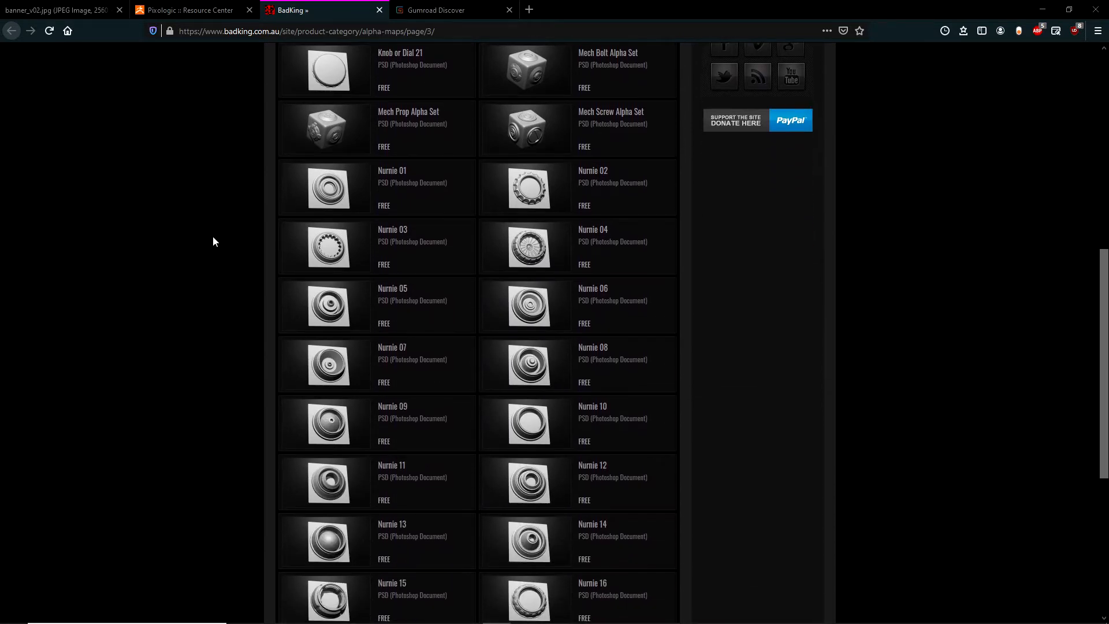
# Browse the BadKing alpha maps and the Gumroad search results for alpha brush packs.
pyautogui.scroll(-3, 758, 515)
pyautogui.scroll(-3, 756, 515)
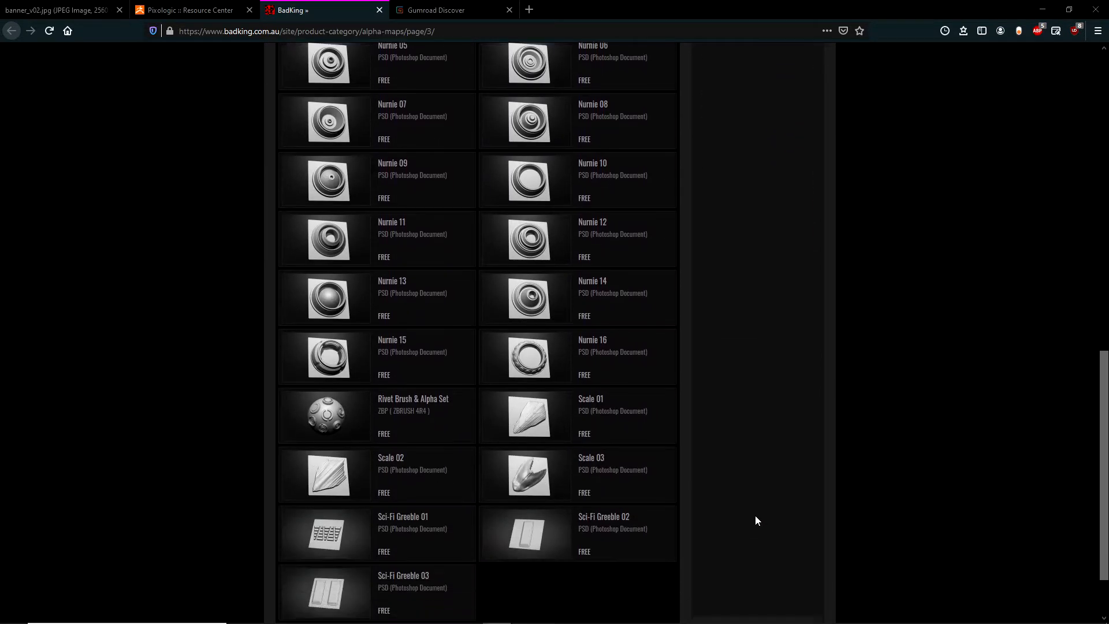
pyautogui.click(452, 14)
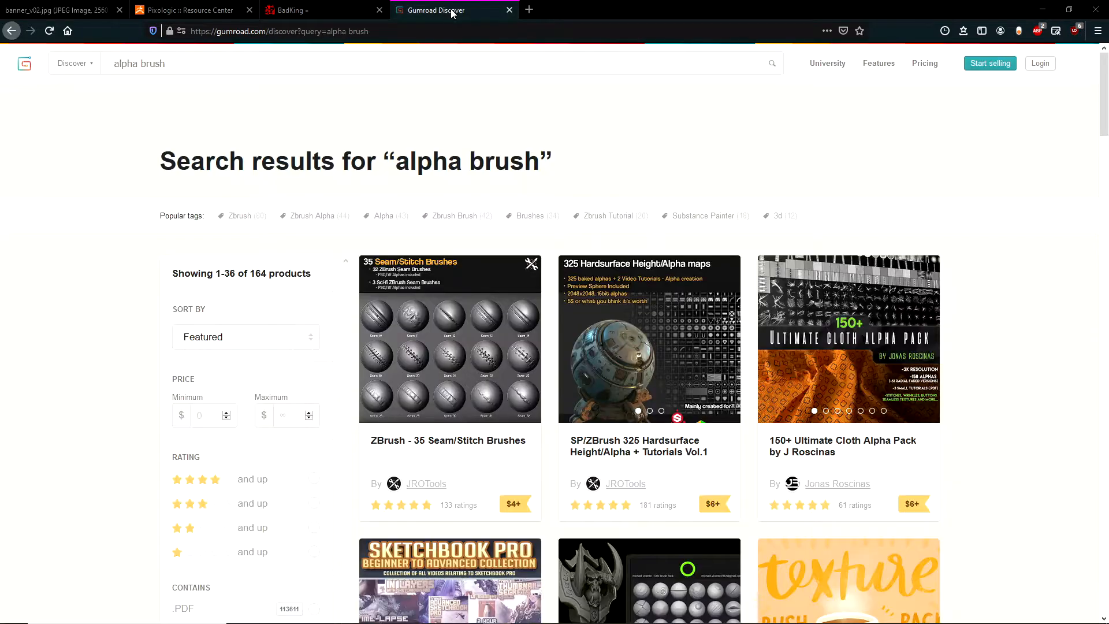
pyautogui.scroll(-8, 1013, 409)
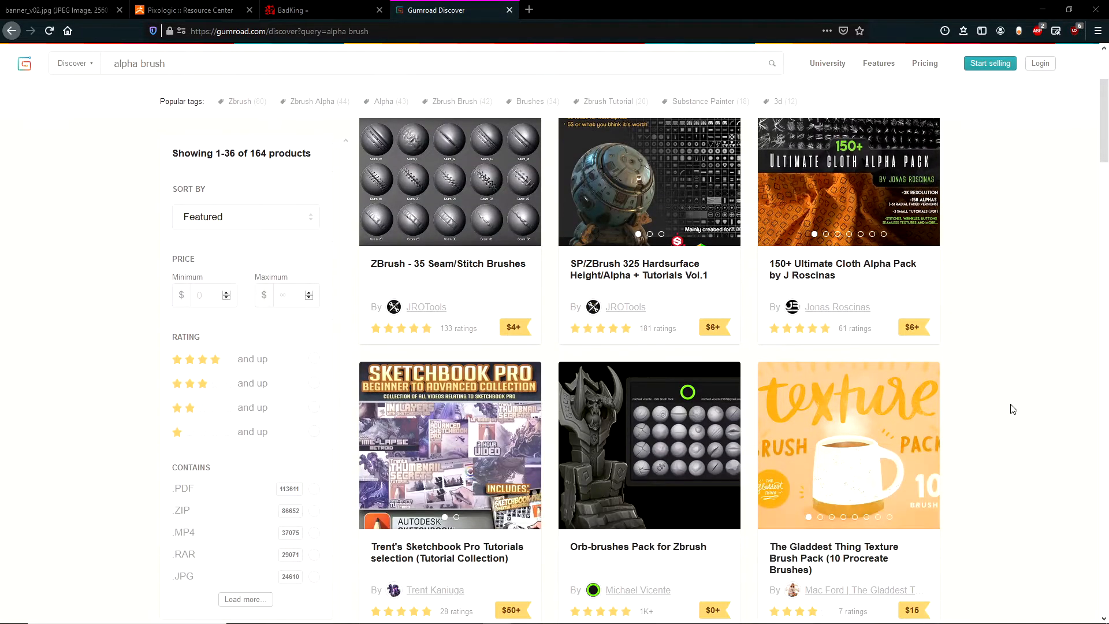
pyautogui.scroll(-4, 1012, 409)
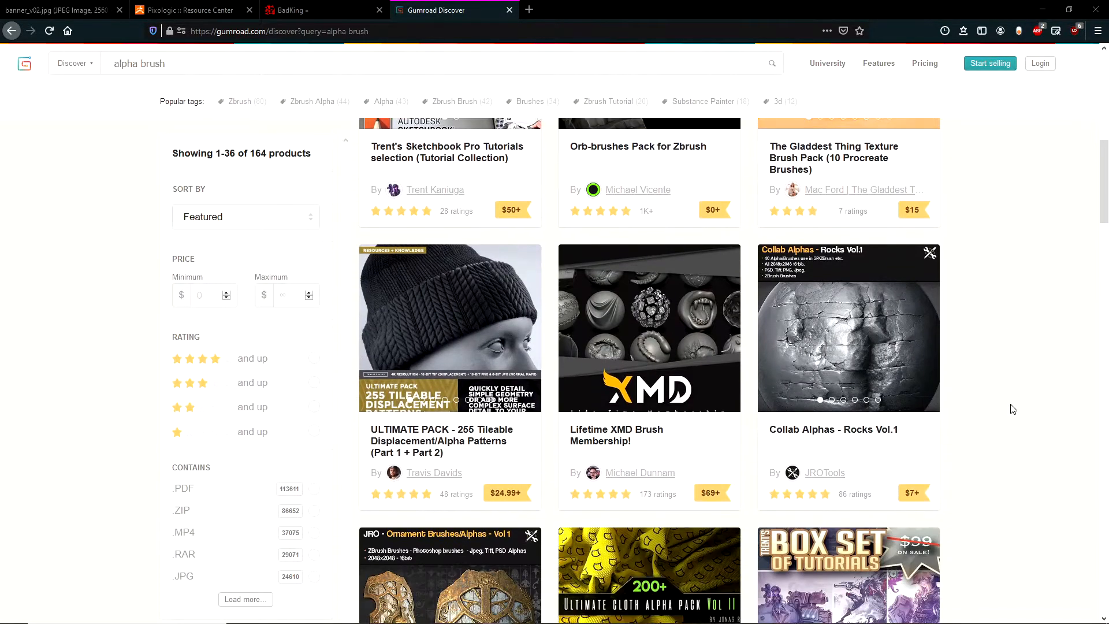
pyautogui.scroll(-3, 1013, 409)
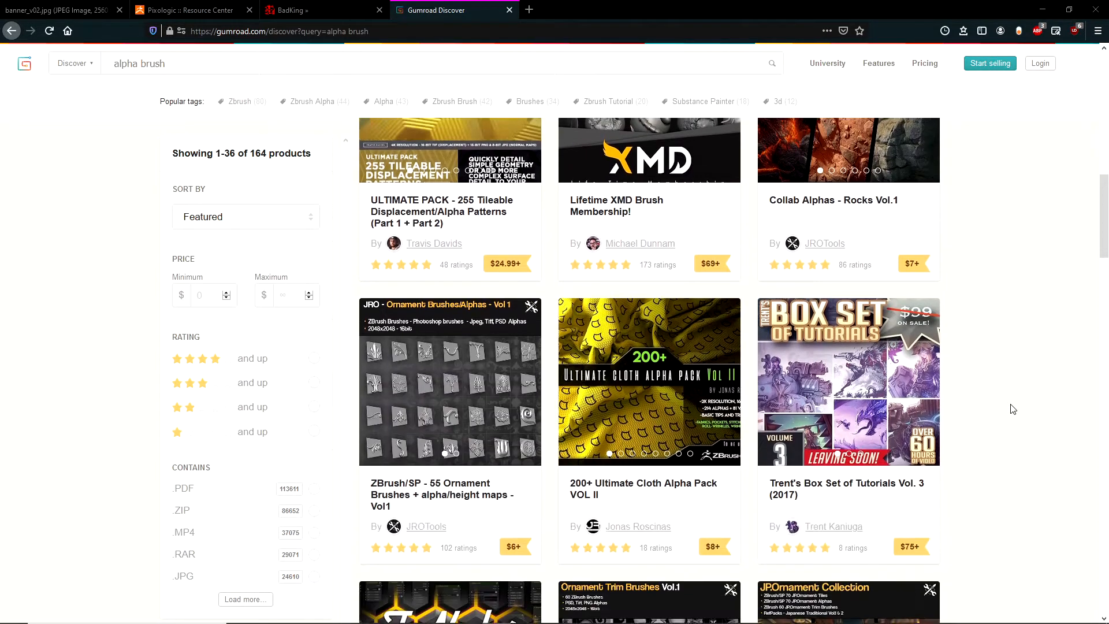
pyautogui.scroll(-4, 1013, 409)
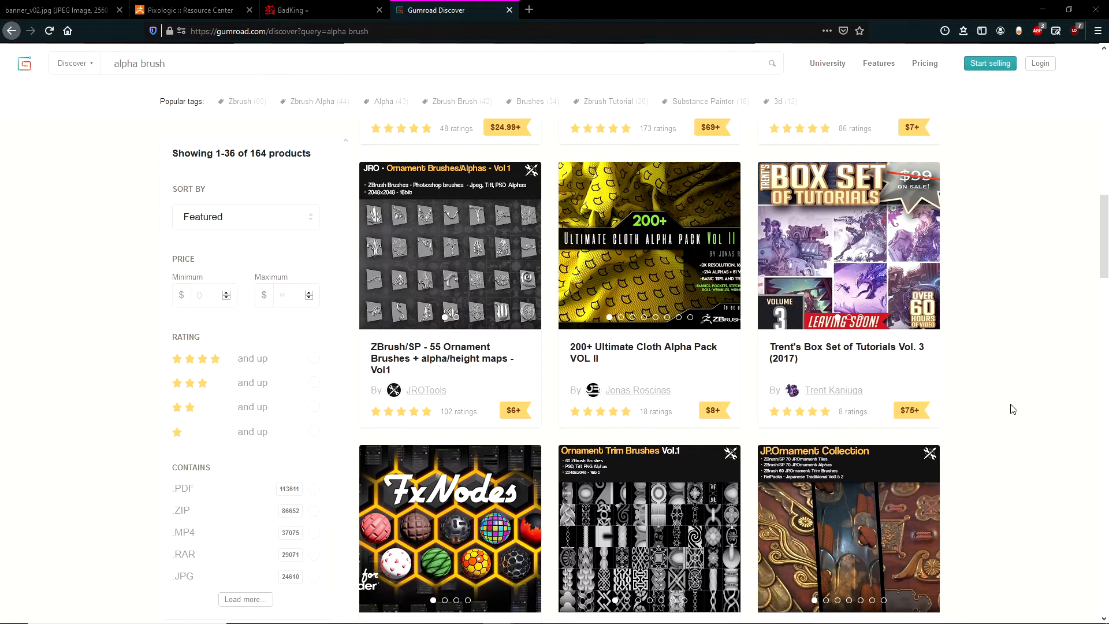
pyautogui.scroll(-3, 1012, 410)
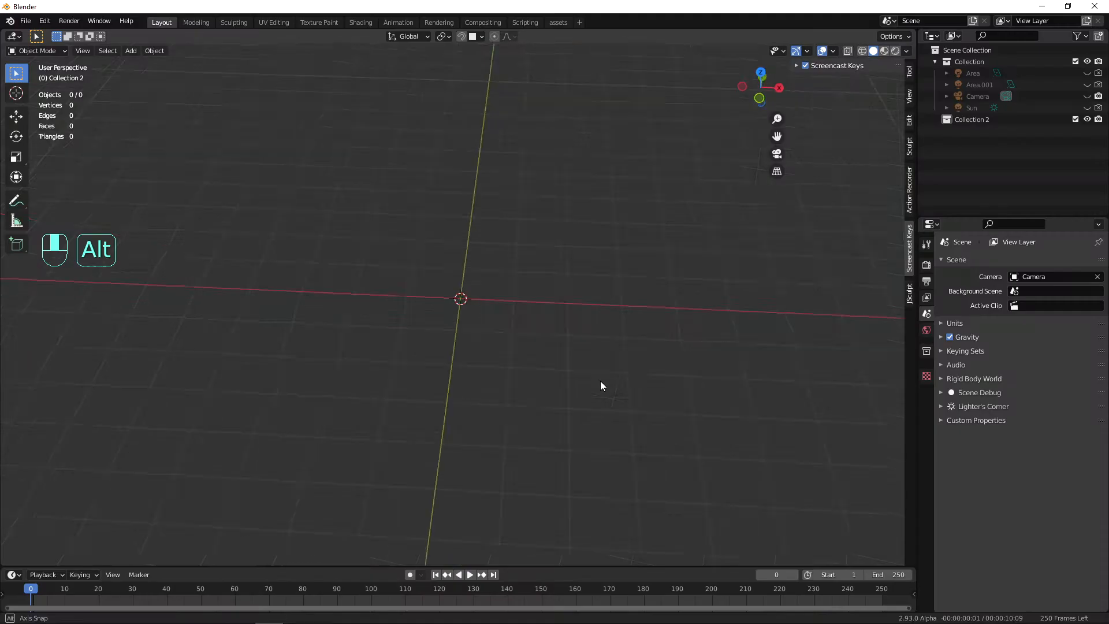
# Switch to Blender and add a UV sphere at the world origin.
pyautogui.keyDown('alt'); pyautogui.moveTo(601, 380); pyautogui.dragTo(598, 352); pyautogui.keyUp('alt')
pyautogui.hotkey('shift', 'a')
pyautogui.moveTo(553, 325)
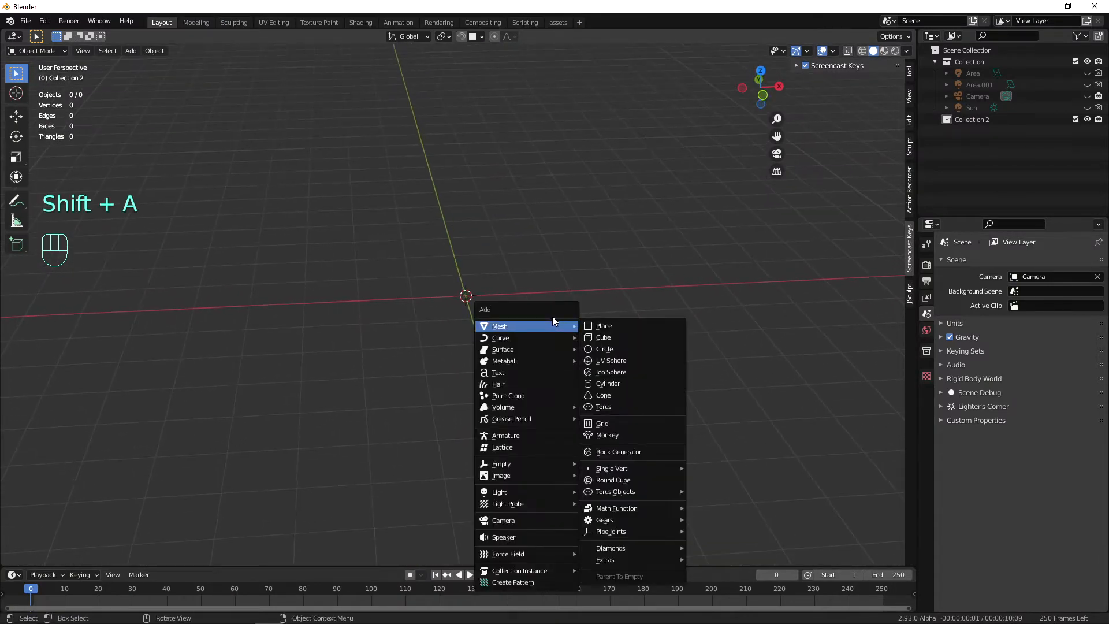
pyautogui.click(626, 361)
pyautogui.keyDown('alt'); pyautogui.moveTo(650, 368); pyautogui.dragTo(630, 348); pyautogui.keyUp('alt')
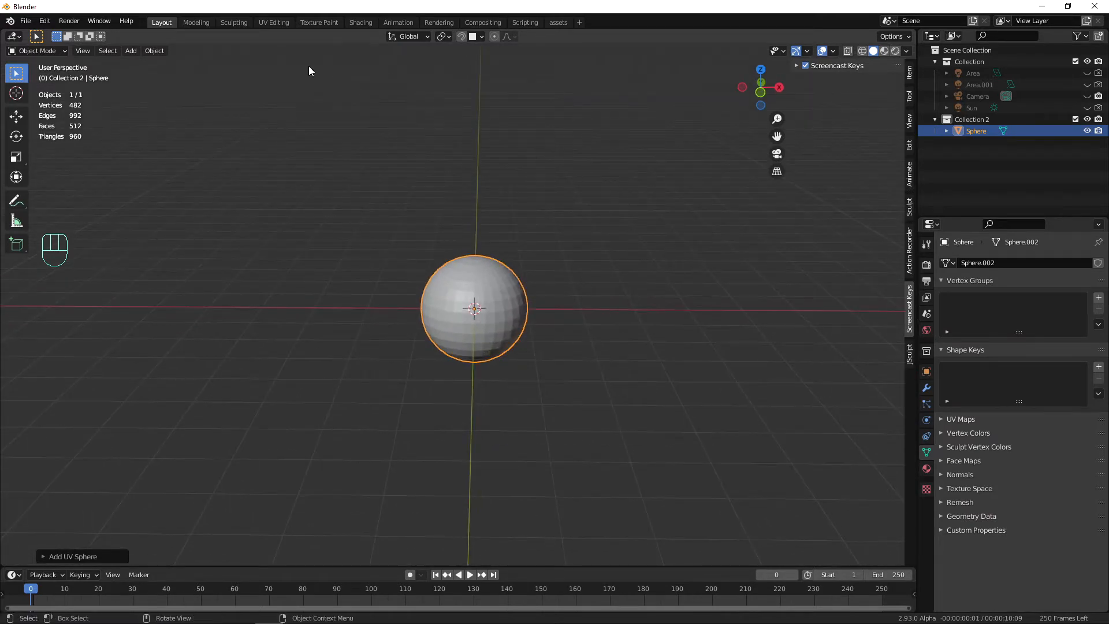
# Set up sculpting on the sphere with the Elastic Deform brush, X symmetry and a 157 px brush radius.
pyautogui.click(231, 22)
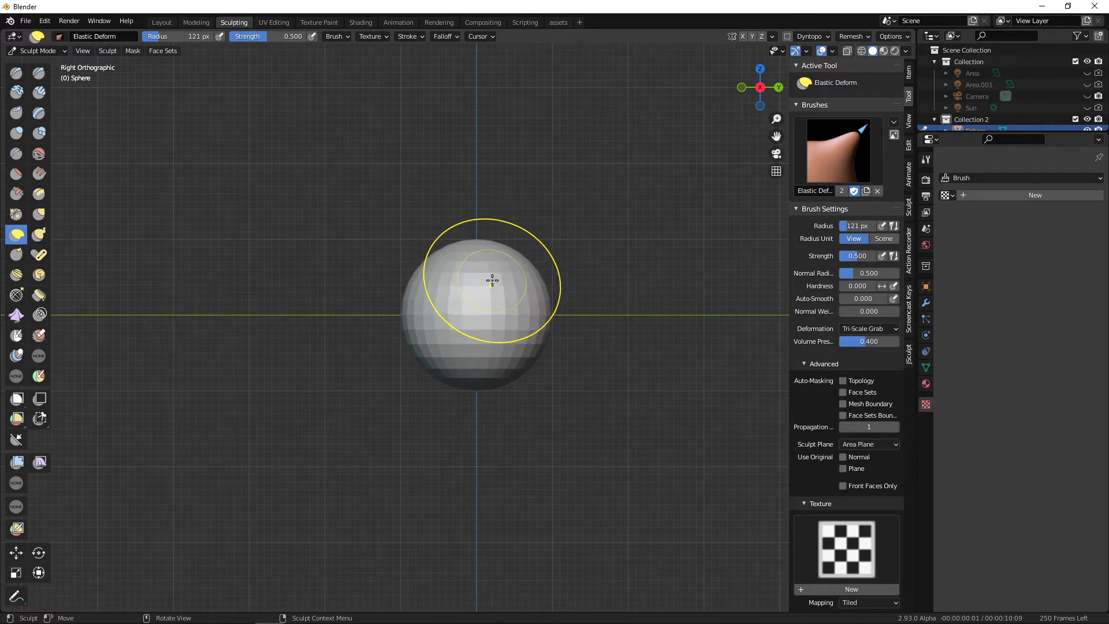
pyautogui.click(40, 234)
pyautogui.click(17, 234)
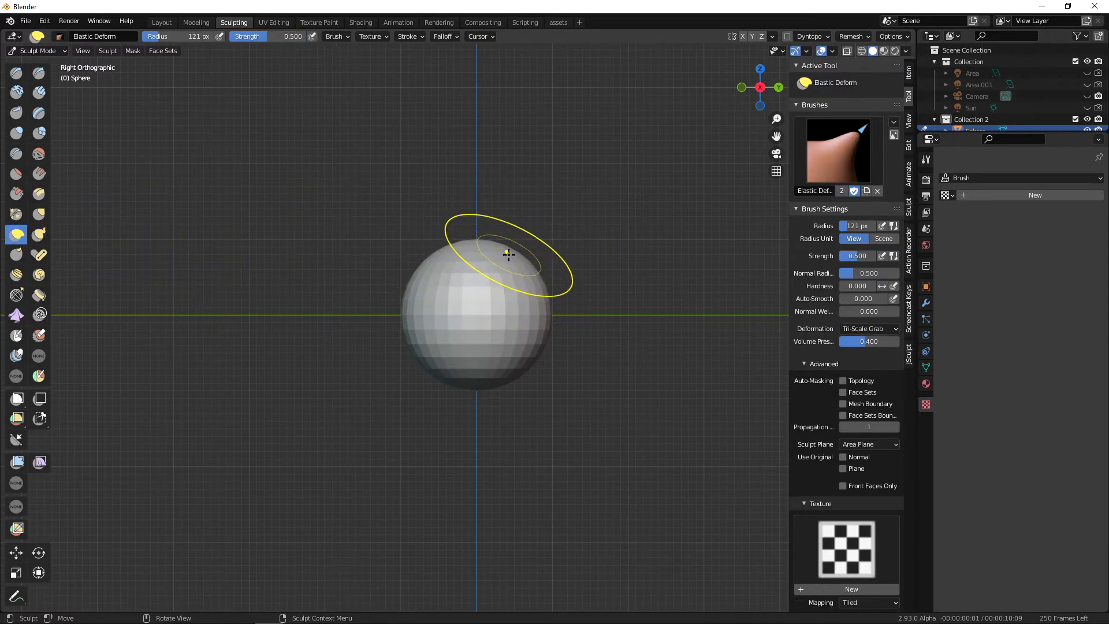
pyautogui.click(743, 36)
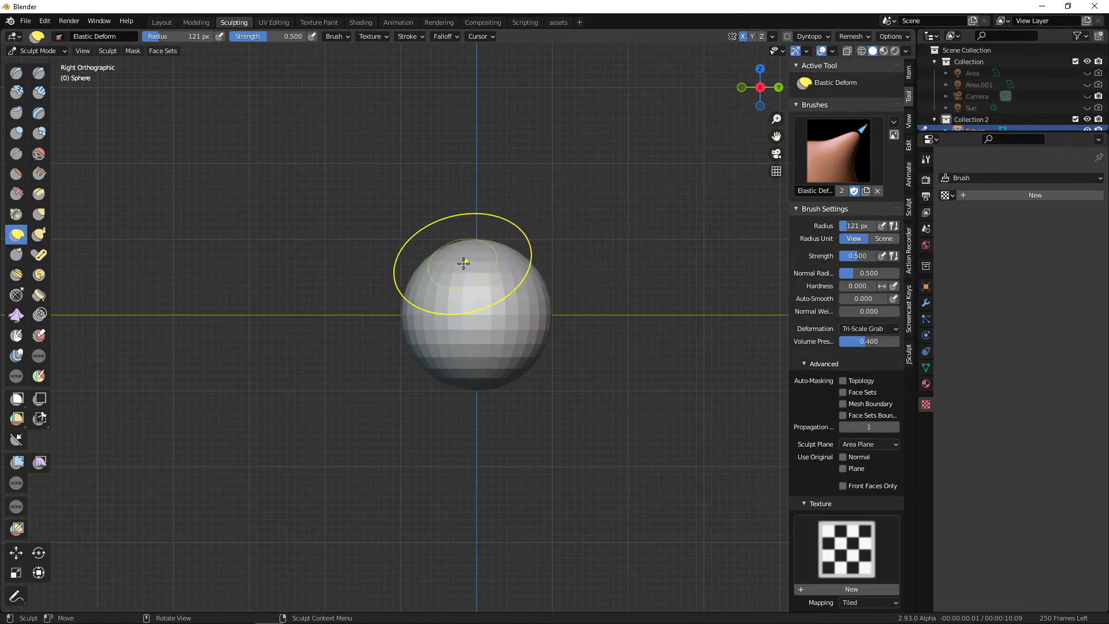
pyautogui.press('f')
pyautogui.click(530, 264)
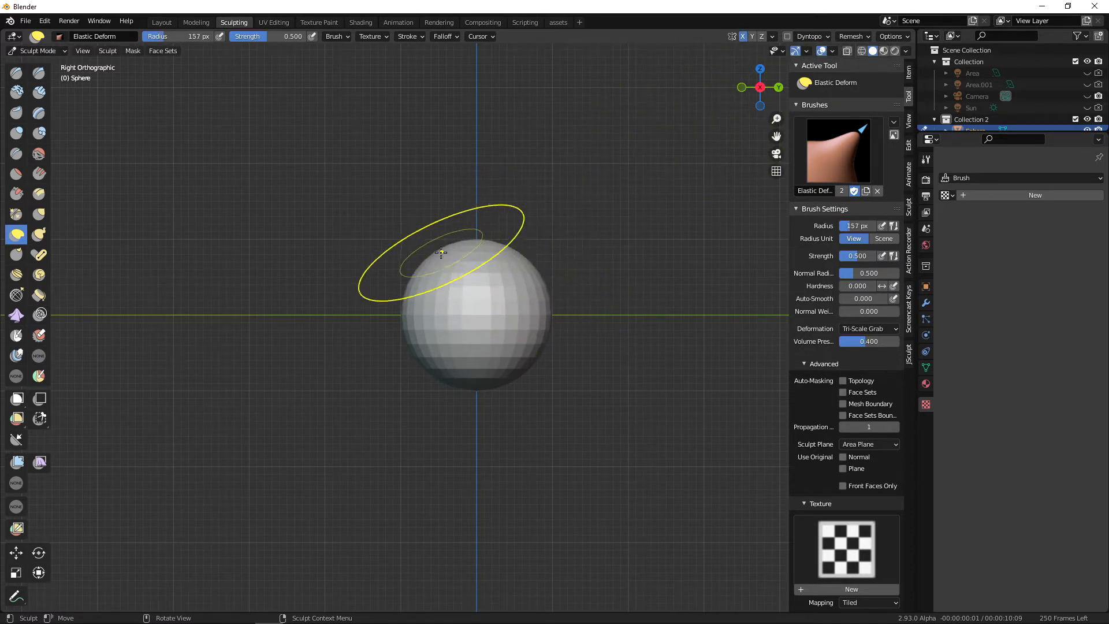
# Deform the sphere in side view into a tall head shape with a lowered chin and a slanted lower back.
pyautogui.moveTo(433, 252); pyautogui.dragTo(414, 223)
pyautogui.moveTo(529, 249); pyautogui.dragTo(566, 231)
pyautogui.moveTo(450, 369); pyautogui.dragTo(451, 424)
pyautogui.moveTo(451, 354); pyautogui.dragTo(448, 405)
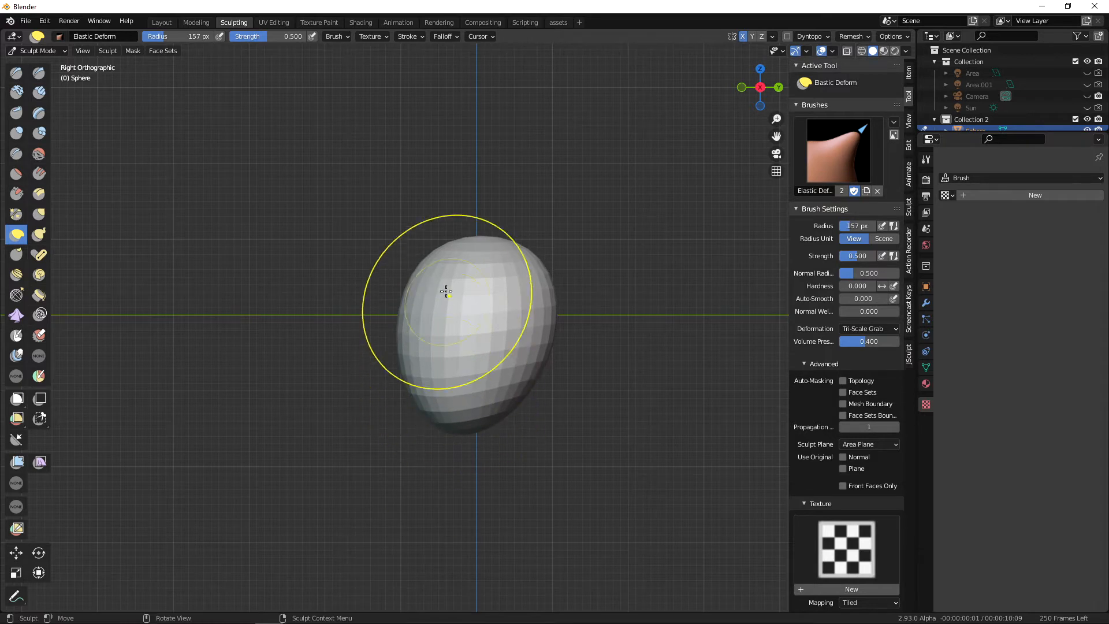
pyautogui.moveTo(444, 244); pyautogui.dragTo(442, 252)
pyautogui.moveTo(487, 384); pyautogui.dragTo(481, 396)
pyautogui.moveTo(542, 320)
pyautogui.mouseDown()
pyautogui.moveTo(551, 323)
pyautogui.moveTo(528, 370)
pyautogui.mouseUp()
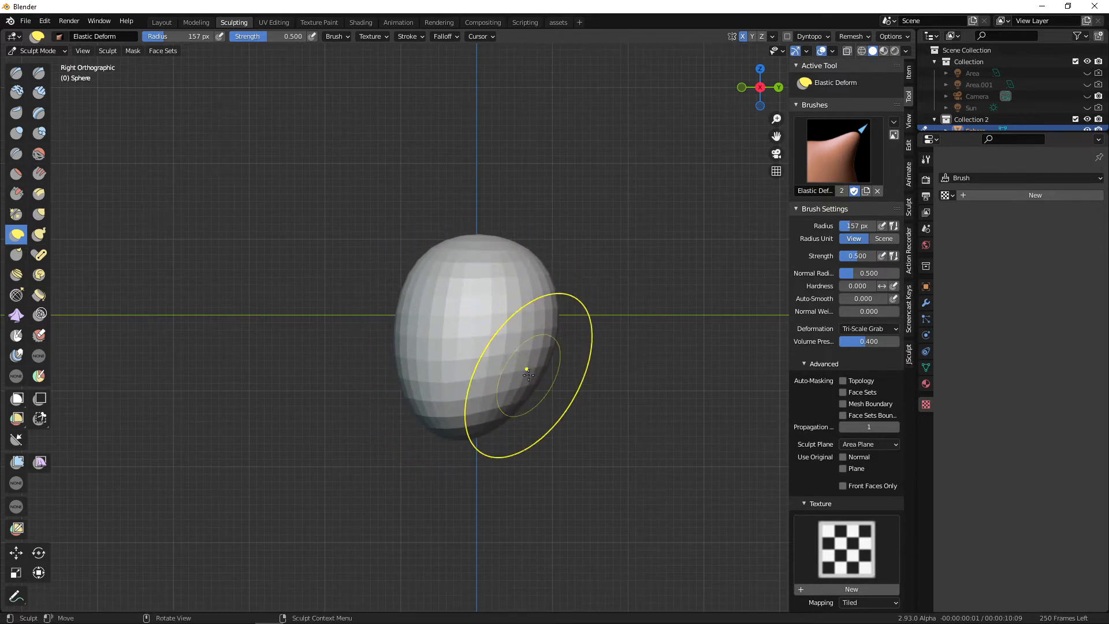
# Widen the top of the head shape and taper it toward the chin in front view with a 134 px brush radius.
pyautogui.press('KP_1')
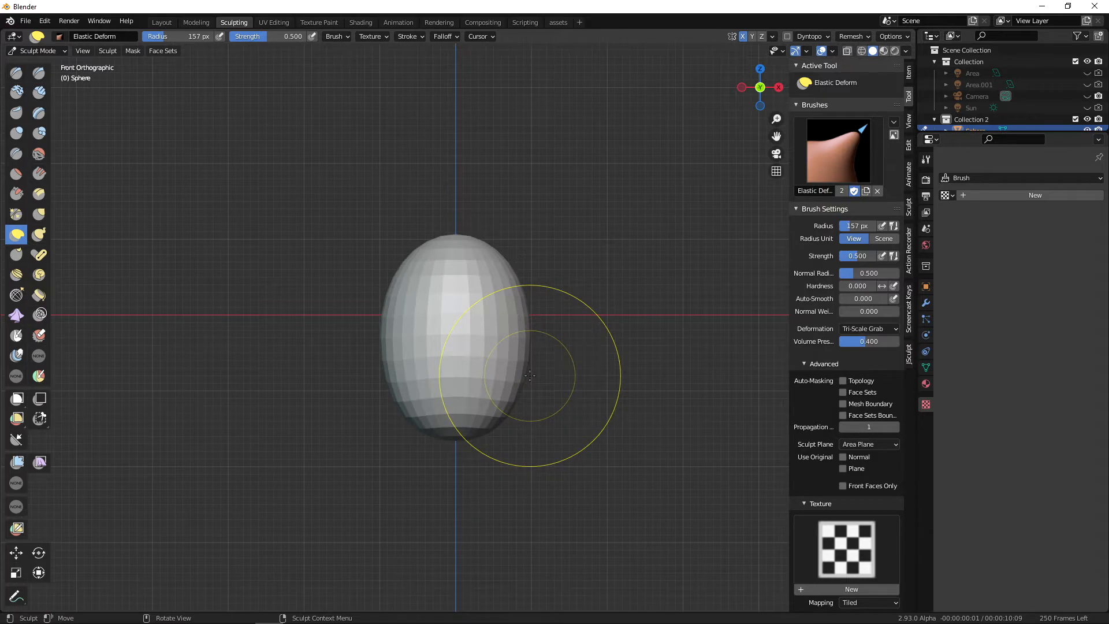
pyautogui.press('f')
pyautogui.click(500, 319)
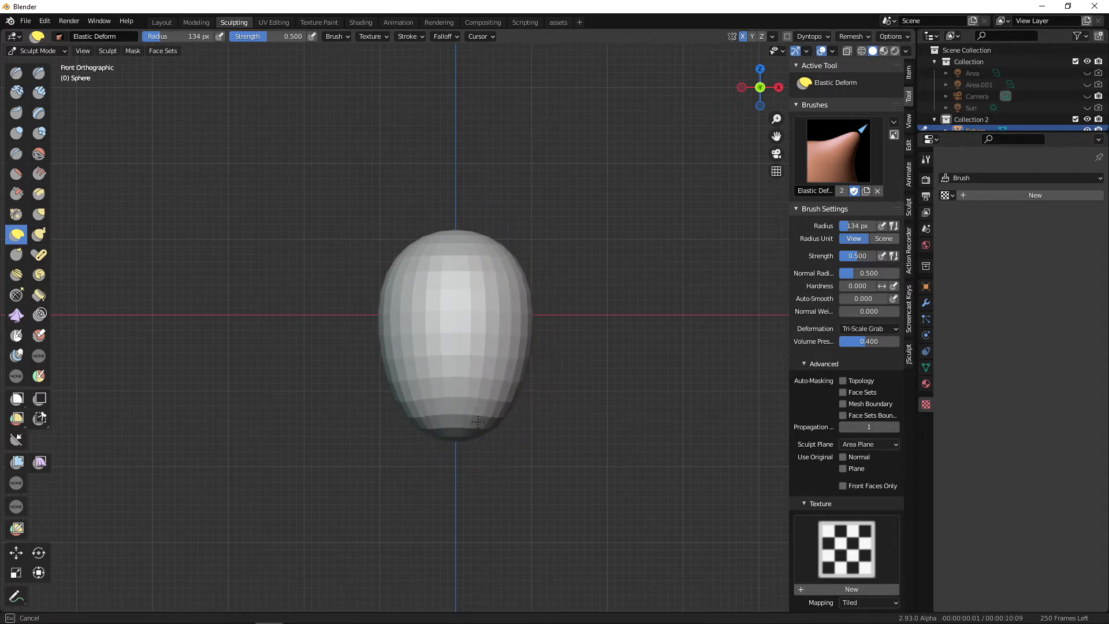
pyautogui.press('KP_3')
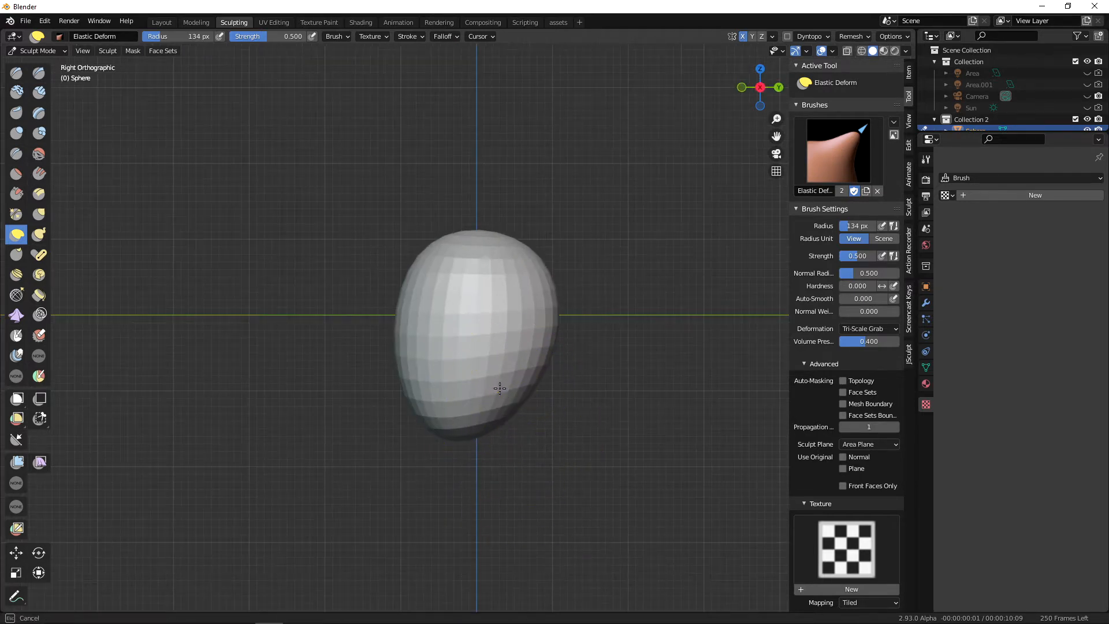
pyautogui.moveTo(520, 392)
pyautogui.mouseDown(button='middle')
pyautogui.moveTo(569, 437)
pyautogui.moveTo(607, 434)
pyautogui.moveTo(592, 400)
pyautogui.mouseUp(button='middle')
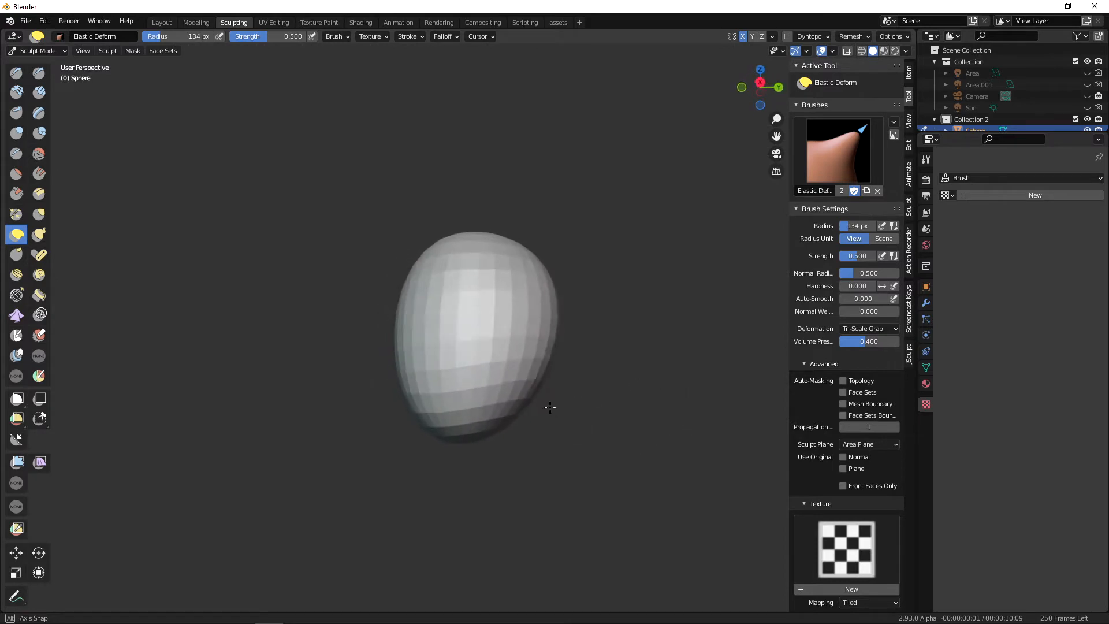
# Refine the head shape from several angles with the Elastic Deform brush at a 98 px radius.
pyautogui.moveTo(525, 362)
pyautogui.mouseDown(button='middle')
pyautogui.moveTo(480, 393)
pyautogui.moveTo(606, 404)
pyautogui.moveTo(526, 443)
pyautogui.moveTo(550, 450)
pyautogui.moveTo(536, 436)
pyautogui.mouseUp(button='middle')
pyautogui.press('f')
pyautogui.click(508, 444)
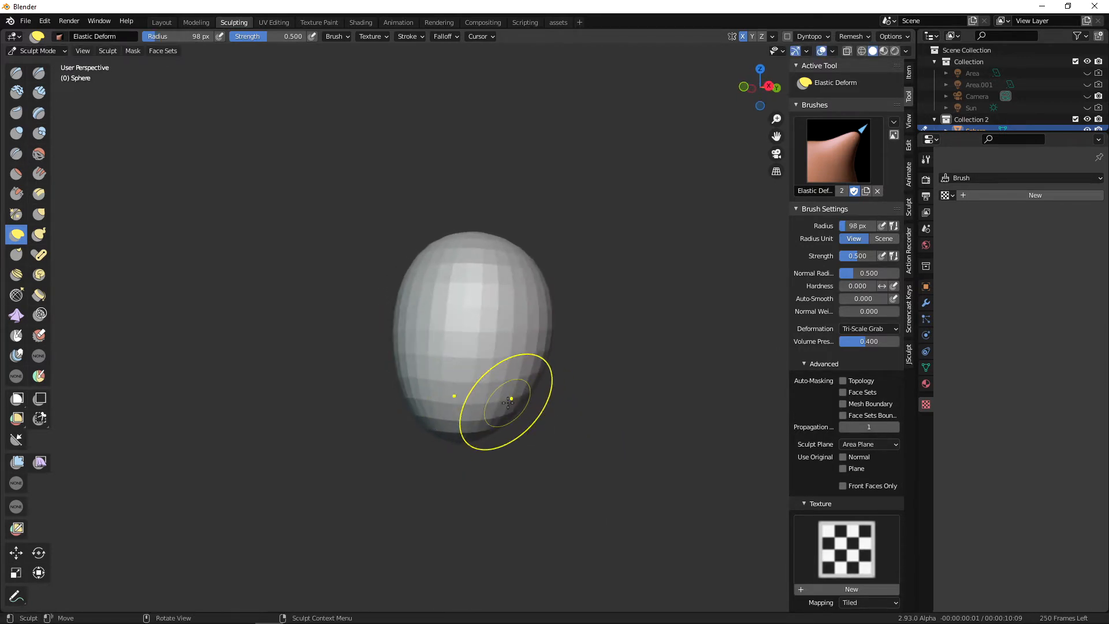
pyautogui.press('KP_3')
pyautogui.moveTo(571, 427)
pyautogui.keyDown('alt'); pyautogui.keyDown('shift'); pyautogui.mouseDown()
pyautogui.moveTo(576, 395)
pyautogui.moveTo(611, 421)
pyautogui.moveTo(644, 485)
pyautogui.mouseUp(); pyautogui.keyUp('shift'); pyautogui.keyUp('alt')
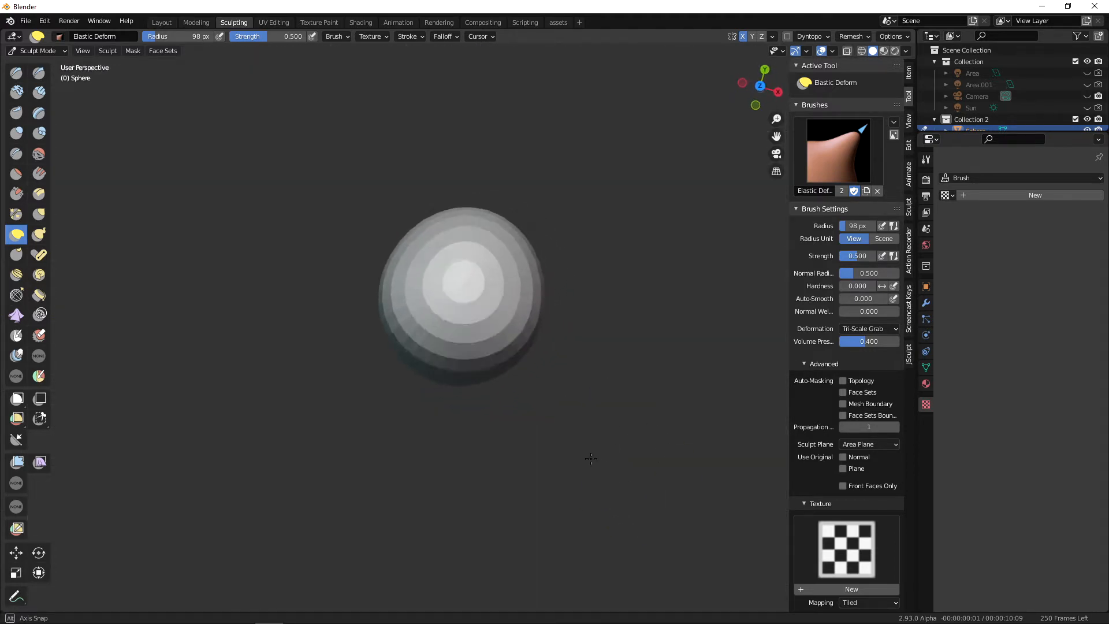
pyautogui.moveTo(671, 477); pyautogui.dragTo(665, 481, button='middle')
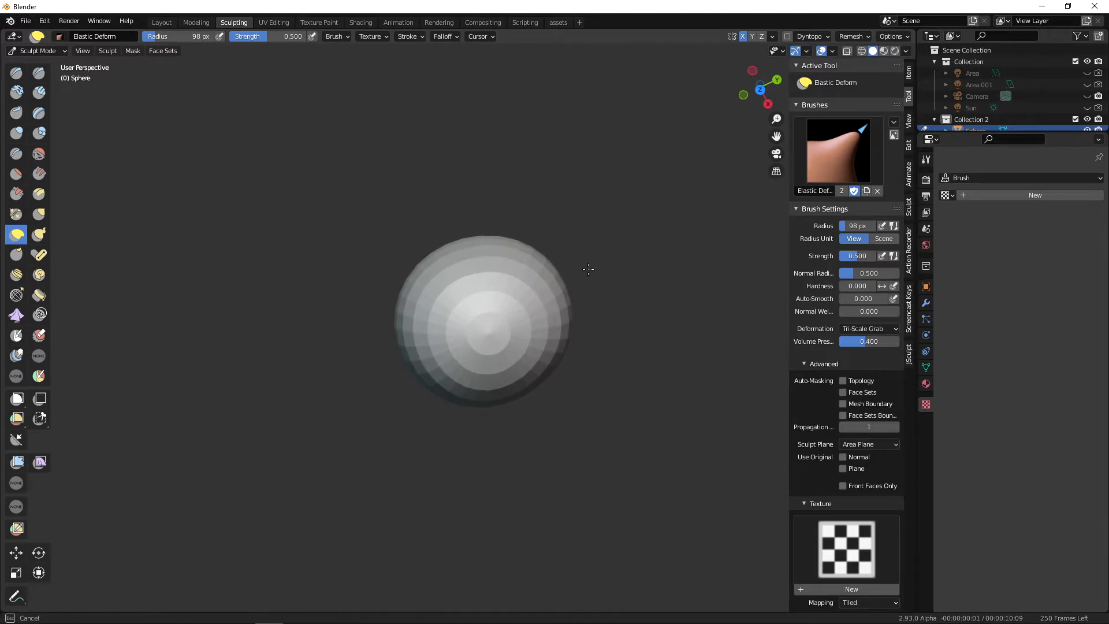
pyautogui.moveTo(619, 376)
pyautogui.mouseDown(button='middle')
pyautogui.moveTo(525, 324)
pyautogui.moveTo(523, 248)
pyautogui.moveTo(404, 225)
pyautogui.mouseUp(button='middle')
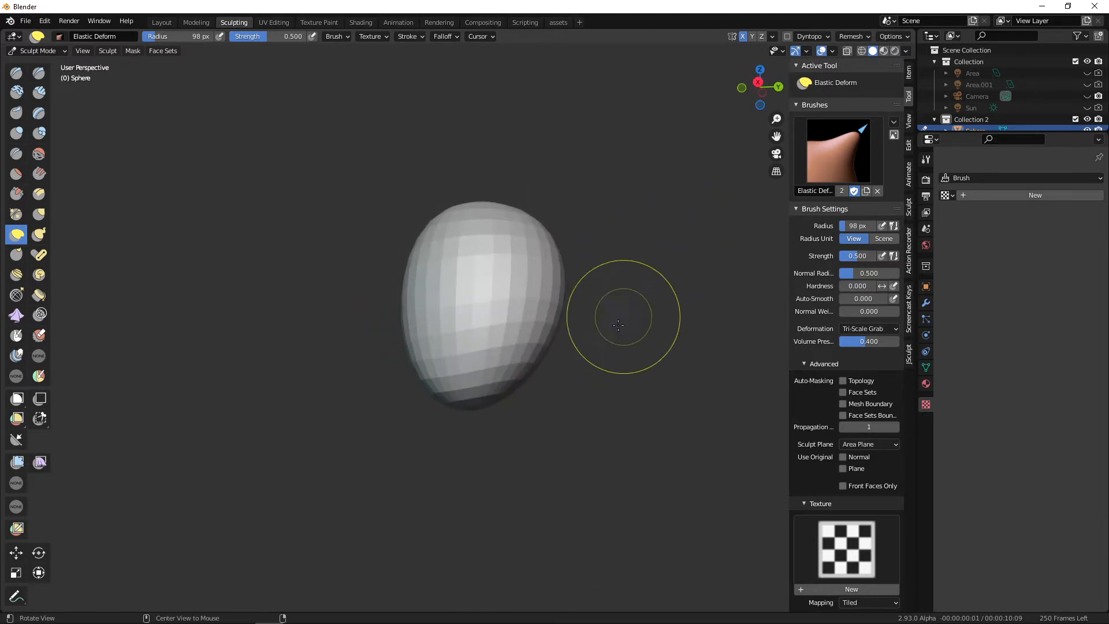
pyautogui.moveTo(624, 317)
pyautogui.mouseDown(button='middle')
pyautogui.moveTo(569, 361)
pyautogui.moveTo(520, 328)
pyautogui.mouseUp(button='middle')
pyautogui.moveTo(515, 305); pyautogui.dragTo(514, 326)
pyautogui.moveTo(514, 327)
pyautogui.mouseDown(button='middle')
pyautogui.moveTo(546, 348)
pyautogui.moveTo(512, 370)
pyautogui.moveTo(543, 365)
pyautogui.mouseUp(button='middle')
pyautogui.moveTo(544, 365); pyautogui.dragTo(542, 364)
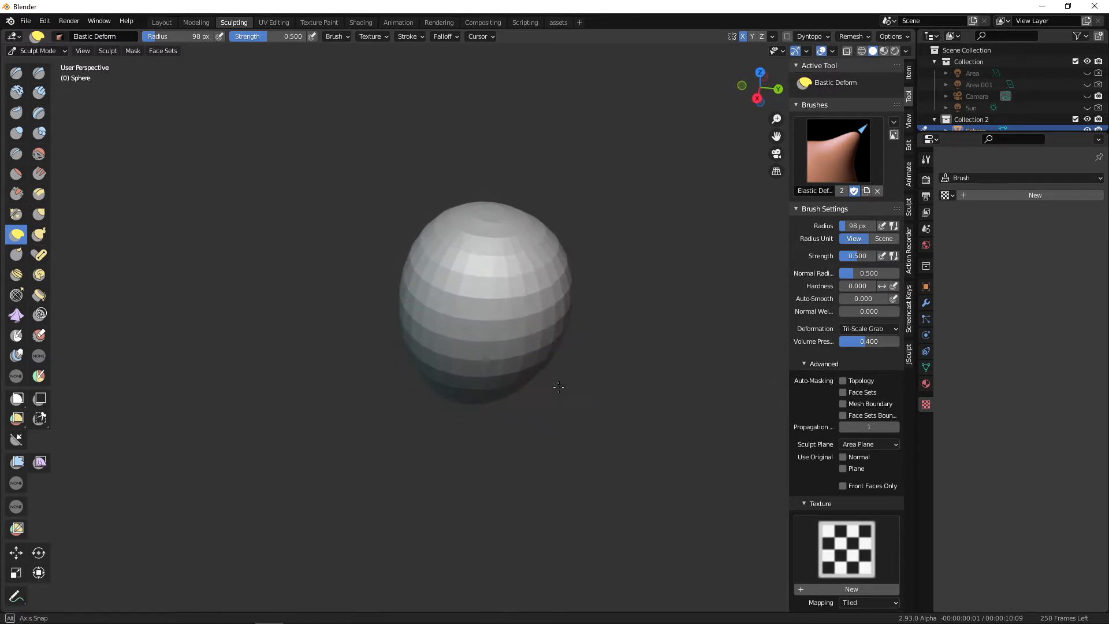
pyautogui.moveTo(558, 388)
pyautogui.mouseDown(button='middle')
pyautogui.moveTo(532, 339)
pyautogui.moveTo(607, 341)
pyautogui.mouseUp(button='middle')
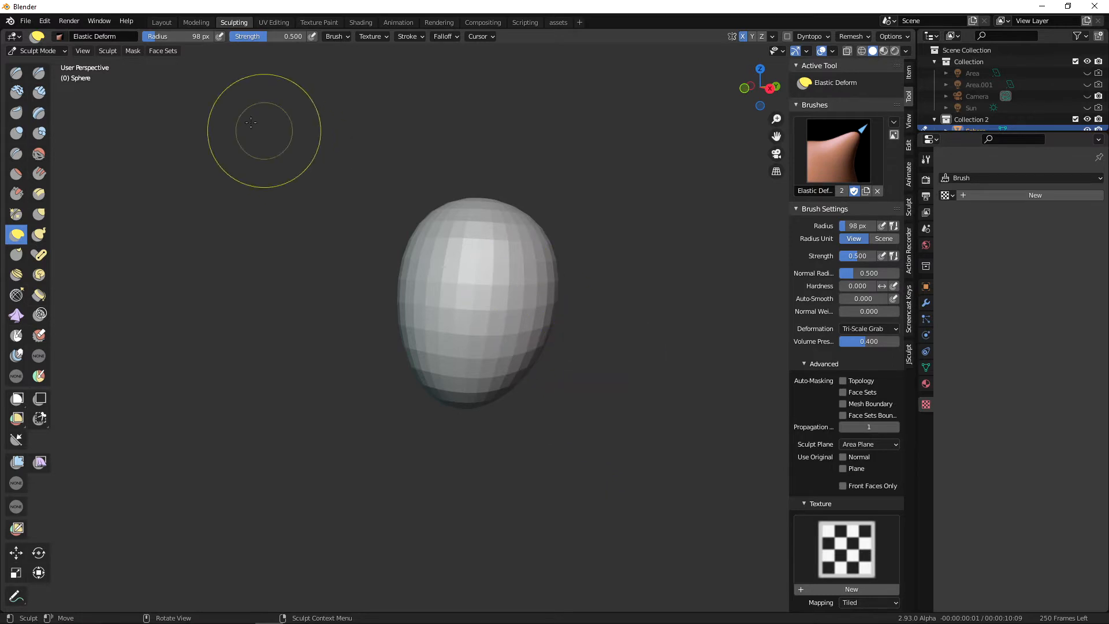
# Duplicate the head shape in place in the Layout workspace.
pyautogui.click(162, 22)
pyautogui.moveTo(564, 290)
pyautogui.keyDown('alt'); pyautogui.mouseDown(button='middle')
pyautogui.moveTo(572, 343)
pyautogui.moveTo(616, 386)
pyautogui.moveTo(613, 340)
pyautogui.moveTo(599, 396)
pyautogui.mouseUp(button='middle'); pyautogui.keyUp('alt')
pyautogui.hotkey('shift', 'd')
pyautogui.rightClick(564, 350)
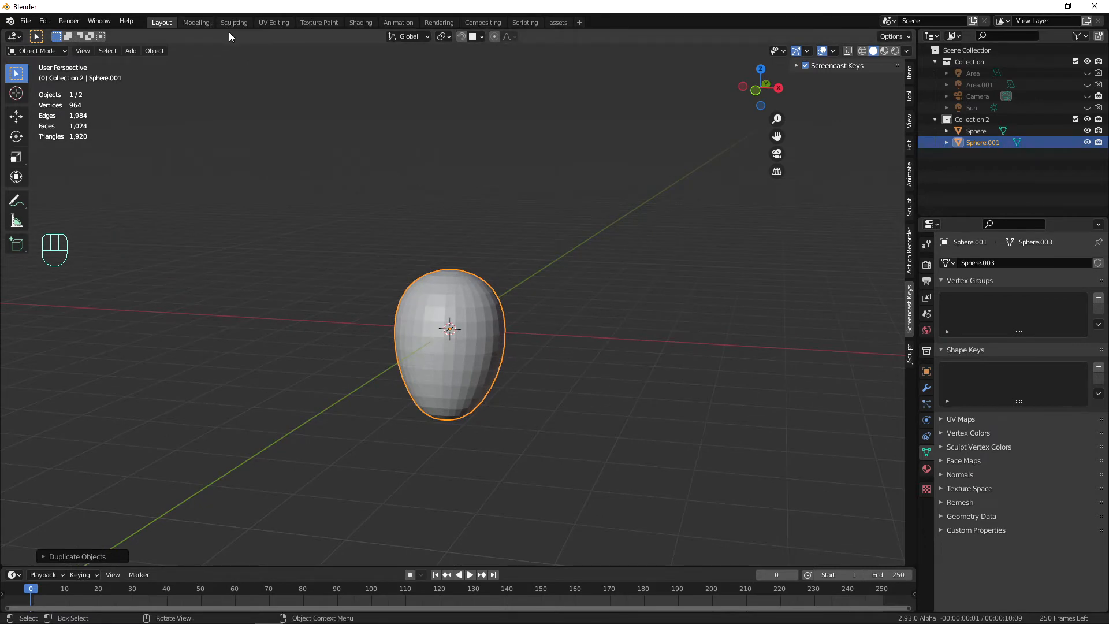
pyautogui.press('s')
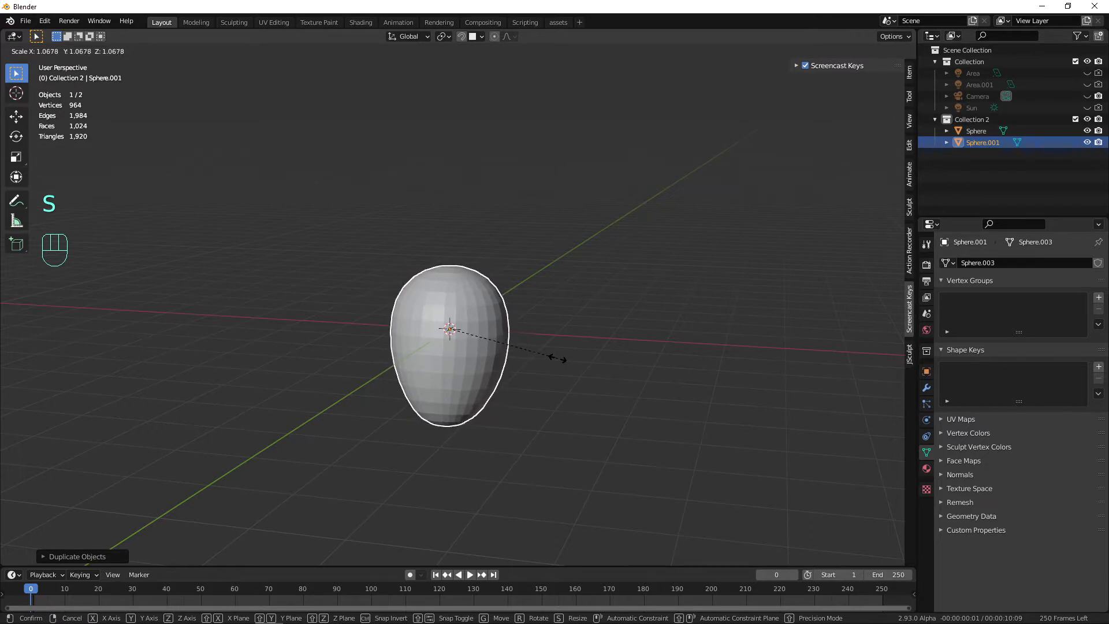
pyautogui.rightClick(557, 358)
# Make the viewport see-through with X-Ray and set the shading color to Random.
pyautogui.keyDown('ctrl'); pyautogui.keyDown('alt'); pyautogui.moveTo(563, 408); pyautogui.dragTo(547, 373, button='middle'); pyautogui.keyUp('alt'); pyautogui.keyUp('ctrl')
pyautogui.hotkey('alt', 'z')
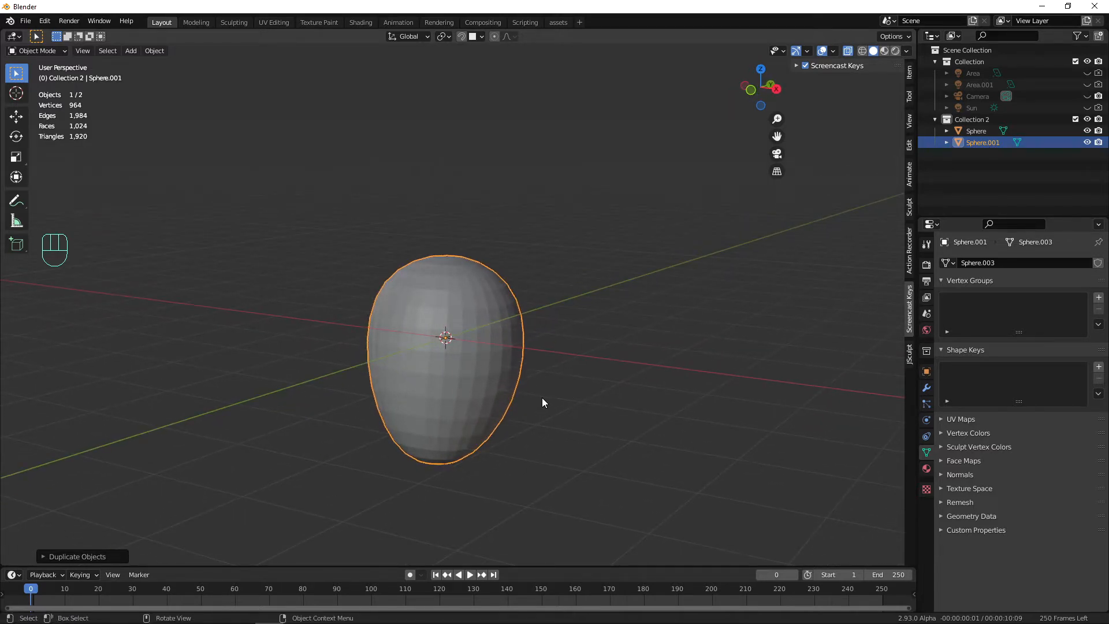
pyautogui.press('s')
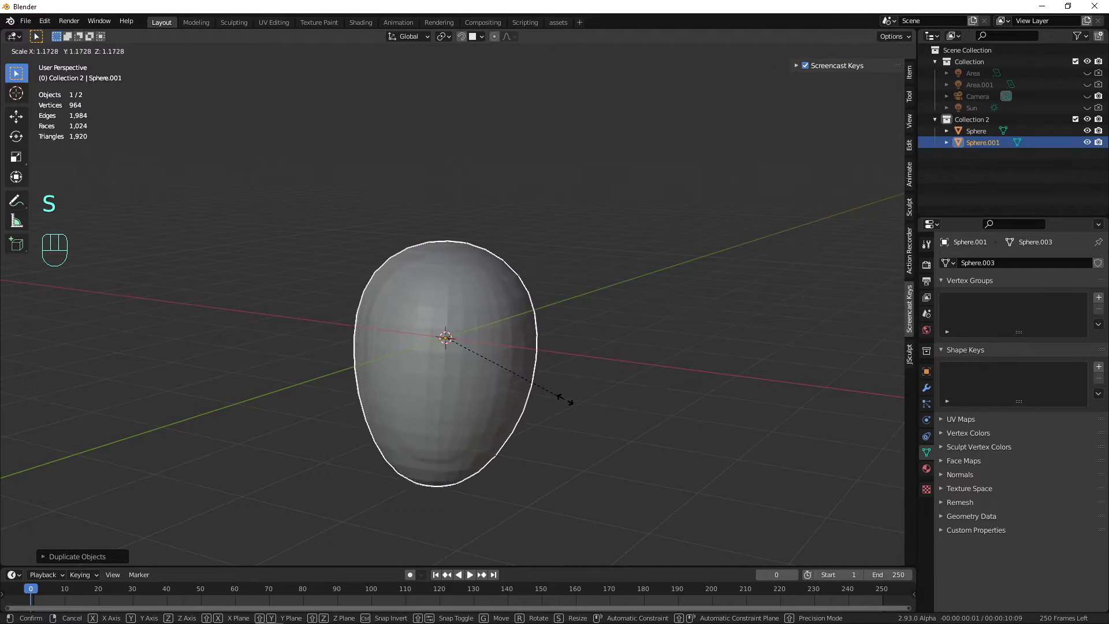
pyautogui.rightClick(561, 403)
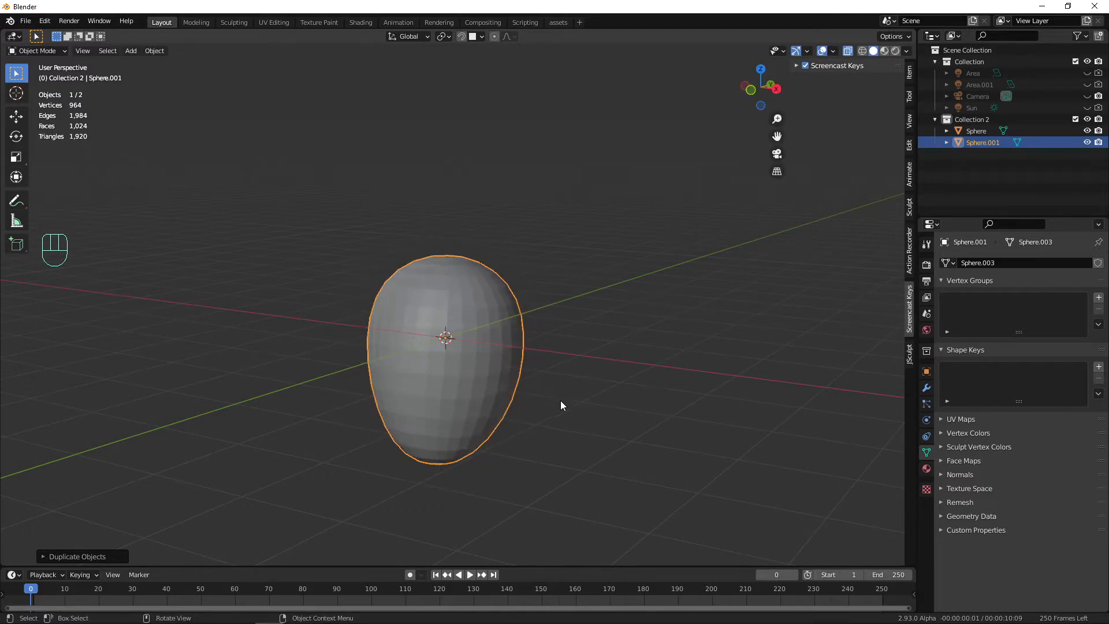
pyautogui.click(907, 50)
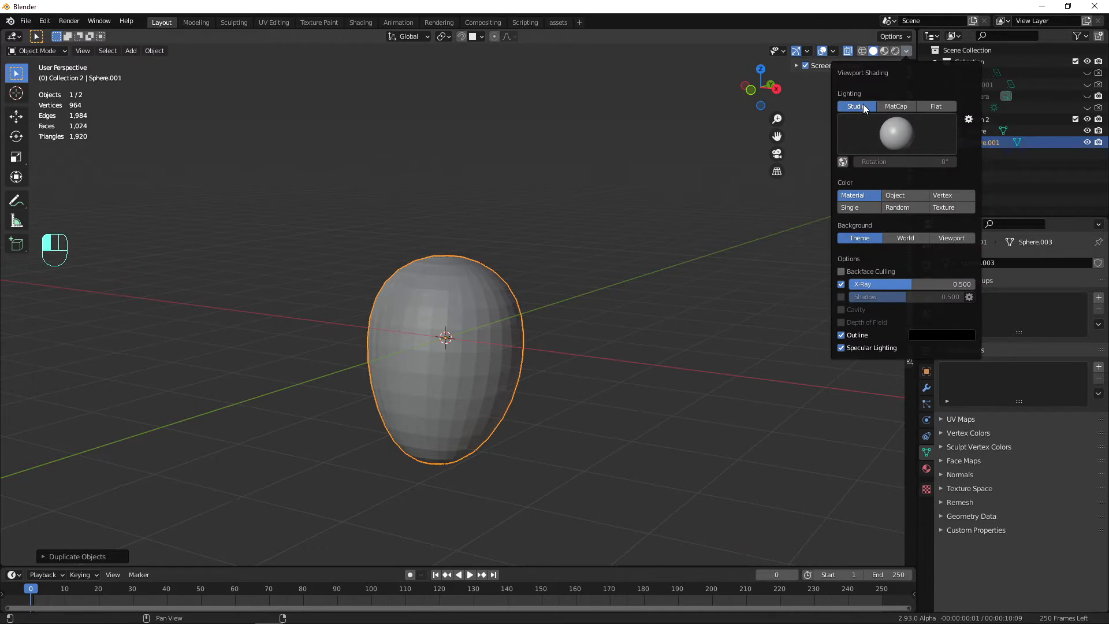
pyautogui.click(905, 208)
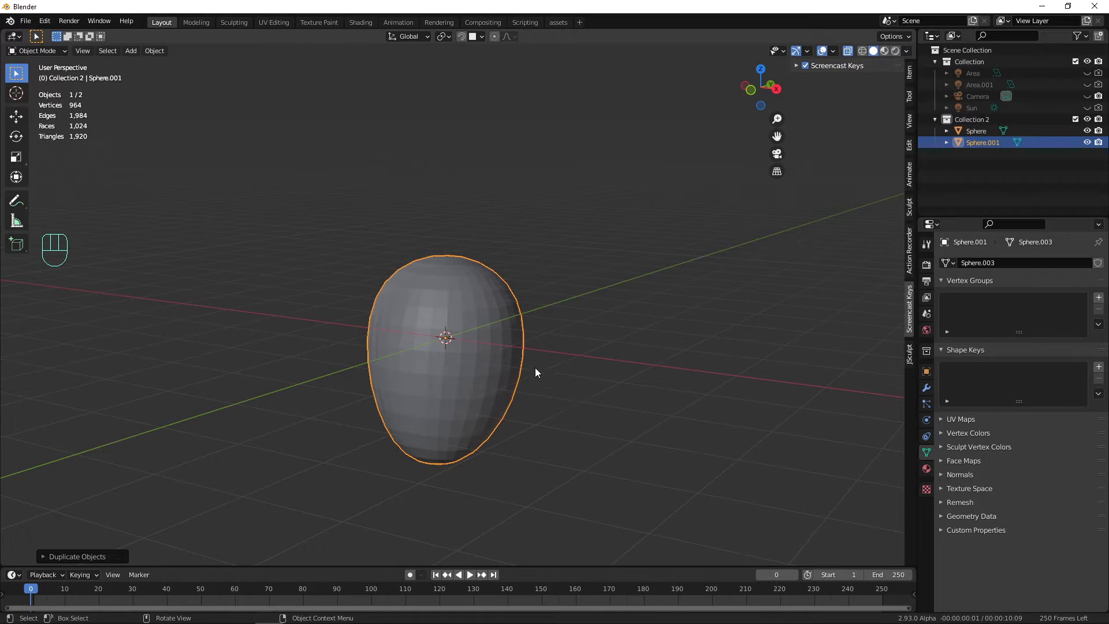
# Scale the duplicated head shape up uniformly to about 1.1 times its size, forming an outer shell.
pyautogui.press('s')
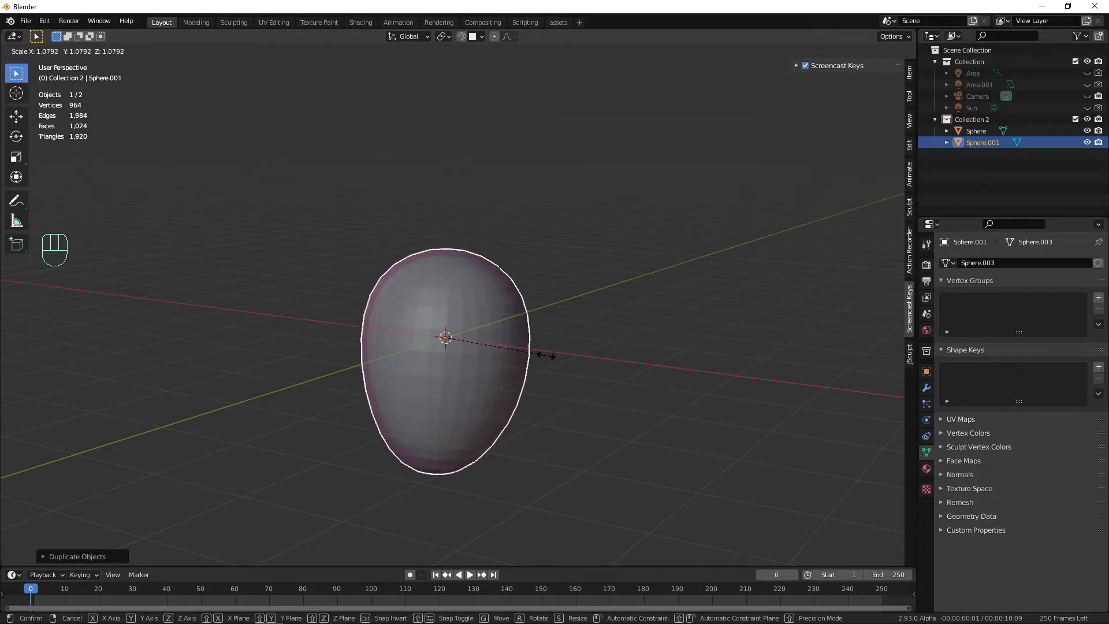
pyautogui.click(549, 356)
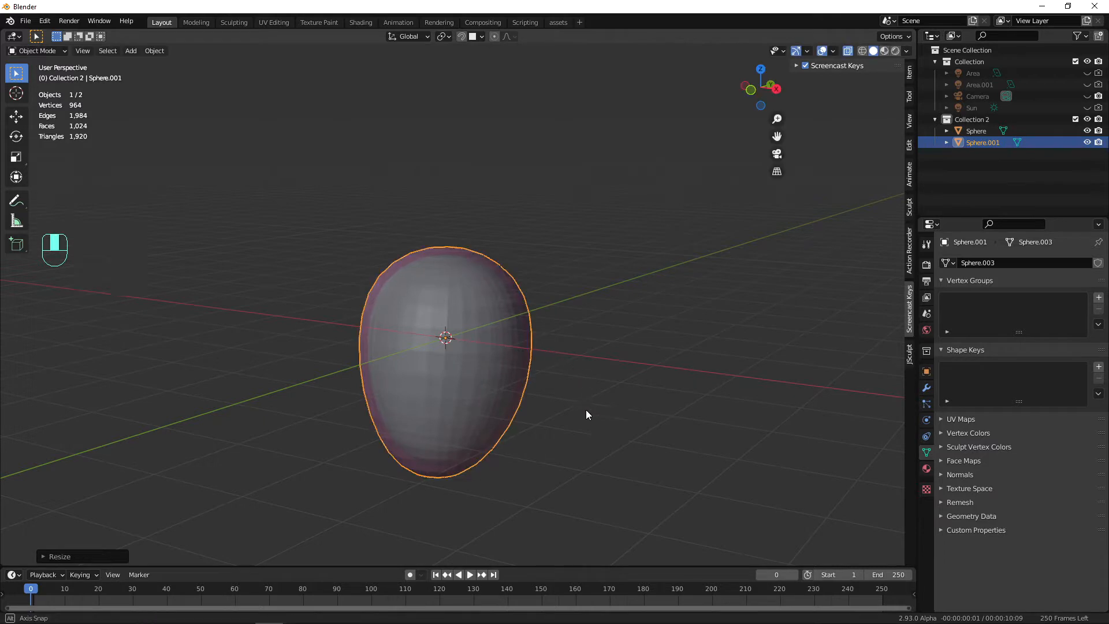
pyautogui.keyDown('alt'); pyautogui.moveTo(586, 410); pyautogui.dragTo(508, 390); pyautogui.keyUp('alt')
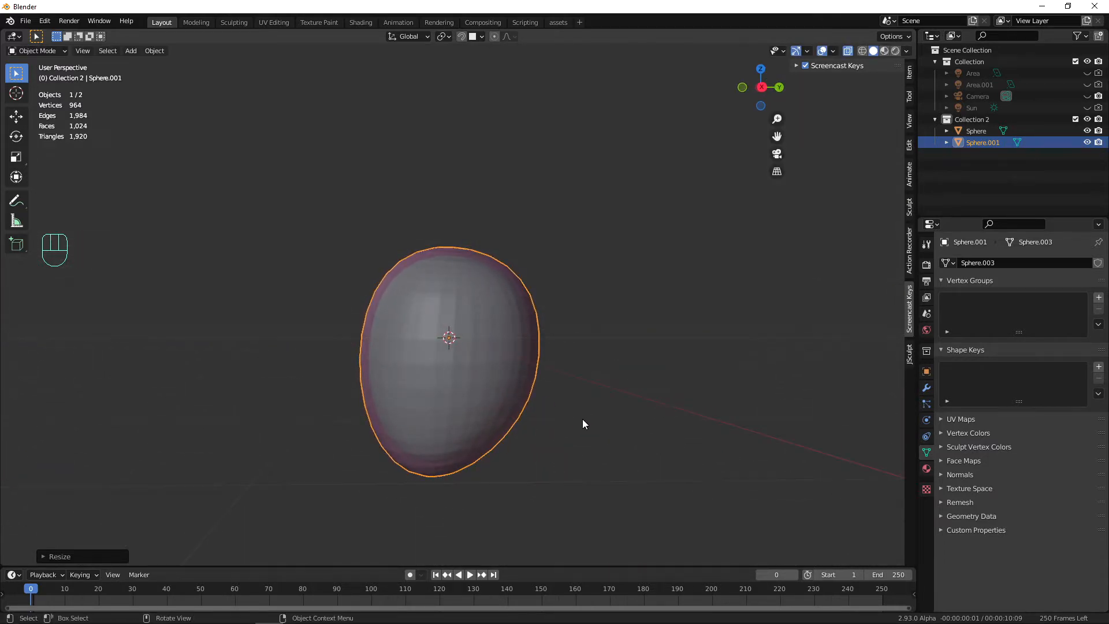
# Scale the outer shell down uniformly to about 0.96 of its size so it sits closer to the head shape.
pyautogui.press('s')
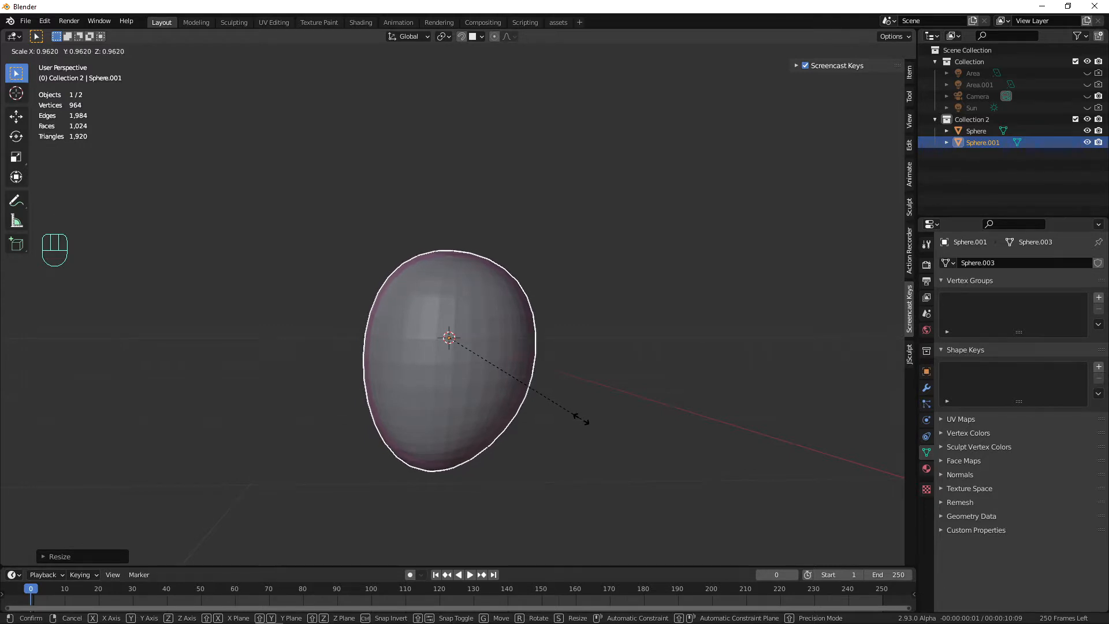
pyautogui.click(581, 419)
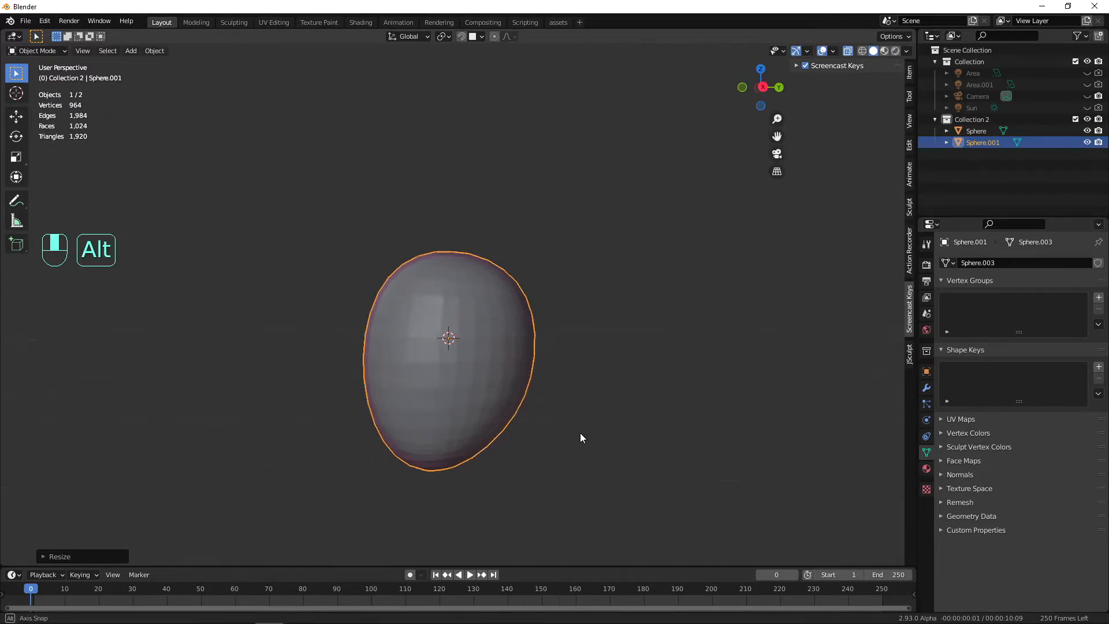
pyautogui.keyDown('alt'); pyautogui.moveTo(581, 436); pyautogui.dragTo(687, 461); pyautogui.keyUp('alt')
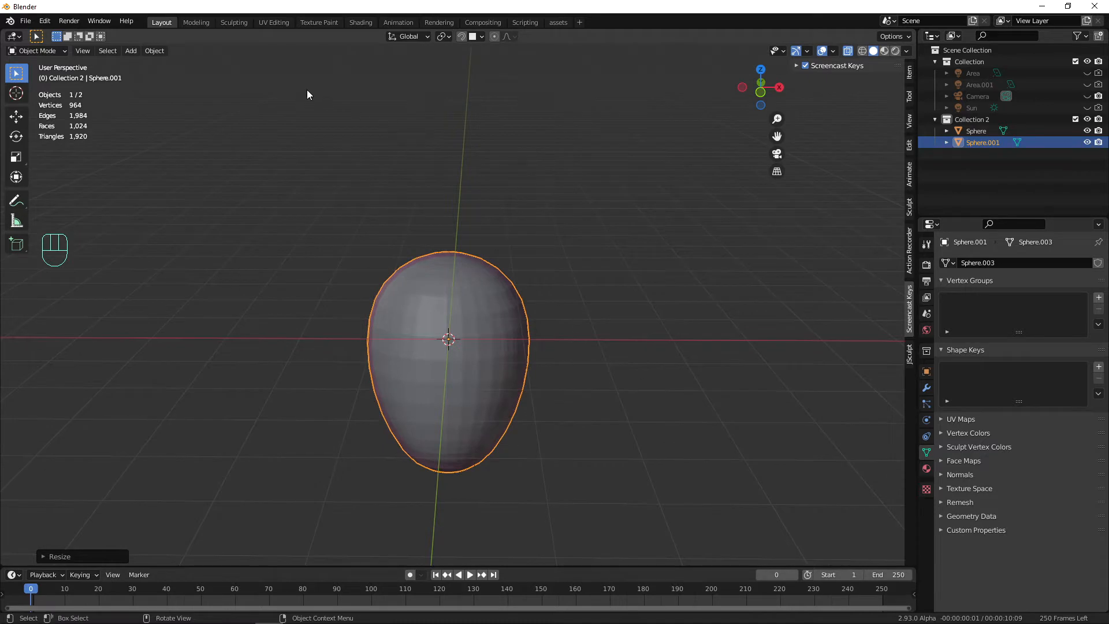
# Switch to the Sculpting workspace and voxel-remesh the shell at a 0.01 m voxel size with Fix Poles and Volume preservation enabled.
pyautogui.click(232, 22)
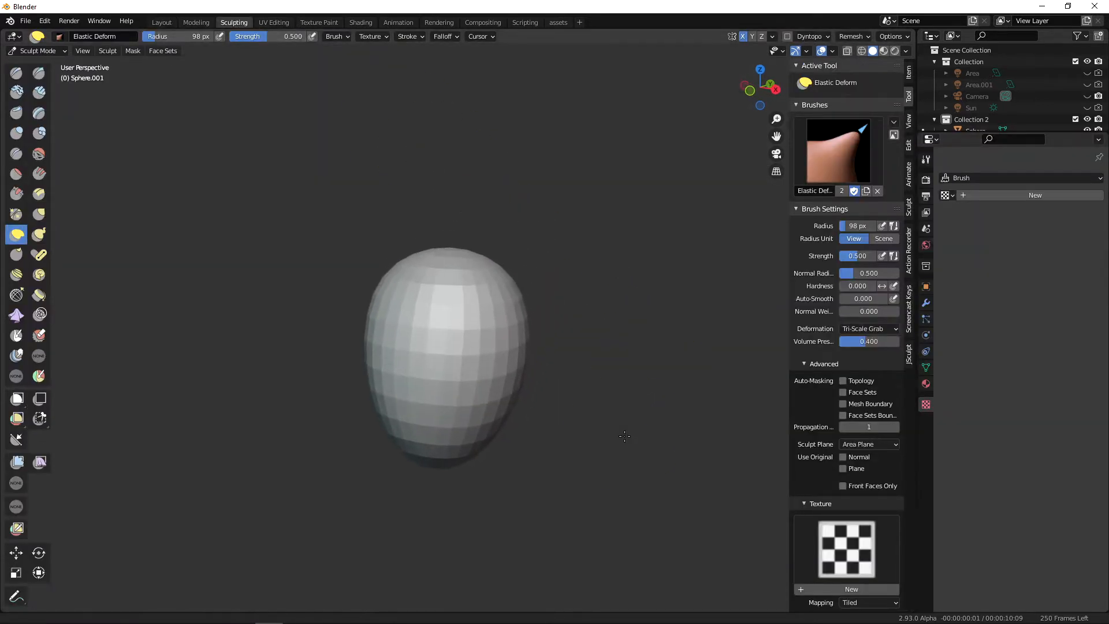
pyautogui.moveTo(625, 437); pyautogui.dragTo(617, 414, button='middle')
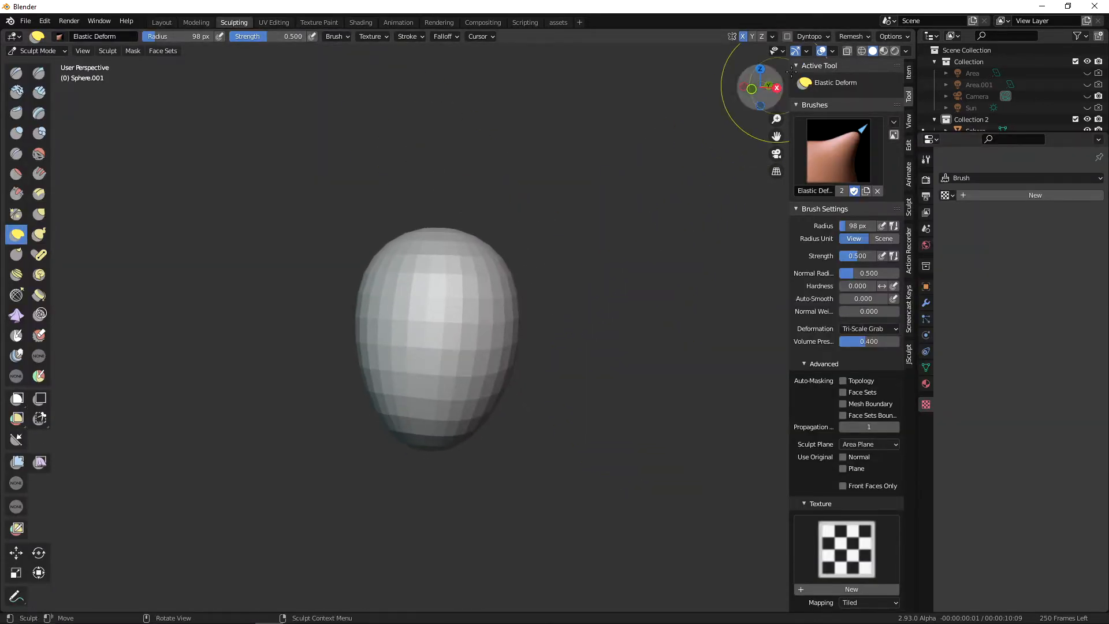
pyautogui.click(861, 37)
pyautogui.click(882, 59)
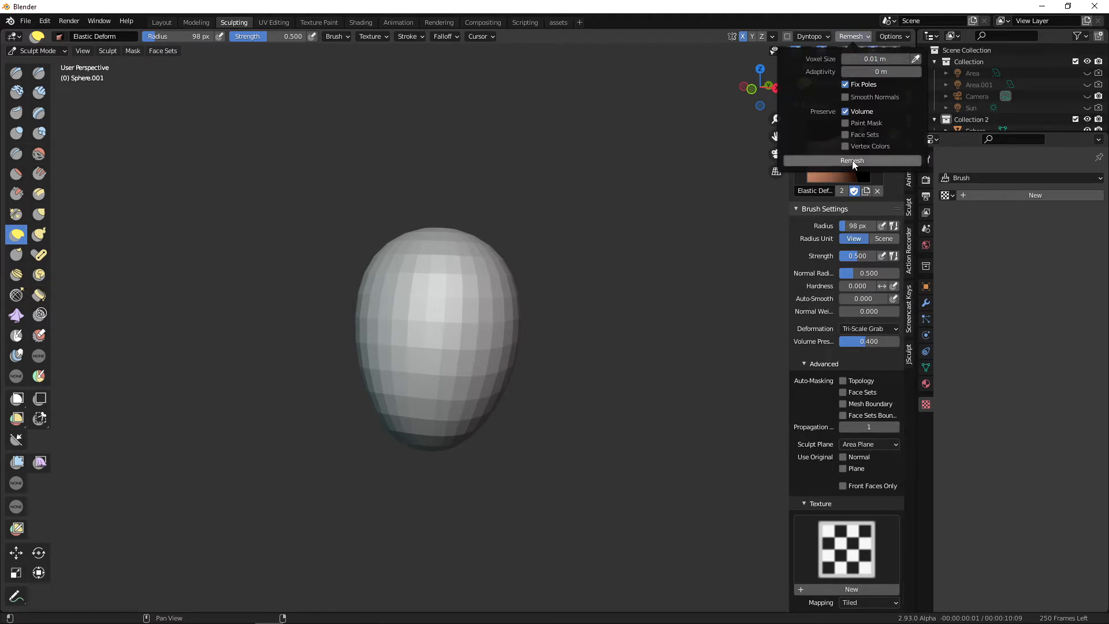
pyautogui.click(854, 161)
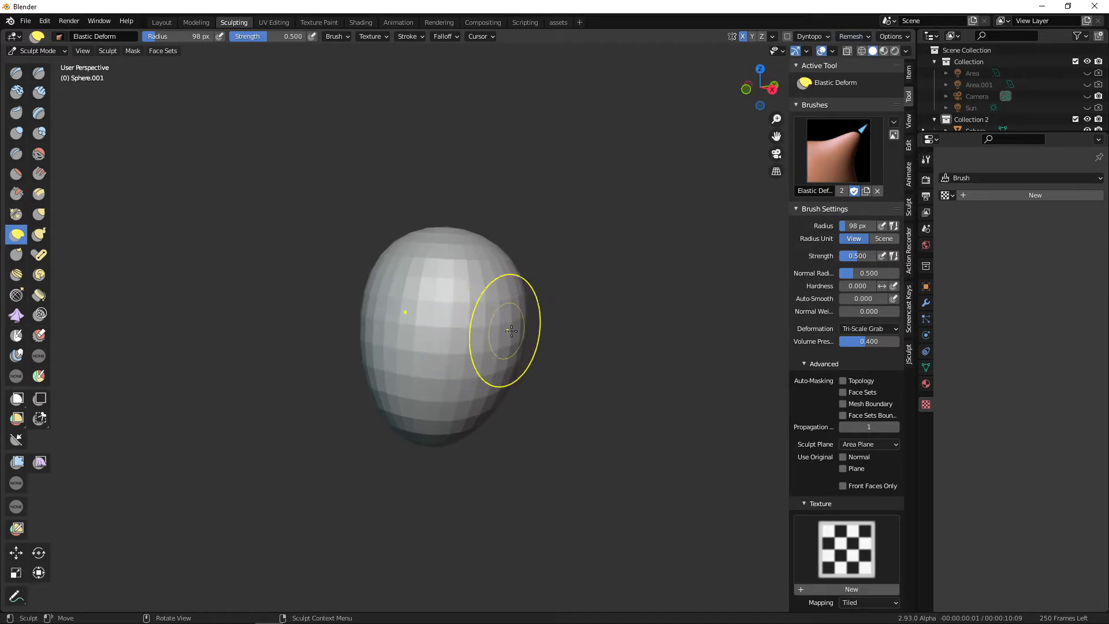
# Enlarge the brush radius to 167 px and start smoothing the facets on the front of the shell.
pyautogui.press('f')
pyautogui.click(587, 340)
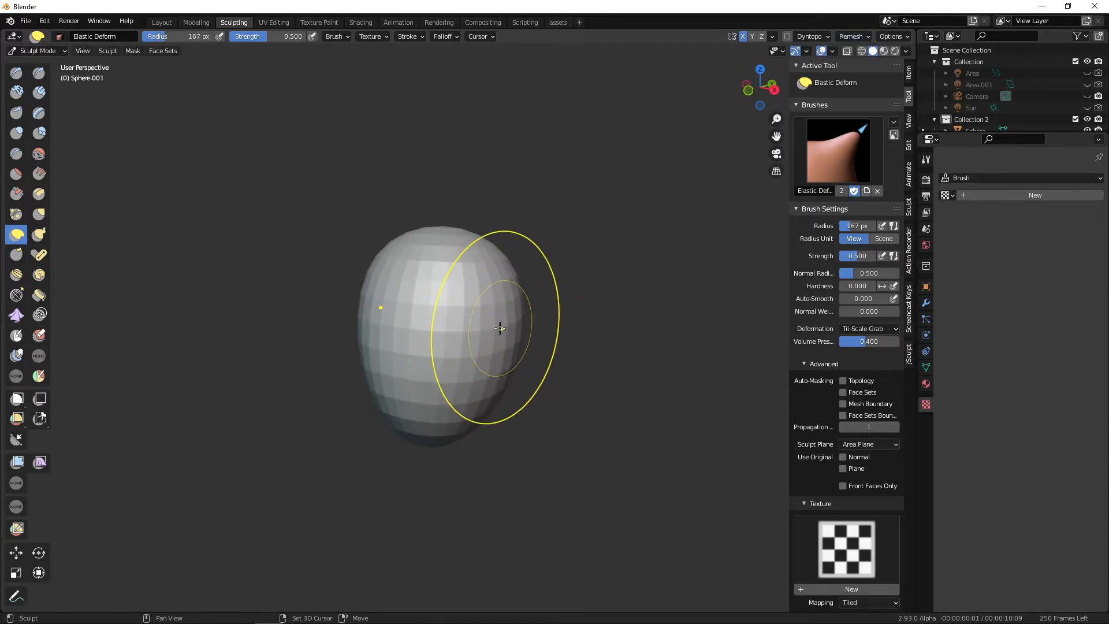
pyautogui.moveTo(471, 332); pyautogui.dragTo(441, 350)
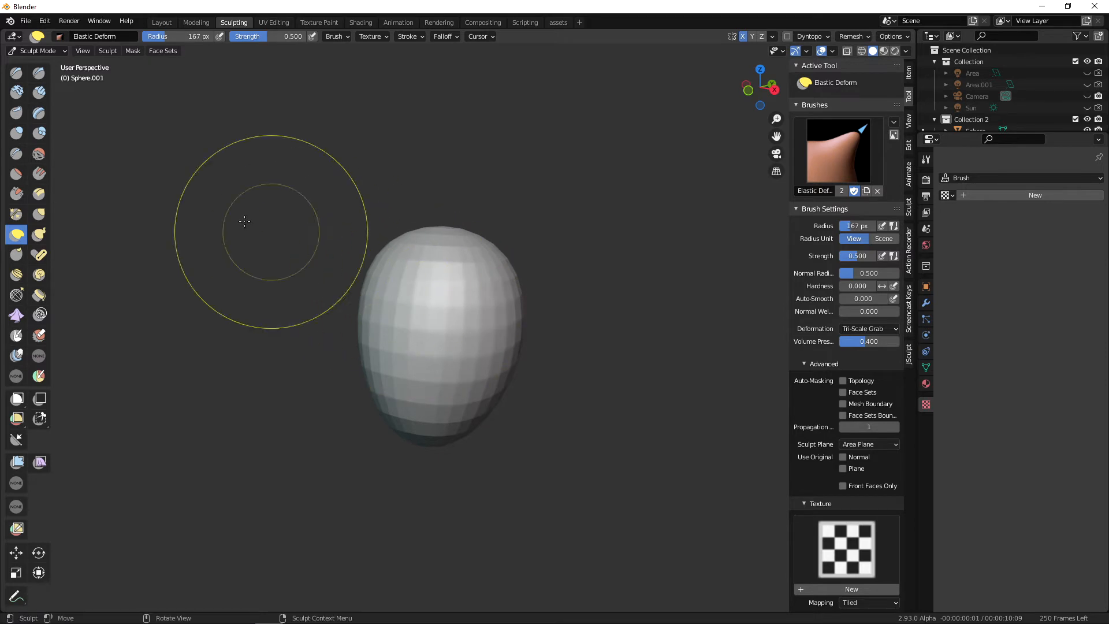
# Smooth the shell's front and side facets further with a 177 px brush radius, keeping Elastic Deform as the active brush.
pyautogui.click(38, 154)
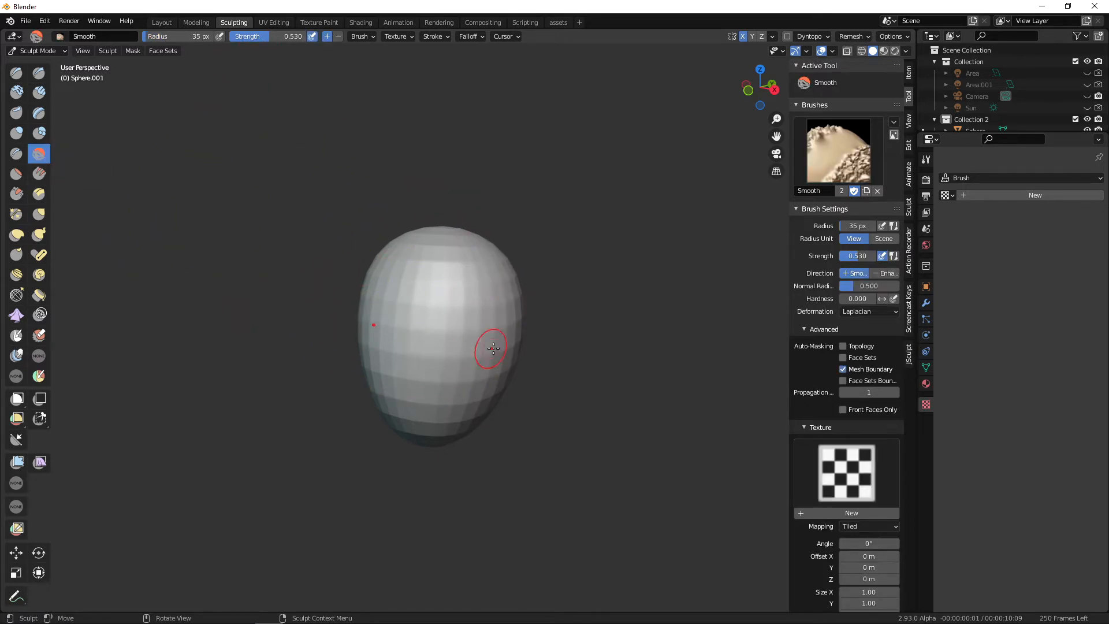
pyautogui.press('g')
pyautogui.press('f')
pyautogui.click(480, 339)
pyautogui.moveTo(480, 339); pyautogui.dragTo(424, 358)
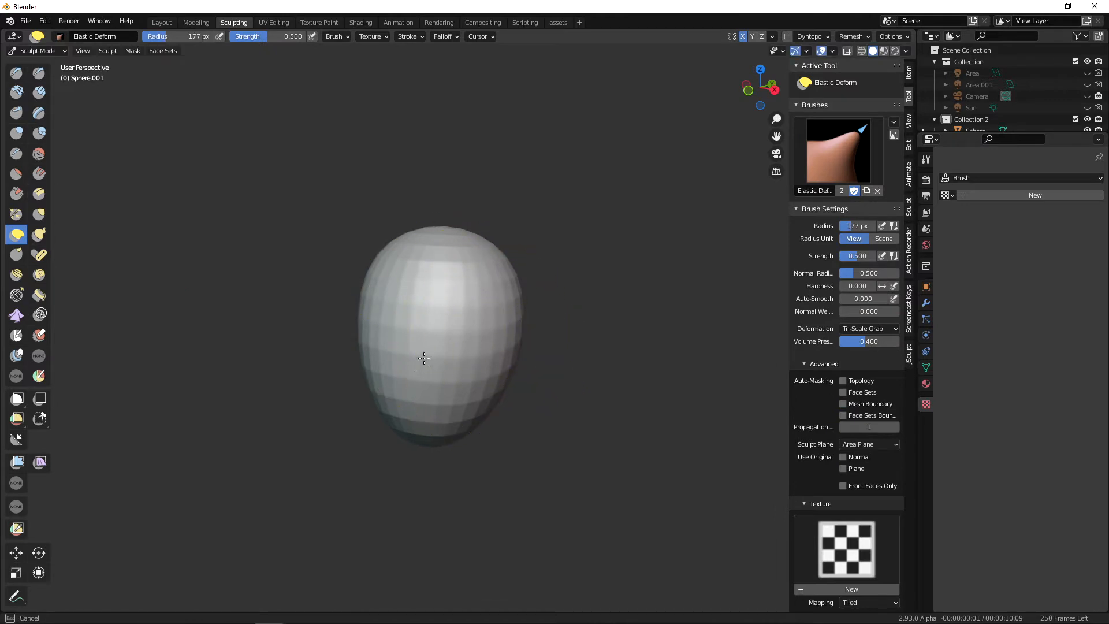
pyautogui.moveTo(429, 274); pyautogui.dragTo(439, 283)
pyautogui.moveTo(498, 349); pyautogui.dragTo(417, 335, button='middle')
pyautogui.moveTo(458, 290); pyautogui.dragTo(459, 290)
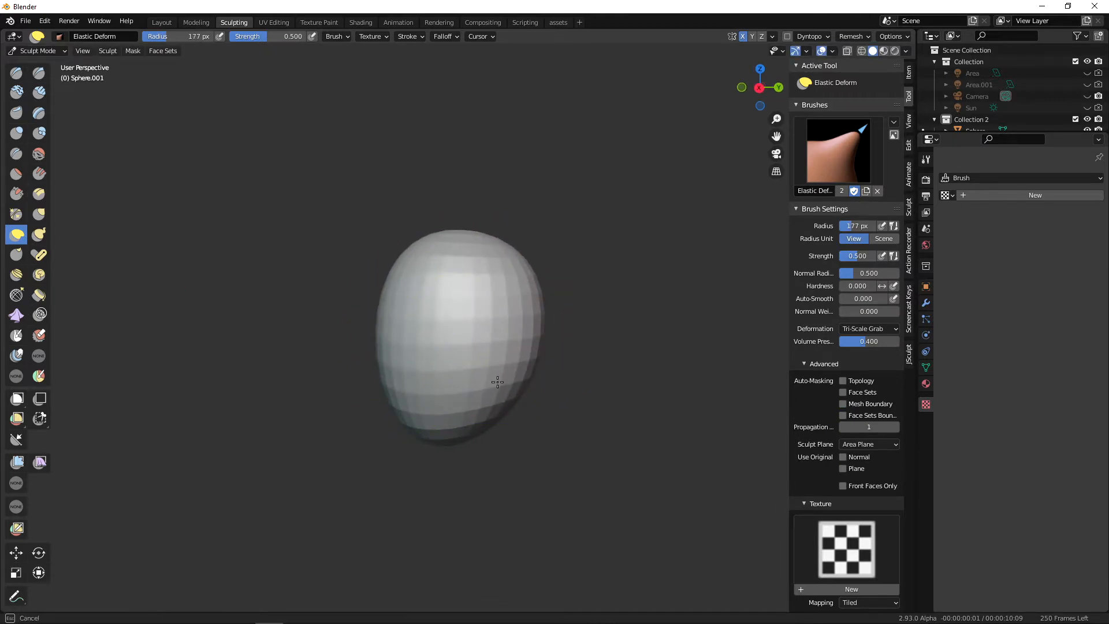
# Smooth out the banded facets on the shell's underside, back and sides.
pyautogui.moveTo(504, 348); pyautogui.dragTo(514, 323, button='middle')
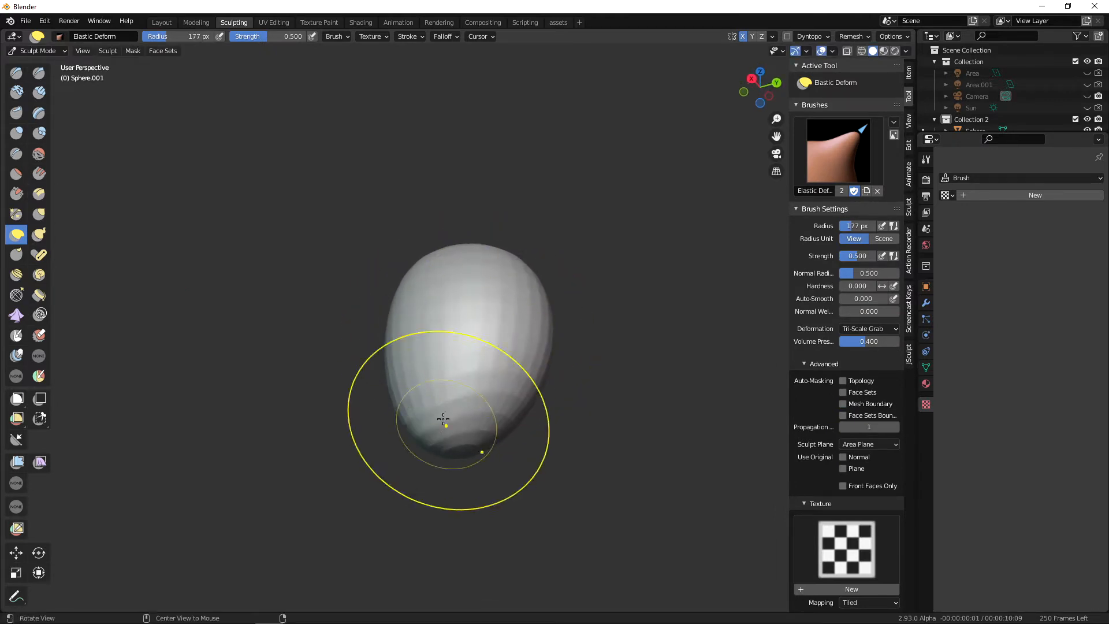
pyautogui.moveTo(445, 434); pyautogui.dragTo(540, 416, button='middle')
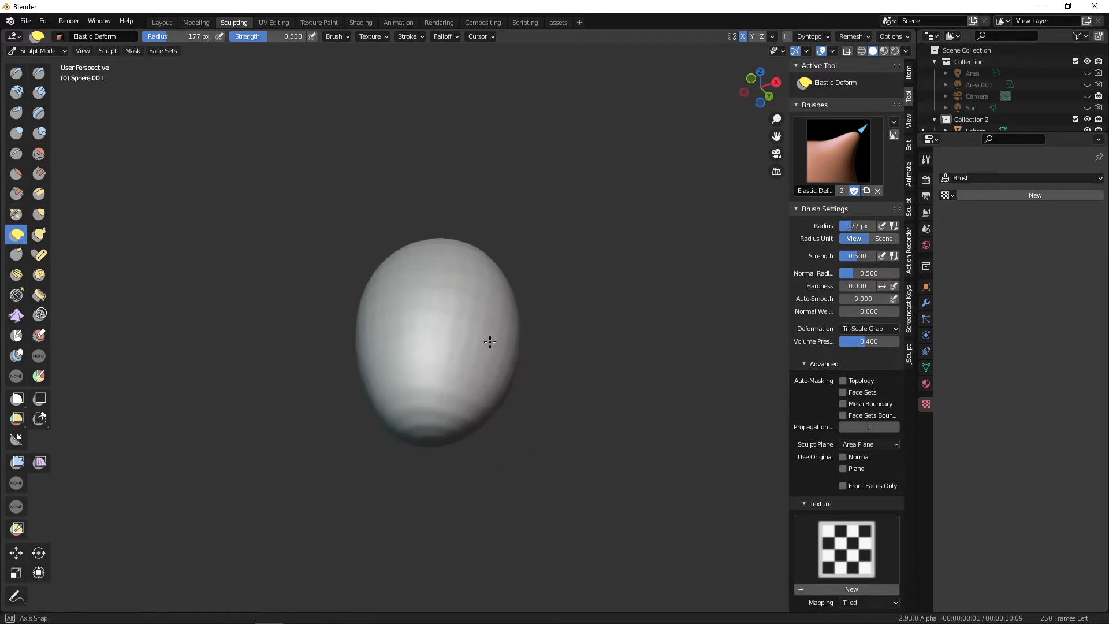
pyautogui.keyDown('alt'); pyautogui.moveTo(490, 343); pyautogui.dragTo(478, 288, button='middle'); pyautogui.keyUp('alt')
pyautogui.moveTo(483, 365); pyautogui.dragTo(607, 292, button='middle')
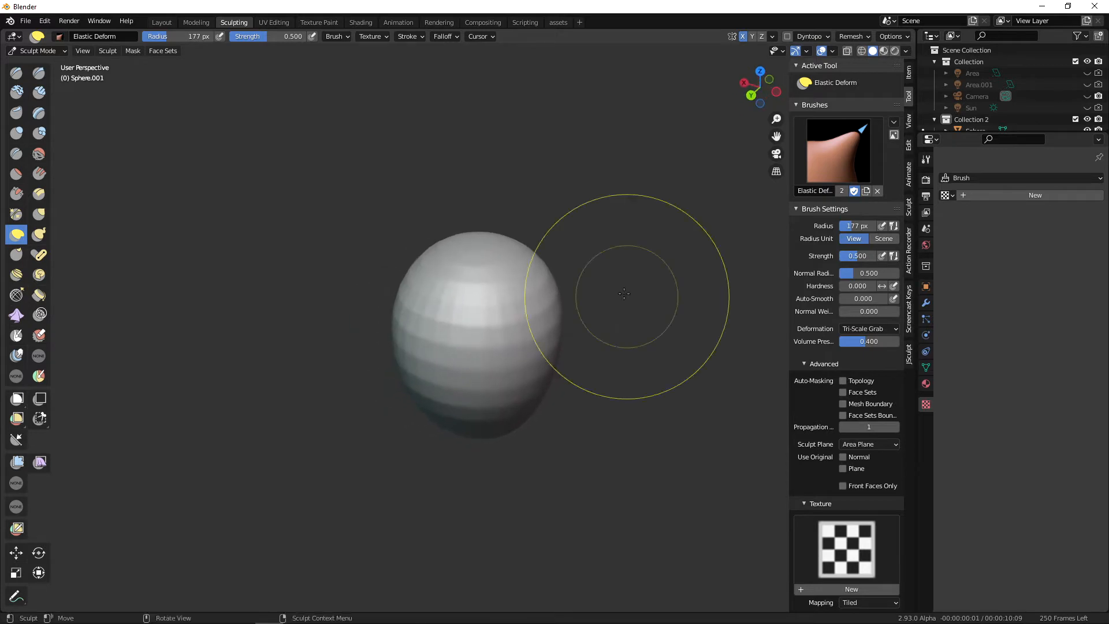
pyautogui.moveTo(430, 397); pyautogui.dragTo(490, 348, button='middle')
pyautogui.moveTo(540, 304); pyautogui.dragTo(549, 312)
pyautogui.moveTo(543, 376)
pyautogui.mouseDown(button='middle')
pyautogui.moveTo(520, 384)
pyautogui.moveTo(494, 358)
pyautogui.mouseUp(button='middle')
pyautogui.moveTo(495, 355)
pyautogui.mouseDown()
pyautogui.moveTo(481, 339)
pyautogui.moveTo(528, 362)
pyautogui.mouseUp()
pyautogui.moveTo(528, 361); pyautogui.dragTo(476, 361, button='middle')
pyautogui.moveTo(476, 362)
pyautogui.mouseDown()
pyautogui.moveTo(468, 258)
pyautogui.moveTo(475, 278)
pyautogui.mouseUp()
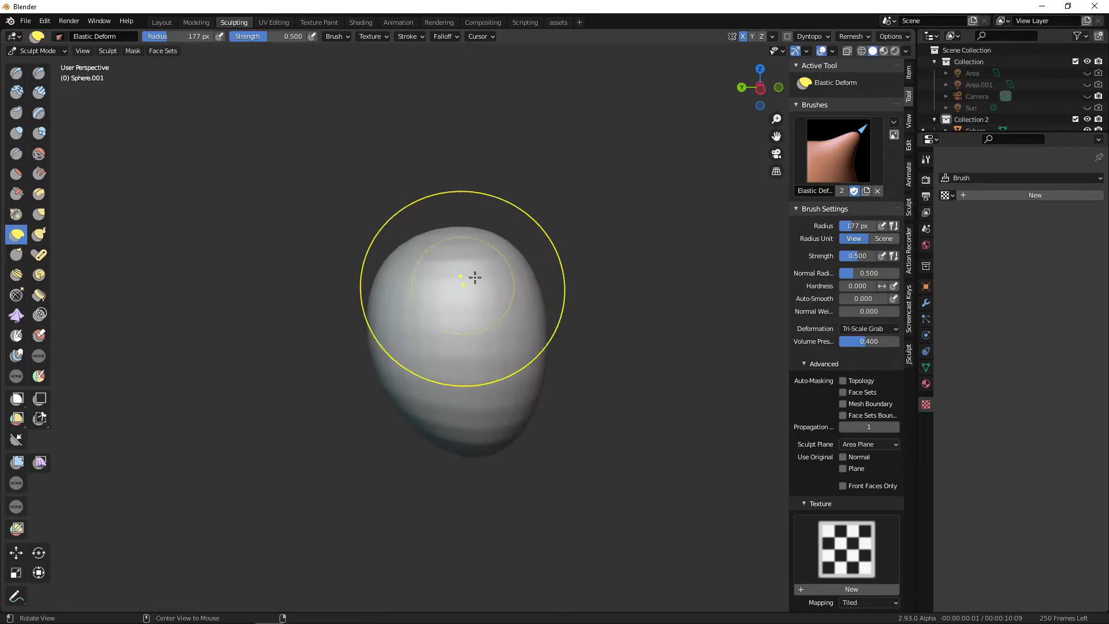
# Smooth the top of the shell and check the whole surface for remaining facets from several angles.
pyautogui.moveTo(476, 278); pyautogui.dragTo(510, 362, button='middle')
pyautogui.moveTo(510, 362); pyautogui.dragTo(461, 311)
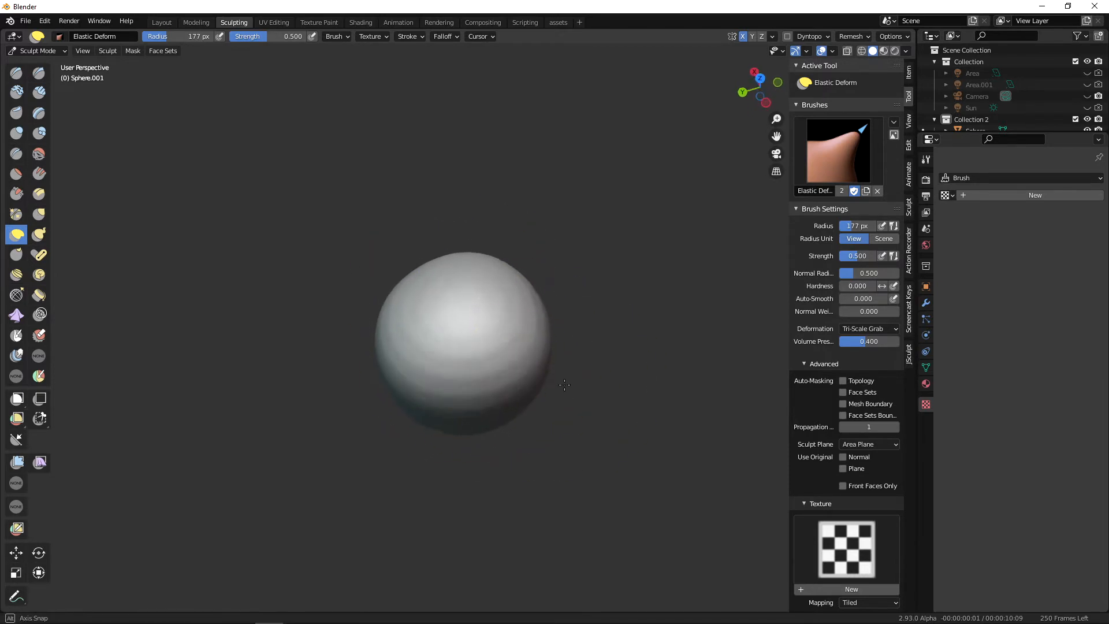
pyautogui.moveTo(565, 385); pyautogui.dragTo(401, 319, button='middle')
pyautogui.moveTo(490, 309); pyautogui.dragTo(473, 349, button='middle')
pyautogui.moveTo(495, 412)
pyautogui.mouseDown(button='middle')
pyautogui.moveTo(500, 373)
pyautogui.moveTo(507, 421)
pyautogui.moveTo(570, 426)
pyautogui.mouseUp(button='middle')
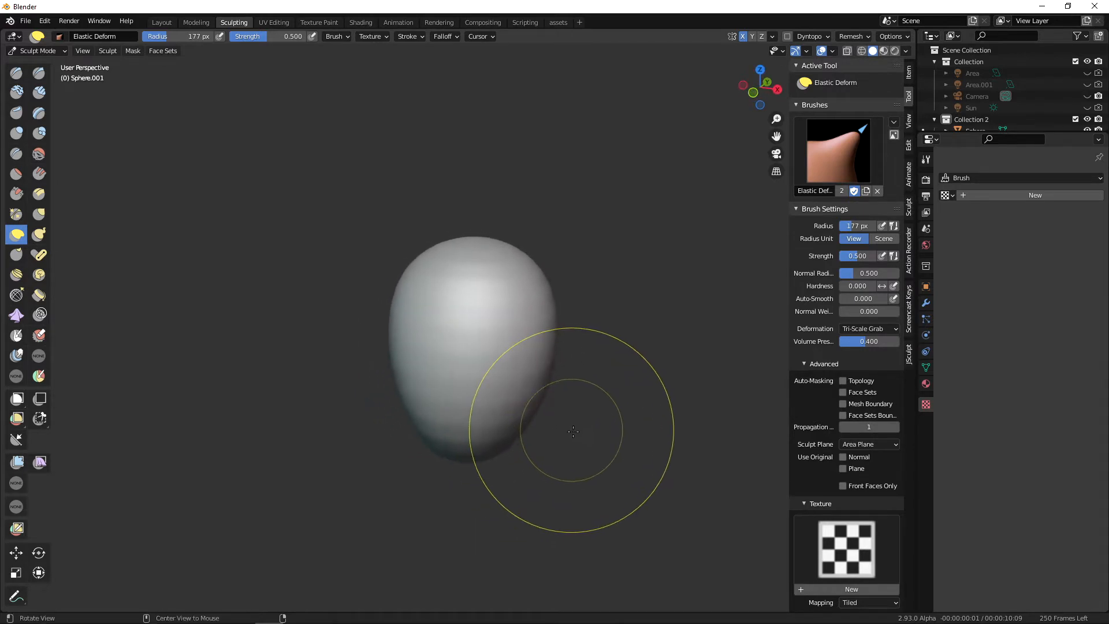
pyautogui.moveTo(555, 426); pyautogui.dragTo(478, 401, button='middle')
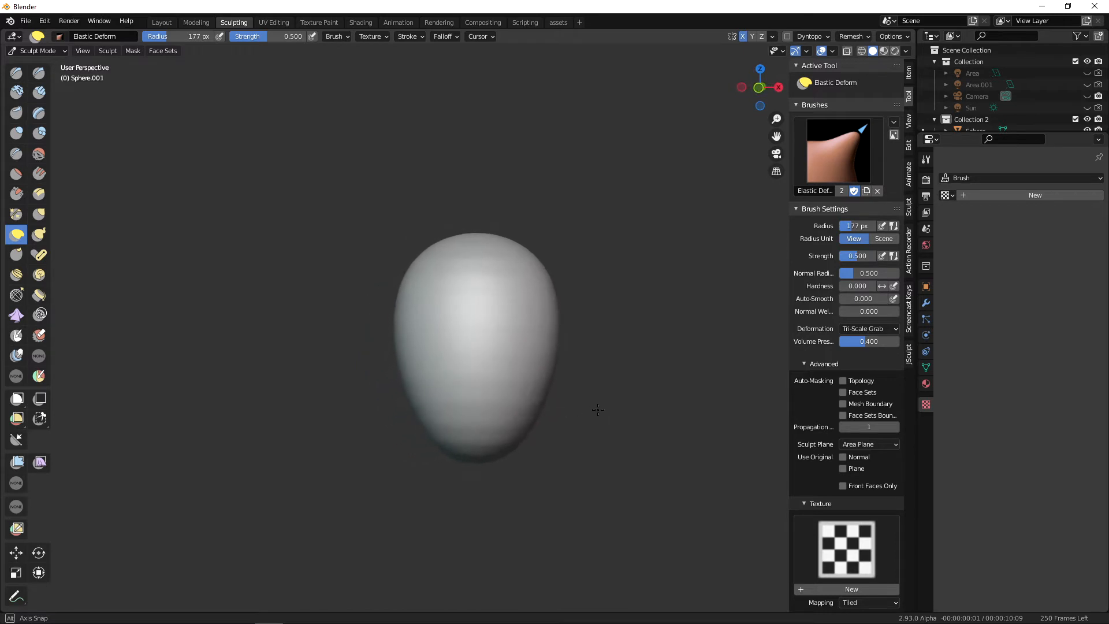
pyautogui.moveTo(608, 409)
pyautogui.mouseDown(button='middle')
pyautogui.moveTo(504, 405)
pyautogui.moveTo(517, 412)
pyautogui.moveTo(506, 417)
pyautogui.moveTo(612, 425)
pyautogui.mouseUp(button='middle')
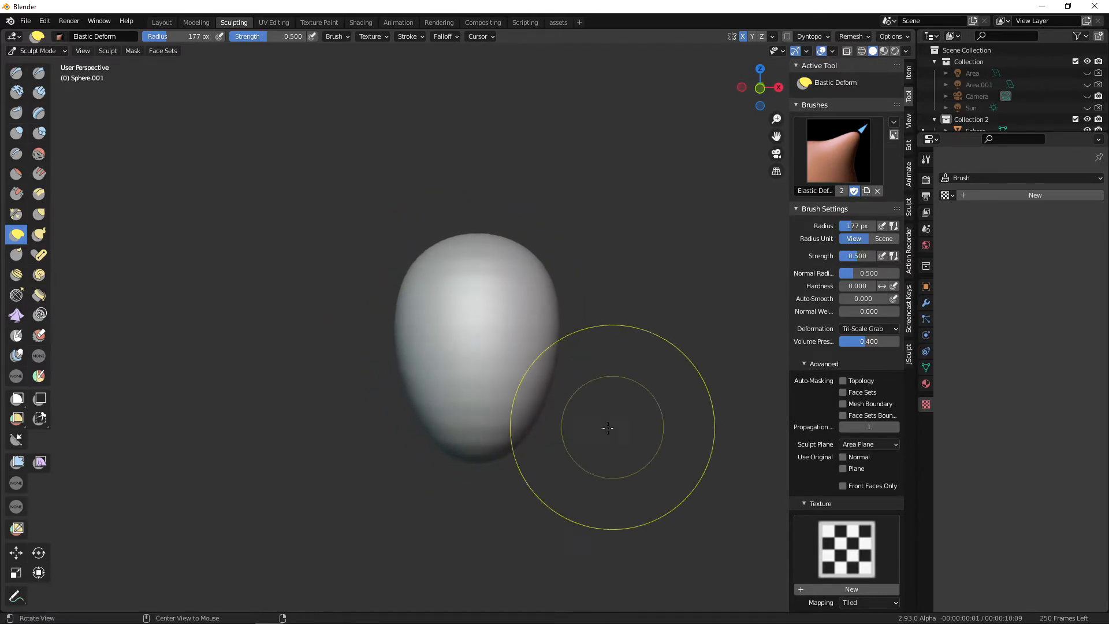
pyautogui.moveTo(520, 383); pyautogui.dragTo(530, 378, button='middle')
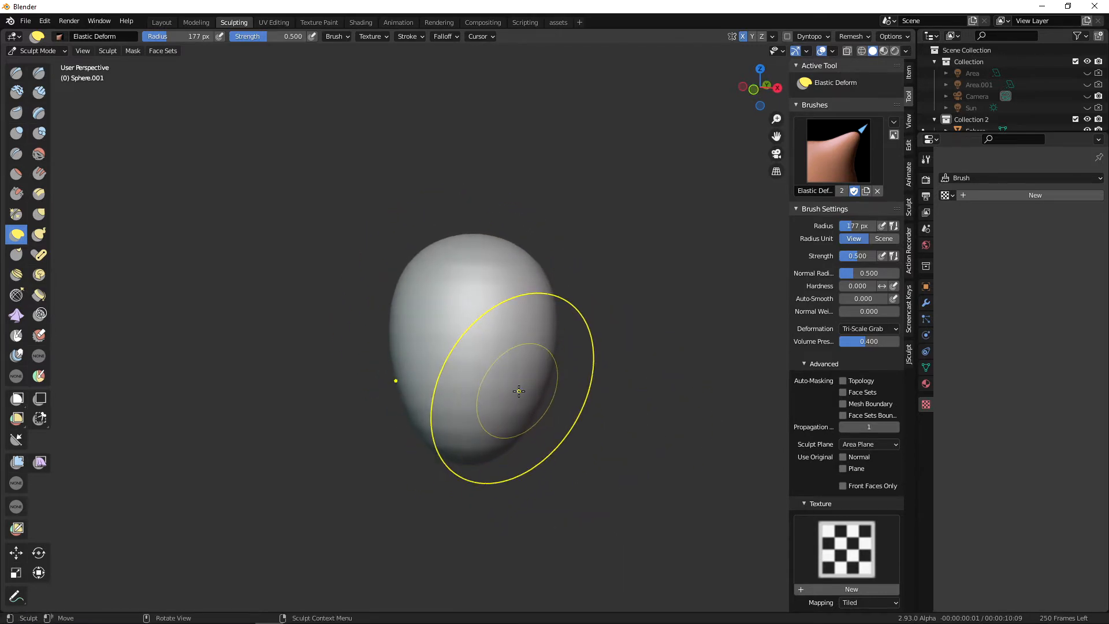
# Outline a face opening with a V-shaped upper edge in front view, using the Mask brush at a 27 px radius.
pyautogui.press('m')
pyautogui.press('KP_1')
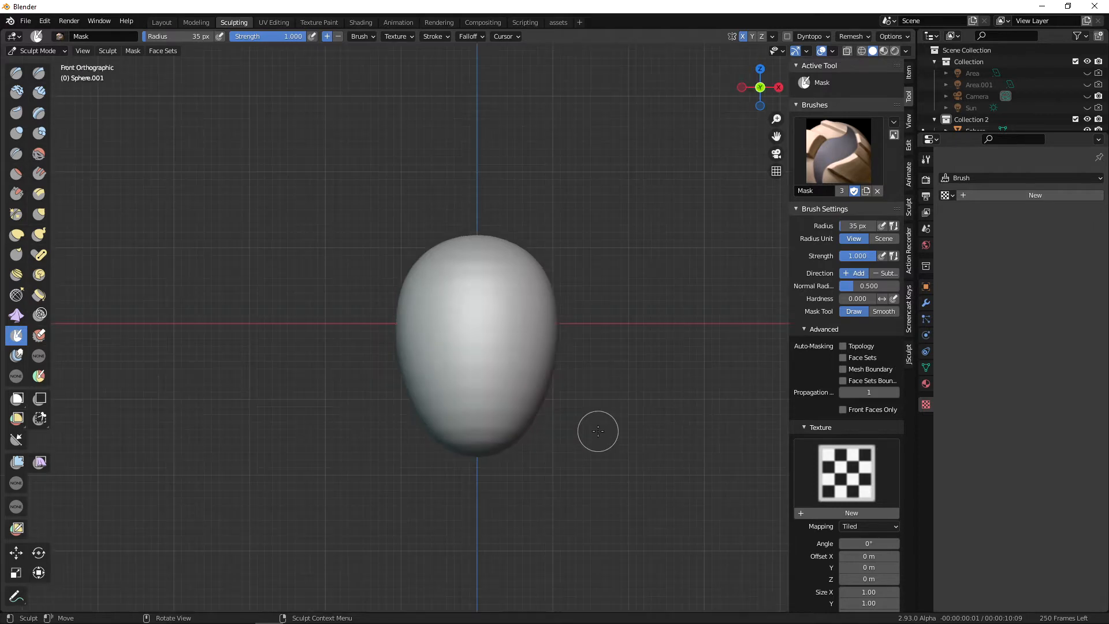
pyautogui.scroll(3, 598, 431)
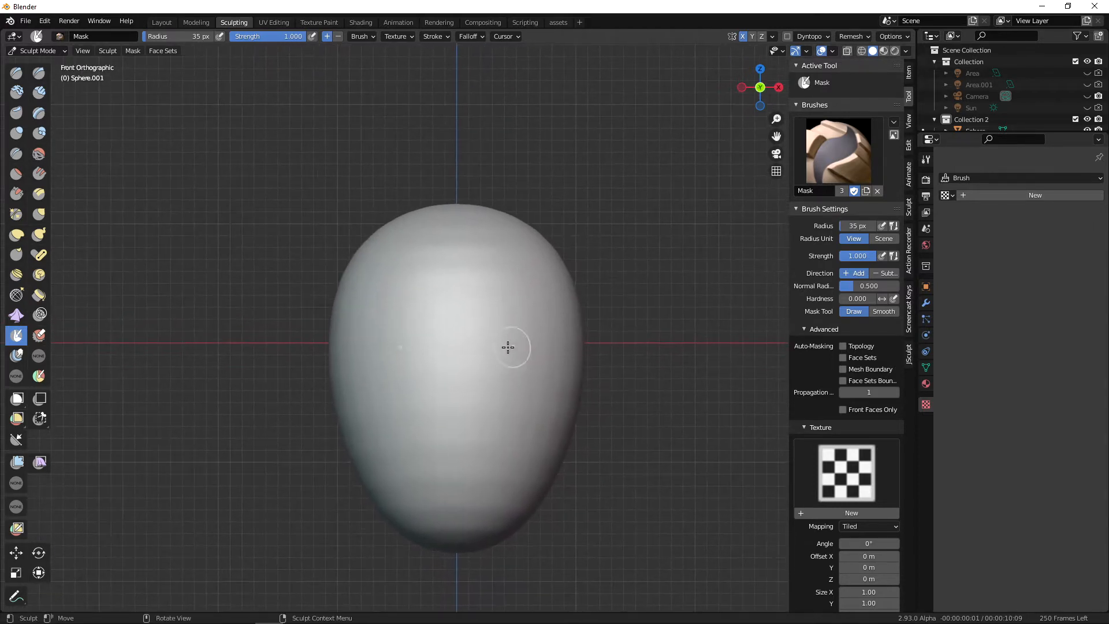
pyautogui.press('f')
pyautogui.click(502, 357)
pyautogui.moveTo(470, 338)
pyautogui.mouseDown()
pyautogui.moveTo(541, 289)
pyautogui.moveTo(488, 330)
pyautogui.mouseUp()
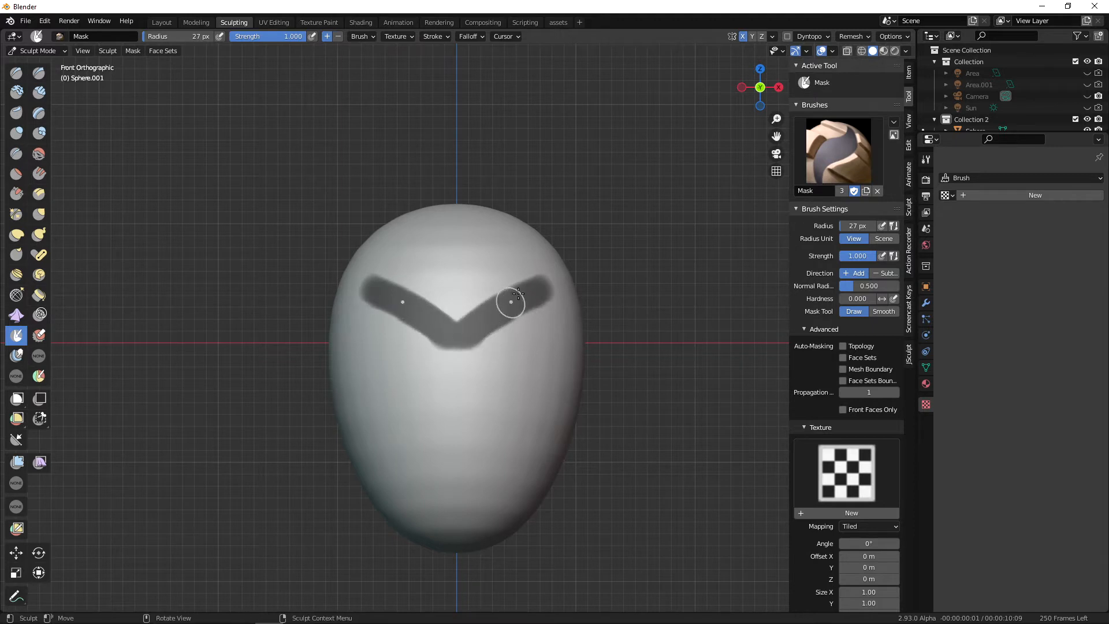
pyautogui.moveTo(548, 298); pyautogui.dragTo(555, 349)
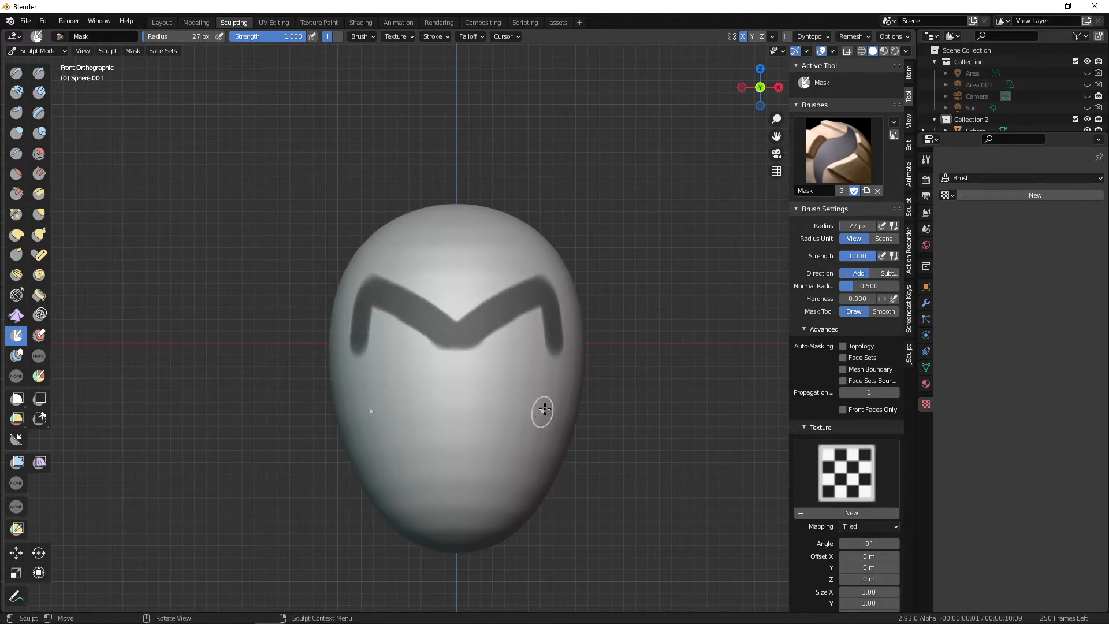
pyautogui.moveTo(550, 309); pyautogui.dragTo(549, 438)
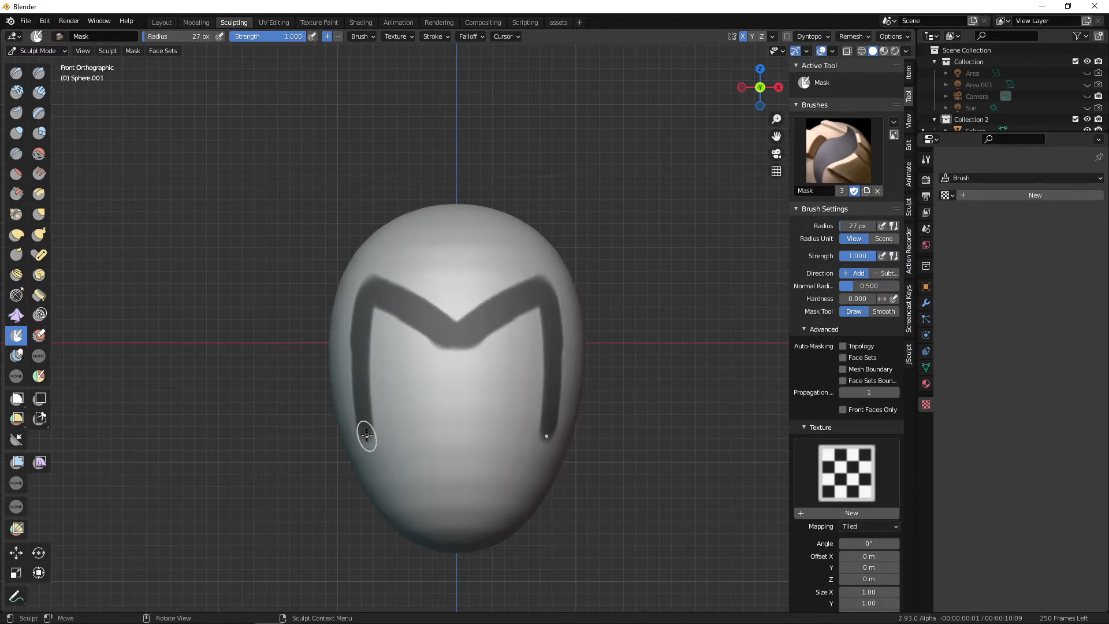
pyautogui.moveTo(367, 435)
pyautogui.mouseDown()
pyautogui.moveTo(465, 514)
pyautogui.moveTo(550, 495)
pyautogui.mouseUp()
# Fill the interior of the face outline completely with mask, enlarging the brush radius to 44 px.
pyautogui.moveTo(382, 343)
pyautogui.mouseDown()
pyautogui.moveTo(378, 310)
pyautogui.moveTo(383, 422)
pyautogui.moveTo(401, 363)
pyautogui.moveTo(412, 479)
pyautogui.moveTo(435, 408)
pyautogui.mouseUp()
pyautogui.press('f')
pyautogui.click(426, 362)
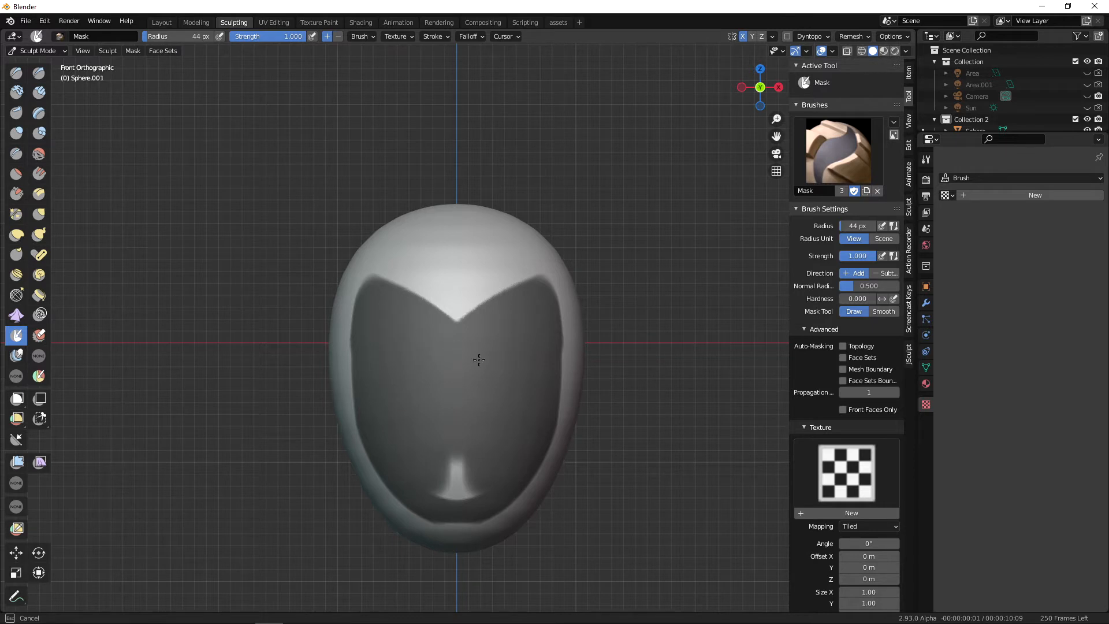
pyautogui.moveTo(457, 488); pyautogui.dragTo(427, 460)
pyautogui.moveTo(507, 407); pyautogui.dragTo(520, 339)
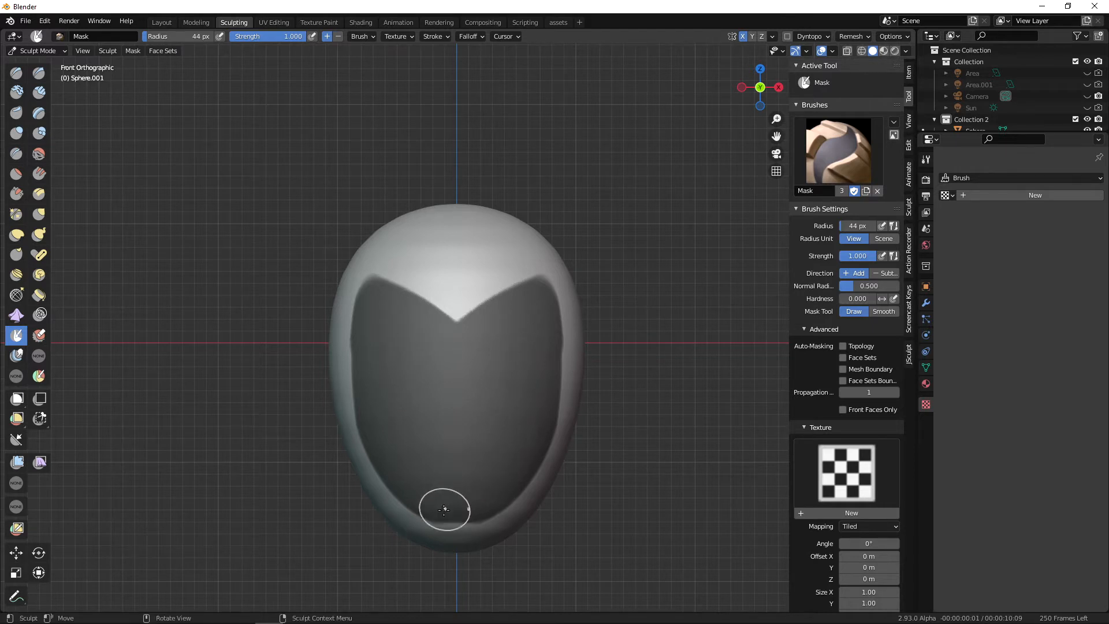
# Erase the mask across the chin in a straight line, then trim its lower corners diagonally at a 30 px brush radius.
pyautogui.moveTo(444, 509)
pyautogui.keyDown('ctrl'); pyautogui.mouseDown()
pyautogui.moveTo(497, 509)
pyautogui.moveTo(421, 512)
pyautogui.moveTo(518, 502)
pyautogui.mouseUp(); pyautogui.keyUp('ctrl')
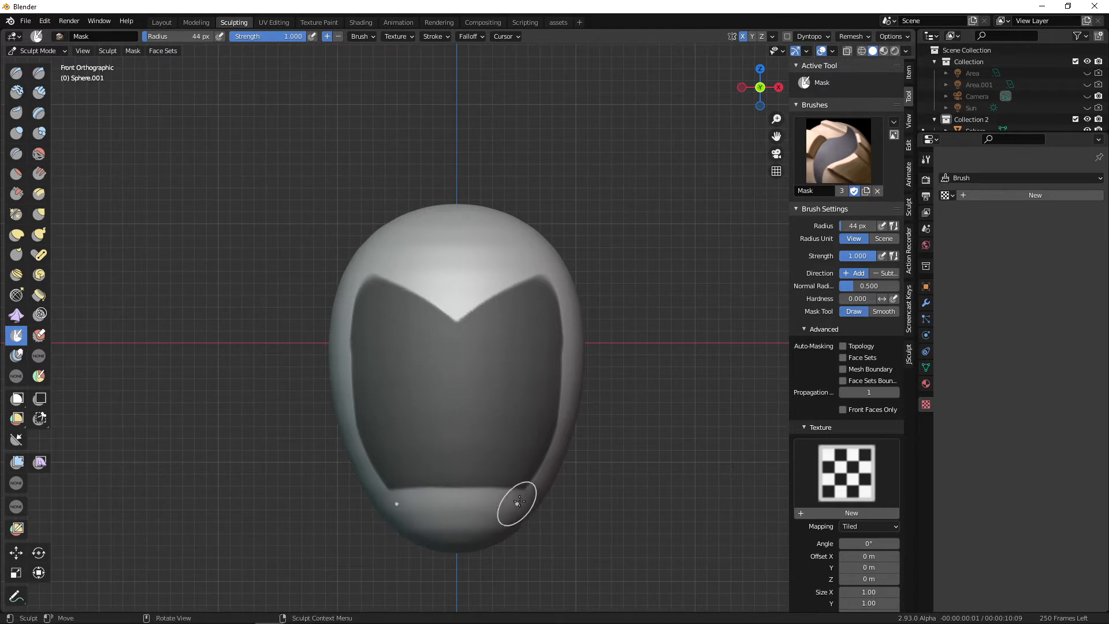
pyautogui.press('f')
pyautogui.click(511, 516)
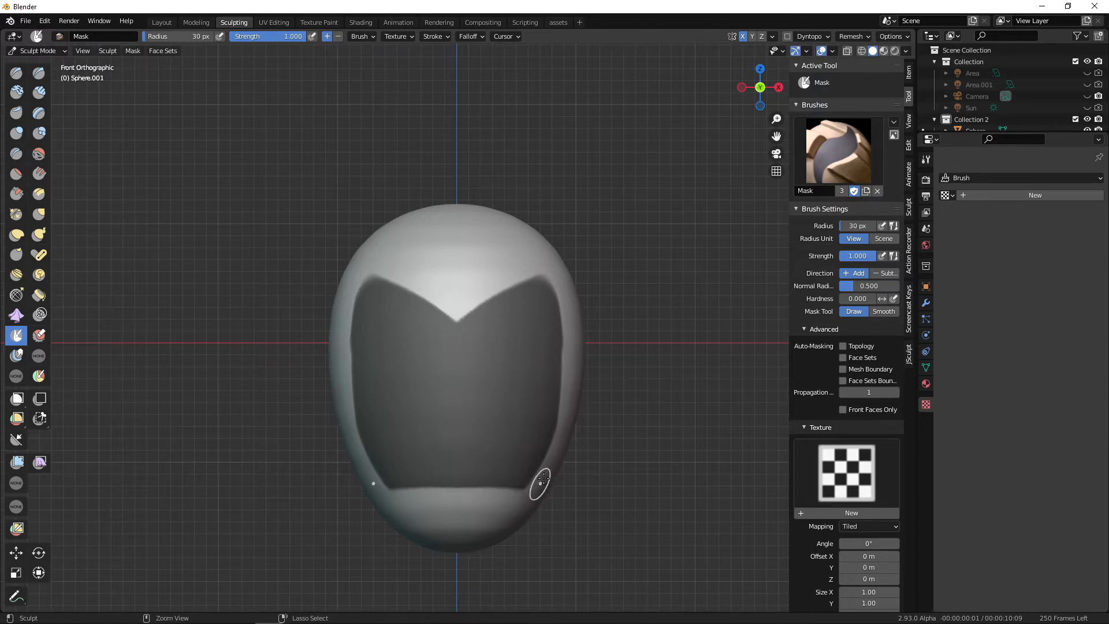
pyautogui.keyDown('ctrl'); pyautogui.moveTo(568, 421); pyautogui.dragTo(535, 497); pyautogui.keyUp('ctrl')
# Extend the side edge of the face mask farther back along the temple and cheek in the right side view.
pyautogui.moveTo(594, 485); pyautogui.dragTo(502, 476, button='middle')
pyautogui.moveTo(480, 410); pyautogui.dragTo(541, 375, button='middle')
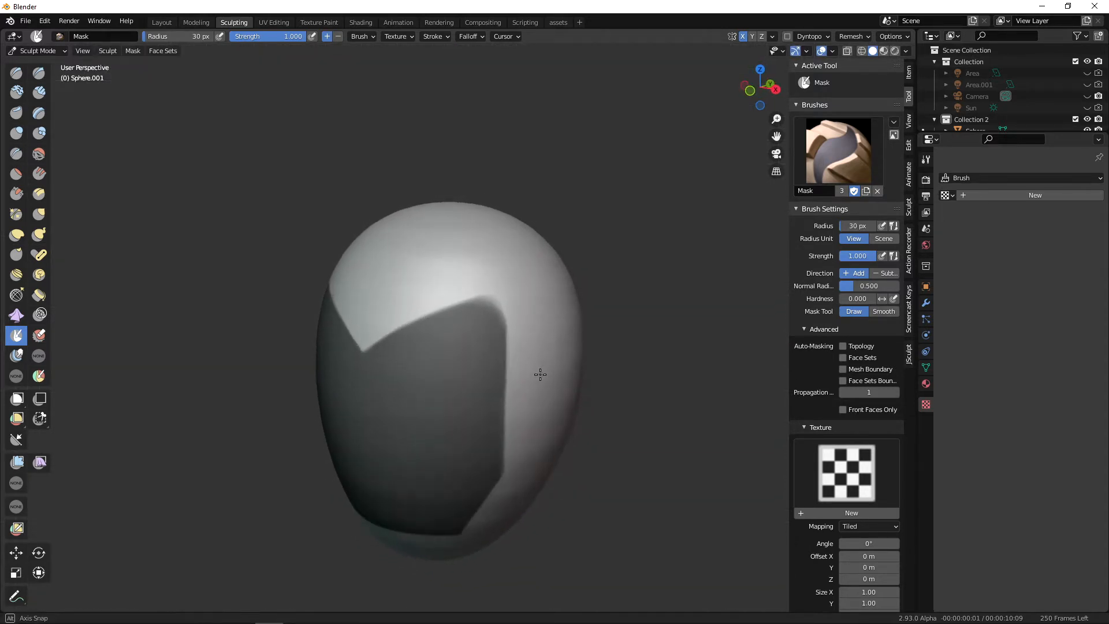
pyautogui.moveTo(470, 277)
pyautogui.mouseDown(button='middle')
pyautogui.moveTo(540, 362)
pyautogui.moveTo(534, 381)
pyautogui.moveTo(520, 379)
pyautogui.moveTo(609, 392)
pyautogui.moveTo(611, 419)
pyautogui.mouseUp(button='middle')
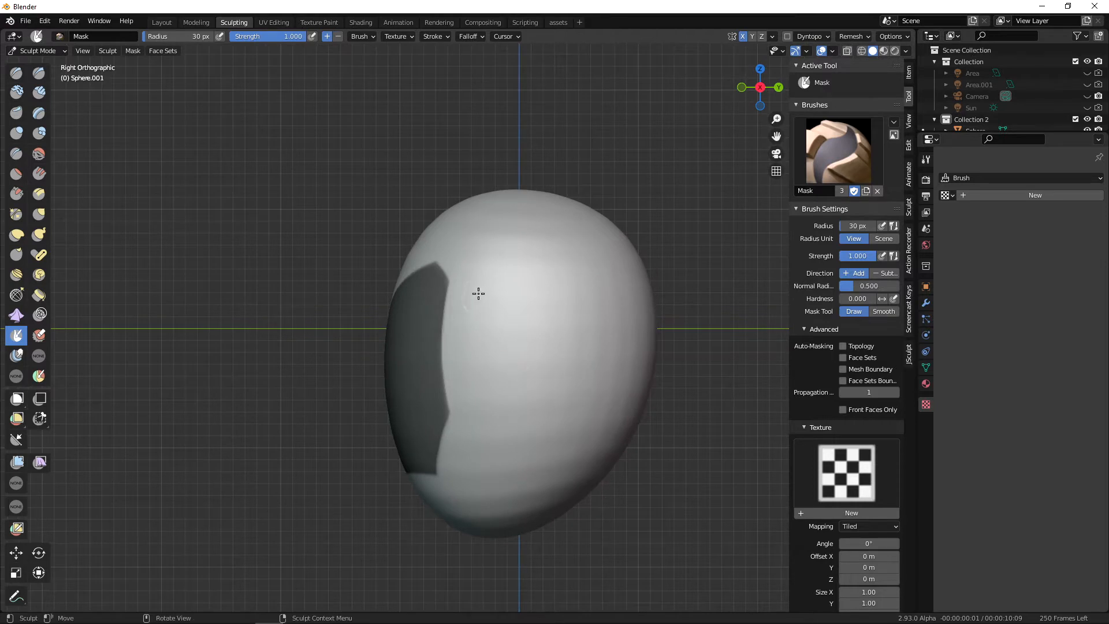
pyautogui.moveTo(474, 296); pyautogui.dragTo(453, 400)
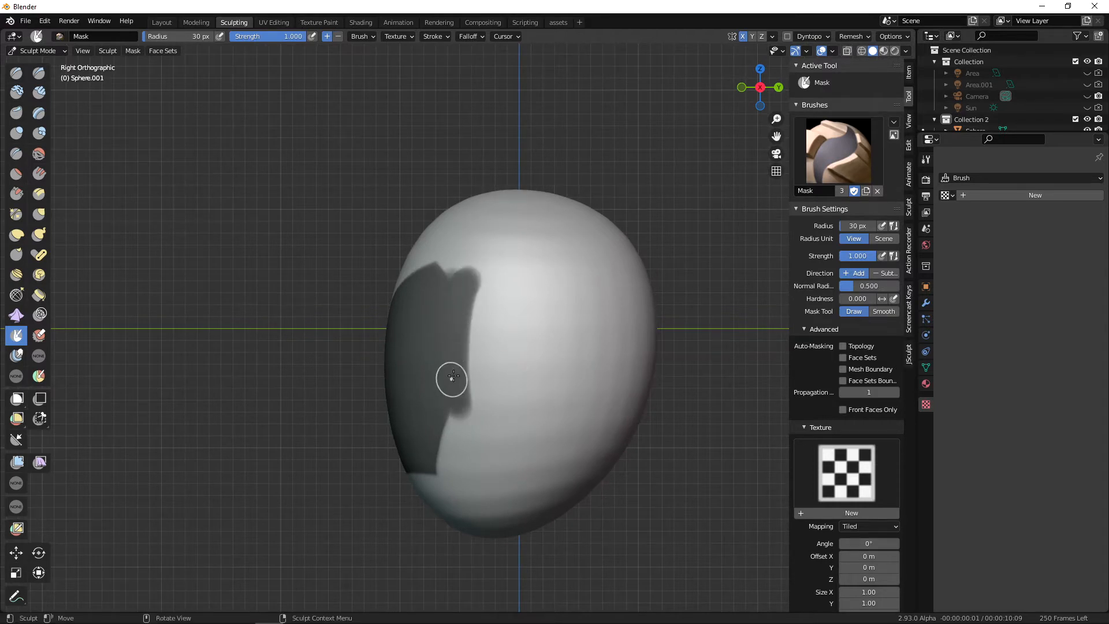
# Fill the notch in the mask's upper edge near the temple to even out its contour.
pyautogui.moveTo(453, 376)
pyautogui.mouseDown(button='middle')
pyautogui.moveTo(560, 366)
pyautogui.moveTo(492, 306)
pyautogui.mouseUp(button='middle')
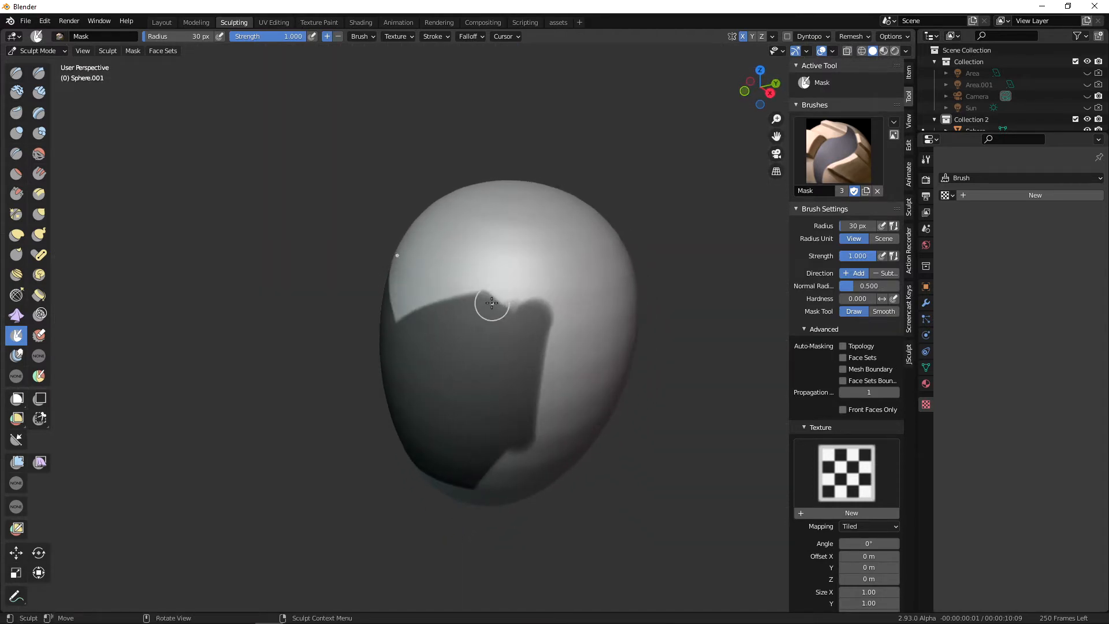
pyautogui.moveTo(492, 303); pyautogui.dragTo(537, 314)
pyautogui.moveTo(564, 307); pyautogui.dragTo(521, 331, button='middle')
pyautogui.press('KP_3')
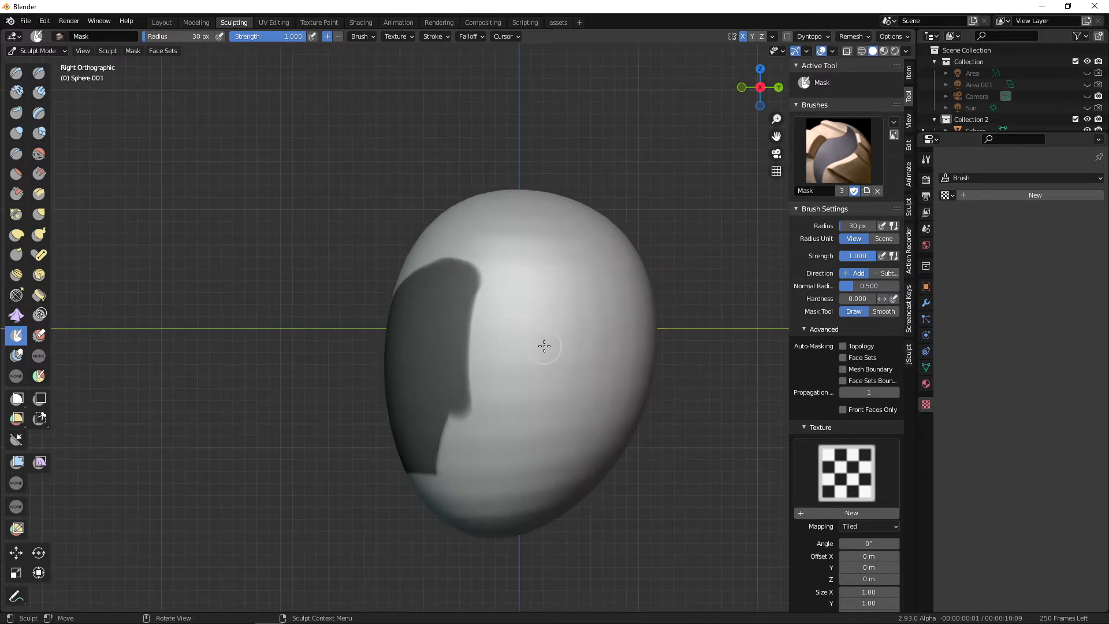
# Extend the face mask farther back beside the temple and jaw, and sharpen its outline into crisp, angular edges.
pyautogui.moveTo(474, 297)
pyautogui.mouseDown()
pyautogui.moveTo(482, 341)
pyautogui.moveTo(471, 399)
pyautogui.moveTo(451, 270)
pyautogui.mouseUp()
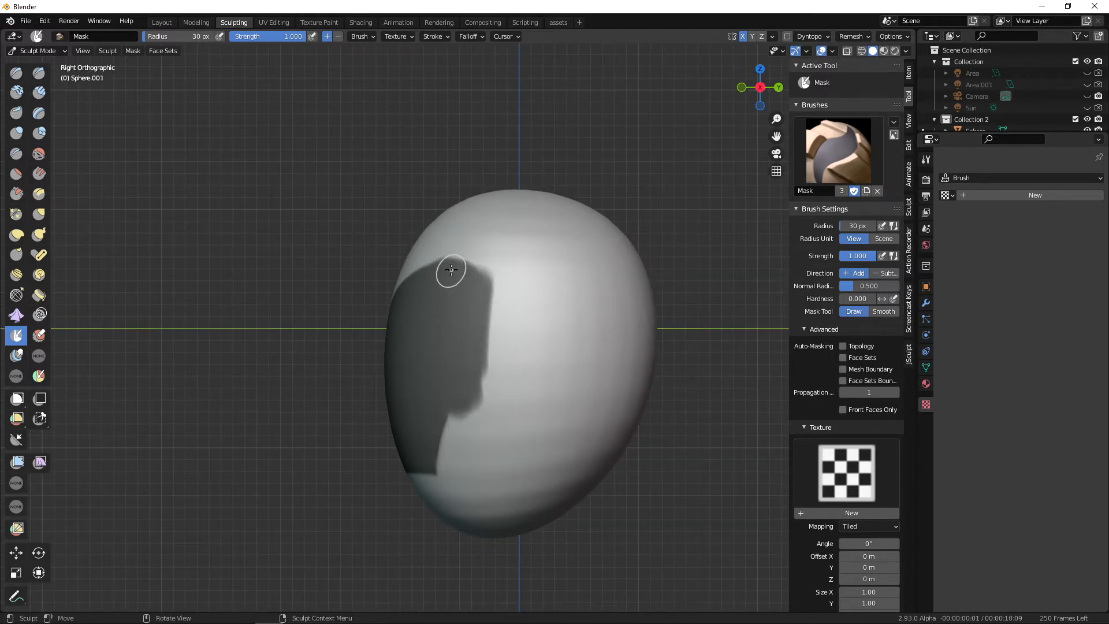
pyautogui.moveTo(466, 384); pyautogui.dragTo(446, 436)
pyautogui.moveTo(446, 435)
pyautogui.mouseDown(button='middle')
pyautogui.moveTo(550, 422)
pyautogui.moveTo(549, 391)
pyautogui.mouseUp(button='middle')
pyautogui.moveTo(468, 495); pyautogui.dragTo(489, 269, button='middle')
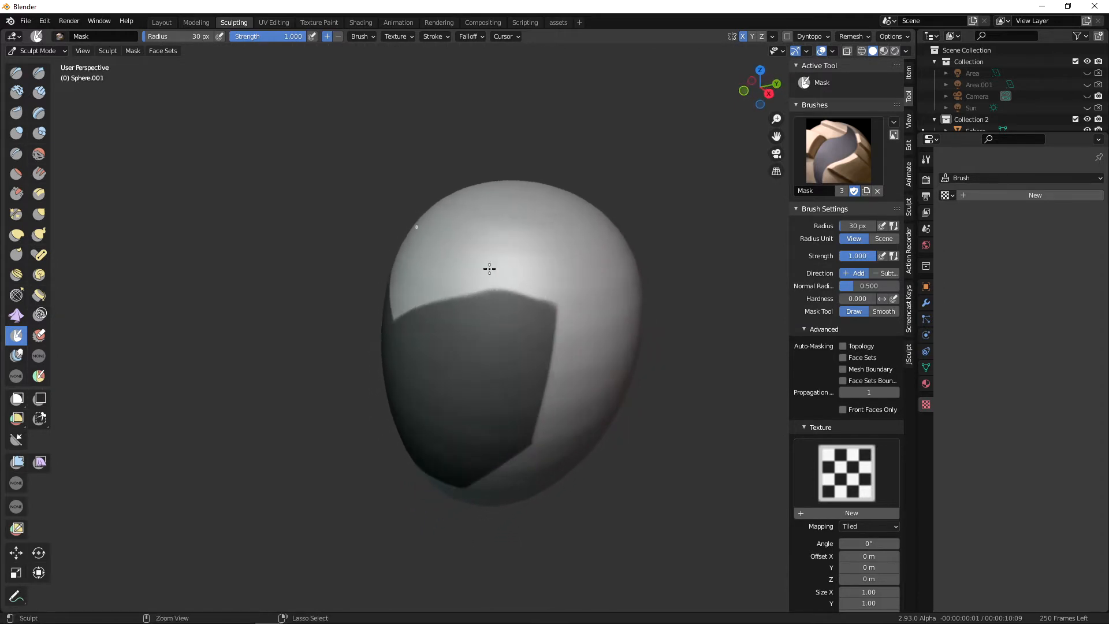
pyautogui.moveTo(611, 342)
pyautogui.mouseDown(button='middle')
pyautogui.moveTo(463, 287)
pyautogui.moveTo(534, 288)
pyautogui.mouseUp(button='middle')
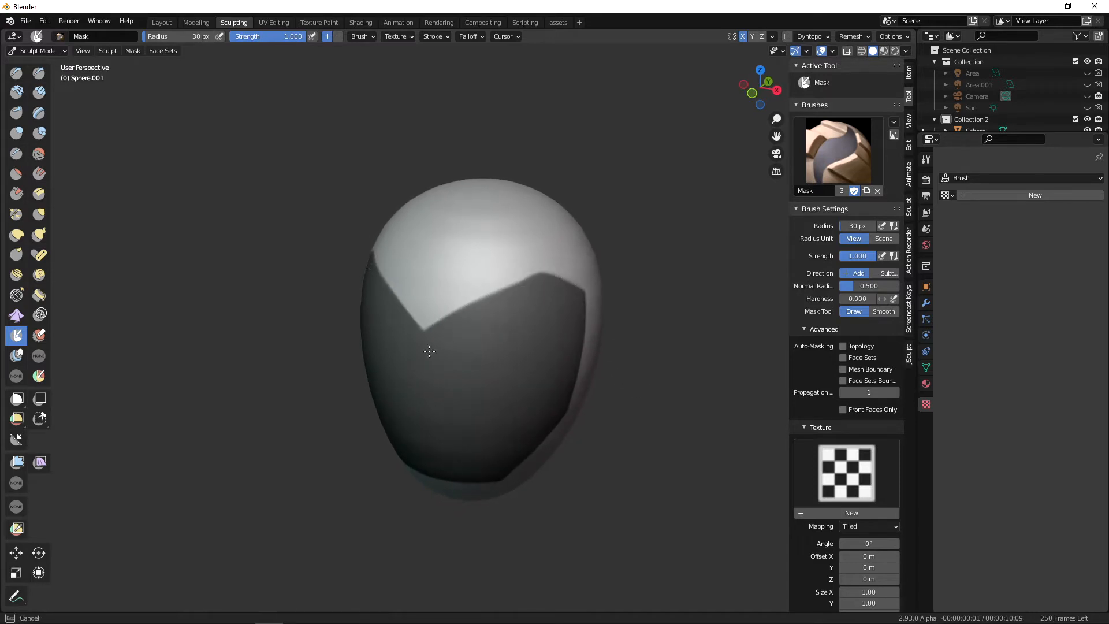
pyautogui.moveTo(512, 367)
pyautogui.mouseDown(button='middle')
pyautogui.moveTo(563, 326)
pyautogui.moveTo(522, 347)
pyautogui.moveTo(508, 421)
pyautogui.moveTo(485, 453)
pyautogui.moveTo(521, 446)
pyautogui.moveTo(522, 421)
pyautogui.moveTo(627, 420)
pyautogui.moveTo(564, 416)
pyautogui.moveTo(558, 436)
pyautogui.moveTo(567, 454)
pyautogui.moveTo(585, 452)
pyautogui.mouseUp(button='middle')
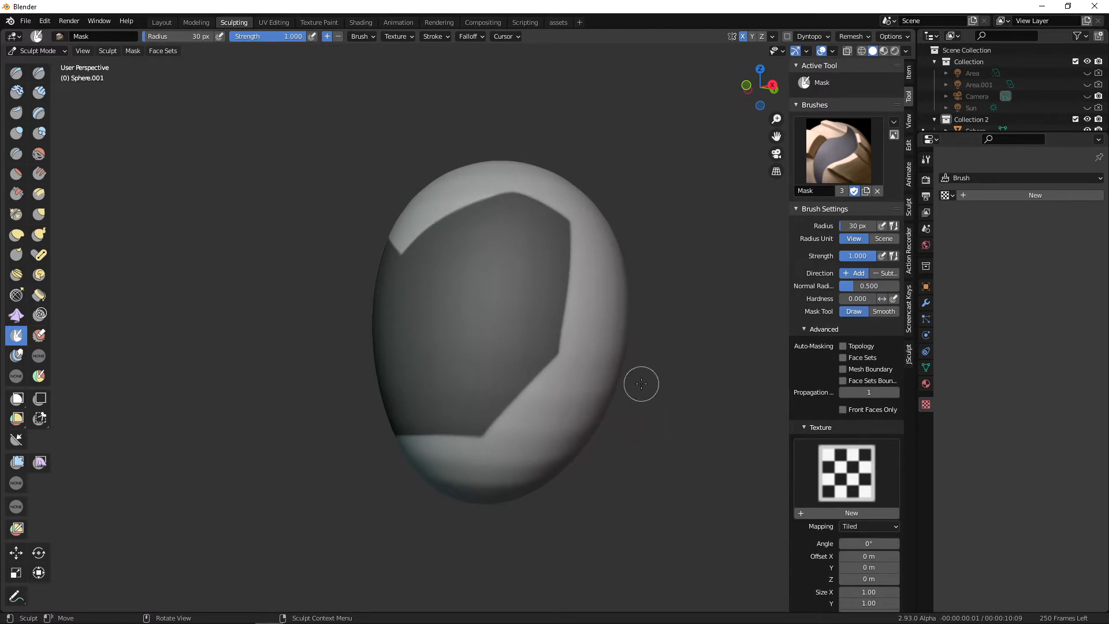
# Invert the mask and push the exposed face area inward with the Inflate mesh filter at strength 2.230.
pyautogui.hotkey('ctrl', 'i')
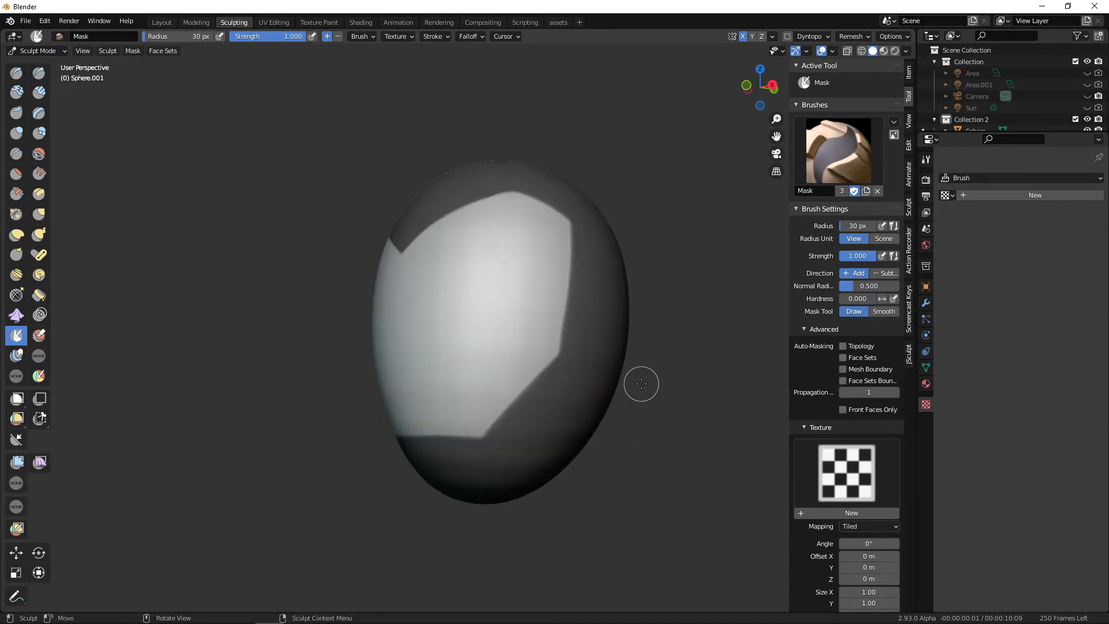
pyautogui.moveTo(641, 384)
pyautogui.mouseDown(button='middle')
pyautogui.moveTo(606, 425)
pyautogui.moveTo(549, 385)
pyautogui.mouseUp(button='middle')
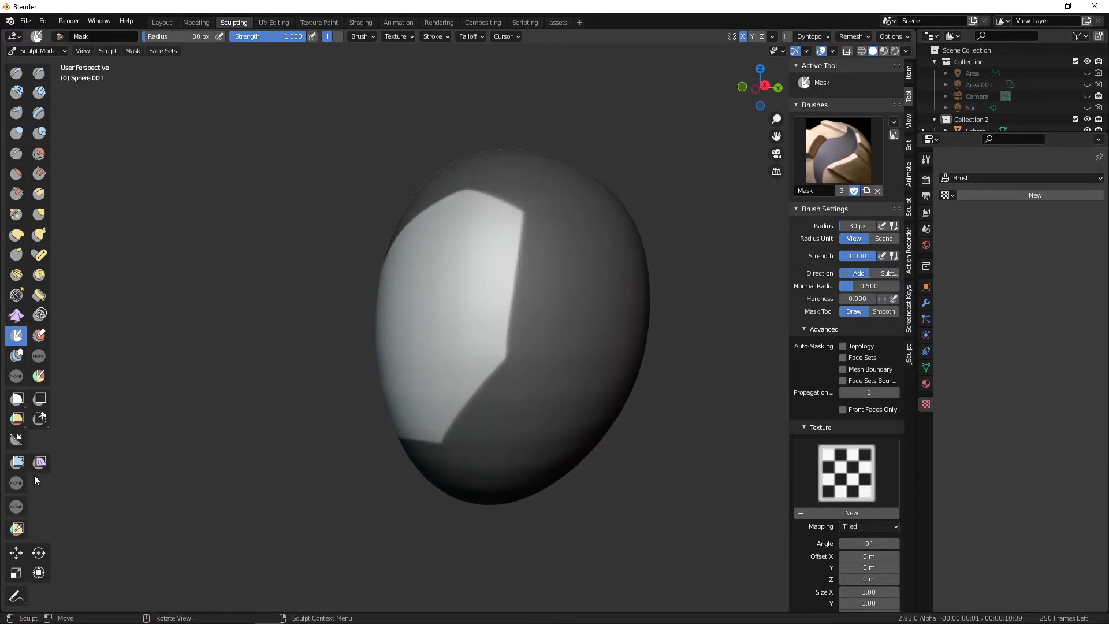
pyautogui.click(18, 461)
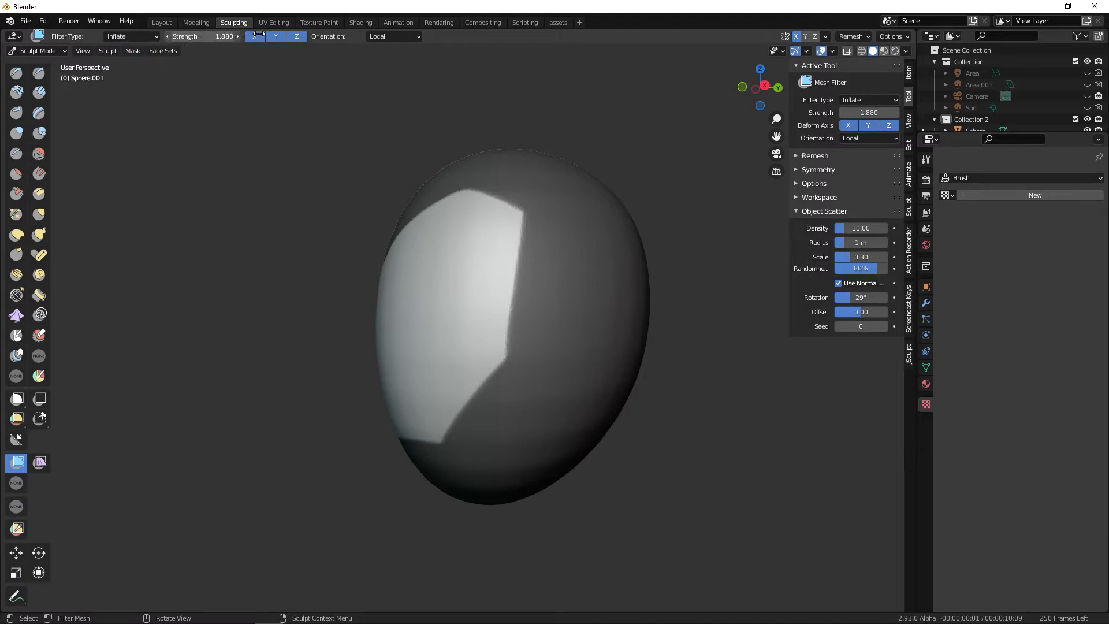
pyautogui.moveTo(556, 315)
pyautogui.mouseDown(button='middle')
pyautogui.moveTo(573, 318)
pyautogui.moveTo(558, 326)
pyautogui.mouseUp(button='middle')
pyautogui.moveTo(450, 325); pyautogui.dragTo(431, 318)
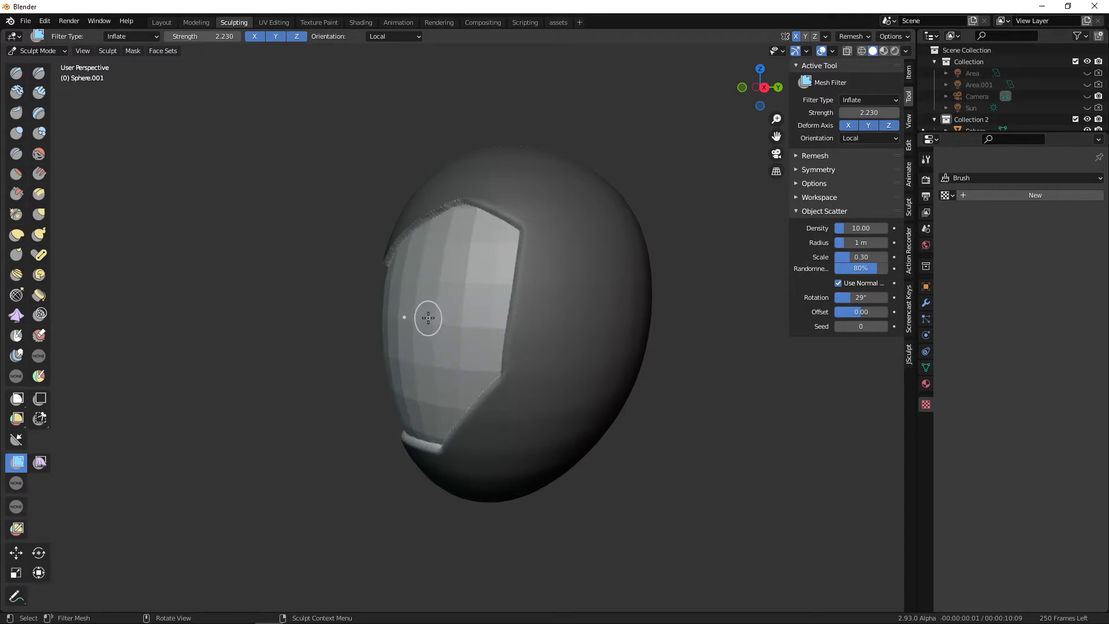
pyautogui.moveTo(423, 317)
pyautogui.mouseDown(button='middle')
pyautogui.moveTo(463, 336)
pyautogui.moveTo(639, 330)
pyautogui.moveTo(508, 329)
pyautogui.moveTo(527, 354)
pyautogui.moveTo(693, 375)
pyautogui.moveTo(520, 353)
pyautogui.moveTo(558, 376)
pyautogui.moveTo(578, 421)
pyautogui.moveTo(683, 468)
pyautogui.moveTo(636, 421)
pyautogui.moveTo(667, 413)
pyautogui.mouseUp(button='middle')
# Duplicate the inner head in object mode and scale the copy up until it slightly encloses the shell.
pyautogui.click(161, 22)
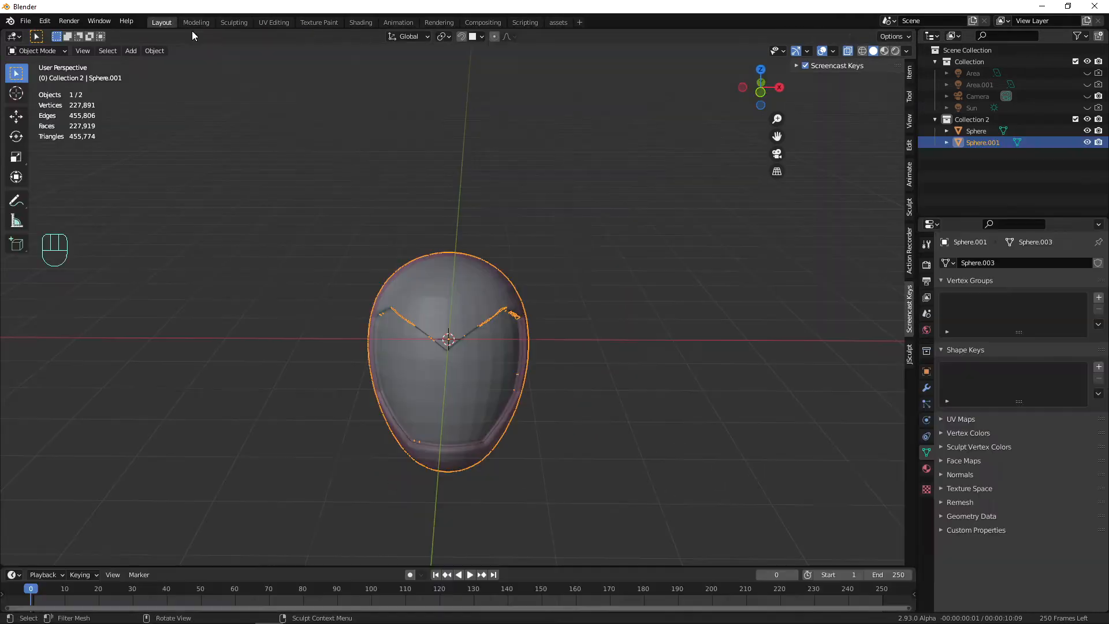
pyautogui.click(604, 396)
pyautogui.keyDown('alt'); pyautogui.moveTo(619, 426); pyautogui.dragTo(585, 405, button='middle'); pyautogui.keyUp('alt')
pyautogui.click(466, 355)
pyautogui.hotkey('shift', 'd')
pyautogui.click(577, 409)
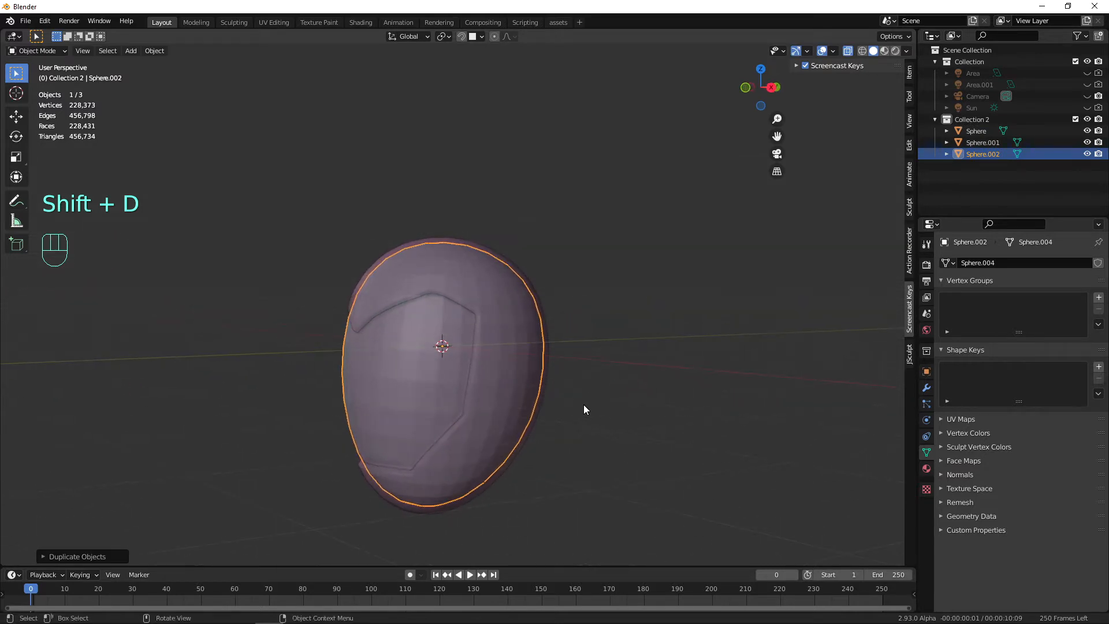
pyautogui.press('s')
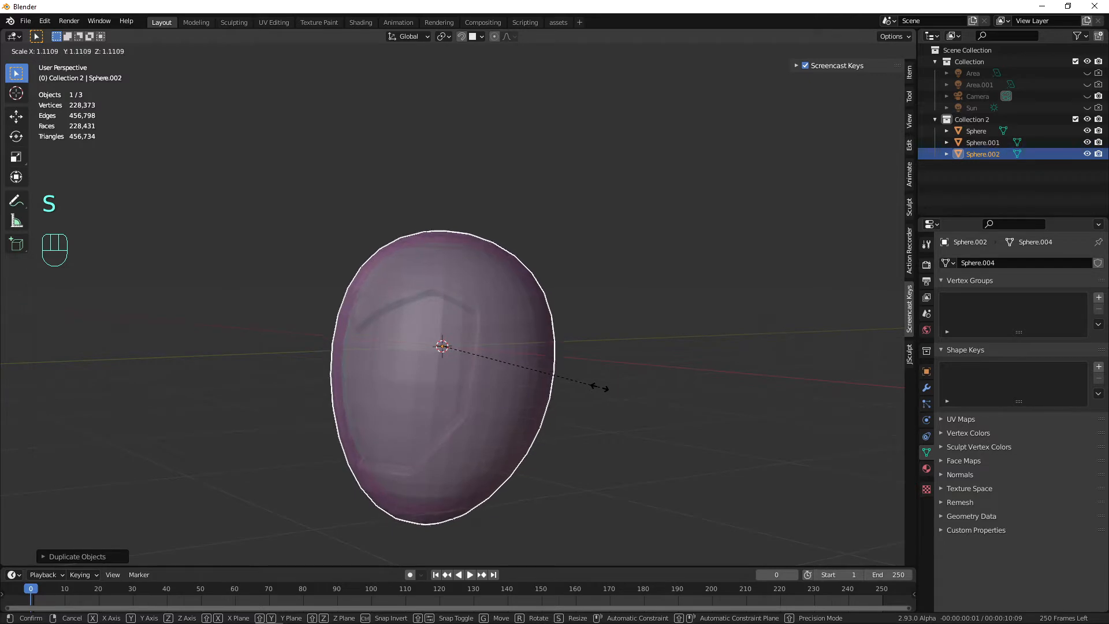
pyautogui.click(595, 388)
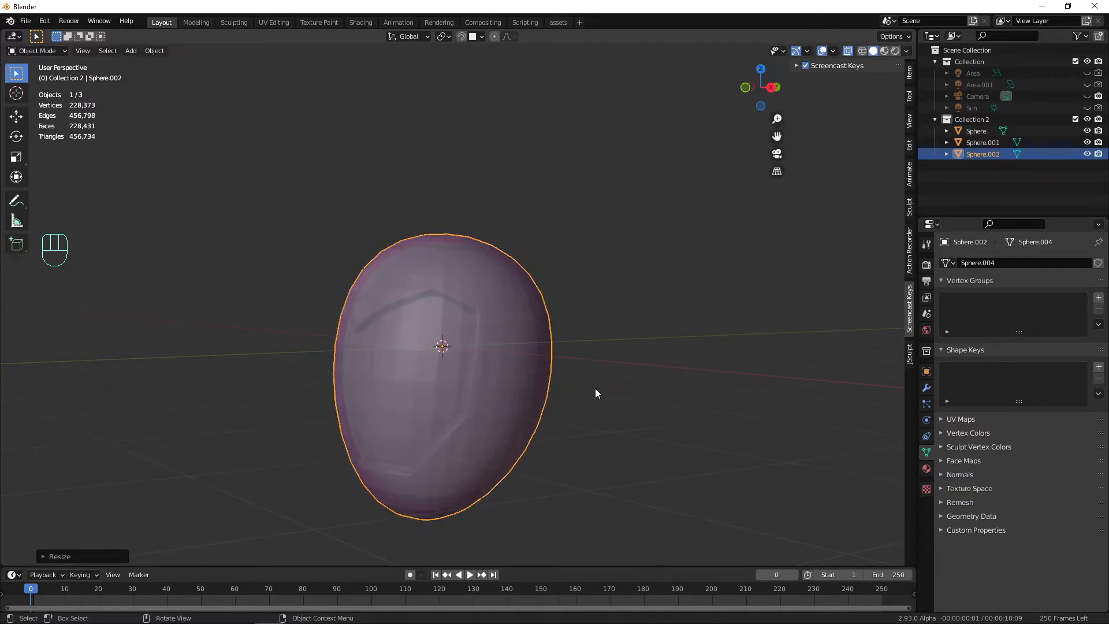
# Turn off X-ray display and voxel-remesh the duplicated outer shell in Sculpt Mode with a voxel size of .01.
pyautogui.keyDown('ctrl'); pyautogui.moveTo(596, 389); pyautogui.dragTo(601, 323, button='middle'); pyautogui.keyUp('ctrl')
pyautogui.keyDown('alt'); pyautogui.moveTo(602, 317); pyautogui.dragTo(607, 393); pyautogui.keyUp('alt')
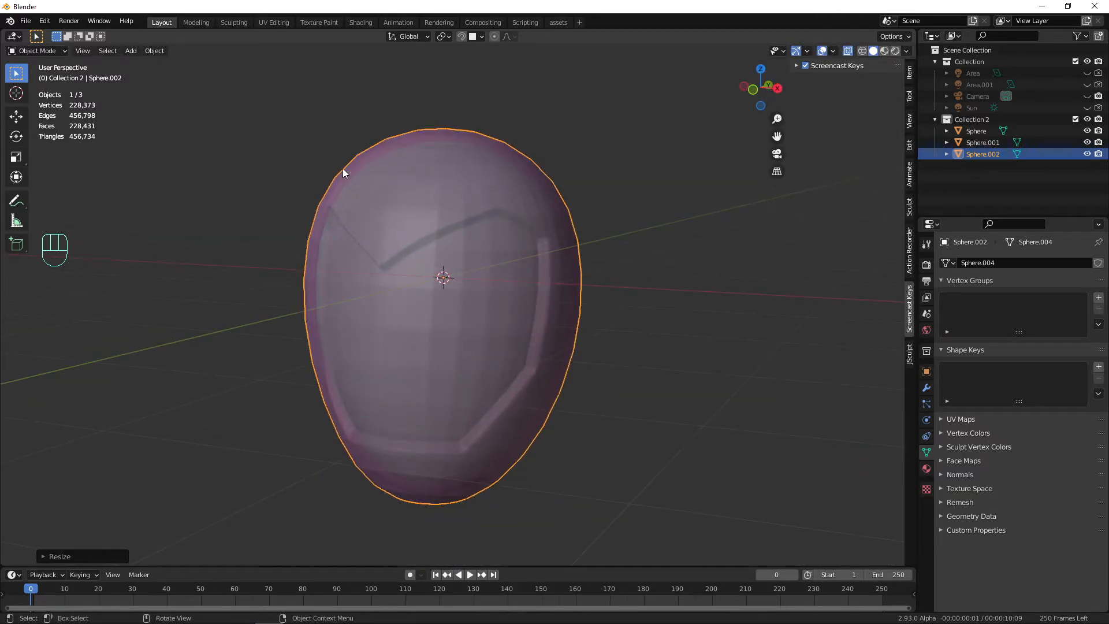
pyautogui.hotkey('alt', 'z')
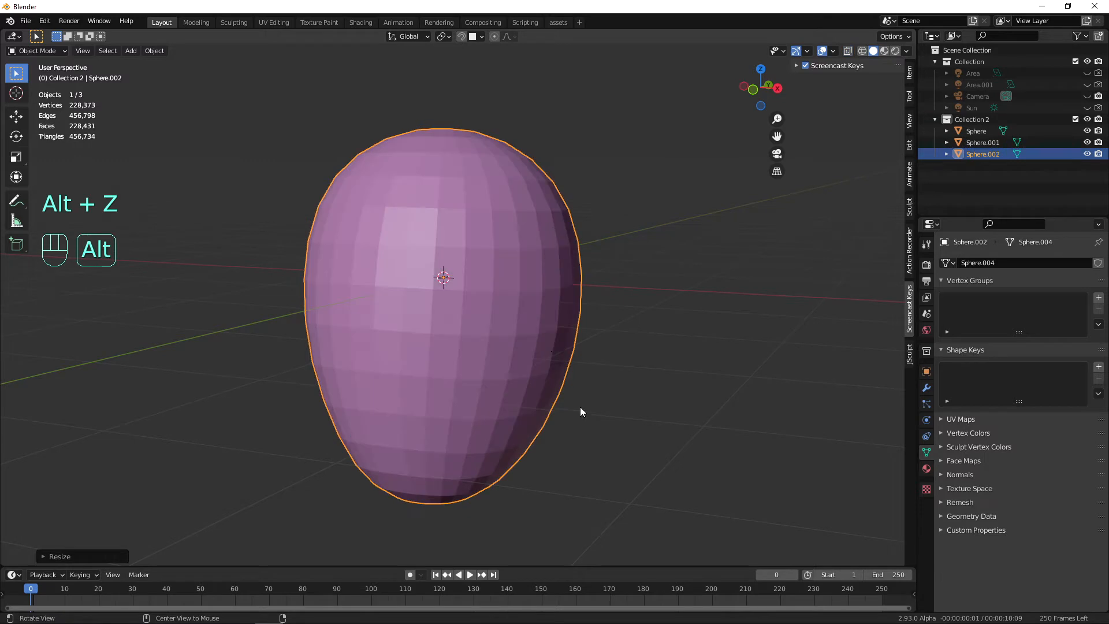
pyautogui.click(234, 22)
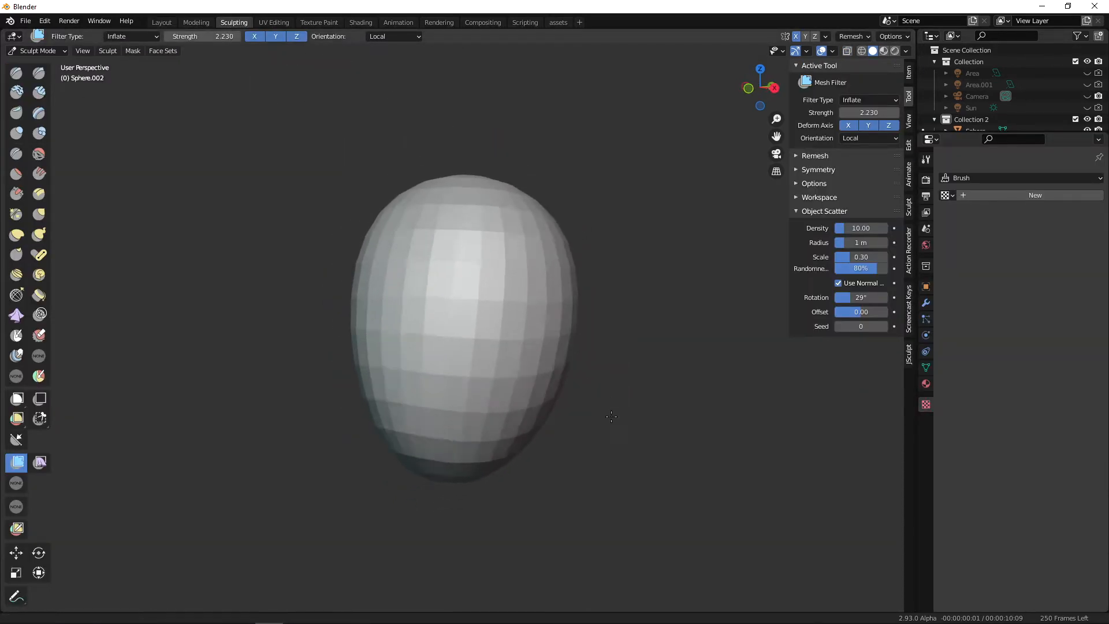
pyautogui.click(852, 36)
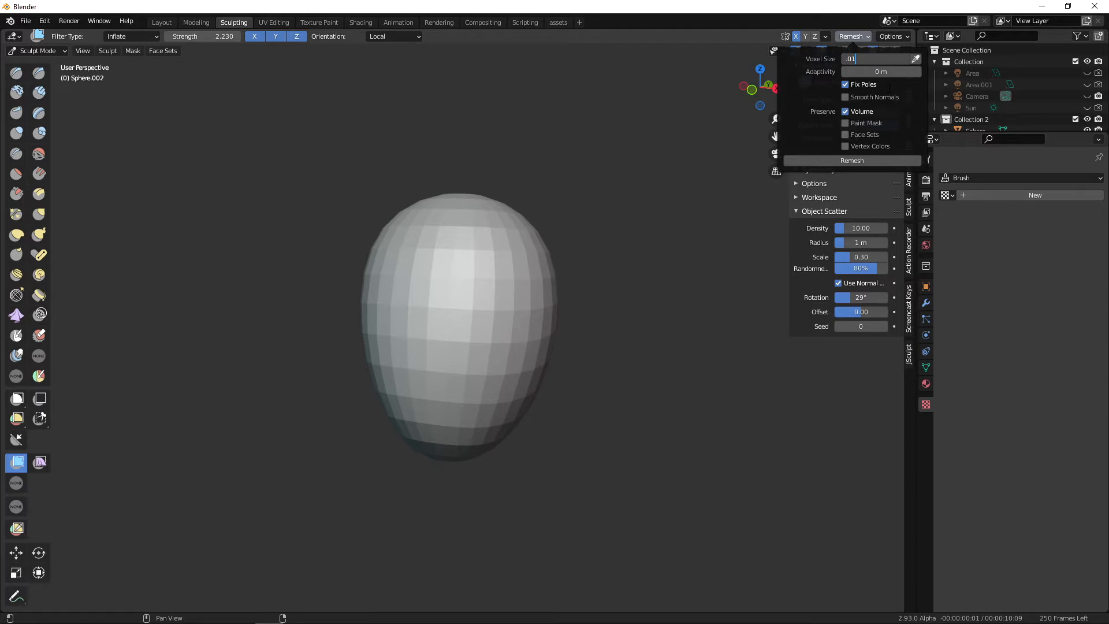
pyautogui.moveTo(580, 372); pyautogui.dragTo(562, 366, button='middle')
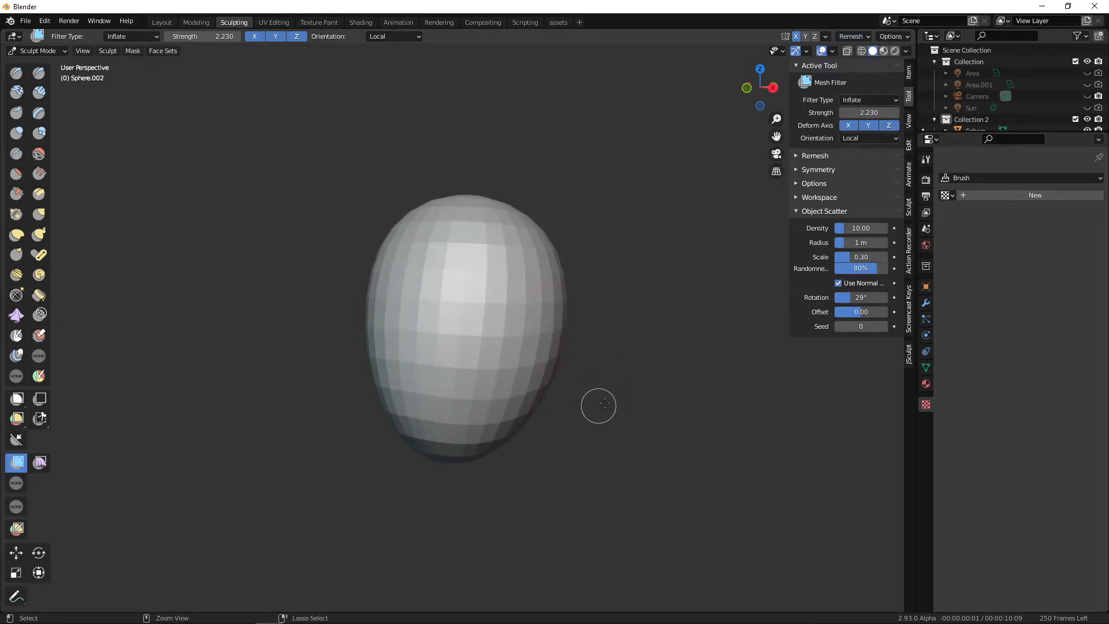
pyautogui.moveTo(659, 390); pyautogui.dragTo(405, 358, button='middle')
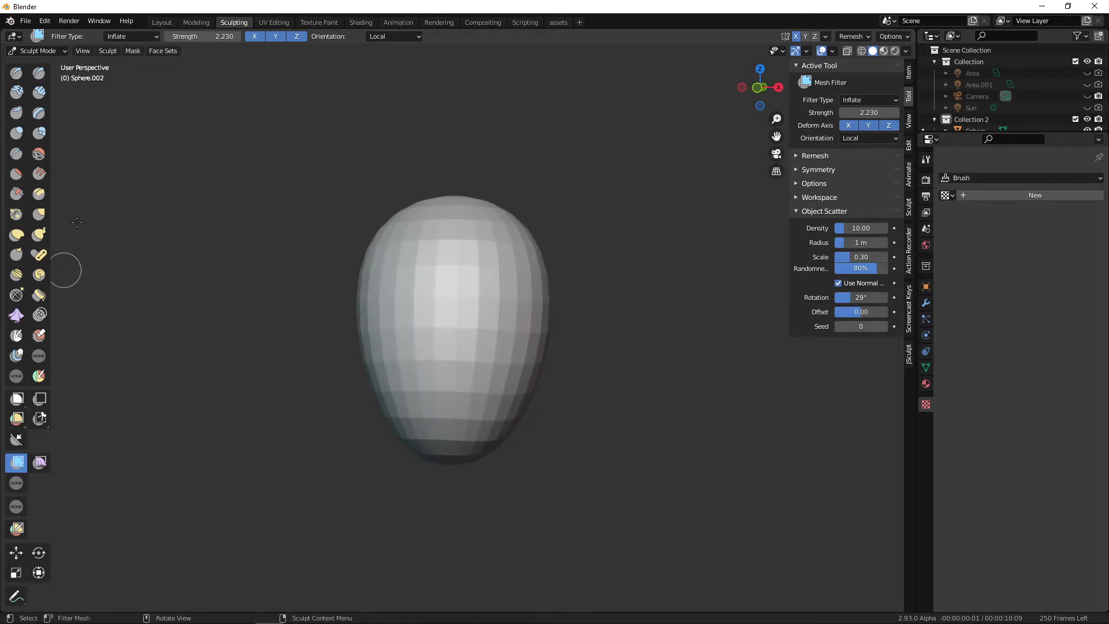
# Smooth away the faceting over the whole outer shell with the Smooth mesh filter at strength 3.120.
pyautogui.click(144, 36)
pyautogui.click(144, 45)
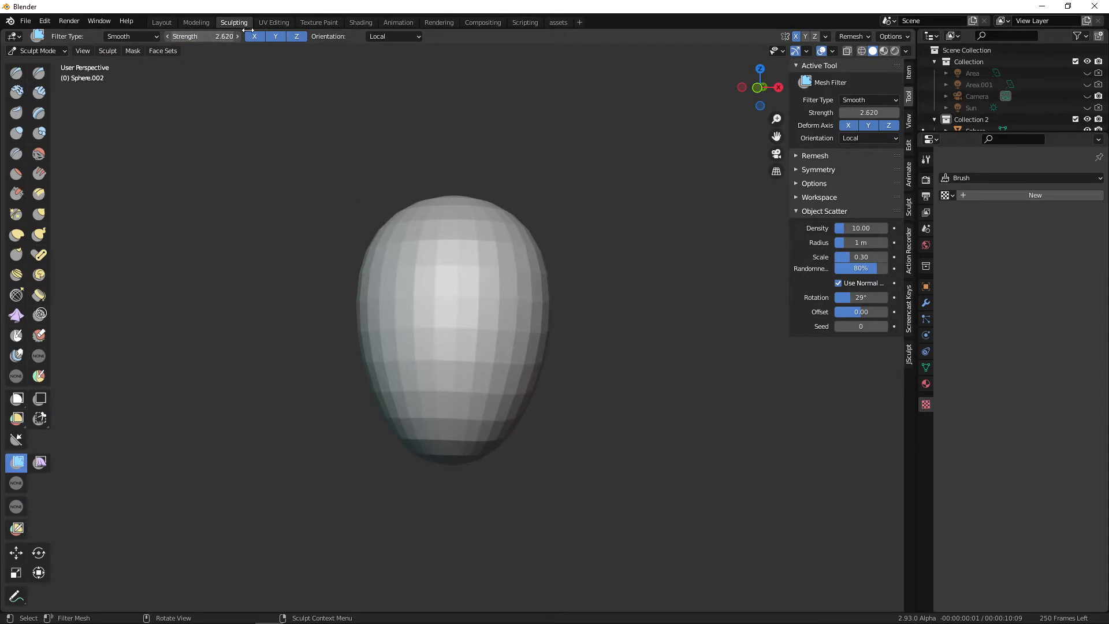
pyautogui.moveTo(274, 29); pyautogui.dragTo(276, 29)
pyautogui.moveTo(534, 245); pyautogui.dragTo(485, 270, button='middle')
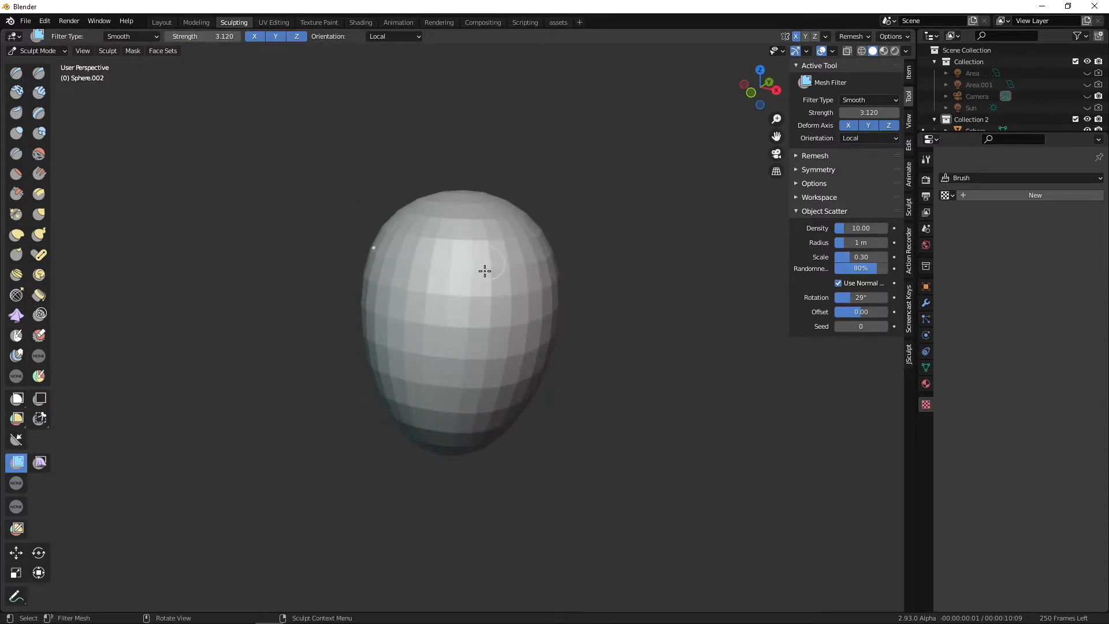
pyautogui.press('f')
pyautogui.click(498, 291)
pyautogui.moveTo(632, 292); pyautogui.dragTo(578, 300, button='middle')
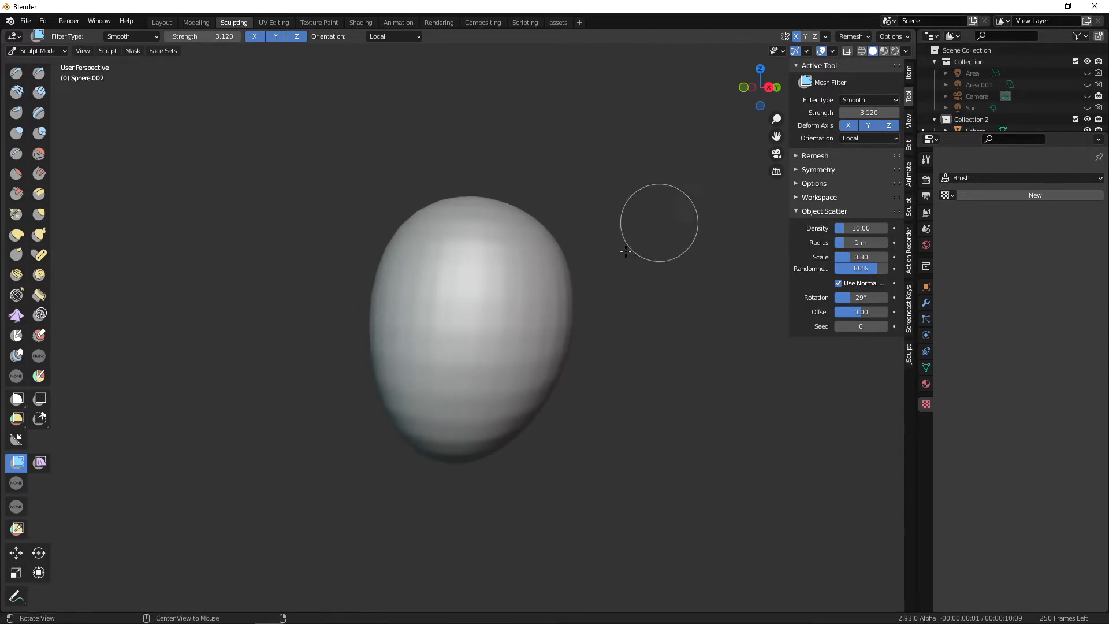
pyautogui.moveTo(656, 223); pyautogui.dragTo(563, 341, button='middle')
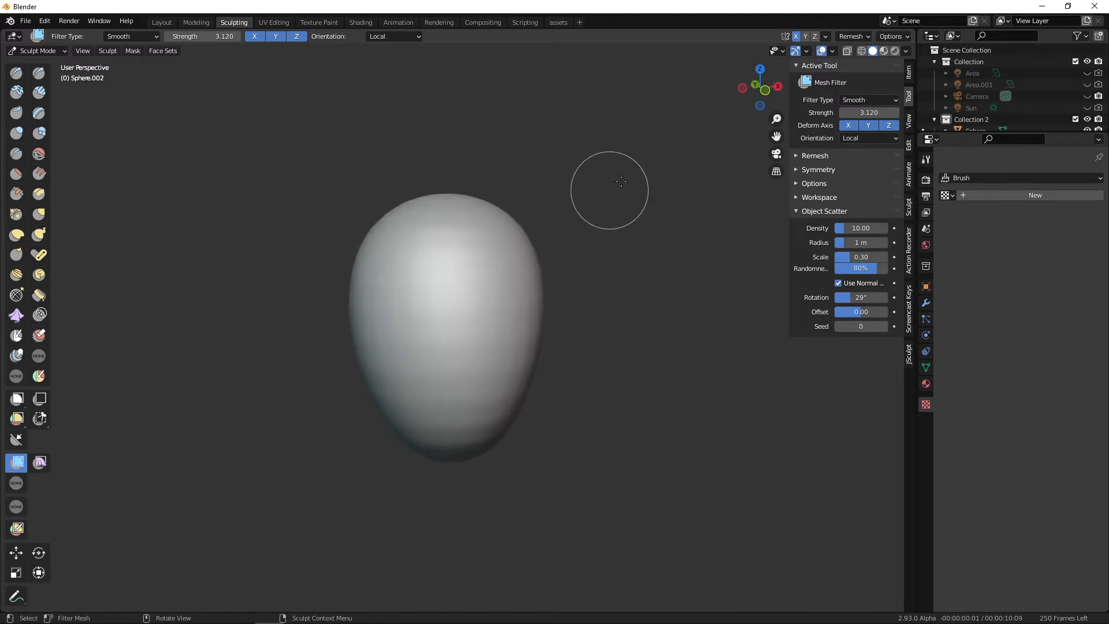
pyautogui.moveTo(639, 189); pyautogui.dragTo(489, 353, button='middle')
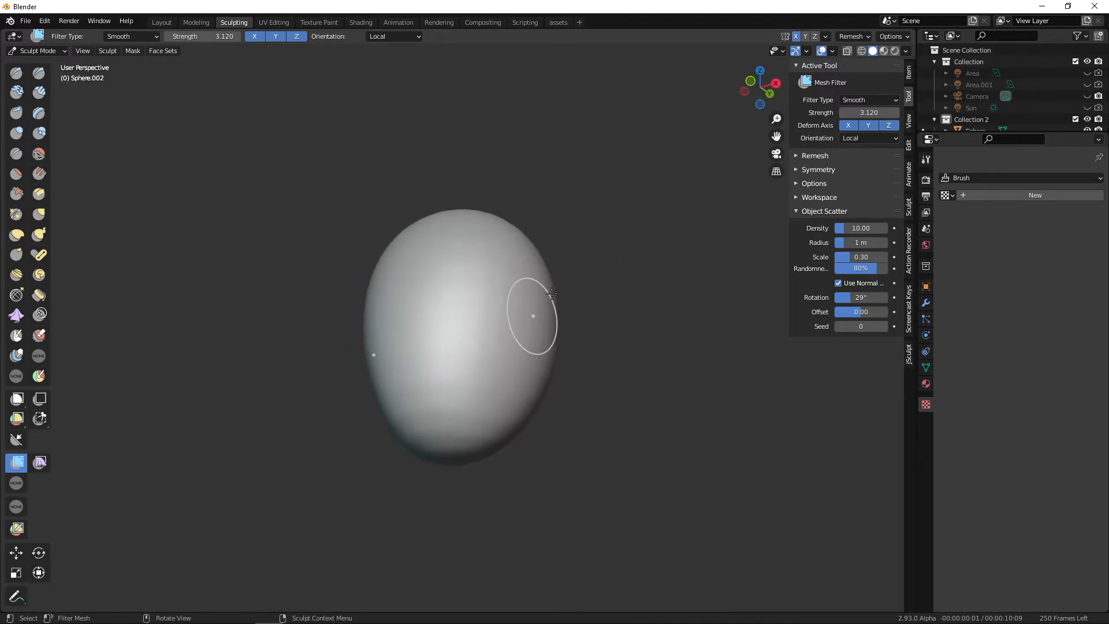
pyautogui.moveTo(632, 228)
pyautogui.mouseDown(button='middle')
pyautogui.moveTo(539, 327)
pyautogui.moveTo(474, 333)
pyautogui.mouseUp(button='middle')
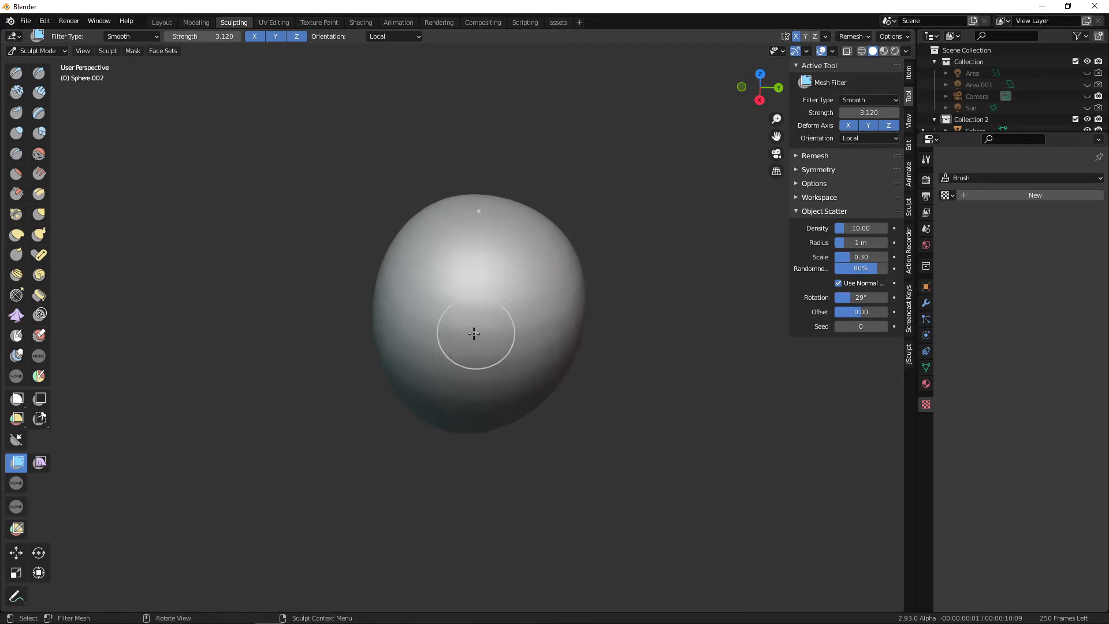
pyautogui.moveTo(545, 334)
pyautogui.mouseDown(button='middle')
pyautogui.moveTo(519, 415)
pyautogui.moveTo(631, 375)
pyautogui.moveTo(606, 429)
pyautogui.mouseUp(button='middle')
pyautogui.moveTo(605, 430)
pyautogui.keyDown('alt'); pyautogui.mouseDown()
pyautogui.moveTo(575, 407)
pyautogui.moveTo(535, 404)
pyautogui.moveTo(621, 394)
pyautogui.mouseUp(); pyautogui.keyUp('alt')
pyautogui.moveTo(605, 378); pyautogui.dragTo(569, 401, button='middle')
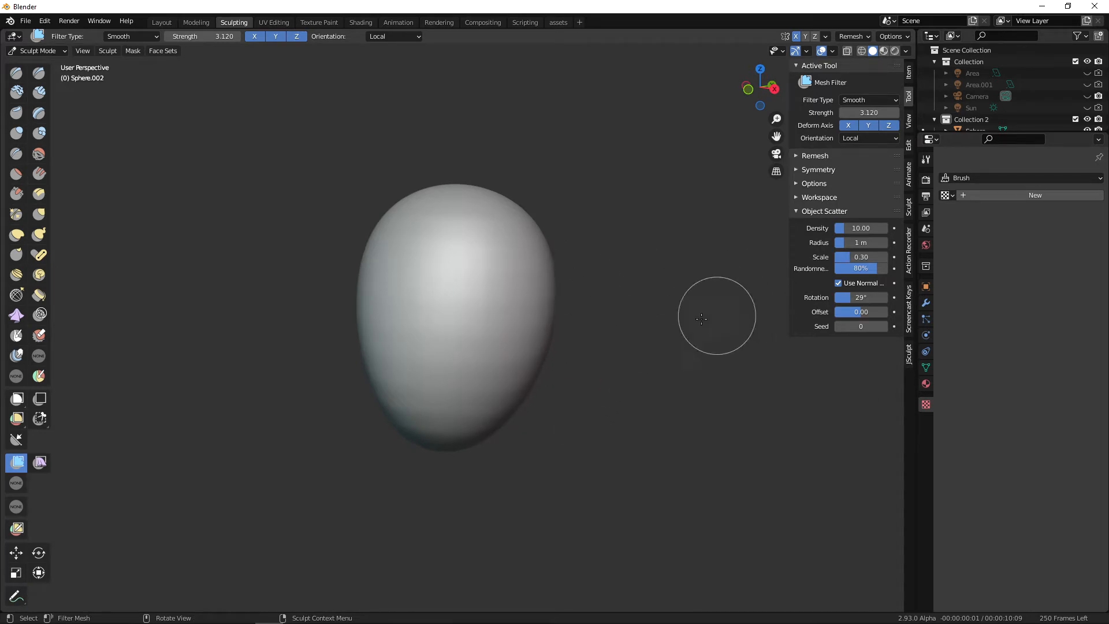
# Mask a band across the mouth area and onto the cheeks from the front, using a 42 px brush radius.
pyautogui.press('KP_1')
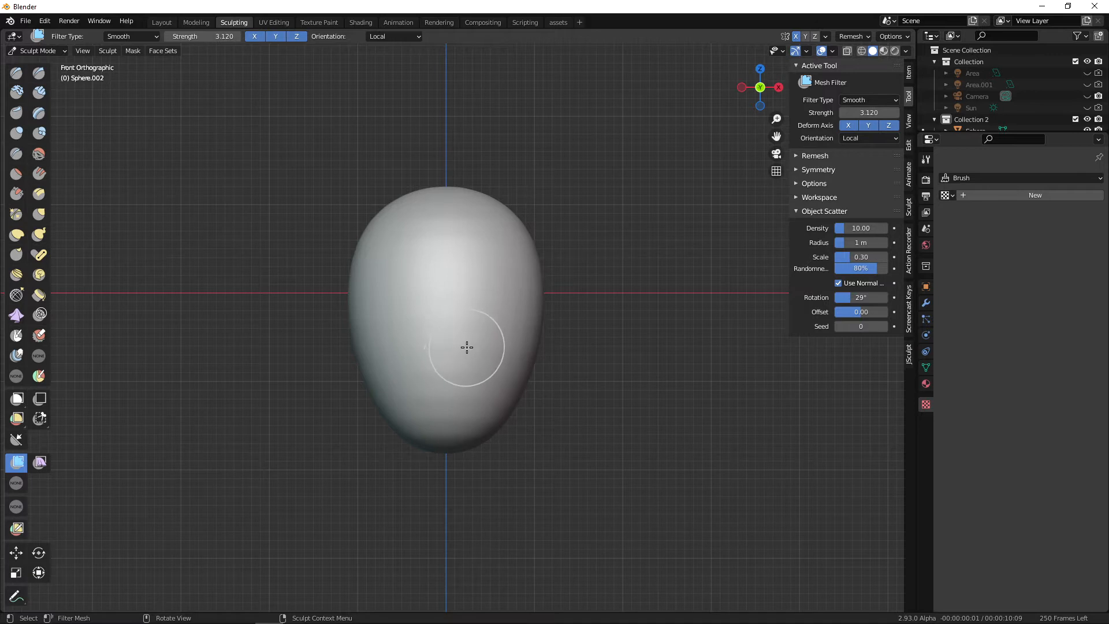
pyautogui.press('g')
pyautogui.press('m')
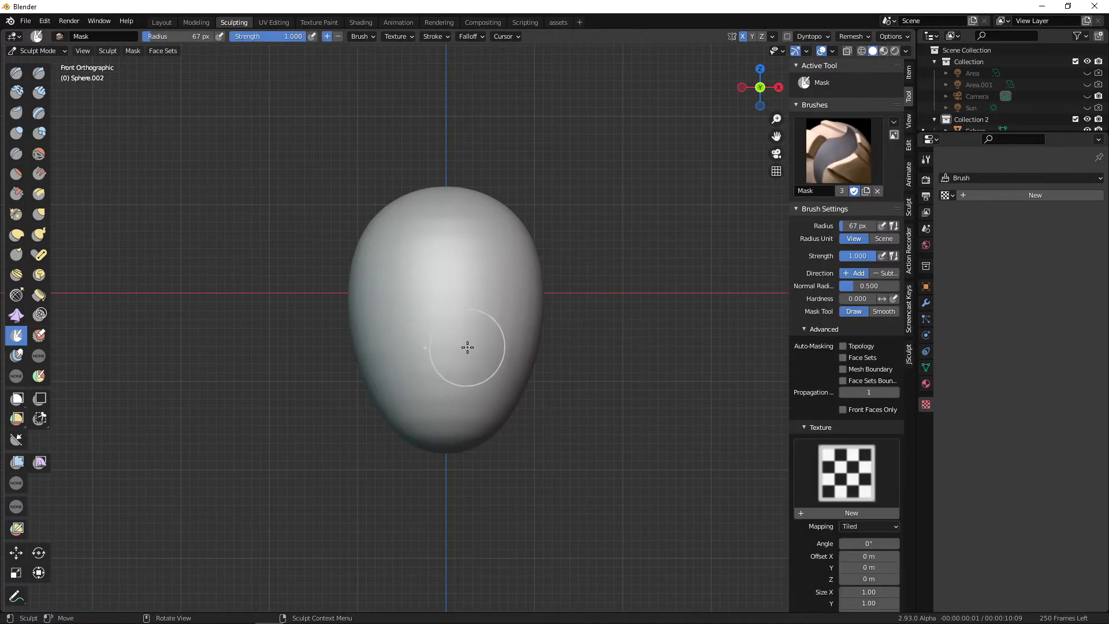
pyautogui.press('f')
pyautogui.click(452, 356)
pyautogui.keyDown('alt'); pyautogui.moveTo(451, 357); pyautogui.dragTo(393, 370); pyautogui.keyUp('alt')
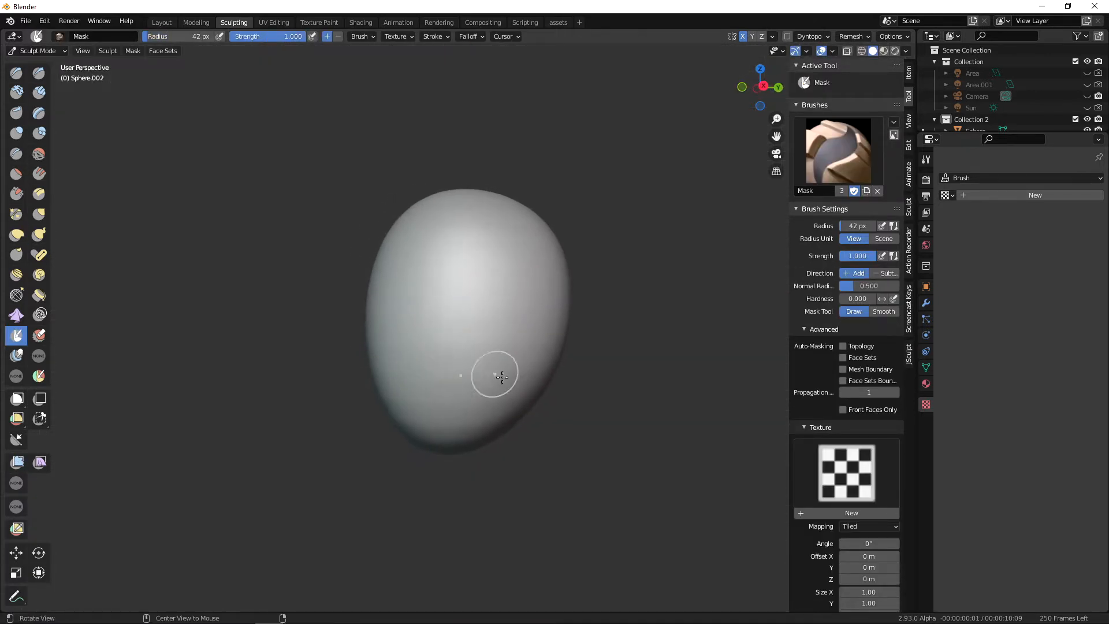
pyautogui.keyDown('alt'); pyautogui.moveTo(502, 377); pyautogui.dragTo(579, 388); pyautogui.keyUp('alt')
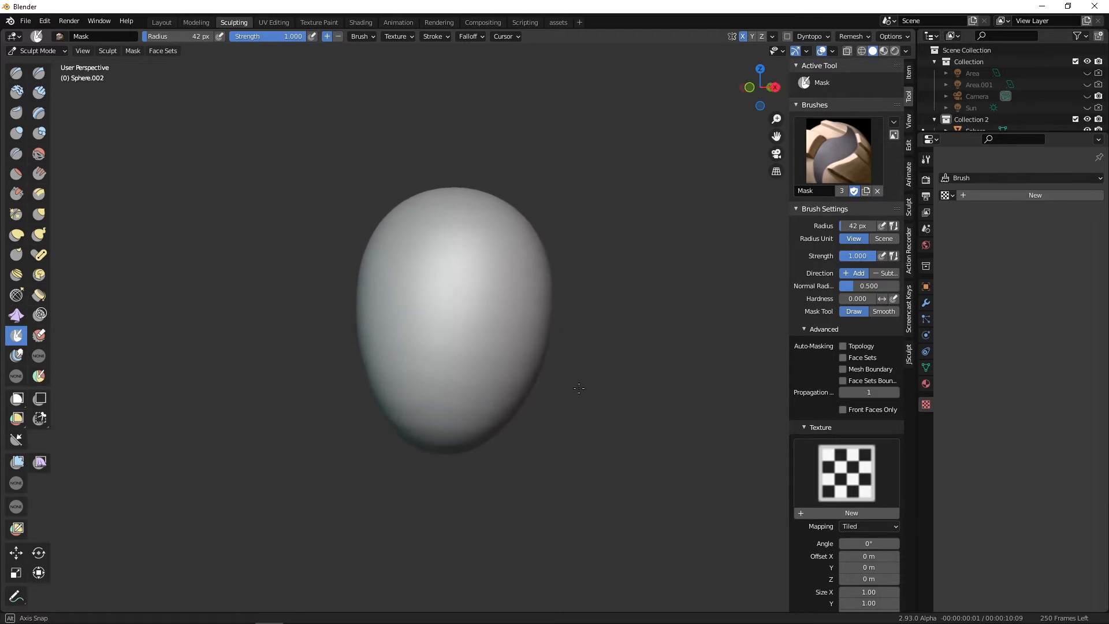
pyautogui.moveTo(579, 388); pyautogui.dragTo(554, 428, button='middle')
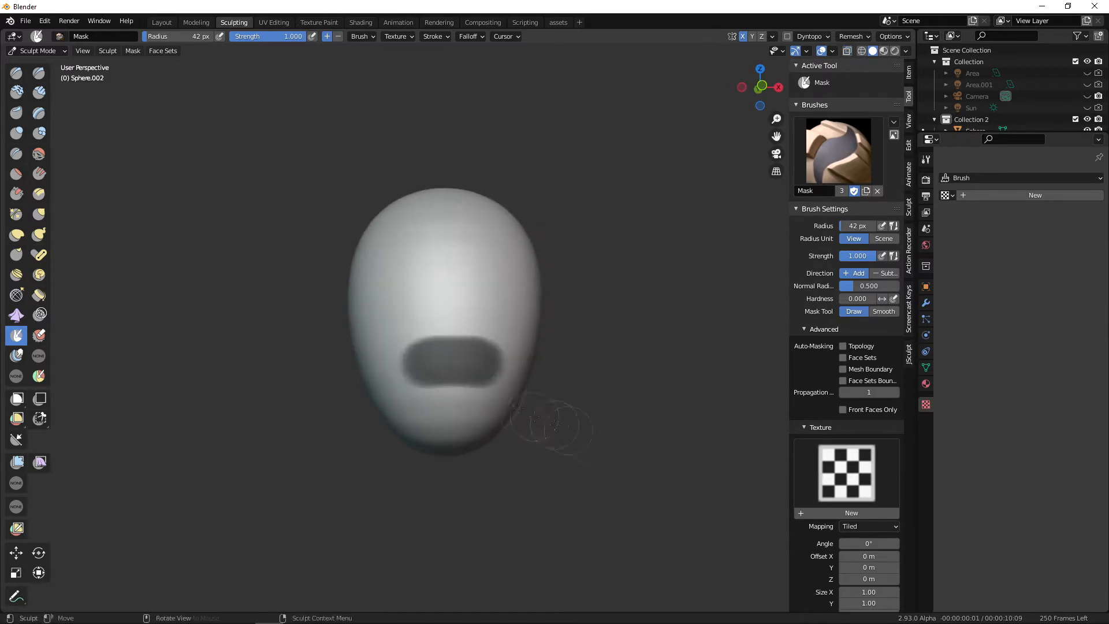
pyautogui.moveTo(479, 364)
pyautogui.mouseDown()
pyautogui.moveTo(488, 382)
pyautogui.moveTo(451, 360)
pyautogui.mouseUp()
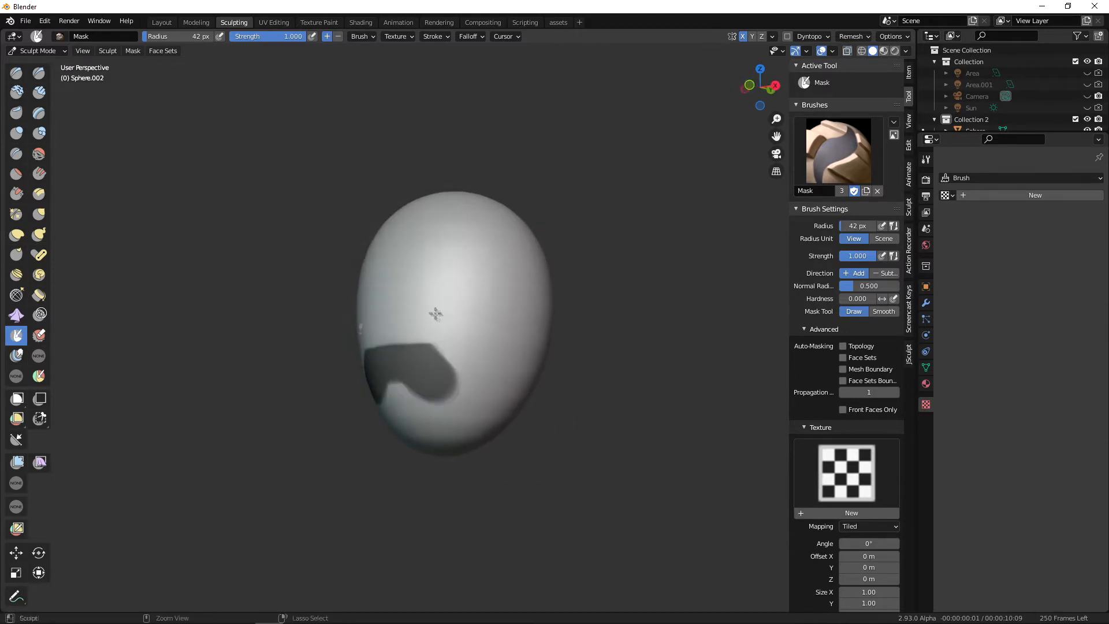
# Extend the mask over the chin and around the sides to the back, leaving a round neck area unmasked.
pyautogui.moveTo(436, 314); pyautogui.dragTo(379, 315, button='middle')
pyautogui.press('f')
pyautogui.click(484, 406)
pyautogui.moveTo(495, 399); pyautogui.dragTo(409, 400)
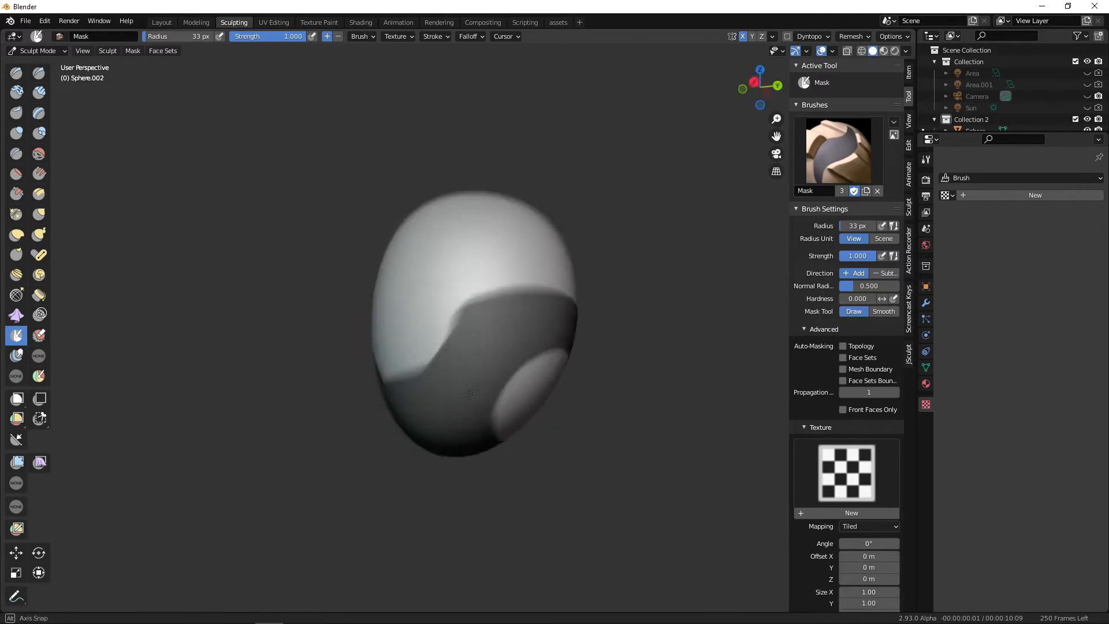
pyautogui.press('f')
pyautogui.click(454, 364)
pyautogui.moveTo(453, 398); pyautogui.dragTo(491, 384, button='middle')
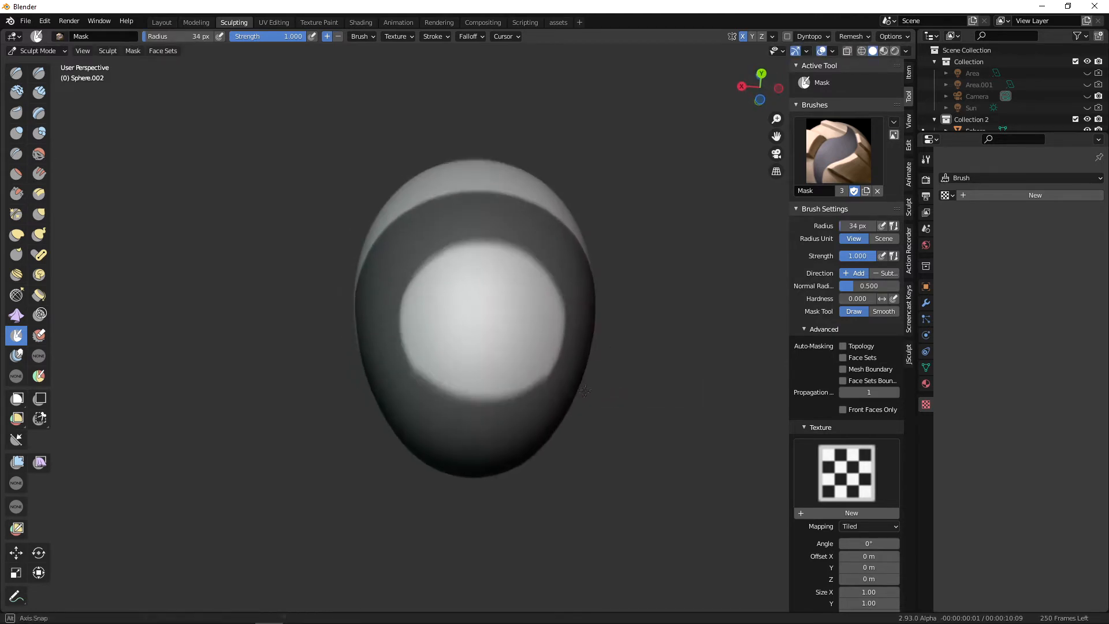
pyautogui.moveTo(585, 390); pyautogui.dragTo(581, 396, button='middle')
# Even out the masked rim of the round neck area from below, enlarging the mask brush to a 180 px radius.
pyautogui.press('f')
pyautogui.click(614, 372)
pyautogui.moveTo(502, 338); pyautogui.dragTo(490, 348, button='middle')
pyautogui.press('f')
pyautogui.click(473, 349)
pyautogui.press('f')
pyautogui.click(463, 343)
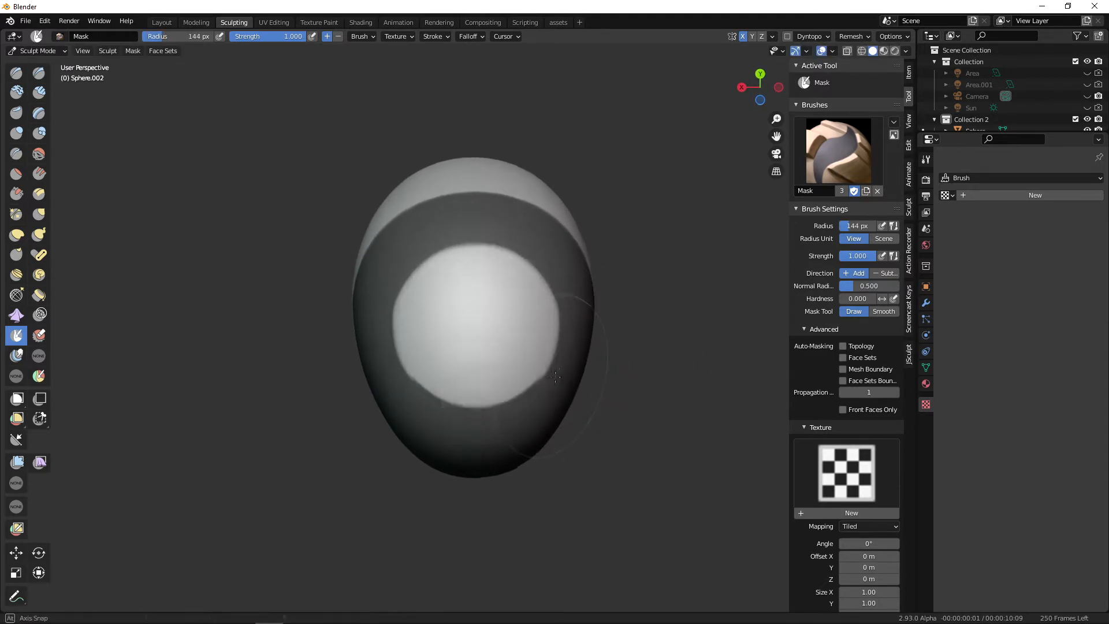
pyautogui.click(472, 38)
pyautogui.click(473, 60)
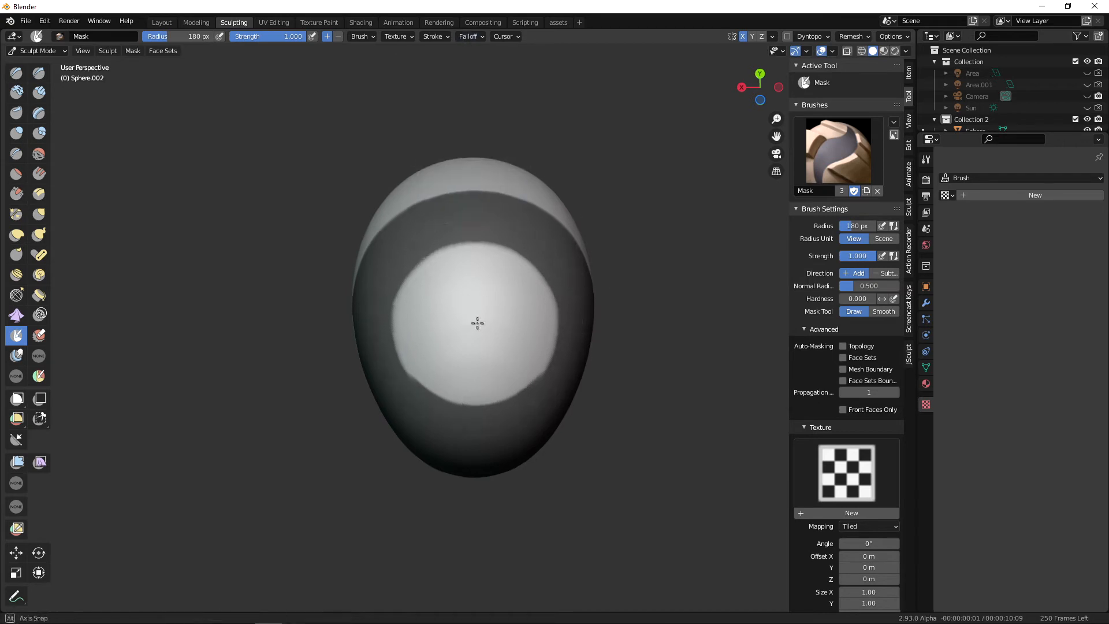
# Mask a tapered crest patch on the crown with a 22 px brush, undo the rounded edge stroke, and add mask patches toward the back.
pyautogui.moveTo(478, 322)
pyautogui.mouseDown(button='middle')
pyautogui.moveTo(470, 327)
pyautogui.moveTo(657, 421)
pyautogui.moveTo(547, 455)
pyautogui.moveTo(550, 322)
pyautogui.moveTo(595, 364)
pyautogui.moveTo(501, 378)
pyautogui.moveTo(519, 307)
pyautogui.moveTo(527, 322)
pyautogui.moveTo(495, 329)
pyautogui.mouseUp(button='middle')
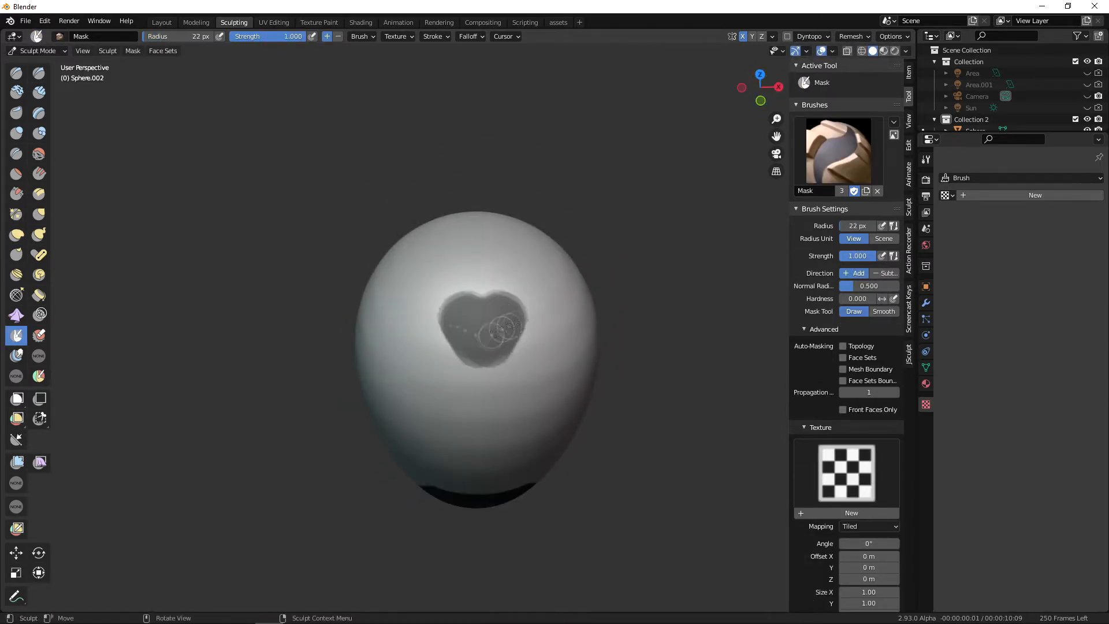
pyautogui.hotkey('ctrl', 'z')
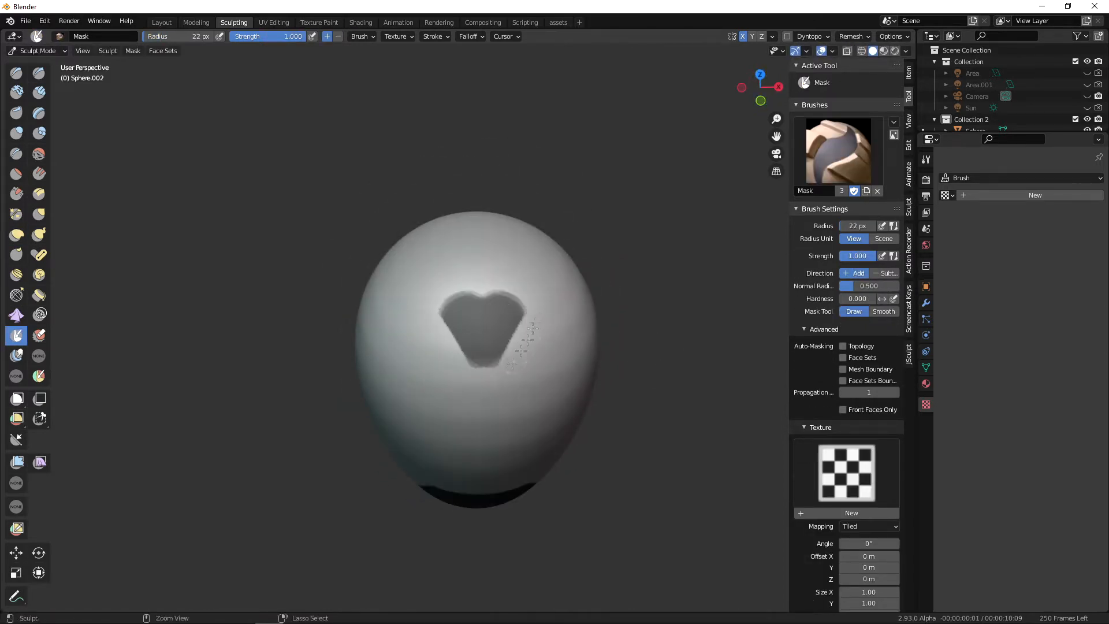
pyautogui.moveTo(451, 304)
pyautogui.mouseDown(button='middle')
pyautogui.moveTo(530, 249)
pyautogui.moveTo(439, 302)
pyautogui.mouseUp(button='middle')
pyautogui.moveTo(438, 302); pyautogui.dragTo(438, 352)
pyautogui.moveTo(444, 399)
pyautogui.mouseDown(button='middle')
pyautogui.moveTo(497, 346)
pyautogui.moveTo(446, 344)
pyautogui.moveTo(670, 429)
pyautogui.moveTo(540, 445)
pyautogui.mouseUp(button='middle')
pyautogui.click(445, 344)
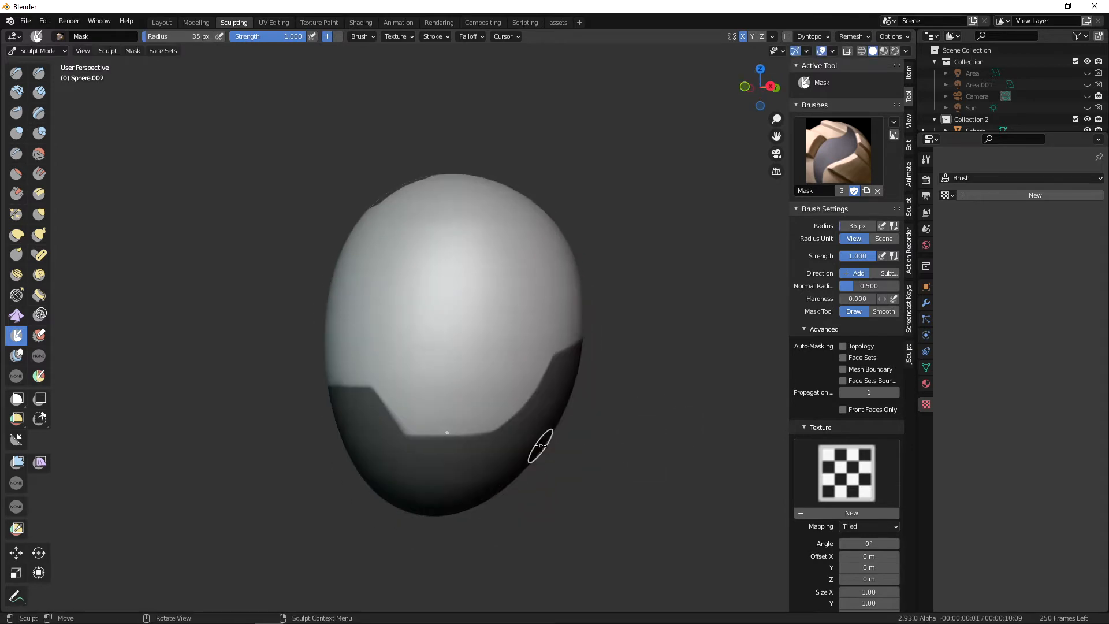
# Sink the unmasked areas of the outer shell inward with the Inflate mesh filter at strength 3.120, and clear the mask.
pyautogui.click(18, 464)
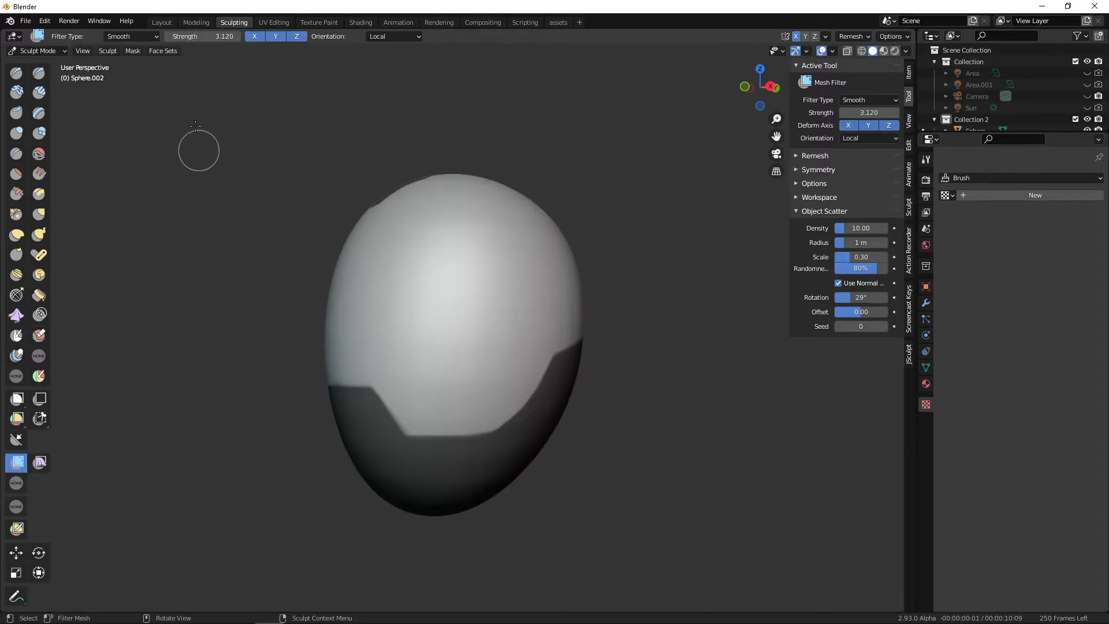
pyautogui.click(153, 37)
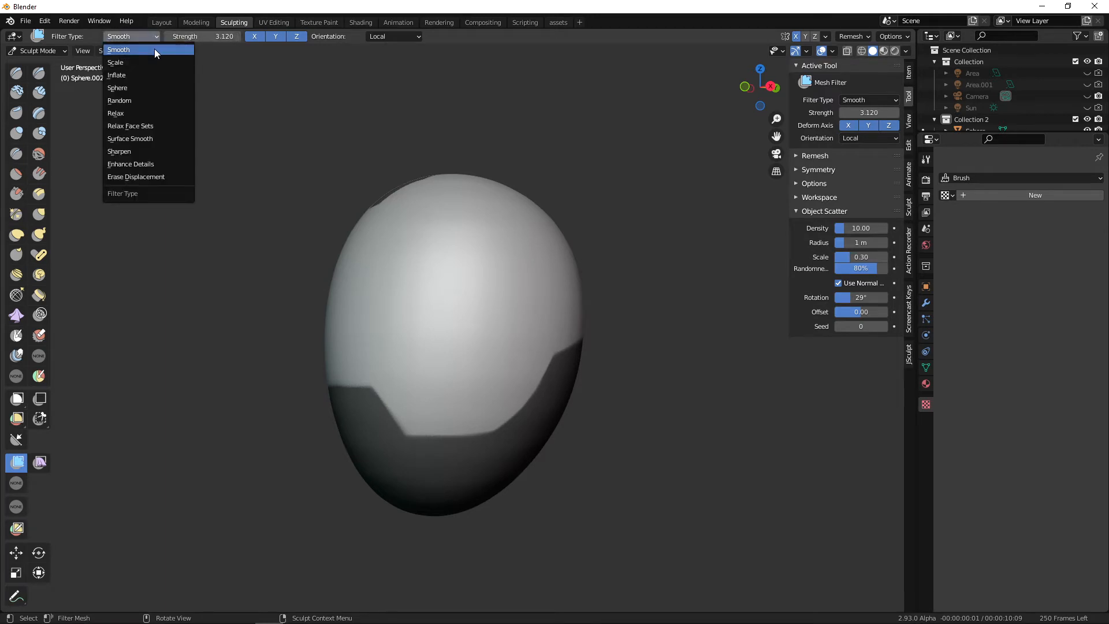
pyautogui.click(151, 74)
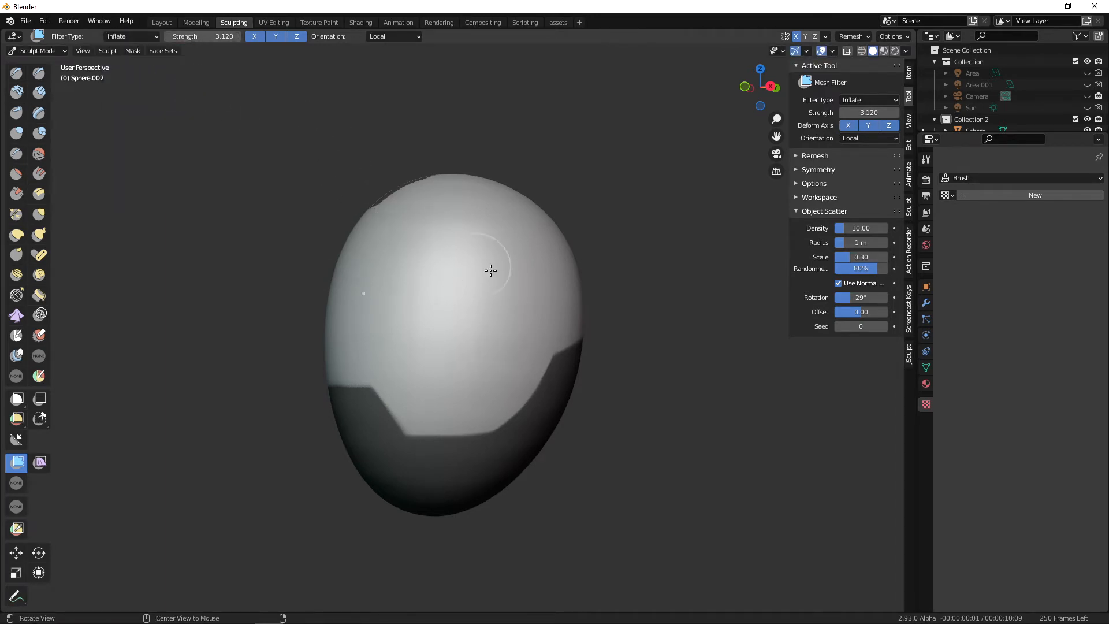
pyautogui.moveTo(490, 271); pyautogui.dragTo(474, 303, button='middle')
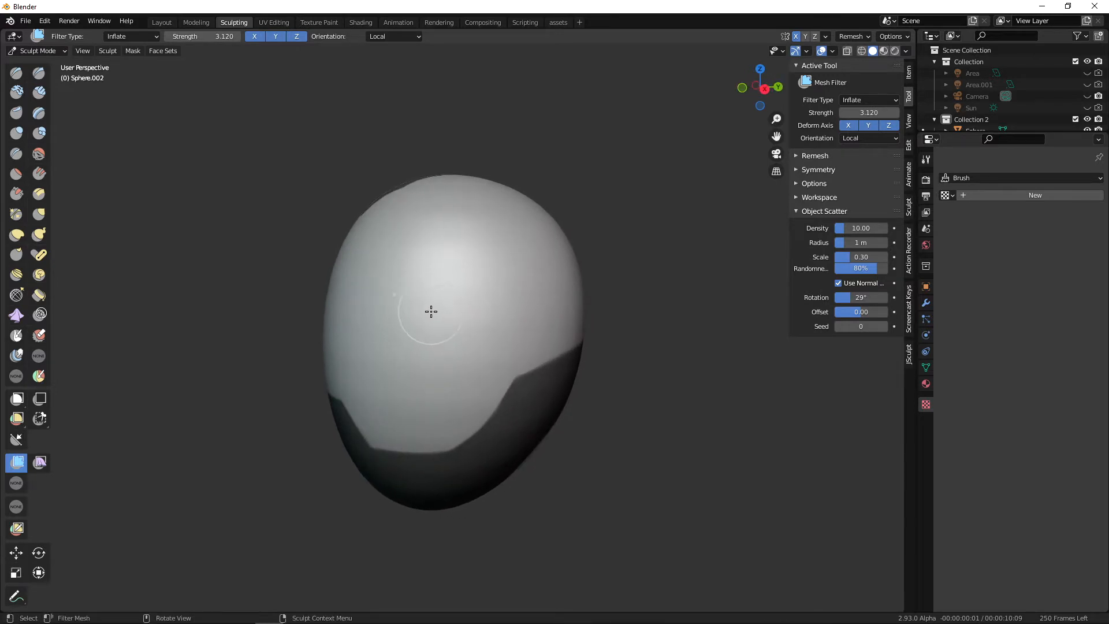
pyautogui.moveTo(431, 312)
pyautogui.mouseDown()
pyautogui.moveTo(441, 315)
pyautogui.moveTo(414, 301)
pyautogui.mouseUp()
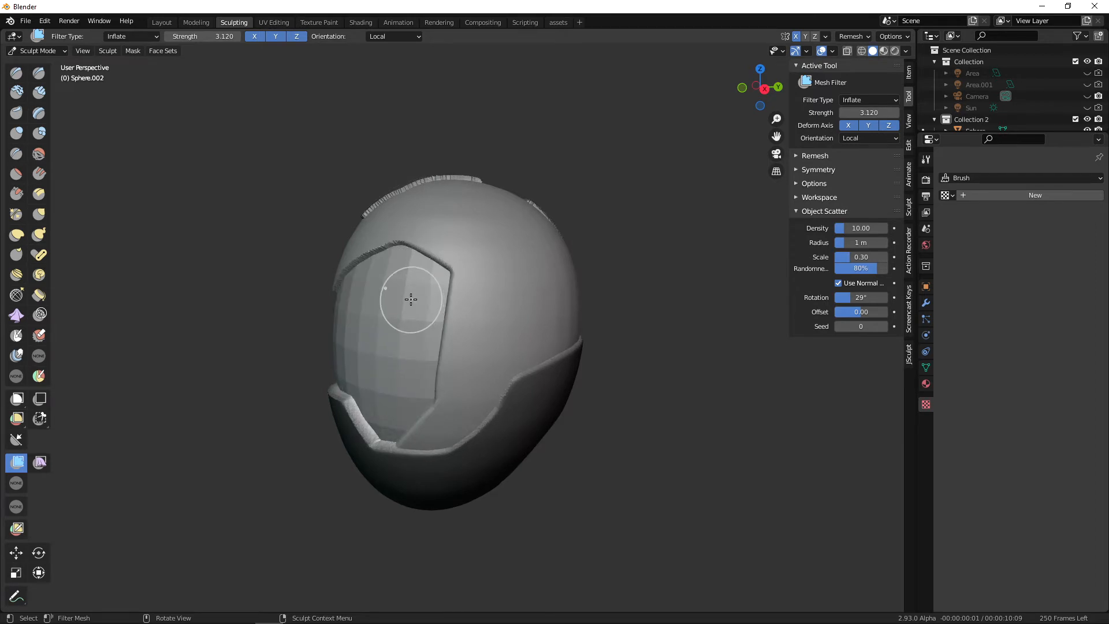
pyautogui.moveTo(408, 303); pyautogui.dragTo(528, 425, button='middle')
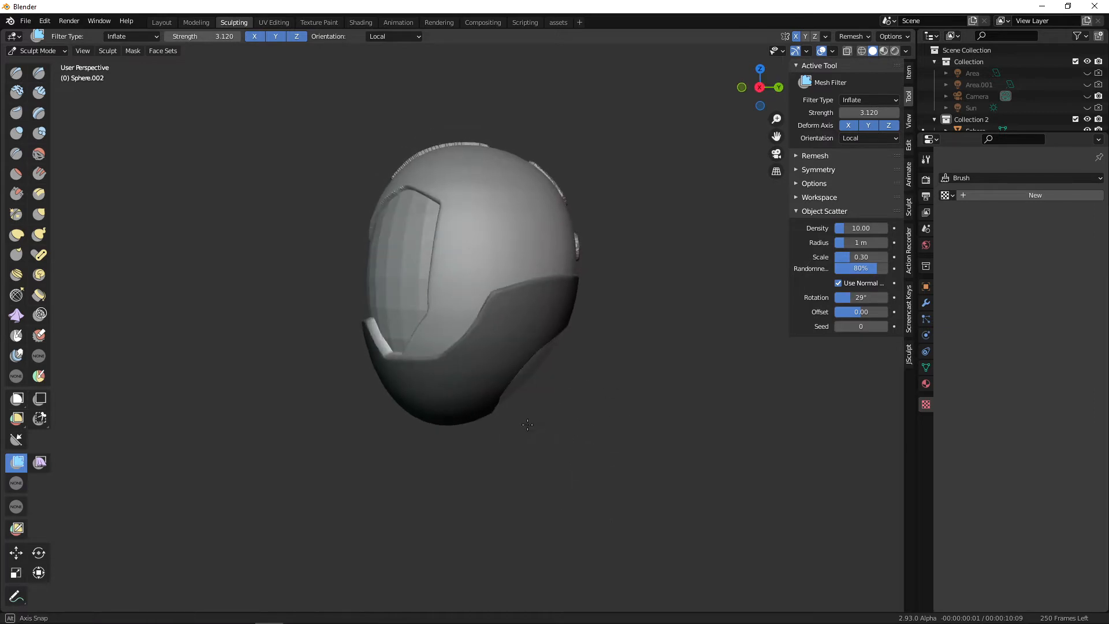
pyautogui.moveTo(647, 438); pyautogui.dragTo(616, 470, button='middle')
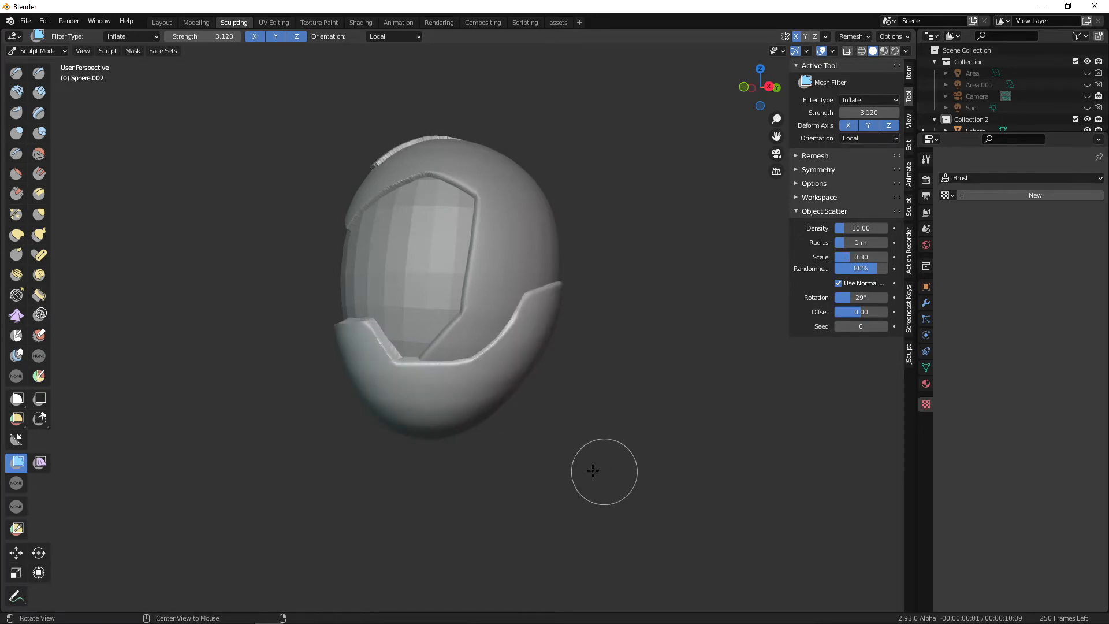
# Reshape the mouth guard and chin with the Elastic Deform brush at a 111 px radius.
pyautogui.moveTo(593, 471); pyautogui.dragTo(493, 438, button='middle')
pyautogui.press('g')
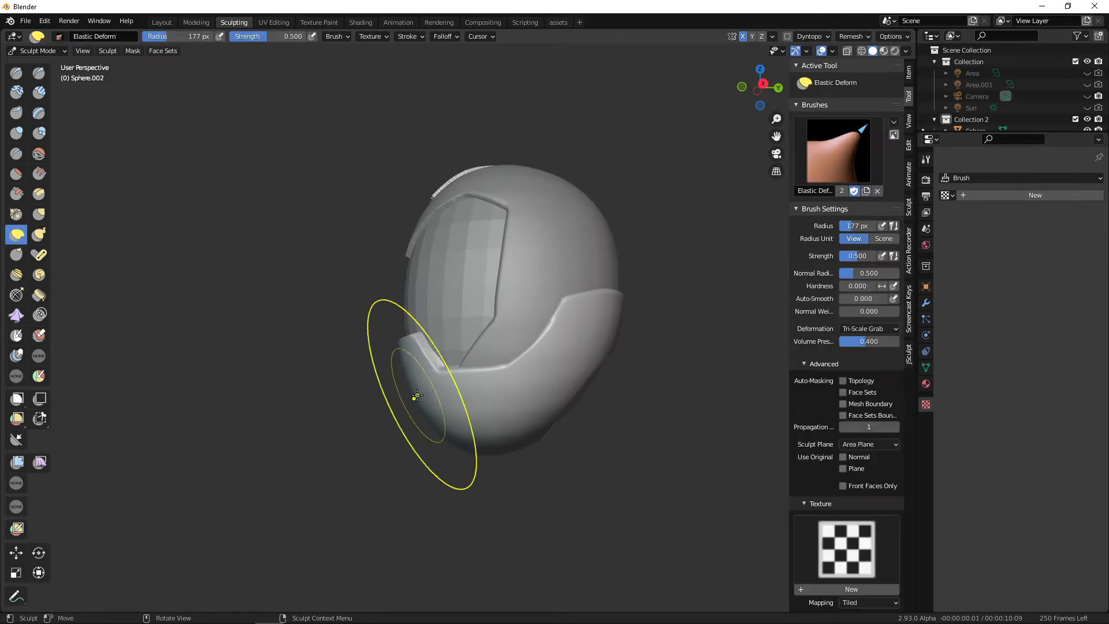
pyautogui.press('f')
pyautogui.click(379, 396)
pyautogui.moveTo(406, 414); pyautogui.dragTo(407, 420, button='middle')
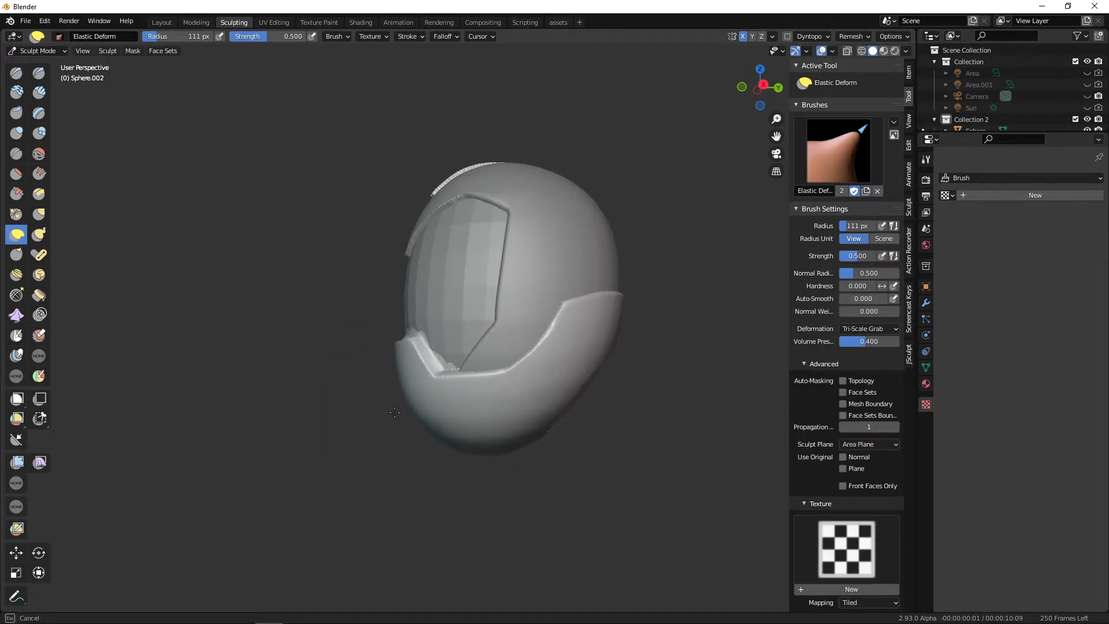
pyautogui.moveTo(394, 412); pyautogui.dragTo(512, 414, button='middle')
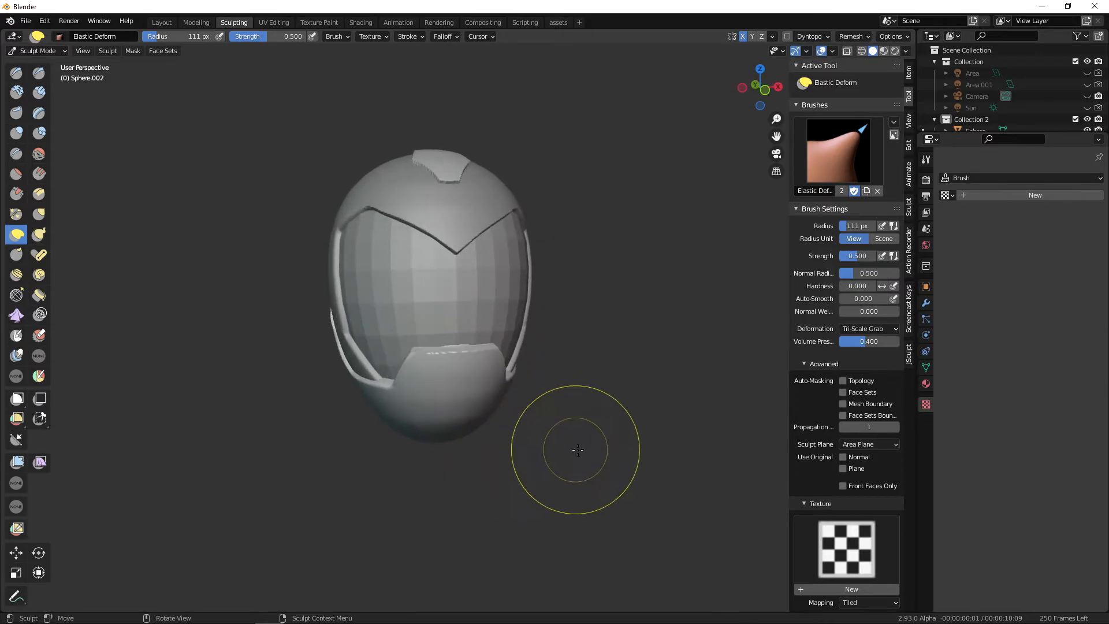
pyautogui.moveTo(578, 450)
pyautogui.mouseDown(button='middle')
pyautogui.moveTo(656, 446)
pyautogui.moveTo(559, 459)
pyautogui.moveTo(567, 413)
pyautogui.moveTo(619, 437)
pyautogui.moveTo(588, 457)
pyautogui.moveTo(595, 466)
pyautogui.moveTo(605, 454)
pyautogui.moveTo(479, 463)
pyautogui.mouseUp(button='middle')
pyautogui.moveTo(508, 288)
pyautogui.mouseDown(button='middle')
pyautogui.moveTo(501, 387)
pyautogui.moveTo(462, 389)
pyautogui.mouseUp(button='middle')
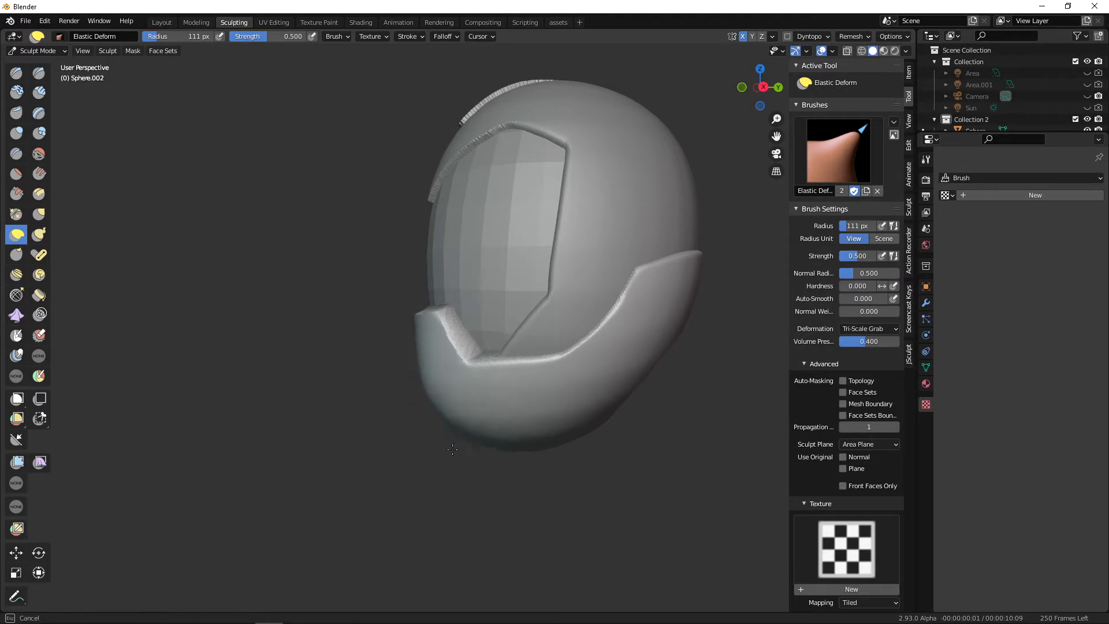
# Refine the mouth guard's front with Elastic Deform at an 80 px radius, and adjust the jaw outline from below at 157 px.
pyautogui.moveTo(495, 449)
pyautogui.mouseDown(button='middle')
pyautogui.moveTo(607, 492)
pyautogui.moveTo(599, 463)
pyautogui.moveTo(609, 492)
pyautogui.moveTo(585, 412)
pyautogui.moveTo(575, 477)
pyautogui.mouseUp(button='middle')
pyautogui.press('f')
pyautogui.click(570, 441)
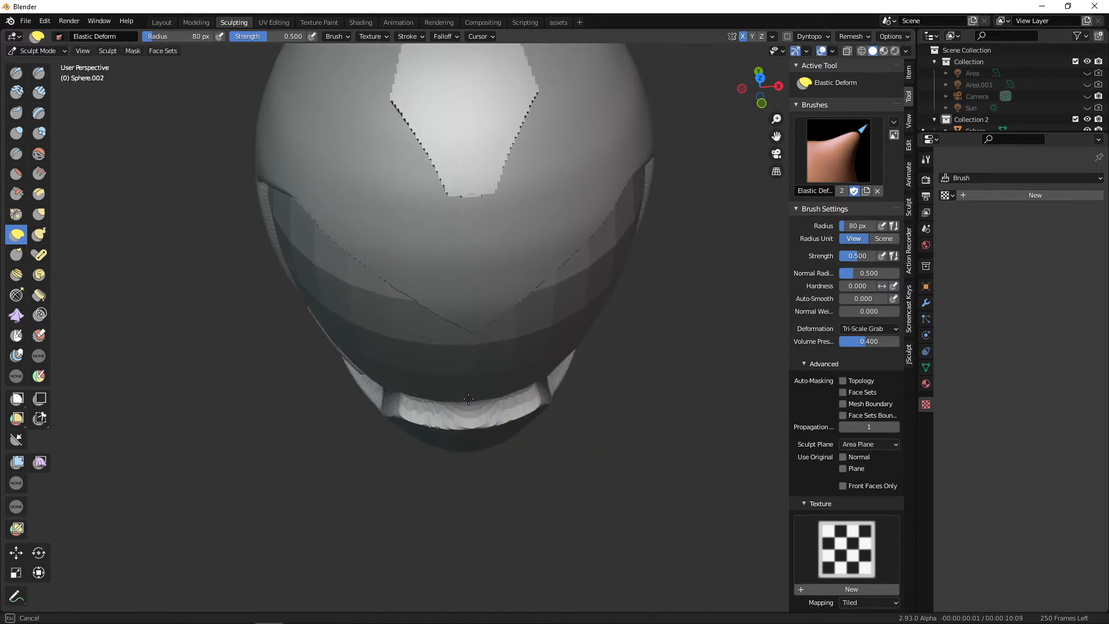
pyautogui.moveTo(532, 420)
pyautogui.mouseDown(button='middle')
pyautogui.moveTo(565, 426)
pyautogui.moveTo(561, 372)
pyautogui.moveTo(585, 356)
pyautogui.moveTo(581, 323)
pyautogui.mouseUp(button='middle')
pyautogui.press('f')
pyautogui.click(589, 379)
pyautogui.press('f')
pyautogui.click(590, 324)
pyautogui.moveTo(547, 262); pyautogui.dragTo(552, 253)
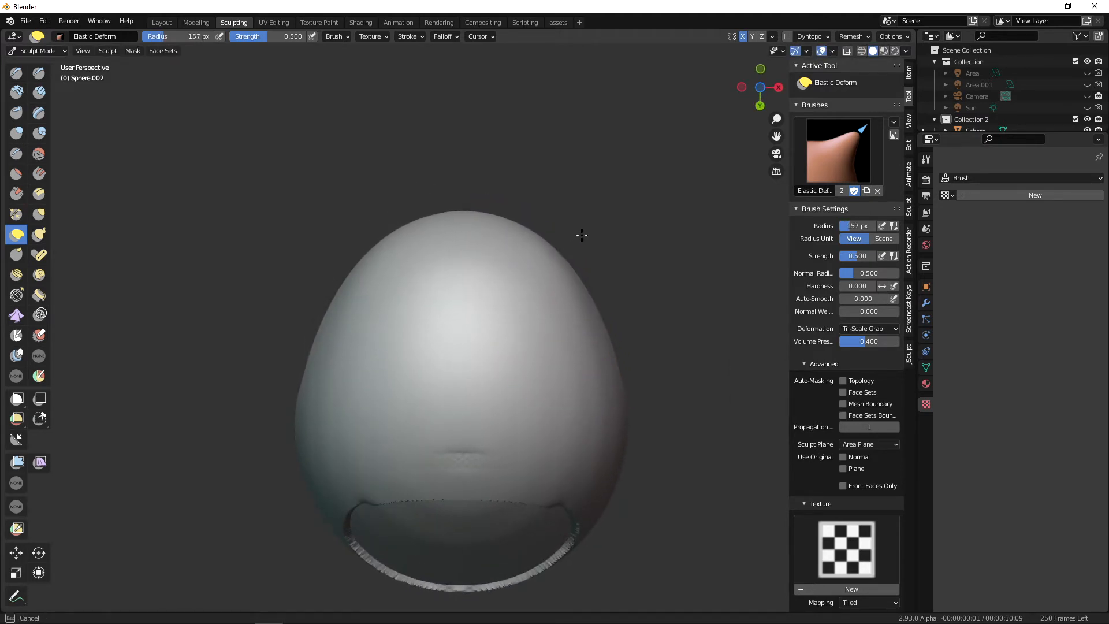
pyautogui.moveTo(582, 235)
pyautogui.mouseDown(button='middle')
pyautogui.moveTo(587, 387)
pyautogui.moveTo(549, 435)
pyautogui.moveTo(501, 453)
pyautogui.moveTo(587, 454)
pyautogui.moveTo(572, 462)
pyautogui.moveTo(614, 478)
pyautogui.moveTo(509, 439)
pyautogui.moveTo(470, 383)
pyautogui.moveTo(664, 466)
pyautogui.mouseUp(button='middle')
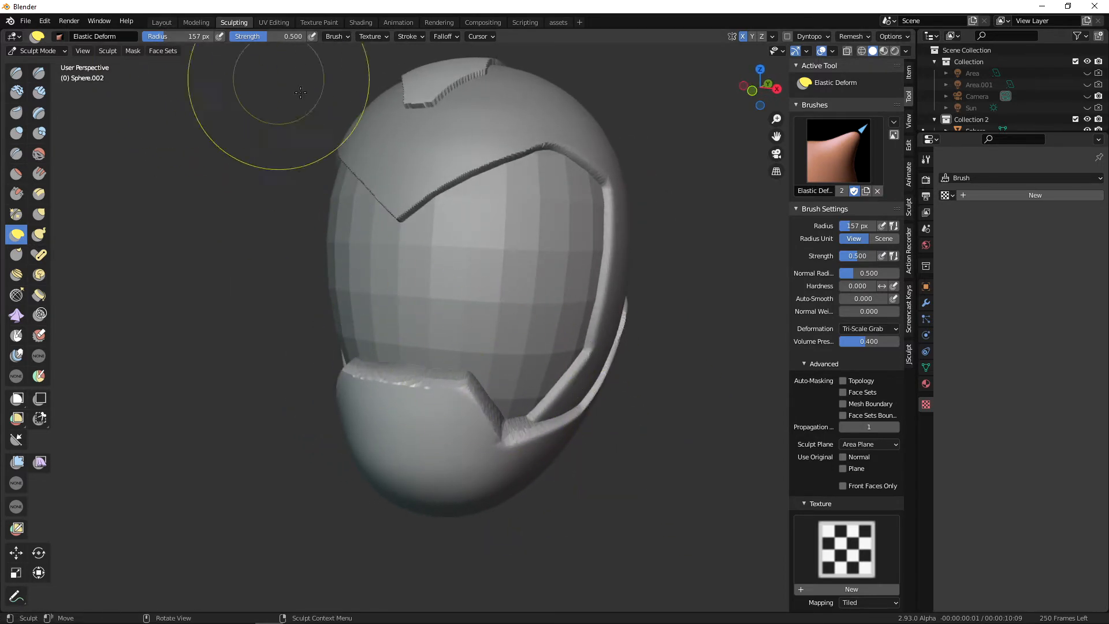
# Duplicate the inner head sphere in place and return to the Sculpting workspace with the copy active.
pyautogui.click(162, 22)
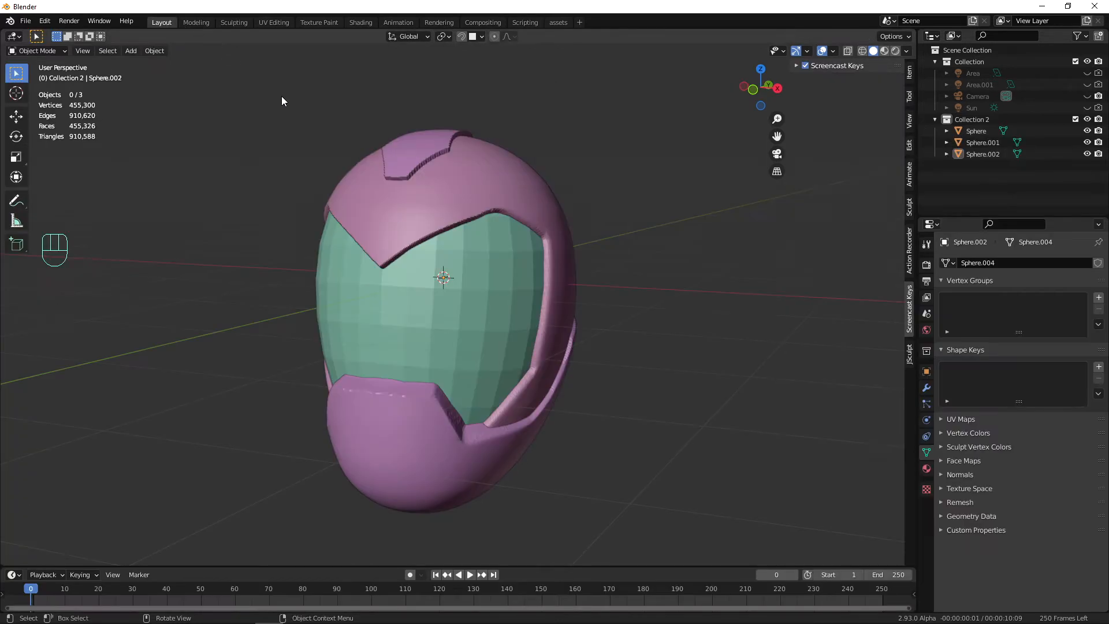
pyautogui.keyDown('alt'); pyautogui.moveTo(586, 355); pyautogui.dragTo(589, 427, button='middle'); pyautogui.keyUp('alt')
pyautogui.click(500, 334)
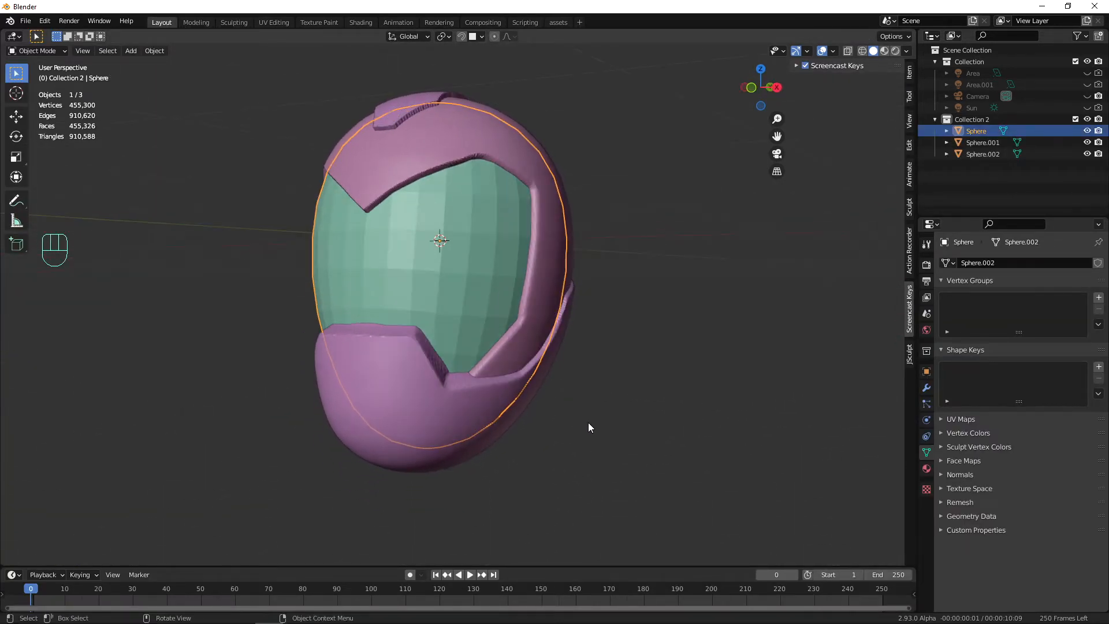
pyautogui.hotkey('shift', 'd')
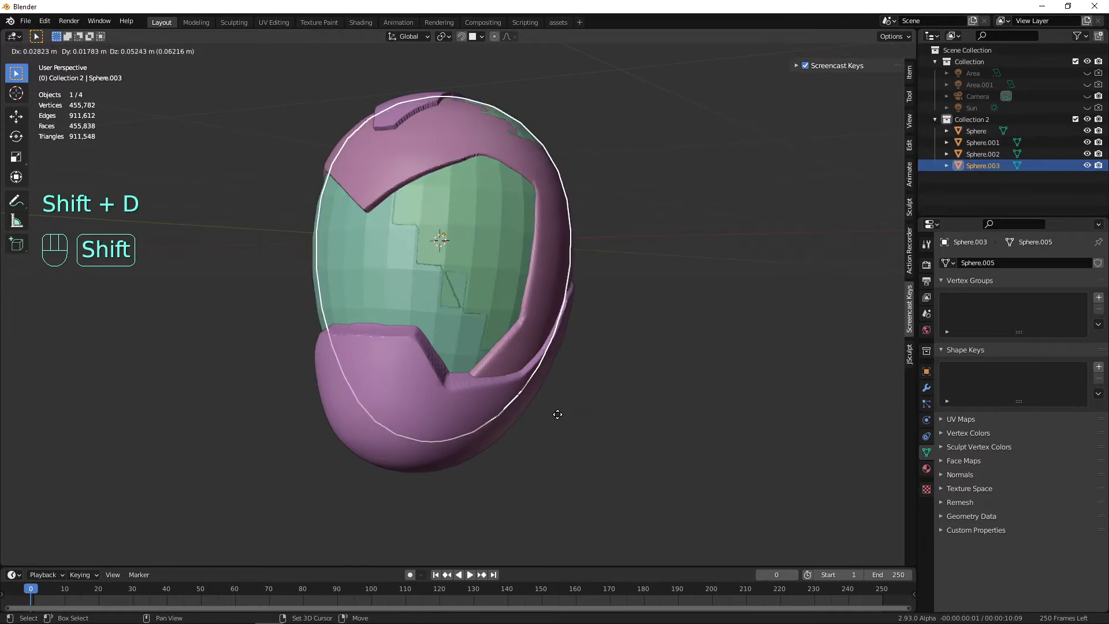
pyautogui.rightClick(553, 422)
pyautogui.keyDown('alt'); pyautogui.moveTo(604, 429); pyautogui.dragTo(533, 252, button='middle'); pyautogui.keyUp('alt')
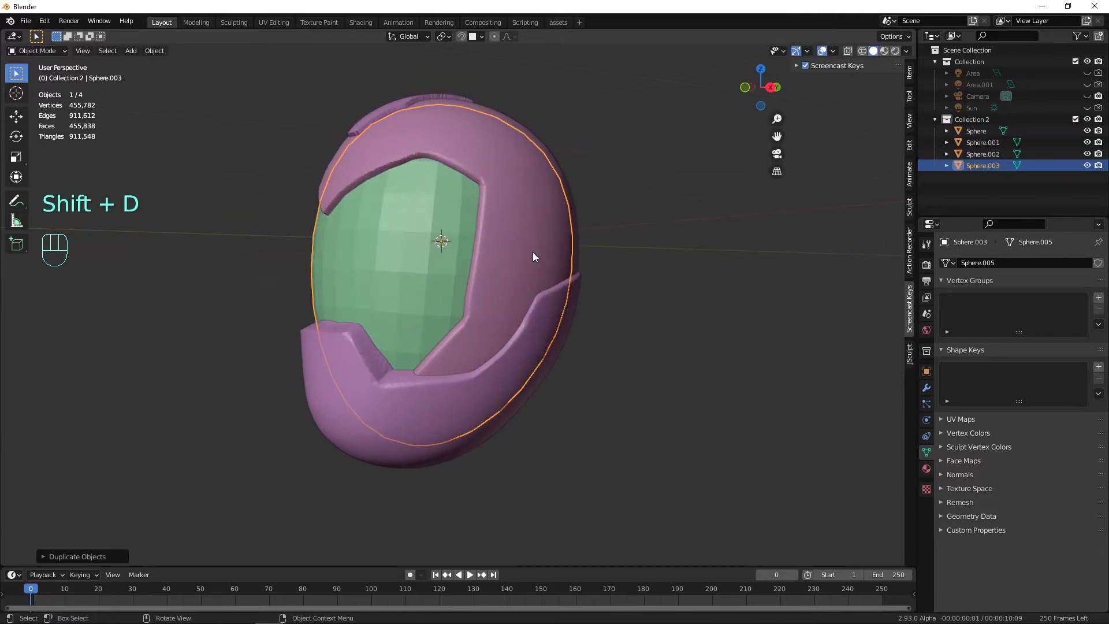
pyautogui.click(233, 22)
pyautogui.moveTo(533, 253)
pyautogui.mouseDown(button='middle')
pyautogui.moveTo(524, 393)
pyautogui.moveTo(242, 301)
pyautogui.mouseUp(button='middle')
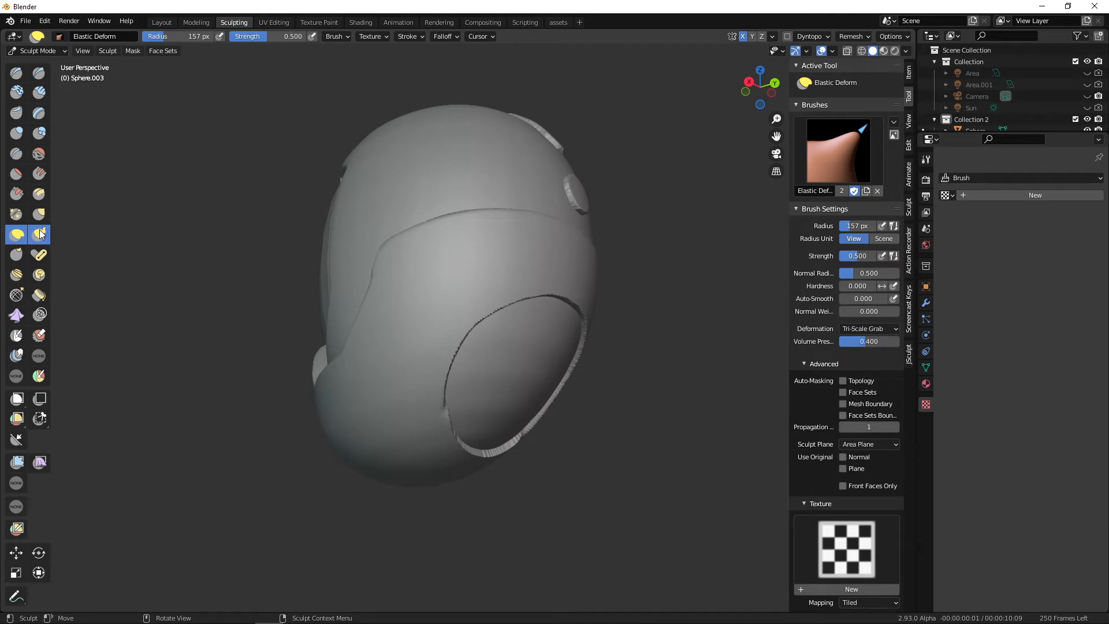
# Switch to the Snake Hook brush and set its radius to 151 px.
pyautogui.click(39, 234)
pyautogui.moveTo(550, 376); pyautogui.dragTo(555, 401, button='middle')
pyautogui.press('f')
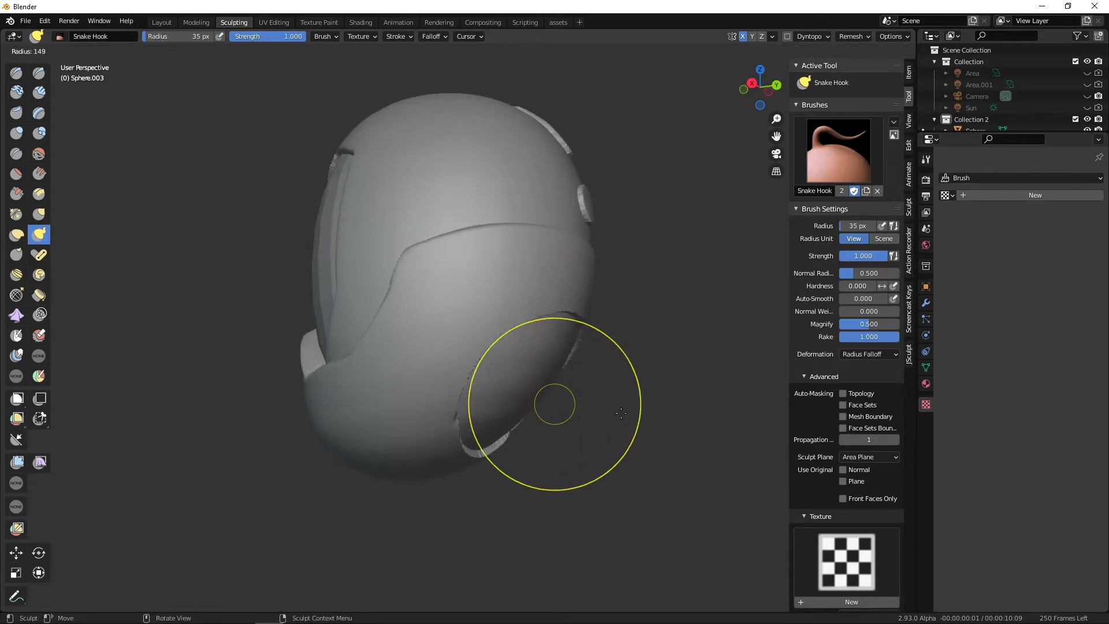
pyautogui.click(621, 413)
pyautogui.moveTo(621, 415)
pyautogui.mouseDown(button='middle')
pyautogui.moveTo(660, 466)
pyautogui.moveTo(627, 452)
pyautogui.mouseUp(button='middle')
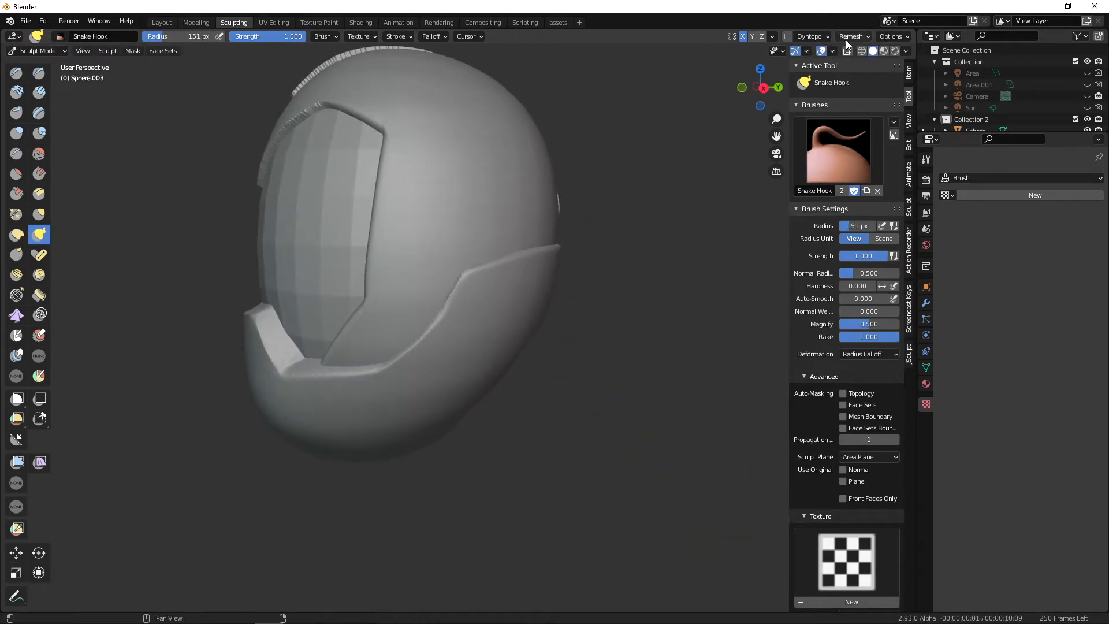
# Voxel-remesh the duplicated sphere and hide the original Sphere object.
pyautogui.click(869, 35)
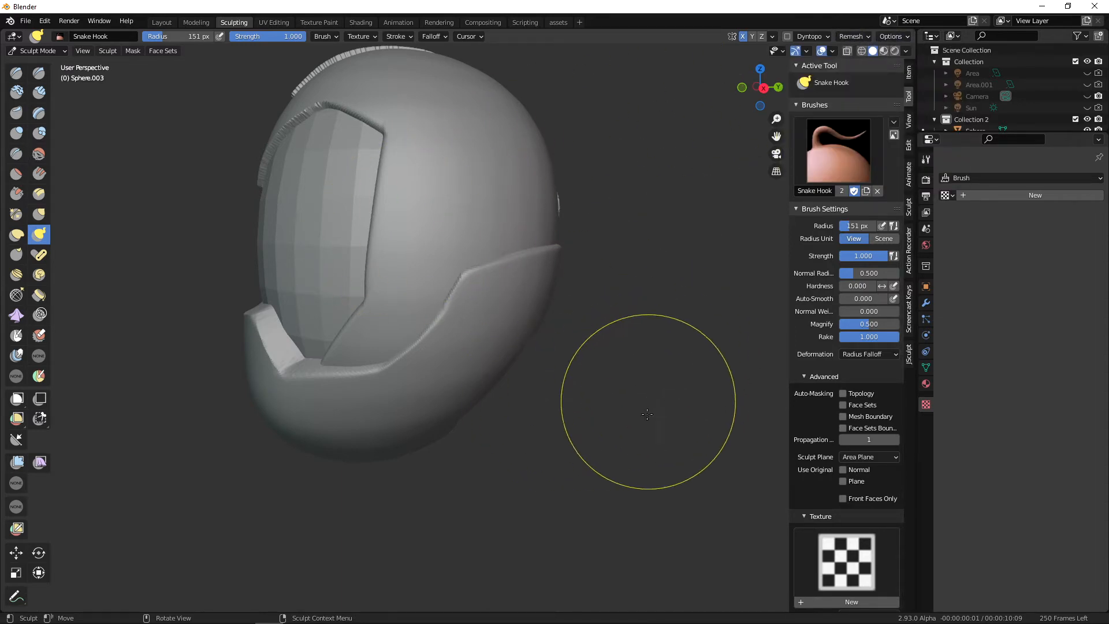
pyautogui.hotkey('ctrl', 'r')
pyautogui.moveTo(592, 426); pyautogui.dragTo(774, 410, button='middle')
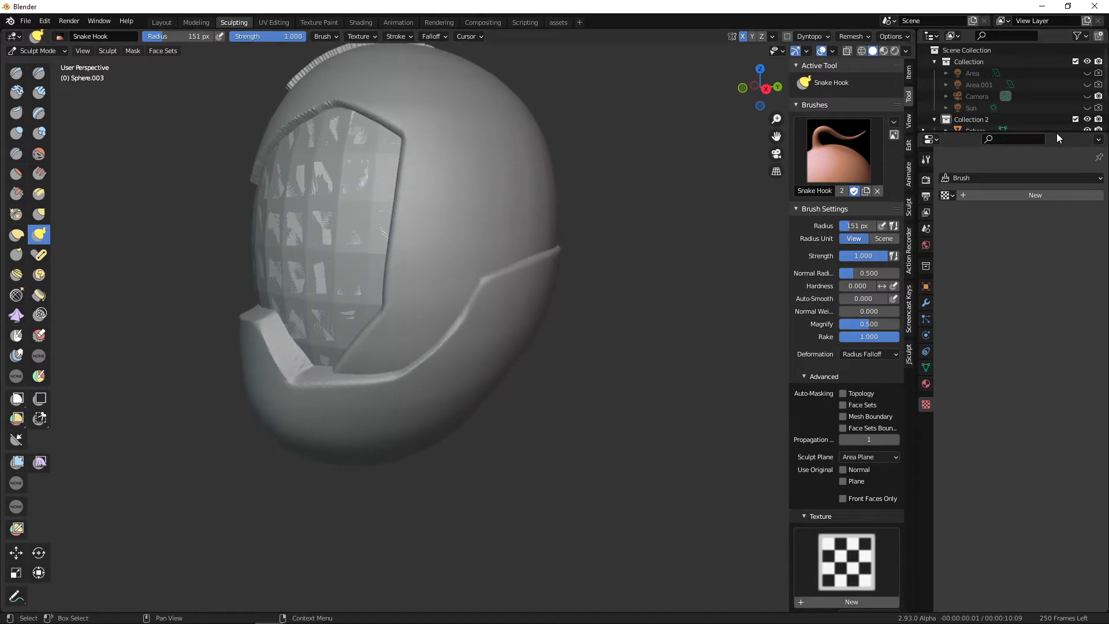
pyautogui.moveTo(1056, 134); pyautogui.dragTo(1058, 207)
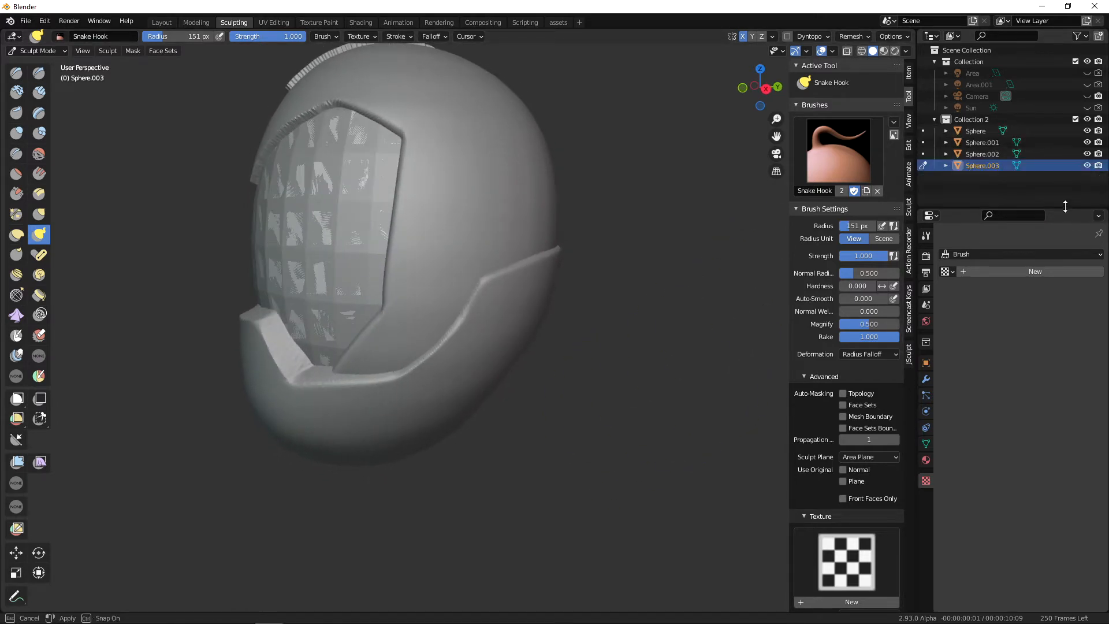
pyautogui.click(1087, 131)
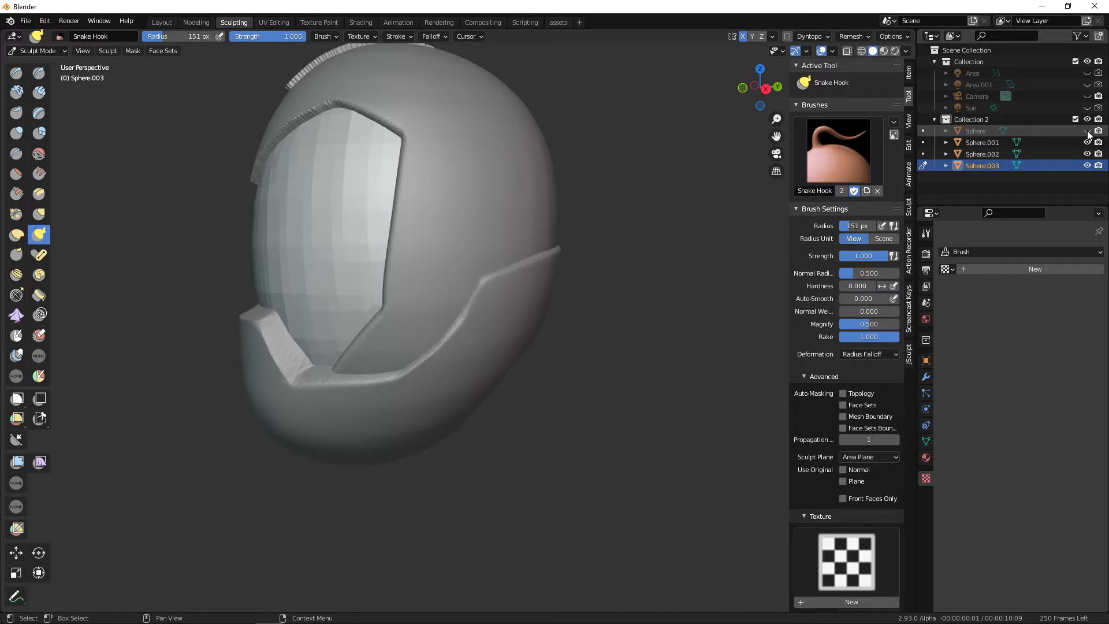
# Pull a neck down out of the helmet's round opening with the Snake Hook brush at a 182 px radius.
pyautogui.moveTo(578, 333)
pyautogui.mouseDown(button='middle')
pyautogui.moveTo(612, 327)
pyautogui.moveTo(508, 315)
pyautogui.moveTo(506, 352)
pyautogui.mouseUp(button='middle')
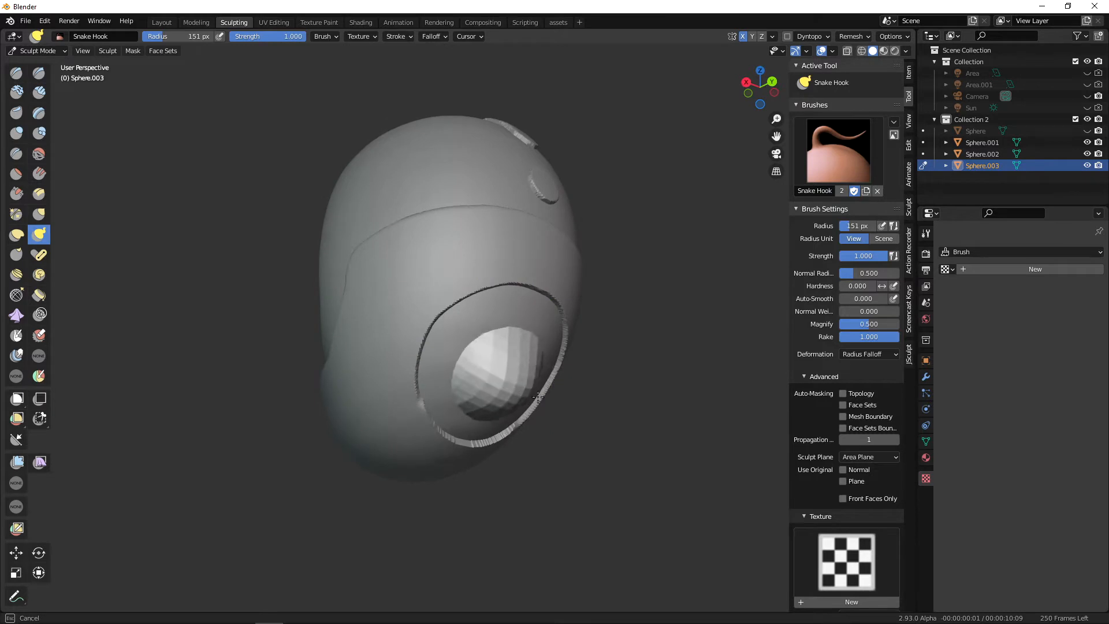
pyautogui.moveTo(590, 434)
pyautogui.mouseDown(button='middle')
pyautogui.moveTo(624, 428)
pyautogui.moveTo(612, 442)
pyautogui.mouseUp(button='middle')
pyautogui.press('f')
pyautogui.click(600, 428)
pyautogui.moveTo(498, 417); pyautogui.dragTo(492, 420)
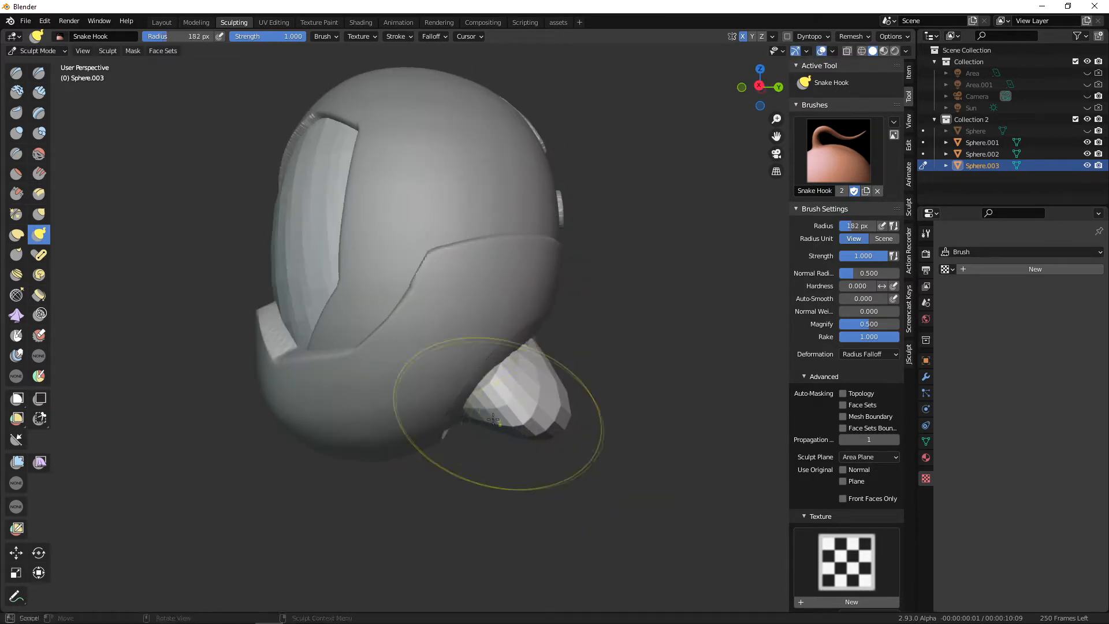
pyautogui.moveTo(558, 384); pyautogui.dragTo(564, 387)
pyautogui.moveTo(635, 399); pyautogui.dragTo(618, 423, button='middle')
pyautogui.moveTo(497, 413); pyautogui.dragTo(504, 460)
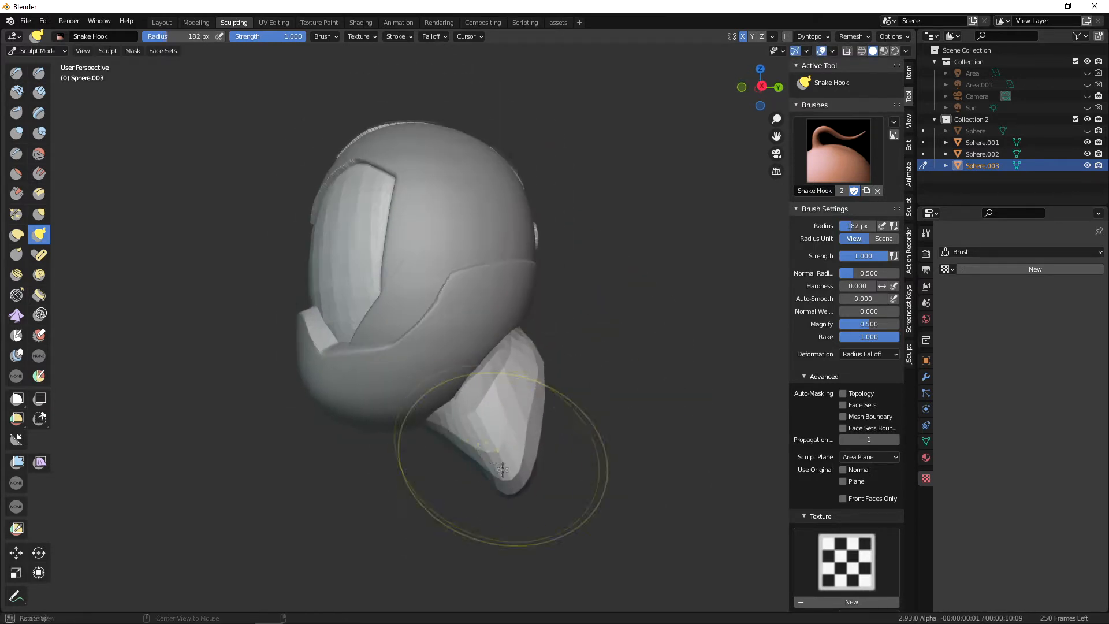
# Lengthen the neck toward the shoulders and voxel-remesh it to even out the stretched faces.
pyautogui.moveTo(504, 460); pyautogui.dragTo(610, 335, button='middle')
pyautogui.moveTo(524, 374)
pyautogui.mouseDown(button='middle')
pyautogui.moveTo(540, 359)
pyautogui.moveTo(458, 483)
pyautogui.moveTo(520, 532)
pyautogui.moveTo(601, 410)
pyautogui.moveTo(582, 433)
pyautogui.moveTo(519, 292)
pyautogui.moveTo(436, 380)
pyautogui.mouseUp(button='middle')
pyautogui.moveTo(511, 411); pyautogui.dragTo(576, 366, button='middle')
pyautogui.keyDown('alt'); pyautogui.moveTo(576, 365); pyautogui.dragTo(607, 431); pyautogui.keyUp('alt')
pyautogui.hotkey('ctrl', 'r')
pyautogui.moveTo(649, 439); pyautogui.dragTo(548, 410, button='middle')
# Shift the shoulders and neck forward beneath the helmet with the Elastic Deform brush, bringing its radius to 128 px.
pyautogui.press('g')
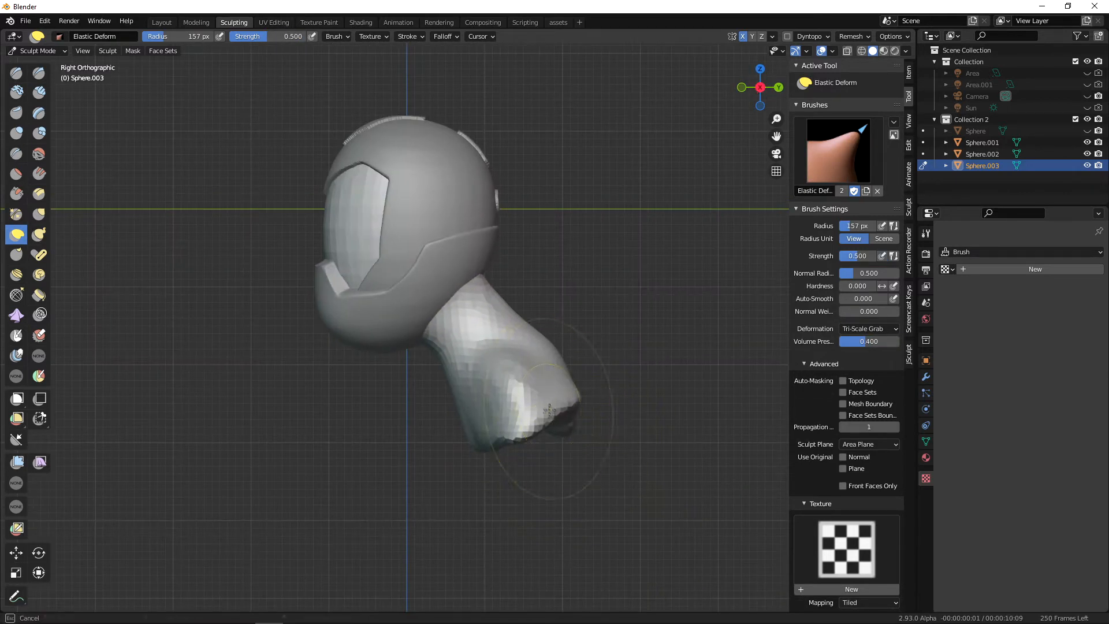
pyautogui.press('f')
pyautogui.click(527, 452)
pyautogui.moveTo(448, 422)
pyautogui.mouseDown()
pyautogui.moveTo(421, 429)
pyautogui.moveTo(436, 444)
pyautogui.mouseUp()
pyautogui.press('f')
pyautogui.click(487, 283)
pyautogui.moveTo(487, 283); pyautogui.dragTo(478, 285)
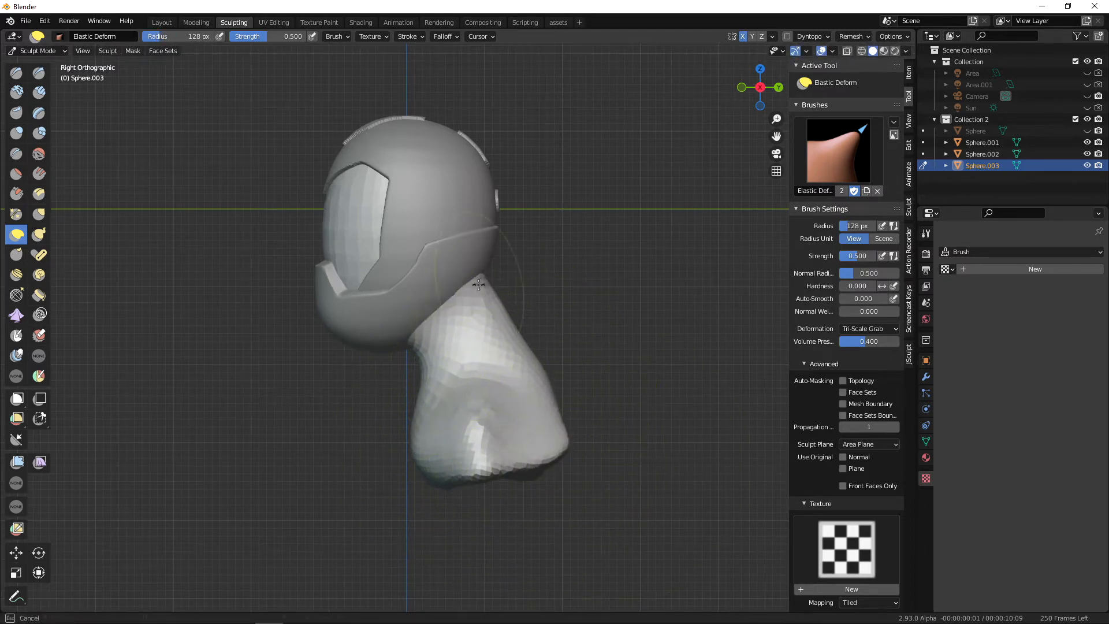
# Fit the back of the neck to the helmet's lower rim with Elastic Deform at a 51 px radius.
pyautogui.moveTo(542, 416); pyautogui.dragTo(474, 430, button='middle')
pyautogui.moveTo(482, 345); pyautogui.dragTo(490, 332, button='middle')
pyautogui.press('f')
pyautogui.click(496, 270)
pyautogui.moveTo(496, 270); pyautogui.dragTo(494, 258)
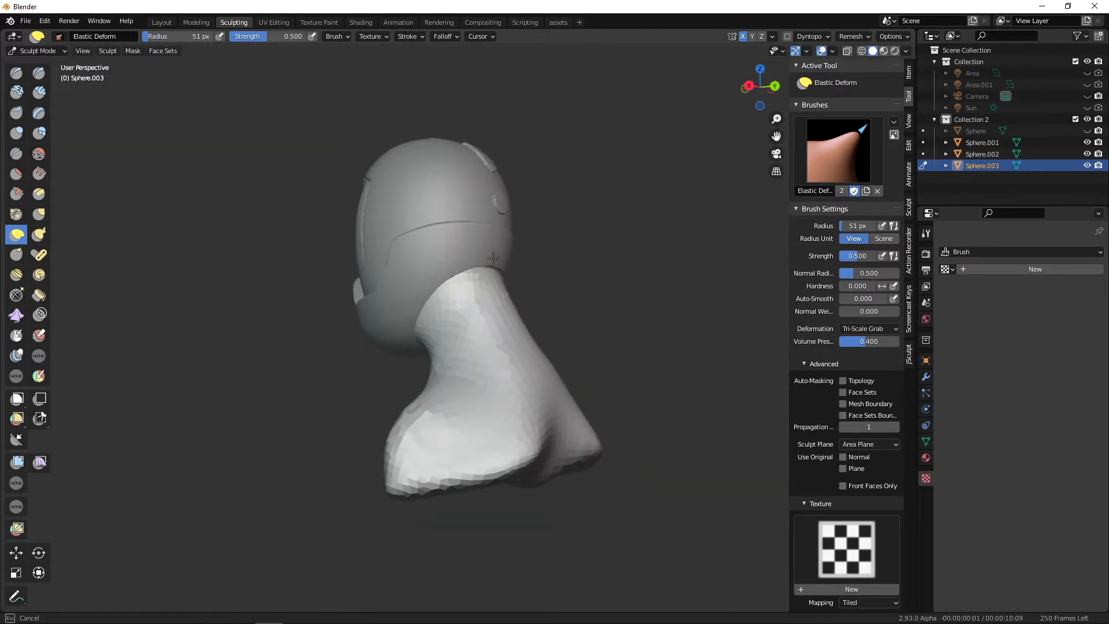
# Shape the upper back and widen the shoulders with Elastic Deform at 71 px and 102 px radii.
pyautogui.press('f')
pyautogui.moveTo(596, 439)
pyautogui.keyDown('alt'); pyautogui.mouseDown(button='middle')
pyautogui.moveTo(587, 401)
pyautogui.moveTo(519, 465)
pyautogui.mouseUp(button='middle'); pyautogui.keyUp('alt')
pyautogui.click(598, 401)
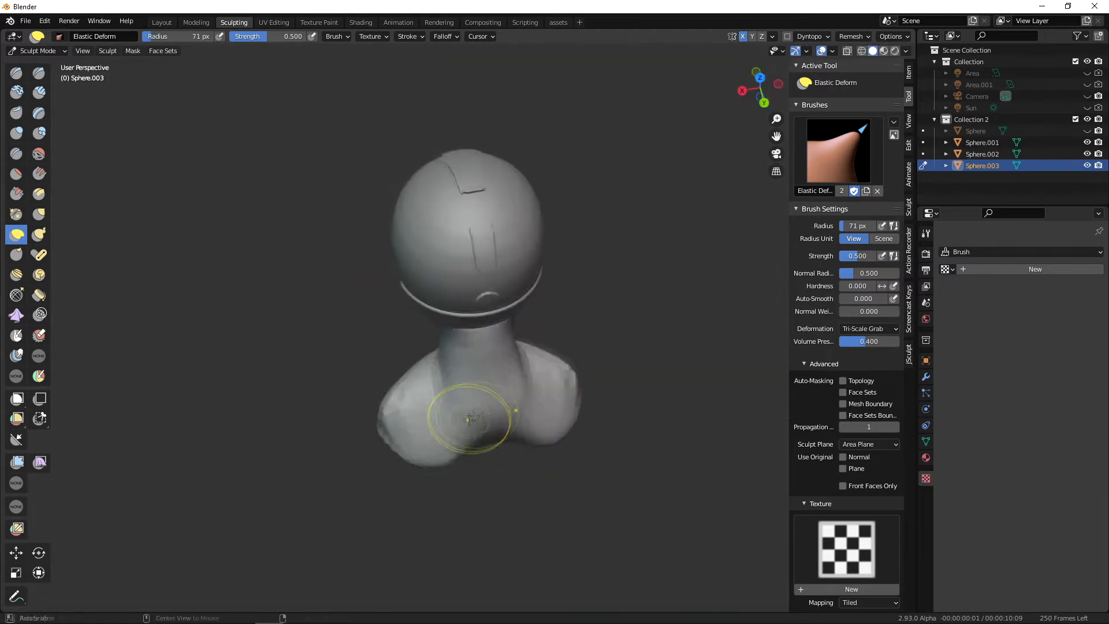
pyautogui.moveTo(550, 395); pyautogui.dragTo(525, 384, button='middle')
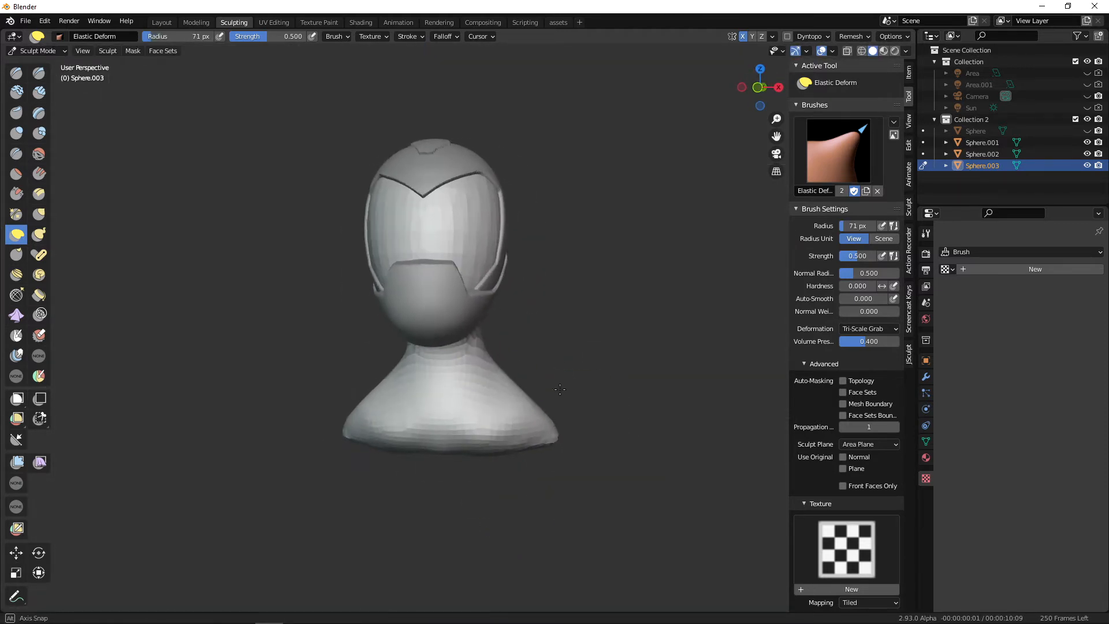
pyautogui.press('f')
pyautogui.click(585, 388)
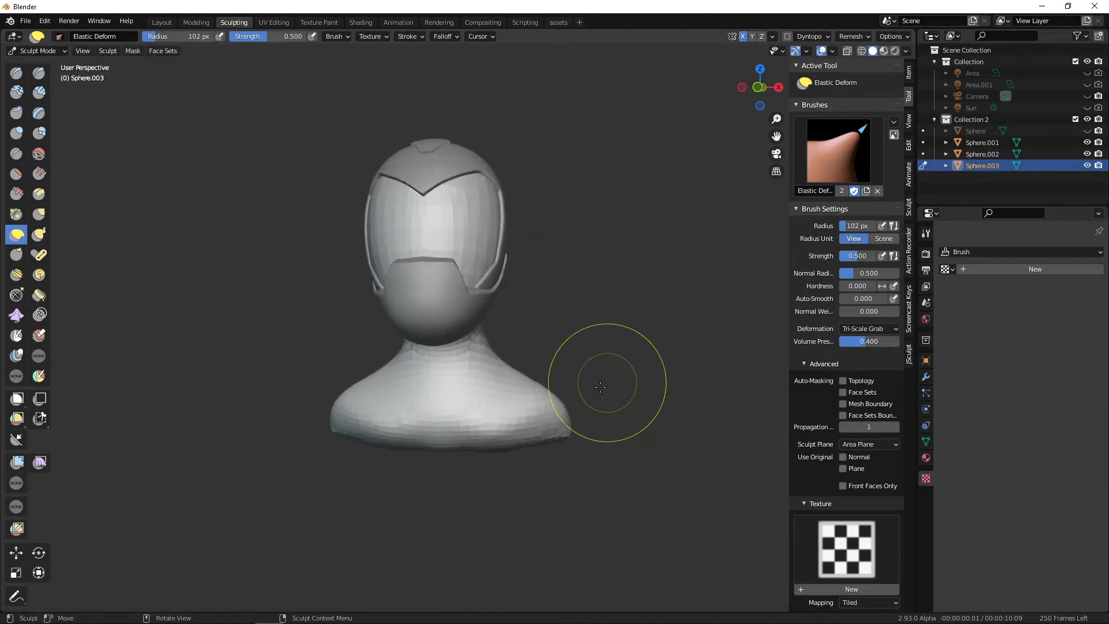
pyautogui.moveTo(619, 384); pyautogui.dragTo(488, 391, button='middle')
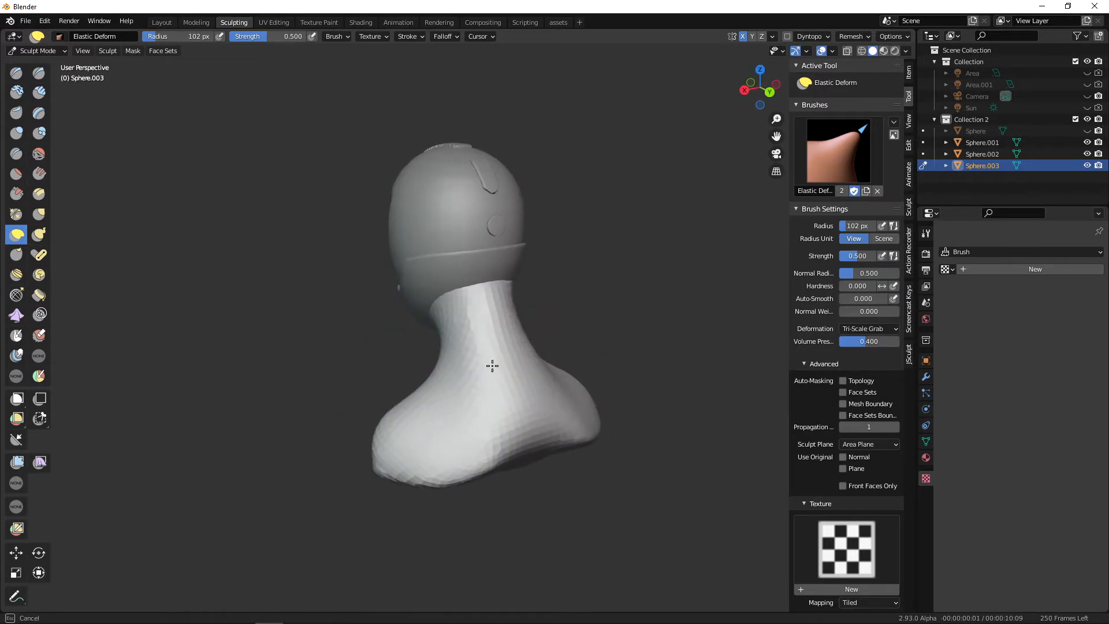
pyautogui.moveTo(493, 336)
pyautogui.mouseDown(button='middle')
pyautogui.moveTo(508, 413)
pyautogui.moveTo(549, 428)
pyautogui.moveTo(530, 449)
pyautogui.moveTo(537, 434)
pyautogui.mouseUp(button='middle')
# Build up the chest and shoulders with the Clay brush at a 55 px radius.
pyautogui.press('c')
pyautogui.press('f')
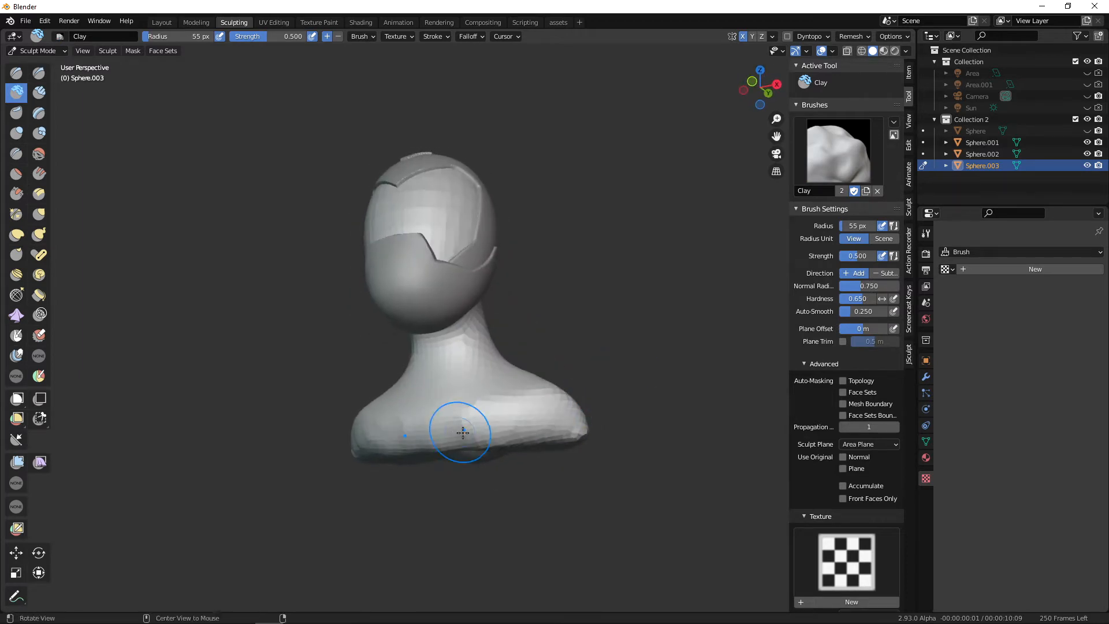
pyautogui.moveTo(463, 433); pyautogui.dragTo(477, 454, button='middle')
# Round out the underside of the chest and shoulders with Elastic Deform at a 151 px radius.
pyautogui.press('g')
pyautogui.press('f')
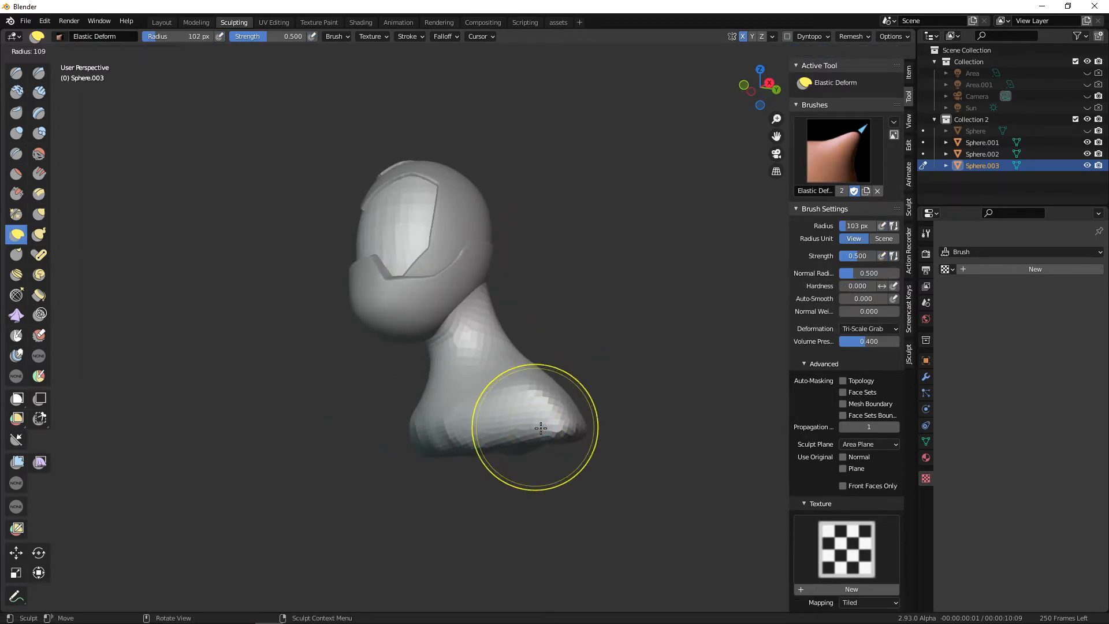
pyautogui.click(538, 435)
pyautogui.moveTo(537, 436); pyautogui.dragTo(520, 456, button='middle')
pyautogui.moveTo(515, 453); pyautogui.dragTo(463, 468)
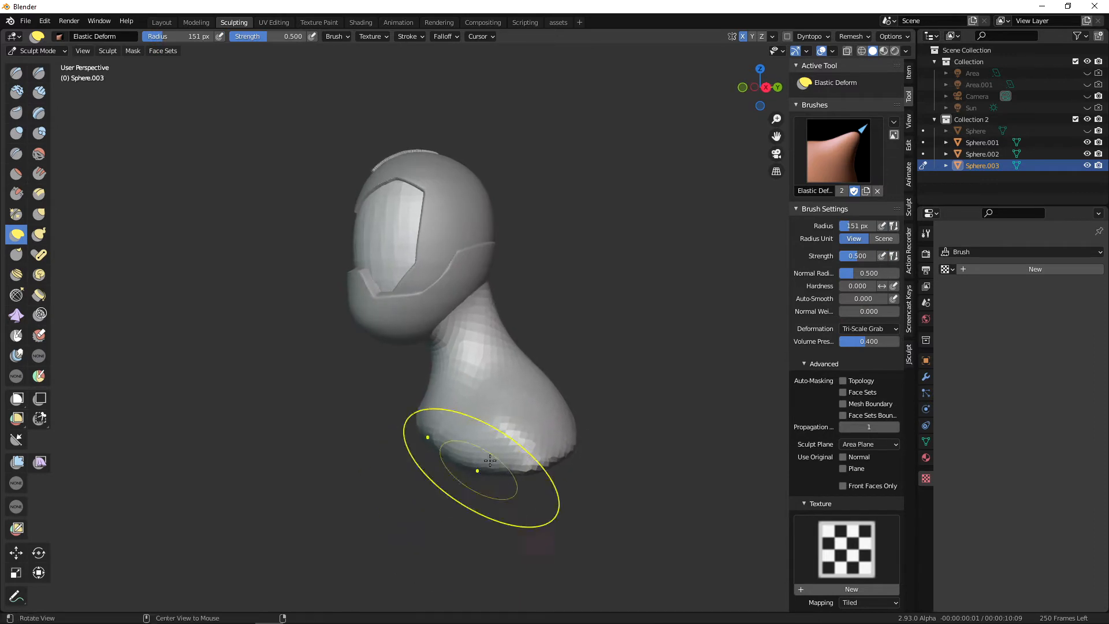
# Isolate the neck object in local view from the right side and activate the Lasso Trim tool.
pyautogui.moveTo(490, 461); pyautogui.dragTo(612, 329, button='middle')
pyautogui.moveTo(612, 330); pyautogui.dragTo(560, 321, button='middle')
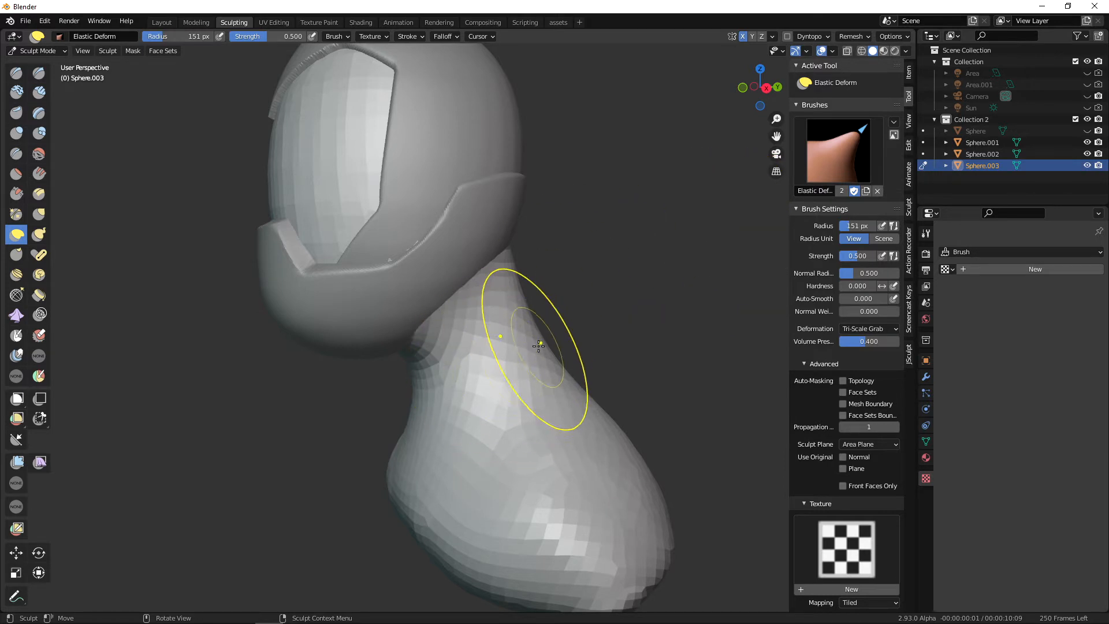
pyautogui.press('KP_Divide')
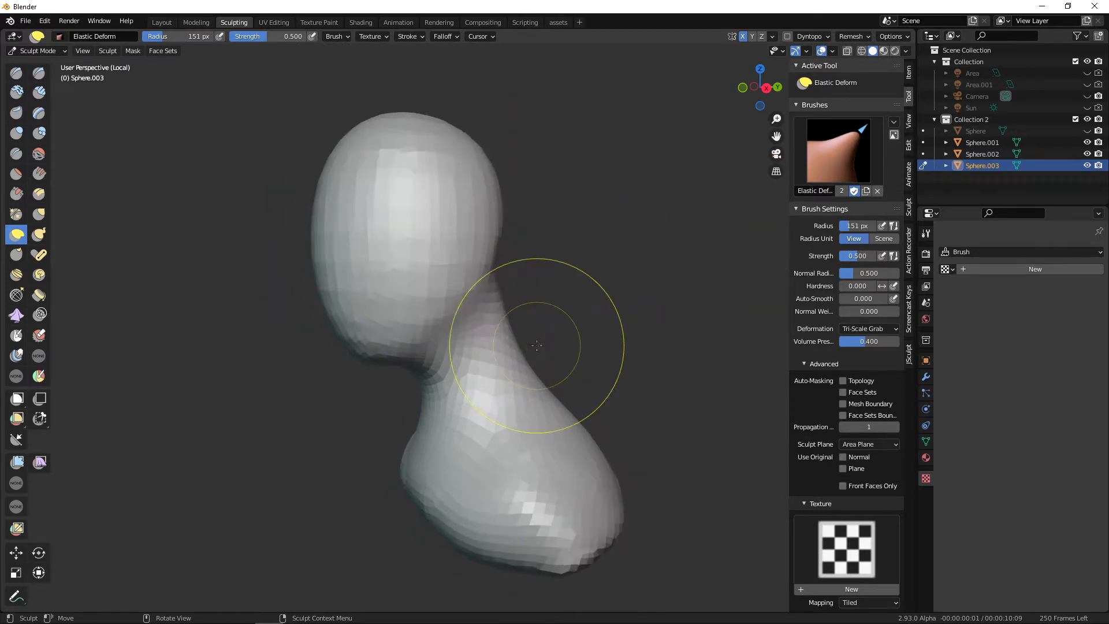
pyautogui.moveTo(619, 451); pyautogui.dragTo(572, 485, button='middle')
pyautogui.press('KP_3')
pyautogui.keyDown('shift'); pyautogui.moveTo(579, 416); pyautogui.dragTo(606, 391, button='middle'); pyautogui.keyUp('shift')
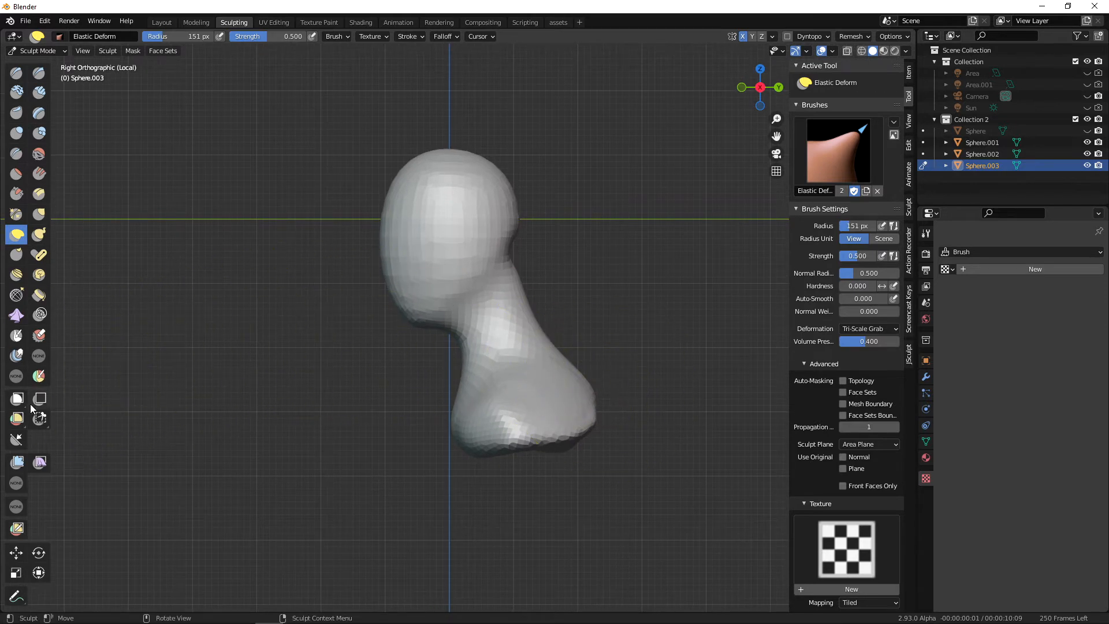
pyautogui.click(41, 419)
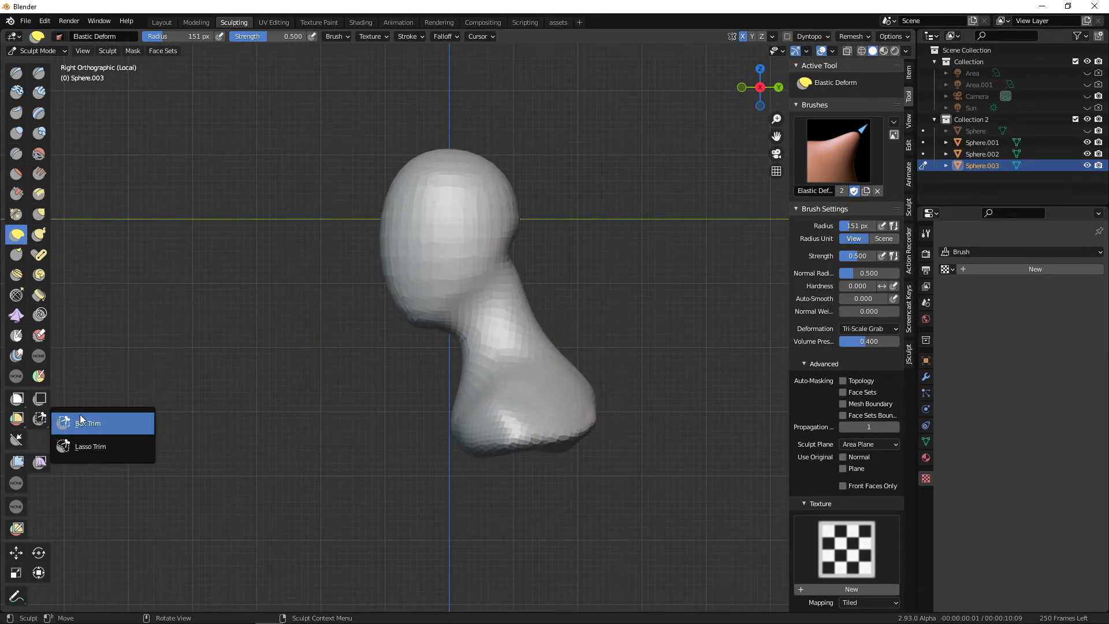
pyautogui.click(102, 446)
# Trim the inner head off the neck object with a lasso cut running diagonally across the top of the neck.
pyautogui.keyDown('shift'); pyautogui.moveTo(396, 416); pyautogui.dragTo(458, 422, button='middle'); pyautogui.keyUp('shift')
pyautogui.press('f')
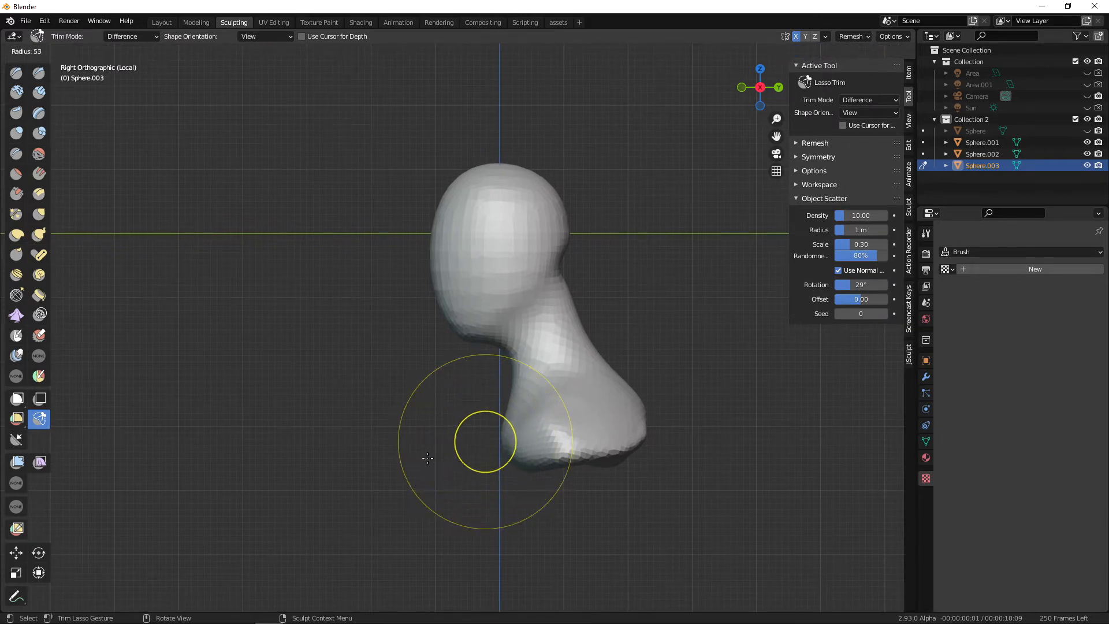
pyautogui.click(428, 458)
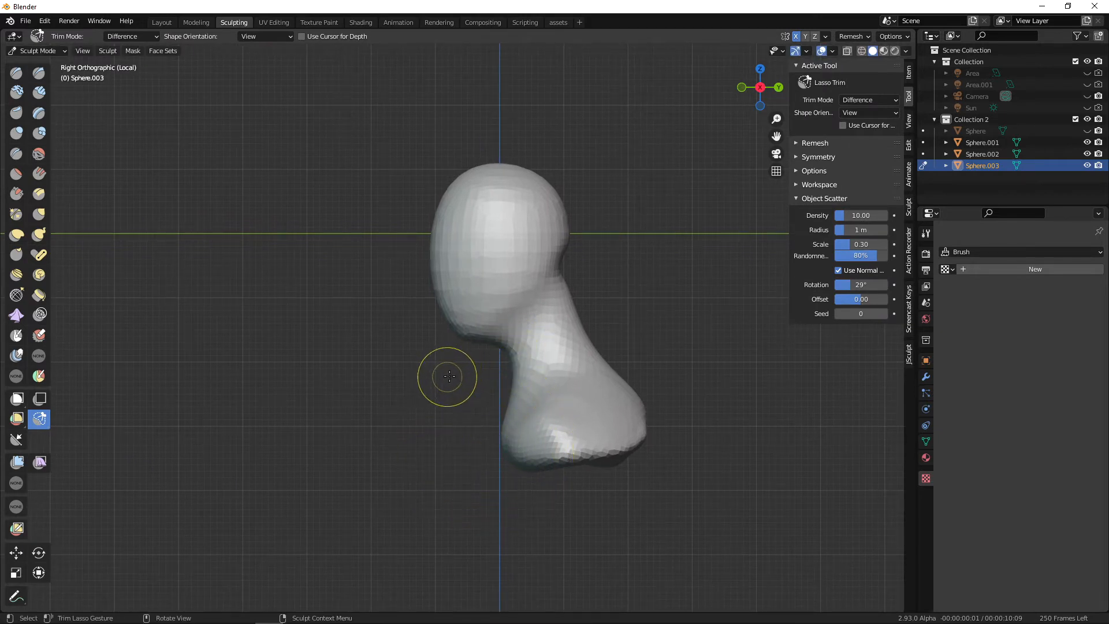
pyautogui.moveTo(446, 374)
pyautogui.mouseDown()
pyautogui.moveTo(587, 255)
pyautogui.moveTo(425, 124)
pyautogui.moveTo(392, 173)
pyautogui.mouseUp()
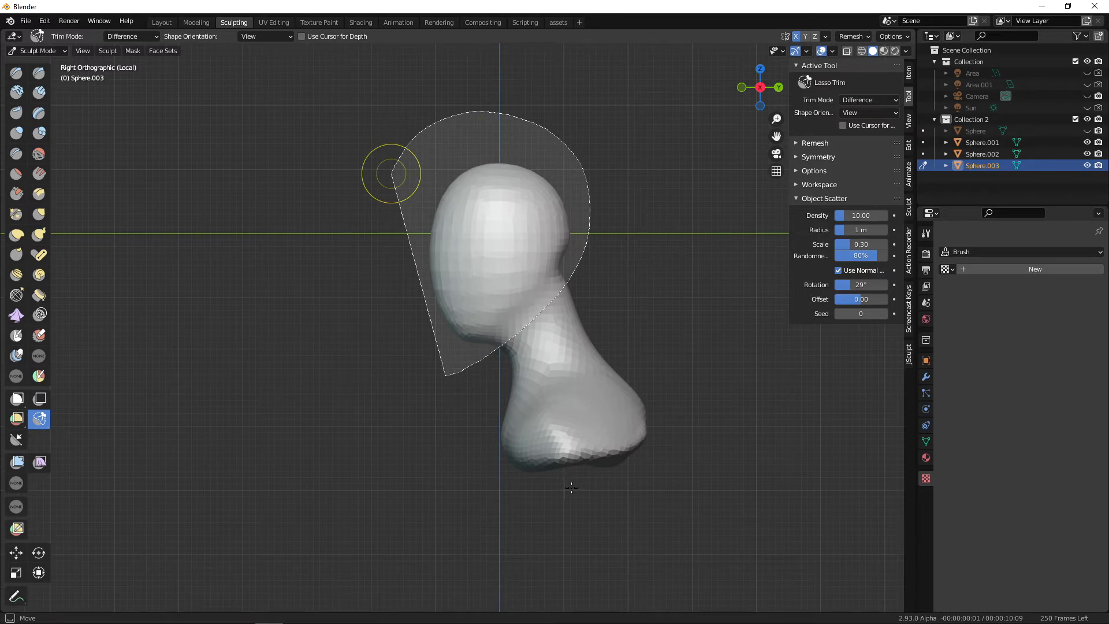
pyautogui.hotkey('ctrl', 'z')
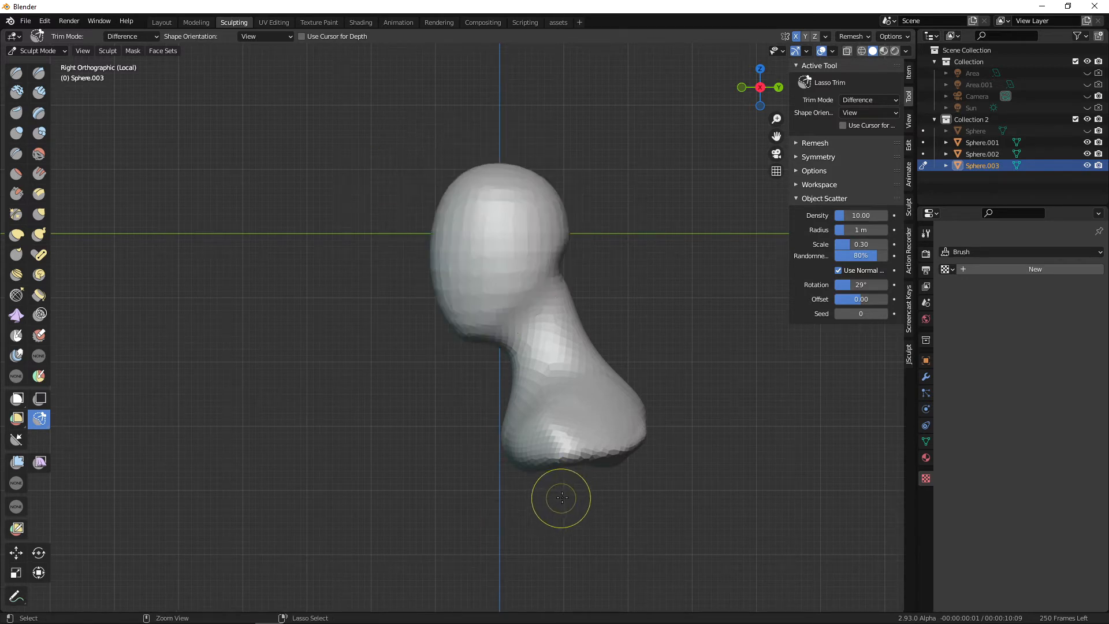
pyautogui.moveTo(408, 195)
pyautogui.mouseDown()
pyautogui.moveTo(458, 354)
pyautogui.moveTo(590, 223)
pyautogui.moveTo(494, 115)
pyautogui.mouseUp()
pyautogui.moveTo(577, 450); pyautogui.dragTo(653, 469, button='middle')
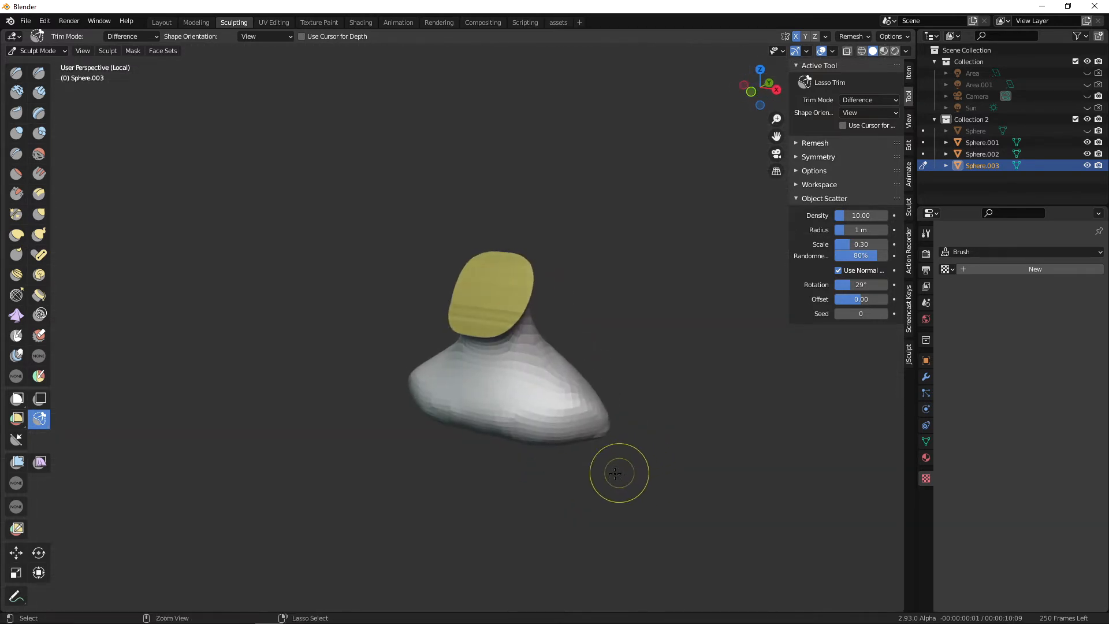
# Voxel-remesh the trimmed neck and leave local view to bring the helmet back.
pyautogui.hotkey('ctrl', 'r')
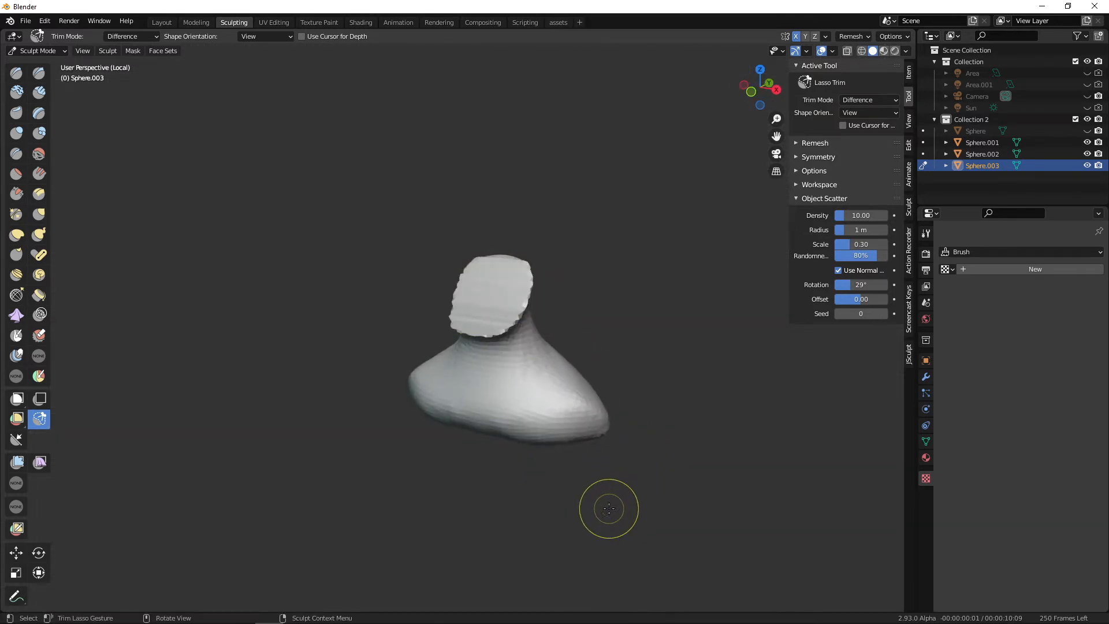
pyautogui.press('/')
pyautogui.moveTo(623, 435); pyautogui.dragTo(557, 395, button='middle')
pyautogui.moveTo(459, 254); pyautogui.dragTo(526, 307, button='middle')
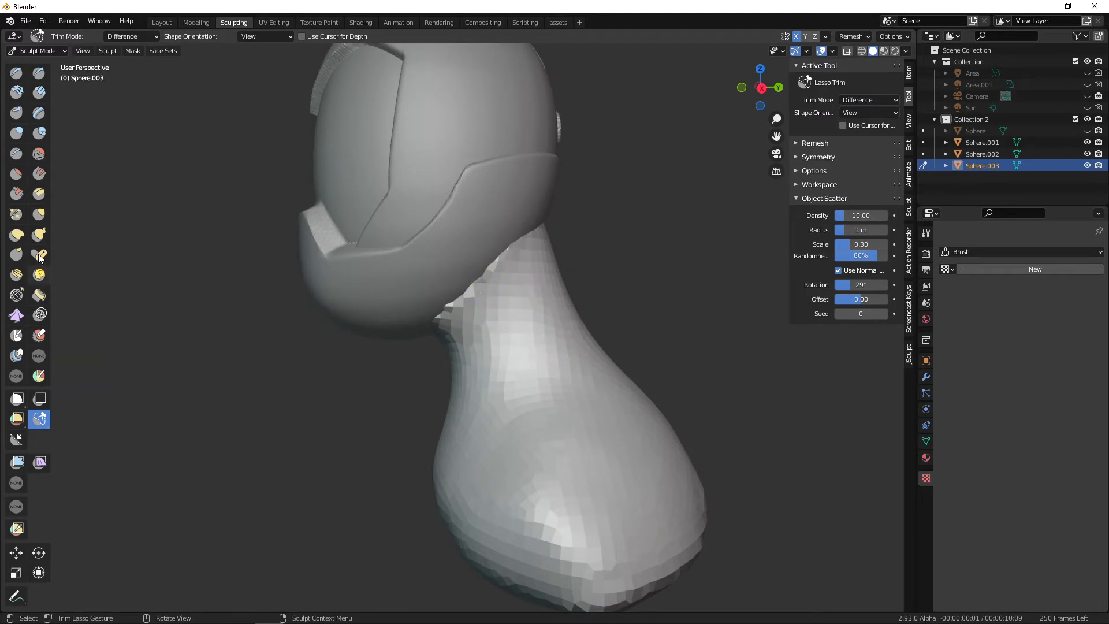
# Tuck the neck's jagged top edge under the helmet rim with Elastic Deform at a 51 px radius.
pyautogui.press('g')
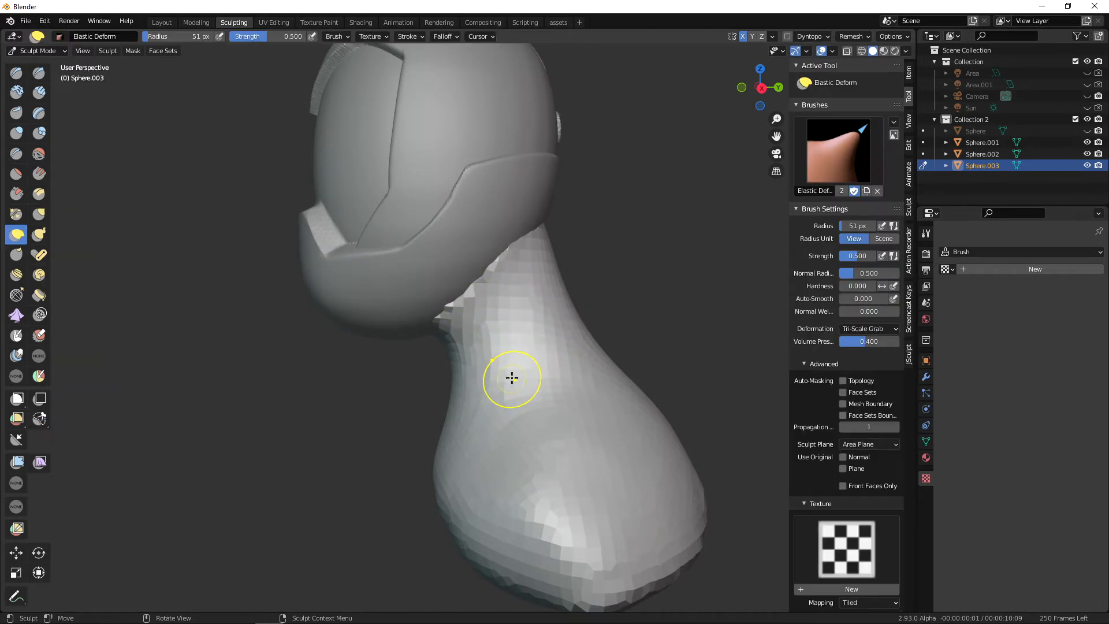
pyautogui.moveTo(553, 352)
pyautogui.mouseDown(button='middle')
pyautogui.moveTo(461, 287)
pyautogui.moveTo(495, 300)
pyautogui.moveTo(502, 273)
pyautogui.moveTo(520, 299)
pyautogui.moveTo(470, 292)
pyautogui.mouseUp(button='middle')
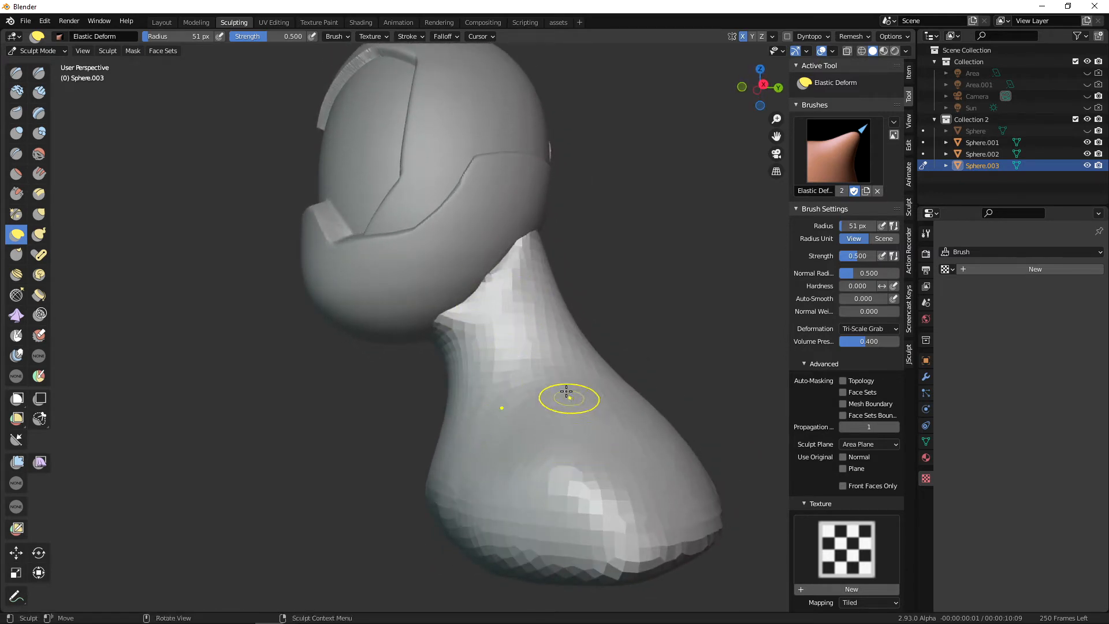
pyautogui.moveTo(567, 392); pyautogui.dragTo(557, 360, button='middle')
pyautogui.moveTo(423, 343); pyautogui.dragTo(453, 312, button='middle')
# Refine the neck and shoulder silhouette with Elastic Deform at a 77 px radius and unhide the original Sphere object.
pyautogui.press('f')
pyautogui.moveTo(538, 259)
pyautogui.mouseDown(button='middle')
pyautogui.moveTo(475, 286)
pyautogui.moveTo(510, 304)
pyautogui.moveTo(454, 342)
pyautogui.moveTo(428, 379)
pyautogui.mouseUp(button='middle')
pyautogui.click(540, 285)
pyautogui.moveTo(495, 301)
pyautogui.mouseDown(button='middle')
pyautogui.moveTo(460, 358)
pyautogui.moveTo(426, 342)
pyautogui.moveTo(547, 339)
pyautogui.moveTo(620, 359)
pyautogui.moveTo(606, 393)
pyautogui.moveTo(653, 428)
pyautogui.moveTo(603, 453)
pyautogui.moveTo(704, 445)
pyautogui.mouseUp(button='middle')
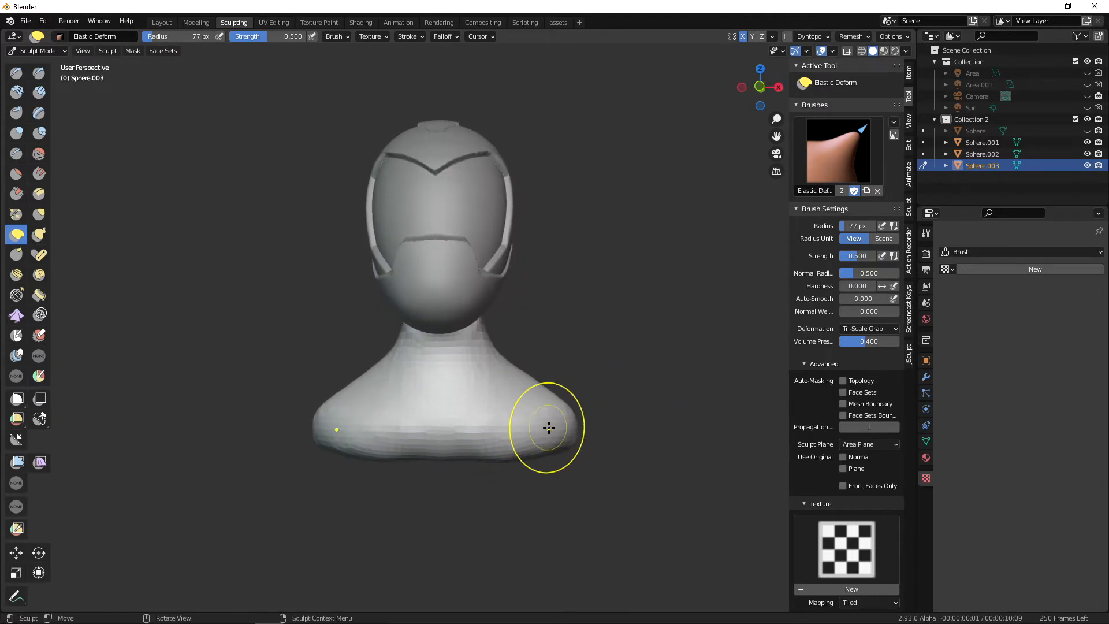
pyautogui.moveTo(549, 428); pyautogui.dragTo(528, 447, button='middle')
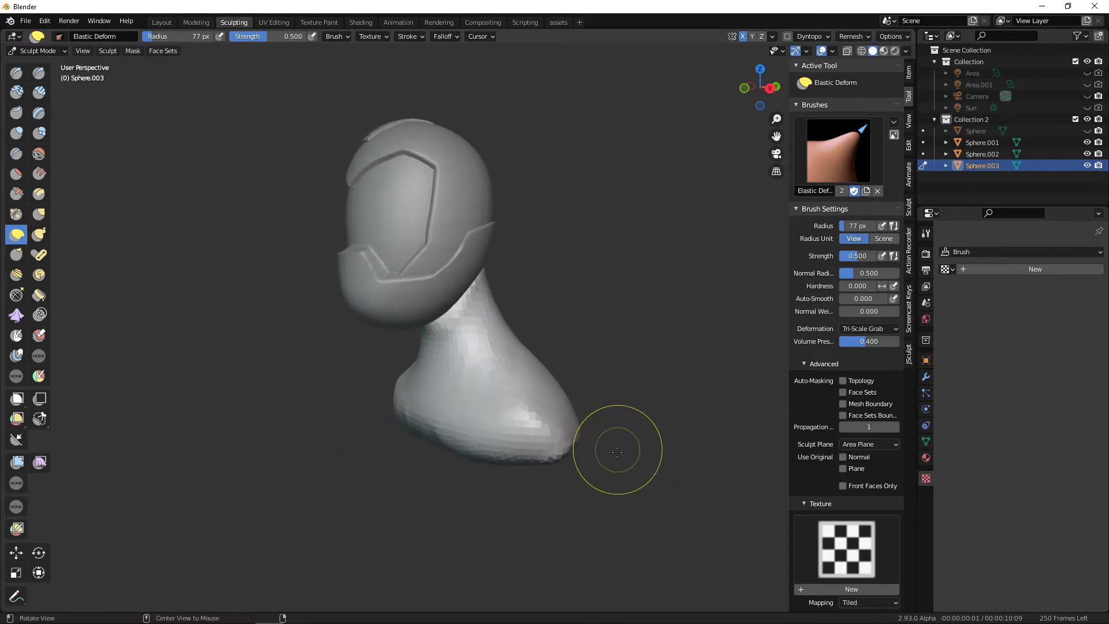
pyautogui.moveTo(524, 468)
pyautogui.mouseDown(button='middle')
pyautogui.moveTo(358, 422)
pyautogui.moveTo(229, 404)
pyautogui.mouseUp(button='middle')
pyautogui.moveTo(572, 410)
pyautogui.mouseDown(button='middle')
pyautogui.moveTo(641, 428)
pyautogui.moveTo(662, 448)
pyautogui.moveTo(579, 429)
pyautogui.moveTo(611, 462)
pyautogui.moveTo(569, 477)
pyautogui.moveTo(607, 459)
pyautogui.mouseUp(button='middle')
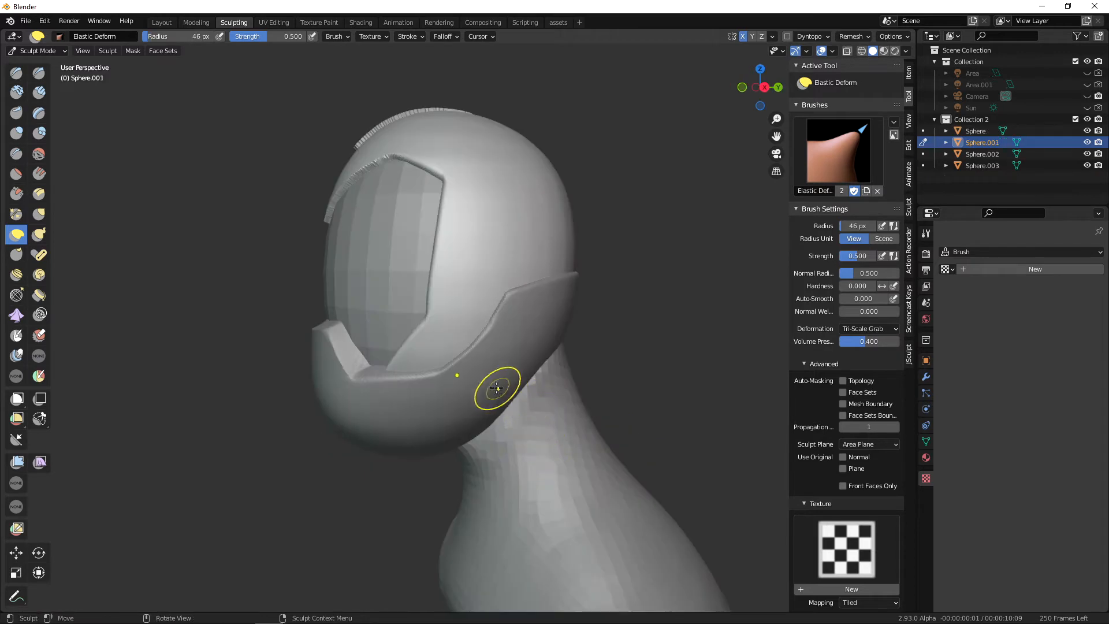
# Switch sculpting to the jaw shell, Sphere.002, and reshape its lower jaw with Elastic Deform at an 80 px radius.
pyautogui.press('d')
pyautogui.keyDown('alt'); pyautogui.moveTo(473, 401); pyautogui.dragTo(522, 403); pyautogui.keyUp('alt')
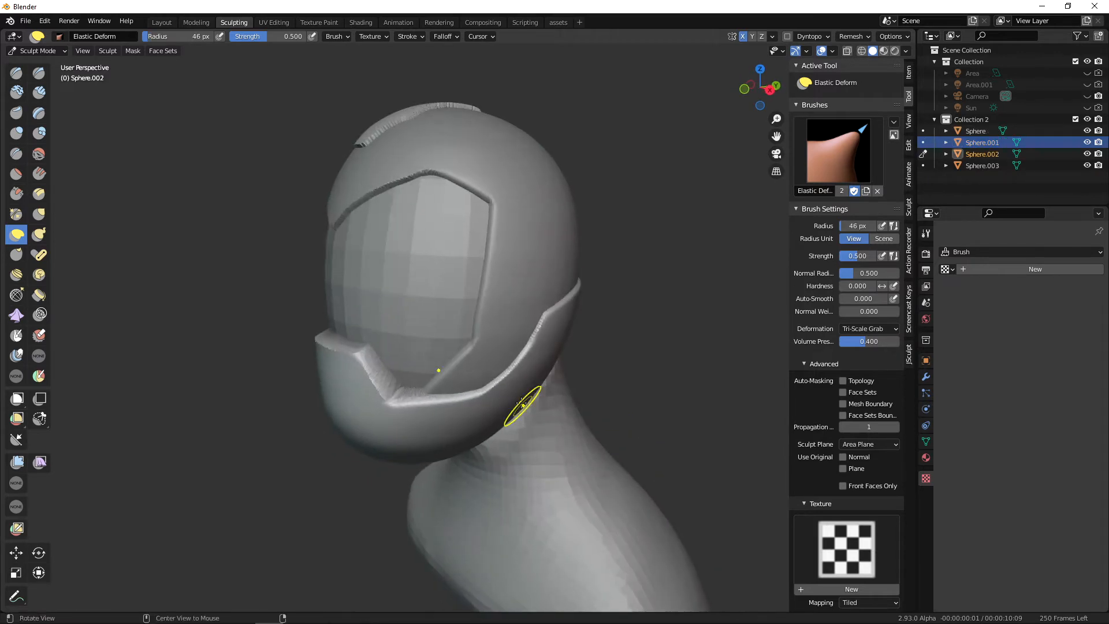
pyautogui.press('f')
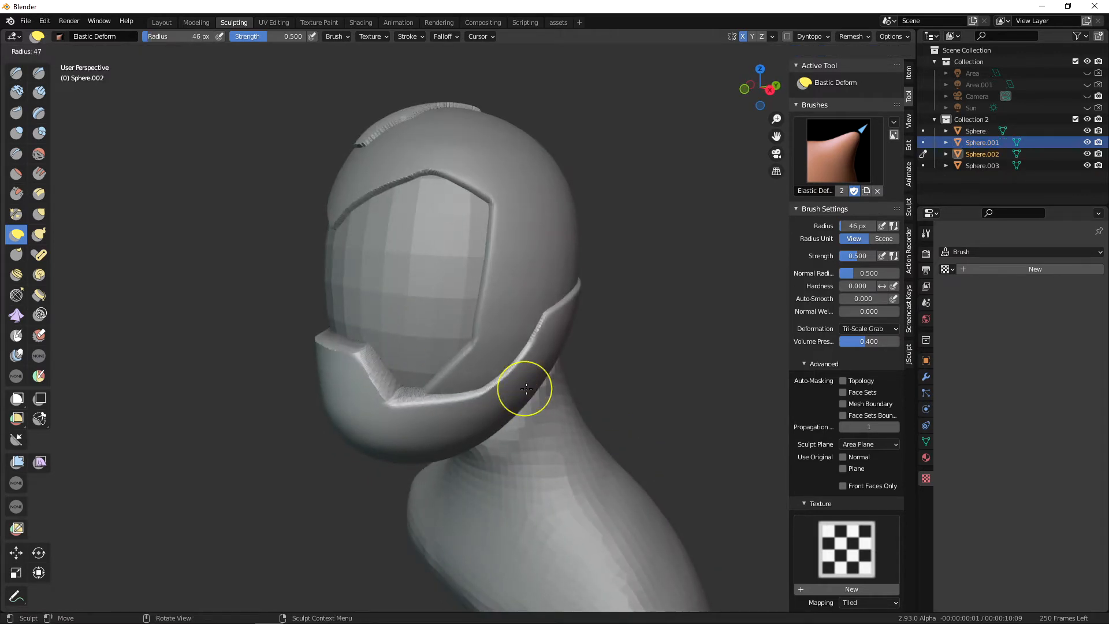
pyautogui.click(545, 394)
pyautogui.moveTo(546, 394)
pyautogui.mouseDown(button='middle')
pyautogui.moveTo(540, 370)
pyautogui.moveTo(526, 370)
pyautogui.mouseUp(button='middle')
pyautogui.press('f')
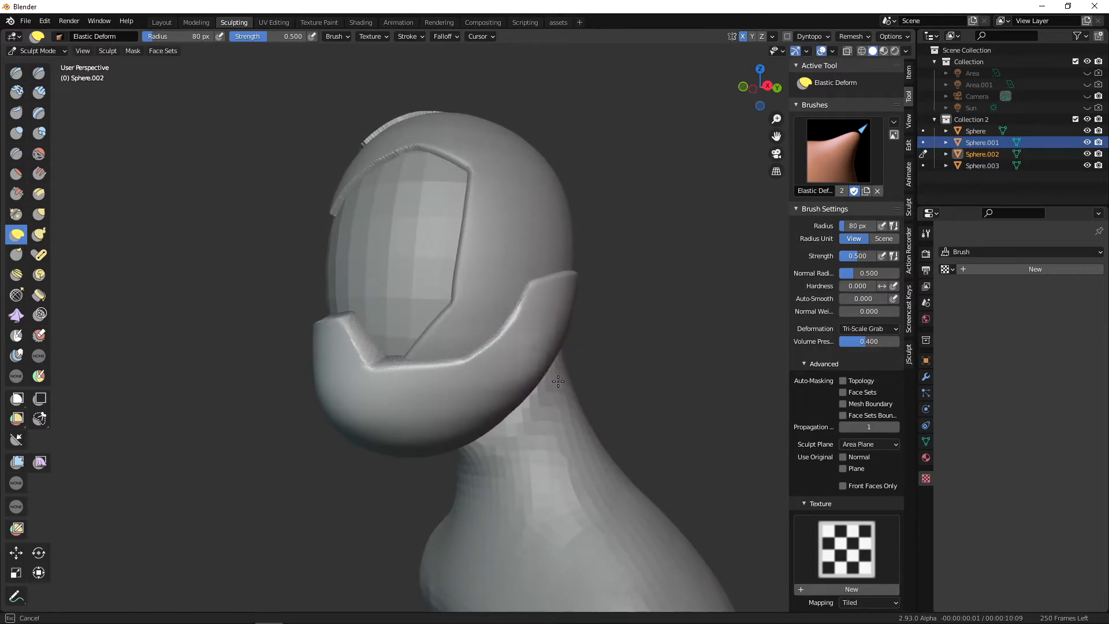
pyautogui.moveTo(558, 380)
pyautogui.mouseDown(button='middle')
pyautogui.moveTo(565, 338)
pyautogui.moveTo(508, 404)
pyautogui.moveTo(572, 374)
pyautogui.moveTo(638, 417)
pyautogui.moveTo(560, 432)
pyautogui.moveTo(576, 410)
pyautogui.mouseUp(button='middle')
# Switch to the Layout workspace and deselect all objects.
pyautogui.click(162, 22)
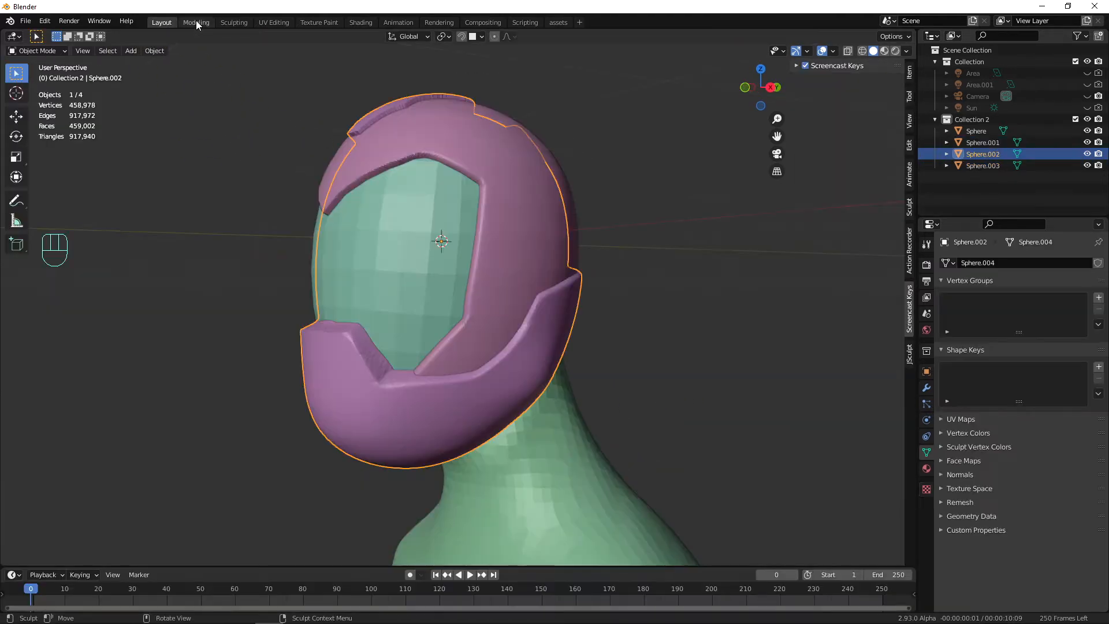
pyautogui.moveTo(564, 370)
pyautogui.keyDown('ctrl'); pyautogui.keyDown('alt'); pyautogui.mouseDown(button='middle')
pyautogui.moveTo(602, 352)
pyautogui.moveTo(668, 366)
pyautogui.moveTo(661, 341)
pyautogui.mouseUp(button='middle'); pyautogui.keyUp('alt'); pyautogui.keyUp('ctrl')
pyautogui.click(634, 341)
pyautogui.keyDown('ctrl'); pyautogui.keyDown('alt'); pyautogui.moveTo(662, 341); pyautogui.dragTo(589, 408, button='middle'); pyautogui.keyUp('alt'); pyautogui.keyUp('ctrl')
# Add a cube and move it about 1.9 m forward and 1.9 m down, in front of the helmet's jaw.
pyautogui.press('KP_1')
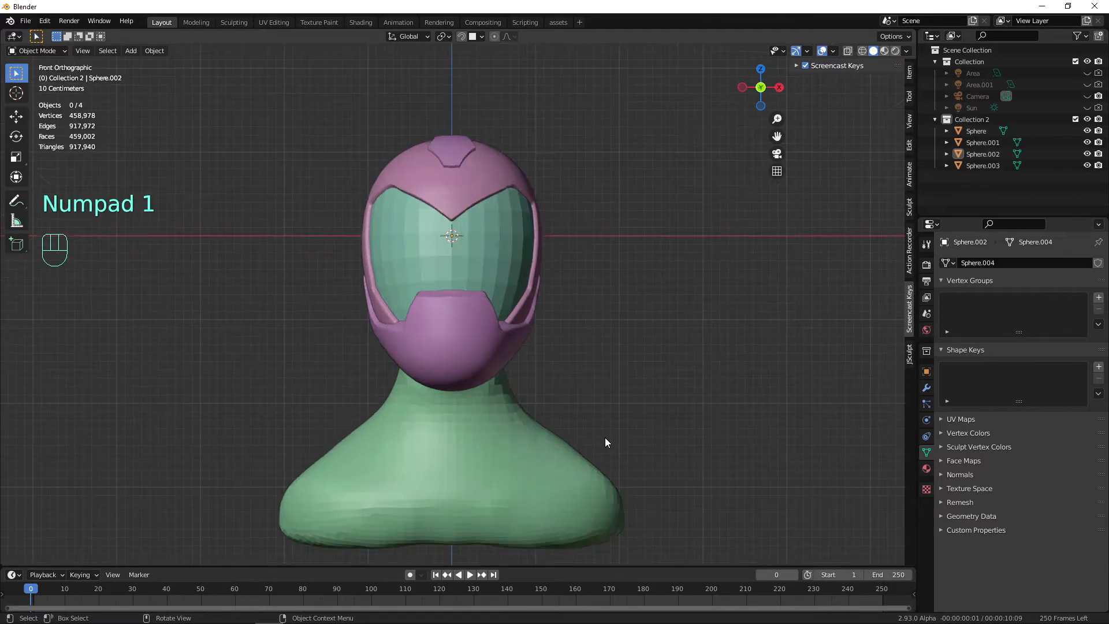
pyautogui.hotkey('shift', 'a')
pyautogui.moveTo(539, 298)
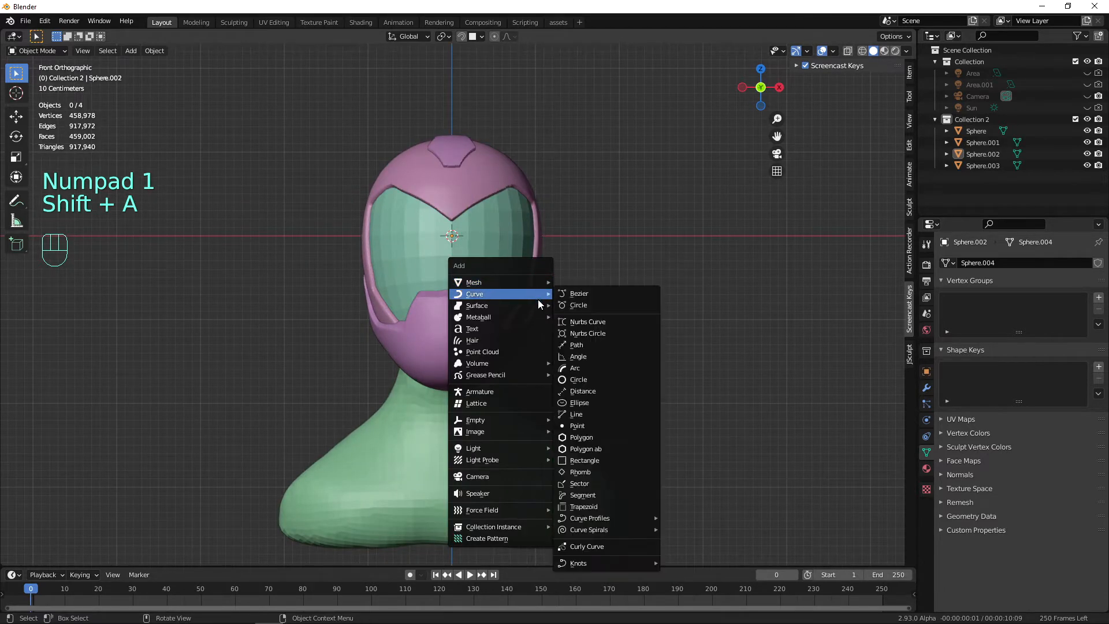
pyautogui.click(578, 309)
pyautogui.press('KP_3')
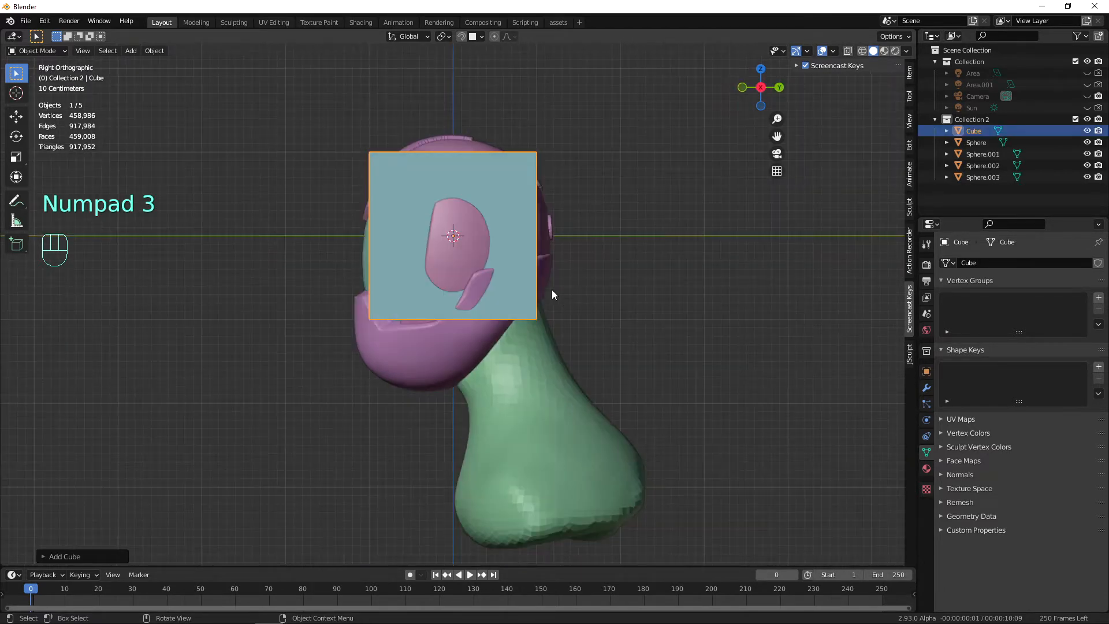
pyautogui.press('g')
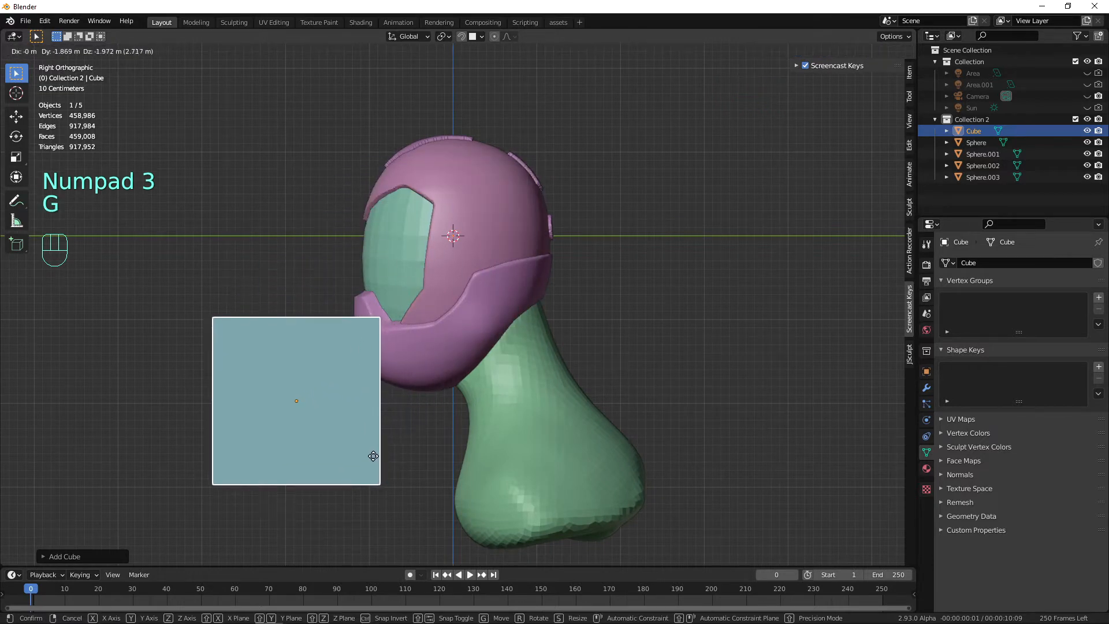
pyautogui.click(373, 449)
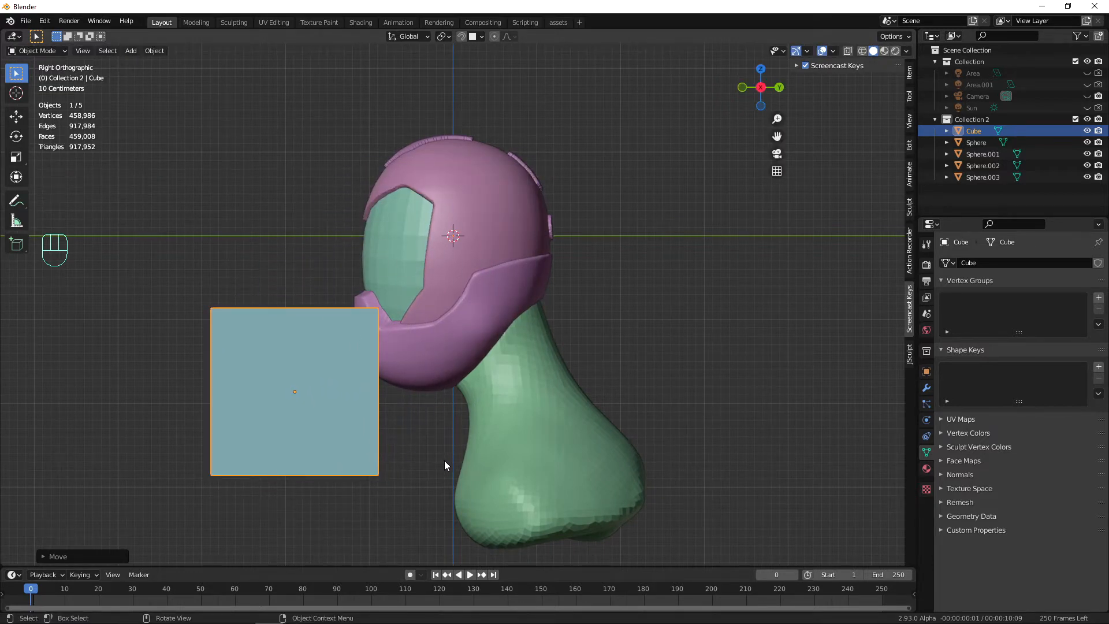
# Rotate the cube to match the jaw's tilt, scale it down and move it against the front of the jaw shell.
pyautogui.press('r')
pyautogui.click(502, 459)
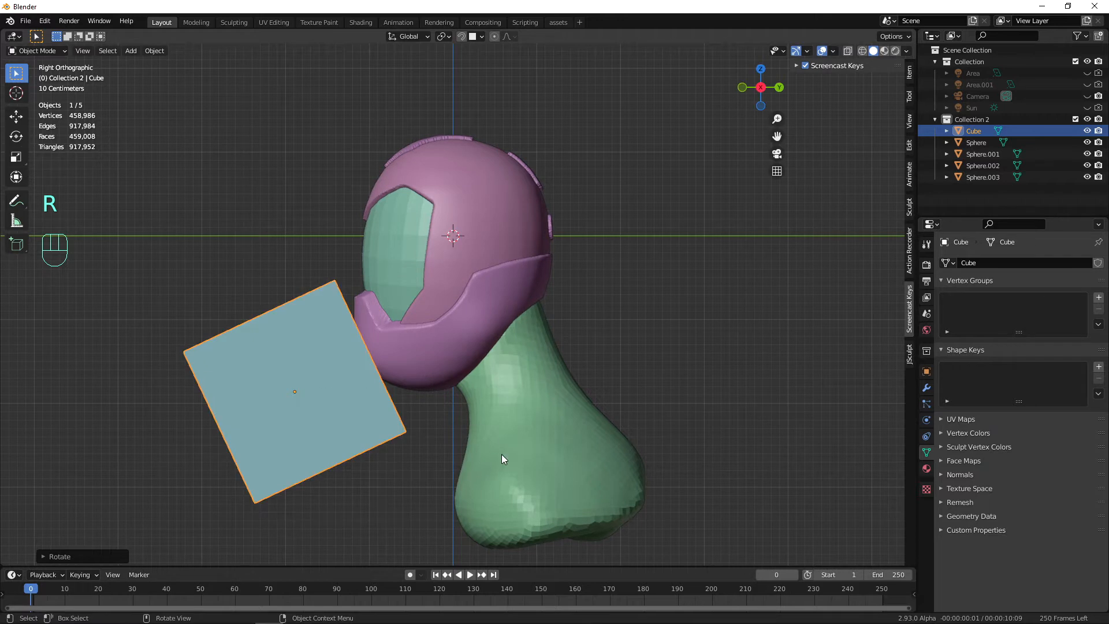
pyautogui.press('s')
pyautogui.click(405, 434)
pyautogui.press('g')
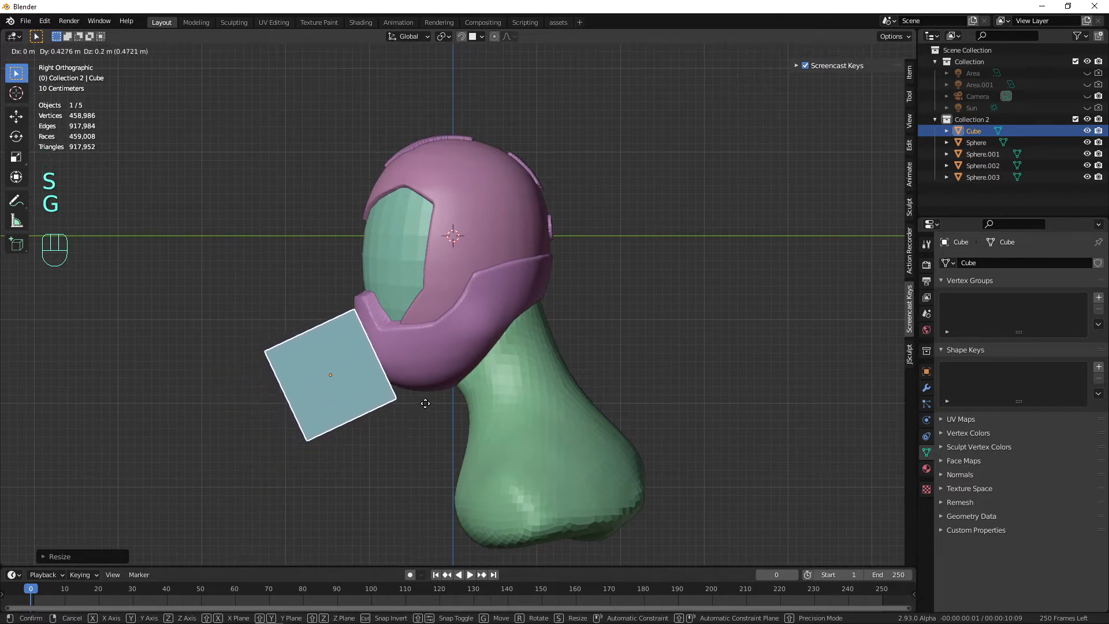
pyautogui.click(441, 392)
# Switch to the Sculpting workspace, display the wireframe and enable X-axis symmetry for the cube.
pyautogui.keyDown('alt'); pyautogui.moveTo(446, 404); pyautogui.dragTo(532, 379, button='middle'); pyautogui.keyUp('alt')
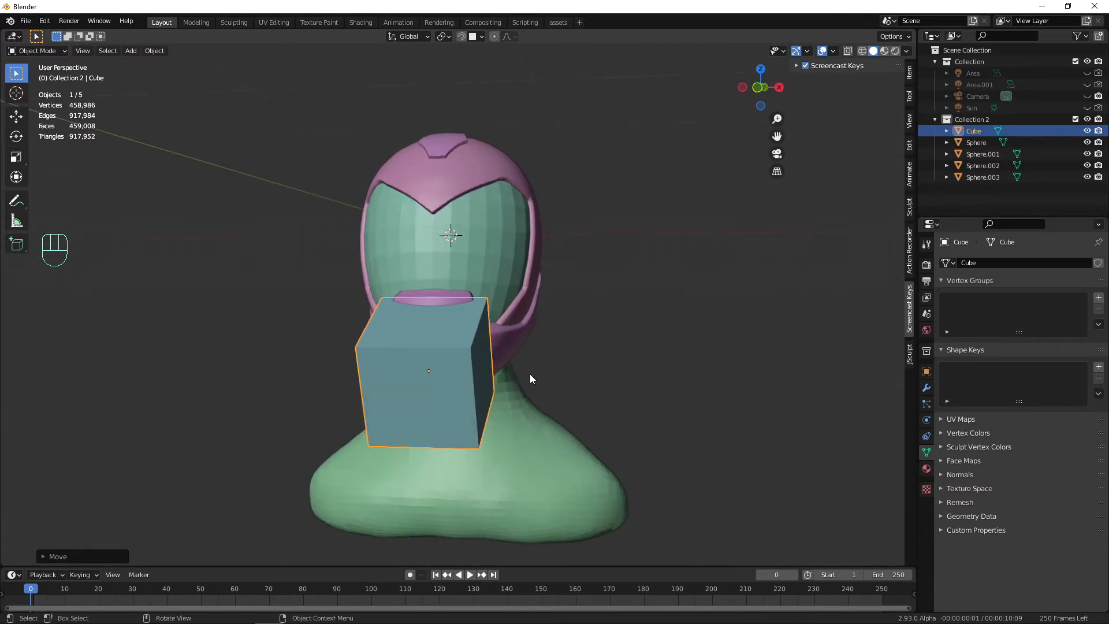
pyautogui.click(233, 22)
pyautogui.moveTo(515, 307)
pyautogui.keyDown('alt'); pyautogui.mouseDown(button='middle')
pyautogui.moveTo(544, 378)
pyautogui.moveTo(666, 424)
pyautogui.moveTo(532, 408)
pyautogui.mouseUp(button='middle'); pyautogui.keyUp('alt')
pyautogui.press('q')
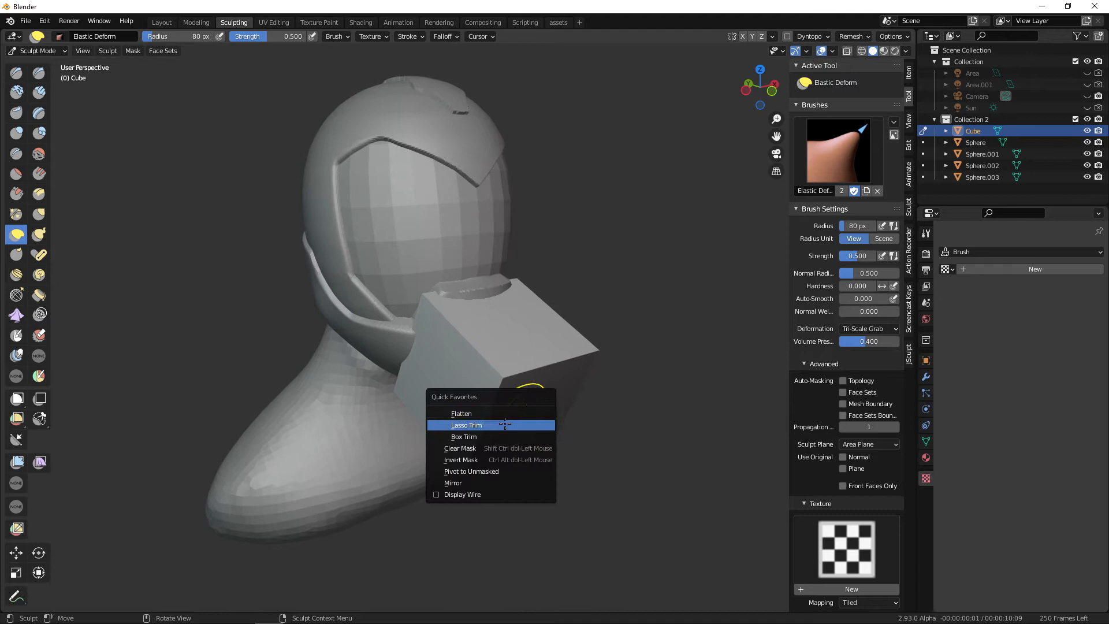
pyautogui.click(482, 494)
pyautogui.moveTo(533, 488)
pyautogui.mouseDown(button='middle')
pyautogui.moveTo(615, 484)
pyautogui.moveTo(557, 384)
pyautogui.moveTo(712, 56)
pyautogui.mouseUp(button='middle')
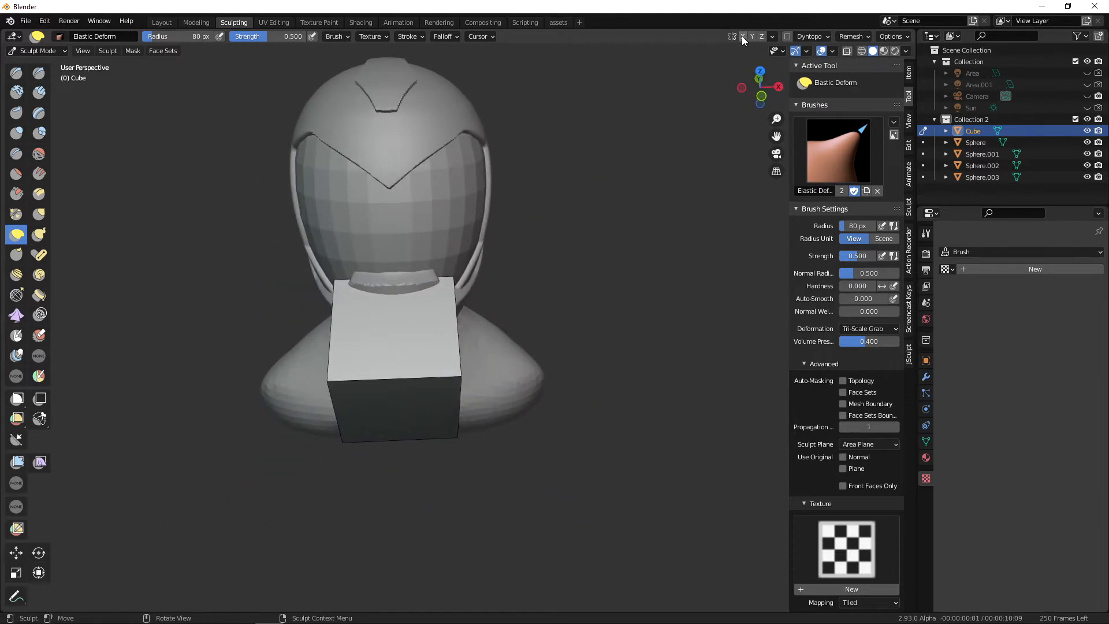
pyautogui.click(743, 35)
pyautogui.moveTo(664, 210)
pyautogui.mouseDown(button='middle')
pyautogui.moveTo(567, 364)
pyautogui.moveTo(682, 395)
pyautogui.moveTo(538, 412)
pyautogui.moveTo(538, 381)
pyautogui.moveTo(570, 381)
pyautogui.mouseUp(button='middle')
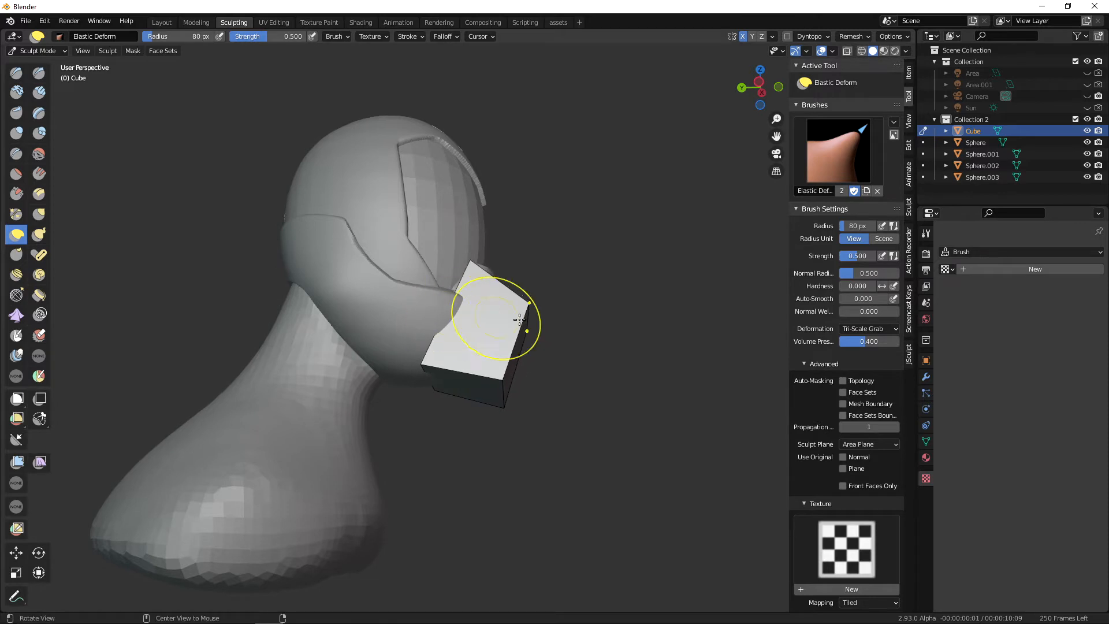
# Inspect the cube in isolation and voxel-remesh it at a 0.1 m voxel size.
pyautogui.moveTo(519, 319); pyautogui.dragTo(459, 327, button='middle')
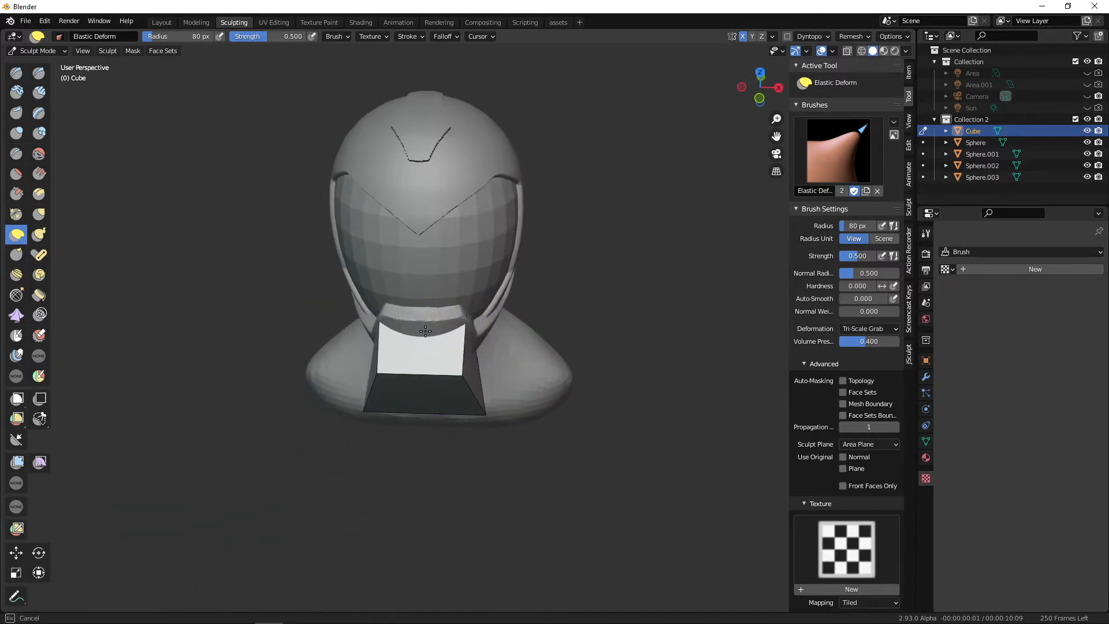
pyautogui.keyDown('alt'); pyautogui.moveTo(442, 335); pyautogui.dragTo(590, 398); pyautogui.keyUp('alt')
pyautogui.scroll(3, 590, 410)
pyautogui.moveTo(590, 409); pyautogui.dragTo(545, 421, button='middle')
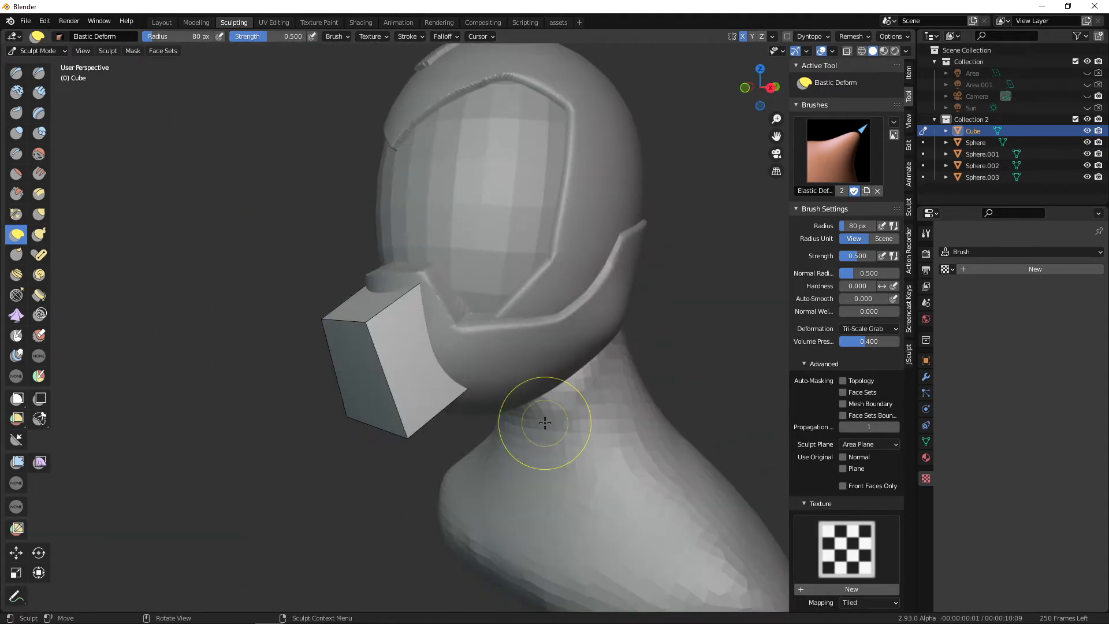
pyautogui.press('KP_Divide')
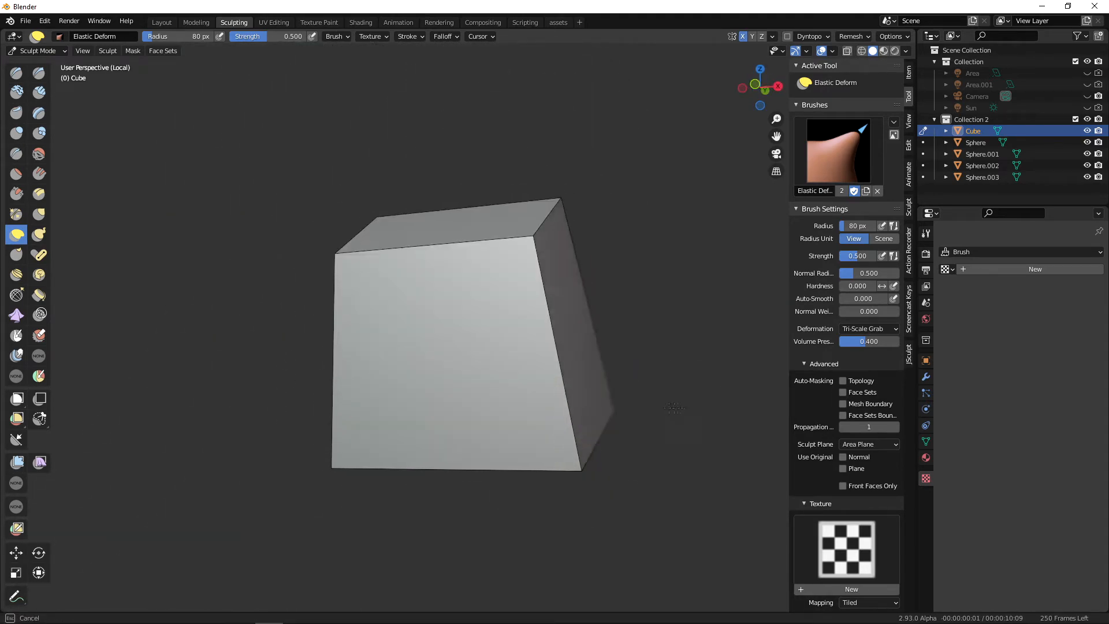
pyautogui.moveTo(675, 408)
pyautogui.mouseDown(button='middle')
pyautogui.moveTo(693, 412)
pyautogui.moveTo(541, 413)
pyautogui.moveTo(715, 368)
pyautogui.moveTo(541, 331)
pyautogui.moveTo(564, 339)
pyautogui.moveTo(572, 378)
pyautogui.mouseUp(button='middle')
pyautogui.press('KP_Divide')
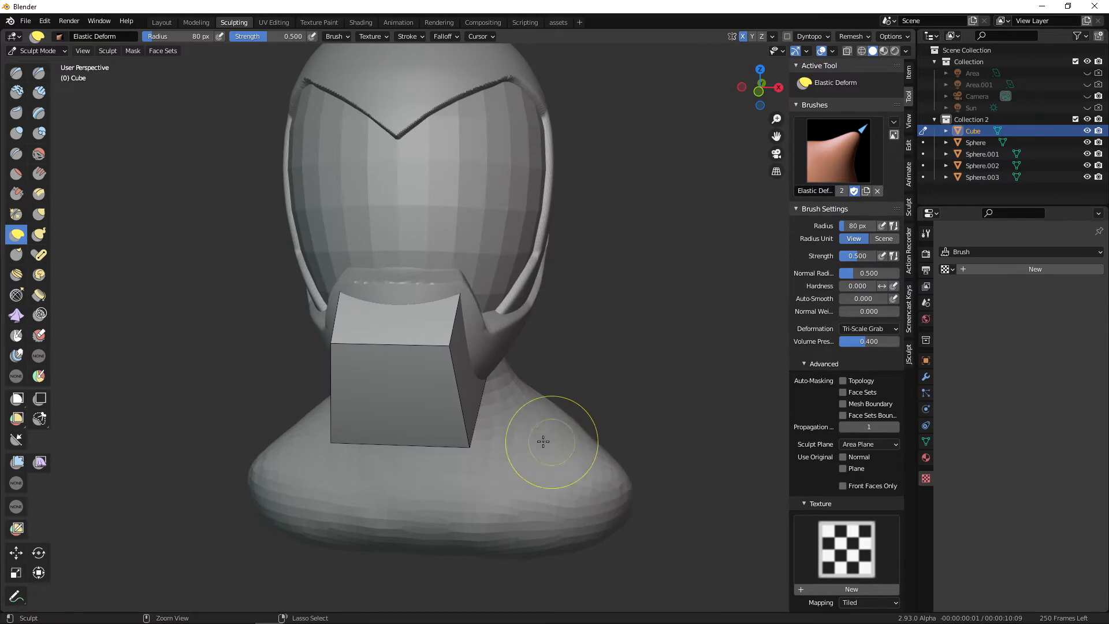
pyautogui.click(870, 37)
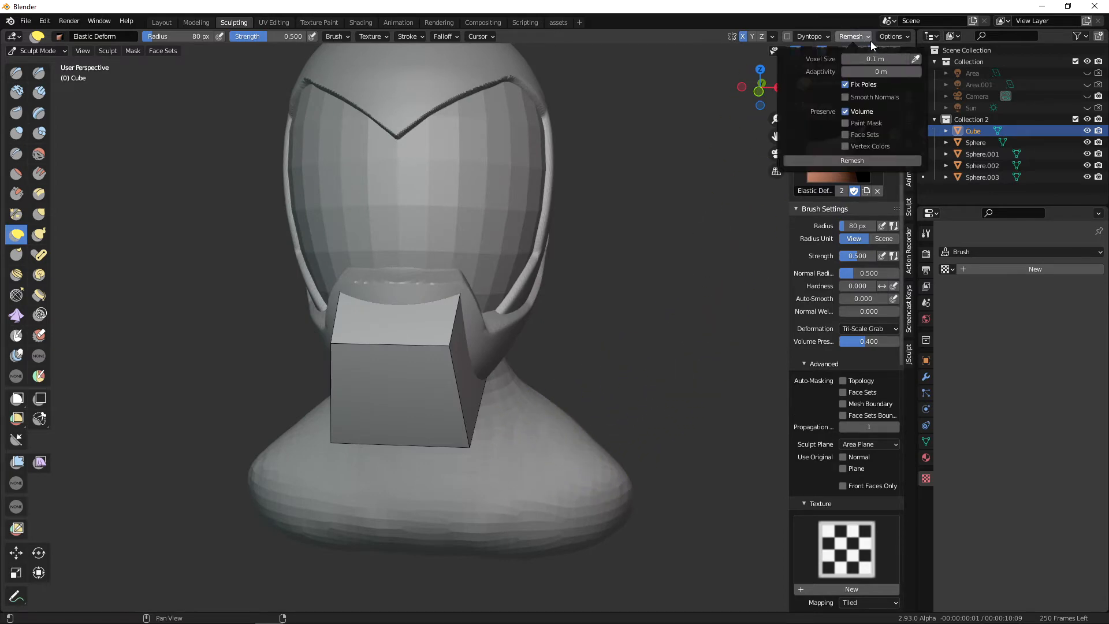
pyautogui.hotkey('ctrl', 'r')
pyautogui.moveTo(567, 435)
pyautogui.mouseDown(button='middle')
pyautogui.moveTo(607, 440)
pyautogui.moveTo(427, 348)
pyautogui.mouseUp(button='middle')
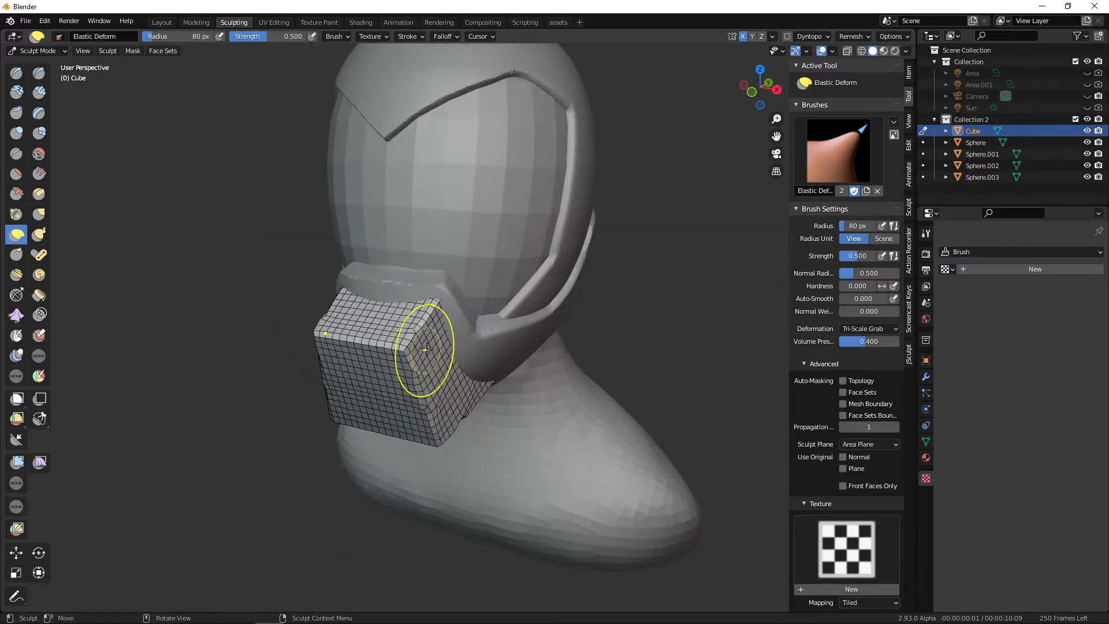
# Reduce the Elastic Deform radius to 48 px and pull the cube's corners and edges to fit the jaw.
pyautogui.press('f')
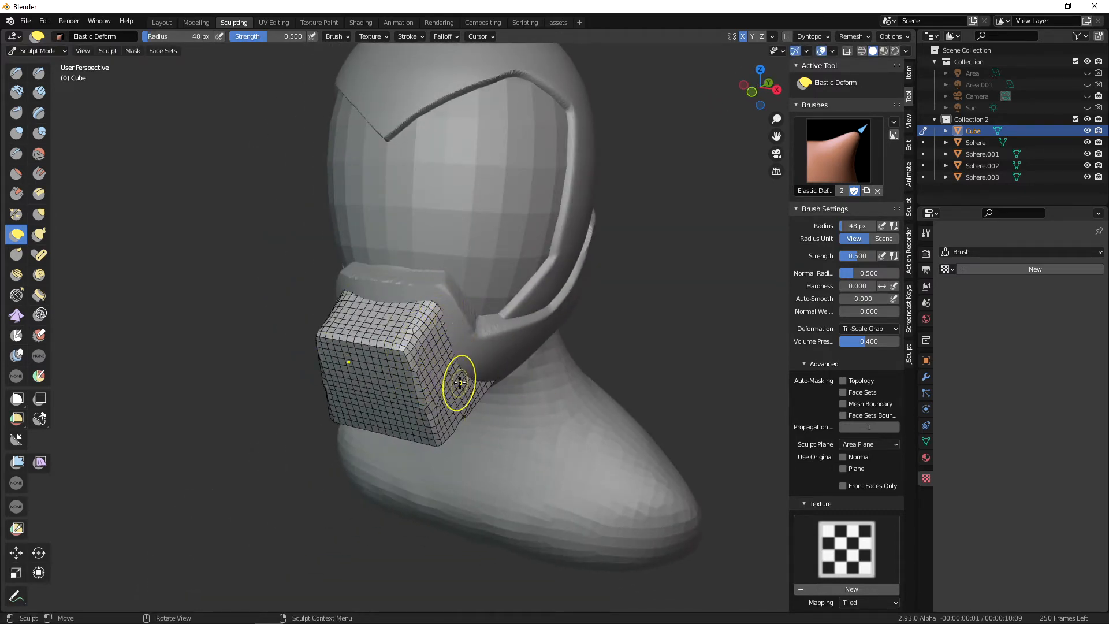
pyautogui.click(455, 383)
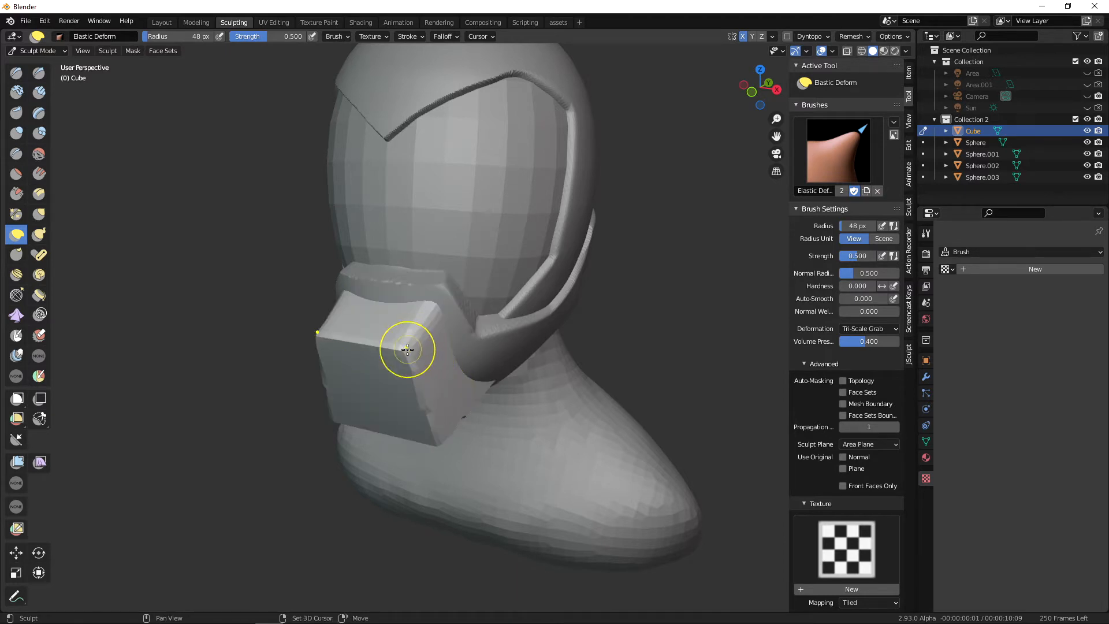
pyautogui.moveTo(445, 286); pyautogui.dragTo(425, 317, button='middle')
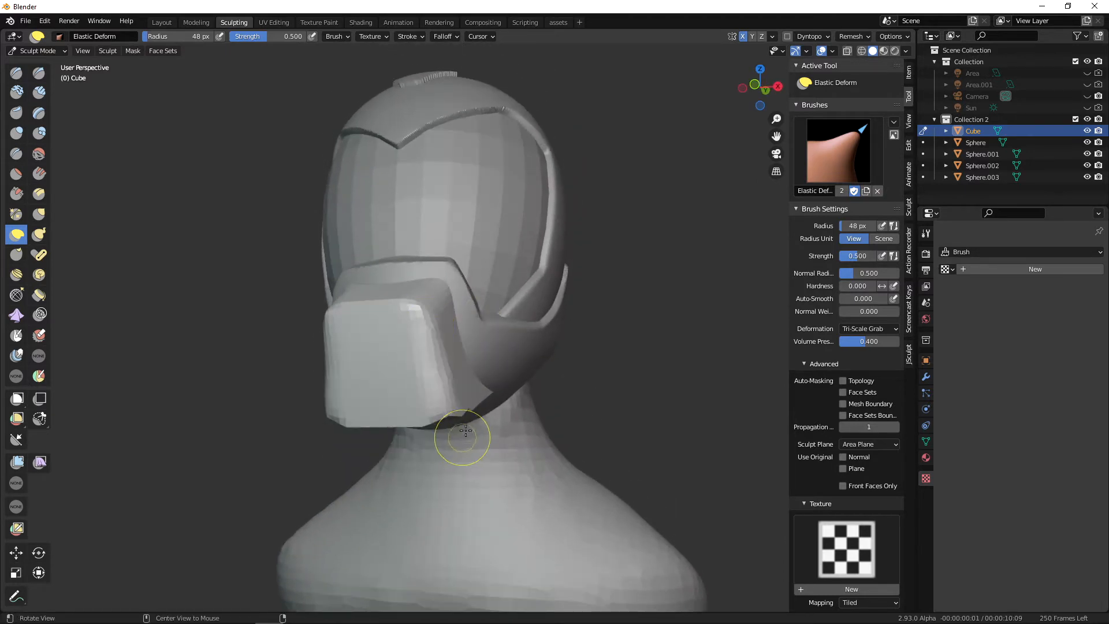
pyautogui.moveTo(465, 431); pyautogui.dragTo(439, 359, button='middle')
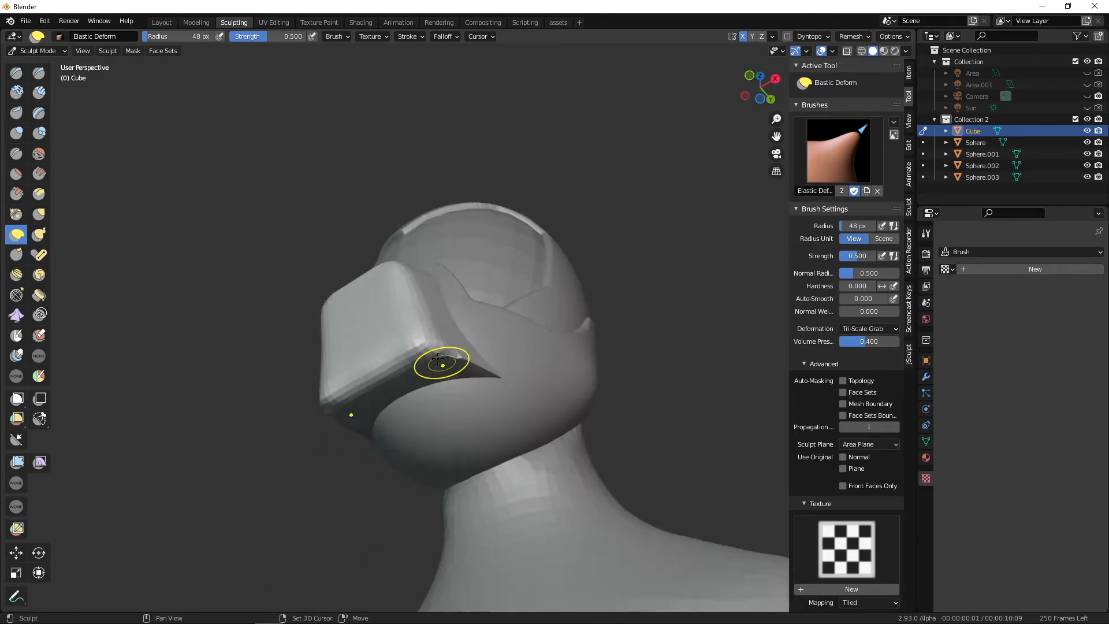
# Enlarge the Elastic Deform radius to 79 px and refine the mouthpiece block's overall shape on the jaw.
pyautogui.moveTo(532, 372)
pyautogui.mouseDown(button='middle')
pyautogui.moveTo(476, 410)
pyautogui.moveTo(506, 383)
pyautogui.moveTo(517, 395)
pyautogui.moveTo(567, 363)
pyautogui.mouseUp(button='middle')
pyautogui.press('f')
pyautogui.click(556, 376)
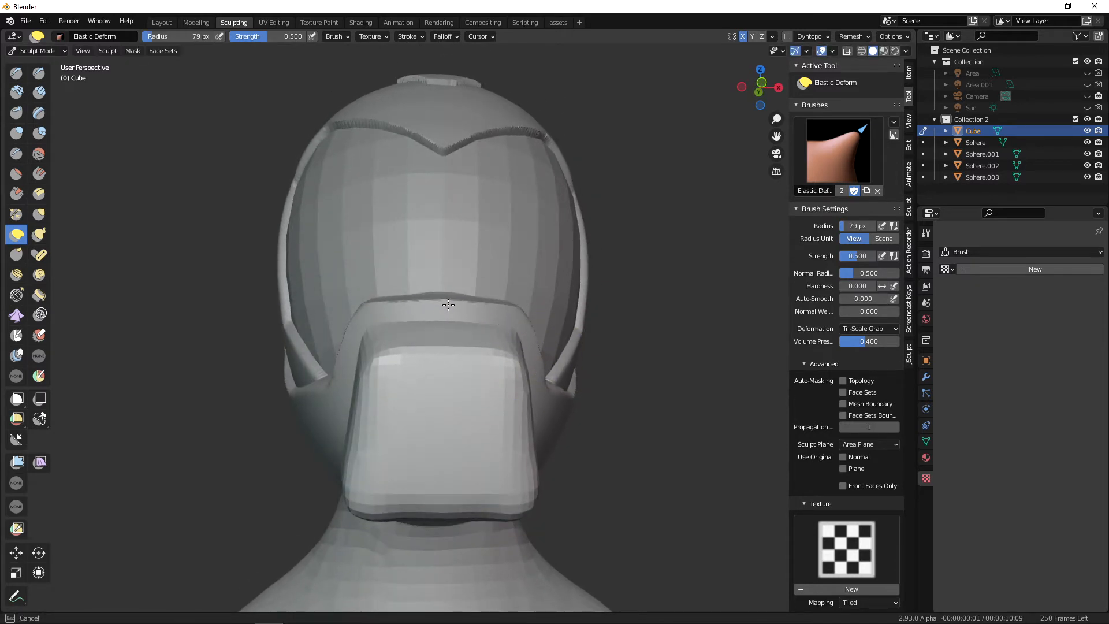
pyautogui.moveTo(448, 294)
pyautogui.mouseDown(button='middle')
pyautogui.moveTo(507, 301)
pyautogui.moveTo(471, 317)
pyautogui.moveTo(491, 383)
pyautogui.moveTo(507, 416)
pyautogui.moveTo(548, 416)
pyautogui.moveTo(467, 428)
pyautogui.moveTo(527, 484)
pyautogui.moveTo(507, 479)
pyautogui.moveTo(670, 513)
pyautogui.moveTo(659, 515)
pyautogui.moveTo(610, 445)
pyautogui.moveTo(583, 497)
pyautogui.moveTo(569, 473)
pyautogui.mouseUp(button='middle')
pyautogui.scroll(-3, 659, 515)
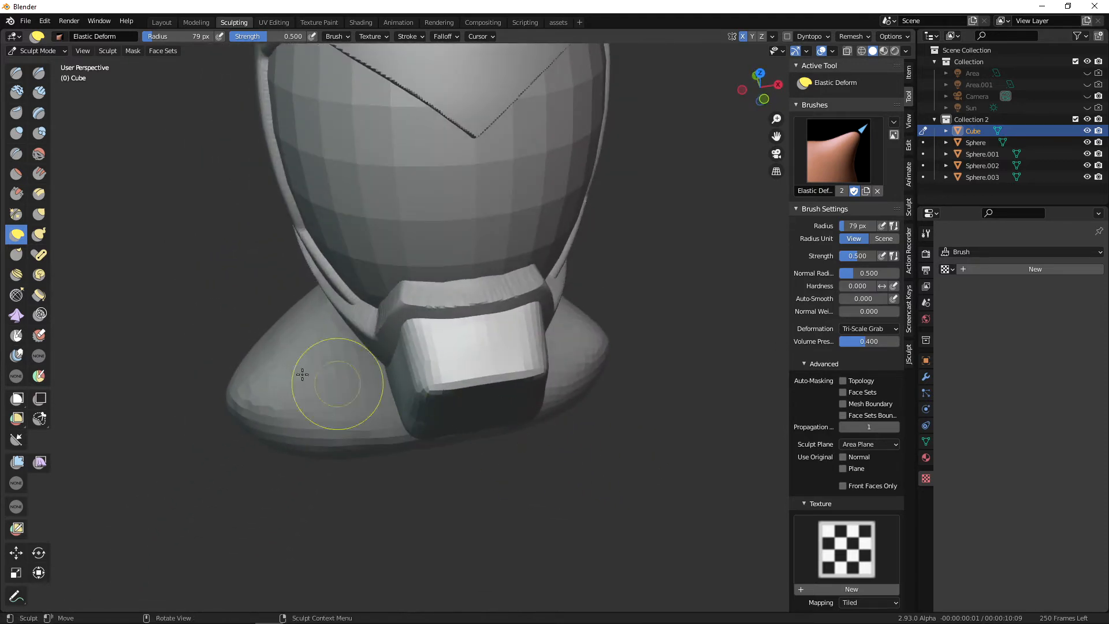
# Try to cut off the front of the mouthpiece block with Box Trim in a side view.
pyautogui.click(40, 420)
pyautogui.moveTo(42, 424); pyautogui.dragTo(80, 426)
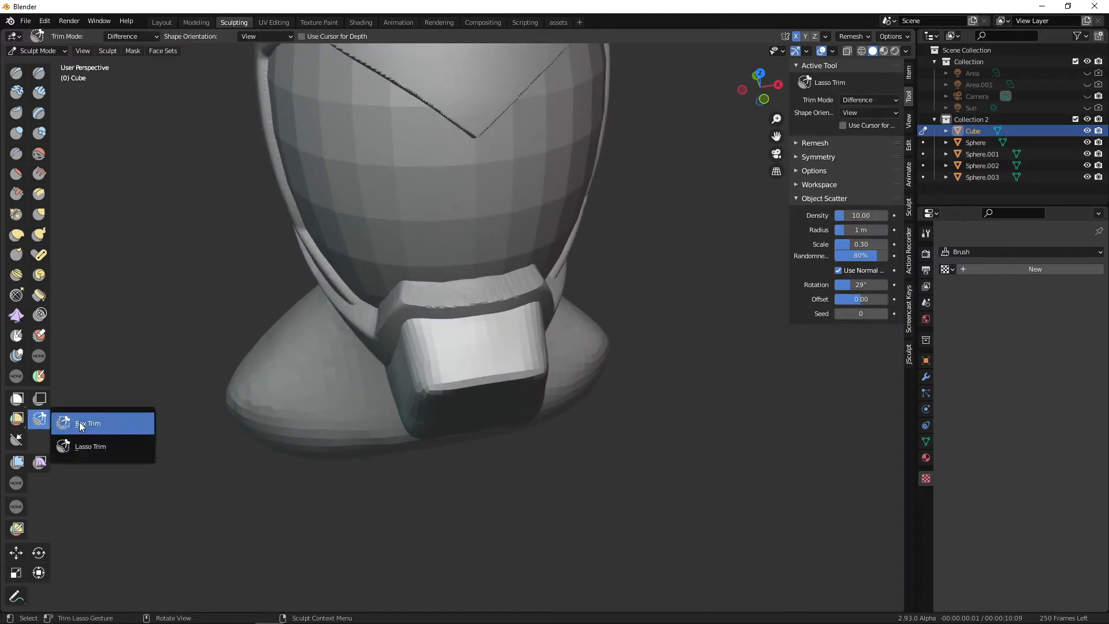
pyautogui.click(95, 424)
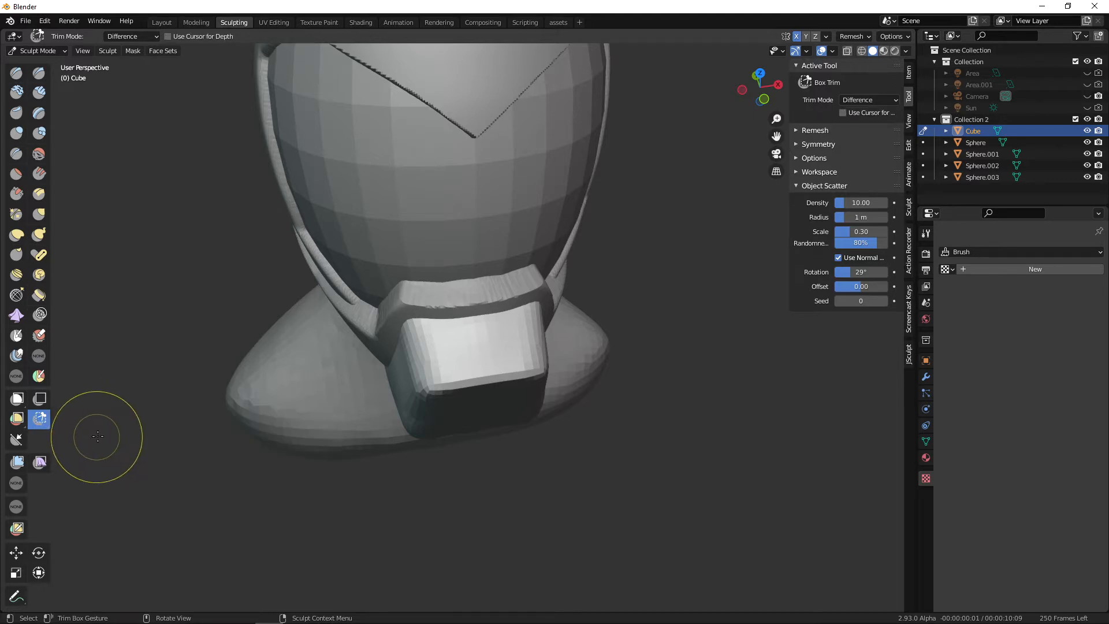
pyautogui.moveTo(508, 395)
pyautogui.mouseDown(button='middle')
pyautogui.moveTo(646, 340)
pyautogui.moveTo(594, 324)
pyautogui.mouseUp(button='middle')
pyautogui.moveTo(669, 258); pyautogui.dragTo(521, 493)
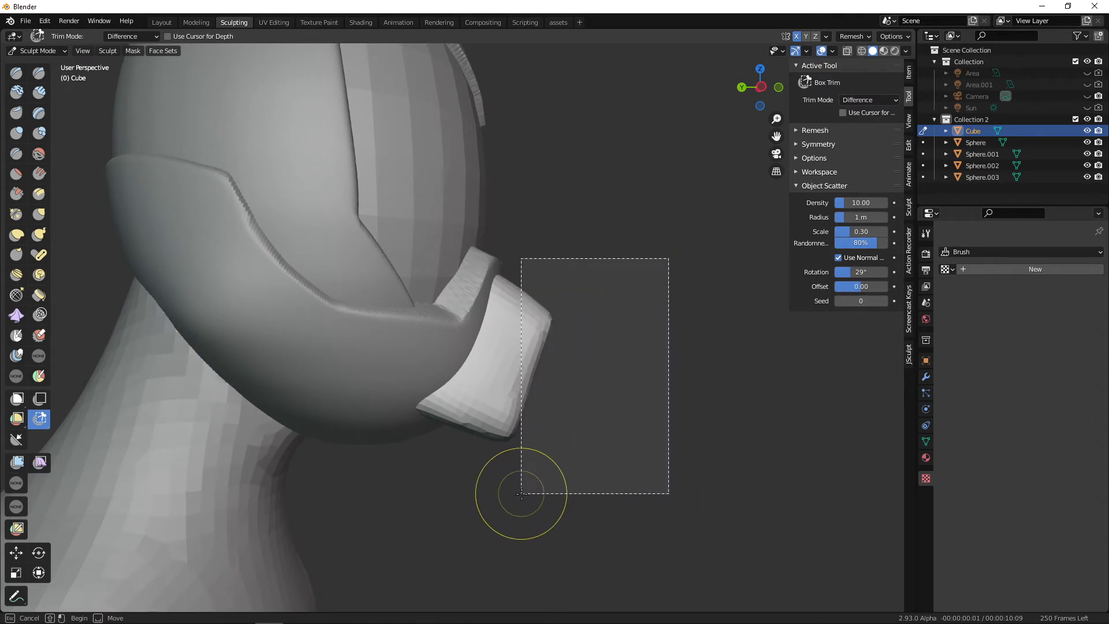
pyautogui.moveTo(662, 459); pyautogui.dragTo(664, 459)
pyautogui.moveTo(693, 453); pyautogui.dragTo(540, 453, button='middle')
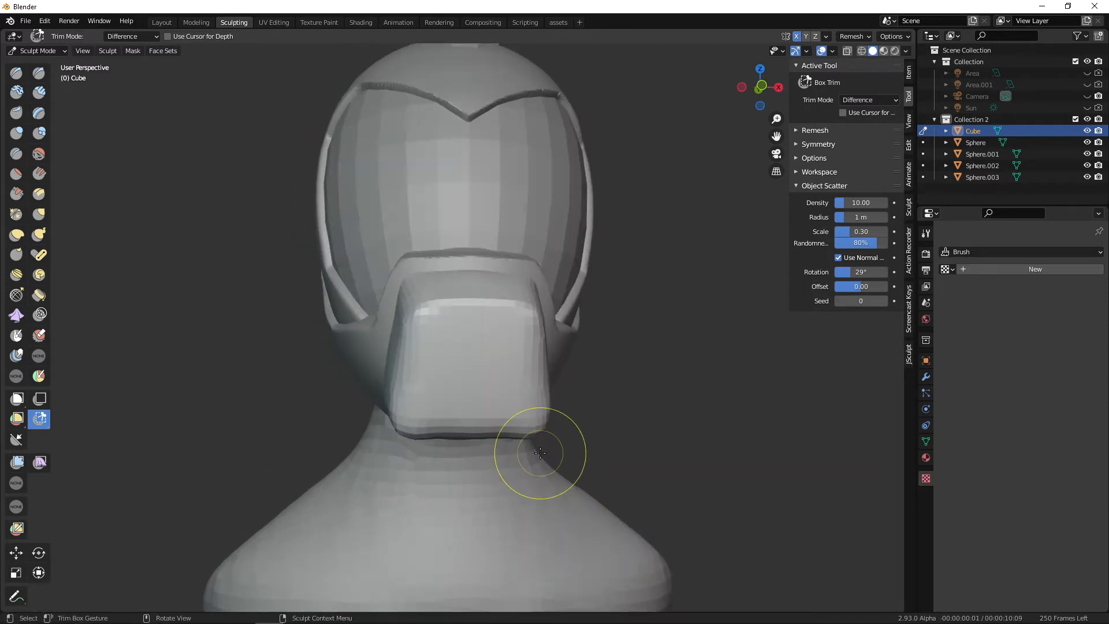
# Flatten the sloping front of the mouthpiece block with Line Project in the right orthographic view.
pyautogui.click(17, 441)
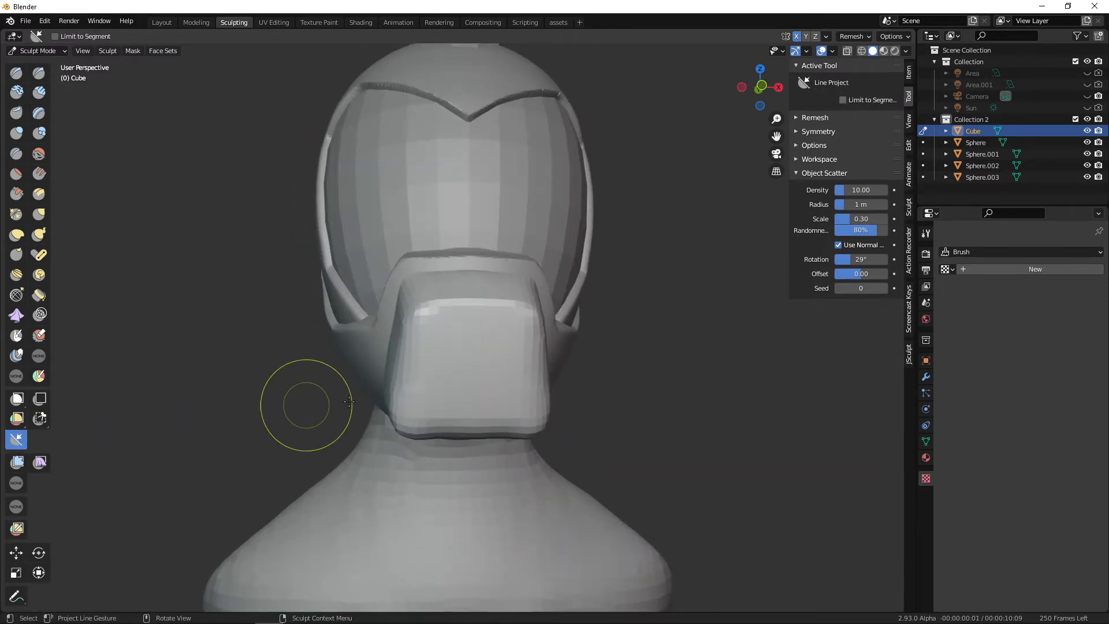
pyautogui.moveTo(319, 425); pyautogui.dragTo(677, 382, button='middle')
pyautogui.press('KP_3')
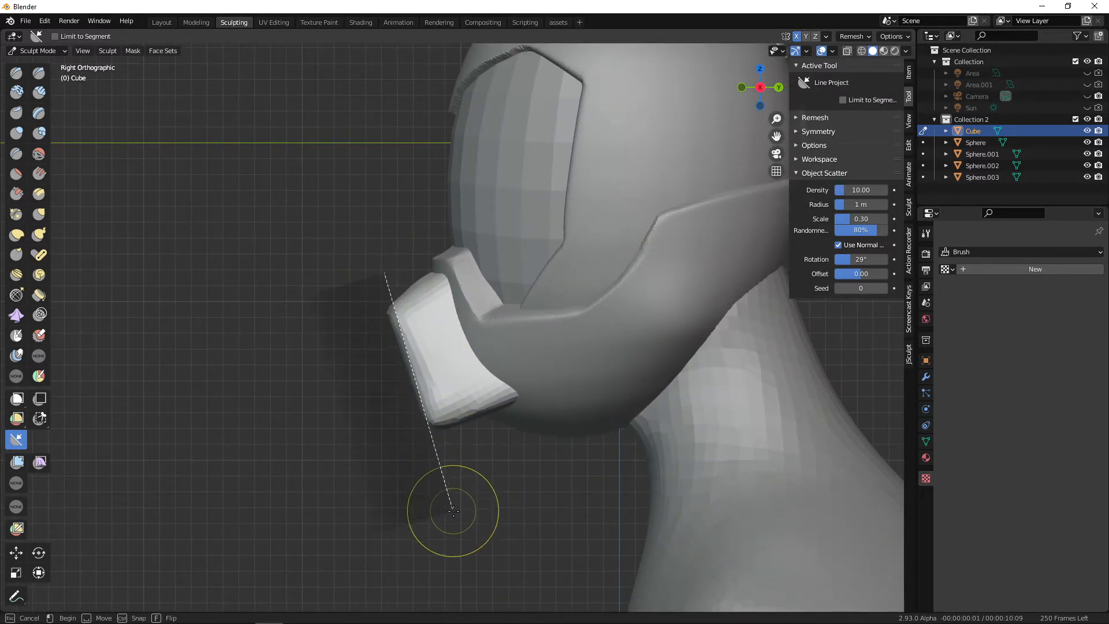
pyautogui.moveTo(453, 510); pyautogui.dragTo(455, 527)
pyautogui.moveTo(582, 483)
pyautogui.mouseDown()
pyautogui.moveTo(677, 474)
pyautogui.moveTo(739, 441)
pyautogui.mouseUp()
# Bevel the mouthpiece block's side edges and upper corners with further Line Project cuts.
pyautogui.moveTo(739, 441)
pyautogui.mouseDown(button='middle')
pyautogui.moveTo(559, 446)
pyautogui.moveTo(601, 459)
pyautogui.moveTo(637, 513)
pyautogui.moveTo(669, 378)
pyautogui.moveTo(700, 394)
pyautogui.moveTo(665, 351)
pyautogui.moveTo(699, 337)
pyautogui.mouseUp(button='middle')
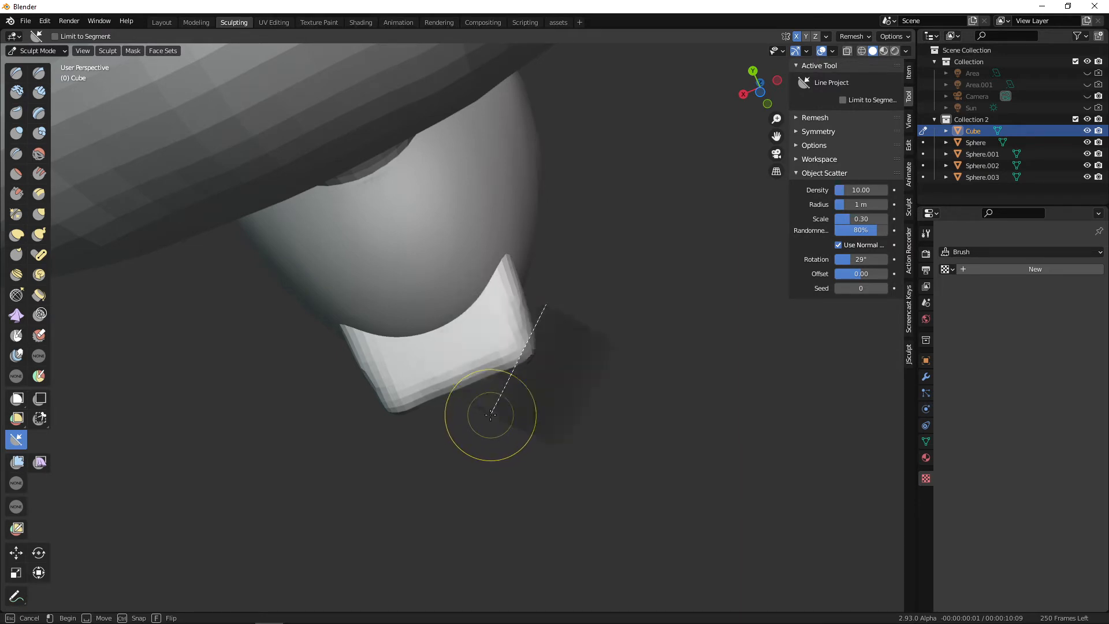
pyautogui.keyDown('alt'); pyautogui.moveTo(620, 411); pyautogui.dragTo(525, 360); pyautogui.keyUp('alt')
pyautogui.moveTo(531, 332); pyautogui.dragTo(573, 327, button='middle')
pyautogui.moveTo(438, 281); pyautogui.dragTo(445, 271, button='middle')
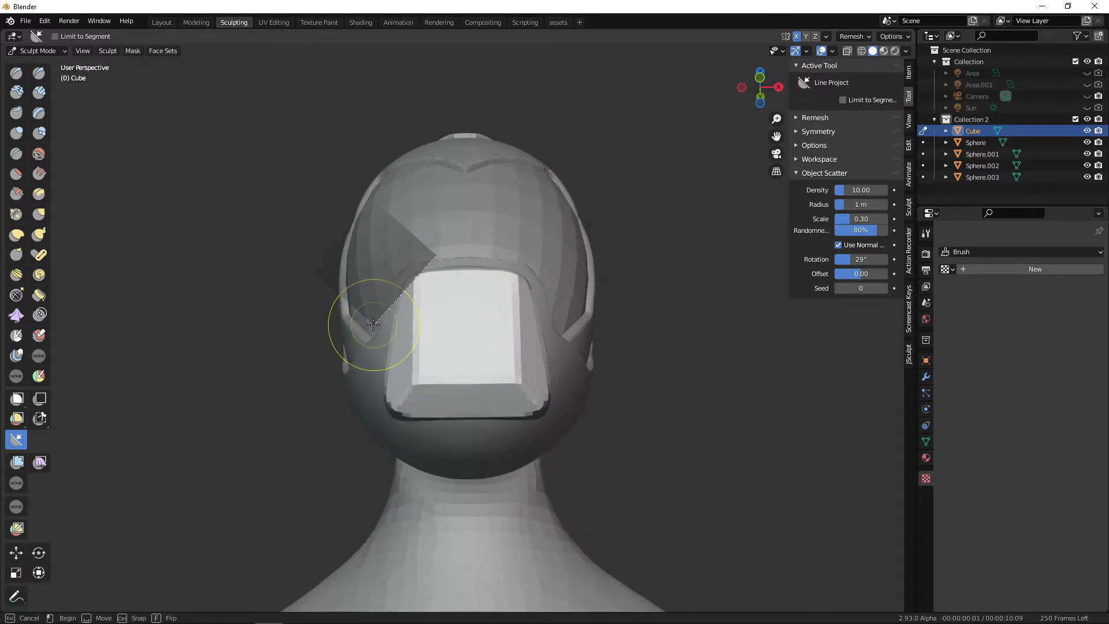
pyautogui.moveTo(434, 329)
pyautogui.mouseDown(button='middle')
pyautogui.moveTo(540, 407)
pyautogui.moveTo(581, 401)
pyautogui.moveTo(557, 364)
pyautogui.moveTo(639, 383)
pyautogui.moveTo(639, 366)
pyautogui.moveTo(543, 383)
pyautogui.moveTo(603, 393)
pyautogui.moveTo(572, 374)
pyautogui.mouseUp(button='middle')
# Switch sculpting to the jaw shell, Sphere.002, and mask a small patch beside the mouthpiece with a 22 px Mask brush.
pyautogui.press('d')
pyautogui.press('m')
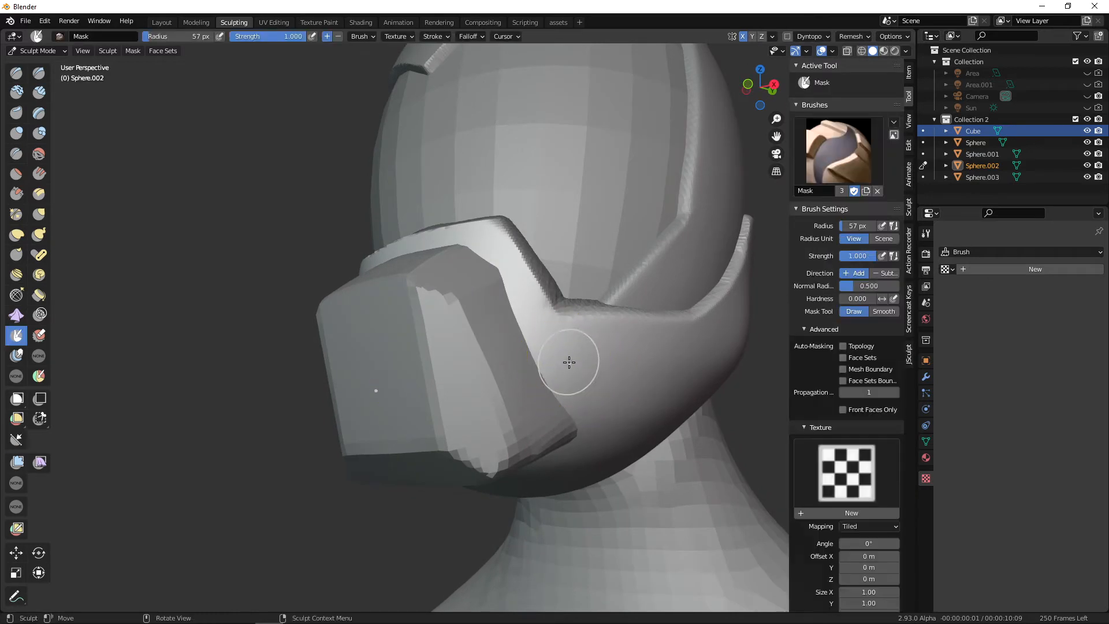
pyautogui.click(553, 370)
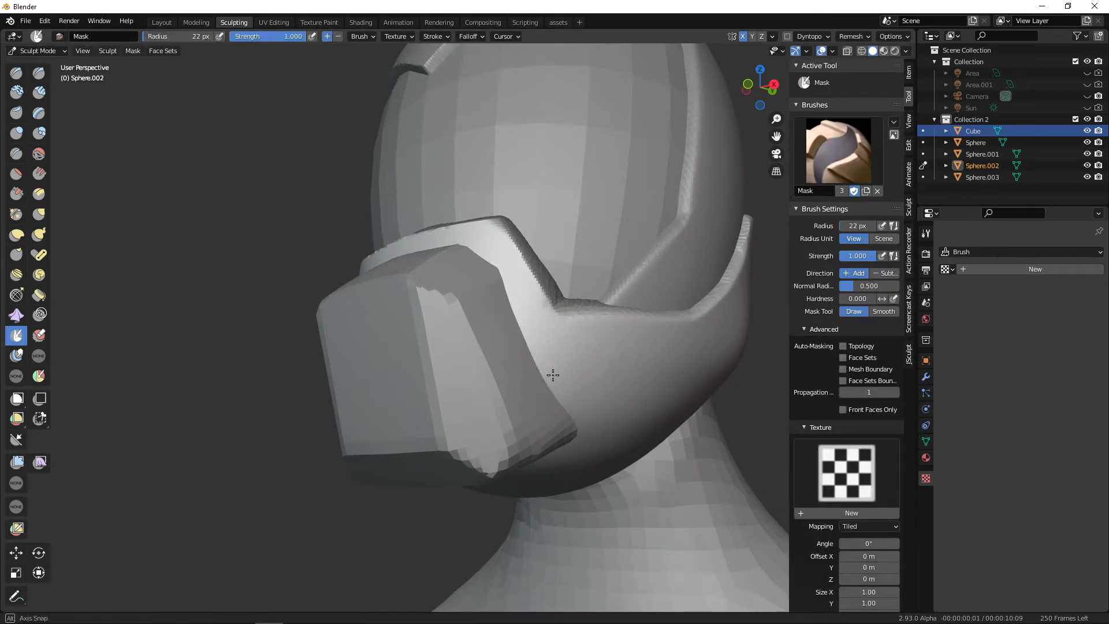
pyautogui.moveTo(553, 370); pyautogui.dragTo(527, 344, button='middle')
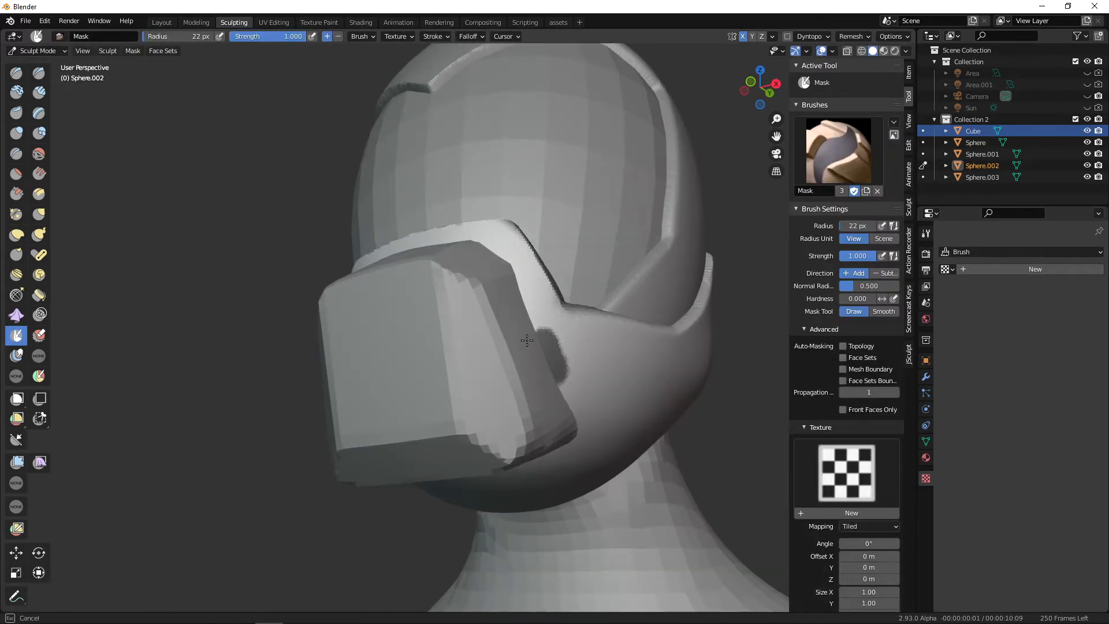
pyautogui.moveTo(560, 381); pyautogui.dragTo(81, 263, button='middle')
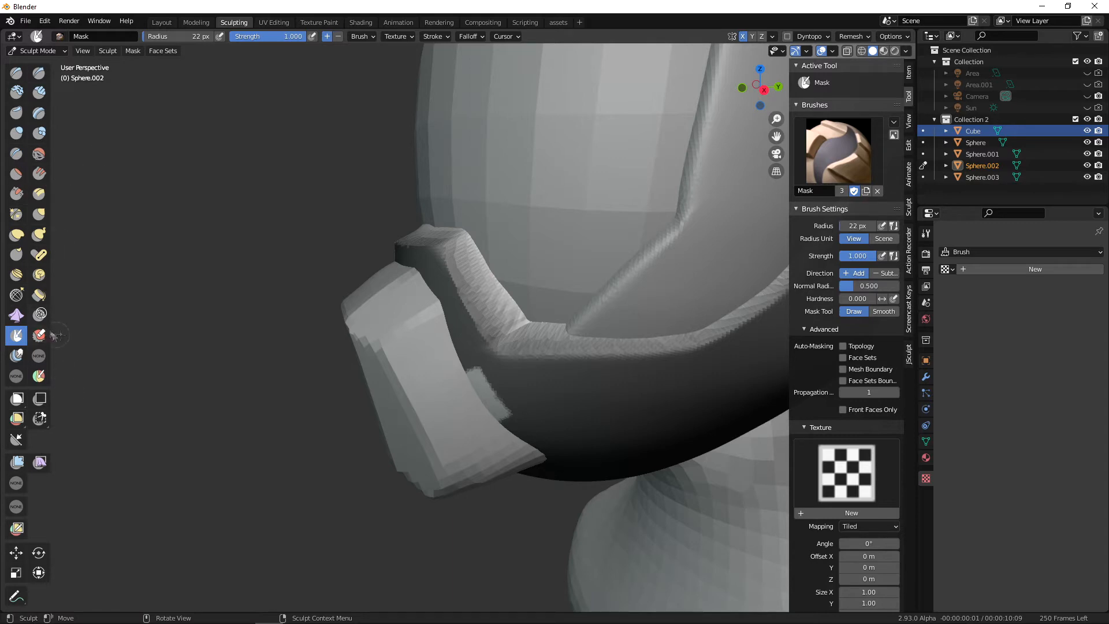
pyautogui.moveTo(610, 438); pyautogui.dragTo(225, 115, button='middle')
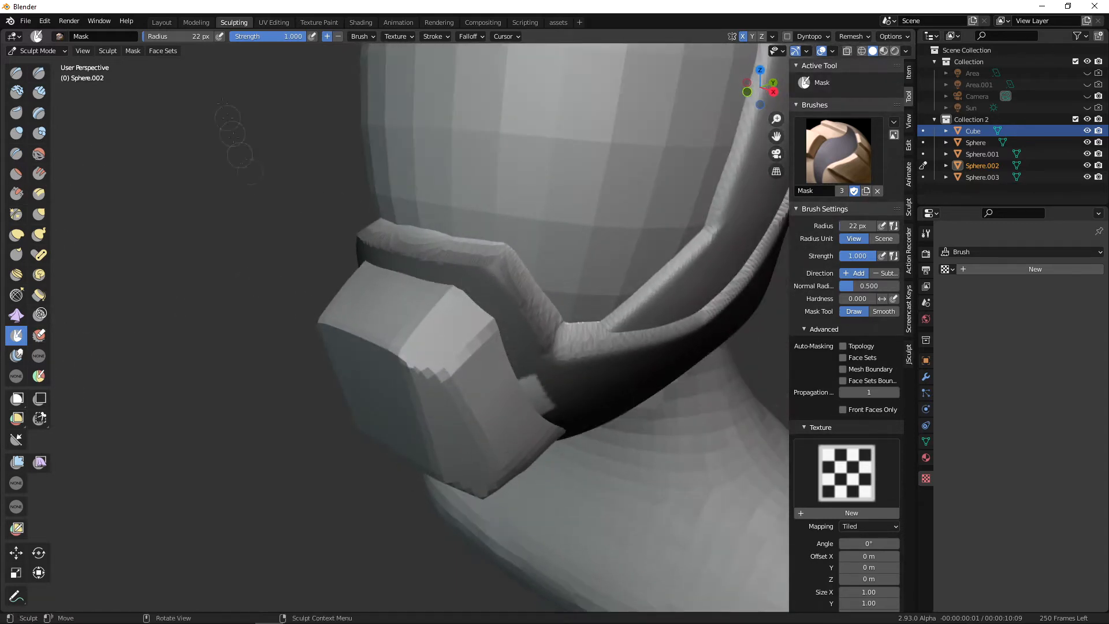
# Try the Inflate mesh filter on the jaw shell's masked patch, clear the mask and undo the last stroke.
pyautogui.click(16, 464)
pyautogui.moveTo(525, 397); pyautogui.dragTo(682, 459, button='middle')
pyautogui.hotkey('ctrl', 'i')
pyautogui.scroll(-2, 624, 498)
pyautogui.press('KP_Divide')
pyautogui.hotkey('alt', 'm')
pyautogui.press('KP_Divide')
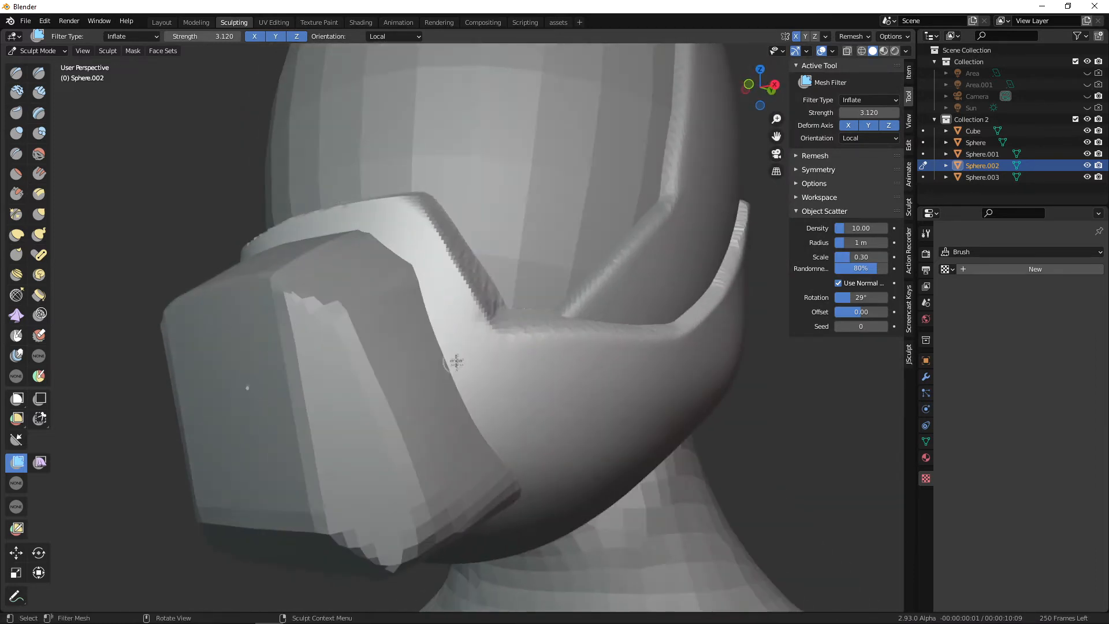
pyautogui.moveTo(462, 385); pyautogui.dragTo(490, 439)
pyautogui.hotkey('ctrl', 'z')
# Repaint the mask patch on the jaw shell beside the mouthpiece and invert it so only the patch is editable.
pyautogui.press('m')
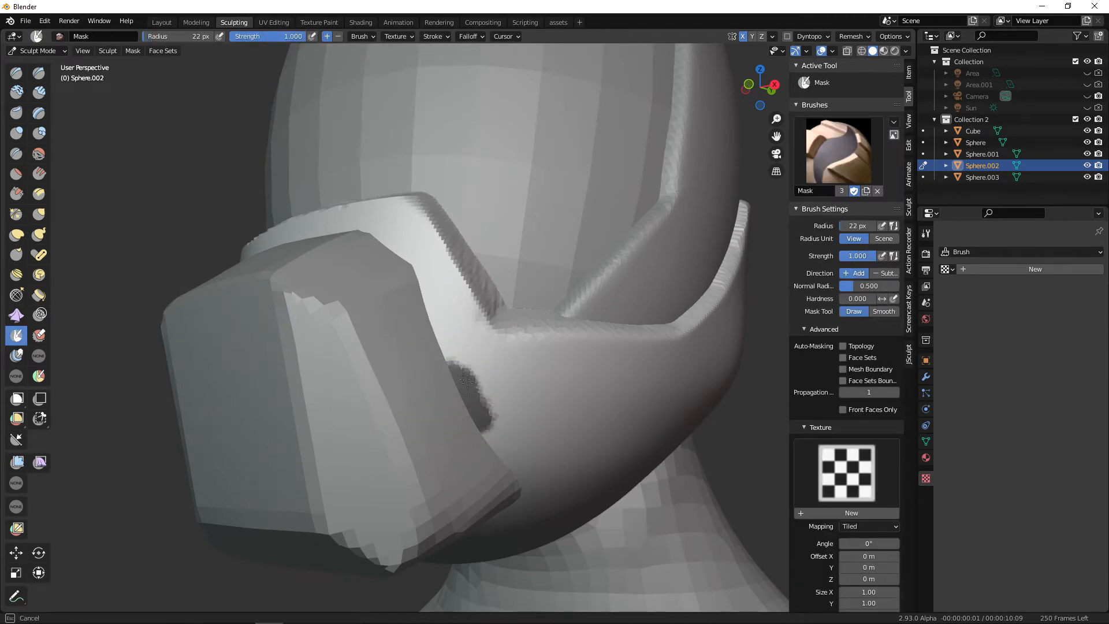
pyautogui.moveTo(519, 388)
pyautogui.mouseDown(button='middle')
pyautogui.moveTo(526, 436)
pyautogui.moveTo(579, 491)
pyautogui.moveTo(597, 456)
pyautogui.moveTo(502, 423)
pyautogui.moveTo(468, 460)
pyautogui.moveTo(532, 398)
pyautogui.moveTo(520, 416)
pyautogui.mouseUp(button='middle')
pyautogui.hotkey('ctrl', 'i')
pyautogui.hotkey('shift', 'space')
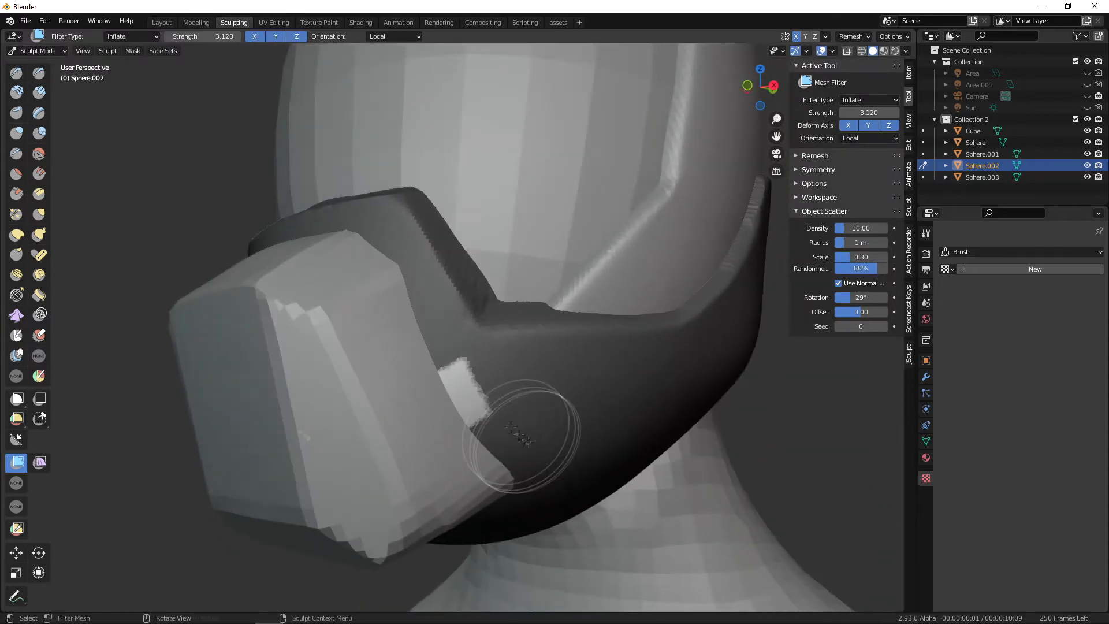
# Isolate the jaw shell and refine the unmasked patch into a clean tilted rectangle with a 20 px Mask brush, erasing surplus mask.
pyautogui.press('m')
pyautogui.press('KP_Divide')
pyautogui.press('g')
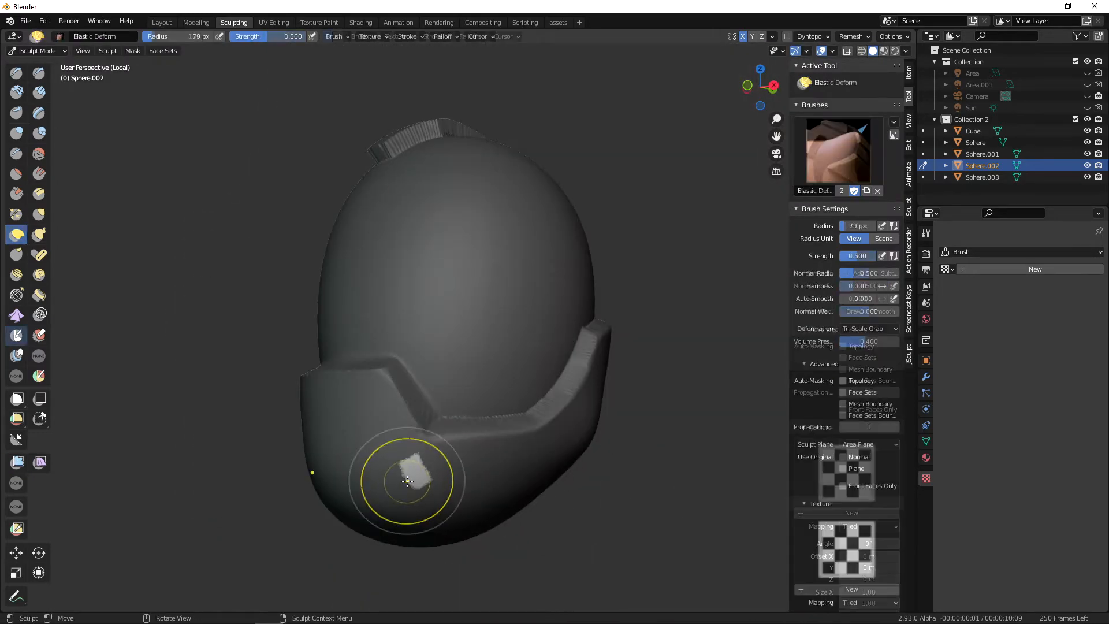
pyautogui.press('m')
pyautogui.press('f')
pyautogui.click(364, 495)
pyautogui.keyDown('shift'); pyautogui.moveTo(384, 500); pyautogui.dragTo(435, 363, button='middle'); pyautogui.keyUp('shift')
pyautogui.scroll(4, 435, 363)
pyautogui.keyDown('ctrl'); pyautogui.moveTo(462, 322); pyautogui.dragTo(436, 345); pyautogui.keyUp('ctrl')
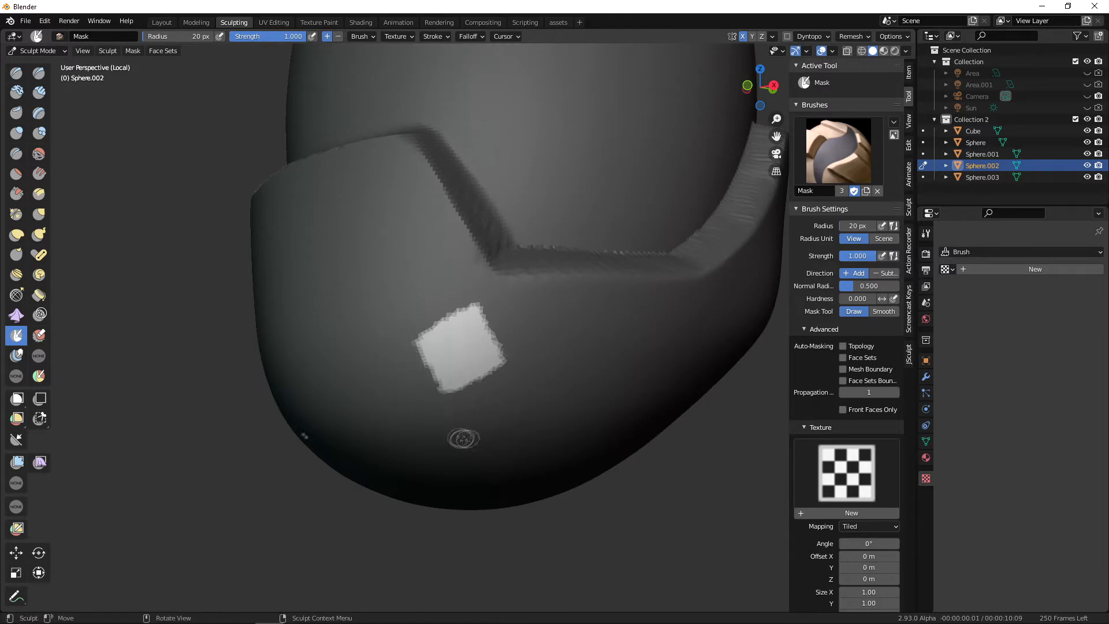
pyautogui.press('KP_Divide')
# Raise the unmasked patch on the jaw shell beside the mouthpiece with the Inflate mesh filter.
pyautogui.click(18, 466)
pyautogui.moveTo(484, 363); pyautogui.dragTo(505, 362, button='middle')
pyautogui.moveTo(644, 321); pyautogui.dragTo(670, 487, button='middle')
pyautogui.keyDown('shift'); pyautogui.moveTo(616, 453); pyautogui.dragTo(626, 422, button='middle'); pyautogui.keyUp('shift')
pyautogui.moveTo(625, 421); pyautogui.dragTo(623, 460, button='middle')
pyautogui.scroll(4, 607, 443)
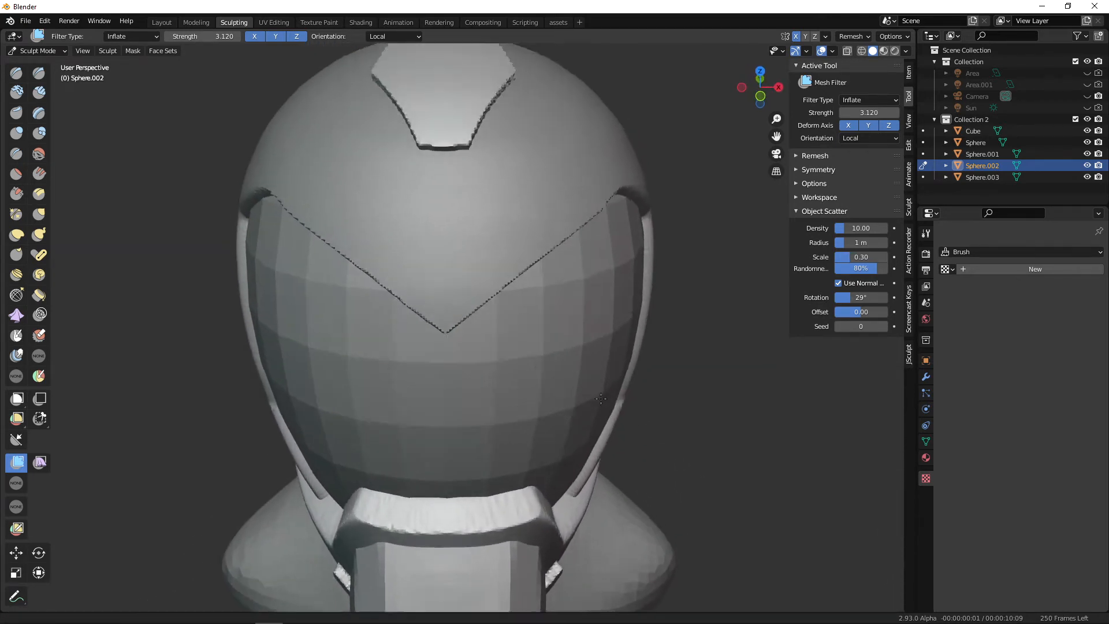
# In the Layout workspace, add a cylinder mesh and scale it down to about a quarter of its size.
pyautogui.click(163, 23)
pyautogui.keyDown('alt'); pyautogui.moveTo(512, 275); pyautogui.dragTo(556, 337, button='middle'); pyautogui.keyUp('alt')
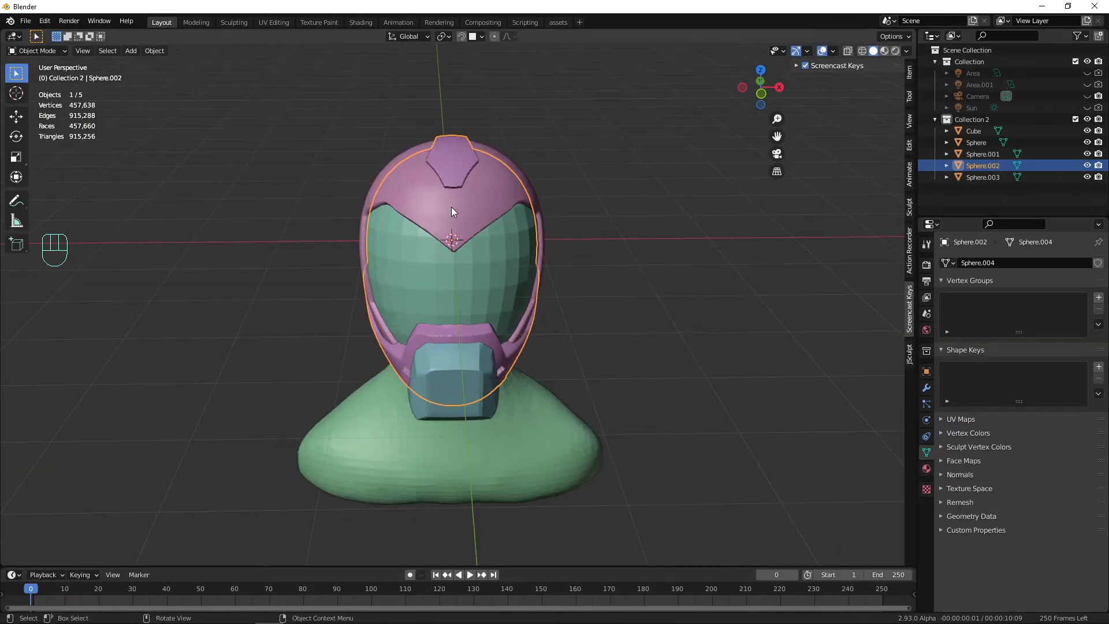
pyautogui.hotkey('shift', 'a')
pyautogui.moveTo(550, 341)
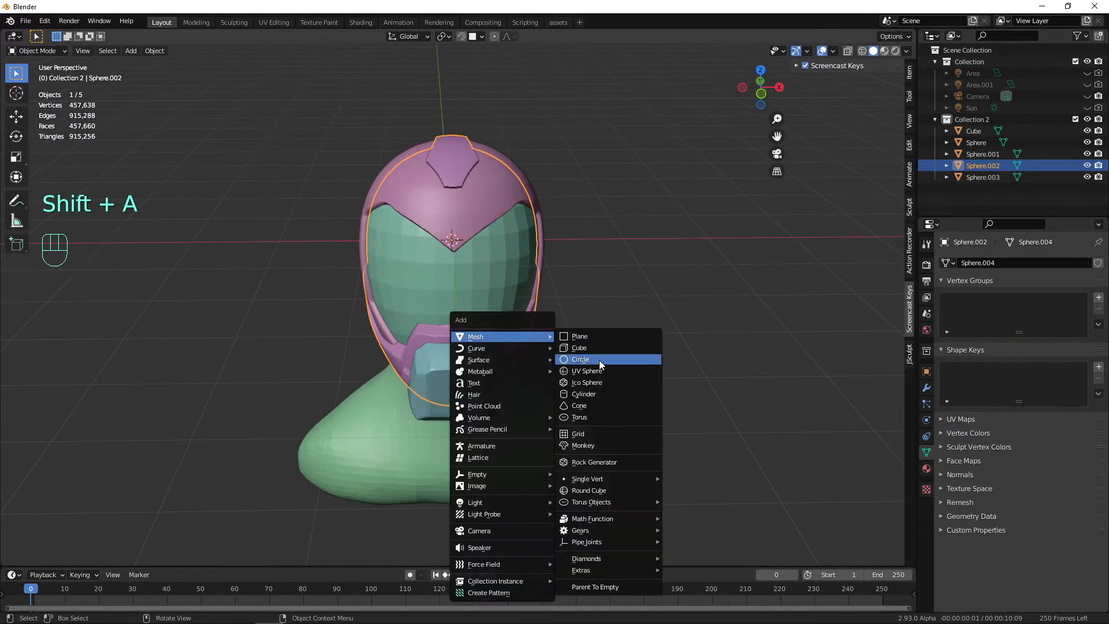
pyautogui.click(600, 395)
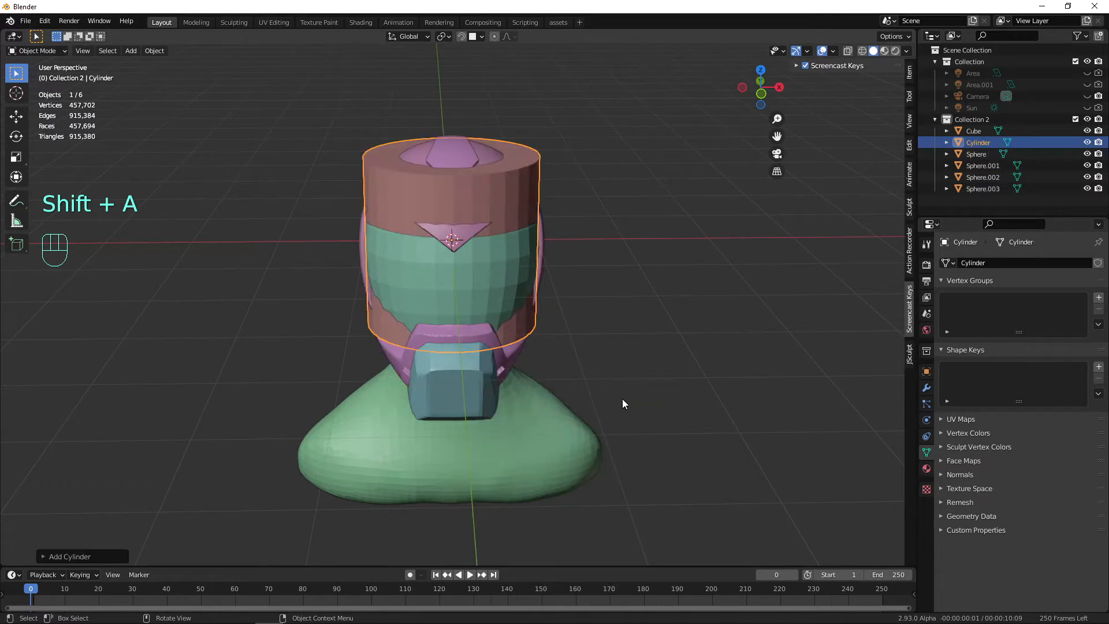
pyautogui.press('s')
pyautogui.click(494, 292)
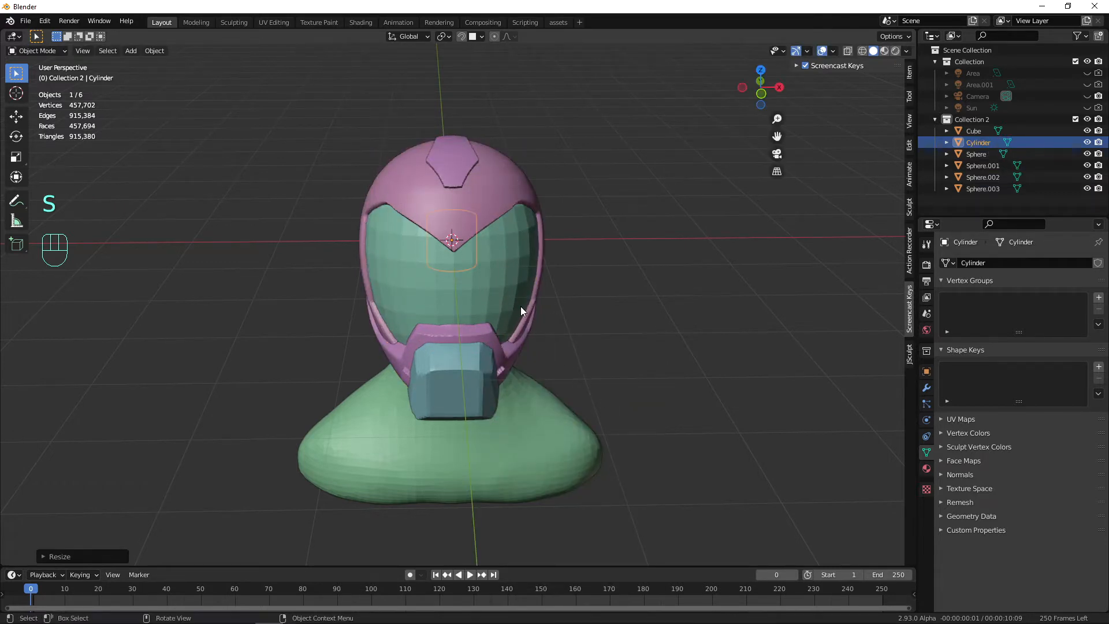
# From the side view, place the cylinder at the helmet's forehead, tilt it to match the surface slope, and shrink it slightly.
pyautogui.press('KP_3')
pyautogui.press('g')
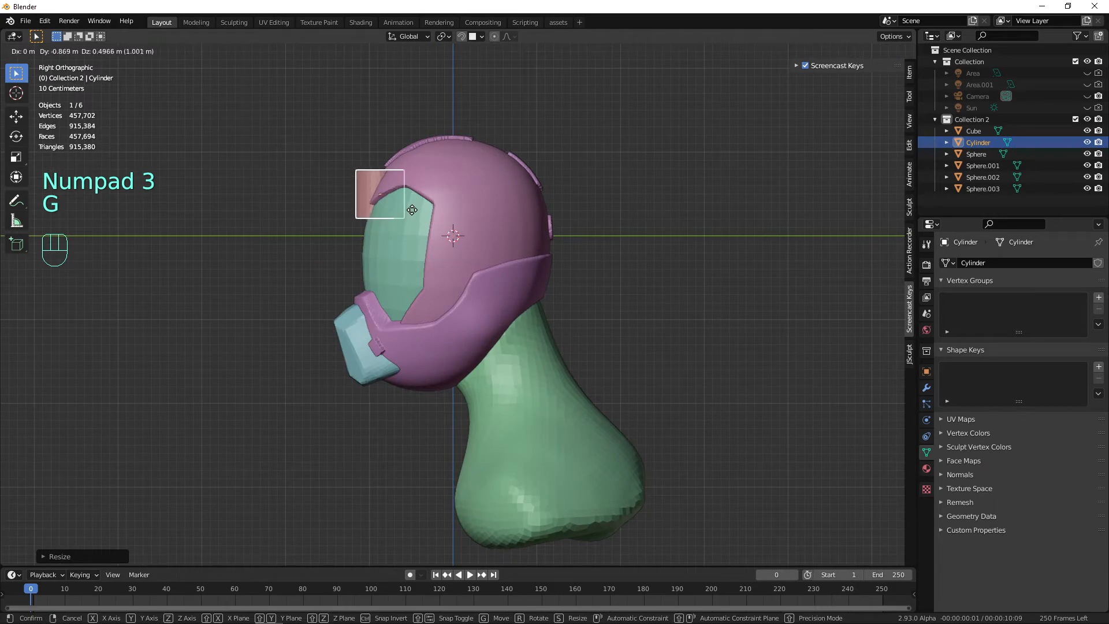
pyautogui.click(420, 207)
pyautogui.press('r')
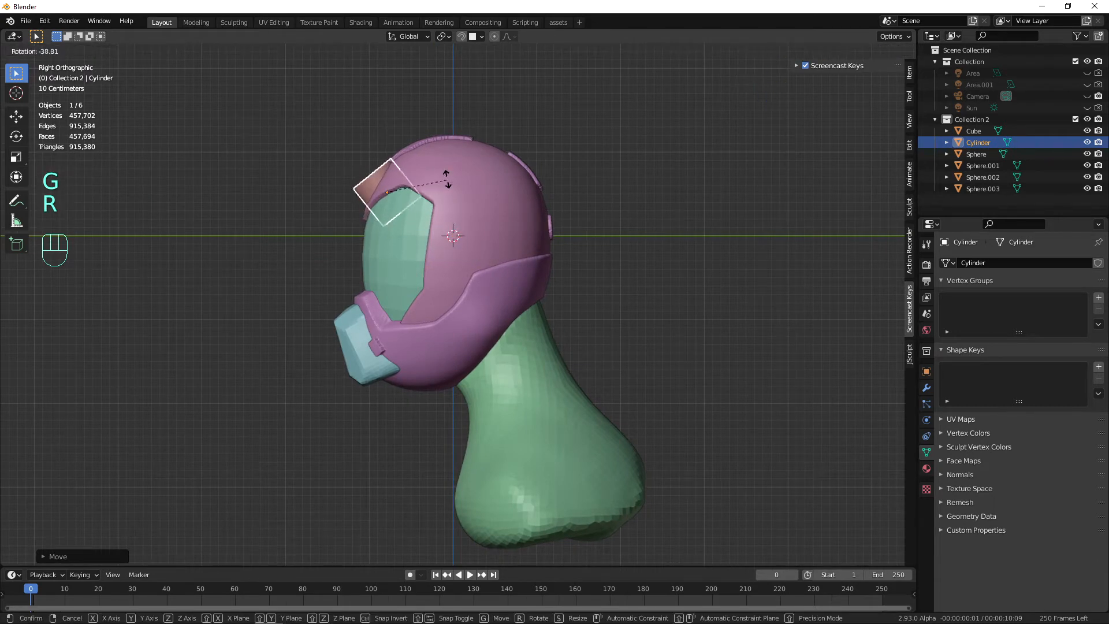
pyautogui.click(438, 155)
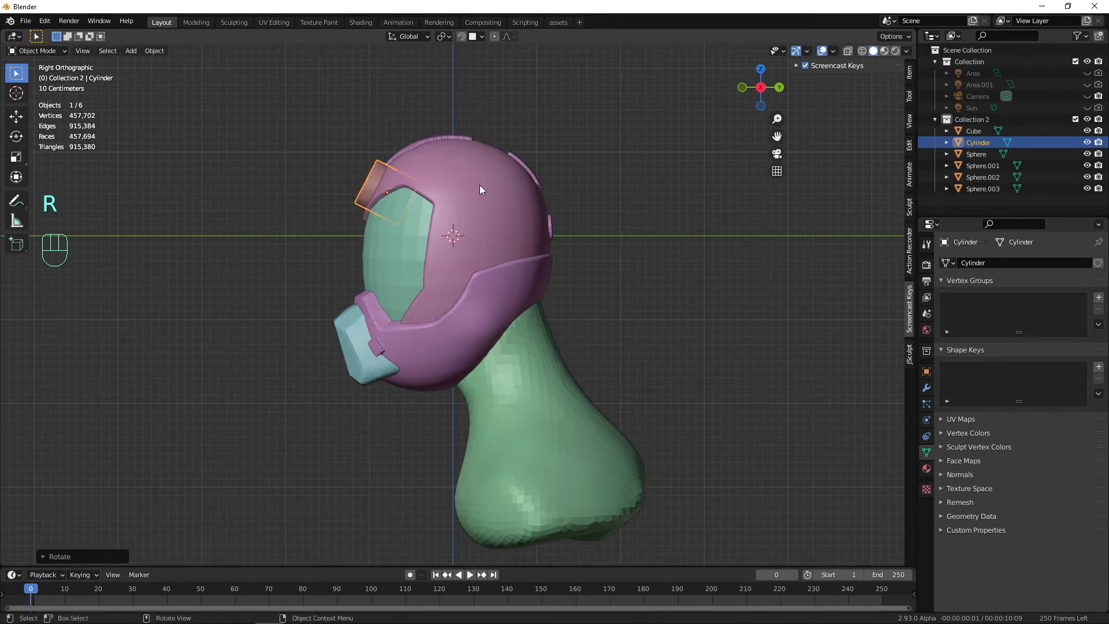
pyautogui.press('s')
pyautogui.click(462, 185)
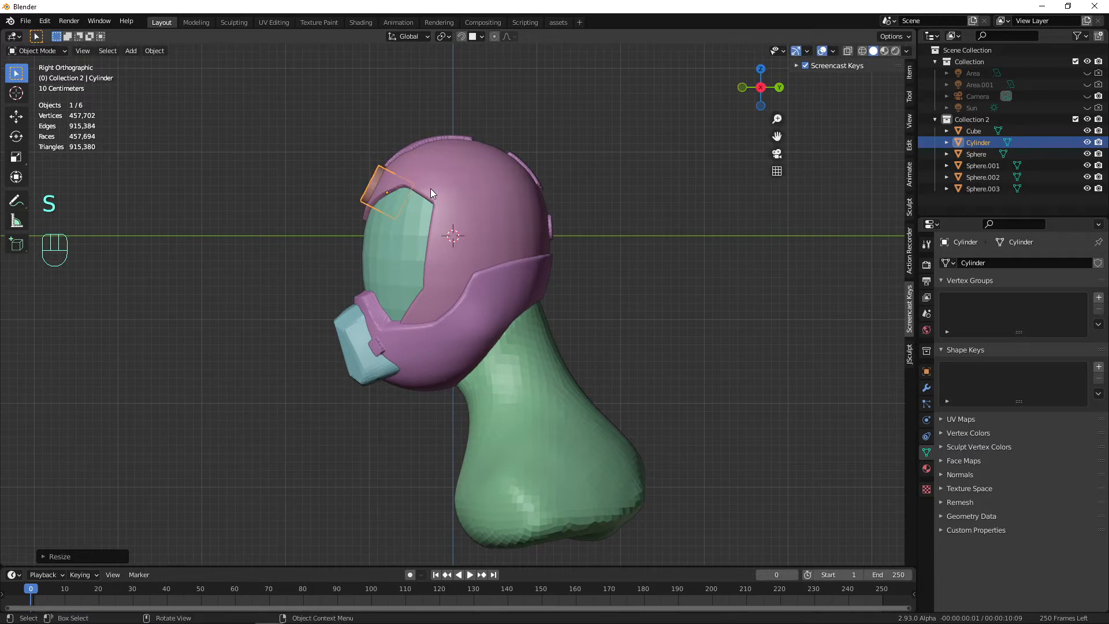
pyautogui.press('g')
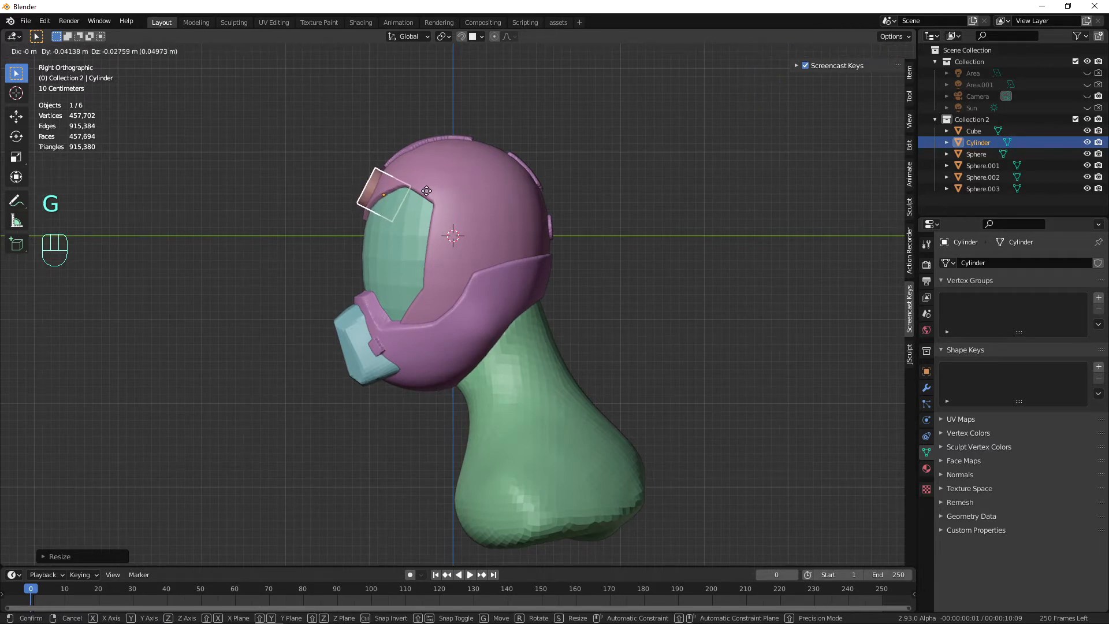
pyautogui.click(426, 190)
# Reduce the cylinder a little further and sink it into the forehead so only a shallow disc protrudes above the visor's point.
pyautogui.moveTo(445, 247); pyautogui.dragTo(565, 242, button='middle')
pyautogui.keyDown('shift'); pyautogui.moveTo(568, 248); pyautogui.dragTo(571, 338, button='middle'); pyautogui.keyUp('shift')
pyautogui.moveTo(571, 324); pyautogui.dragTo(564, 276, button='middle')
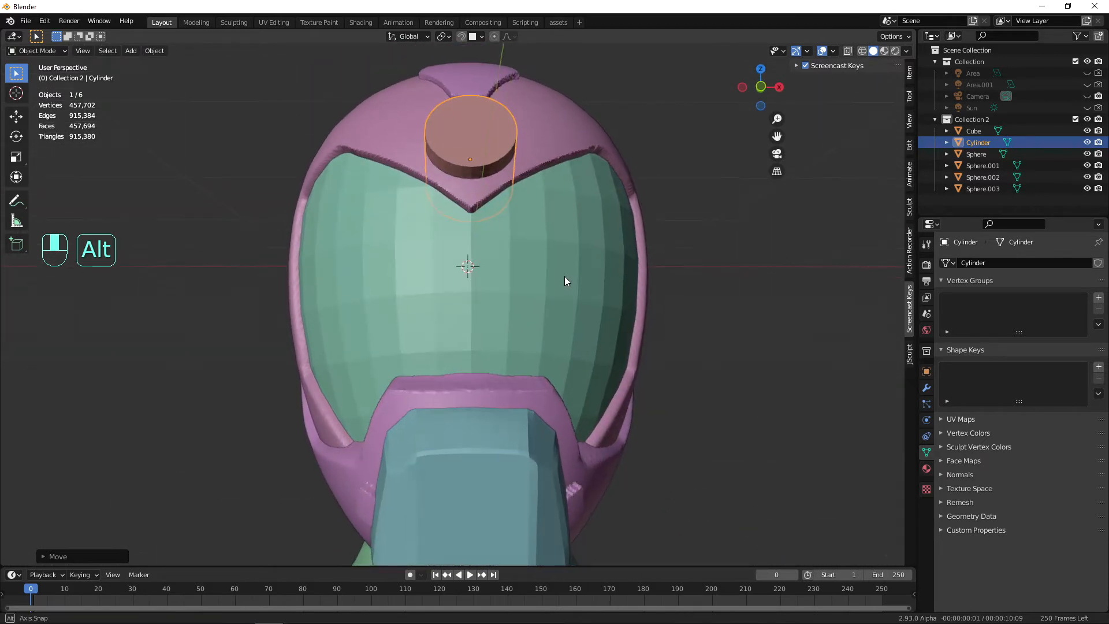
pyautogui.press('s')
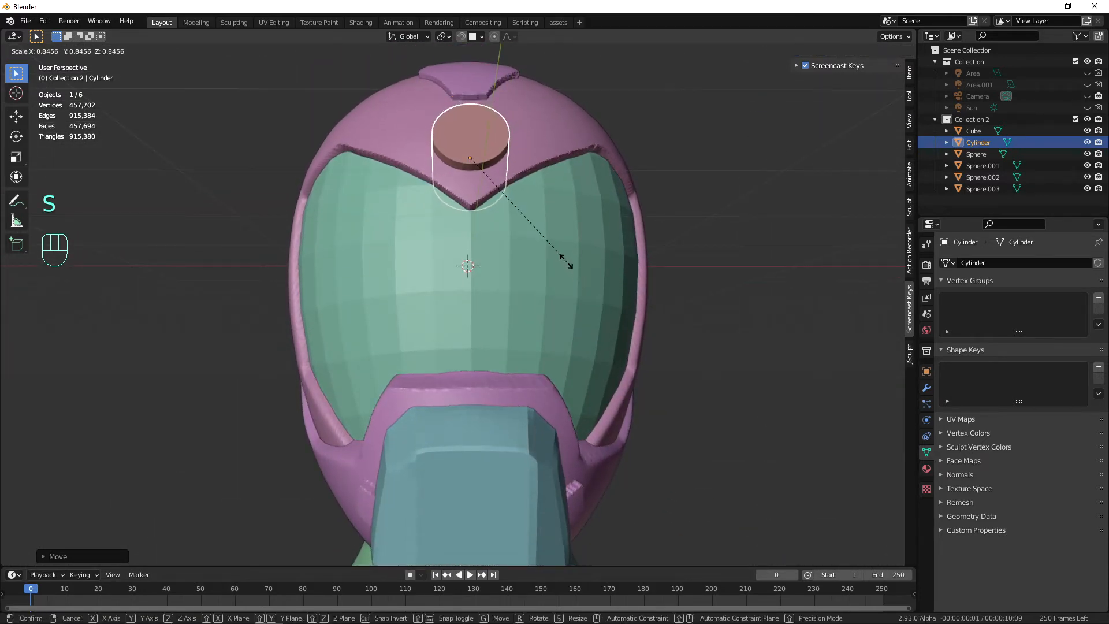
pyautogui.click(568, 263)
pyautogui.press('KP_3')
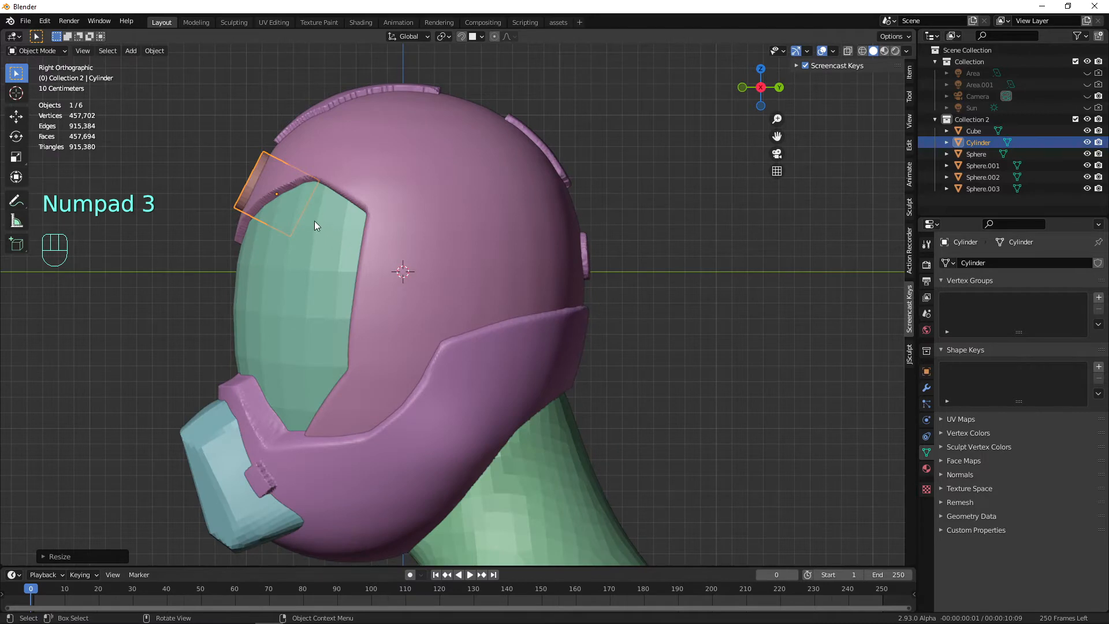
pyautogui.press('g')
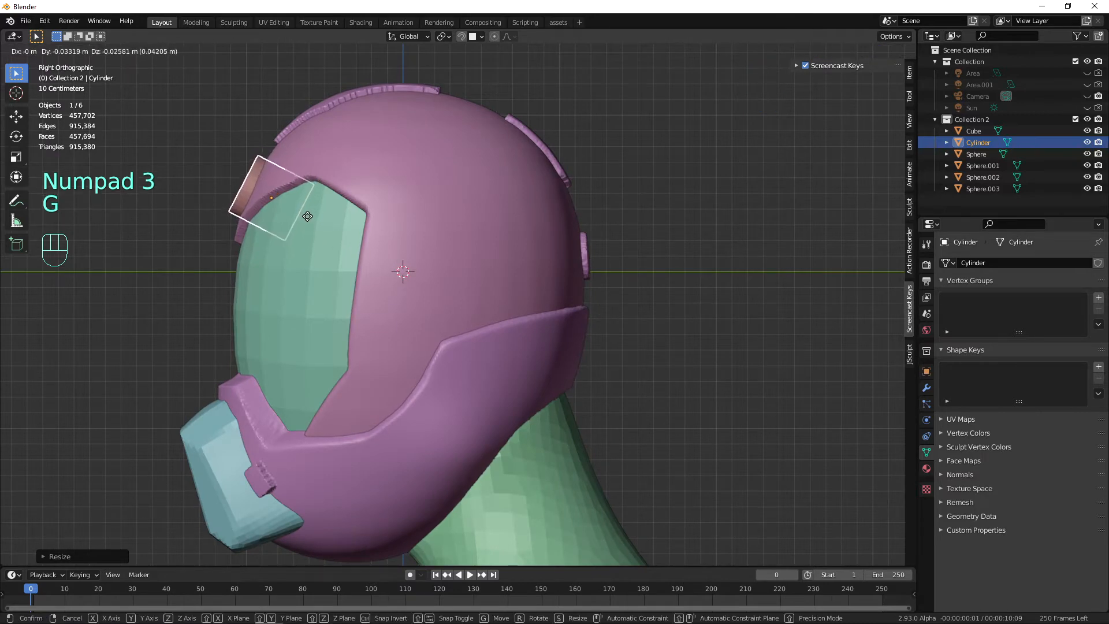
pyautogui.click(307, 214)
pyautogui.keyDown('alt'); pyautogui.moveTo(309, 214); pyautogui.dragTo(663, 382, button='middle'); pyautogui.keyUp('alt')
pyautogui.moveTo(596, 405)
pyautogui.keyDown('alt'); pyautogui.mouseDown()
pyautogui.moveTo(535, 411)
pyautogui.moveTo(594, 389)
pyautogui.moveTo(679, 391)
pyautogui.moveTo(634, 416)
pyautogui.moveTo(621, 451)
pyautogui.moveTo(601, 420)
pyautogui.mouseUp(); pyautogui.keyUp('alt')
pyautogui.keyDown('ctrl'); pyautogui.moveTo(601, 419); pyautogui.dragTo(598, 378, button='middle'); pyautogui.keyUp('ctrl')
pyautogui.keyDown('shift'); pyautogui.moveTo(598, 378); pyautogui.dragTo(613, 388, button='middle'); pyautogui.keyUp('shift')
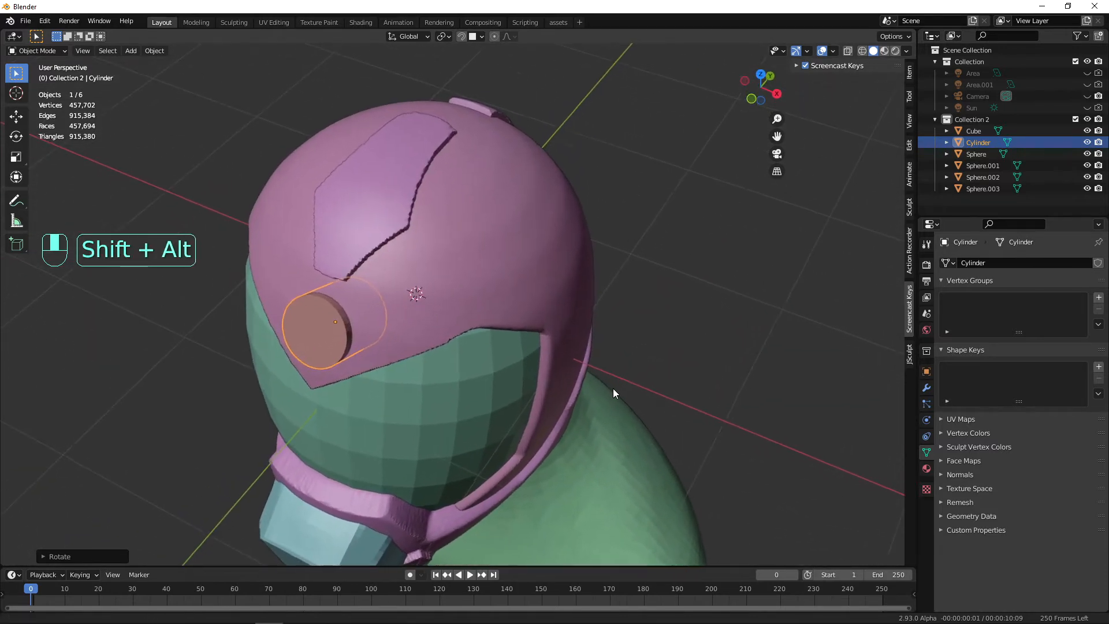
# Return to the Sculpting workspace, choose the textured Anchor preset of the Draw brush, and set its strength to 0.848.
pyautogui.click(234, 22)
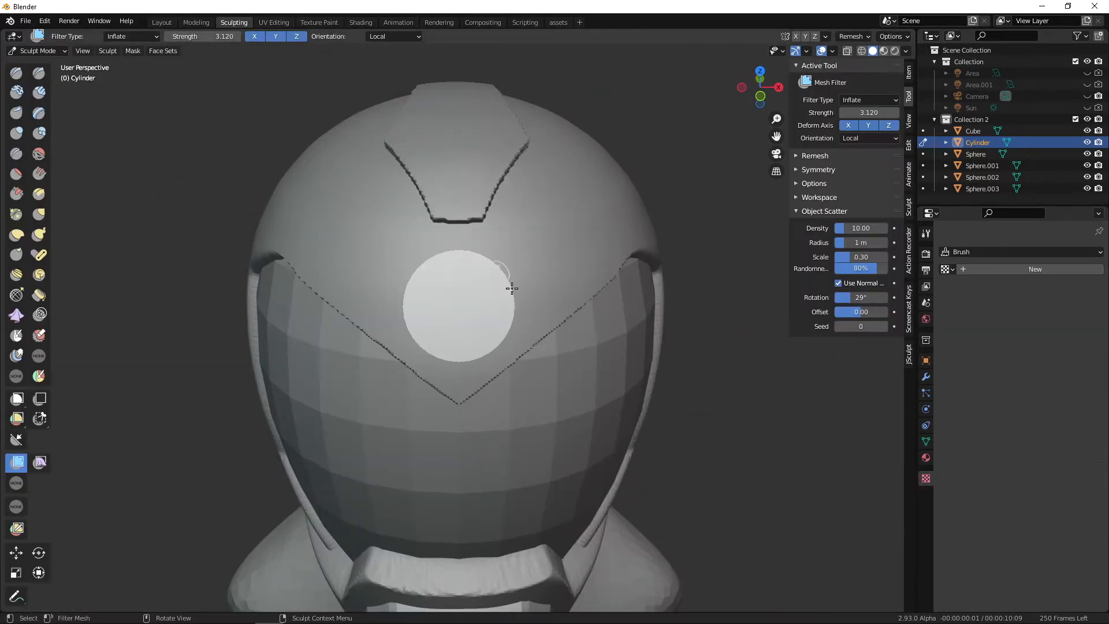
pyautogui.moveTo(510, 292)
pyautogui.keyDown('alt'); pyautogui.mouseDown()
pyautogui.moveTo(527, 339)
pyautogui.moveTo(482, 322)
pyautogui.moveTo(527, 347)
pyautogui.moveTo(535, 367)
pyautogui.mouseUp(); pyautogui.keyUp('alt')
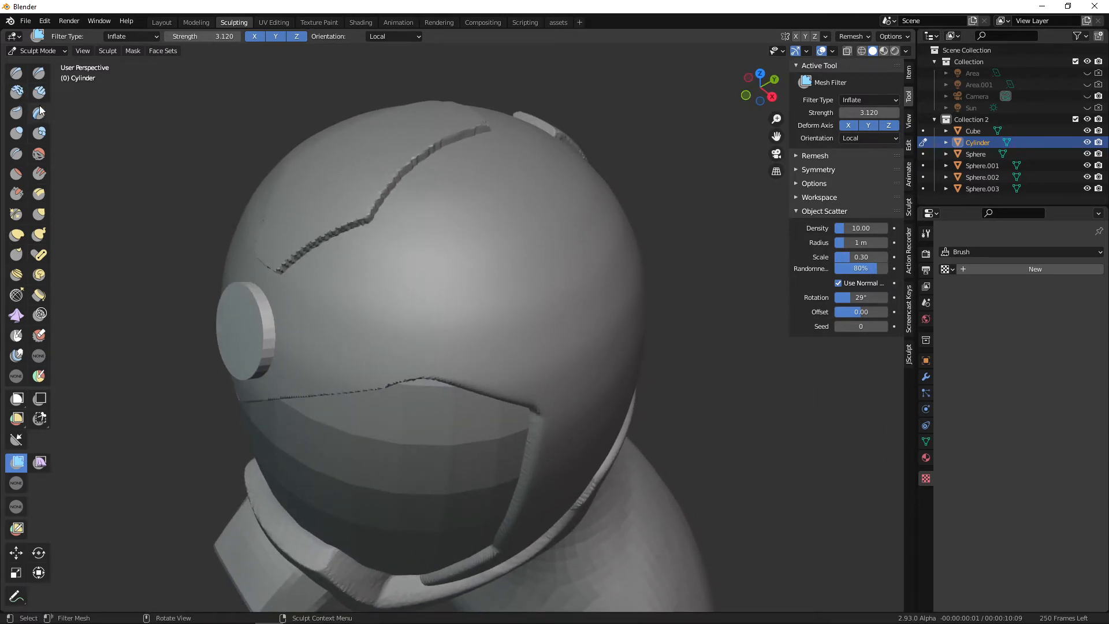
pyautogui.click(23, 72)
pyautogui.click(856, 165)
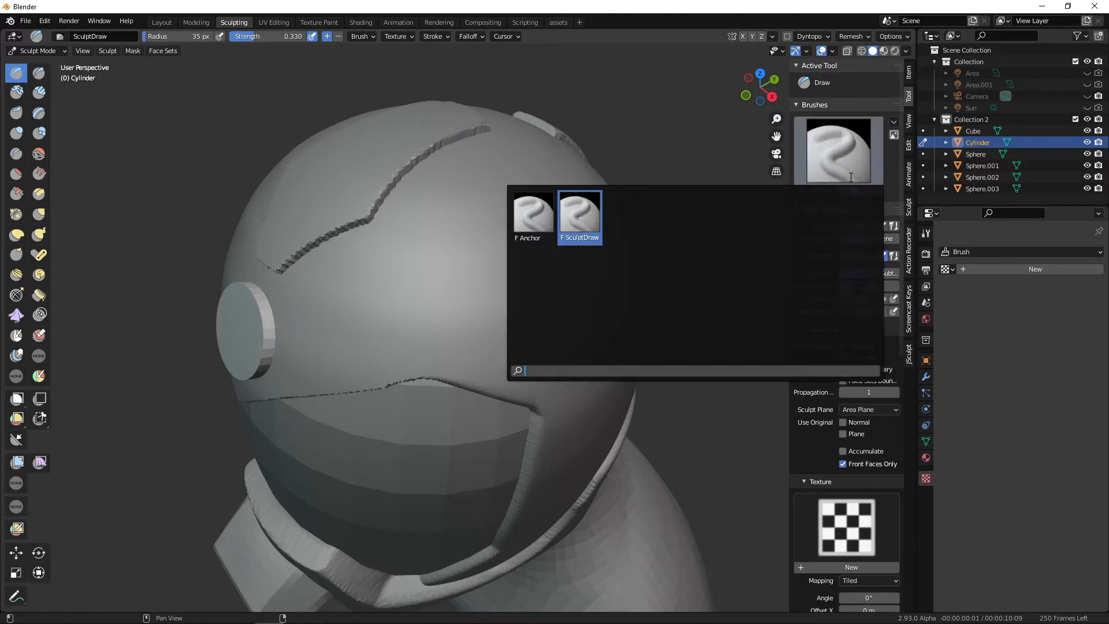
pyautogui.click(544, 226)
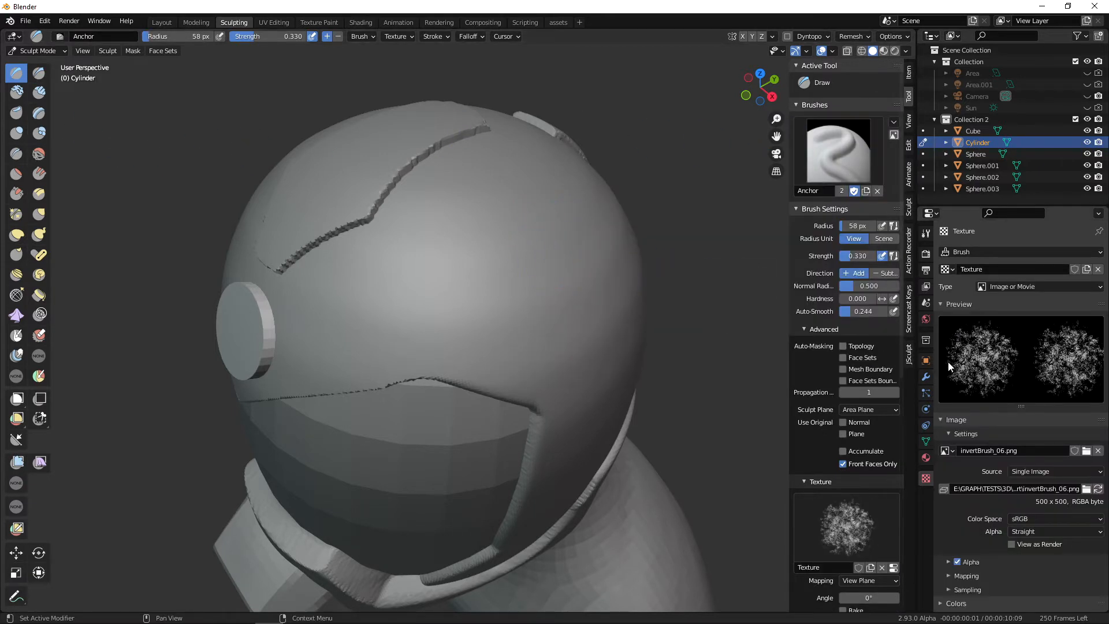
pyautogui.moveTo(461, 270); pyautogui.dragTo(540, 297)
pyautogui.moveTo(540, 297)
pyautogui.mouseDown(button='middle')
pyautogui.moveTo(547, 330)
pyautogui.moveTo(523, 383)
pyautogui.moveTo(544, 374)
pyautogui.moveTo(541, 338)
pyautogui.mouseUp(button='middle')
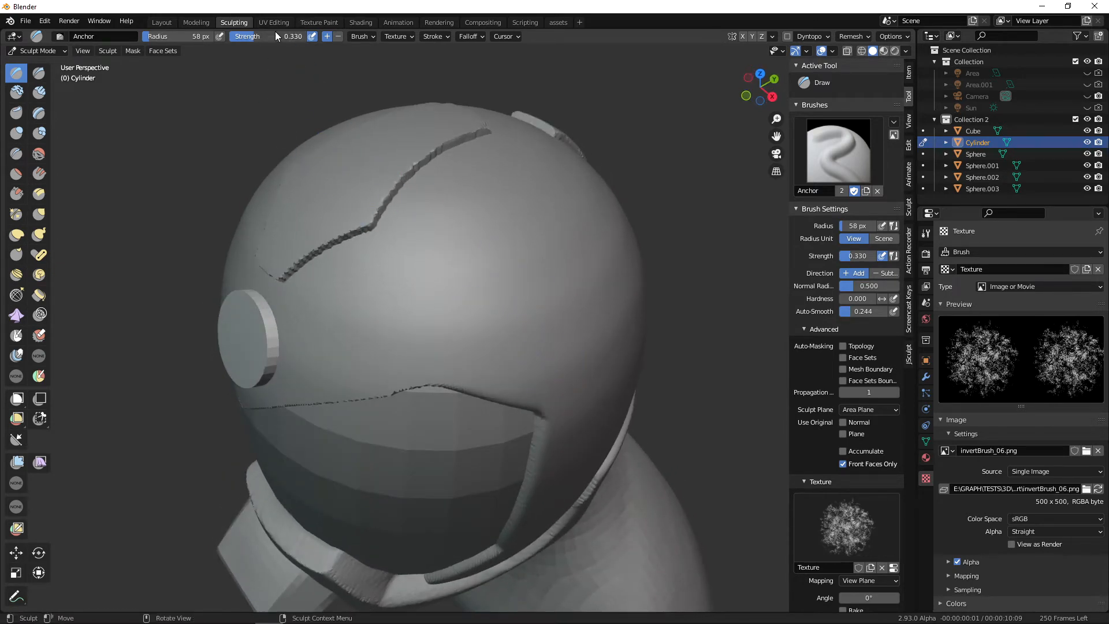
pyautogui.moveTo(275, 36); pyautogui.dragTo(315, 36)
# Switch sculpting to the helmet shell, Sphere.001, try Anchor texture strokes on its upper side, and undo them.
pyautogui.moveTo(523, 337)
pyautogui.mouseDown(button='middle')
pyautogui.moveTo(487, 296)
pyautogui.moveTo(515, 307)
pyautogui.mouseUp(button='middle')
pyautogui.press('d')
pyautogui.moveTo(458, 277)
pyautogui.mouseDown()
pyautogui.moveTo(450, 271)
pyautogui.moveTo(496, 290)
pyautogui.moveTo(503, 314)
pyautogui.mouseUp()
pyautogui.moveTo(503, 314)
pyautogui.keyDown('ctrl'); pyautogui.mouseDown(button='middle')
pyautogui.moveTo(529, 326)
pyautogui.moveTo(521, 289)
pyautogui.mouseUp(button='middle'); pyautogui.keyUp('ctrl')
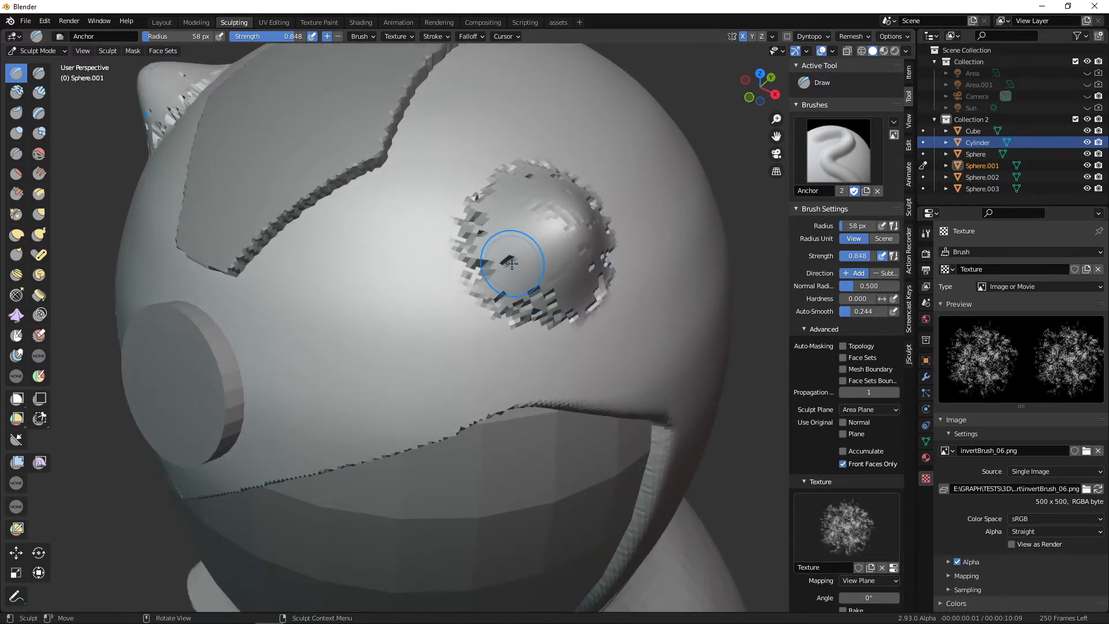
pyautogui.moveTo(512, 264)
pyautogui.mouseDown()
pyautogui.moveTo(502, 248)
pyautogui.moveTo(474, 272)
pyautogui.moveTo(494, 293)
pyautogui.moveTo(556, 312)
pyautogui.mouseUp()
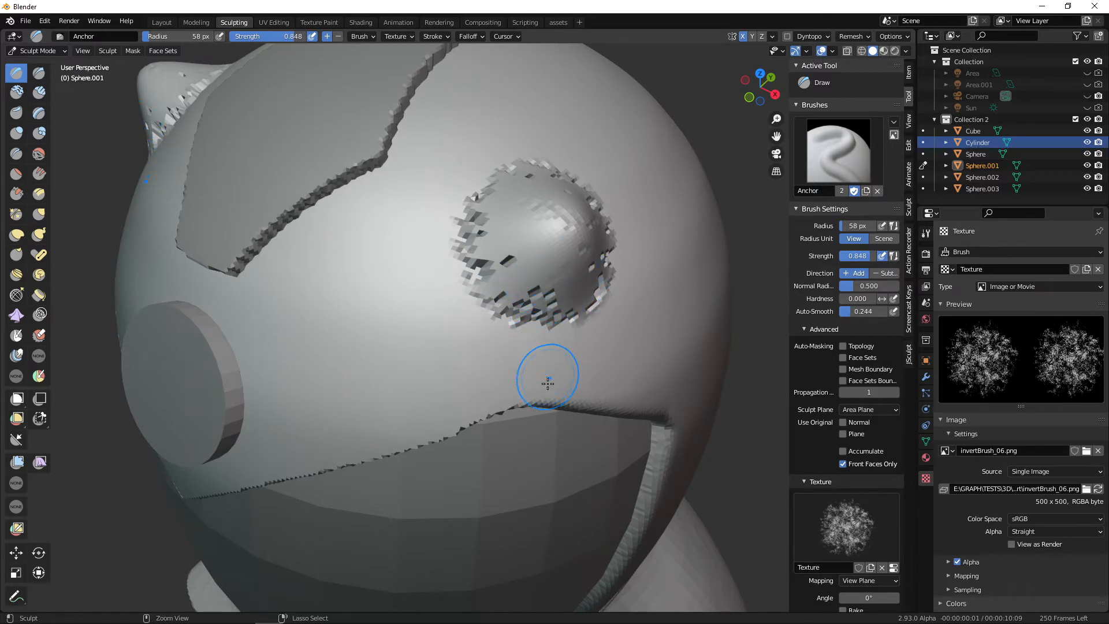
pyautogui.hotkey('ctrl', 'z')
pyautogui.moveTo(572, 435)
pyautogui.keyDown('alt'); pyautogui.mouseDown()
pyautogui.moveTo(607, 379)
pyautogui.moveTo(609, 456)
pyautogui.moveTo(582, 429)
pyautogui.mouseUp(); pyautogui.keyUp('alt')
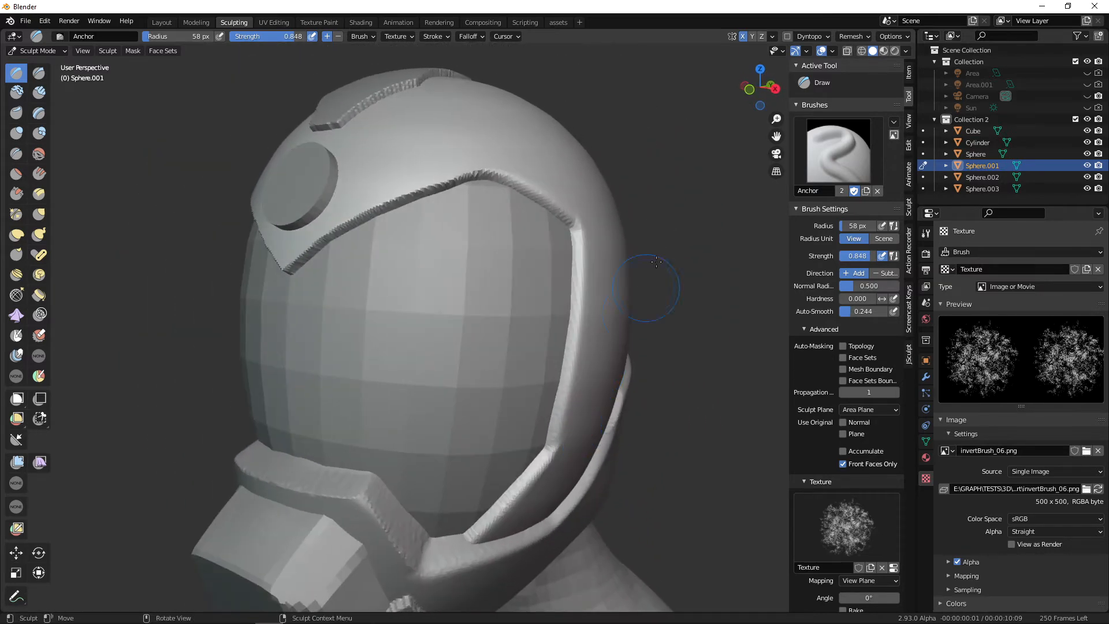
# Remesh the helmet shell with a voxel size of 0.005 m.
pyautogui.click(852, 36)
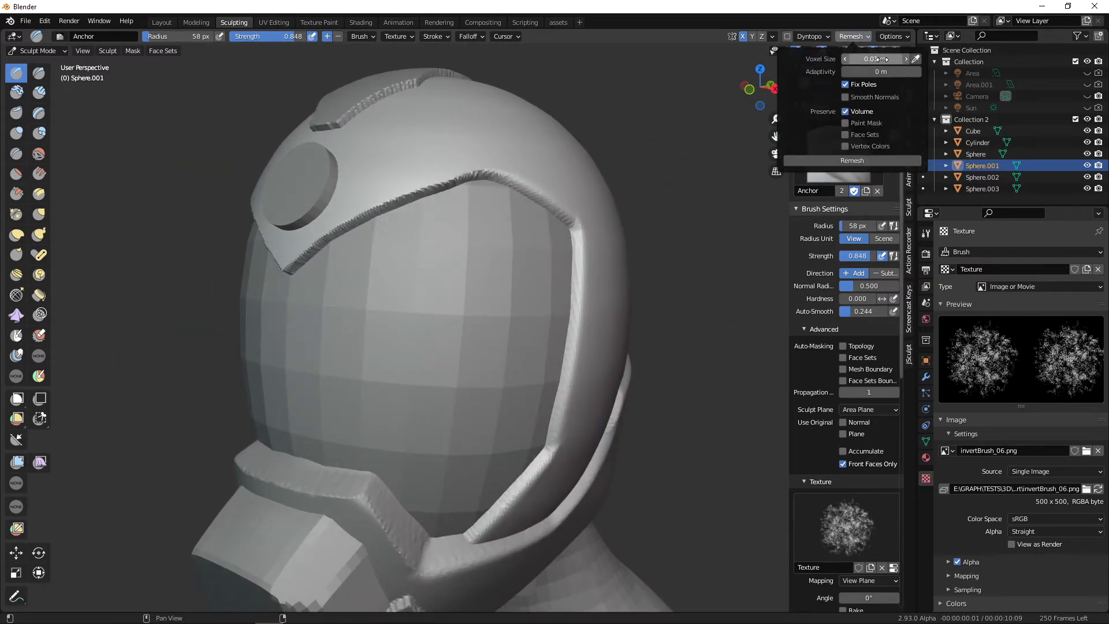
pyautogui.click(878, 59)
pyautogui.click(854, 162)
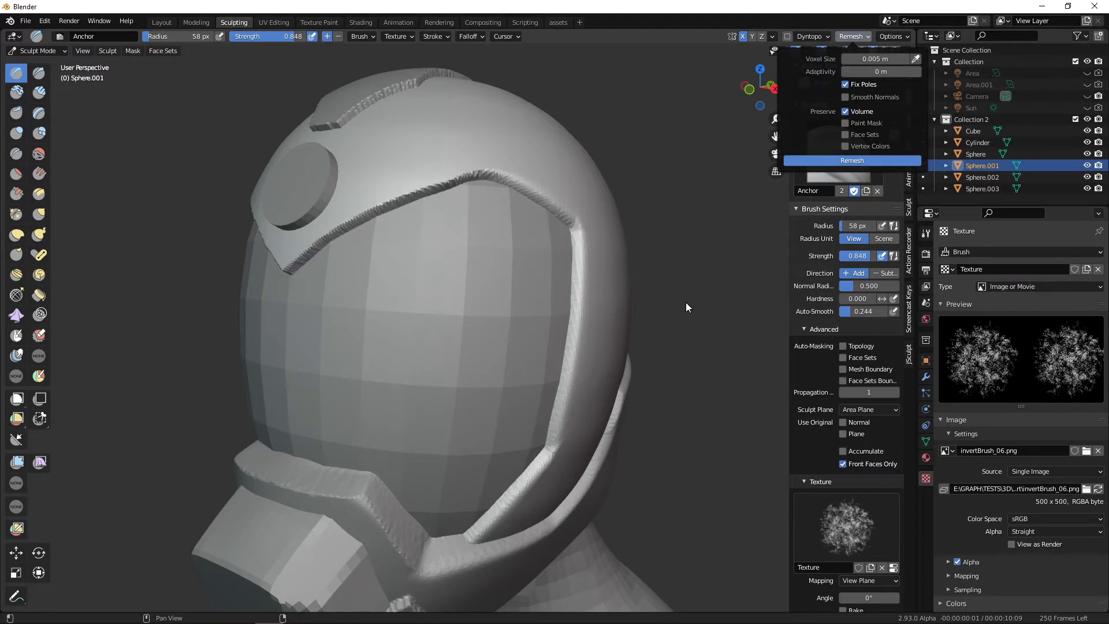
pyautogui.moveTo(676, 329)
pyautogui.mouseDown(button='middle')
pyautogui.moveTo(693, 362)
pyautogui.moveTo(312, 372)
pyautogui.mouseUp(button='middle')
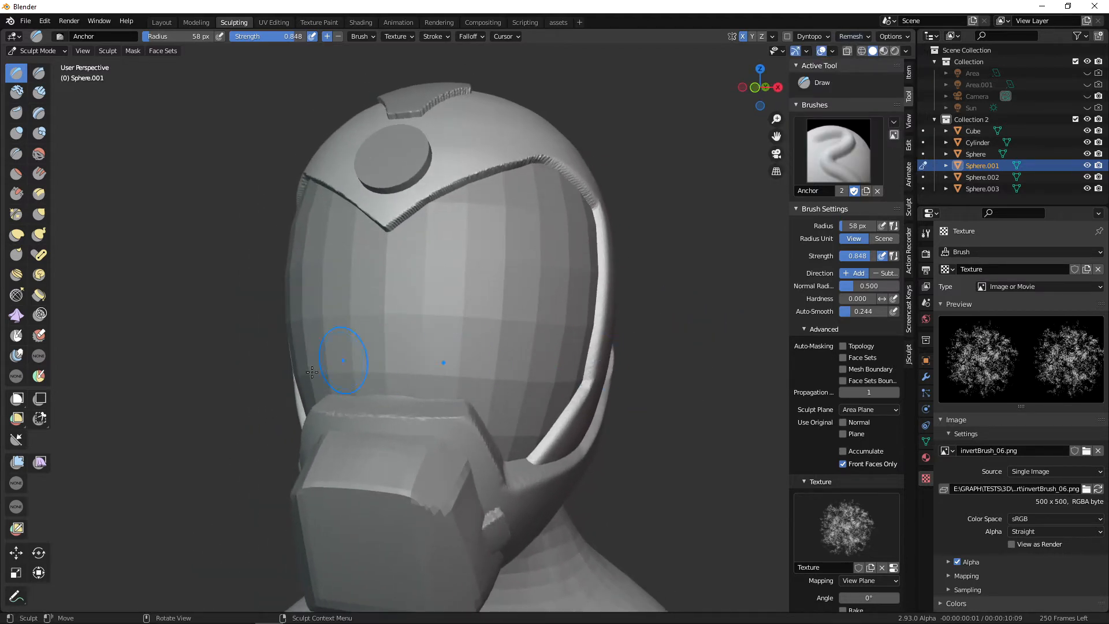
# Smooth the helmet shell's jagged visor edges with the mesh filter set to Smooth.
pyautogui.click(18, 462)
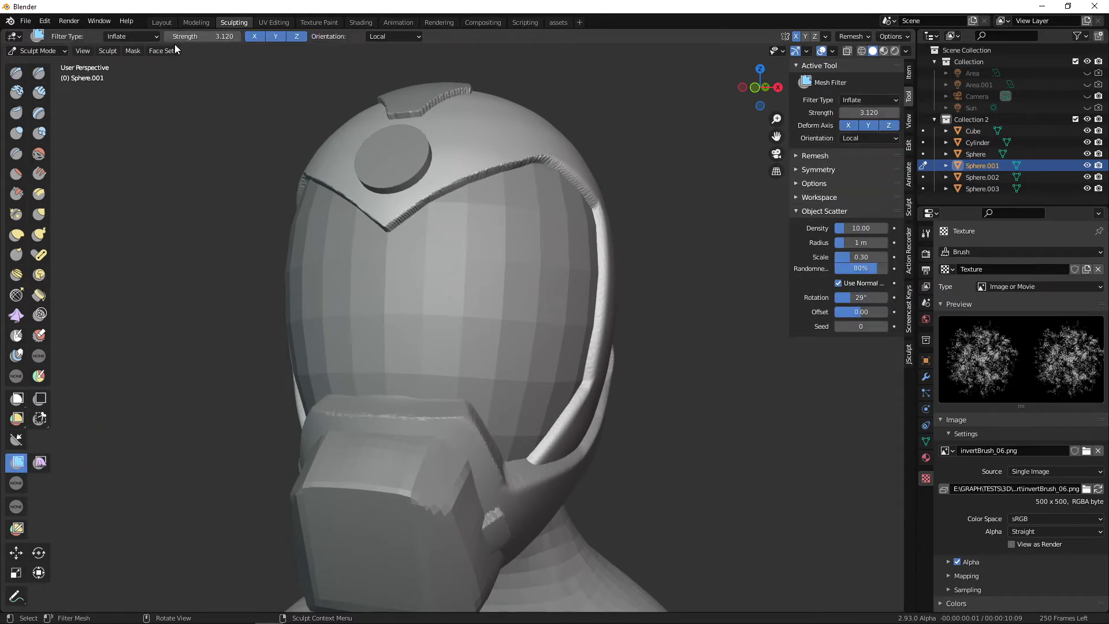
pyautogui.click(145, 37)
pyautogui.click(142, 49)
pyautogui.moveTo(545, 218)
pyautogui.mouseDown(button='middle')
pyautogui.moveTo(585, 269)
pyautogui.moveTo(545, 276)
pyautogui.mouseUp(button='middle')
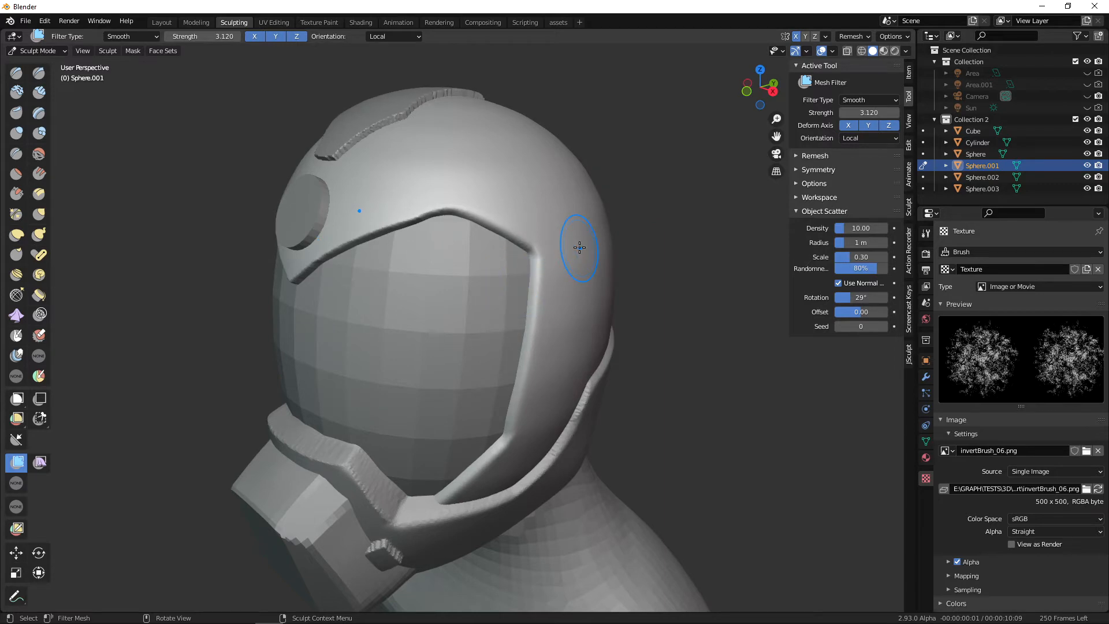
# Choose the Clay brush for the helmet's side surface and set its radius to 115 px.
pyautogui.moveTo(593, 237)
pyautogui.mouseDown(button='middle')
pyautogui.moveTo(601, 289)
pyautogui.moveTo(463, 295)
pyautogui.mouseUp(button='middle')
pyautogui.keyDown('alt'); pyautogui.moveTo(502, 312); pyautogui.dragTo(526, 325); pyautogui.keyUp('alt')
pyautogui.moveTo(526, 325)
pyautogui.mouseDown(button='middle')
pyautogui.moveTo(522, 347)
pyautogui.moveTo(495, 324)
pyautogui.moveTo(520, 371)
pyautogui.moveTo(612, 353)
pyautogui.moveTo(555, 346)
pyautogui.moveTo(595, 350)
pyautogui.moveTo(571, 347)
pyautogui.moveTo(520, 384)
pyautogui.moveTo(513, 357)
pyautogui.moveTo(522, 339)
pyautogui.moveTo(500, 376)
pyautogui.moveTo(512, 342)
pyautogui.moveTo(503, 315)
pyautogui.moveTo(515, 357)
pyautogui.moveTo(533, 368)
pyautogui.moveTo(471, 277)
pyautogui.moveTo(543, 352)
pyautogui.moveTo(505, 367)
pyautogui.moveTo(478, 344)
pyautogui.moveTo(428, 347)
pyautogui.mouseUp(button='middle')
pyautogui.press('f')
pyautogui.click(469, 346)
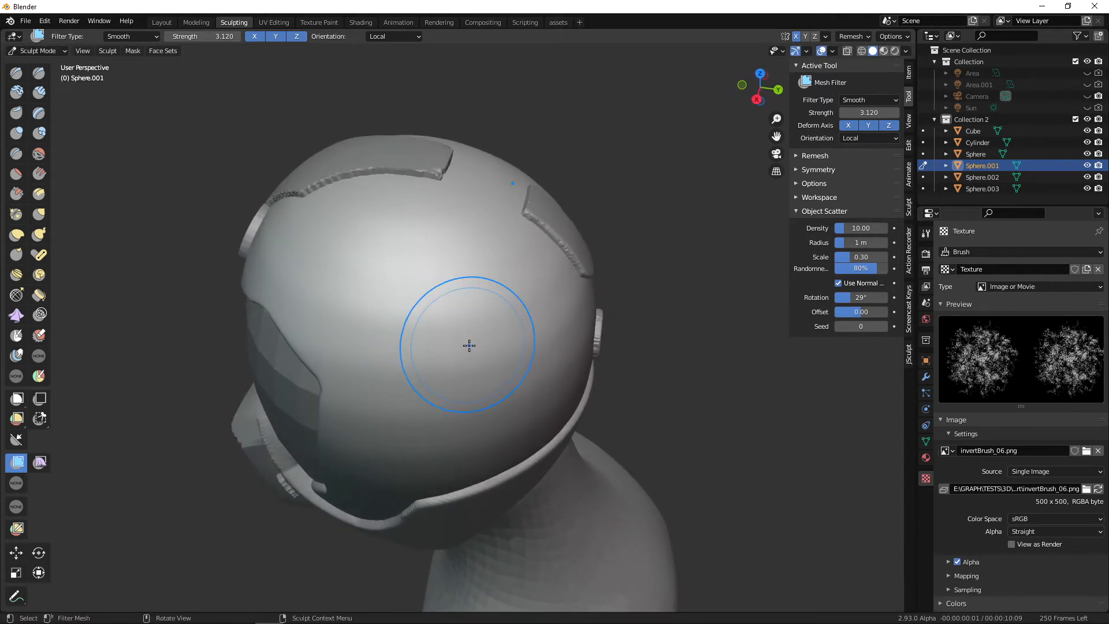
pyautogui.click(16, 92)
pyautogui.press('f')
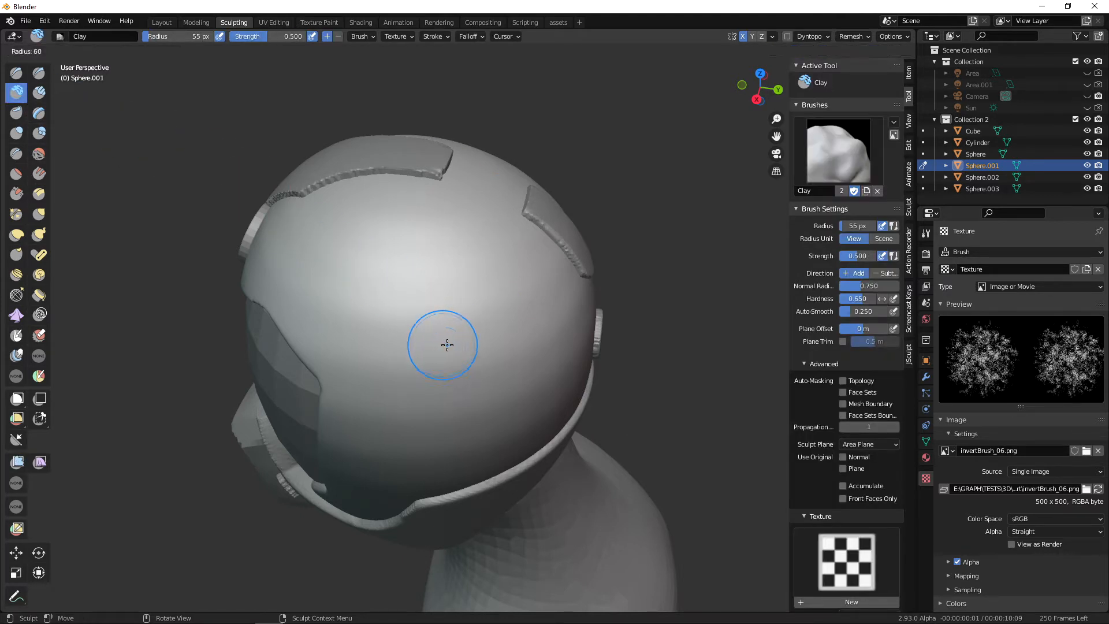
pyautogui.click(477, 345)
pyautogui.moveTo(477, 345); pyautogui.dragTo(437, 294, button='middle')
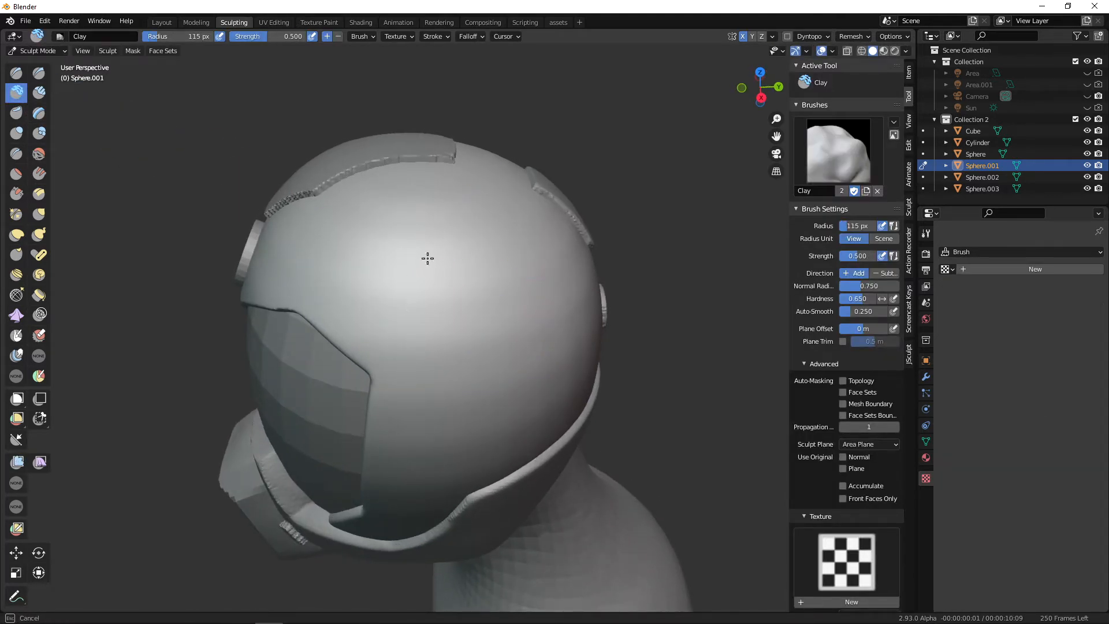
# Use the Smooth brush at strength 1.000 on the helmet's side, and switch back to the Draw brush's Anchor preset.
pyautogui.moveTo(524, 342)
pyautogui.mouseDown(button='middle')
pyautogui.moveTo(445, 341)
pyautogui.moveTo(423, 258)
pyautogui.moveTo(473, 393)
pyautogui.moveTo(483, 278)
pyautogui.moveTo(511, 245)
pyautogui.moveTo(520, 338)
pyautogui.moveTo(582, 424)
pyautogui.moveTo(540, 339)
pyautogui.moveTo(601, 448)
pyautogui.moveTo(604, 422)
pyautogui.moveTo(584, 444)
pyautogui.moveTo(525, 404)
pyautogui.moveTo(555, 390)
pyautogui.moveTo(508, 364)
pyautogui.mouseUp(button='middle')
pyautogui.hotkey('shift', 's')
pyautogui.hotkey('shift', 'f')
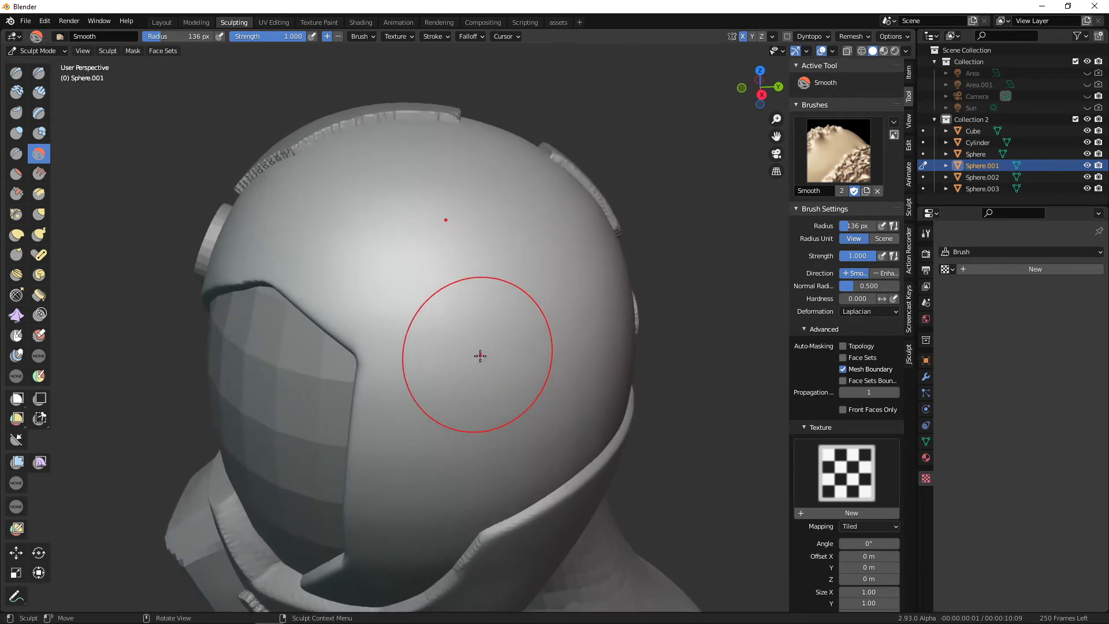
pyautogui.click(22, 74)
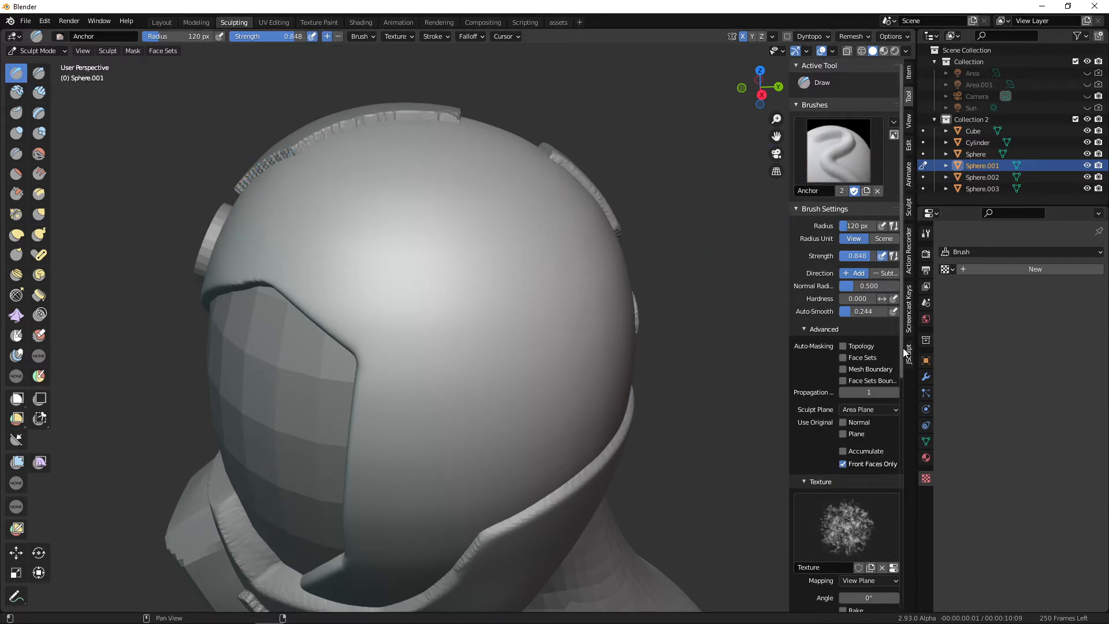
# Duplicate the default SculptDraw brush and name the copy "detail".
pyautogui.click(846, 174)
pyautogui.click(580, 217)
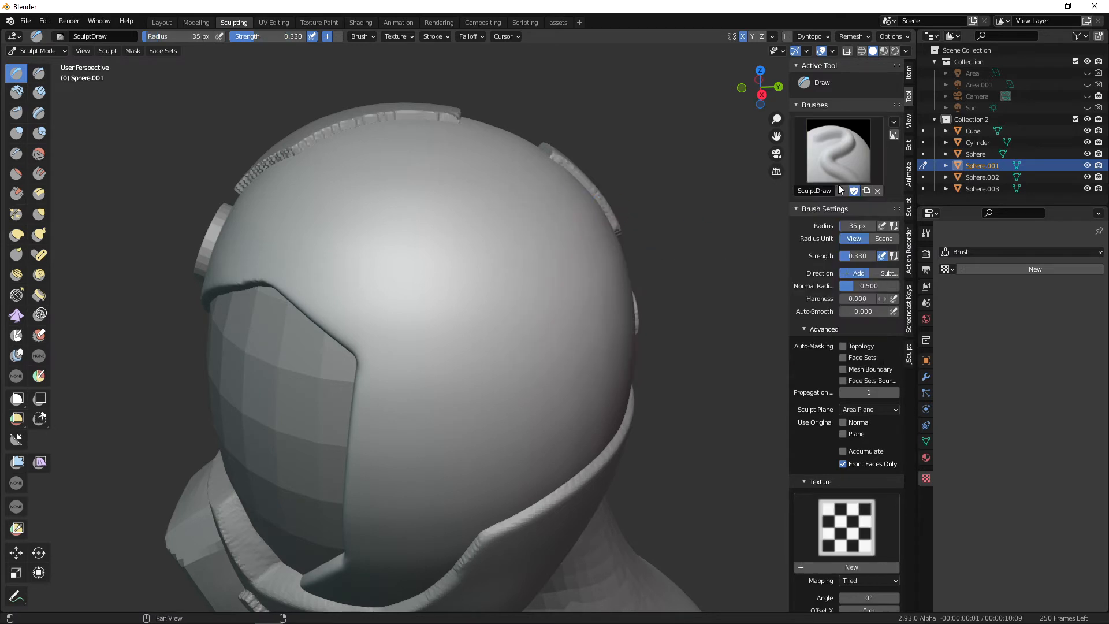
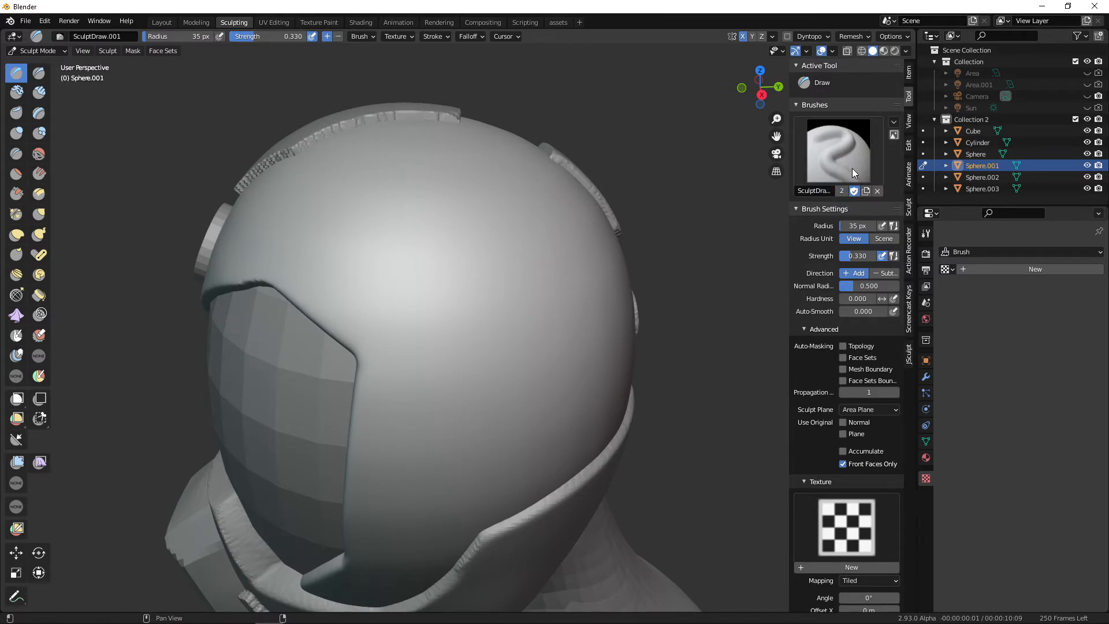
pyautogui.click(828, 188)
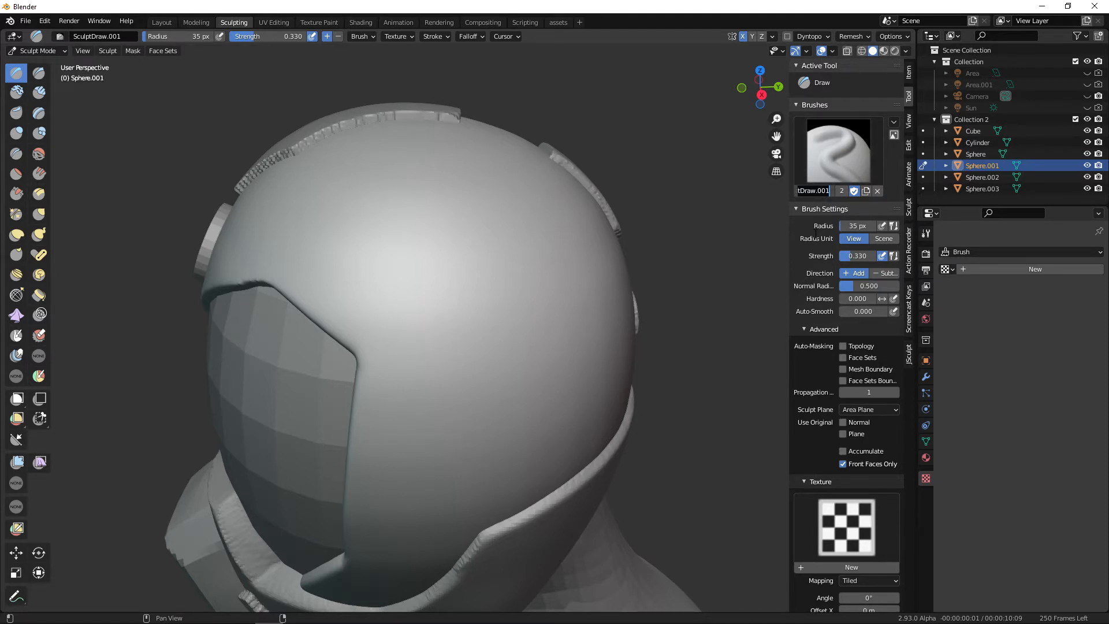
pyautogui.press('Return')
# Add a new texture to the detail brush and load 20.psd into it from the alphas\industrial folder.
pyautogui.click(852, 567)
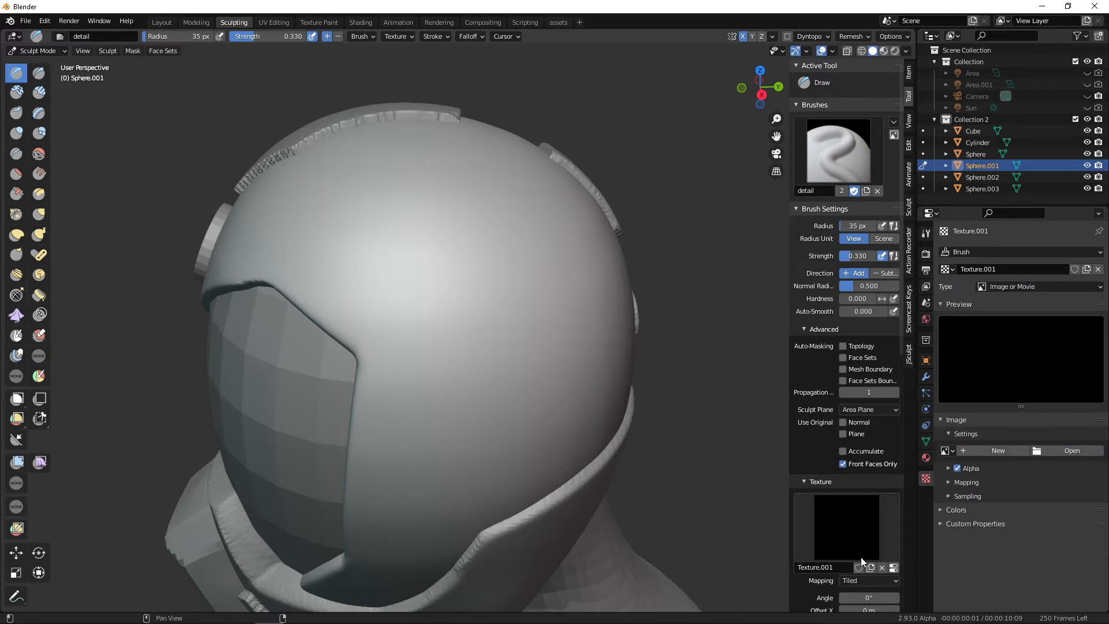
pyautogui.click(1053, 449)
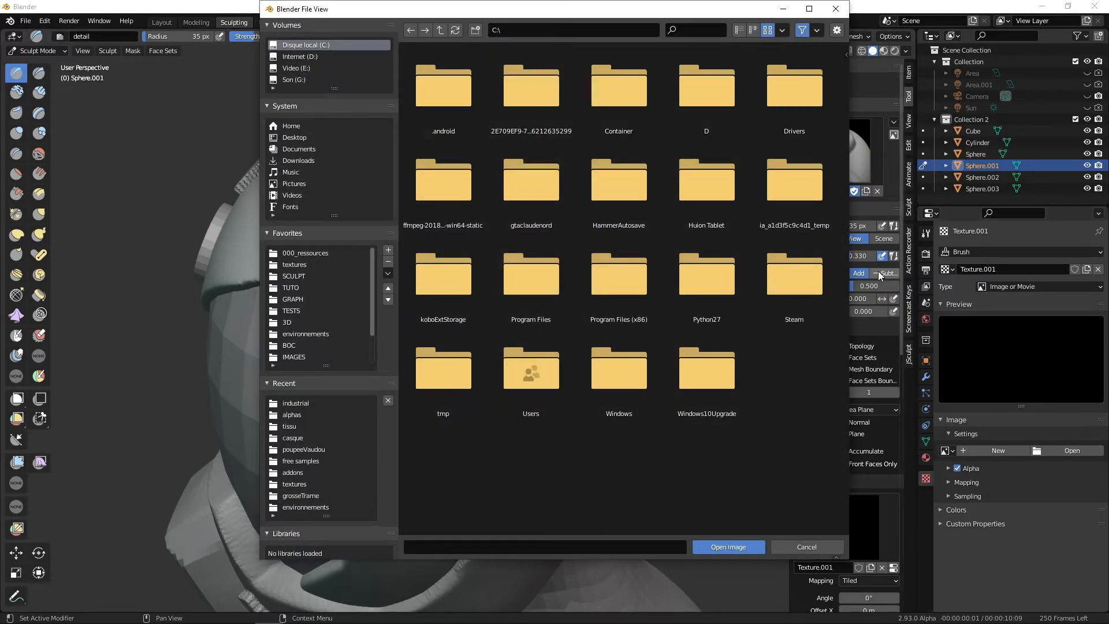
pyautogui.click(301, 255)
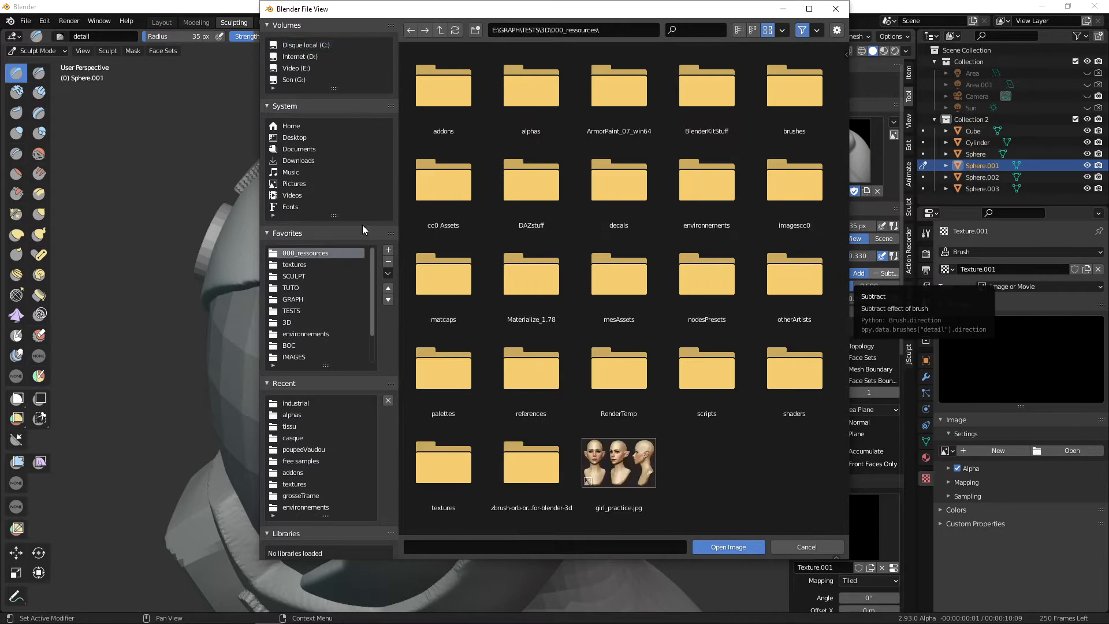
pyautogui.doubleClick(522, 106)
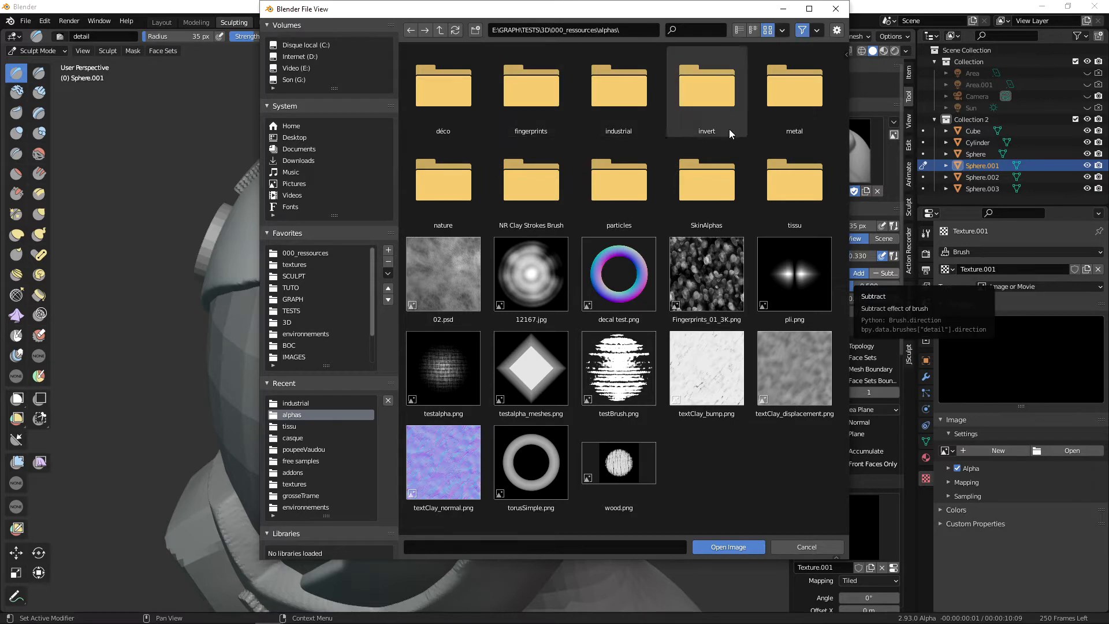
pyautogui.doubleClick(622, 109)
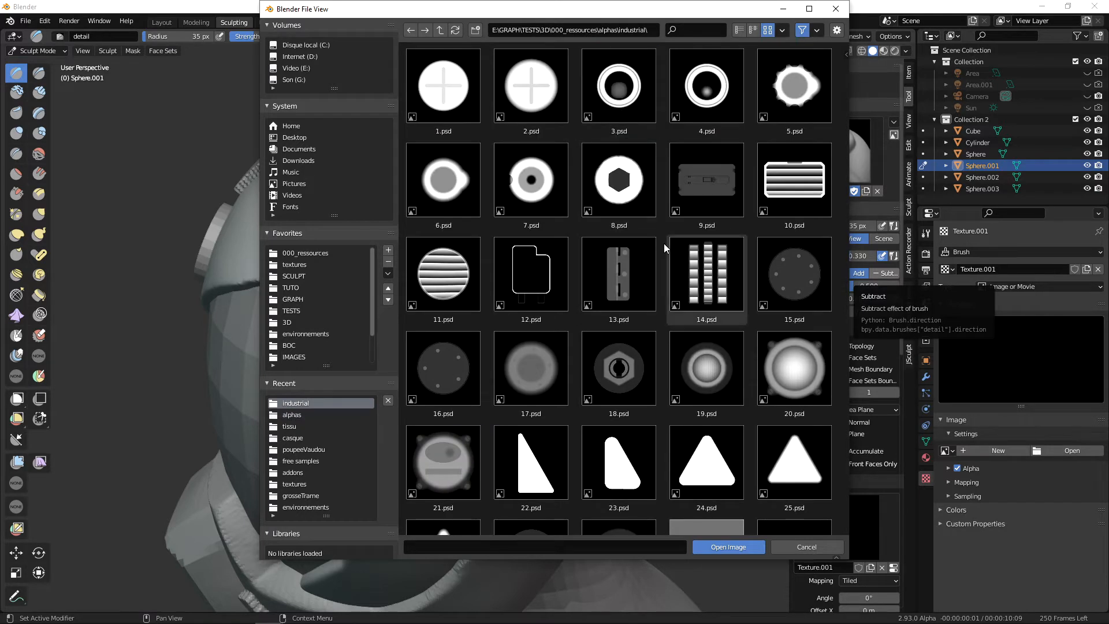
pyautogui.scroll(-2, 661, 245)
pyautogui.scroll(-3, 660, 244)
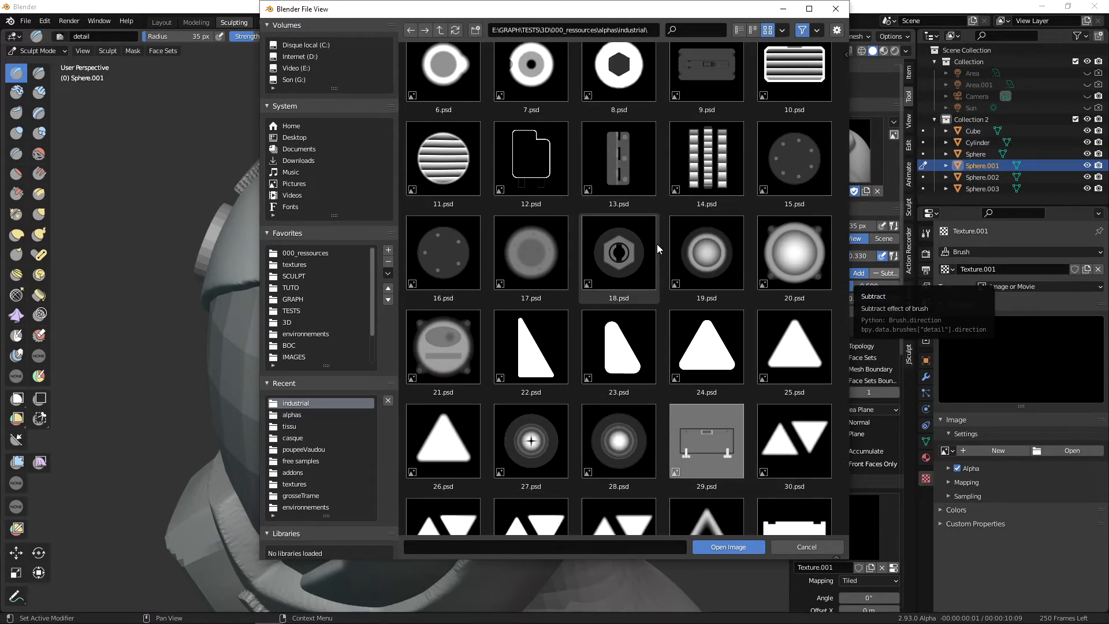
pyautogui.click(806, 251)
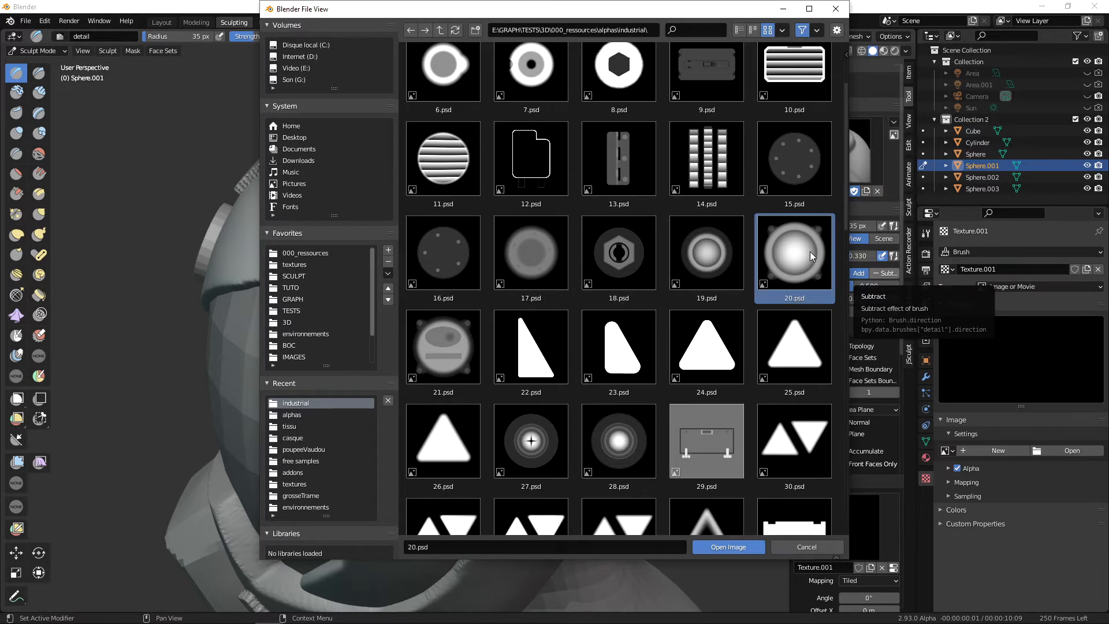
pyautogui.click(729, 545)
# Replace the brush texture's image with 50.psd and set the brush radius to 78 px.
pyautogui.moveTo(562, 367); pyautogui.dragTo(488, 366, button='middle')
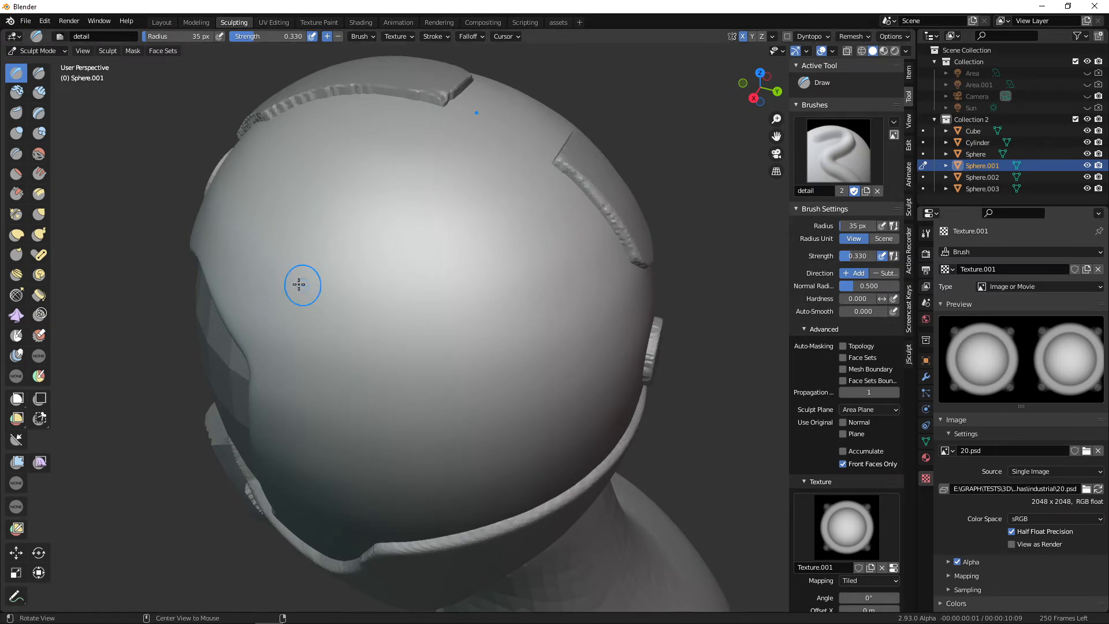
pyautogui.moveTo(300, 285); pyautogui.dragTo(341, 274, button='middle')
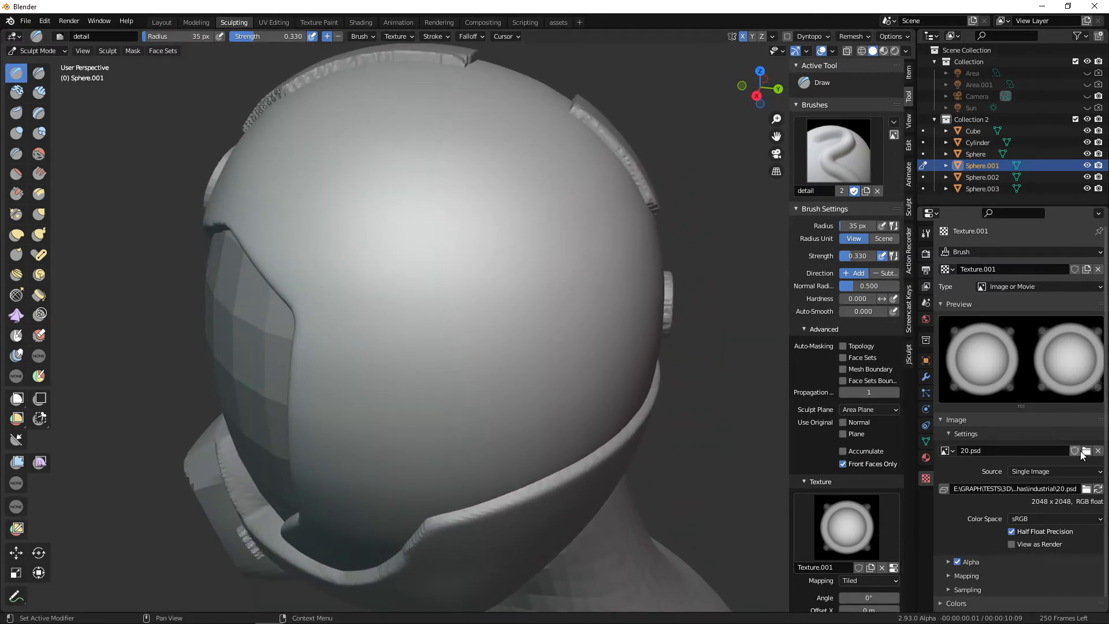
pyautogui.click(1086, 451)
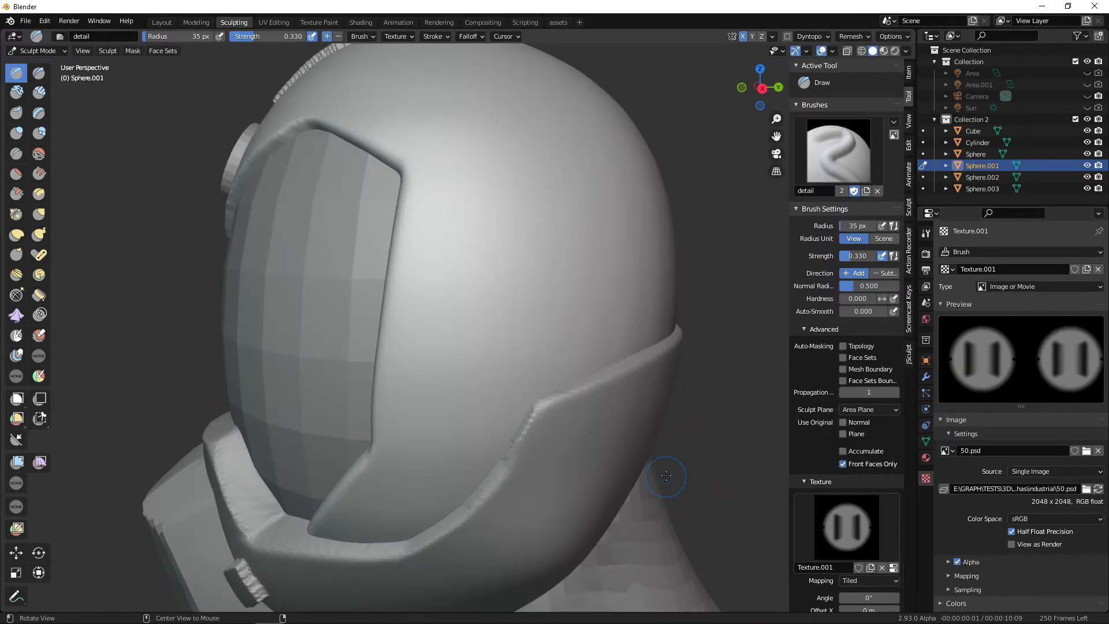
pyautogui.moveTo(682, 479); pyautogui.dragTo(633, 477, button='middle')
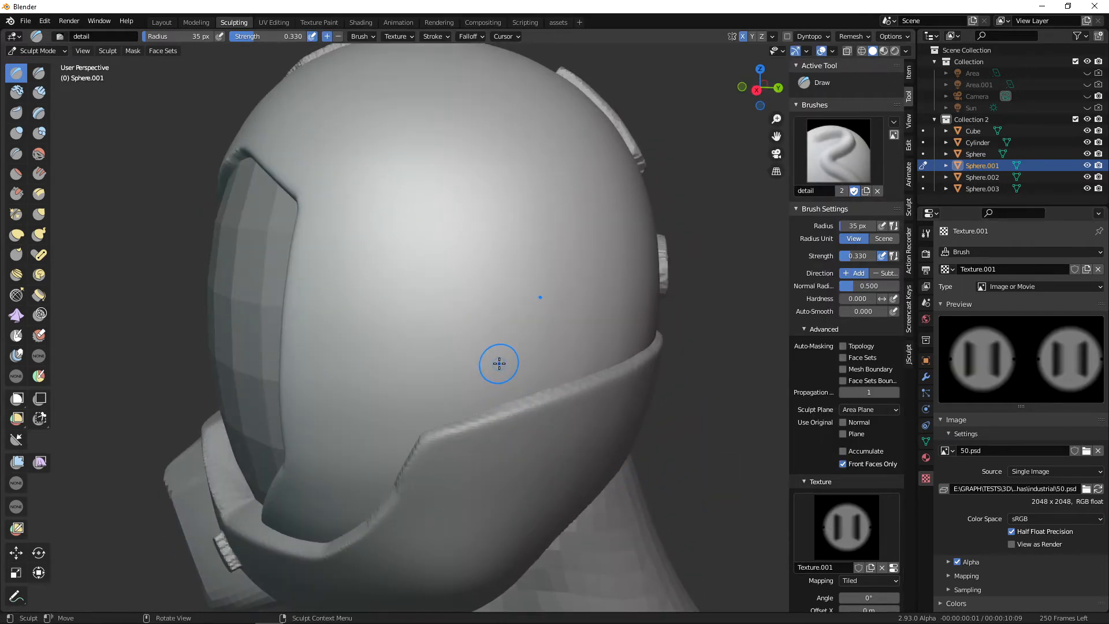
pyautogui.press('f')
pyautogui.click(497, 343)
pyautogui.moveTo(498, 343); pyautogui.dragTo(528, 335, button='middle')
# Try painting the tiled 50.psd texture across the helmet's side.
pyautogui.moveTo(484, 269); pyautogui.dragTo(484, 269)
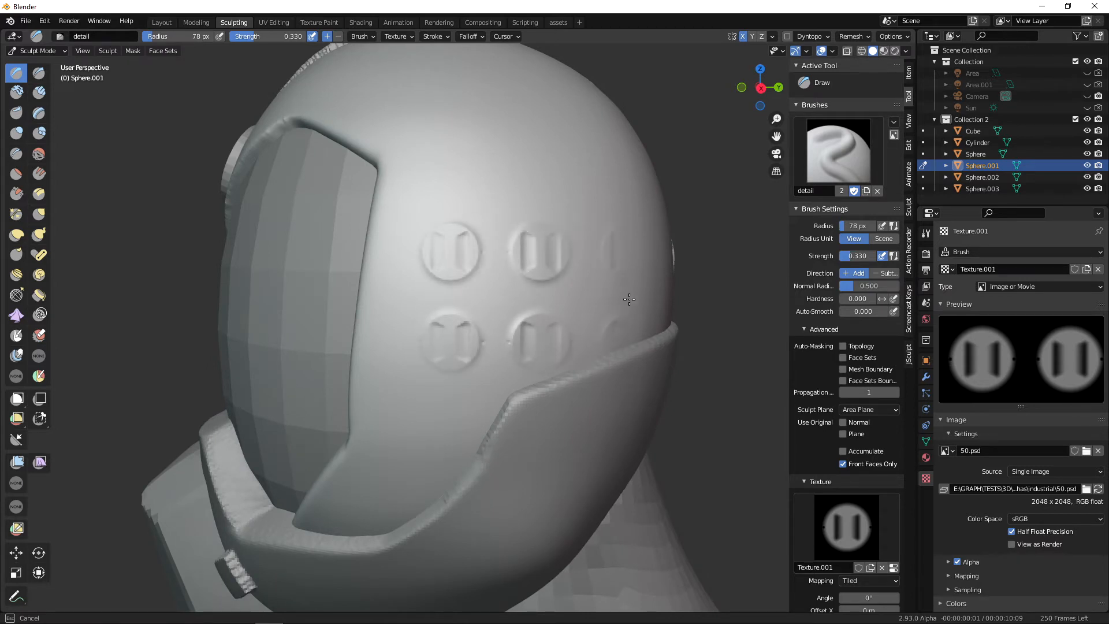
pyautogui.moveTo(629, 299); pyautogui.dragTo(569, 264)
pyautogui.moveTo(574, 305); pyautogui.dragTo(539, 309, button='middle')
pyautogui.moveTo(509, 300); pyautogui.dragTo(503, 319, button='middle')
pyautogui.moveTo(570, 447)
pyautogui.mouseDown(button='middle')
pyautogui.moveTo(523, 319)
pyautogui.moveTo(501, 397)
pyautogui.mouseUp(button='middle')
# Set the brush texture's mapping to View Plane and try strokes on the helmet's side.
pyautogui.moveTo(900, 272); pyautogui.dragTo(911, 435)
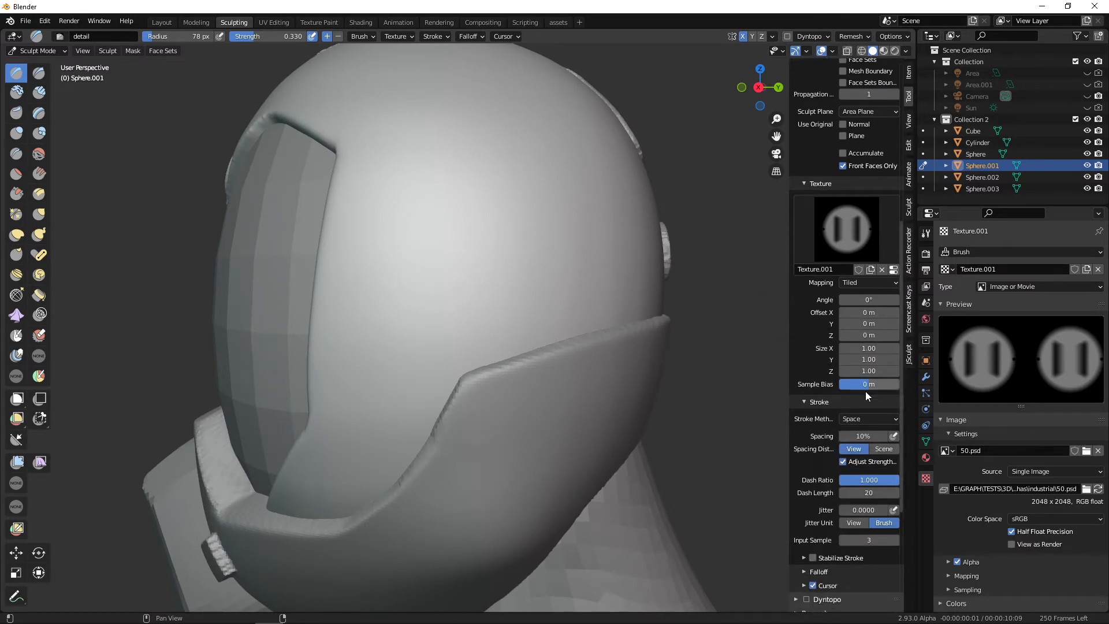
pyautogui.click(866, 282)
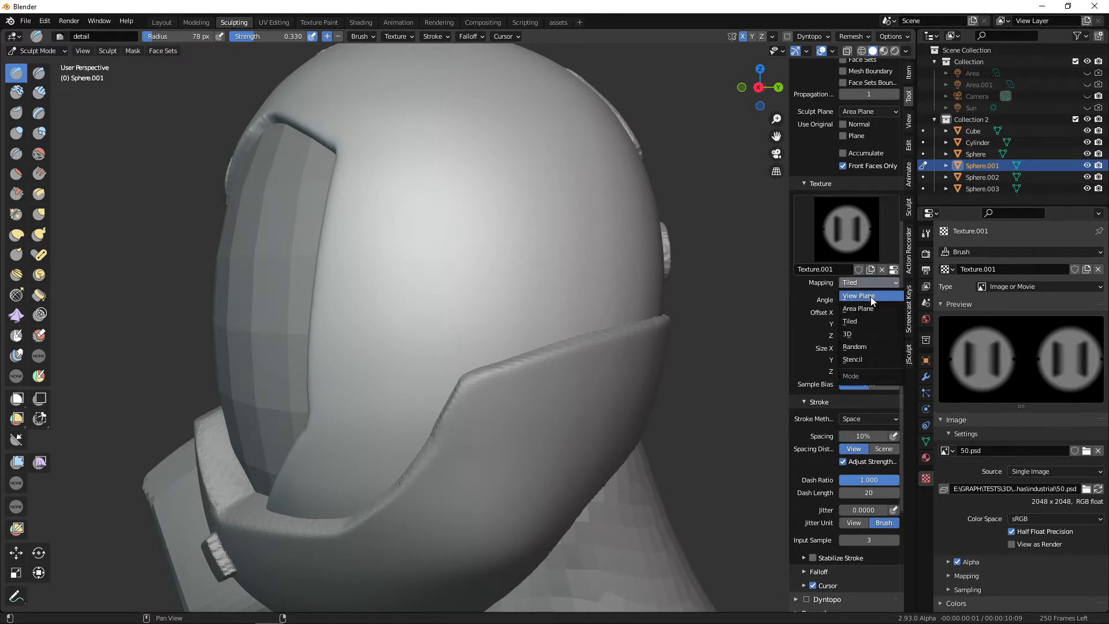
pyautogui.click(871, 296)
pyautogui.click(478, 218)
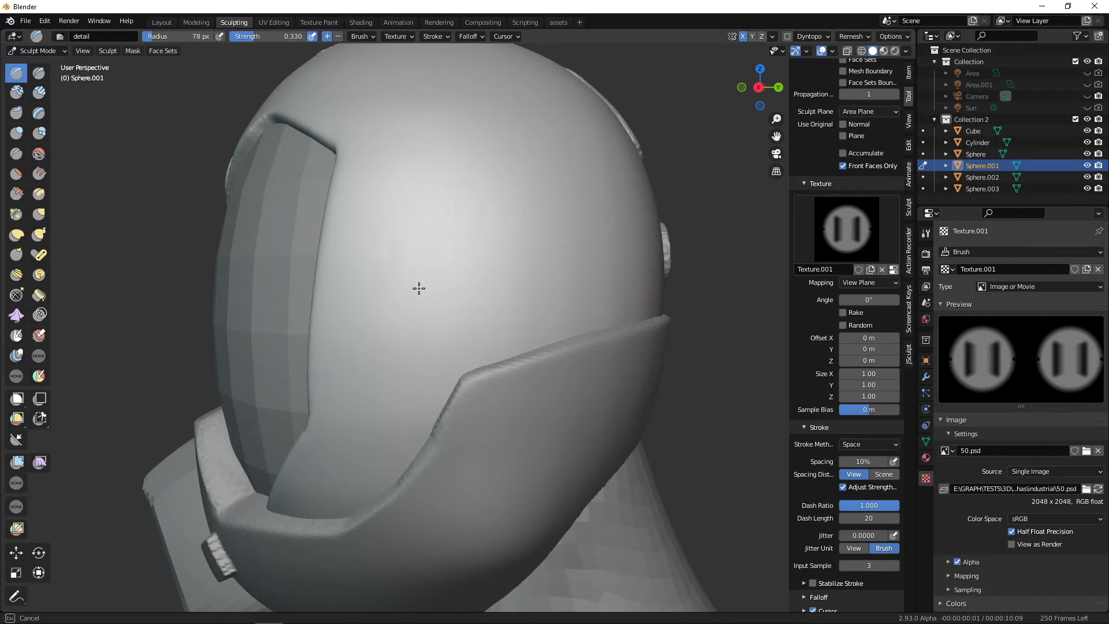
pyautogui.moveTo(513, 270); pyautogui.dragTo(441, 287)
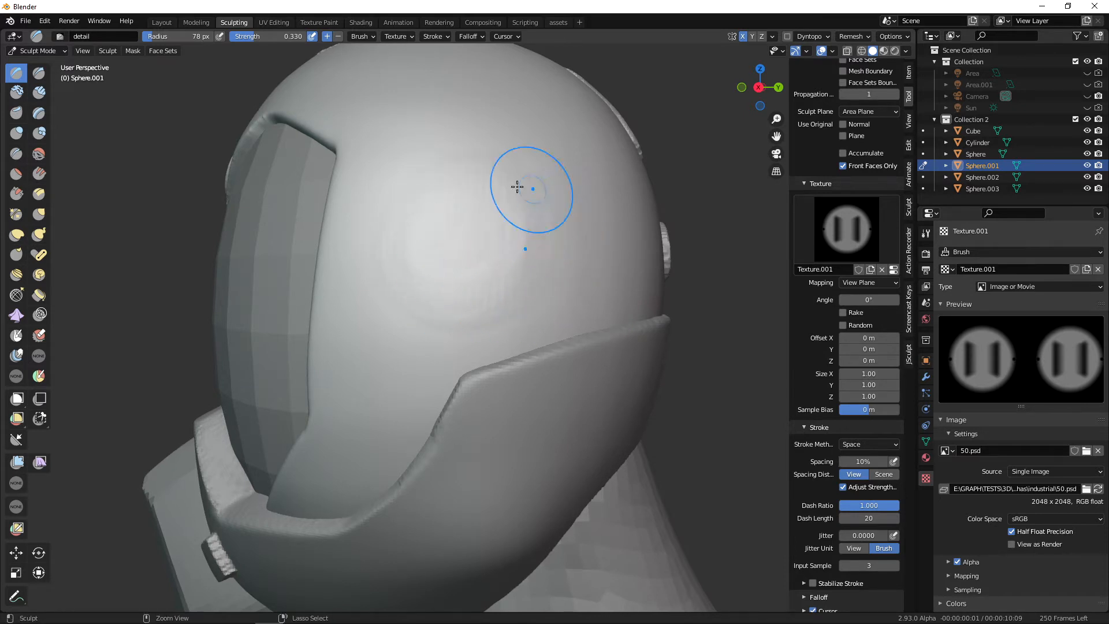
# Set the detail brush's stroke method to Anchored and its strength to 0.700.
pyautogui.click(880, 445)
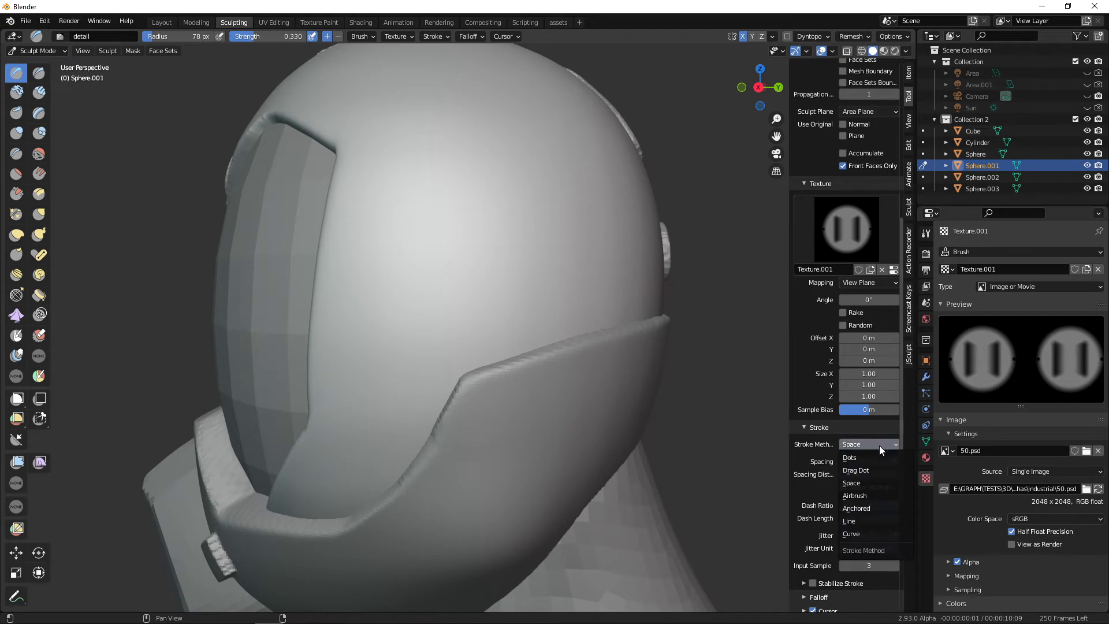
pyautogui.click(871, 511)
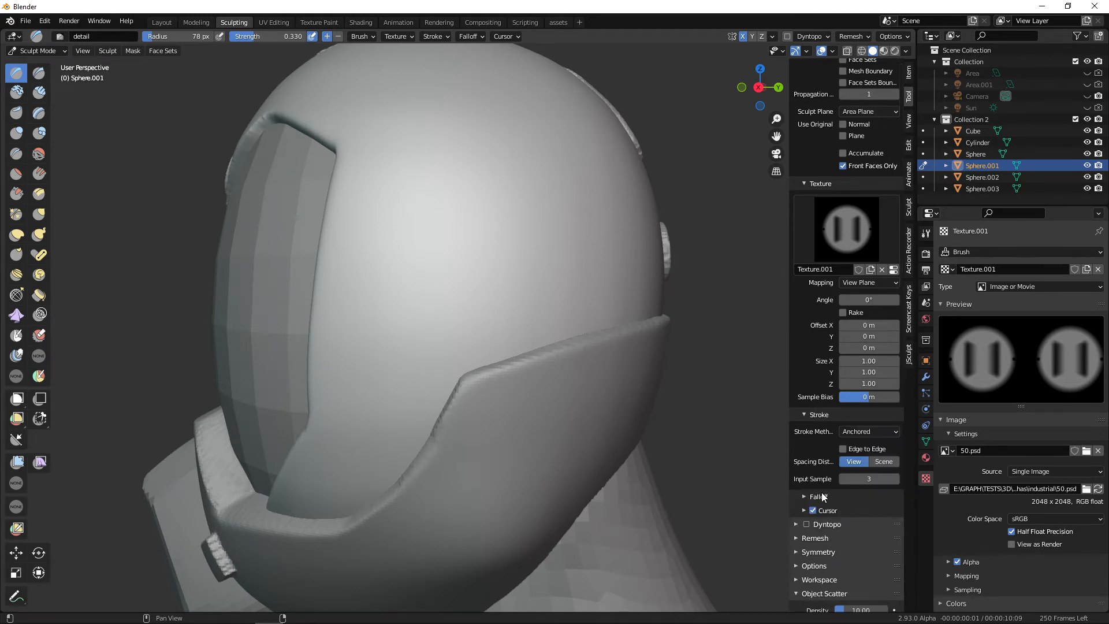
pyautogui.moveTo(630, 419)
pyautogui.mouseDown(button='middle')
pyautogui.moveTo(600, 426)
pyautogui.moveTo(570, 356)
pyautogui.mouseUp(button='middle')
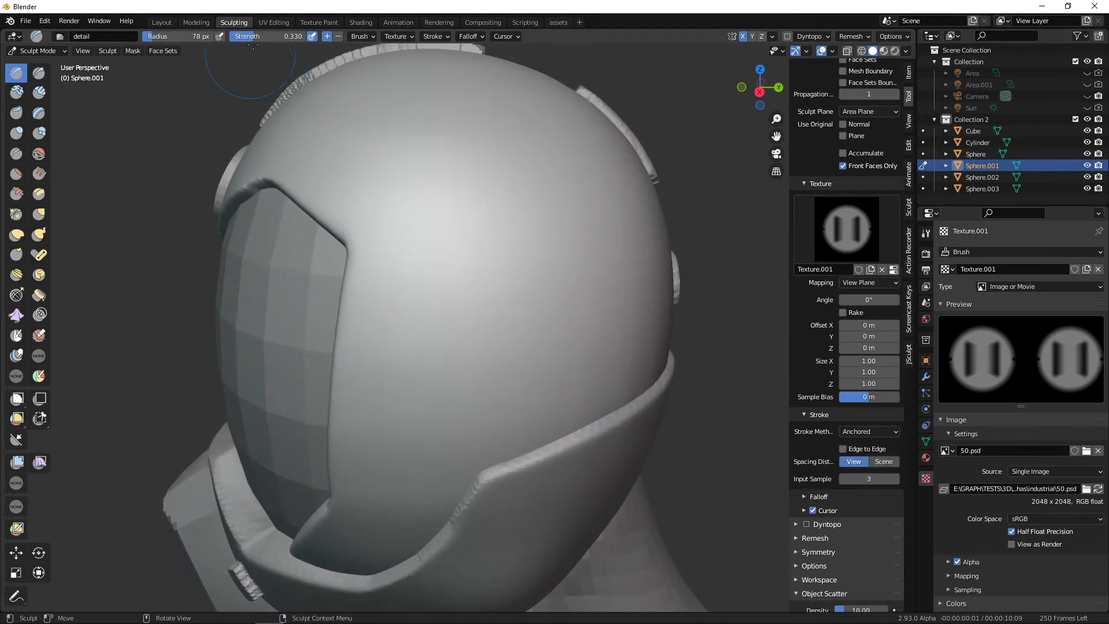
pyautogui.moveTo(264, 39); pyautogui.dragTo(291, 36)
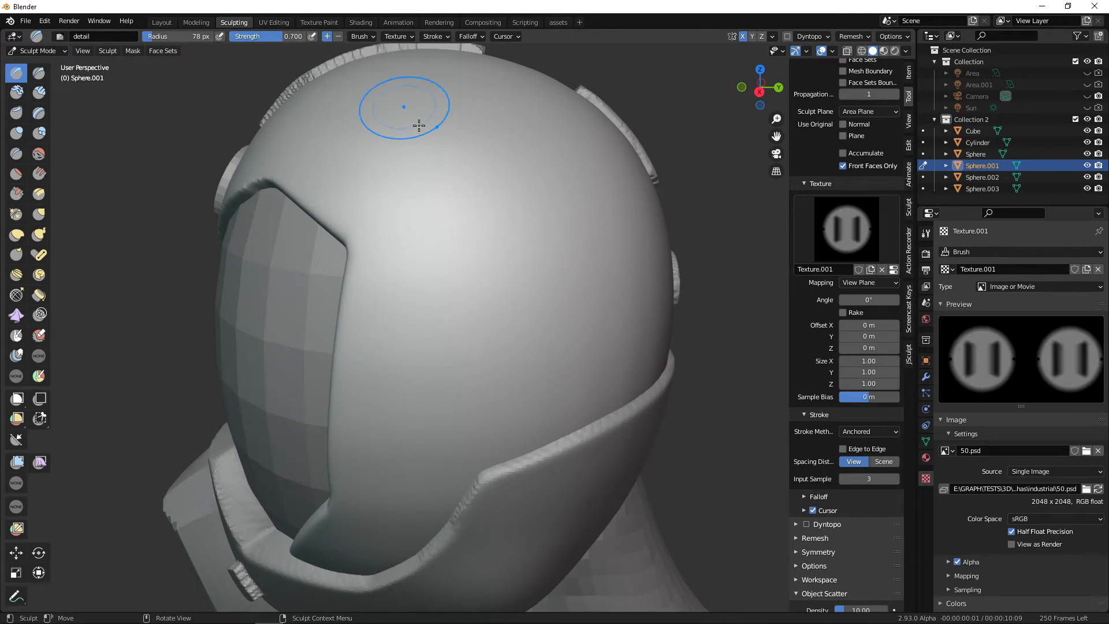
pyautogui.moveTo(419, 126)
pyautogui.mouseDown(button='middle')
pyautogui.moveTo(496, 248)
pyautogui.moveTo(456, 297)
pyautogui.mouseUp(button='middle')
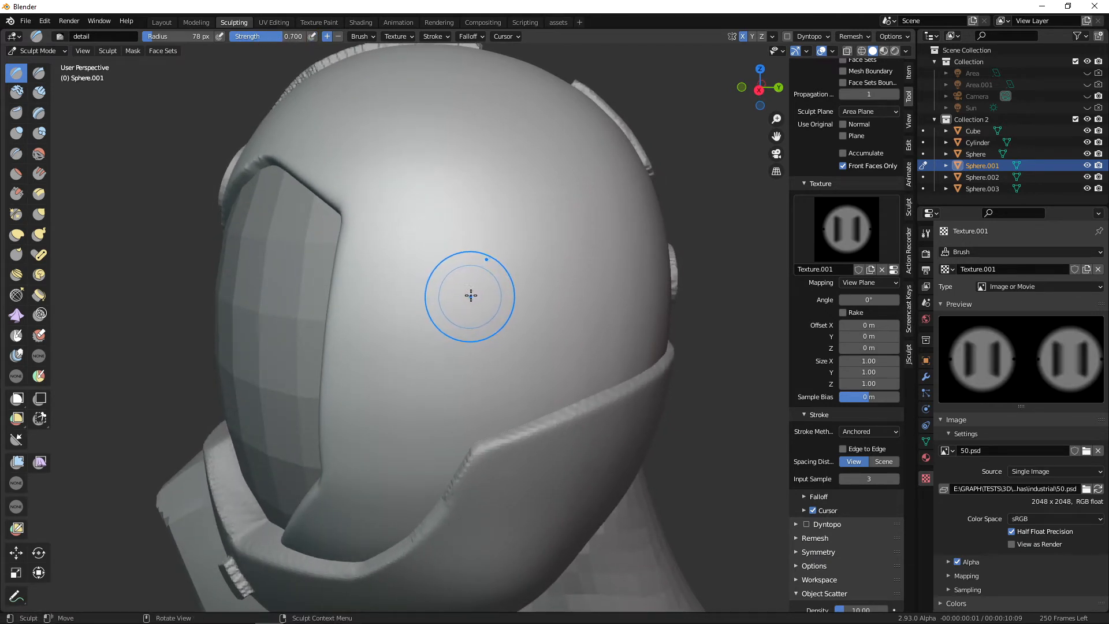
# Stamp a large round two-slotted detail on the helmet's side beside the visor, and undo the extra stamp above it.
pyautogui.moveTo(470, 296)
pyautogui.mouseDown()
pyautogui.moveTo(527, 242)
pyautogui.moveTo(517, 220)
pyautogui.moveTo(478, 196)
pyautogui.moveTo(468, 169)
pyautogui.moveTo(545, 227)
pyautogui.moveTo(550, 354)
pyautogui.moveTo(554, 215)
pyautogui.mouseUp()
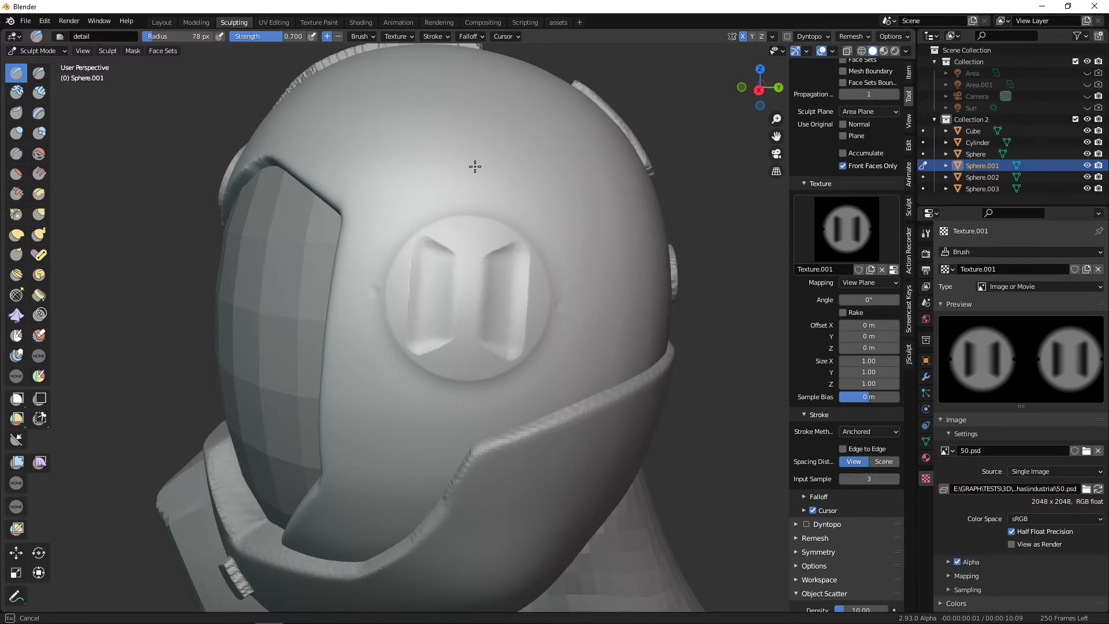
pyautogui.moveTo(470, 166); pyautogui.dragTo(470, 166)
pyautogui.moveTo(470, 165)
pyautogui.mouseDown(button='middle')
pyautogui.moveTo(592, 344)
pyautogui.moveTo(540, 387)
pyautogui.moveTo(572, 386)
pyautogui.mouseUp(button='middle')
pyautogui.hotkey('ctrl', 'z')
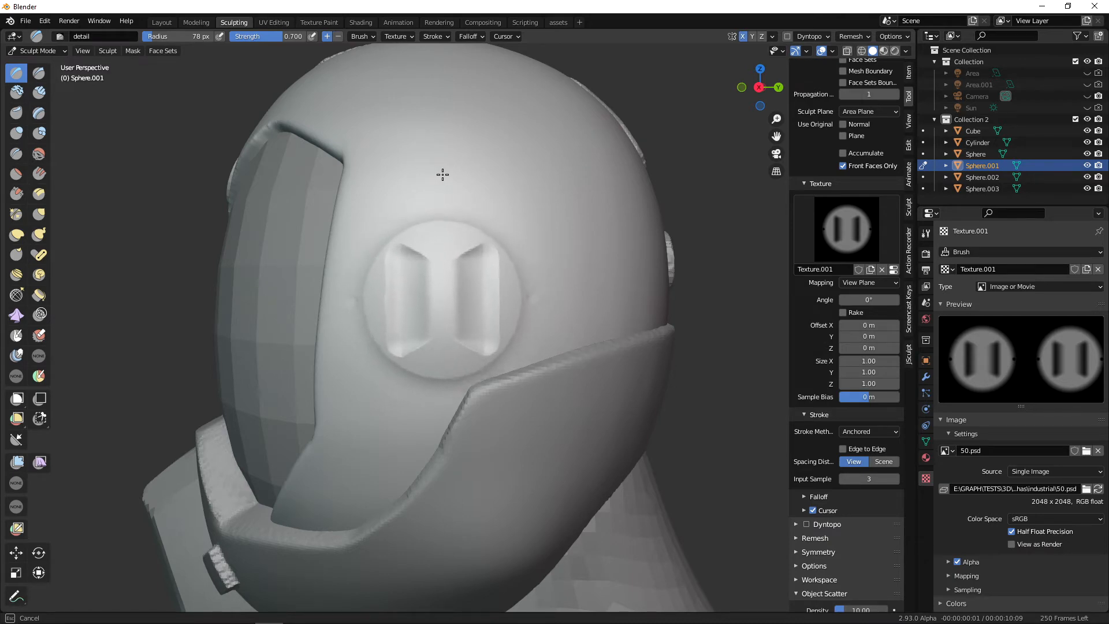
pyautogui.moveTo(560, 297)
pyautogui.mouseDown(button='middle')
pyautogui.moveTo(563, 378)
pyautogui.moveTo(583, 373)
pyautogui.moveTo(585, 404)
pyautogui.moveTo(556, 460)
pyautogui.moveTo(568, 449)
pyautogui.moveTo(523, 449)
pyautogui.moveTo(540, 417)
pyautogui.moveTo(573, 434)
pyautogui.moveTo(546, 414)
pyautogui.mouseUp(button='middle')
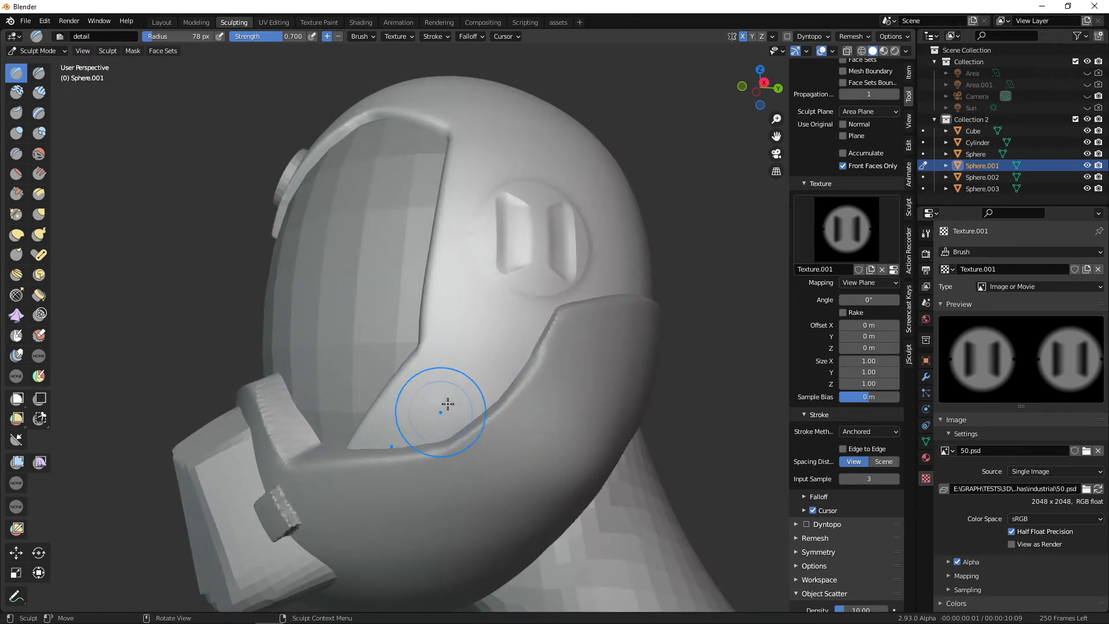
# Replace the brush texture's image with the triangle alpha 34.psd from the industrial folder.
pyautogui.moveTo(448, 403); pyautogui.dragTo(471, 376, button='middle')
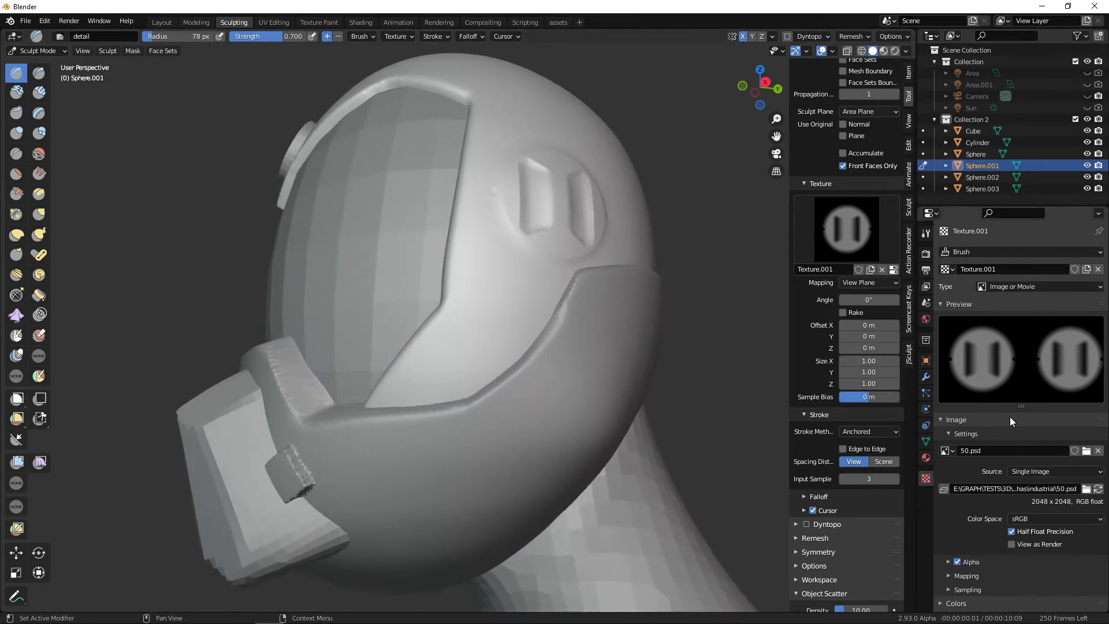
pyautogui.click(1086, 451)
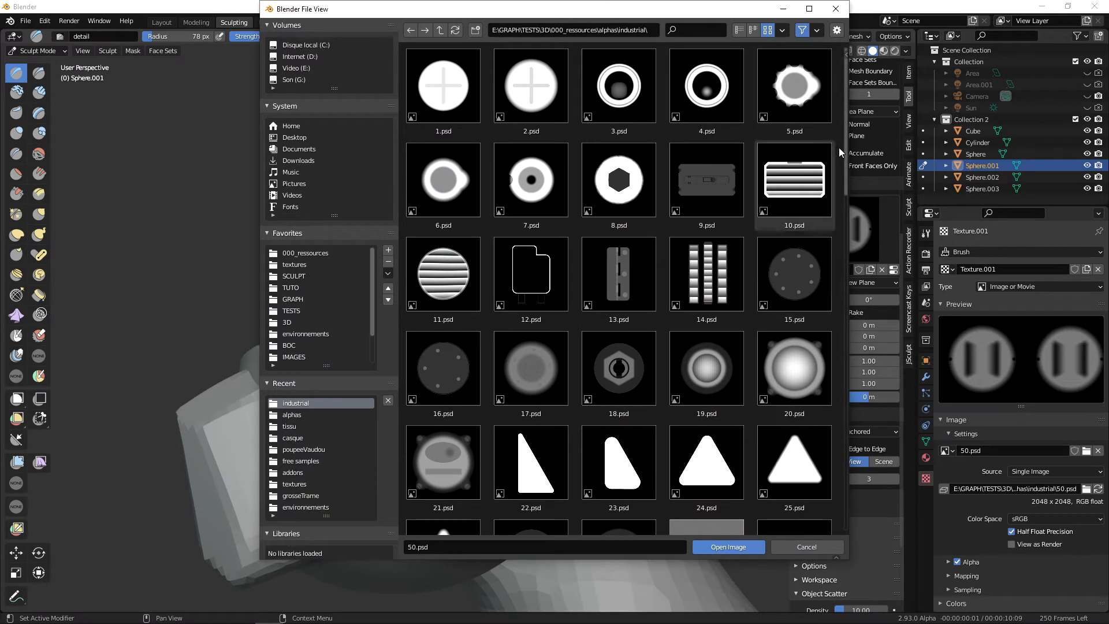
pyautogui.moveTo(846, 158); pyautogui.dragTo(846, 282)
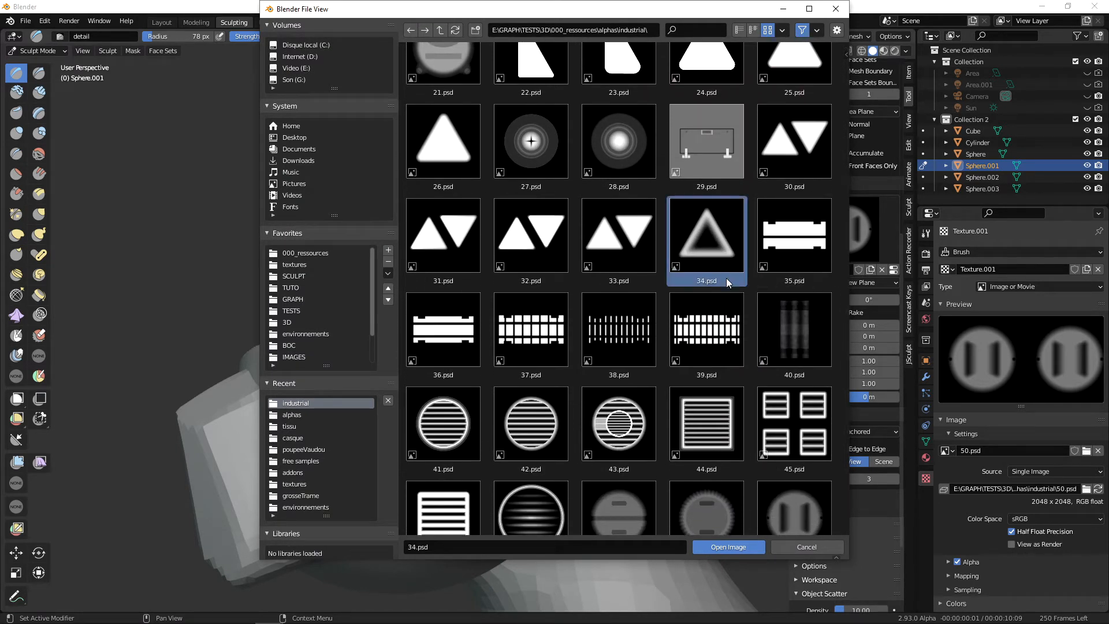
pyautogui.click(730, 545)
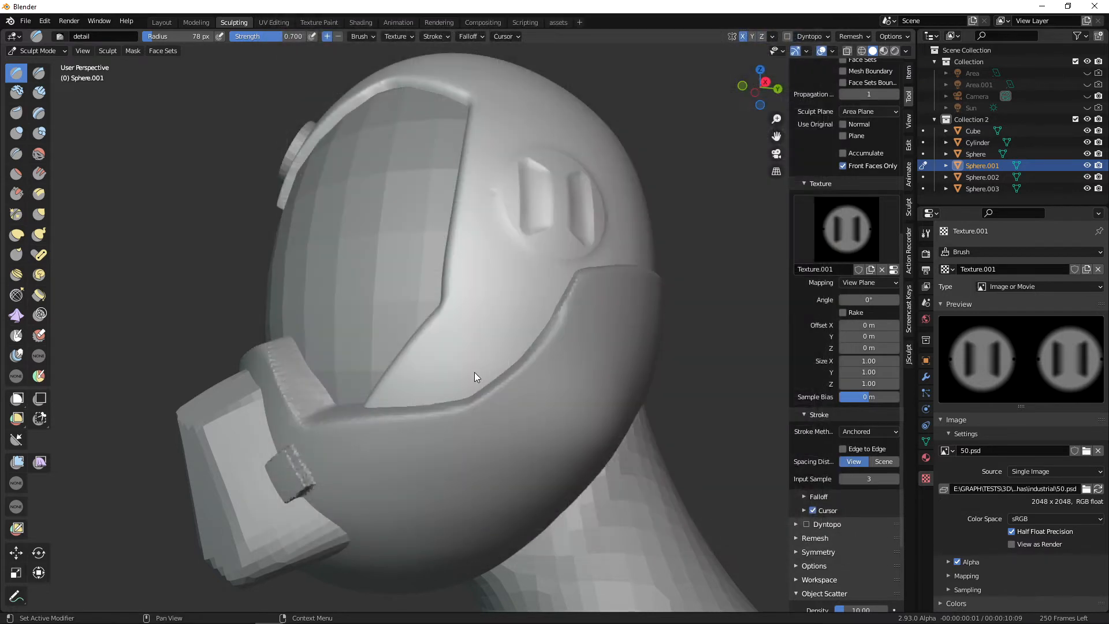
# Try stamping the triangle detail on the helmet's cheek below the visor corner in different orientations, and undo the stamps.
pyautogui.moveTo(449, 354); pyautogui.dragTo(457, 361)
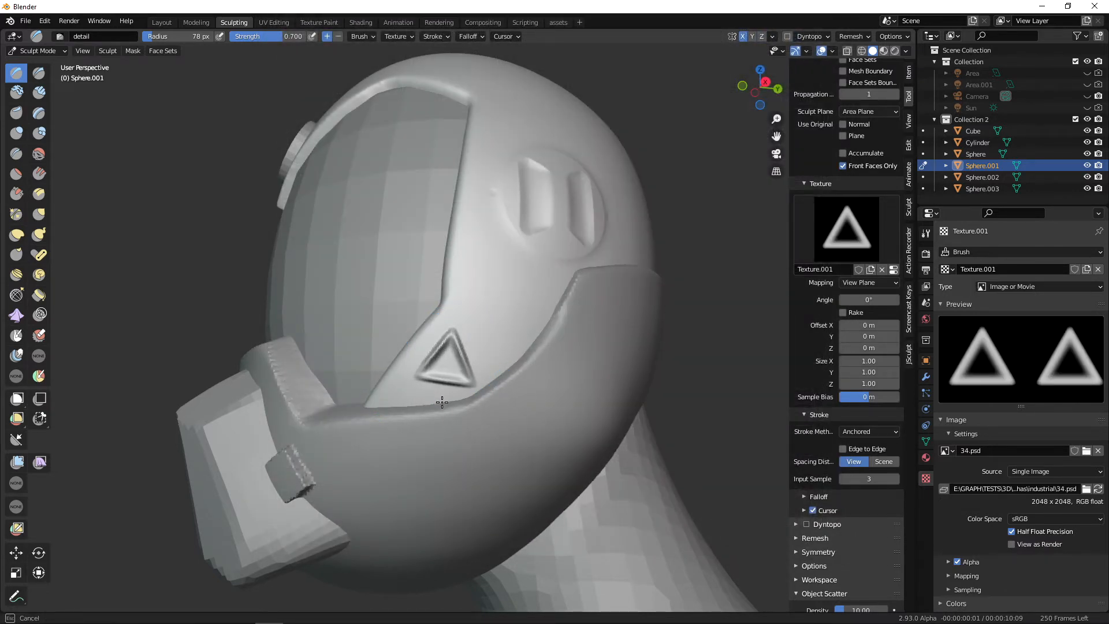
pyautogui.moveTo(441, 403); pyautogui.dragTo(442, 402)
pyautogui.moveTo(540, 414)
pyautogui.keyDown('alt'); pyautogui.mouseDown()
pyautogui.moveTo(639, 413)
pyautogui.moveTo(540, 423)
pyautogui.moveTo(681, 450)
pyautogui.moveTo(653, 453)
pyautogui.moveTo(662, 468)
pyautogui.moveTo(674, 421)
pyautogui.moveTo(621, 396)
pyautogui.moveTo(546, 414)
pyautogui.moveTo(563, 399)
pyautogui.moveTo(595, 410)
pyautogui.moveTo(536, 431)
pyautogui.mouseUp(); pyautogui.keyUp('alt')
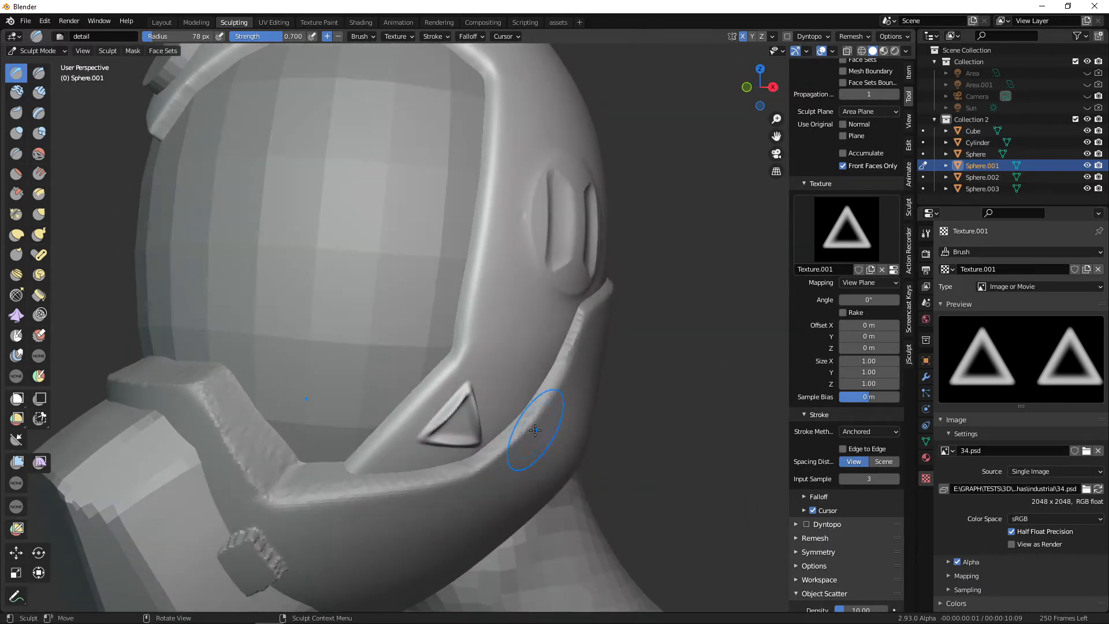
pyautogui.hotkey('ctrl', 'z')
pyautogui.moveTo(618, 396)
pyautogui.keyDown('alt'); pyautogui.mouseDown()
pyautogui.moveTo(636, 379)
pyautogui.moveTo(611, 404)
pyautogui.moveTo(601, 399)
pyautogui.moveTo(572, 366)
pyautogui.moveTo(570, 339)
pyautogui.moveTo(439, 199)
pyautogui.moveTo(467, 202)
pyautogui.moveTo(517, 235)
pyautogui.moveTo(505, 277)
pyautogui.moveTo(485, 291)
pyautogui.mouseUp(); pyautogui.keyUp('alt')
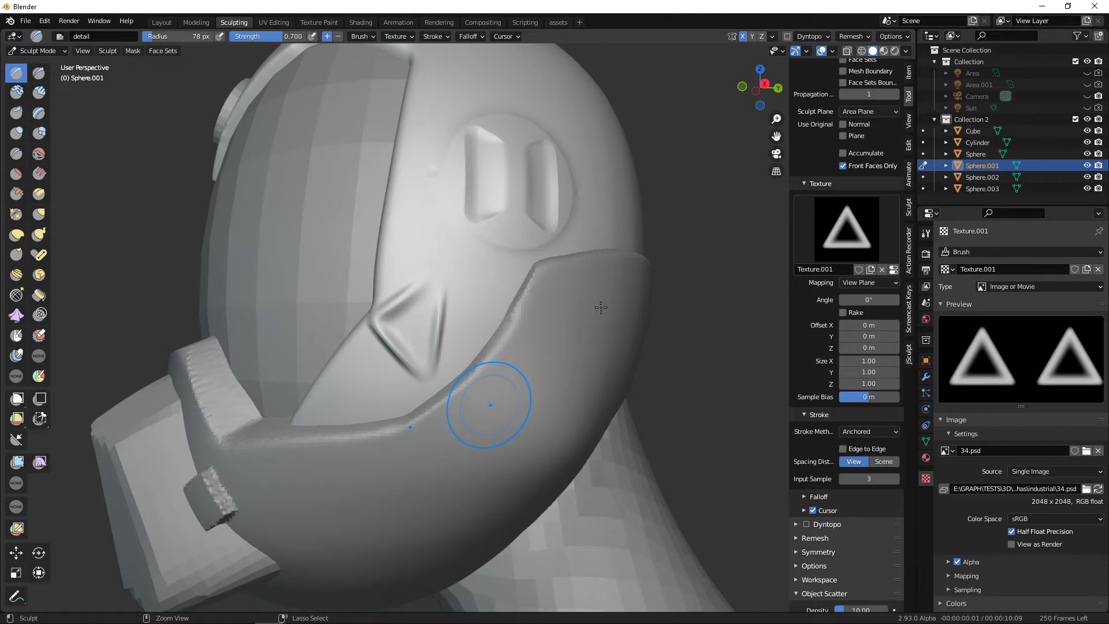
pyautogui.hotkey('ctrl', 'z')
pyautogui.keyDown('alt'); pyautogui.moveTo(528, 347); pyautogui.dragTo(536, 343); pyautogui.keyUp('alt')
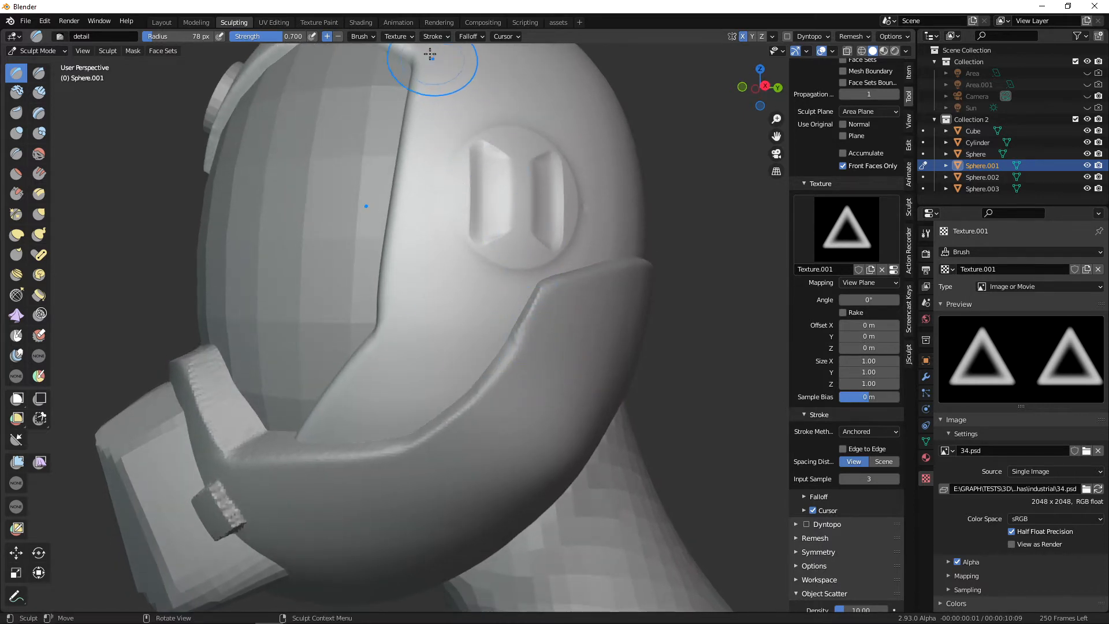
pyautogui.click(480, 37)
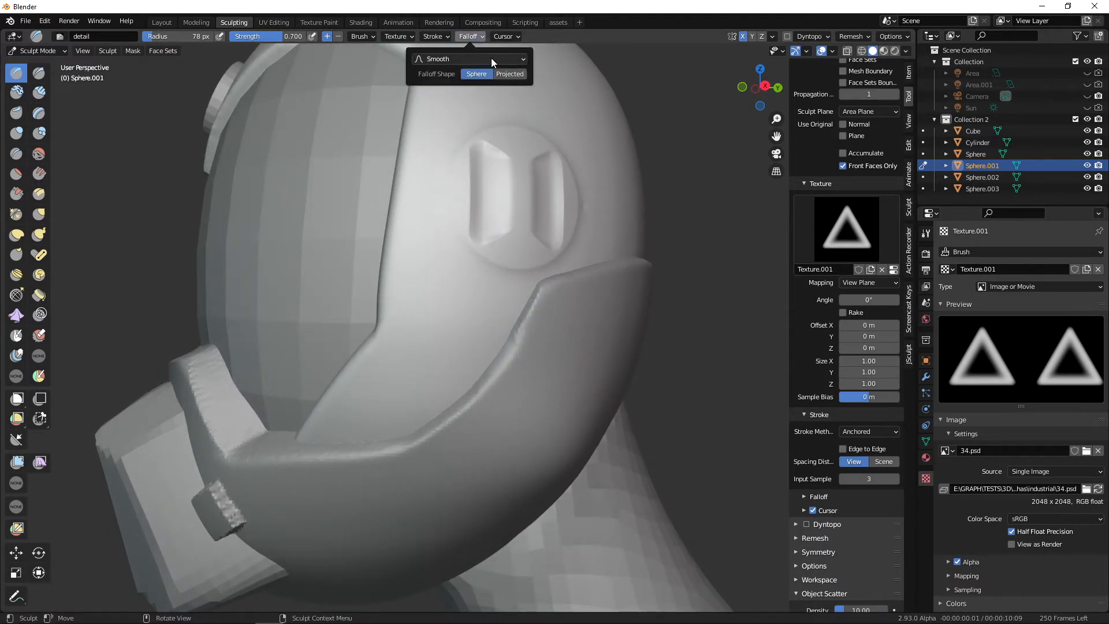
pyautogui.click(491, 58)
pyautogui.click(469, 58)
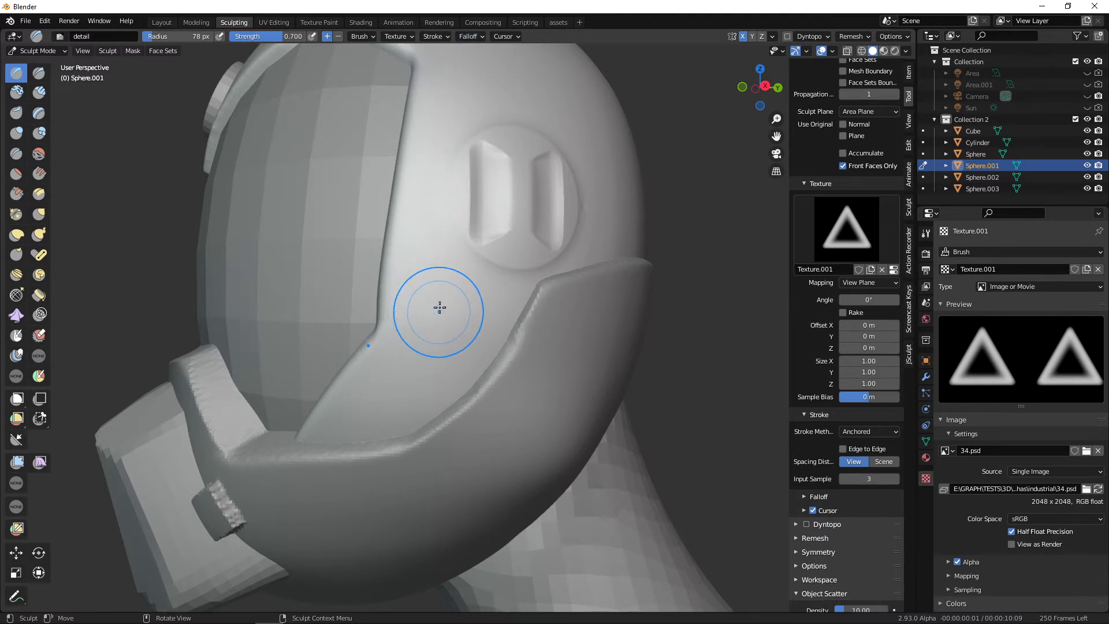
# Undo the round two-slotted stamp on the helmet's side beside the visor.
pyautogui.moveTo(488, 216); pyautogui.dragTo(456, 237, button='middle')
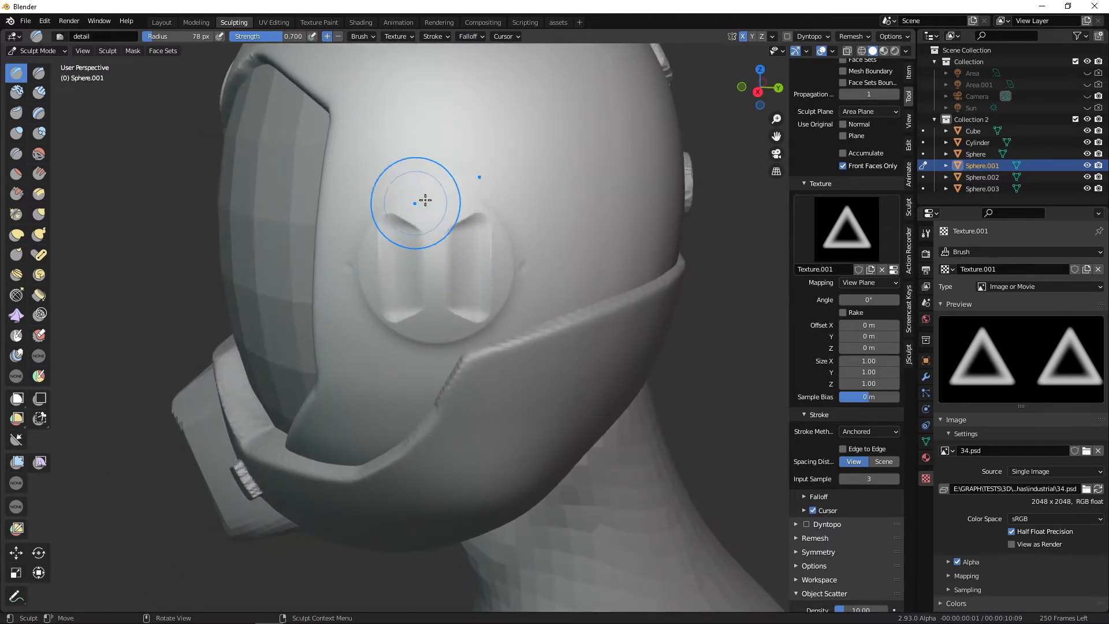
pyautogui.moveTo(425, 200); pyautogui.dragTo(501, 306, button='middle')
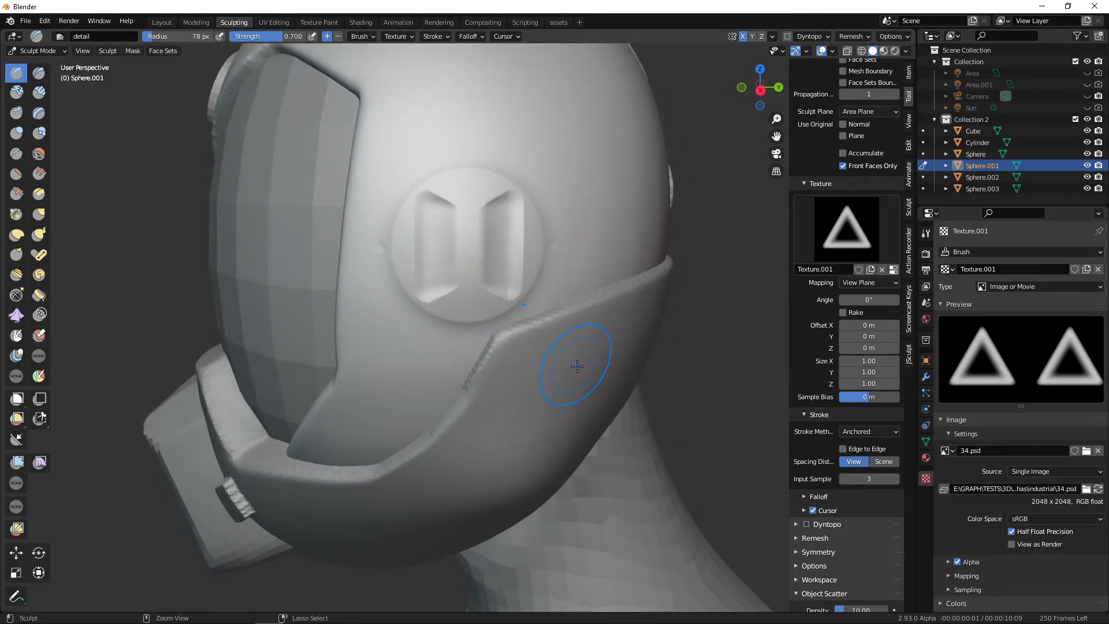
pyautogui.hotkey('ctrl', 'z')
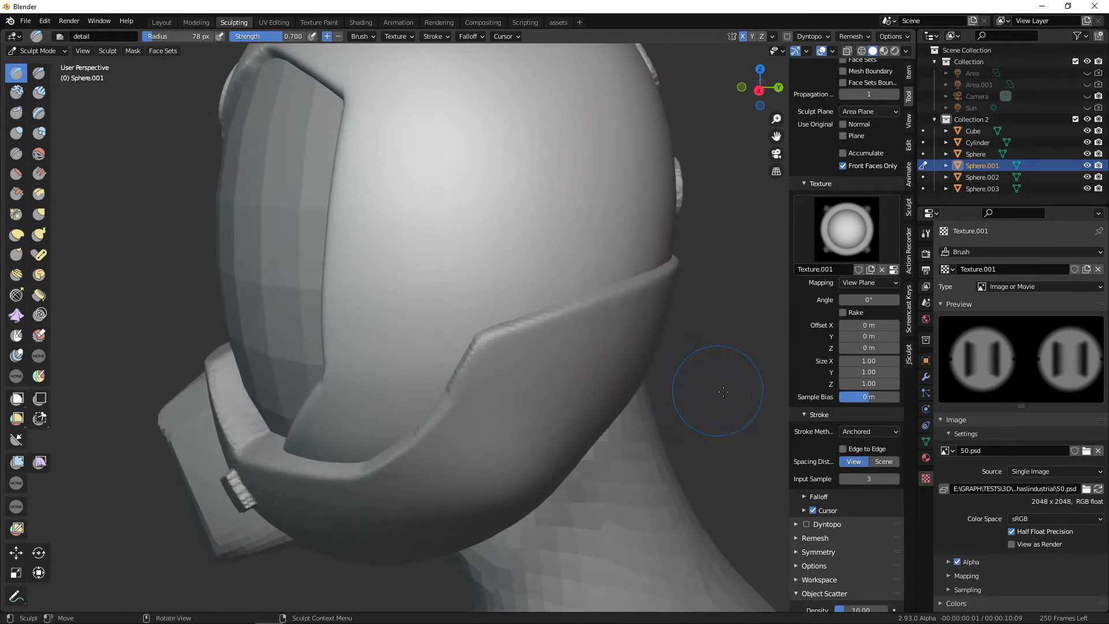
pyautogui.moveTo(672, 404); pyautogui.dragTo(636, 417, button='middle')
# Switch the detail brush's falloff curve preset and restamp the large round two-slotted detail on the helmet's side beside the visor.
pyautogui.click(473, 37)
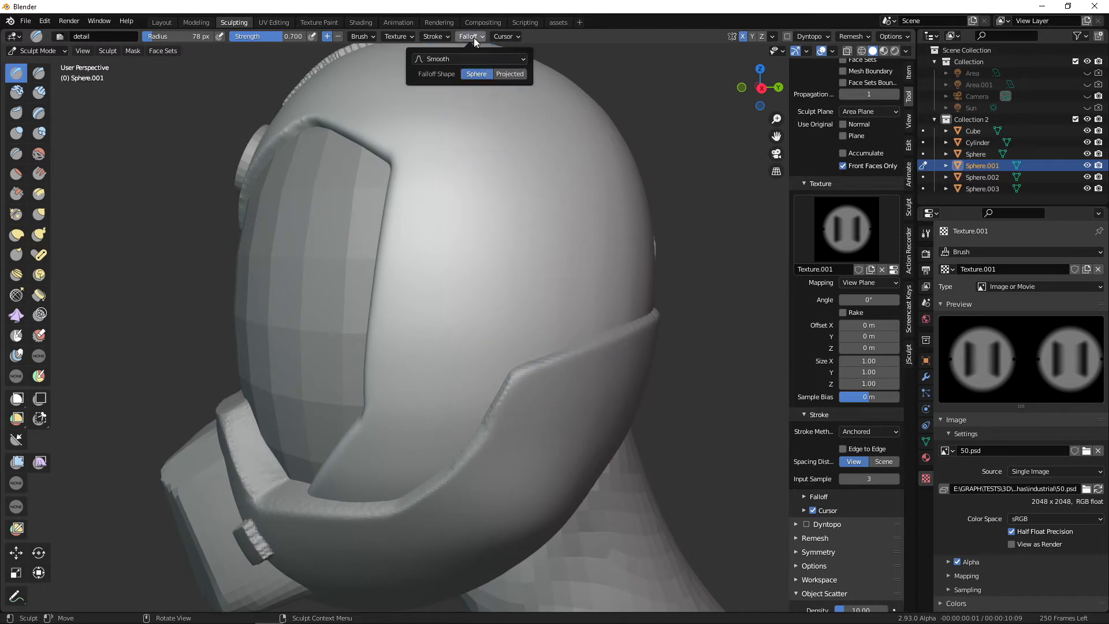
pyautogui.click(478, 59)
pyautogui.click(465, 184)
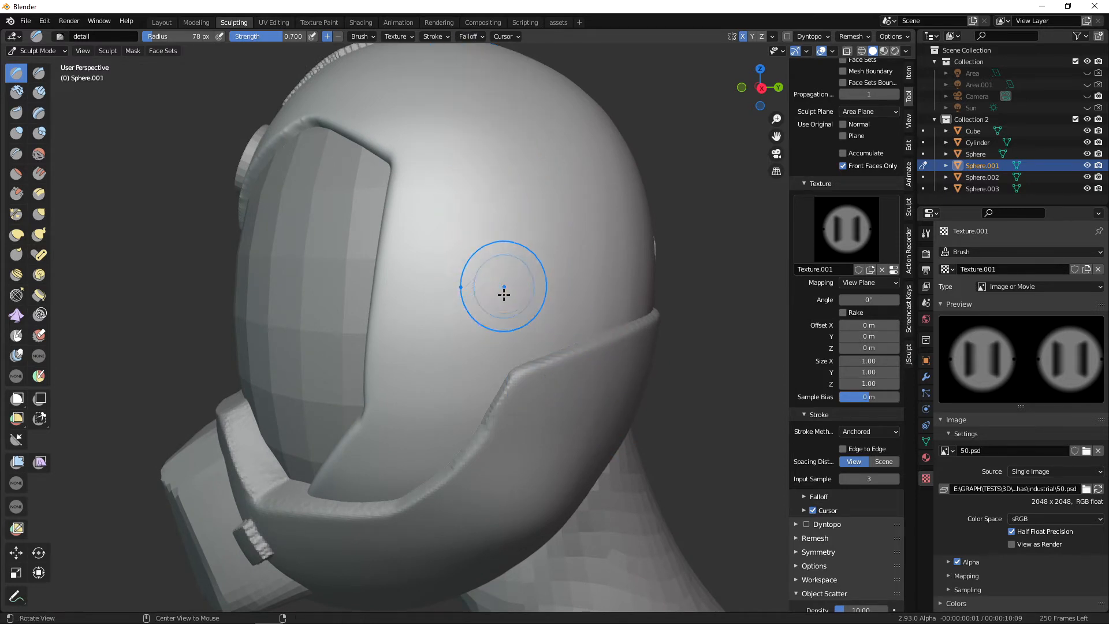
pyautogui.moveTo(505, 292); pyautogui.dragTo(495, 317, button='middle')
pyautogui.moveTo(454, 291); pyautogui.dragTo(457, 400)
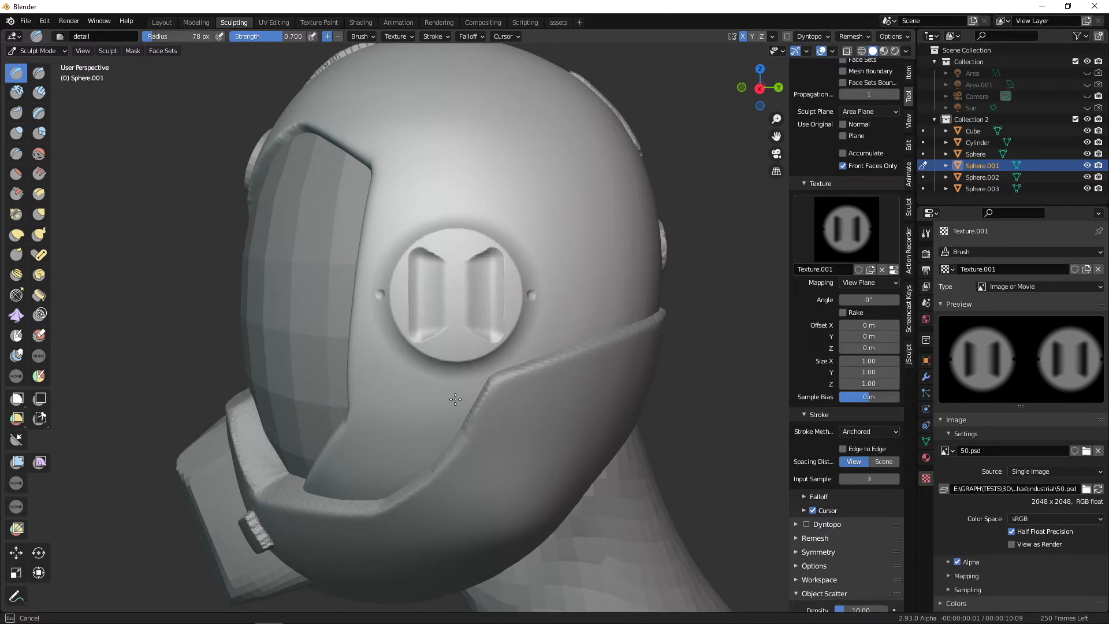
# Replace the brush texture's image with the triangle alpha 34.psd from the industrial folder.
pyautogui.moveTo(458, 414); pyautogui.dragTo(756, 394, button='middle')
pyautogui.click(1087, 451)
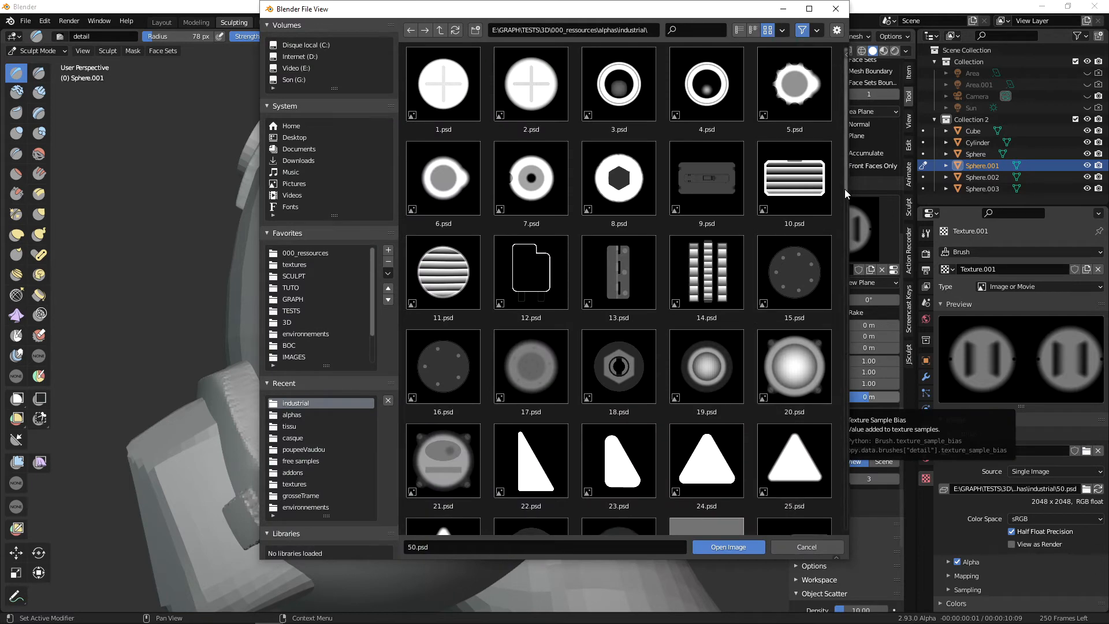
pyautogui.moveTo(845, 189); pyautogui.dragTo(847, 290)
pyautogui.click(712, 323)
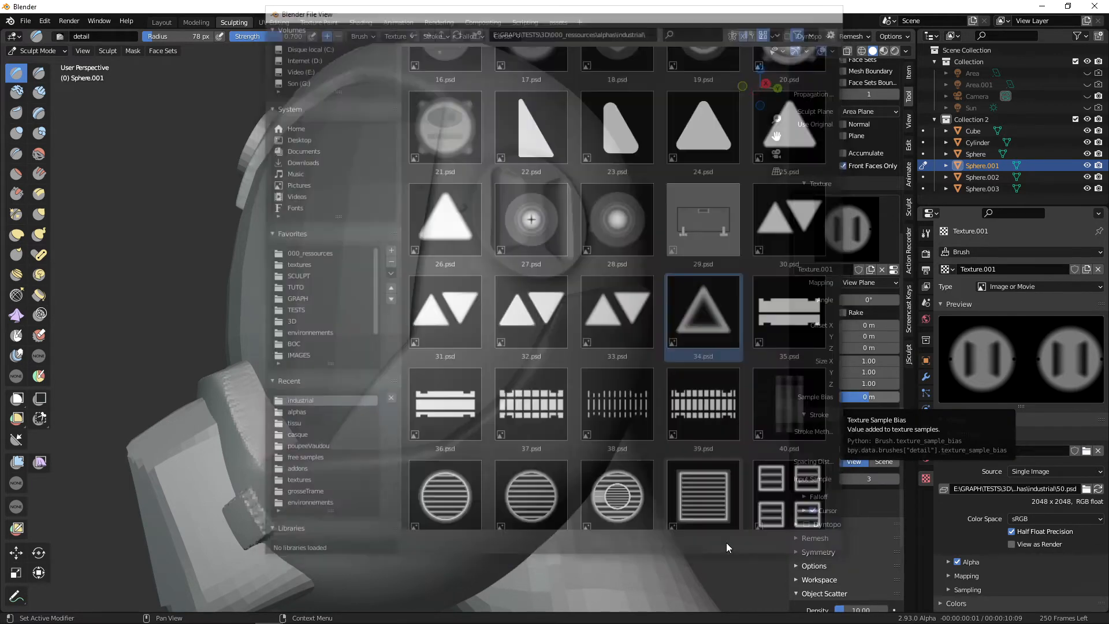
pyautogui.click(726, 544)
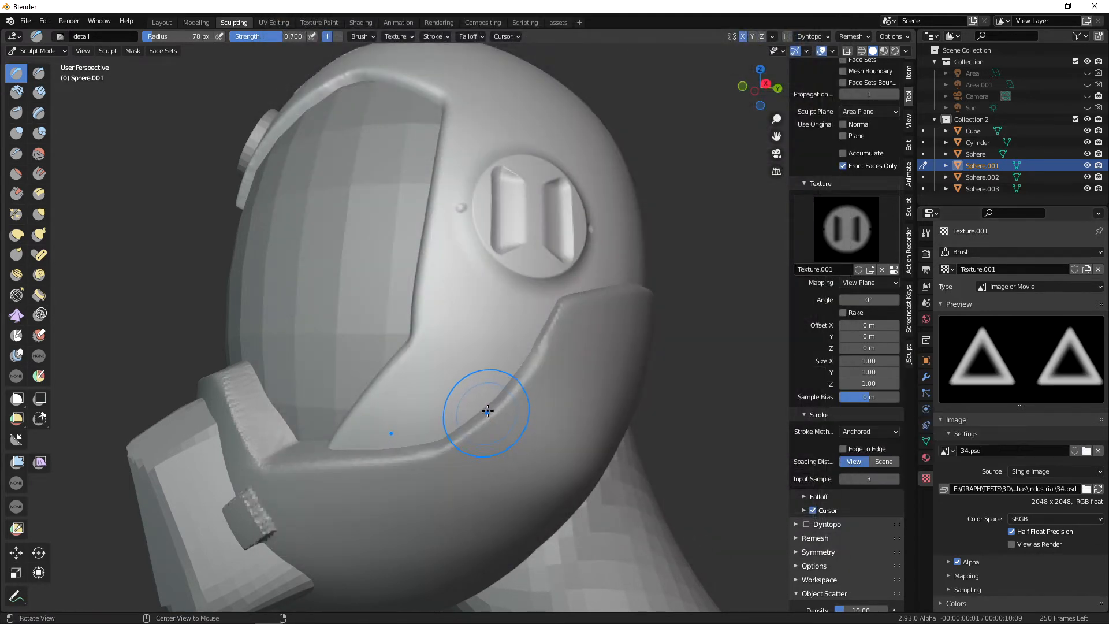
# Try stamping the triangle detail on the helmet's cheek below the visor corner, and undo the stamp.
pyautogui.moveTo(483, 409); pyautogui.dragTo(488, 396, button='middle')
pyautogui.moveTo(420, 369); pyautogui.dragTo(409, 417)
pyautogui.moveTo(409, 417); pyautogui.dragTo(540, 448, button='middle')
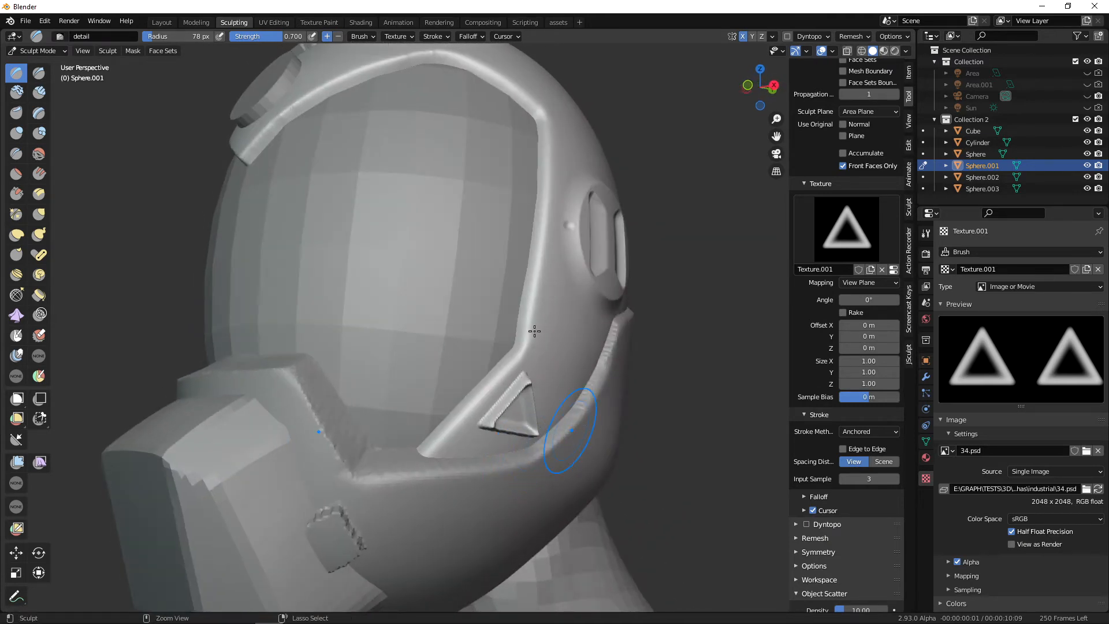
pyautogui.hotkey('ctrl', 'z')
# Set the detail brush's strength to 0.404 and stamp the triangle detail on the cheek below the visor corner.
pyautogui.moveTo(280, 40); pyautogui.dragTo(258, 41)
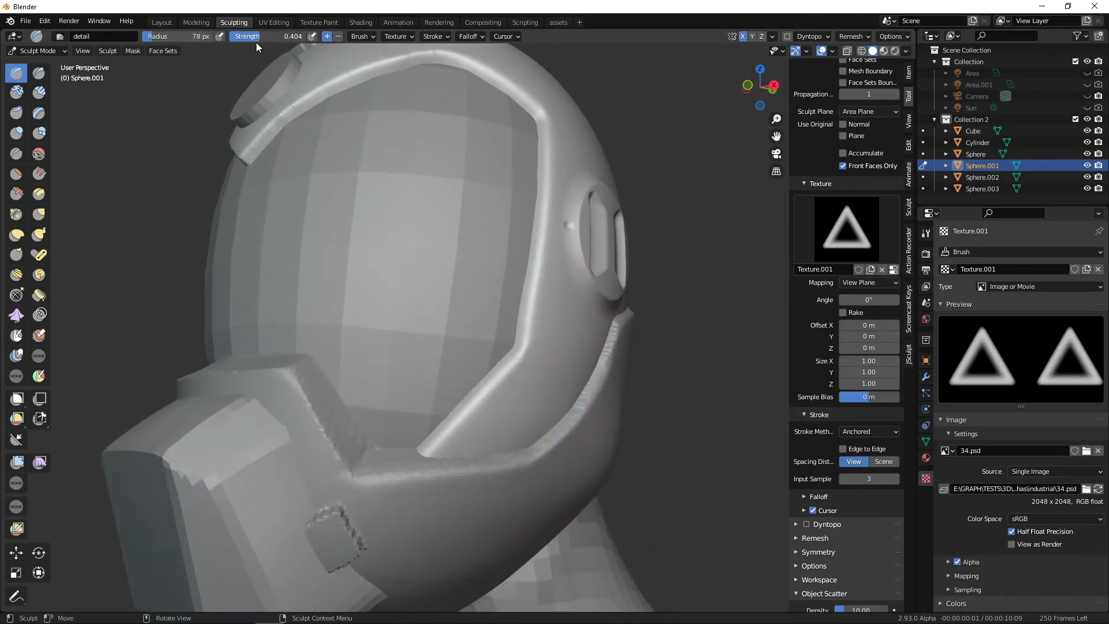
pyautogui.moveTo(461, 280)
pyautogui.mouseDown(button='middle')
pyautogui.moveTo(522, 383)
pyautogui.moveTo(442, 353)
pyautogui.mouseUp(button='middle')
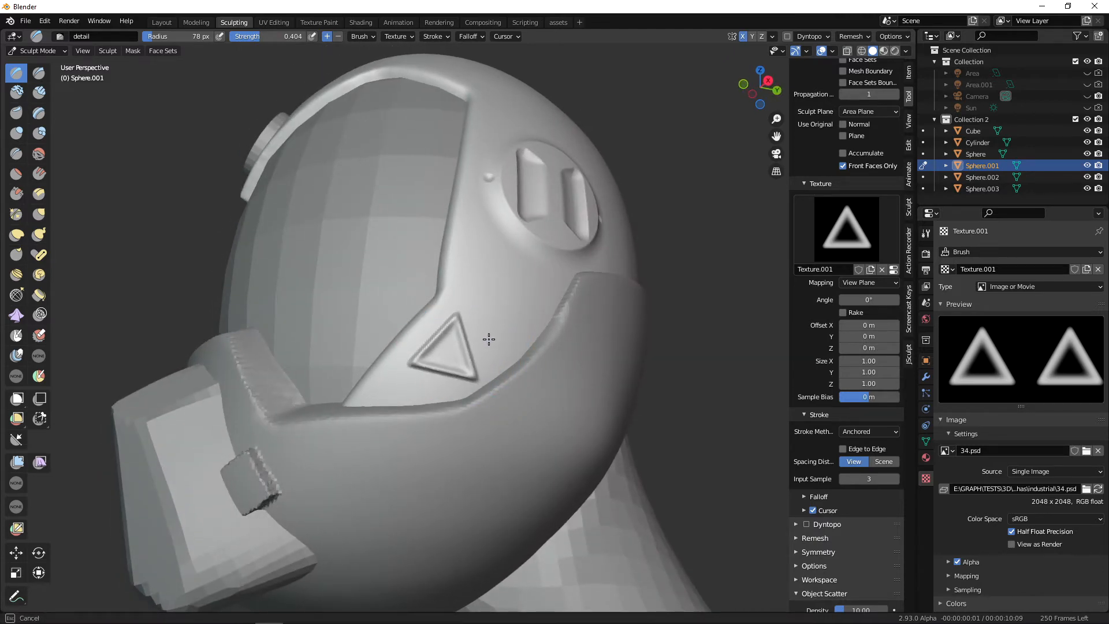
pyautogui.moveTo(489, 339)
pyautogui.mouseDown()
pyautogui.moveTo(556, 347)
pyautogui.moveTo(543, 370)
pyautogui.moveTo(581, 437)
pyautogui.moveTo(527, 418)
pyautogui.moveTo(552, 467)
pyautogui.mouseUp()
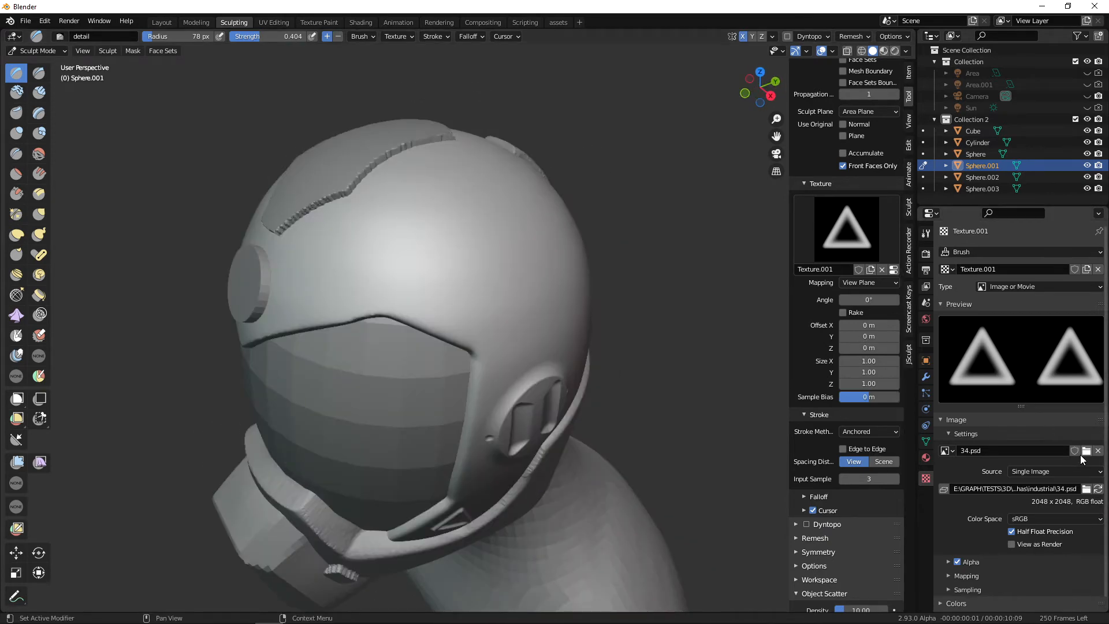
# Load the I-shaped bar alpha 68.psd from the industrial folder as the brush texture's image.
pyautogui.click(1086, 451)
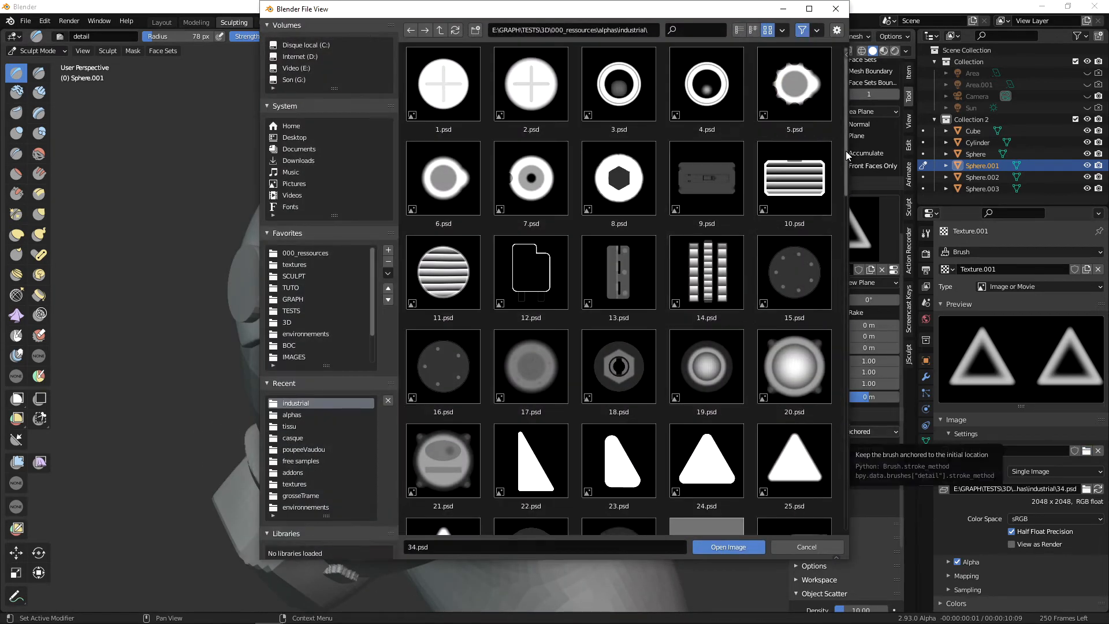
pyautogui.moveTo(846, 151); pyautogui.dragTo(852, 460)
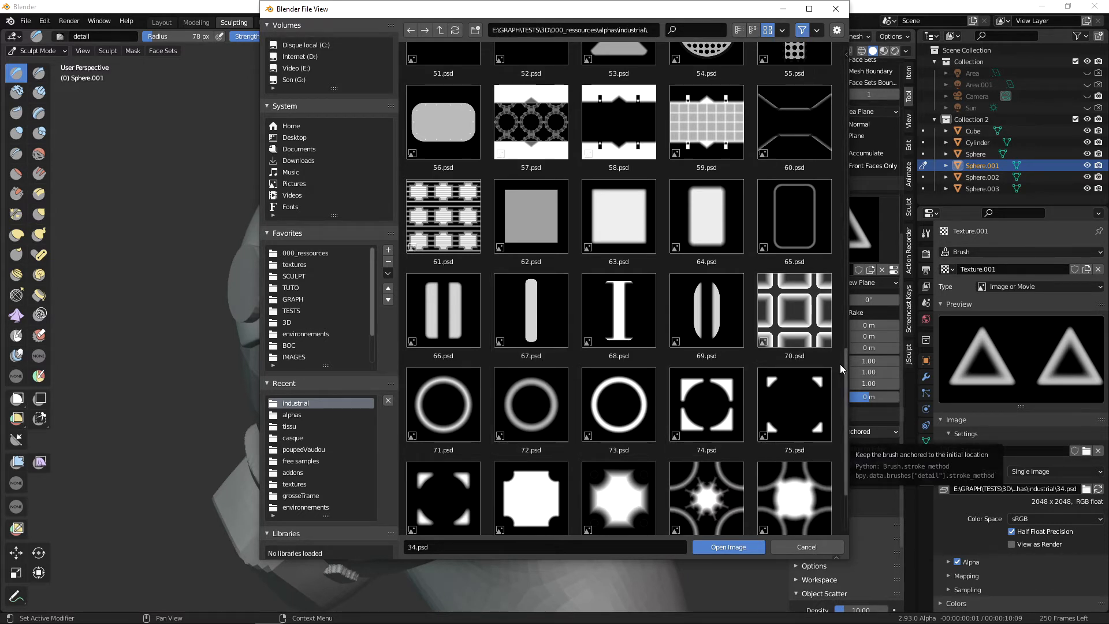
pyautogui.click(622, 319)
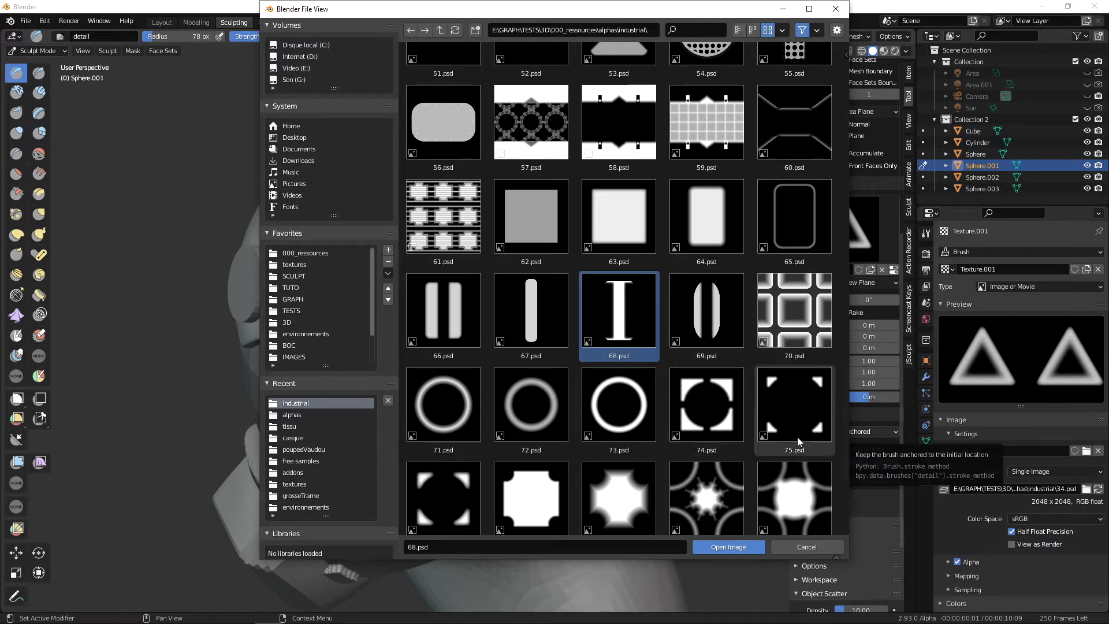
pyautogui.click(729, 548)
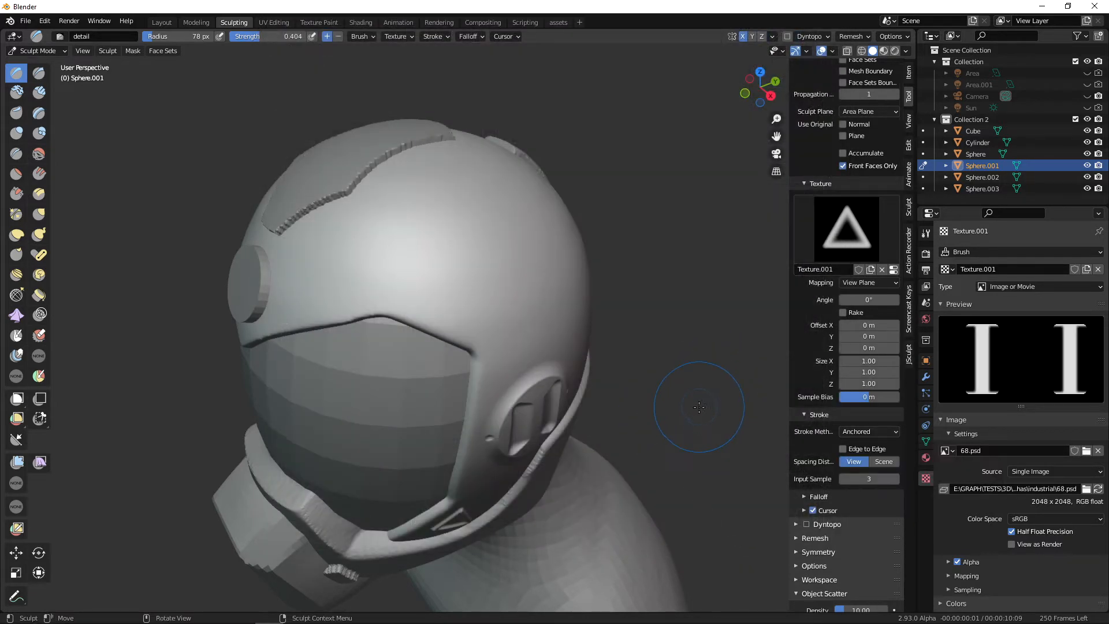
# Set the detail brush's radius to 53 px over the back of the helmet.
pyautogui.moveTo(699, 407)
pyautogui.mouseDown(button='middle')
pyautogui.moveTo(707, 448)
pyautogui.moveTo(673, 401)
pyautogui.moveTo(703, 445)
pyautogui.mouseUp(button='middle')
pyautogui.moveTo(596, 249)
pyautogui.mouseDown(button='middle')
pyautogui.moveTo(514, 258)
pyautogui.moveTo(460, 247)
pyautogui.moveTo(445, 231)
pyautogui.mouseUp(button='middle')
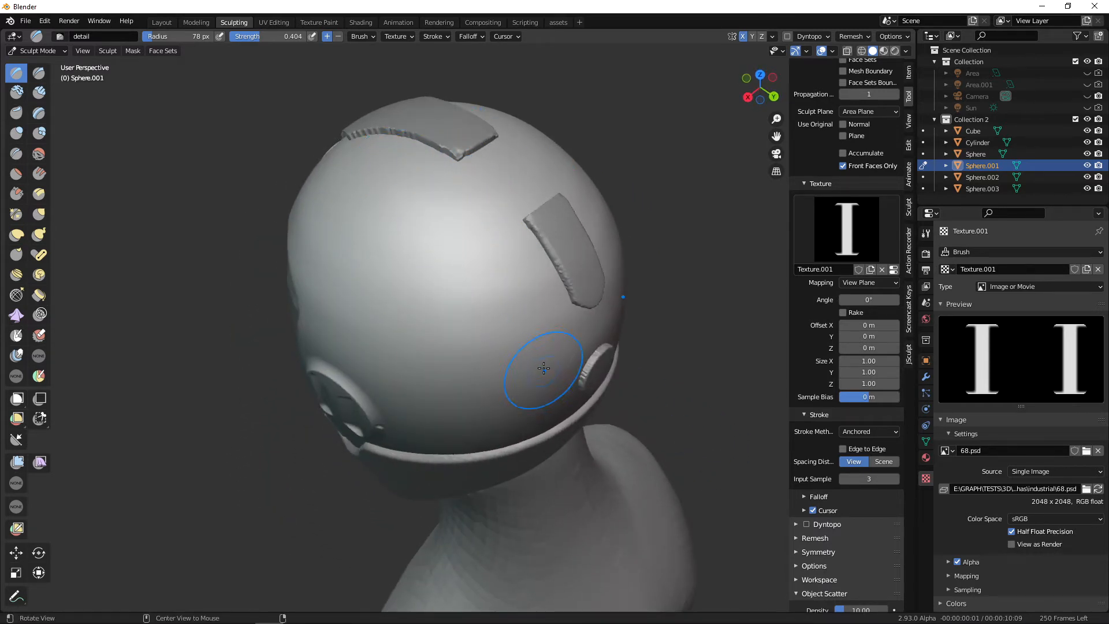
pyautogui.moveTo(540, 372); pyautogui.dragTo(504, 336, button='middle')
pyautogui.press('f')
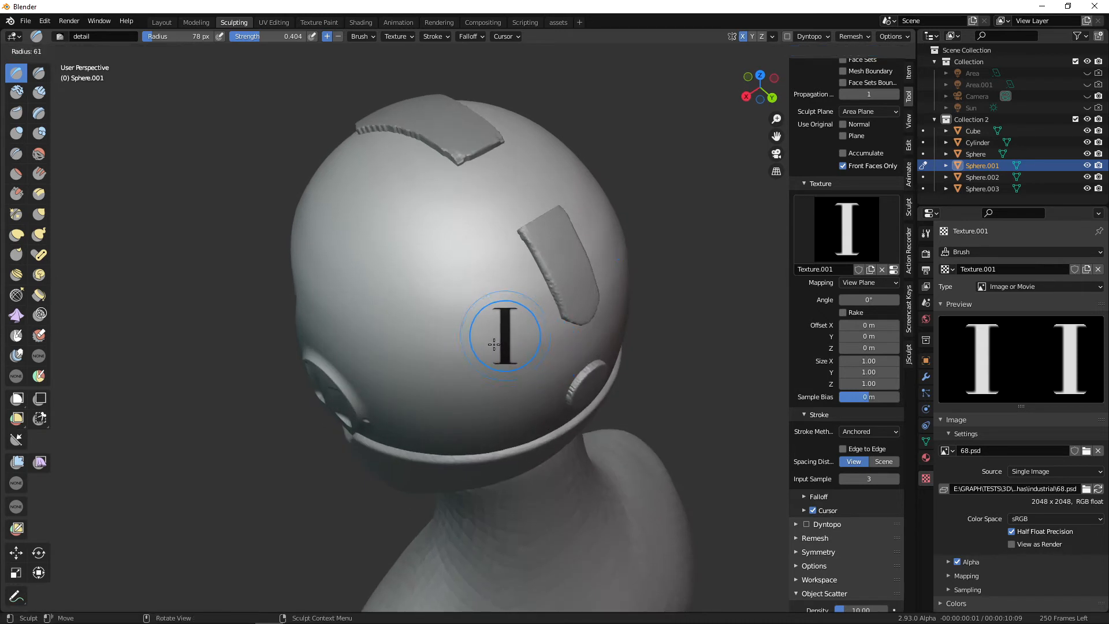
pyautogui.click(491, 339)
pyautogui.moveTo(652, 431); pyautogui.dragTo(638, 425, button='middle')
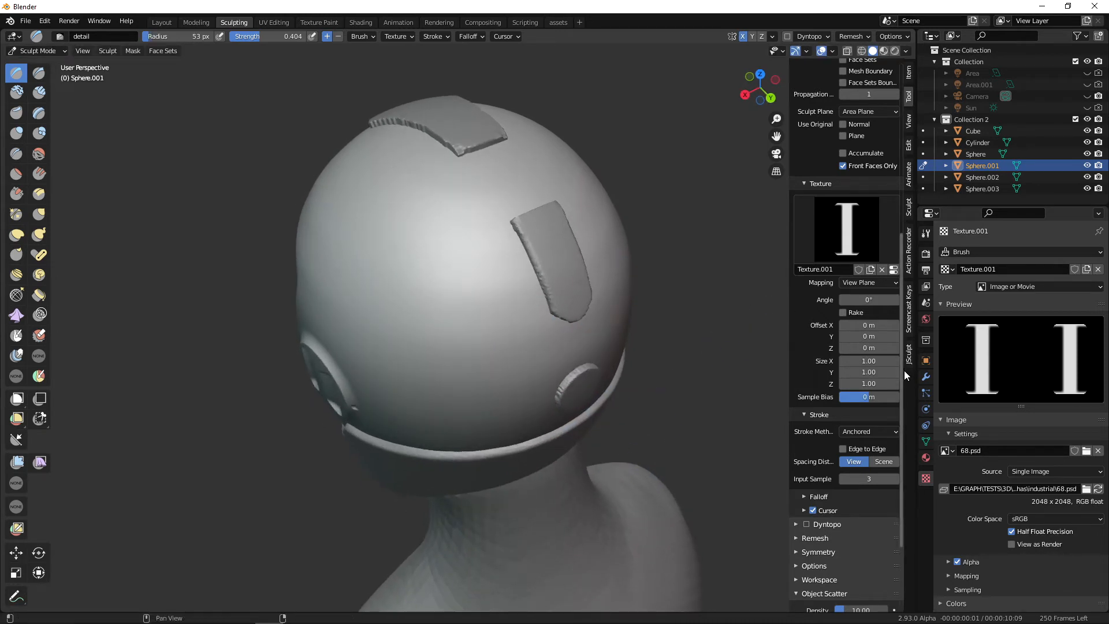
# Switch to the SculptDraw brush and duplicate it as a new Draw brush.
pyautogui.scroll(10, 904, 370)
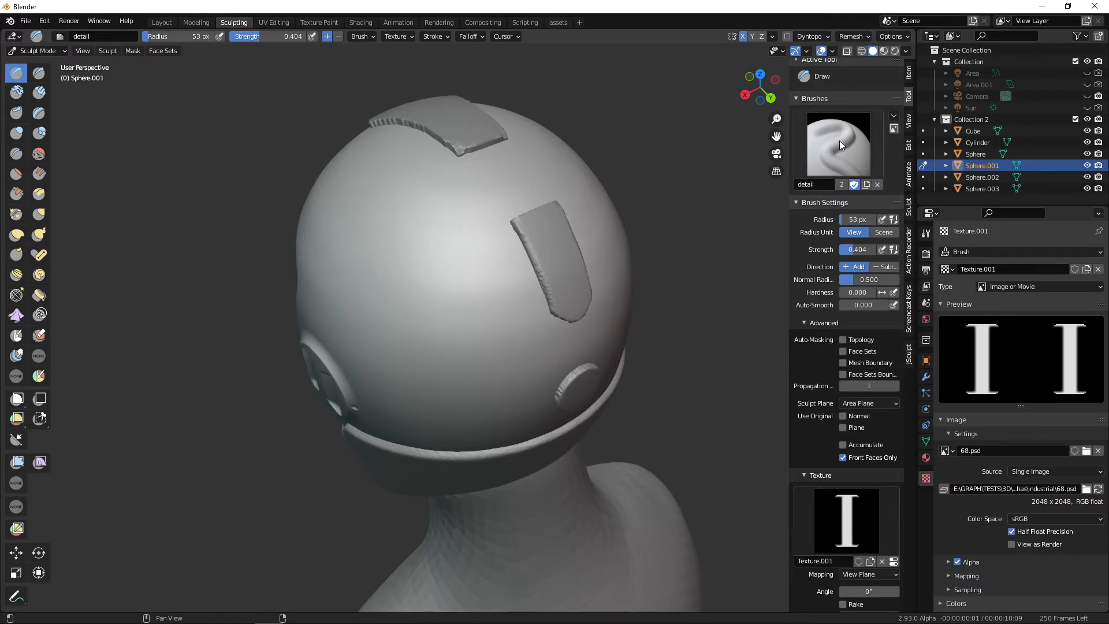
pyautogui.click(834, 157)
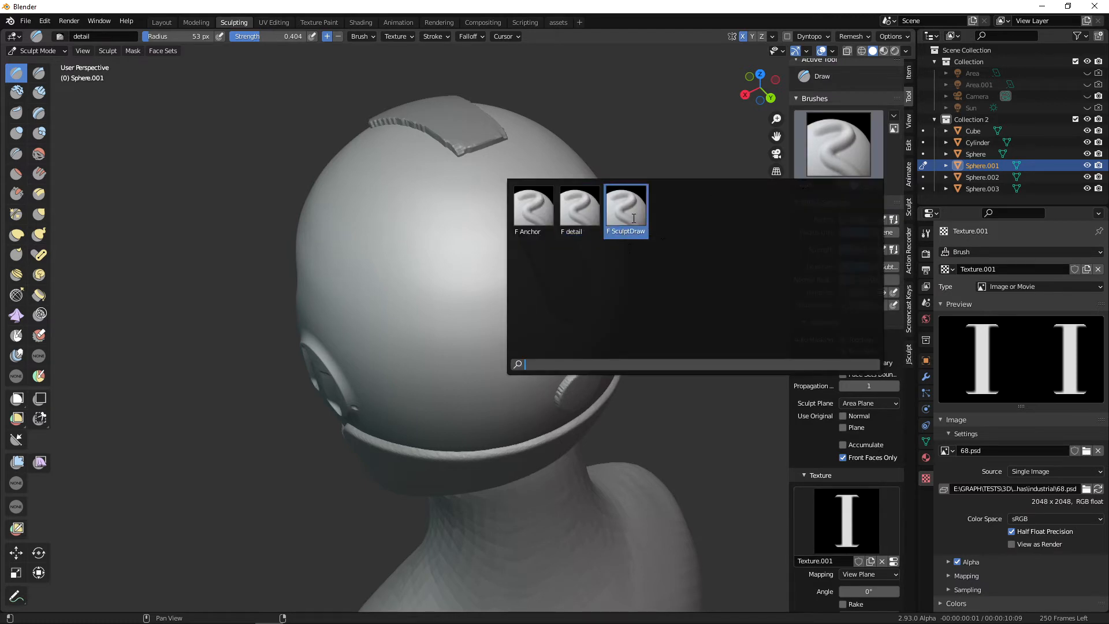
pyautogui.click(635, 213)
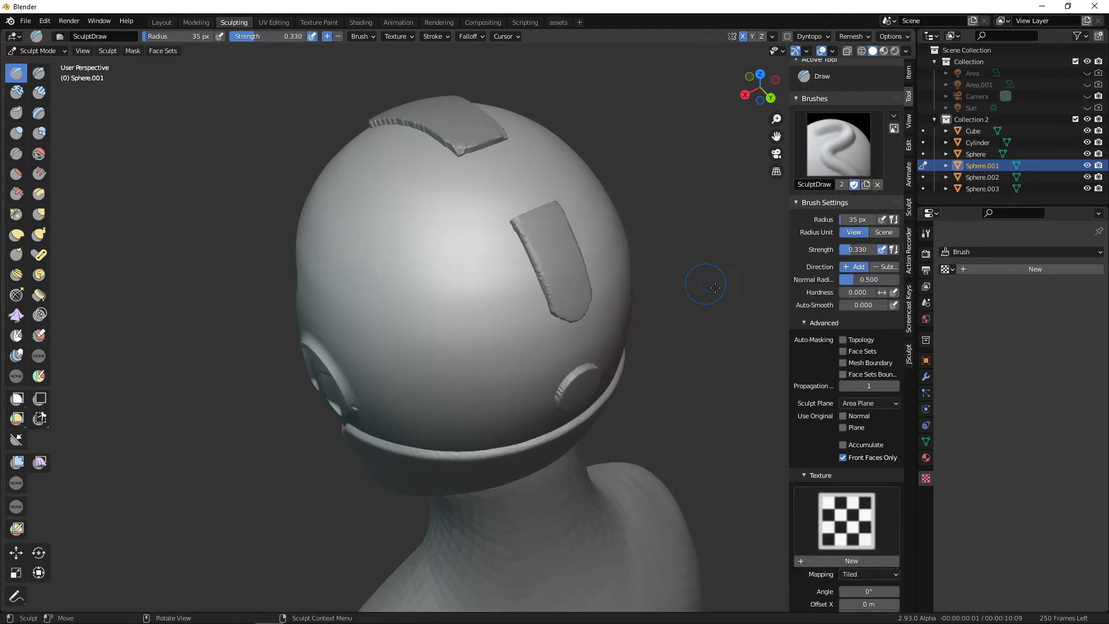
pyautogui.click(843, 184)
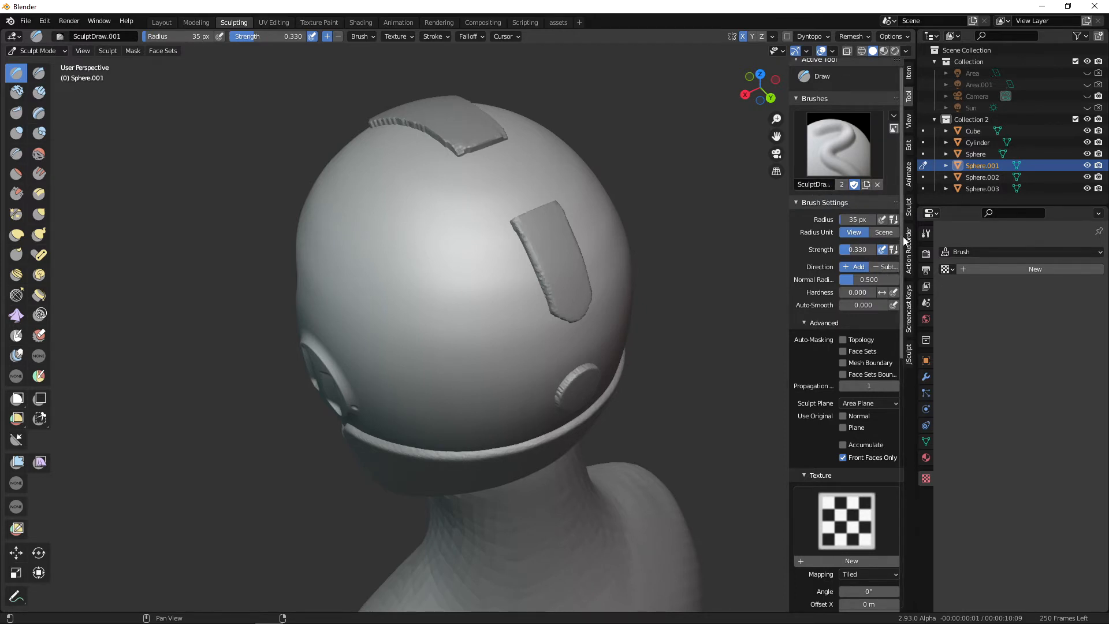
# Assign Texture.001 to the duplicated Draw brush and set its texture mapping to View Plane.
pyautogui.scroll(-8, 893, 289)
pyautogui.click(889, 340)
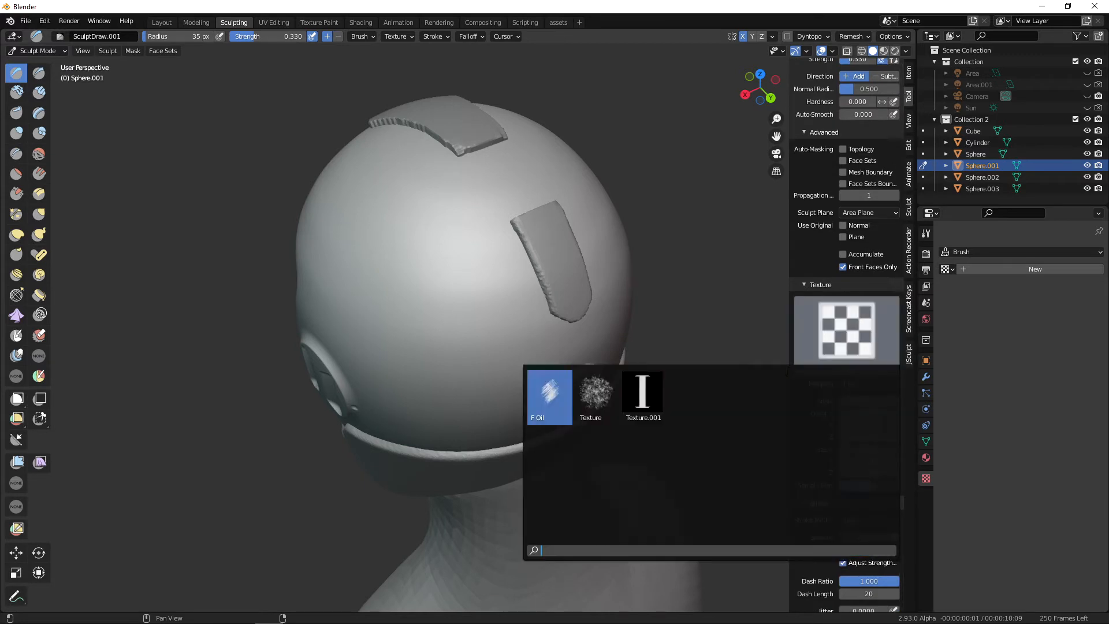
pyautogui.click(644, 398)
pyautogui.scroll(-5, 902, 376)
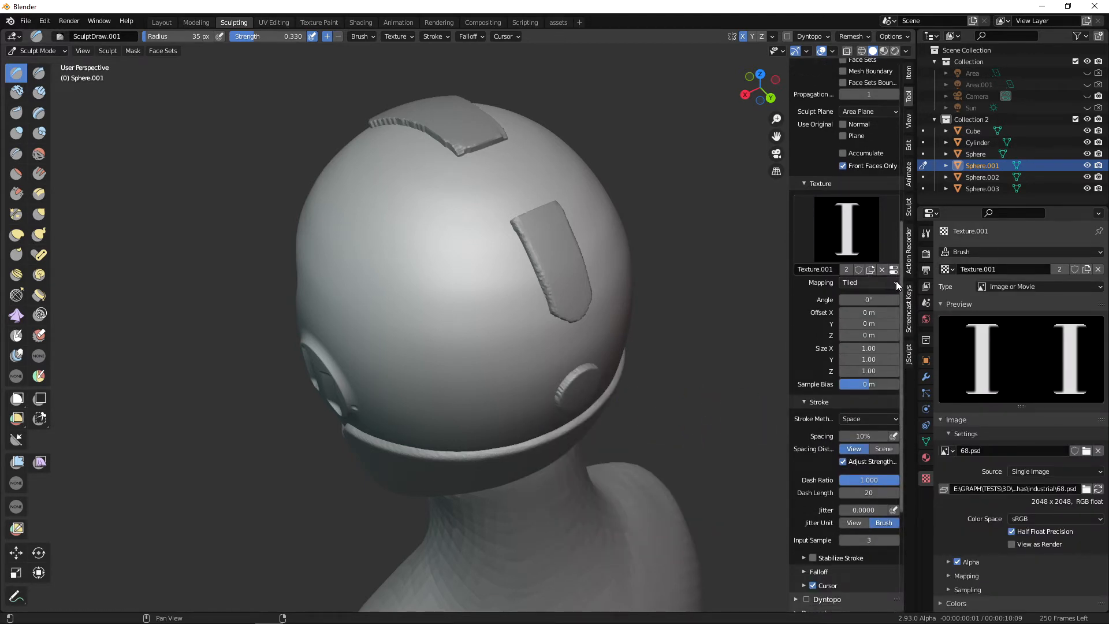
pyautogui.click(895, 283)
pyautogui.click(880, 297)
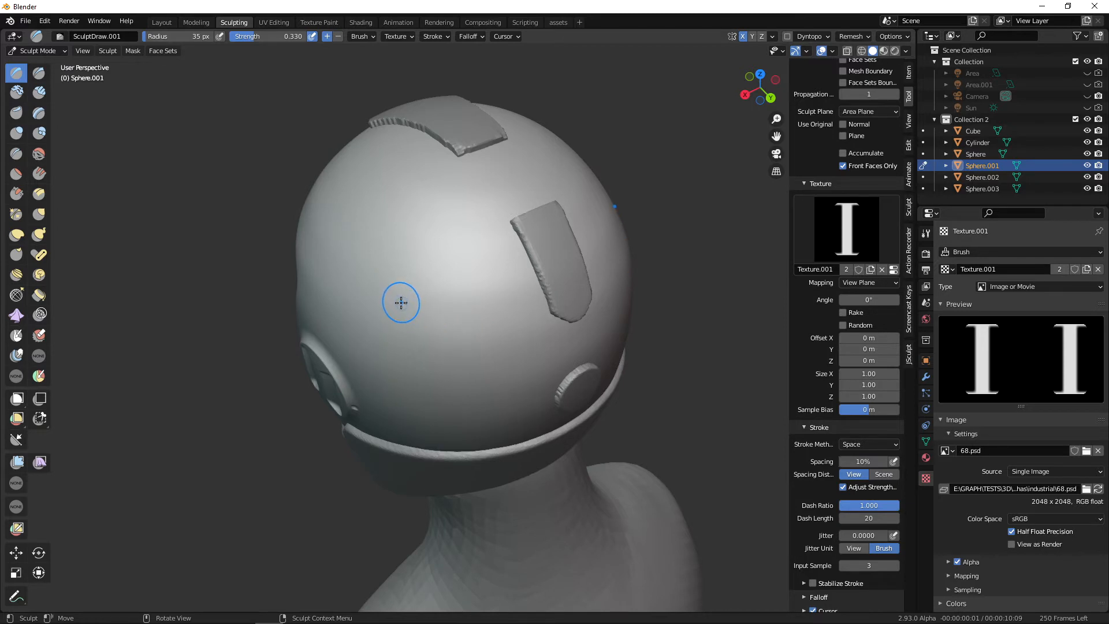
# Try a horizontal stroke of the I-shaped texture across the back of the helmet, and undo the stroke.
pyautogui.moveTo(400, 304); pyautogui.dragTo(410, 305)
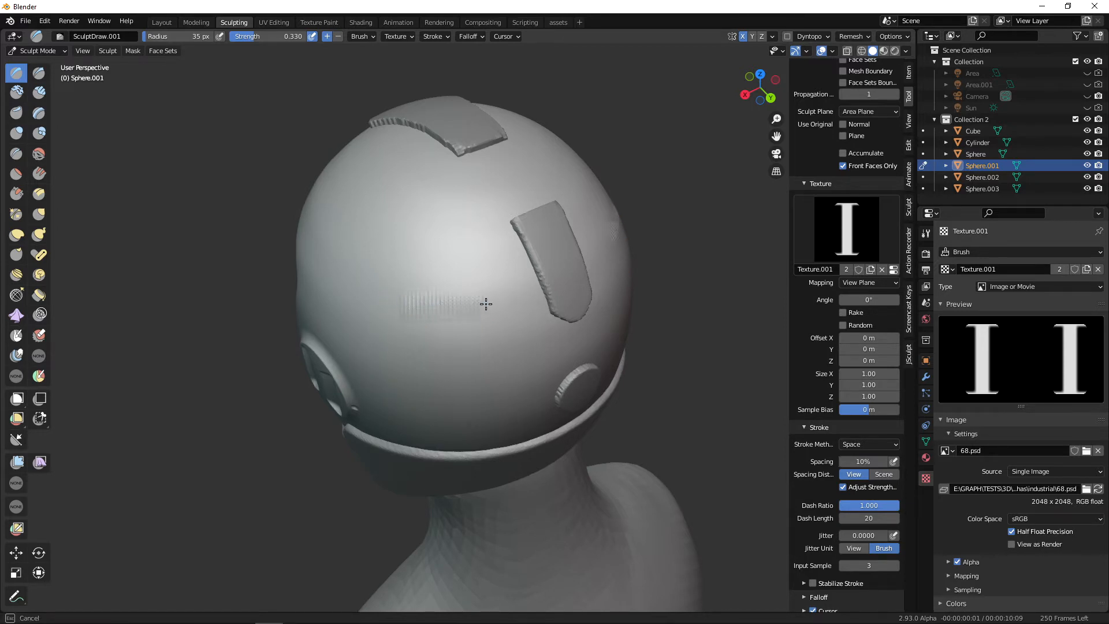
pyautogui.moveTo(502, 303); pyautogui.dragTo(503, 307)
pyautogui.scroll(8, 525, 283)
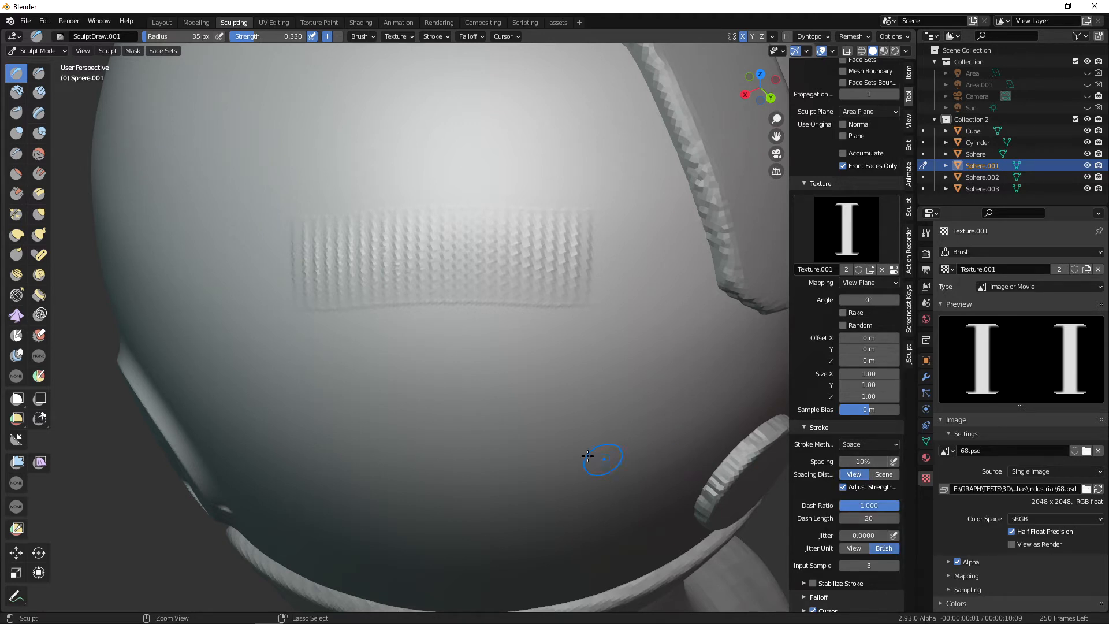
pyautogui.hotkey('ctrl', 'z')
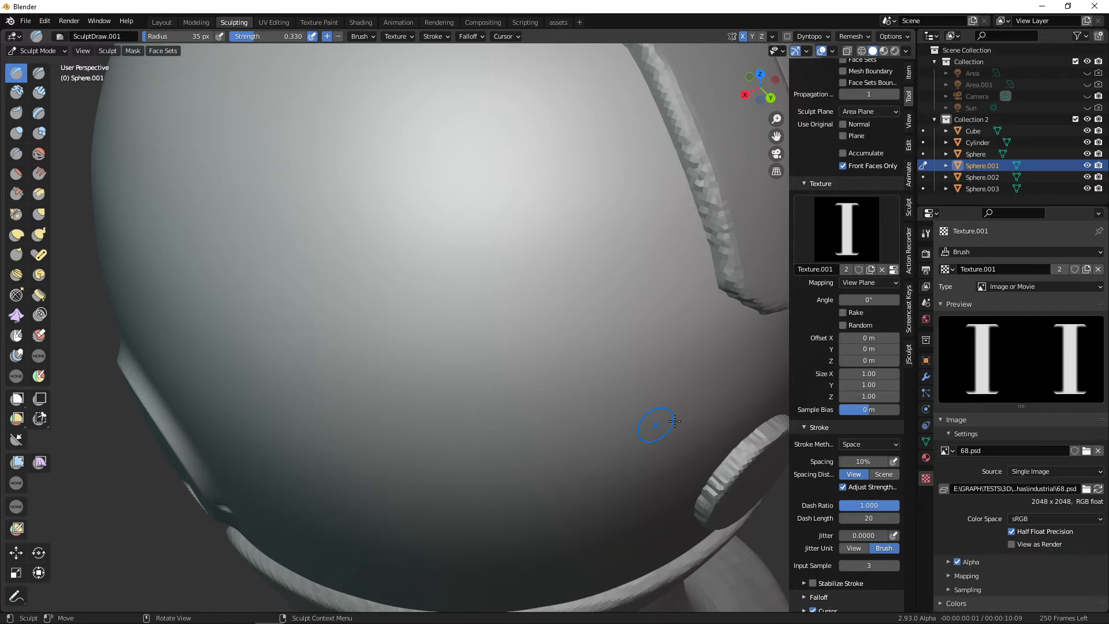
# Set the duplicated Draw brush's stroke spacing to 50% and its radius to 132 px.
pyautogui.click(863, 462)
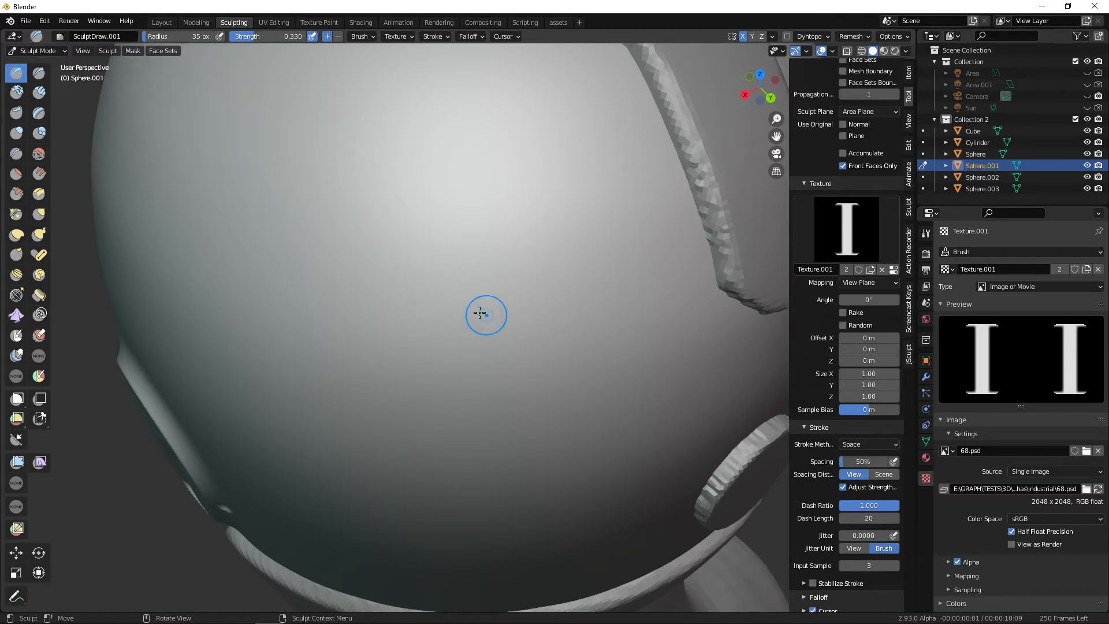
pyautogui.press('f')
pyautogui.click(469, 271)
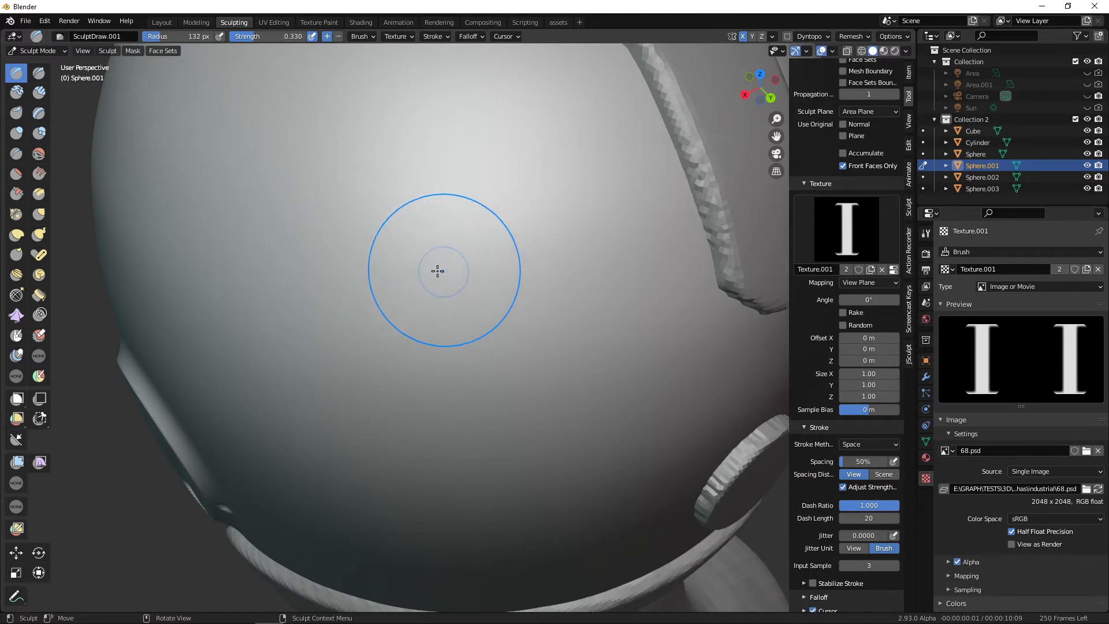
# Test the wider-spaced I-shaped texture with a diagonal stroke on the back of the helmet, and undo it.
pyautogui.moveTo(467, 243)
pyautogui.mouseDown()
pyautogui.moveTo(598, 300)
pyautogui.moveTo(584, 341)
pyautogui.mouseUp()
pyautogui.hotkey('ctrl', 'z')
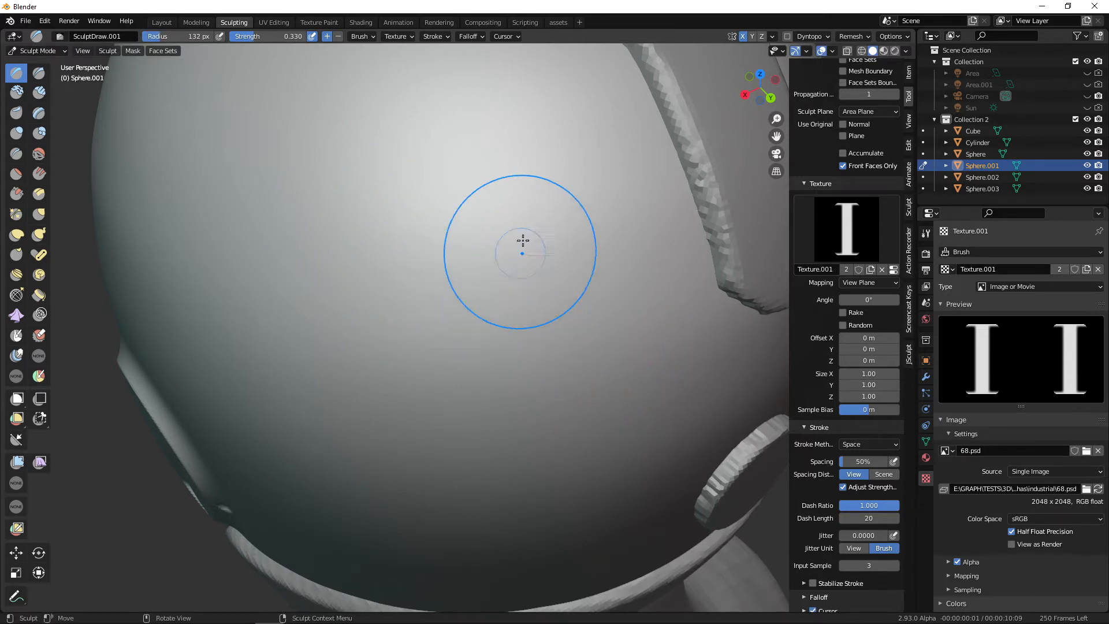
# Set the duplicated Draw brush's falloff to Constant and its direction to Subtract.
pyautogui.click(481, 37)
pyautogui.click(486, 59)
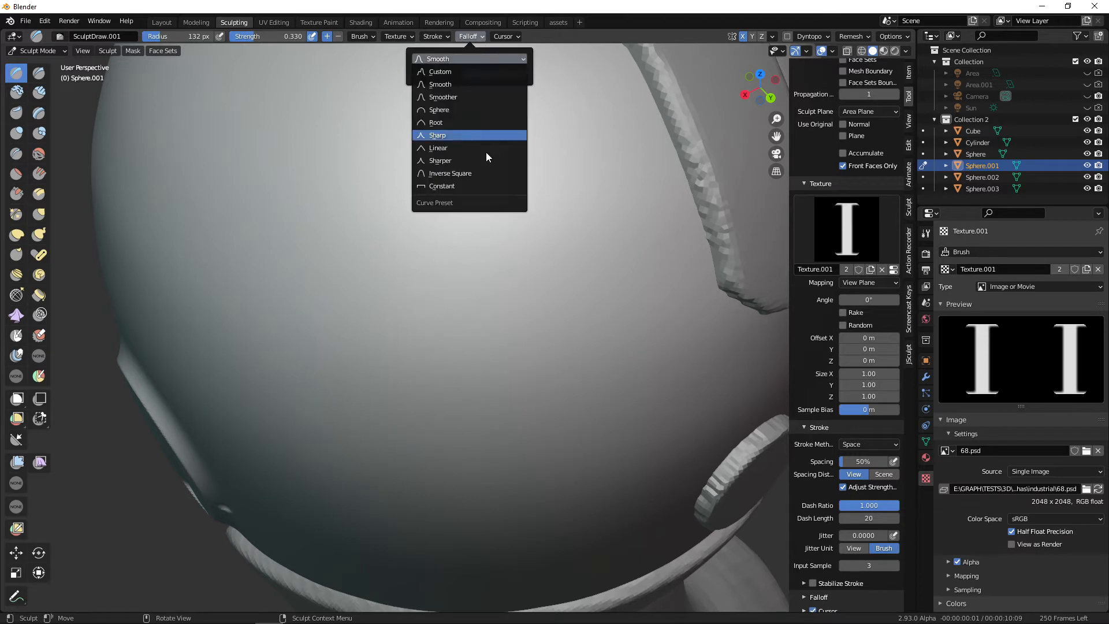
pyautogui.click(476, 187)
pyautogui.moveTo(509, 234)
pyautogui.keyDown('alt'); pyautogui.mouseDown()
pyautogui.moveTo(535, 257)
pyautogui.moveTo(545, 361)
pyautogui.moveTo(569, 364)
pyautogui.mouseUp(); pyautogui.keyUp('alt')
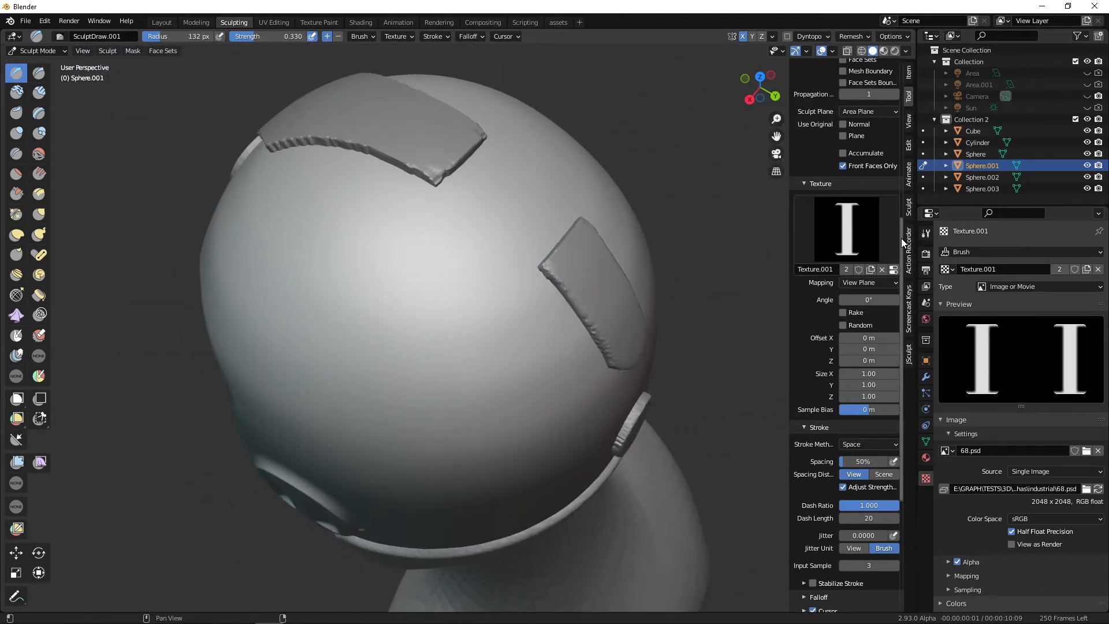
pyautogui.scroll(10, 902, 238)
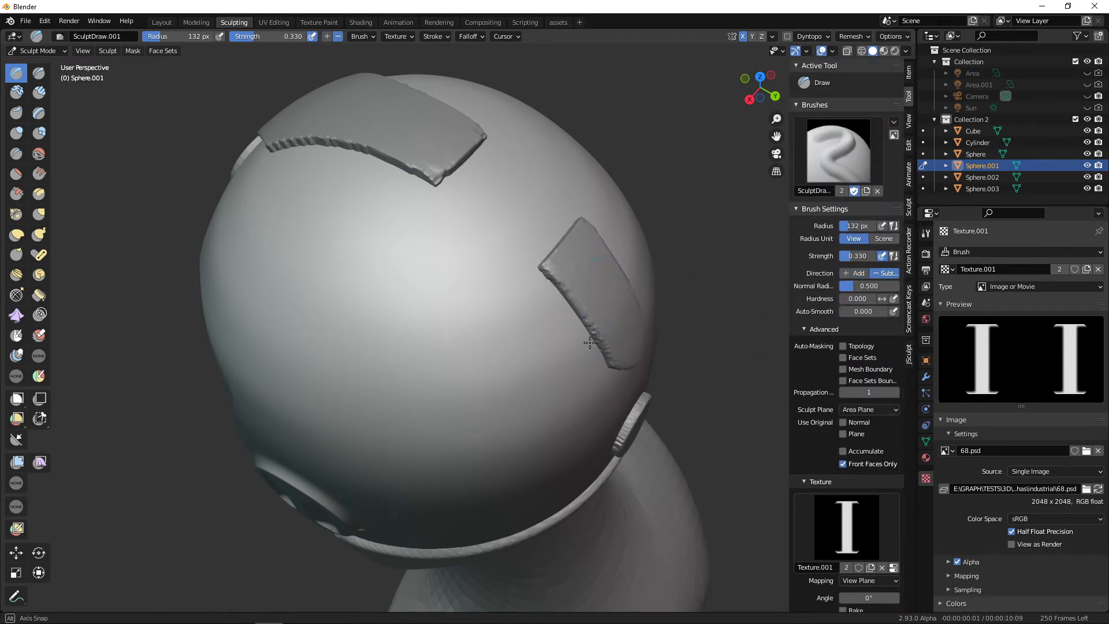
# Set the brush radius to 68 px, try a diagonal stroke of the engraved I-shaped texture across the helmet, and undo it.
pyautogui.keyDown('alt'); pyautogui.moveTo(589, 342); pyautogui.dragTo(545, 329); pyautogui.keyUp('alt')
pyautogui.press('f')
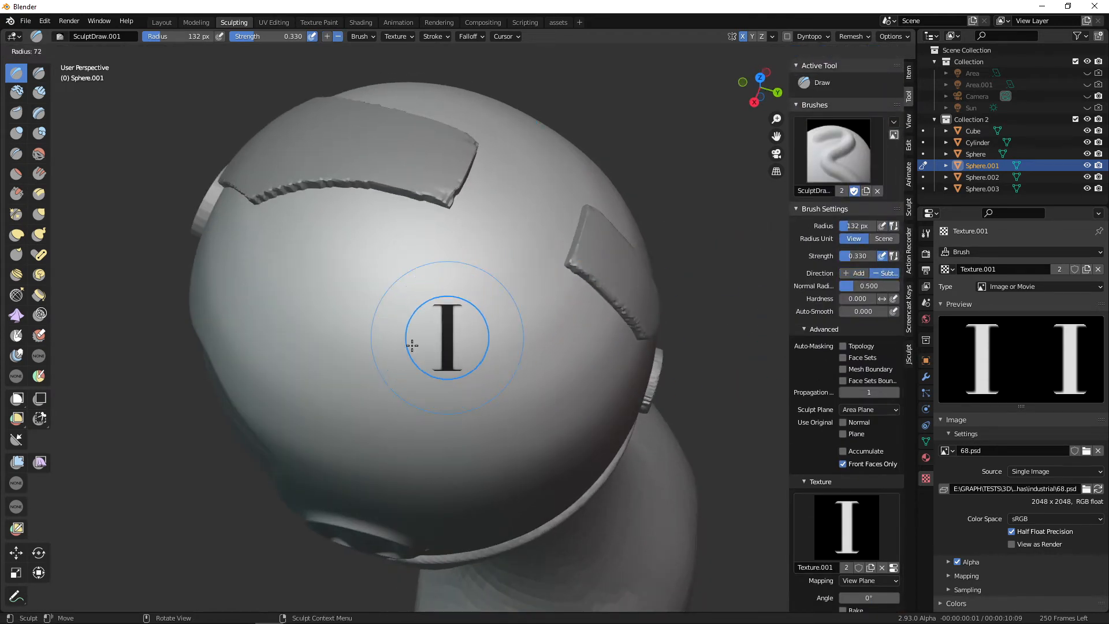
pyautogui.click(408, 346)
pyautogui.moveTo(434, 353); pyautogui.dragTo(468, 355, button='middle')
pyautogui.moveTo(317, 290)
pyautogui.mouseDown()
pyautogui.moveTo(401, 293)
pyautogui.moveTo(540, 322)
pyautogui.moveTo(606, 357)
pyautogui.moveTo(625, 397)
pyautogui.mouseUp()
pyautogui.moveTo(625, 397)
pyautogui.mouseDown(button='middle')
pyautogui.moveTo(629, 350)
pyautogui.moveTo(584, 376)
pyautogui.moveTo(570, 371)
pyautogui.mouseUp(button='middle')
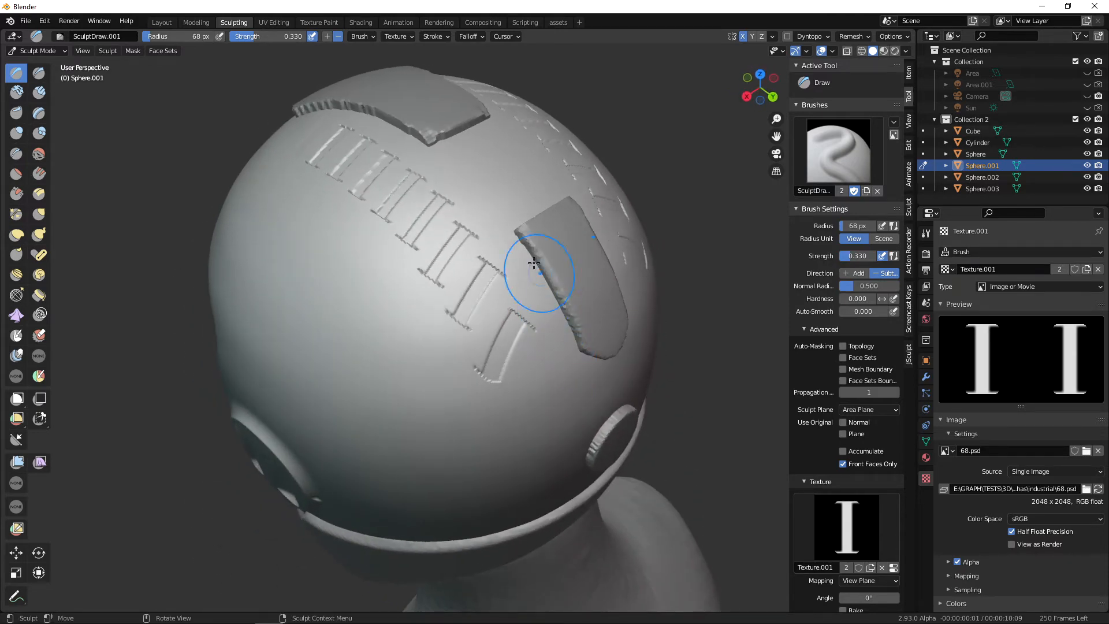
pyautogui.hotkey('ctrl', 'z')
pyautogui.hotkey('ctrl', 'z')
pyautogui.hotkey('ctrl', 'z')
# Set the brush strength to 0.700 without pen pressure, test a texture stroke across the helmet, and undo it.
pyautogui.moveTo(262, 35)
pyautogui.mouseDown()
pyautogui.moveTo(252, 36)
pyautogui.moveTo(285, 37)
pyautogui.mouseUp()
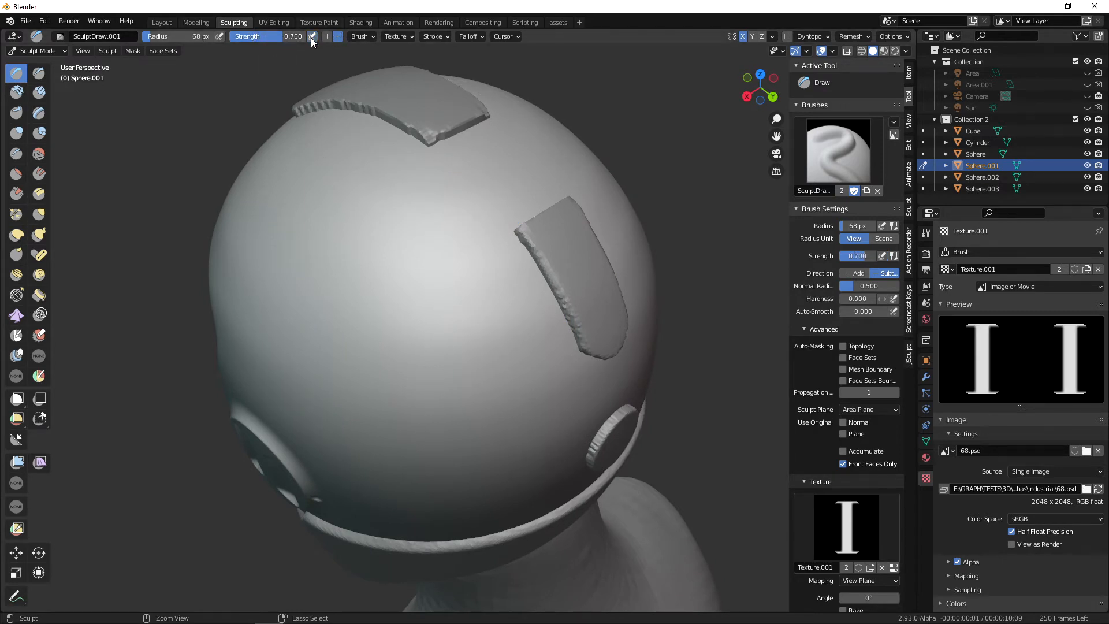
pyautogui.moveTo(450, 242); pyautogui.dragTo(344, 280, button='middle')
pyautogui.moveTo(335, 276)
pyautogui.mouseDown()
pyautogui.moveTo(515, 262)
pyautogui.moveTo(596, 290)
pyautogui.moveTo(634, 341)
pyautogui.mouseUp()
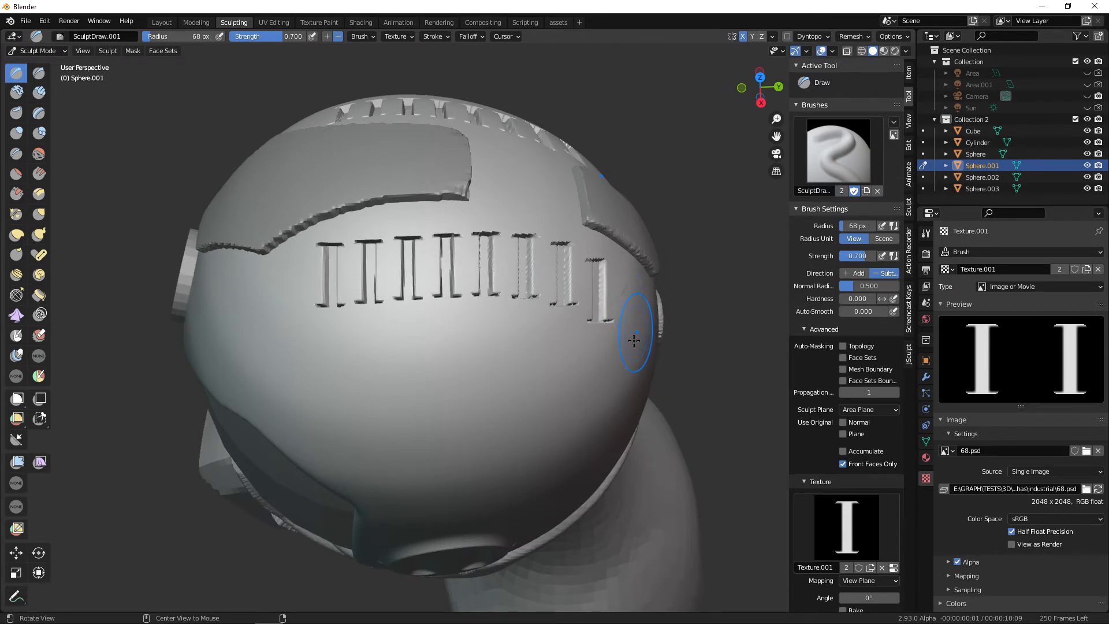
pyautogui.moveTo(634, 340)
pyautogui.mouseDown(button='middle')
pyautogui.moveTo(589, 376)
pyautogui.moveTo(526, 396)
pyautogui.moveTo(561, 355)
pyautogui.moveTo(596, 362)
pyautogui.mouseUp(button='middle')
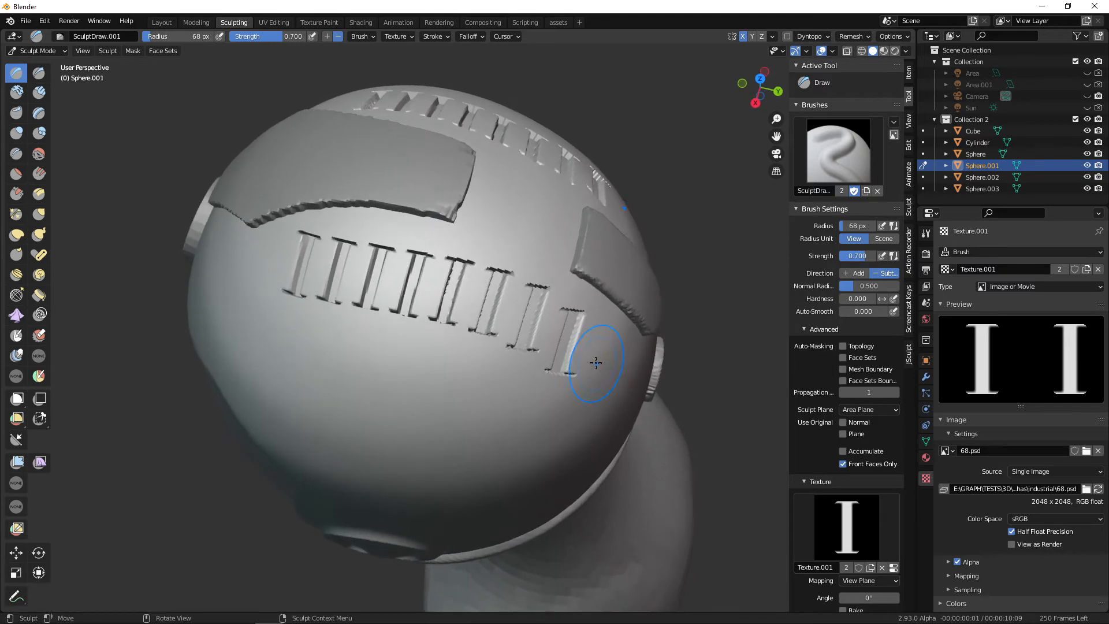
pyautogui.hotkey('ctrl', 'z')
# Reduce the brush radius to 32 px, test a short stroke on the upper part of the helmet, and undo it.
pyautogui.press('f')
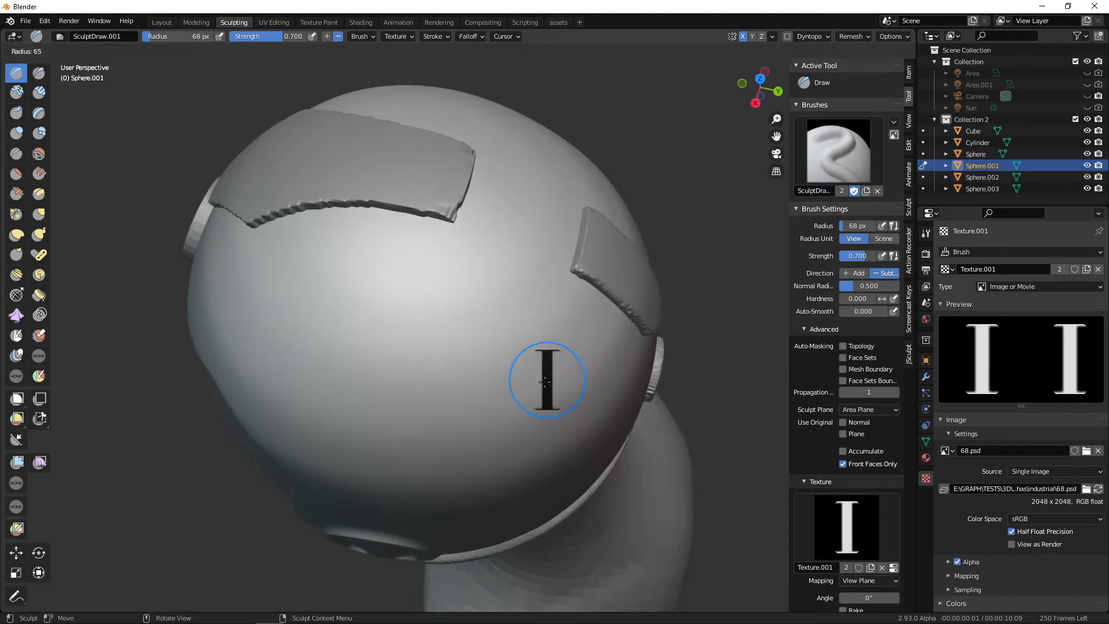
pyautogui.press('Escape')
pyautogui.moveTo(527, 387)
pyautogui.mouseDown(button='middle')
pyautogui.moveTo(528, 397)
pyautogui.moveTo(488, 391)
pyautogui.moveTo(458, 373)
pyautogui.mouseUp(button='middle')
pyautogui.moveTo(340, 108); pyautogui.dragTo(393, 219)
pyautogui.hotkey('ctrl', 'z')
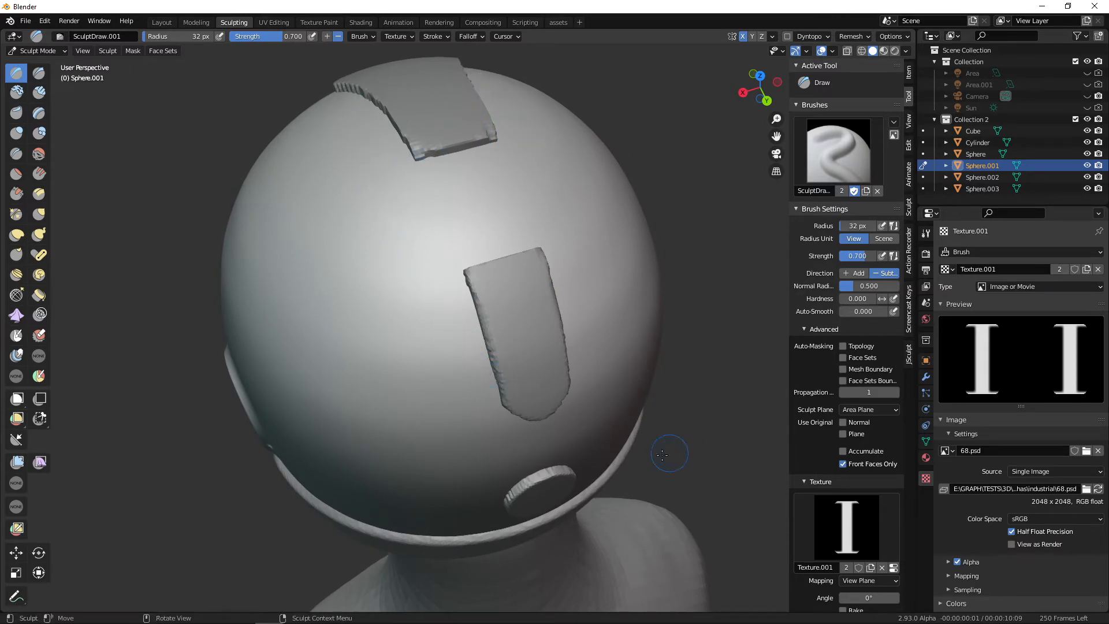
# Enable Rake for the brush texture, test two curved strokes on the back of the helmet, and undo both.
pyautogui.moveTo(903, 313); pyautogui.dragTo(895, 468)
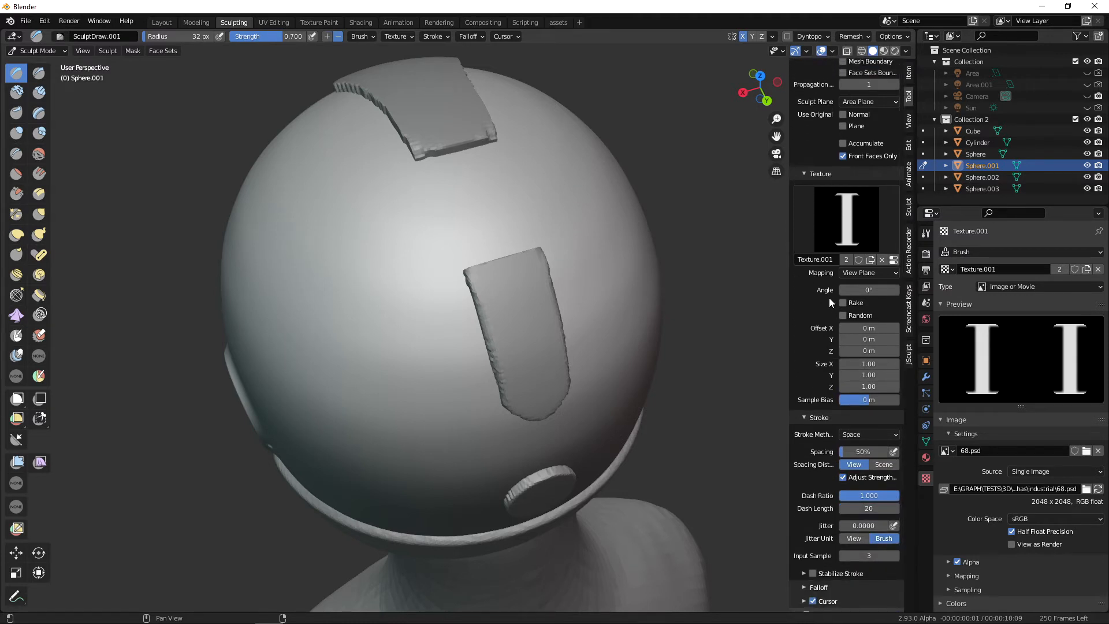
pyautogui.moveTo(771, 363); pyautogui.dragTo(359, 338, button='middle')
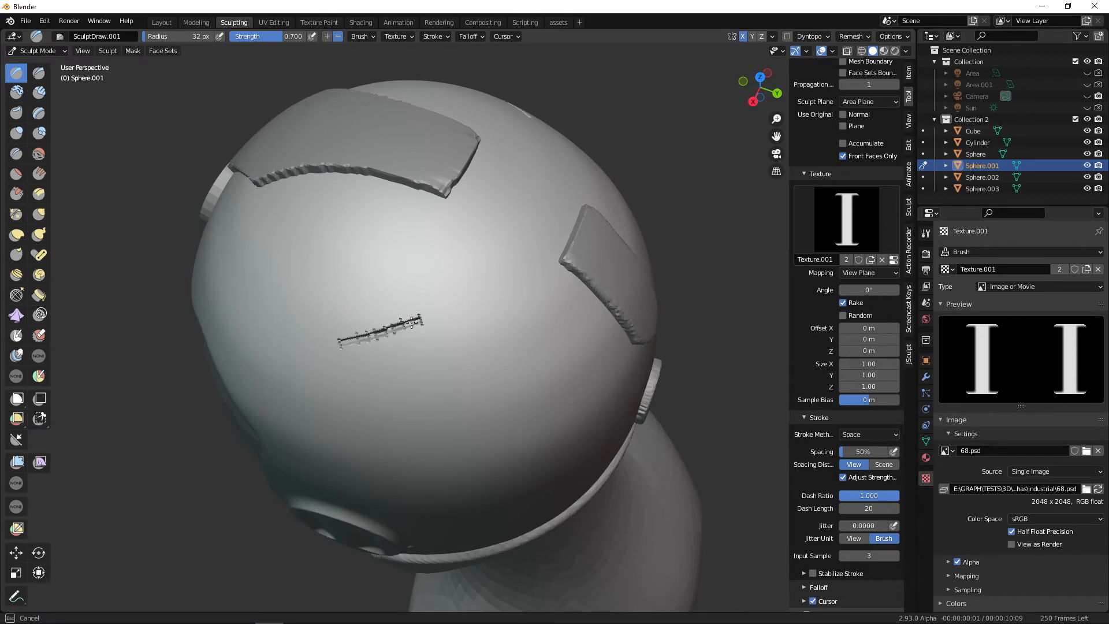
pyautogui.moveTo(465, 310)
pyautogui.mouseDown()
pyautogui.moveTo(523, 303)
pyautogui.moveTo(587, 336)
pyautogui.mouseUp()
pyautogui.moveTo(569, 383); pyautogui.dragTo(462, 330, button='middle')
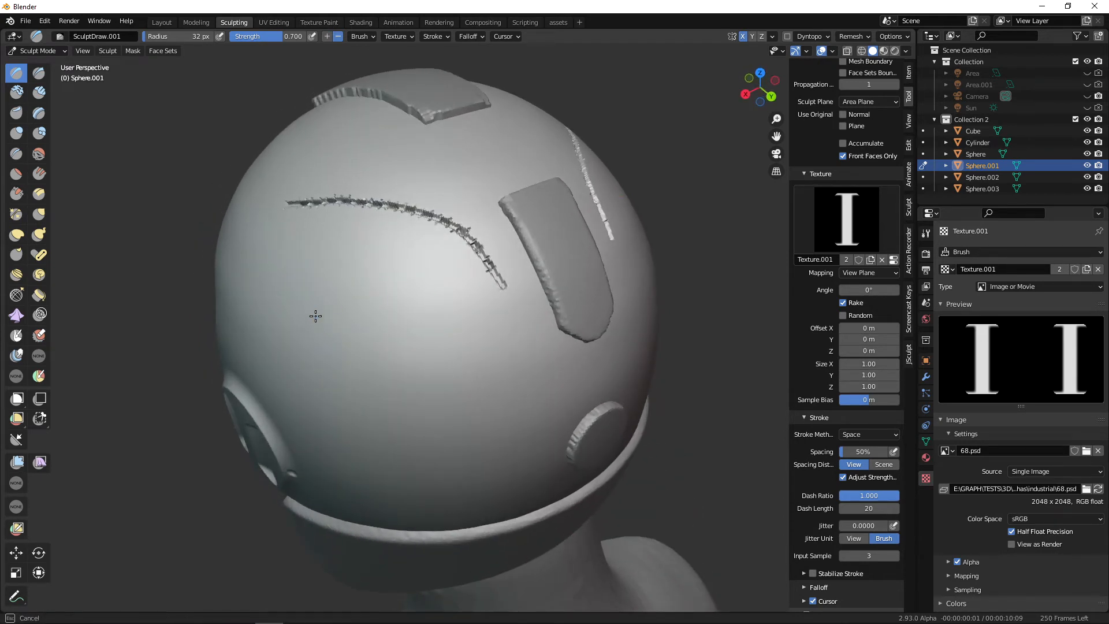
pyautogui.moveTo(315, 316)
pyautogui.mouseDown()
pyautogui.moveTo(465, 329)
pyautogui.moveTo(384, 402)
pyautogui.moveTo(363, 380)
pyautogui.mouseUp()
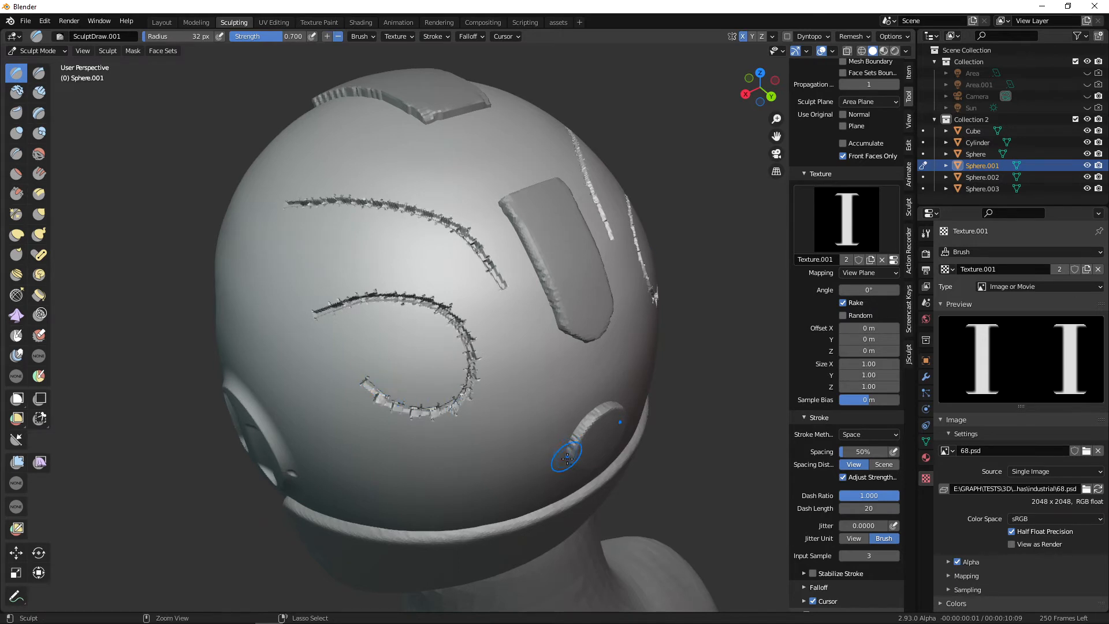
pyautogui.hotkey('ctrl', 'z')
pyautogui.hotkey('ctrl', 'z')
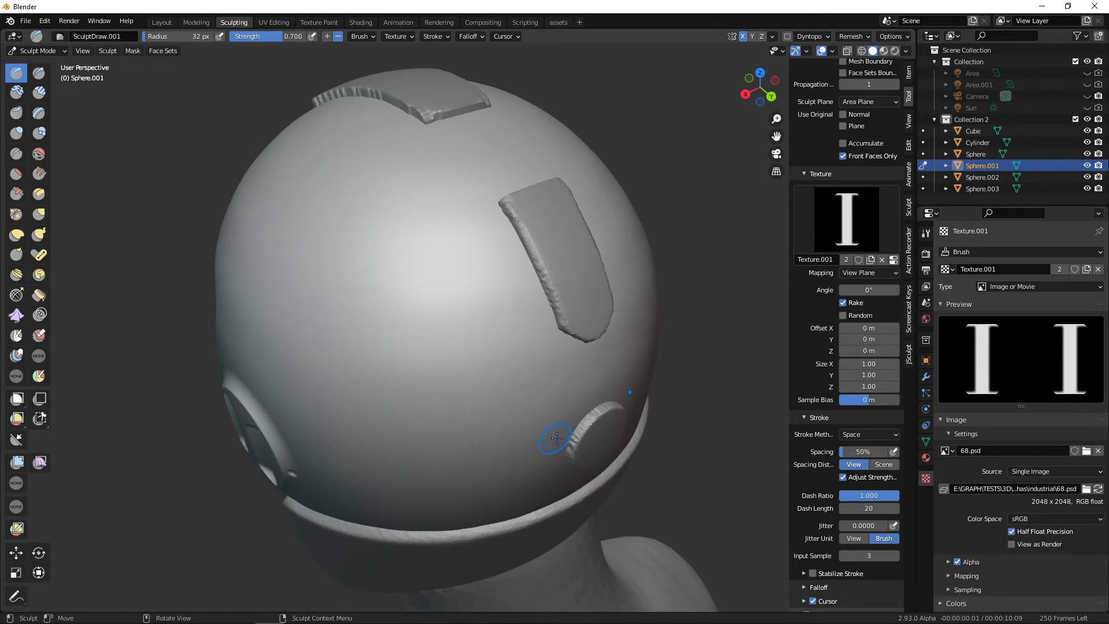
# Lower the brush strength to 0.359 and enable Flip Axes in the Texture.001 image mapping.
pyautogui.moveTo(558, 438); pyautogui.dragTo(575, 437, button='middle')
pyautogui.moveTo(279, 39); pyautogui.dragTo(248, 40)
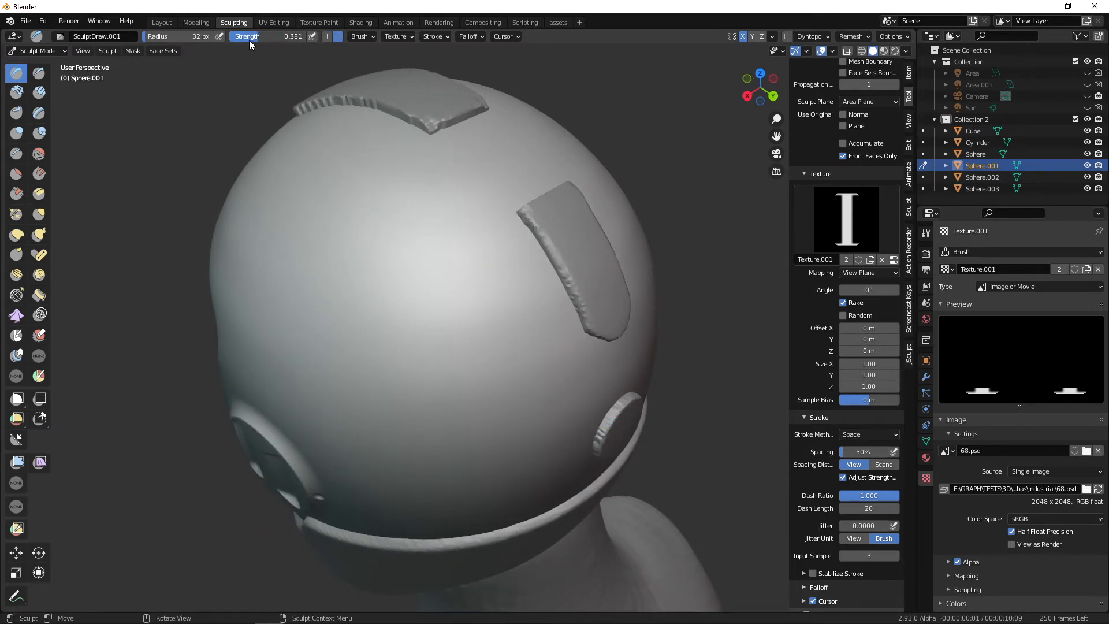
pyautogui.scroll(-1, 1106, 398)
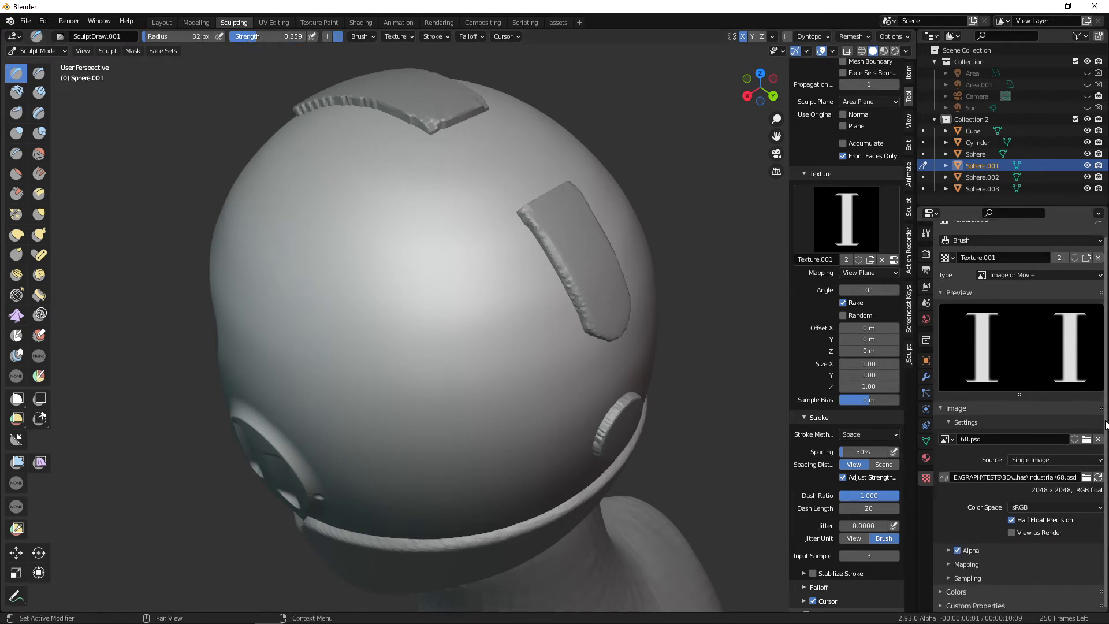
pyautogui.click(950, 564)
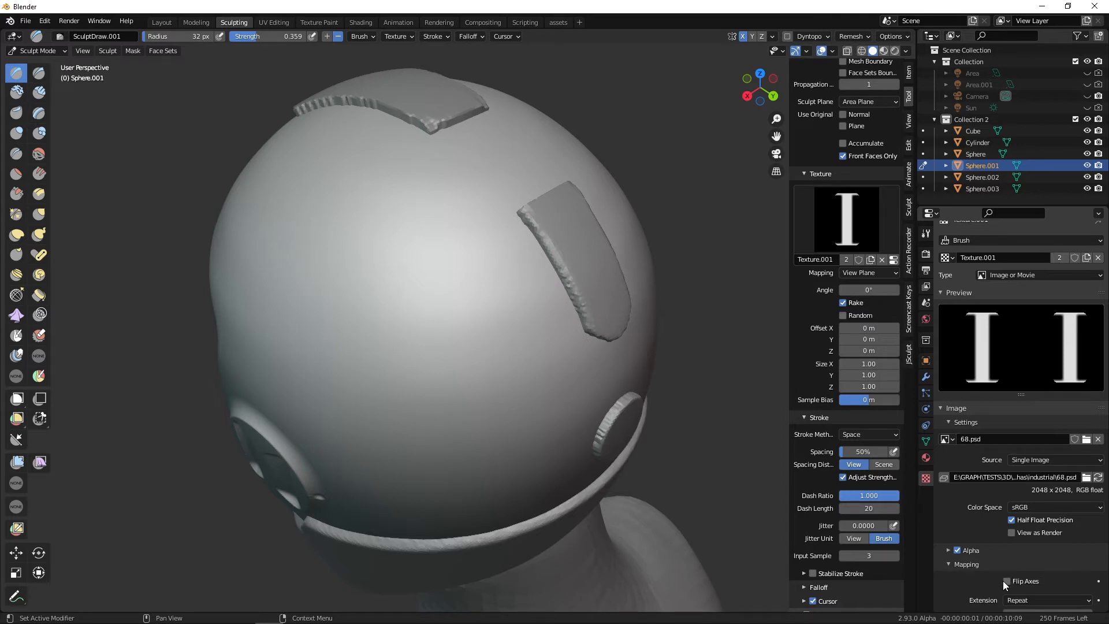
pyautogui.click(1007, 580)
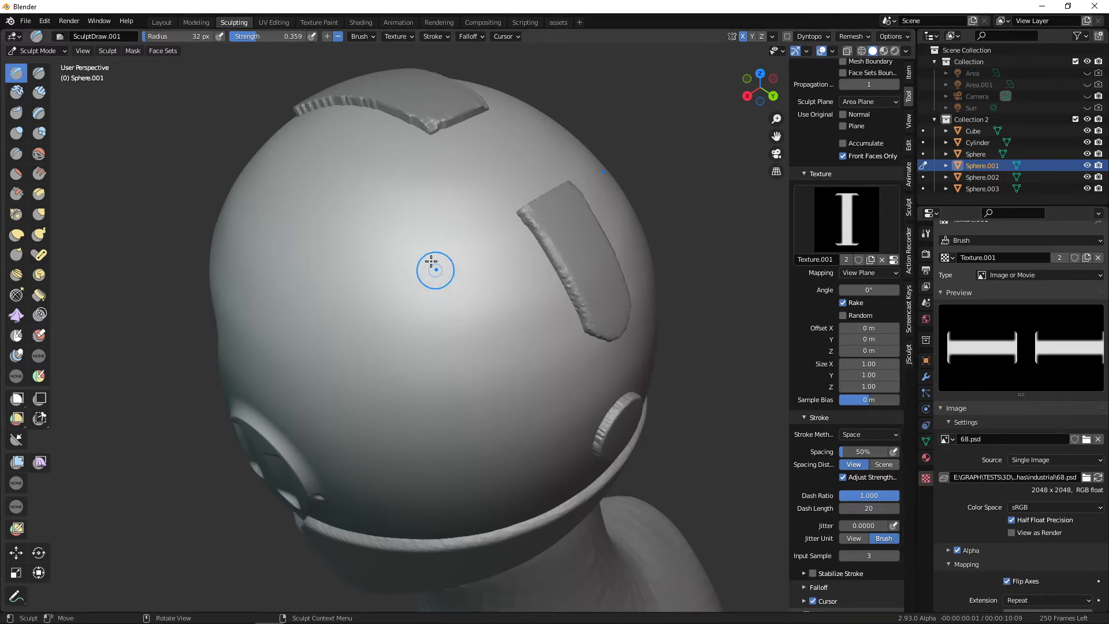
# Test the flipped, raked texture with a curved stroke on the back of the helmet, and undo it.
pyautogui.moveTo(398, 179); pyautogui.dragTo(424, 201)
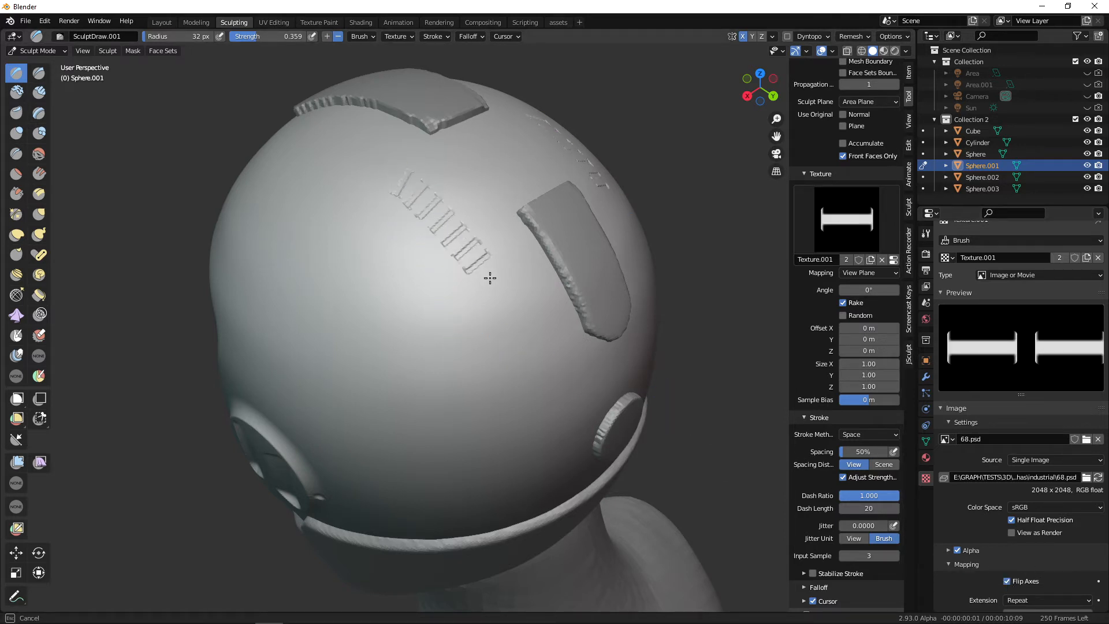
pyautogui.moveTo(524, 323); pyautogui.dragTo(553, 376)
pyautogui.moveTo(561, 411)
pyautogui.mouseDown(button='middle')
pyautogui.moveTo(524, 424)
pyautogui.moveTo(568, 371)
pyautogui.moveTo(576, 325)
pyautogui.mouseUp(button='middle')
# Enable Stabilize Stroke for the duplicated Draw brush.
pyautogui.click(442, 36)
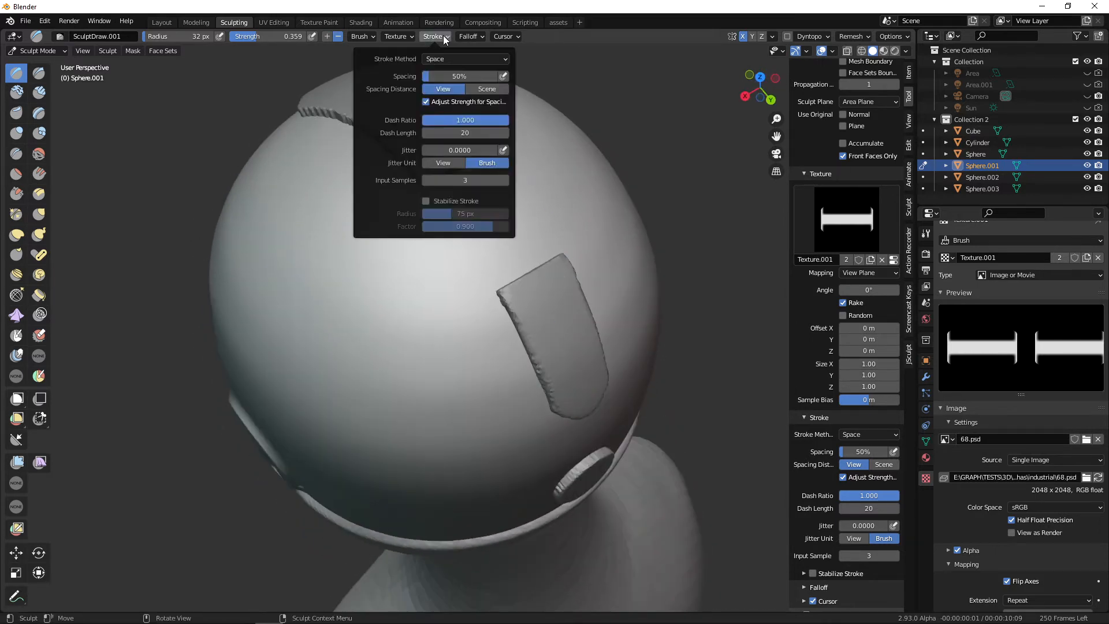
pyautogui.click(426, 202)
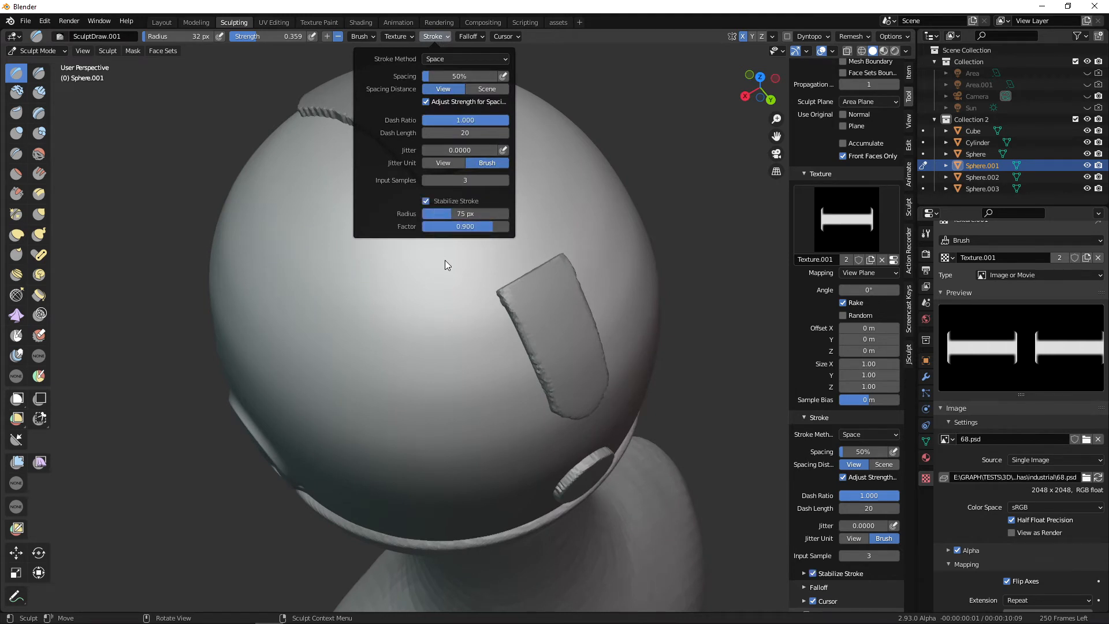
# Try to carve one long stabilized row of 68.psd rung details from beside the front raised panel down to the helmet's rim.
pyautogui.moveTo(445, 261)
pyautogui.mouseDown(button='middle')
pyautogui.moveTo(503, 322)
pyautogui.moveTo(545, 334)
pyautogui.moveTo(468, 307)
pyautogui.moveTo(416, 210)
pyautogui.moveTo(352, 146)
pyautogui.moveTo(406, 230)
pyautogui.moveTo(375, 184)
pyautogui.mouseUp(button='middle')
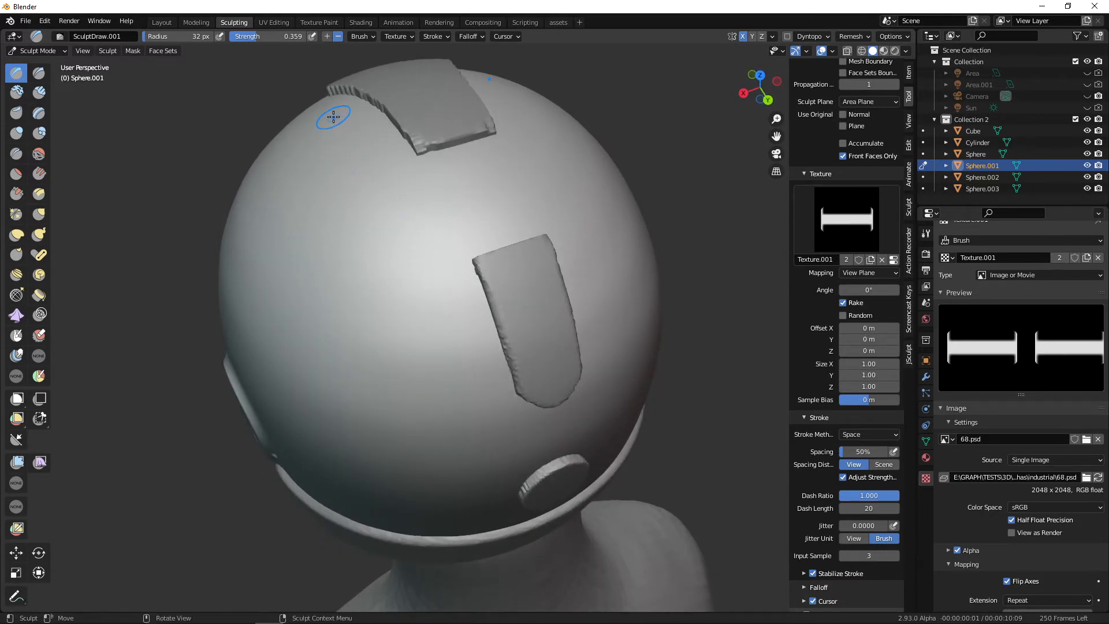
pyautogui.moveTo(333, 117); pyautogui.dragTo(345, 127)
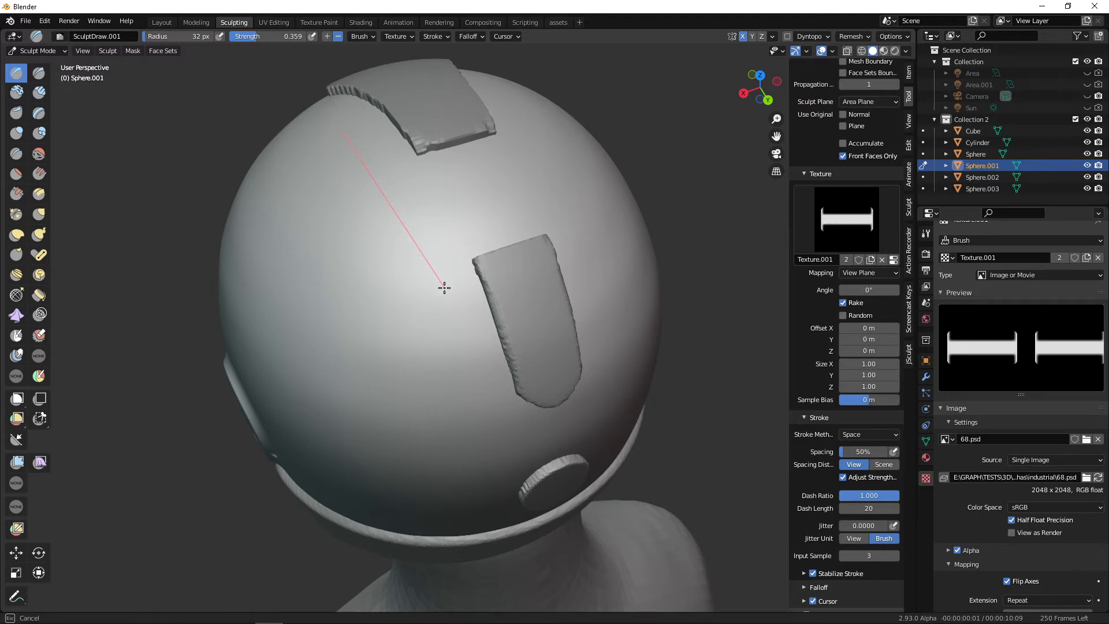
pyautogui.moveTo(453, 305); pyautogui.dragTo(489, 422)
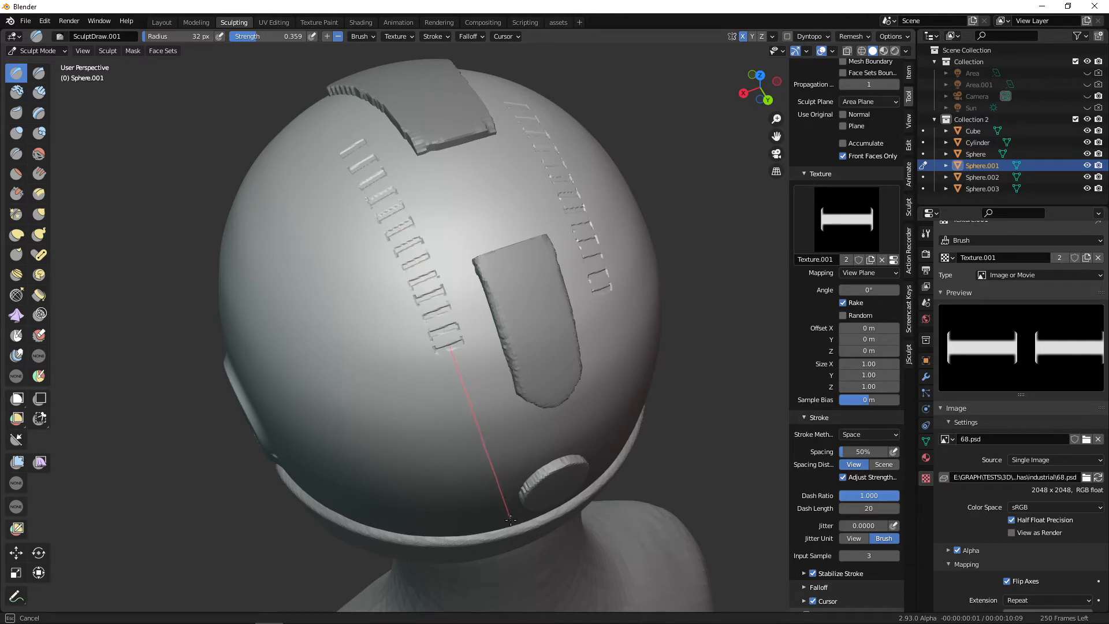
pyautogui.moveTo(525, 581); pyautogui.dragTo(508, 514)
pyautogui.moveTo(508, 514)
pyautogui.mouseDown(button='middle')
pyautogui.moveTo(505, 407)
pyautogui.moveTo(633, 468)
pyautogui.moveTo(347, 307)
pyautogui.moveTo(337, 287)
pyautogui.moveTo(349, 277)
pyautogui.moveTo(522, 369)
pyautogui.moveTo(518, 350)
pyautogui.moveTo(539, 364)
pyautogui.mouseUp(button='middle')
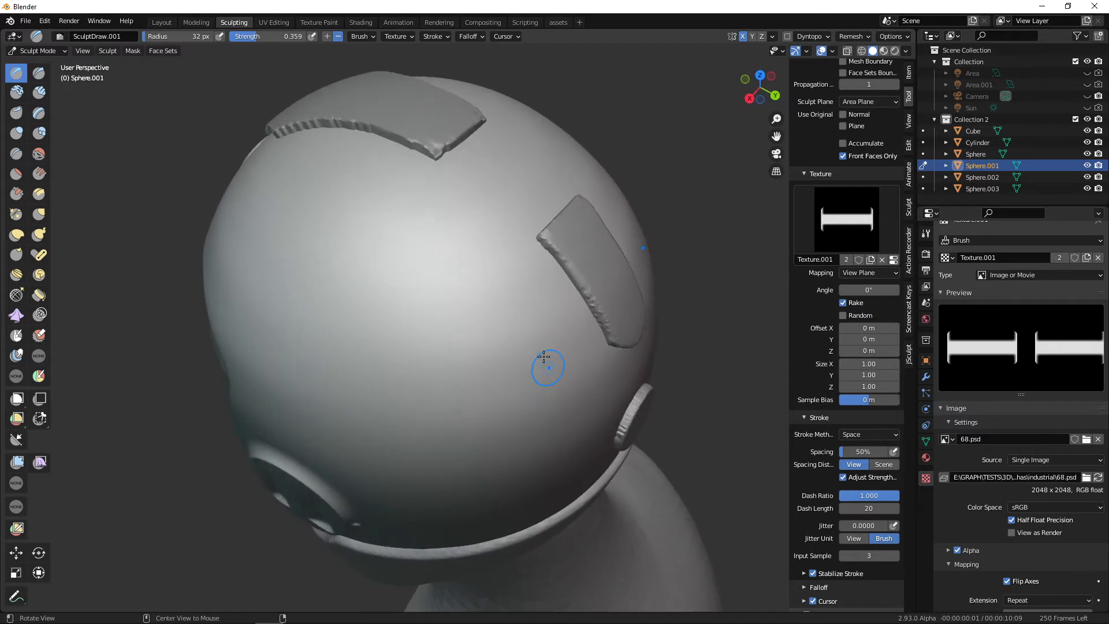
# Carve a shorter stabilized row of rung details alongside the helmet's front raised panel.
pyautogui.moveTo(495, 272)
pyautogui.mouseDown(button='middle')
pyautogui.moveTo(362, 269)
pyautogui.moveTo(384, 297)
pyautogui.mouseUp(button='middle')
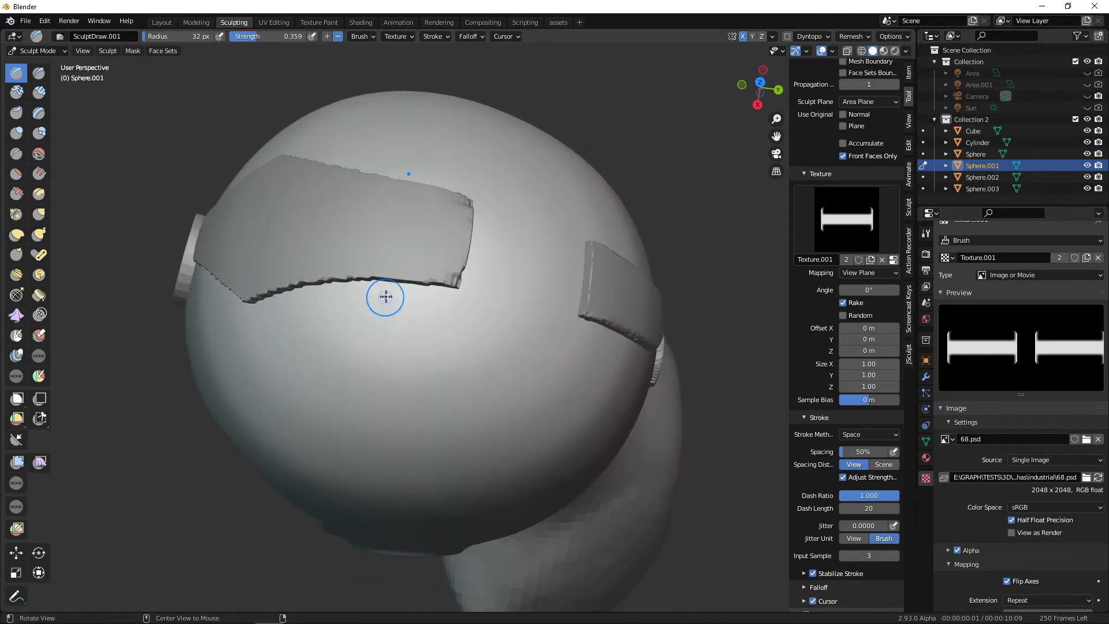
pyautogui.moveTo(317, 322); pyautogui.dragTo(379, 322)
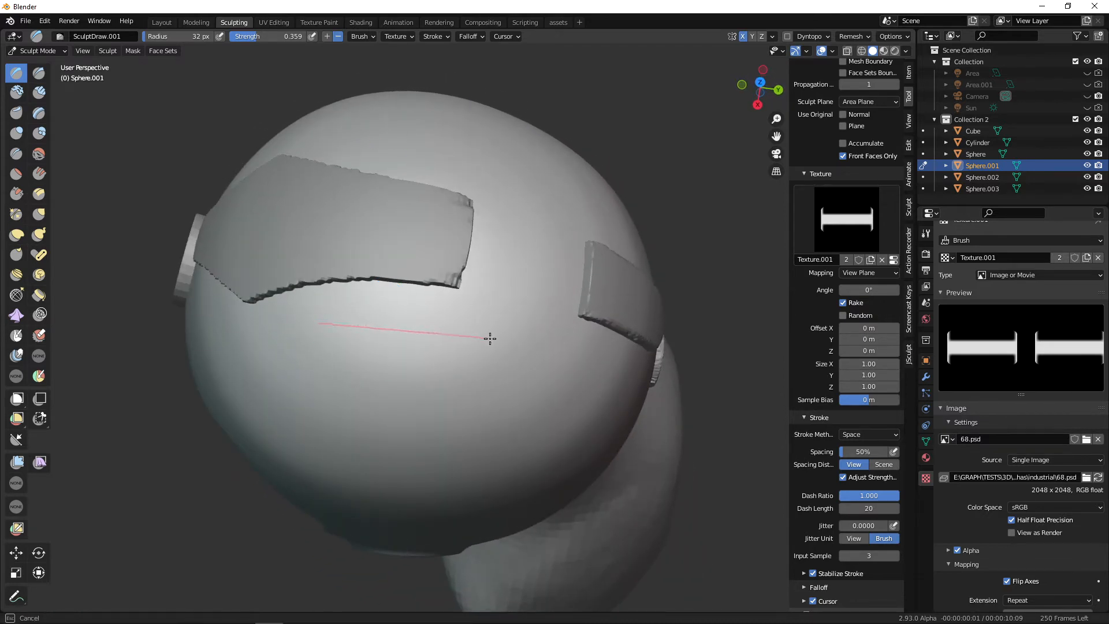
pyautogui.moveTo(490, 339); pyautogui.dragTo(567, 363)
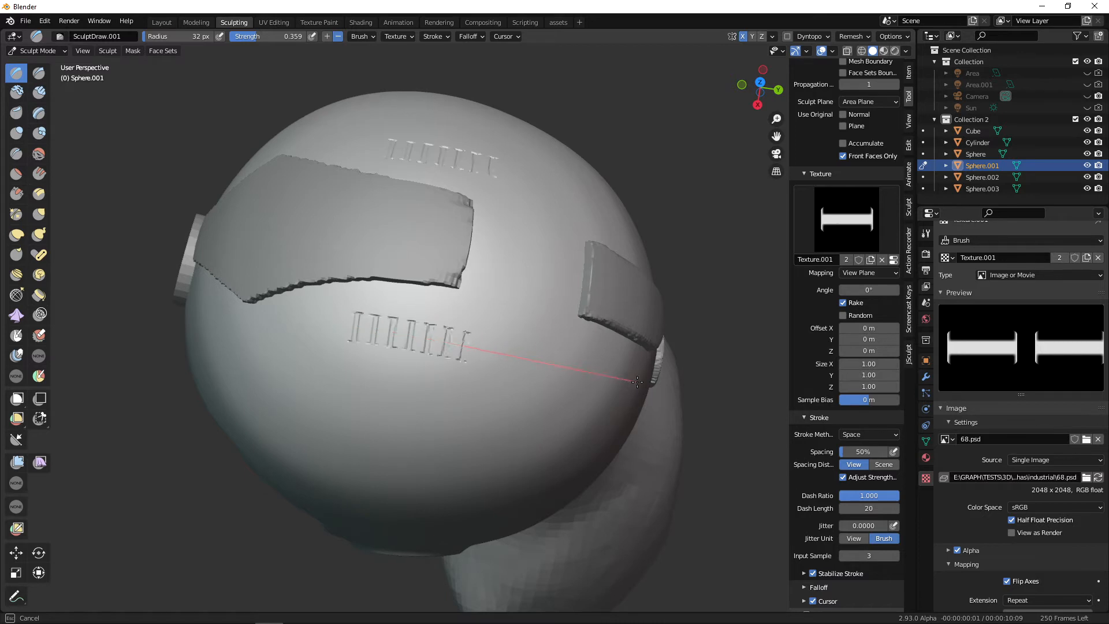
pyautogui.moveTo(719, 406); pyautogui.dragTo(716, 405)
# Try to carve a second row of rung details alongside the rear raised panel, separate from the first row.
pyautogui.moveTo(716, 405)
pyautogui.mouseDown(button='middle')
pyautogui.moveTo(555, 372)
pyautogui.moveTo(549, 387)
pyautogui.moveTo(495, 305)
pyautogui.mouseUp(button='middle')
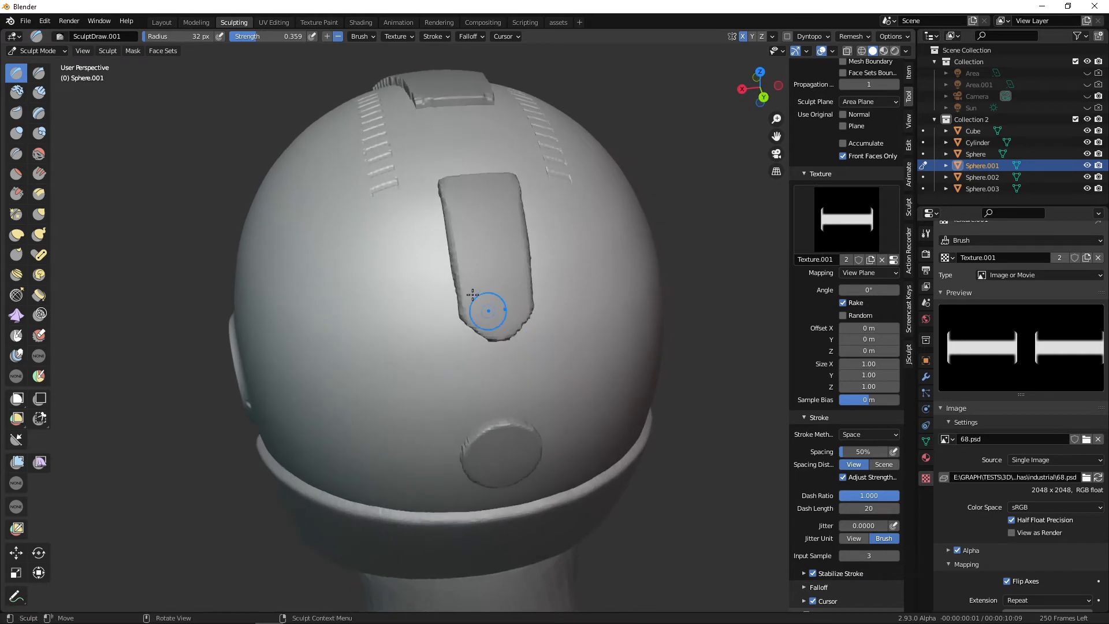
pyautogui.moveTo(401, 243); pyautogui.dragTo(391, 206, button='middle')
pyautogui.moveTo(397, 199); pyautogui.dragTo(416, 249)
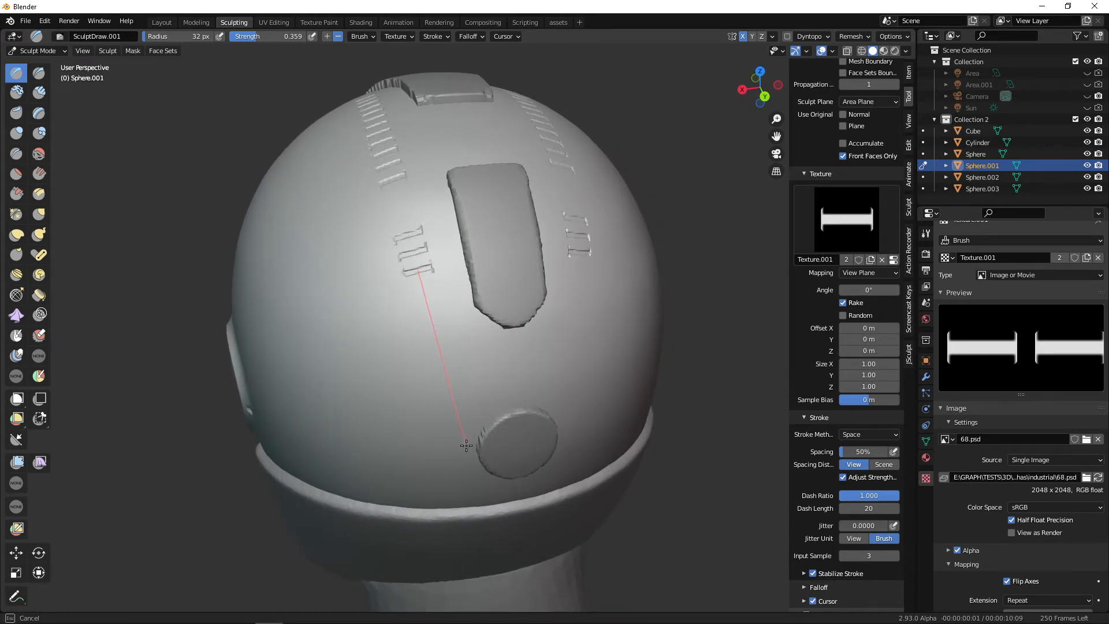
pyautogui.moveTo(466, 445); pyautogui.dragTo(476, 498)
pyautogui.moveTo(476, 542); pyautogui.dragTo(460, 526)
pyautogui.moveTo(460, 526); pyautogui.dragTo(512, 436, button='middle')
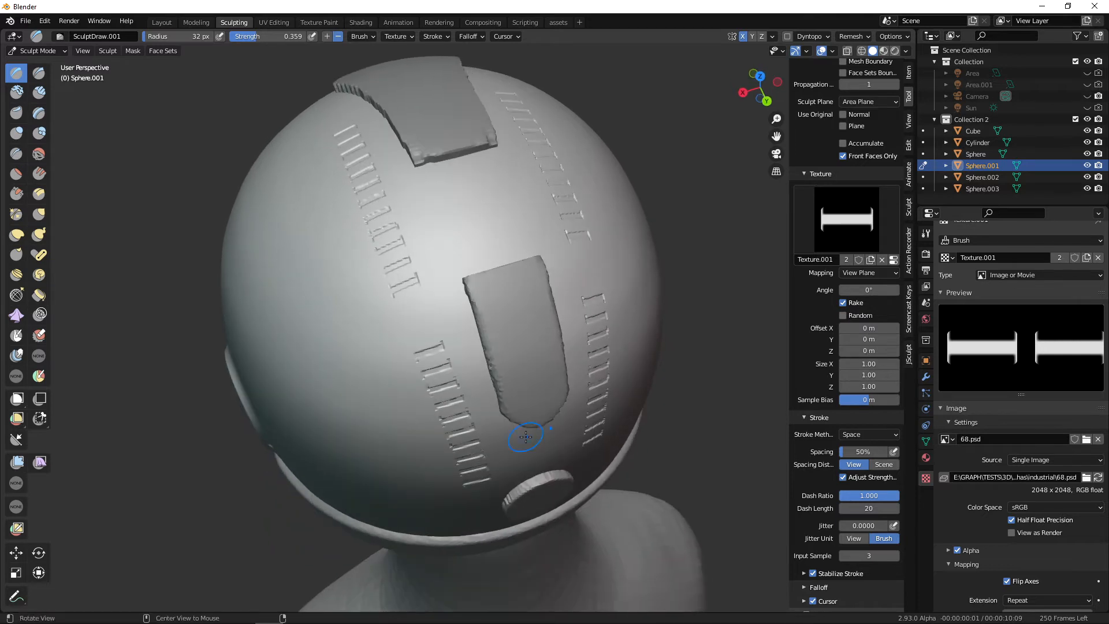
# Try to continue the front rung row down the back of the helmet, starting over its last rungs, and undo the stroke.
pyautogui.moveTo(506, 376); pyautogui.dragTo(428, 300, button='middle')
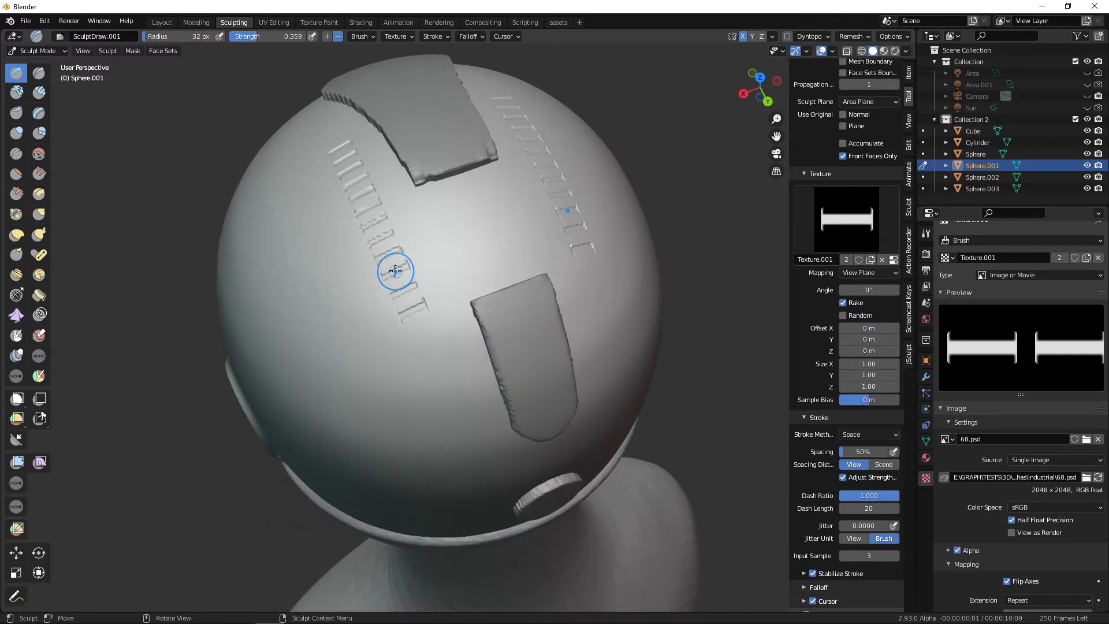
pyautogui.moveTo(388, 268); pyautogui.dragTo(427, 343)
pyautogui.moveTo(472, 460); pyautogui.dragTo(488, 510)
pyautogui.hotkey('ctrl', 'z')
pyautogui.moveTo(478, 446); pyautogui.dragTo(433, 370, button='middle')
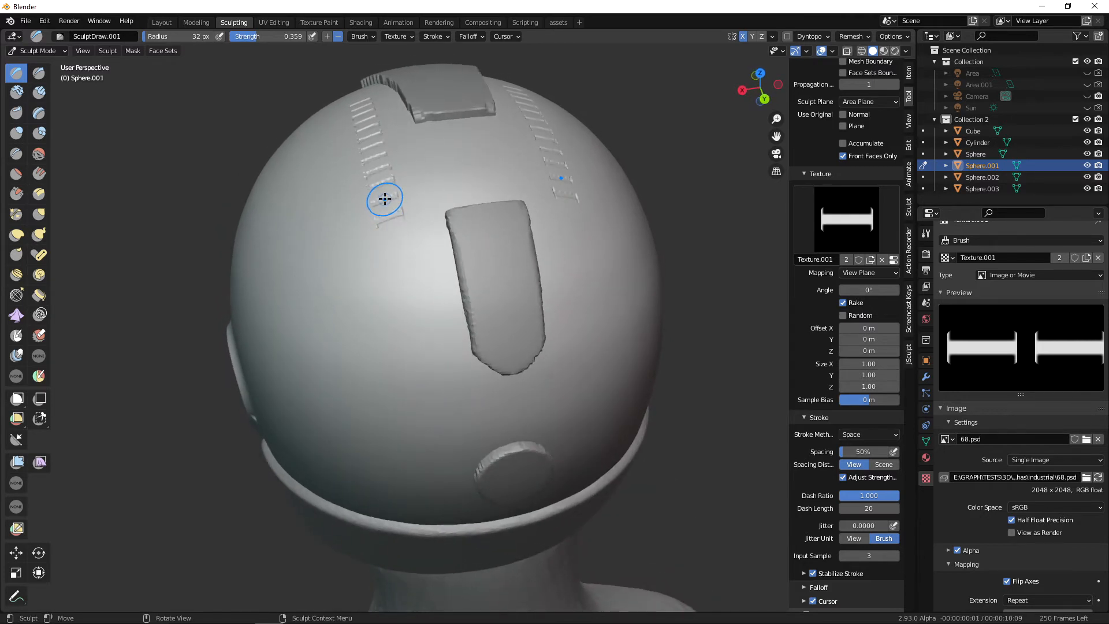
# Try to extend the rung row from its lower end past the rear panel, and undo the stroke.
pyautogui.click(433, 36)
pyautogui.moveTo(391, 214); pyautogui.dragTo(391, 212)
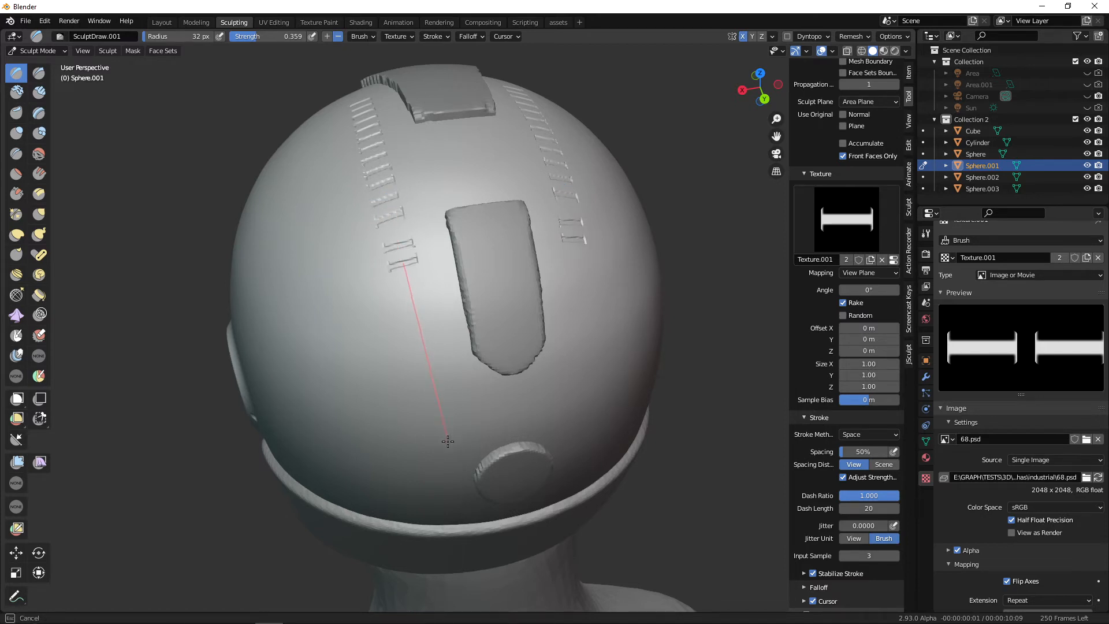
pyautogui.moveTo(448, 441)
pyautogui.mouseDown()
pyautogui.moveTo(416, 364)
pyautogui.moveTo(384, 203)
pyautogui.moveTo(398, 249)
pyautogui.mouseUp()
pyautogui.moveTo(441, 436); pyautogui.dragTo(444, 434)
pyautogui.hotkey('ctrl', 'z')
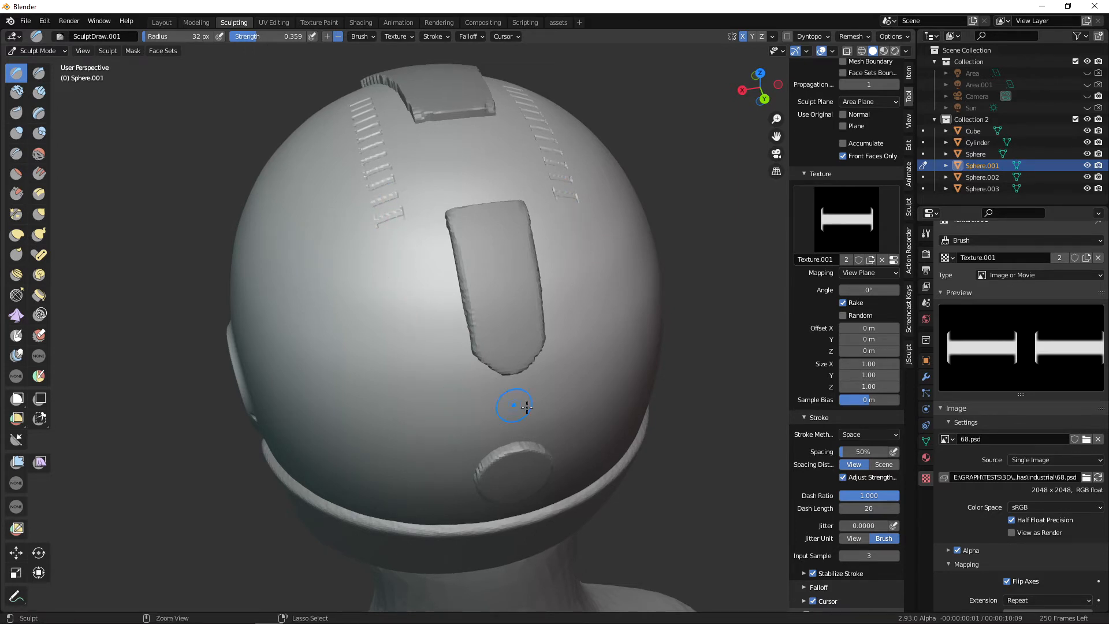
# Set the stroke spacing to 10%, test a stroke below the front rung row, and undo it.
pyautogui.click(865, 455)
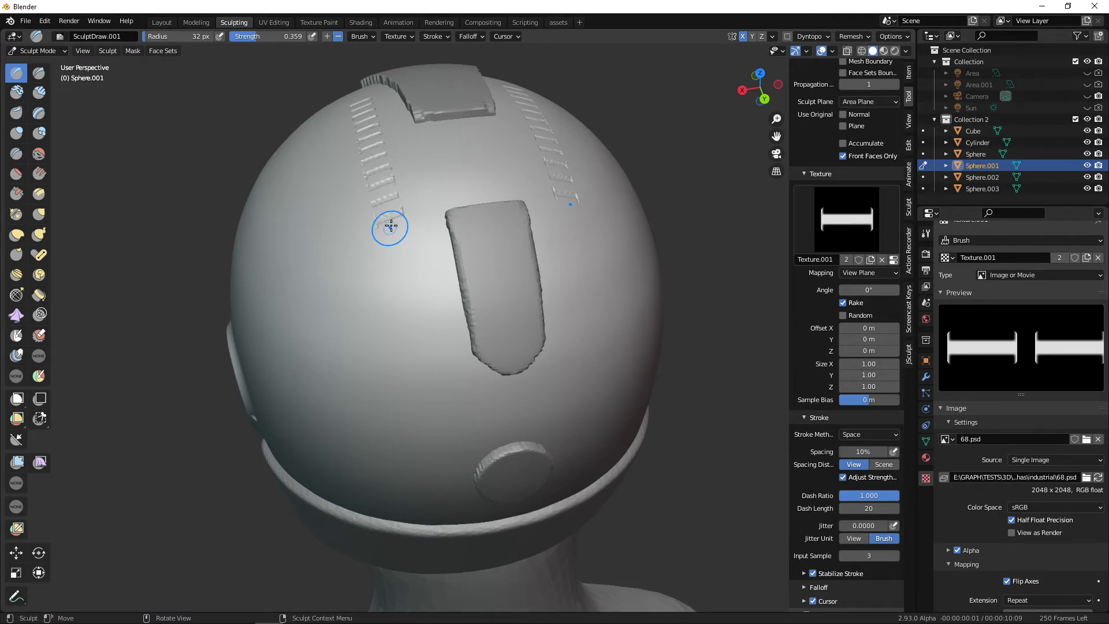
pyautogui.moveTo(384, 224); pyautogui.dragTo(403, 263)
pyautogui.moveTo(424, 348); pyautogui.dragTo(426, 353)
pyautogui.hotkey('ctrl', 'z')
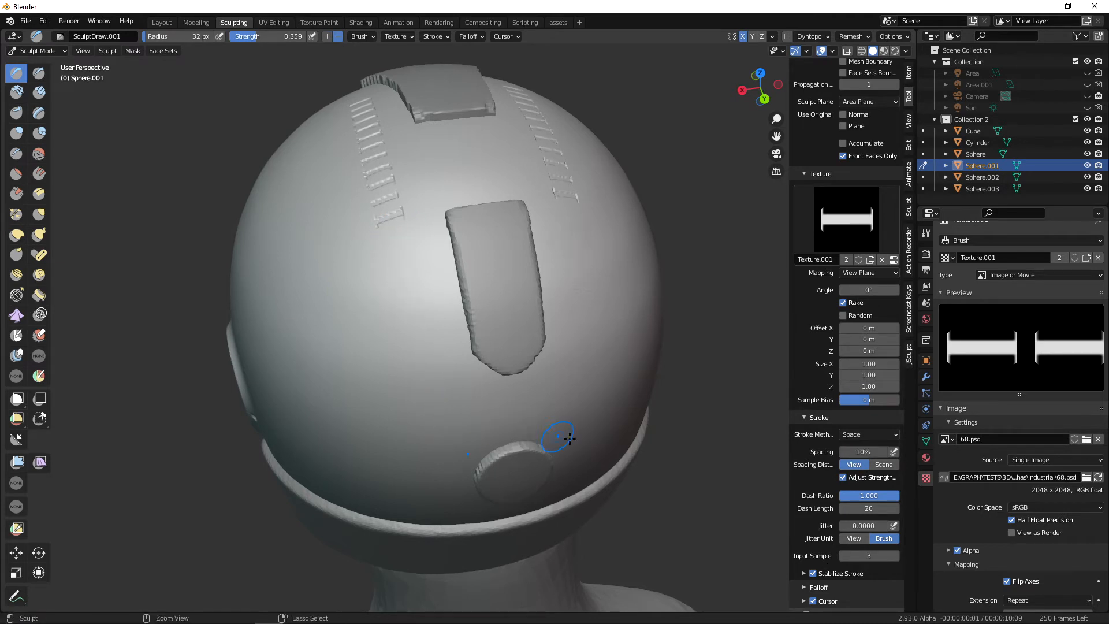
# Set the stroke spacing to 50% and carve a rung row alongside the rear raised panel.
pyautogui.click(865, 452)
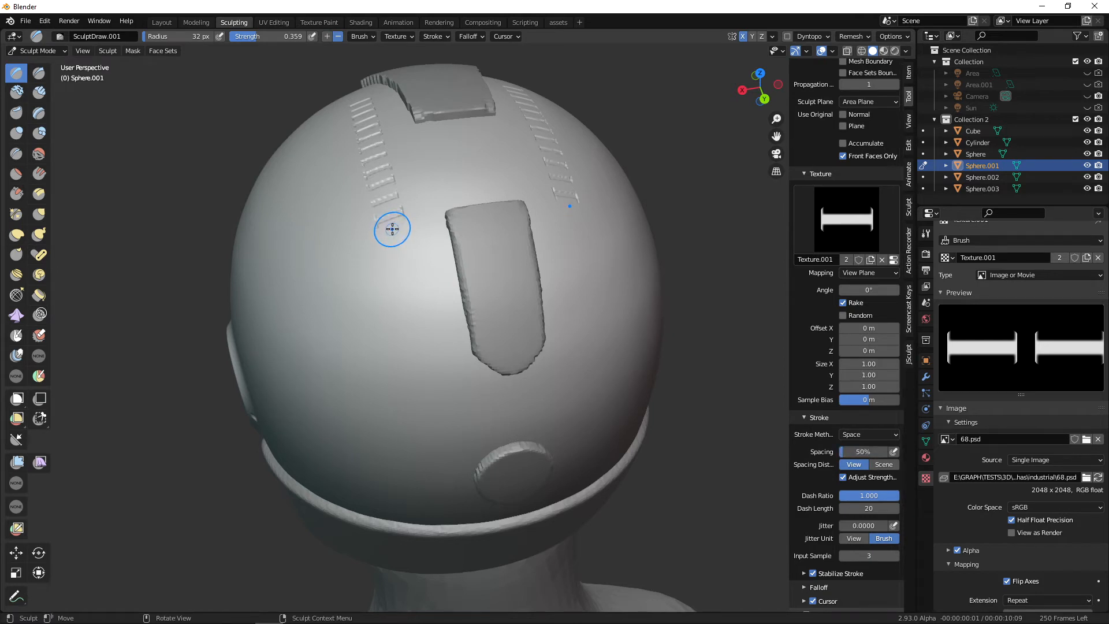
pyautogui.moveTo(389, 228); pyautogui.dragTo(392, 231)
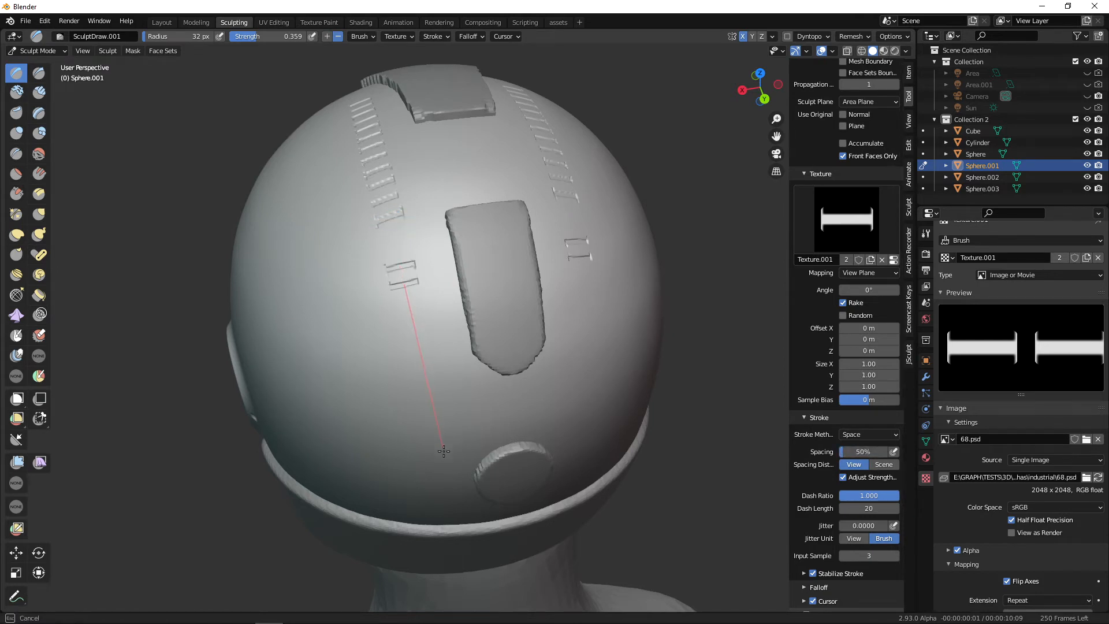
pyautogui.moveTo(457, 504)
pyautogui.mouseDown()
pyautogui.moveTo(469, 557)
pyautogui.moveTo(484, 433)
pyautogui.mouseUp()
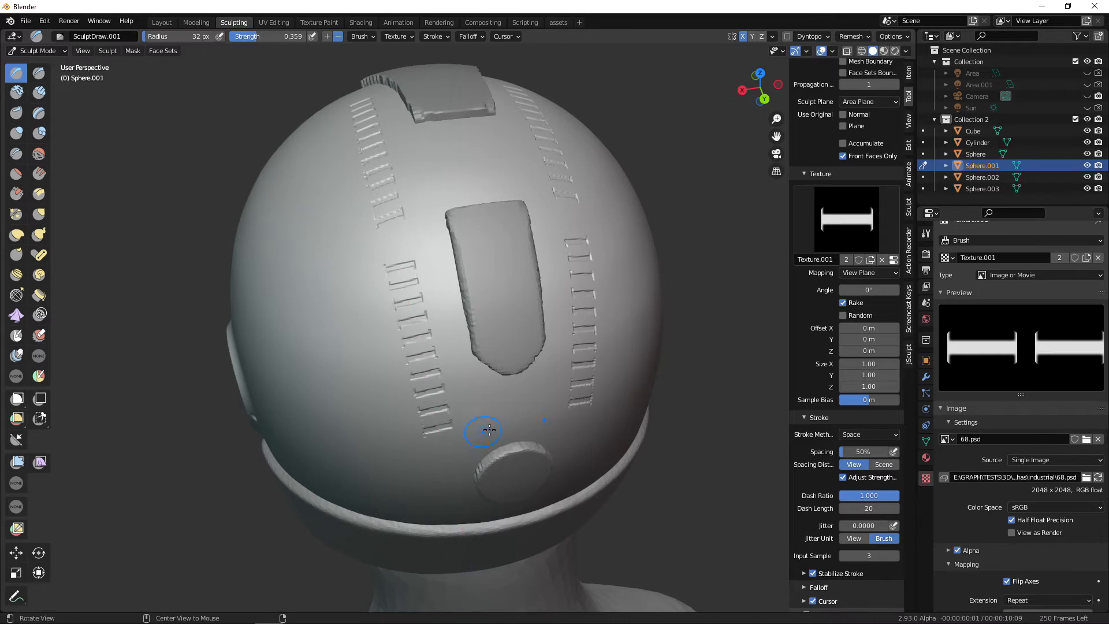
# Undo the rung rows beside the rear and front raised panels.
pyautogui.moveTo(483, 433); pyautogui.dragTo(528, 462, button='middle')
pyautogui.hotkey('ctrl', 'z')
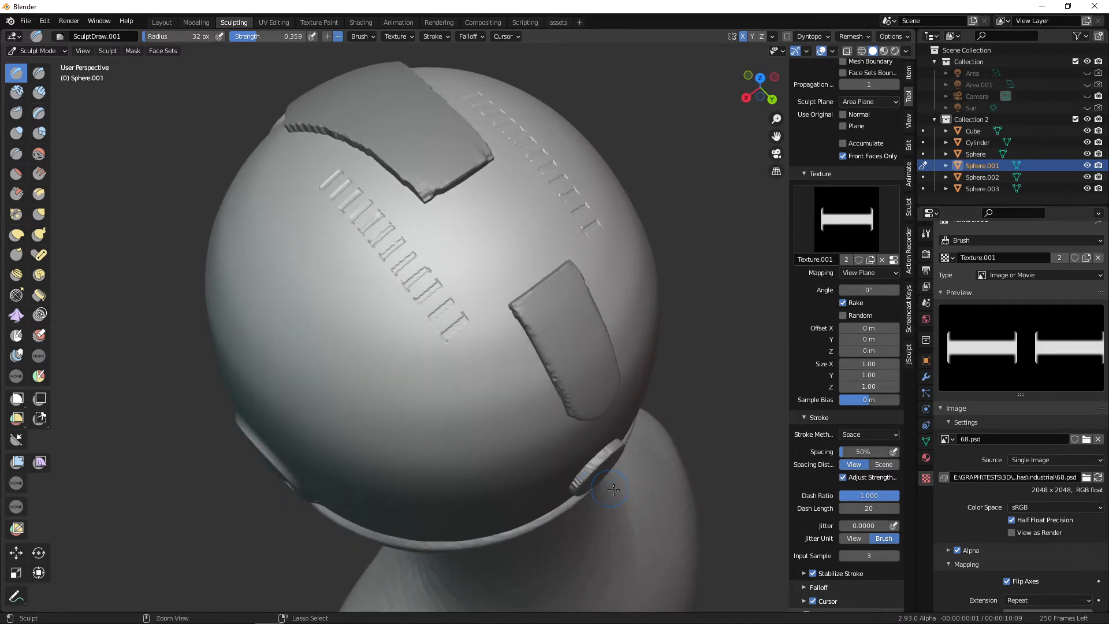
pyautogui.hotkey('ctrl', 'z')
pyautogui.moveTo(678, 442); pyautogui.dragTo(619, 451, button='middle')
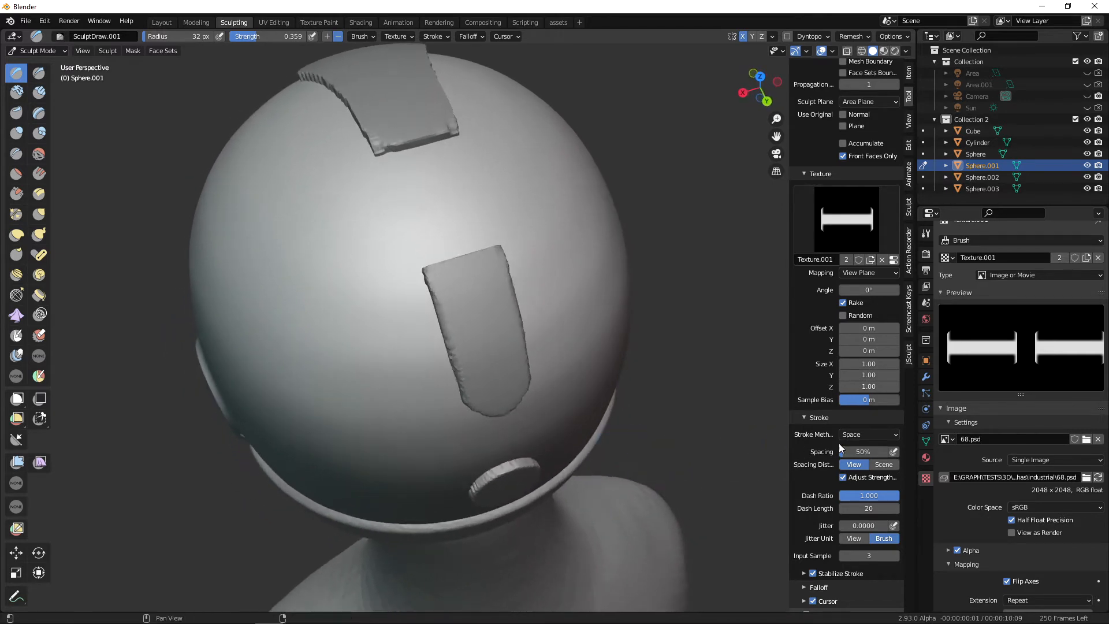
# Set the brush's stroke method to Line.
pyautogui.click(882, 434)
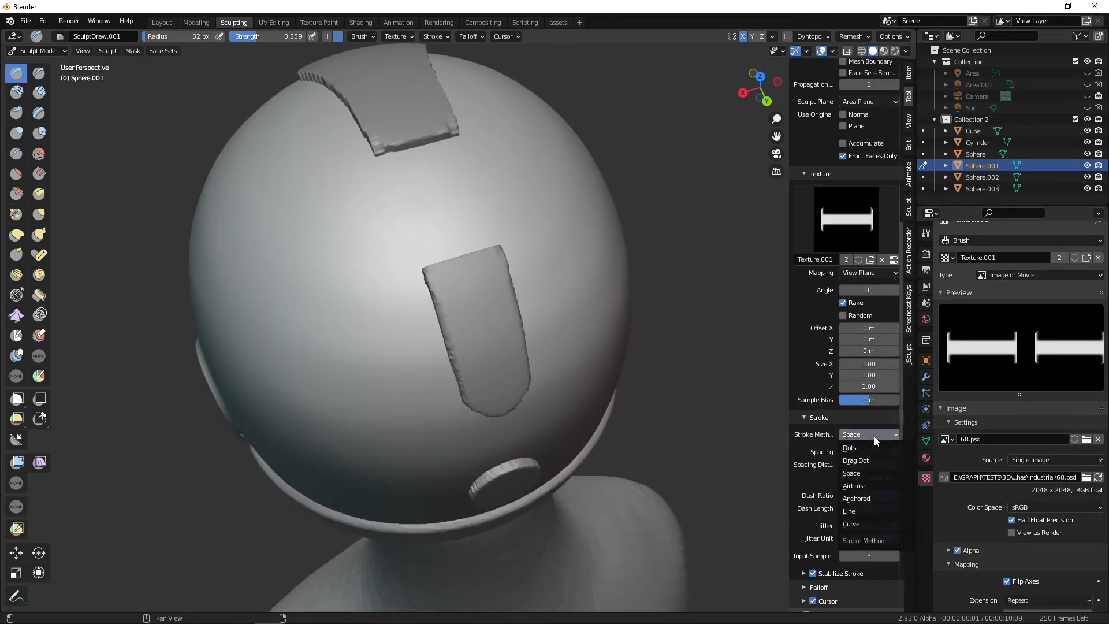
pyautogui.click(853, 512)
# Try to carve a straight line of rung details alongside the front raised panel from an angled view of the helmet's side.
pyautogui.moveTo(690, 514)
pyautogui.mouseDown(button='middle')
pyautogui.moveTo(686, 483)
pyautogui.moveTo(428, 432)
pyautogui.mouseUp(button='middle')
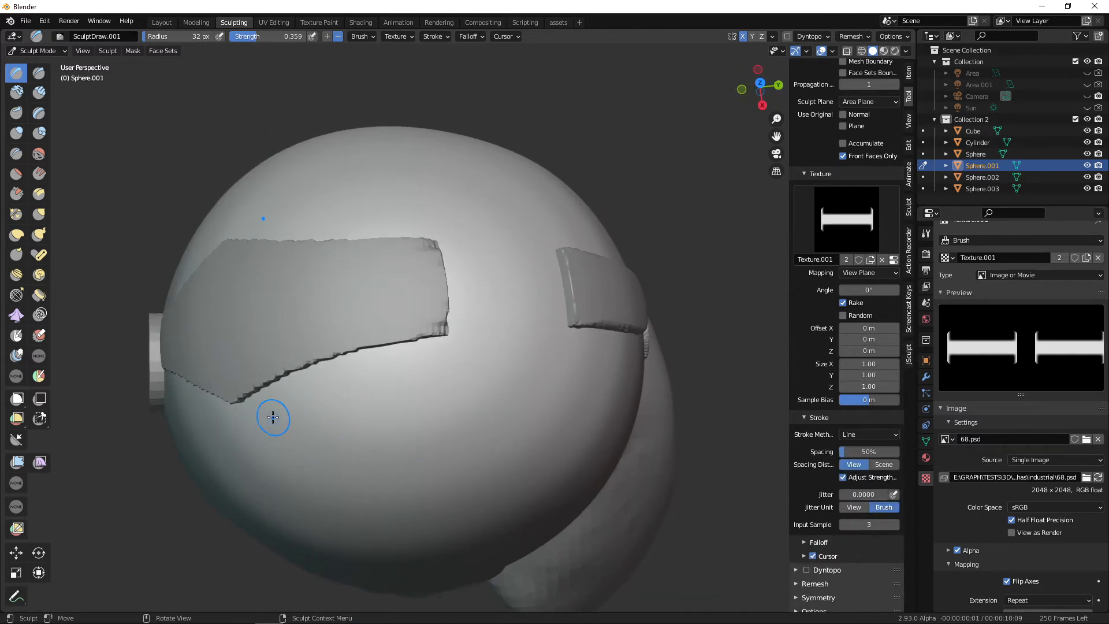
pyautogui.moveTo(273, 417); pyautogui.dragTo(610, 365)
pyautogui.moveTo(610, 366)
pyautogui.mouseDown(button='middle')
pyautogui.moveTo(488, 380)
pyautogui.moveTo(507, 404)
pyautogui.moveTo(603, 445)
pyautogui.moveTo(587, 502)
pyautogui.mouseUp(button='middle')
# In top view, try to carve one straight line of rung details along the helmet, running past both raised panels.
pyautogui.press('KP_7')
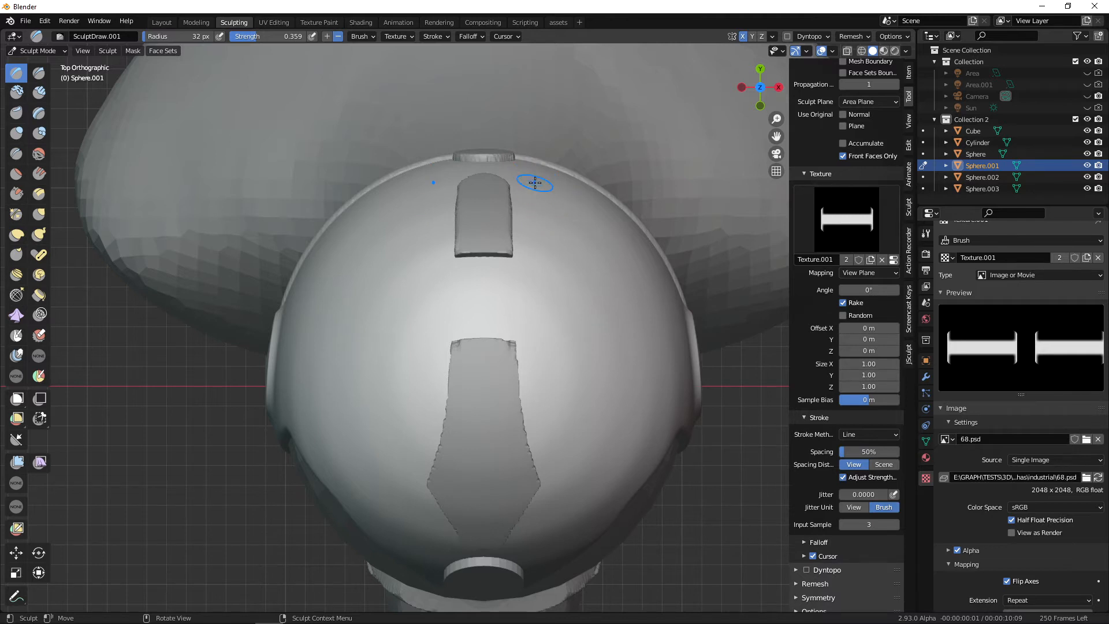
pyautogui.moveTo(532, 167); pyautogui.dragTo(539, 201)
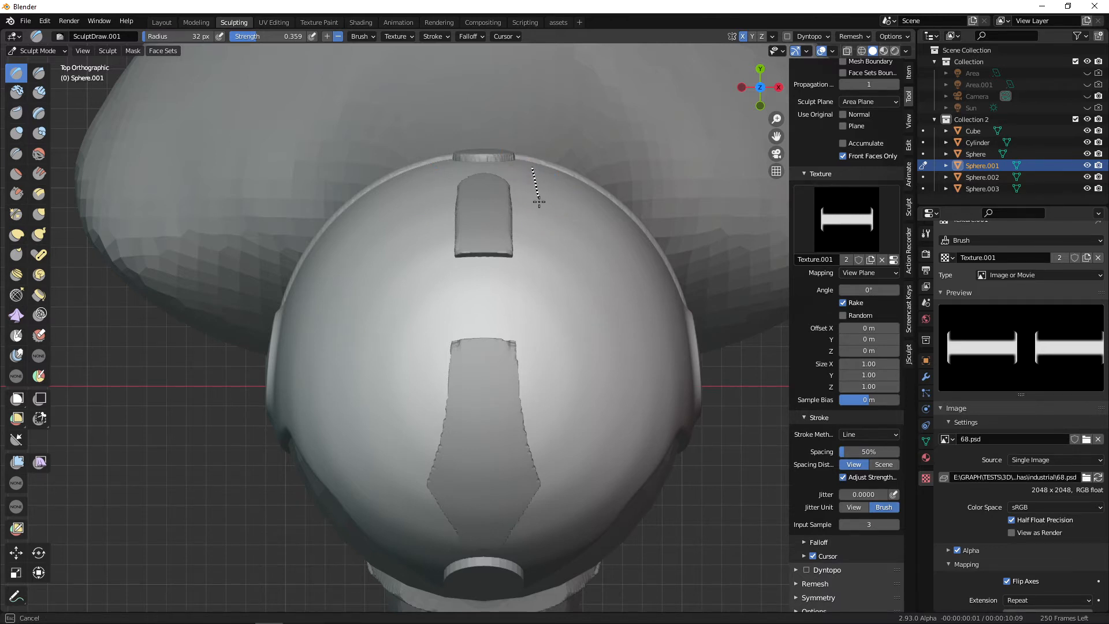
pyautogui.moveTo(557, 365)
pyautogui.mouseDown()
pyautogui.moveTo(564, 465)
pyautogui.moveTo(552, 457)
pyautogui.mouseUp()
pyautogui.moveTo(574, 453)
pyautogui.mouseDown(button='middle')
pyautogui.moveTo(501, 443)
pyautogui.moveTo(358, 372)
pyautogui.moveTo(443, 376)
pyautogui.moveTo(613, 431)
pyautogui.moveTo(587, 401)
pyautogui.moveTo(578, 414)
pyautogui.moveTo(601, 392)
pyautogui.moveTo(514, 355)
pyautogui.moveTo(567, 393)
pyautogui.mouseUp(button='middle')
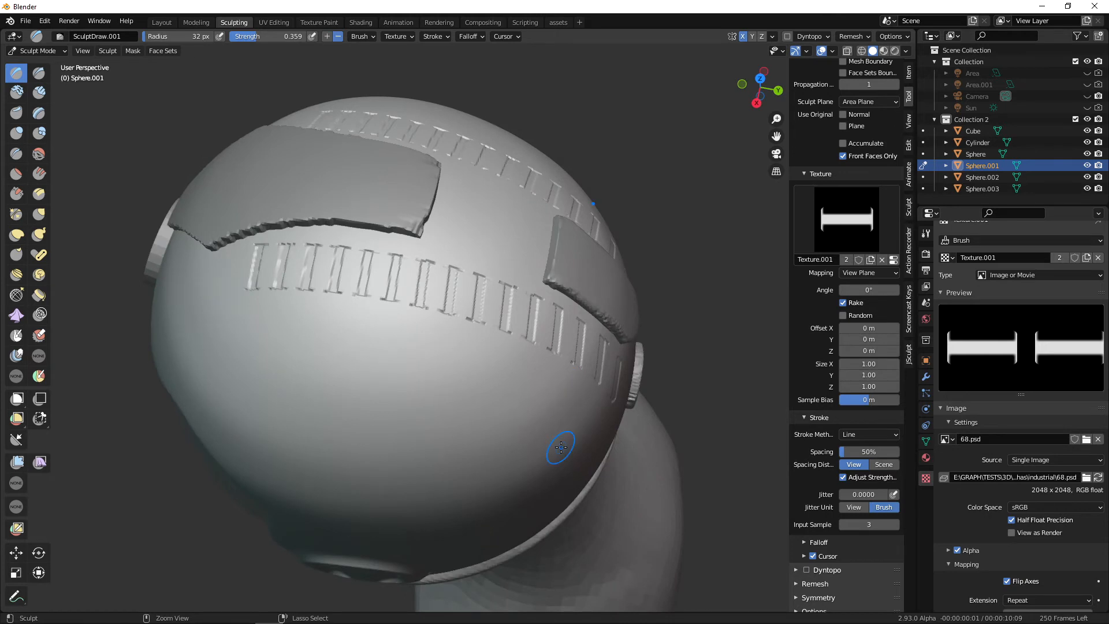
# In top view, carve a short straight line of rung details beside the upper part of the front raised panel.
pyautogui.press('KP_7')
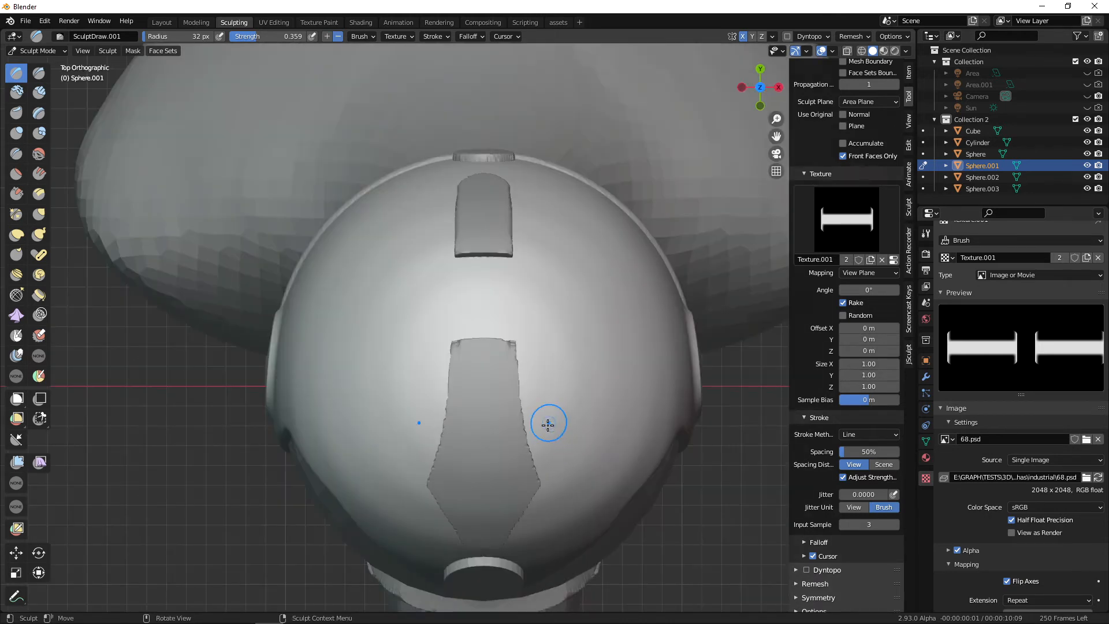
pyautogui.moveTo(557, 458); pyautogui.dragTo(552, 418)
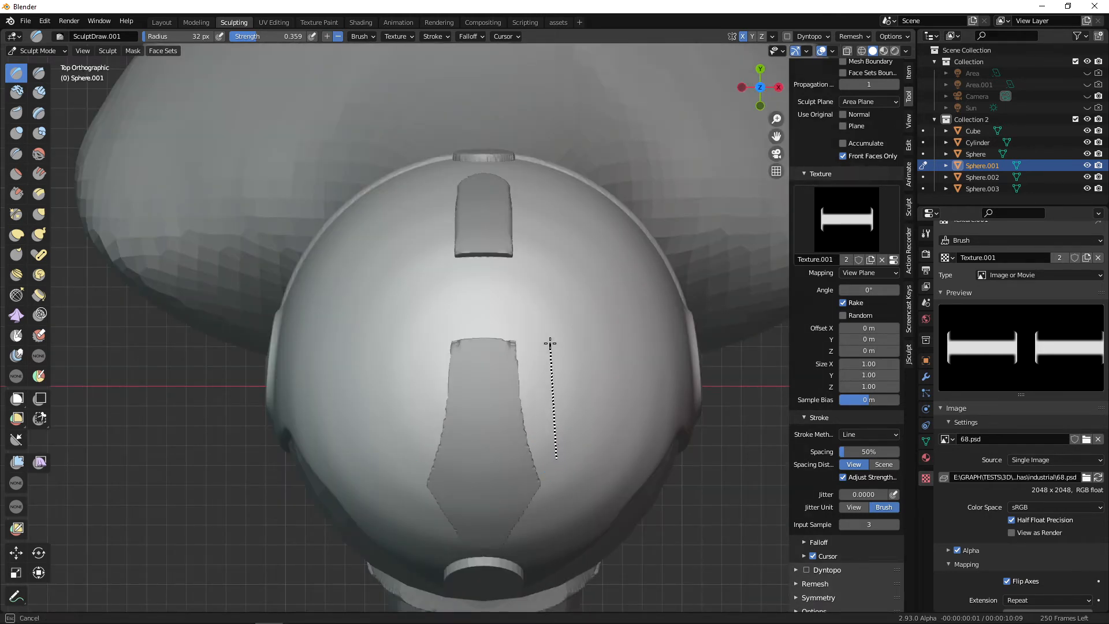
pyautogui.moveTo(545, 339); pyautogui.dragTo(546, 337)
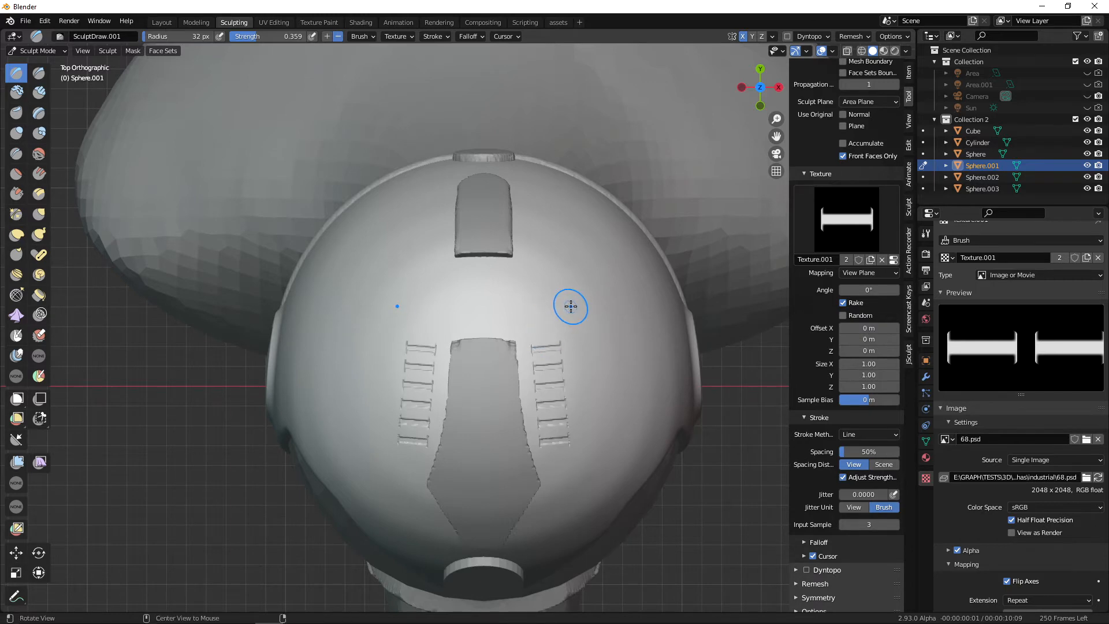
# Try to carve a straight line of rung details beside the rear raised panel from a back view.
pyautogui.moveTo(570, 305)
pyautogui.mouseDown(button='middle')
pyautogui.moveTo(572, 327)
pyautogui.moveTo(580, 322)
pyautogui.moveTo(506, 330)
pyautogui.moveTo(416, 310)
pyautogui.moveTo(408, 293)
pyautogui.moveTo(421, 283)
pyautogui.moveTo(404, 240)
pyautogui.moveTo(364, 221)
pyautogui.mouseUp(button='middle')
pyautogui.moveTo(364, 221); pyautogui.dragTo(368, 243)
pyautogui.moveTo(391, 358); pyautogui.dragTo(391, 360)
pyautogui.moveTo(391, 360)
pyautogui.mouseDown(button='middle')
pyautogui.moveTo(470, 416)
pyautogui.moveTo(496, 397)
pyautogui.moveTo(483, 372)
pyautogui.mouseUp(button='middle')
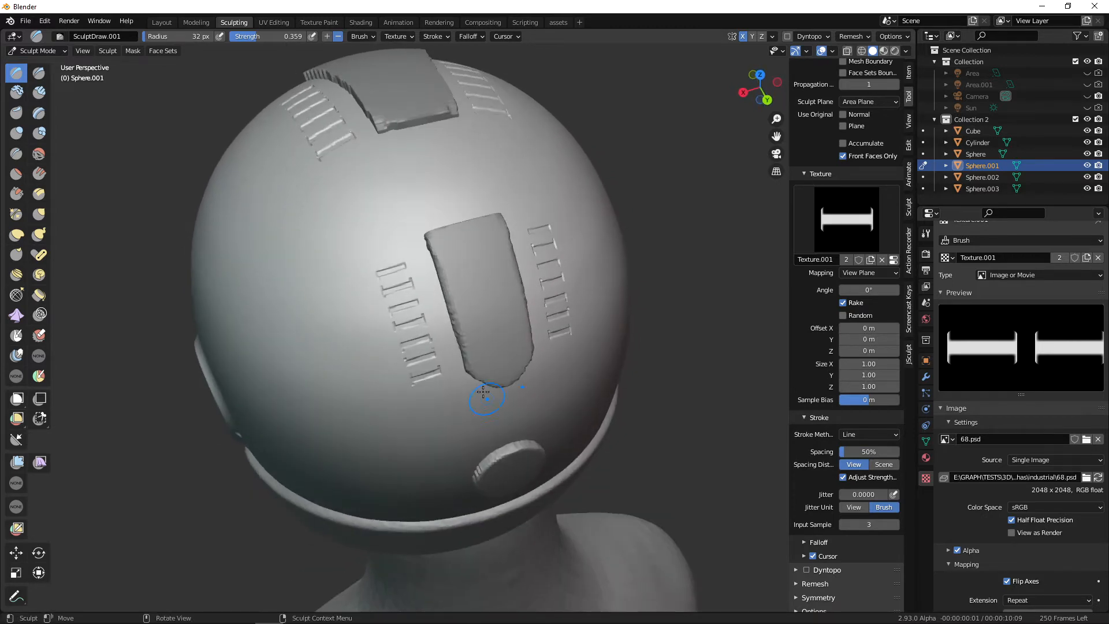
# Carve a straight line of rung details beside the rear raised panel, starting near the height of its upper edge.
pyautogui.moveTo(383, 265); pyautogui.dragTo(384, 246)
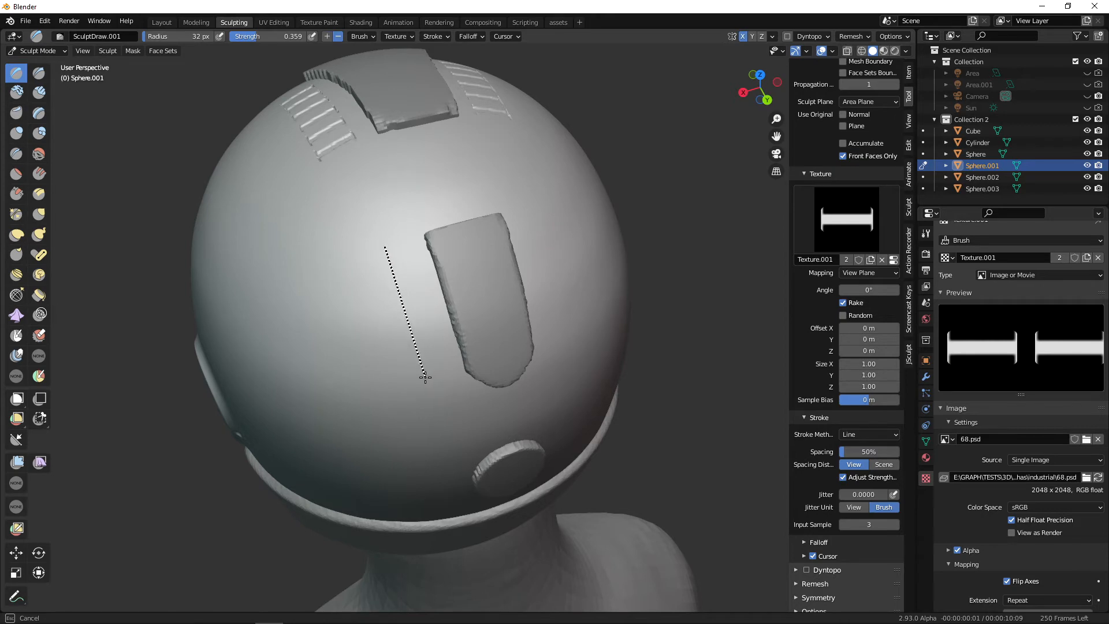
pyautogui.moveTo(426, 380); pyautogui.dragTo(425, 377)
pyautogui.moveTo(425, 377)
pyautogui.mouseDown(button='middle')
pyautogui.moveTo(527, 414)
pyautogui.moveTo(508, 379)
pyautogui.moveTo(472, 405)
pyautogui.moveTo(540, 450)
pyautogui.moveTo(573, 451)
pyautogui.moveTo(601, 404)
pyautogui.moveTo(549, 347)
pyautogui.moveTo(456, 324)
pyautogui.moveTo(474, 344)
pyautogui.mouseUp(button='middle')
# Switch the active sculpting brush to the custom detail brush.
pyautogui.moveTo(771, 423); pyautogui.dragTo(838, 312, button='middle')
pyautogui.moveTo(902, 236); pyautogui.dragTo(902, 69)
pyautogui.click(838, 149)
pyautogui.click(633, 217)
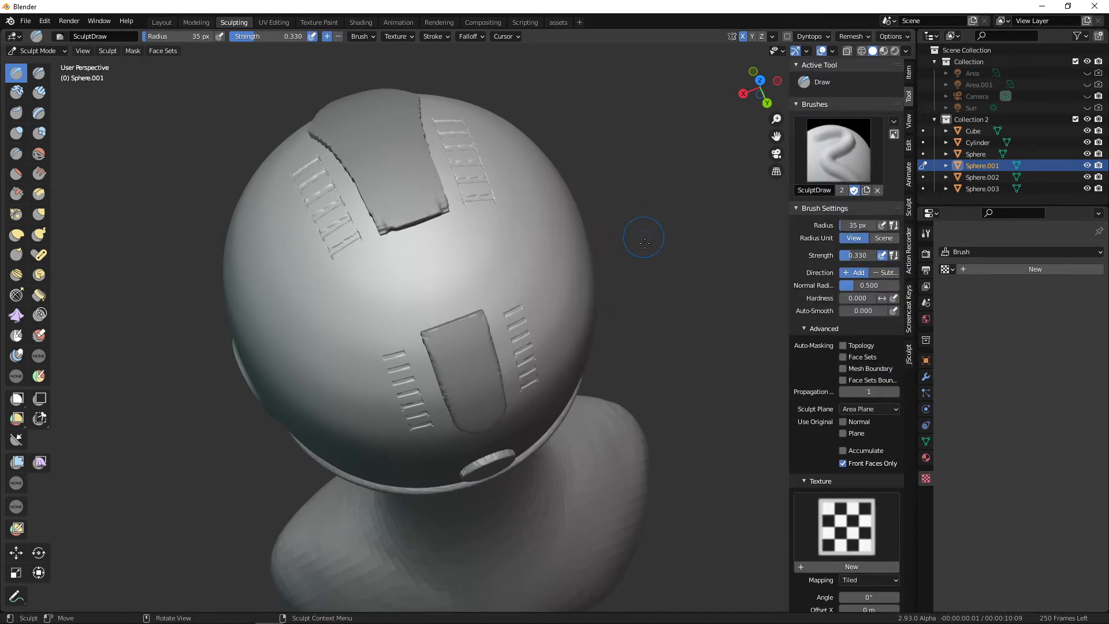
pyautogui.click(838, 155)
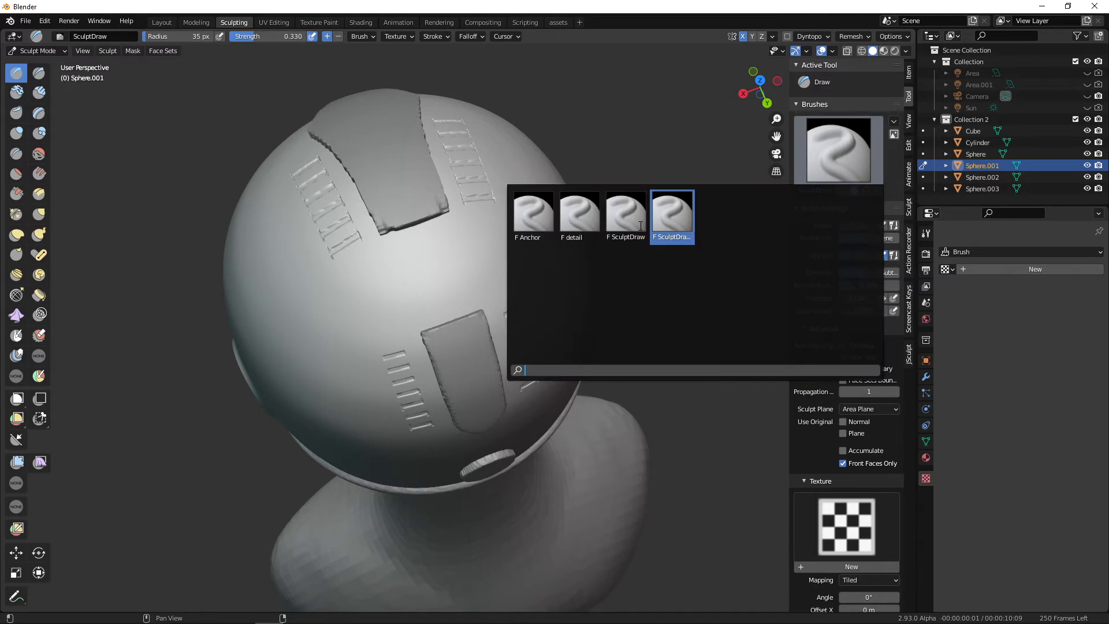
pyautogui.click(575, 223)
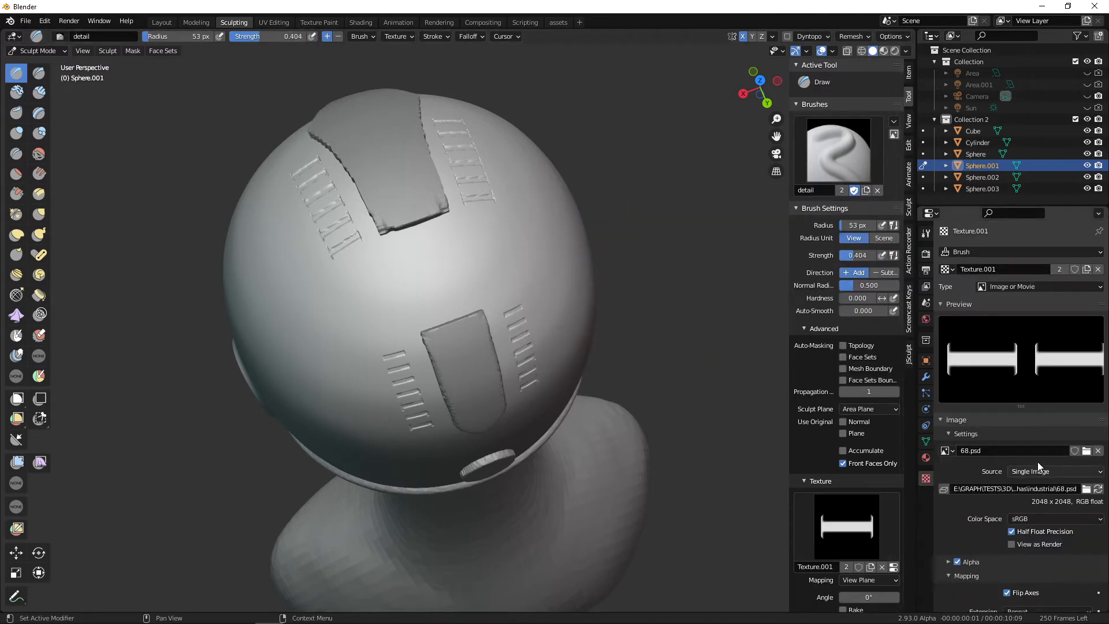
# Replace the detail brush's texture image with 19.psd from the industrial alphas folder.
pyautogui.click(1087, 451)
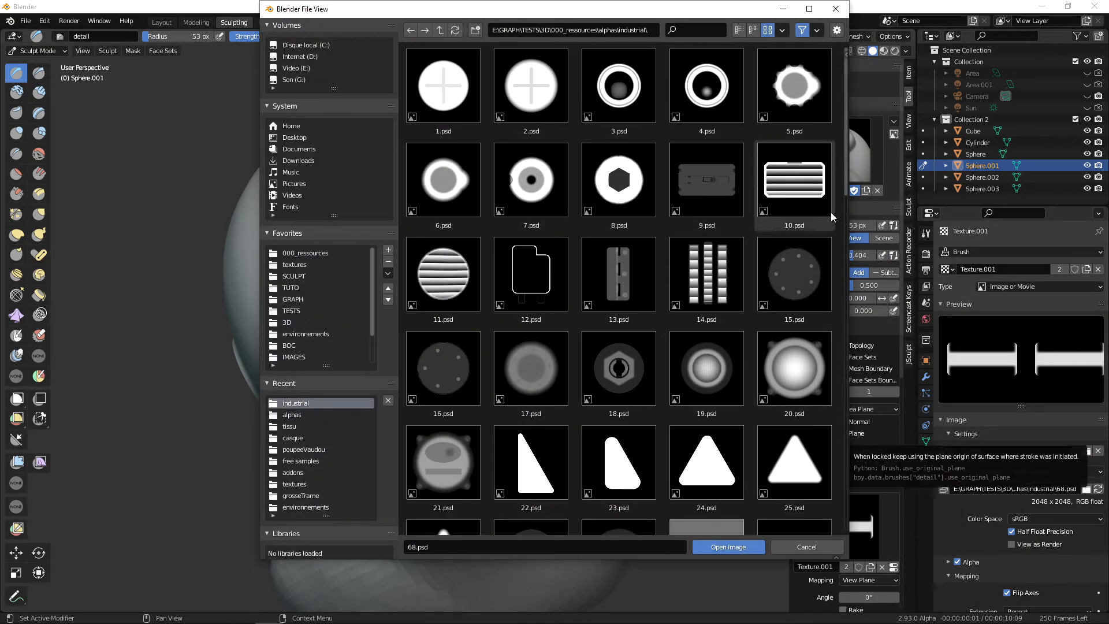
pyautogui.scroll(-5, 845, 176)
pyautogui.scroll(-9, 833, 245)
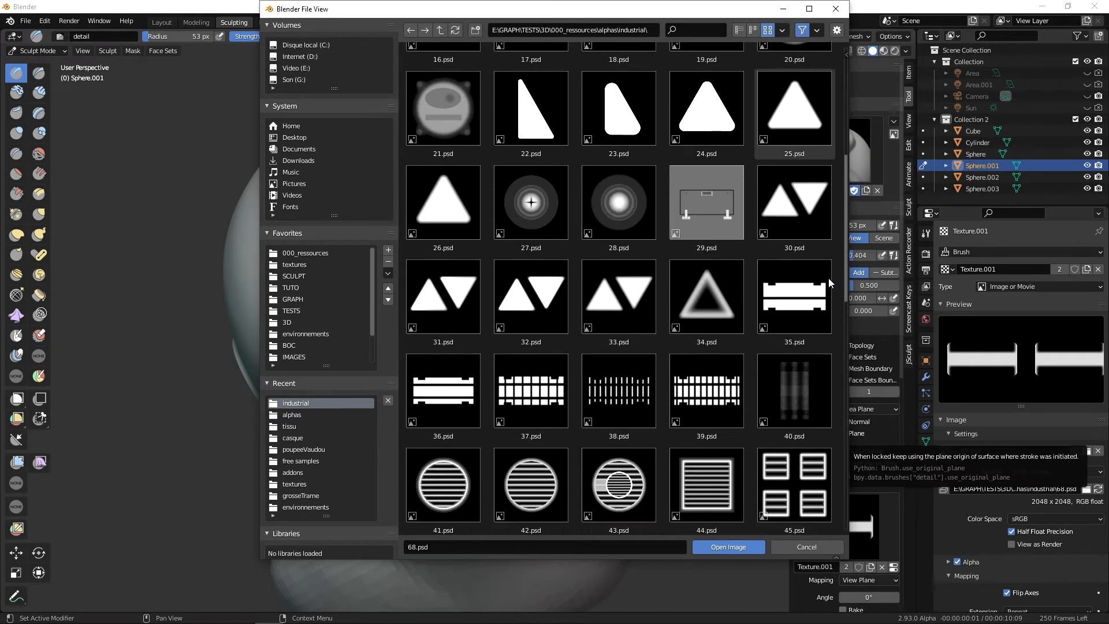
pyautogui.scroll(-5, 827, 377)
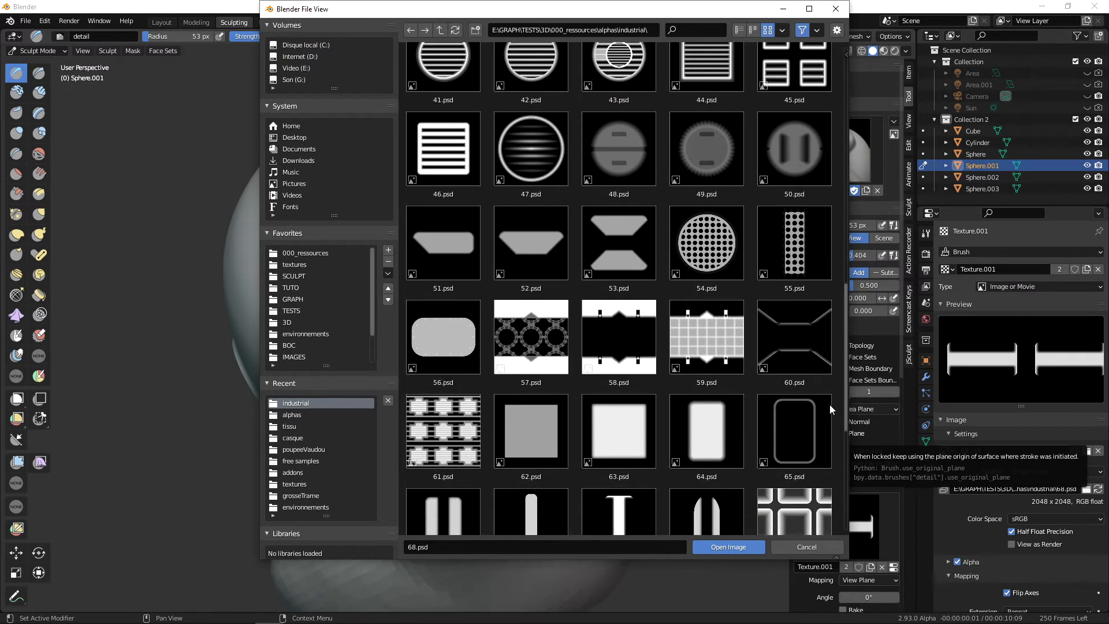
pyautogui.scroll(-2, 832, 488)
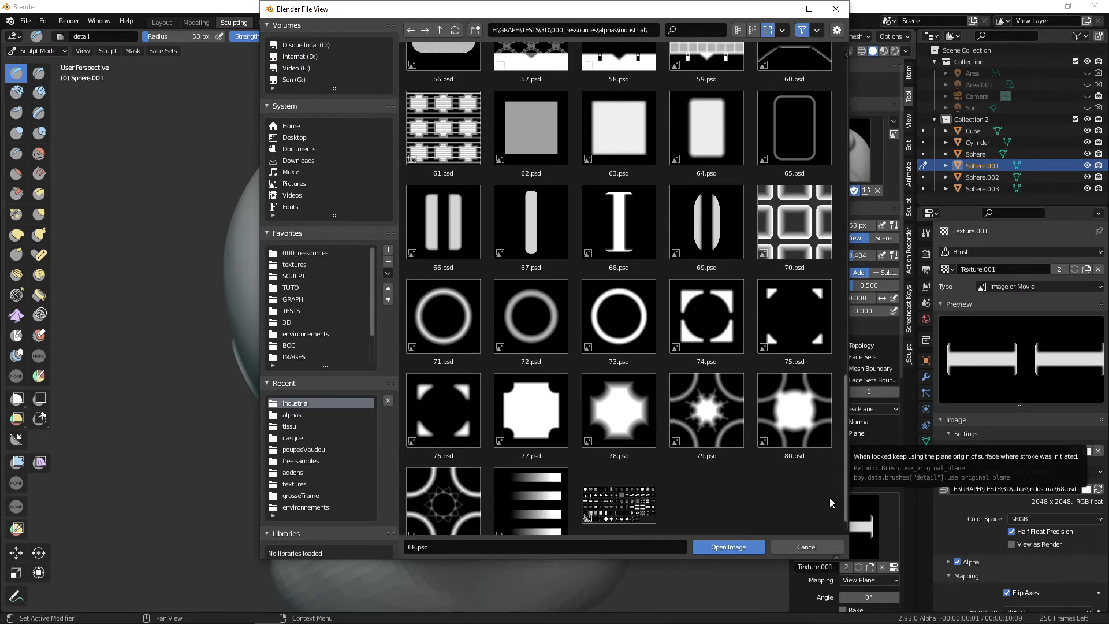
pyautogui.scroll(8, 830, 498)
pyautogui.scroll(2, 834, 330)
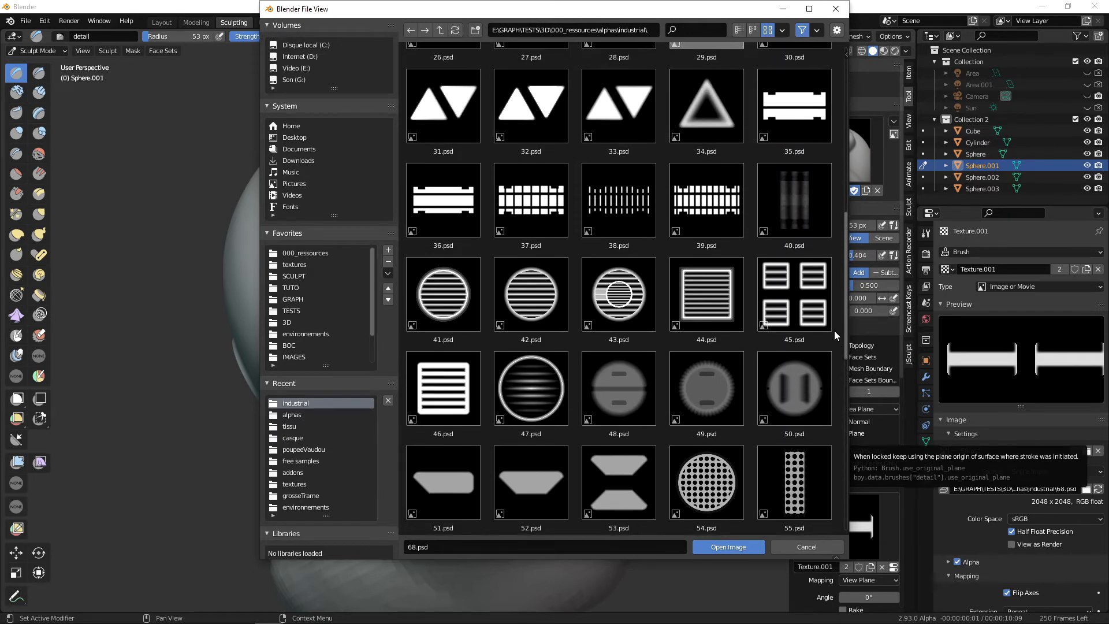
pyautogui.scroll(3, 828, 310)
pyautogui.scroll(5, 825, 283)
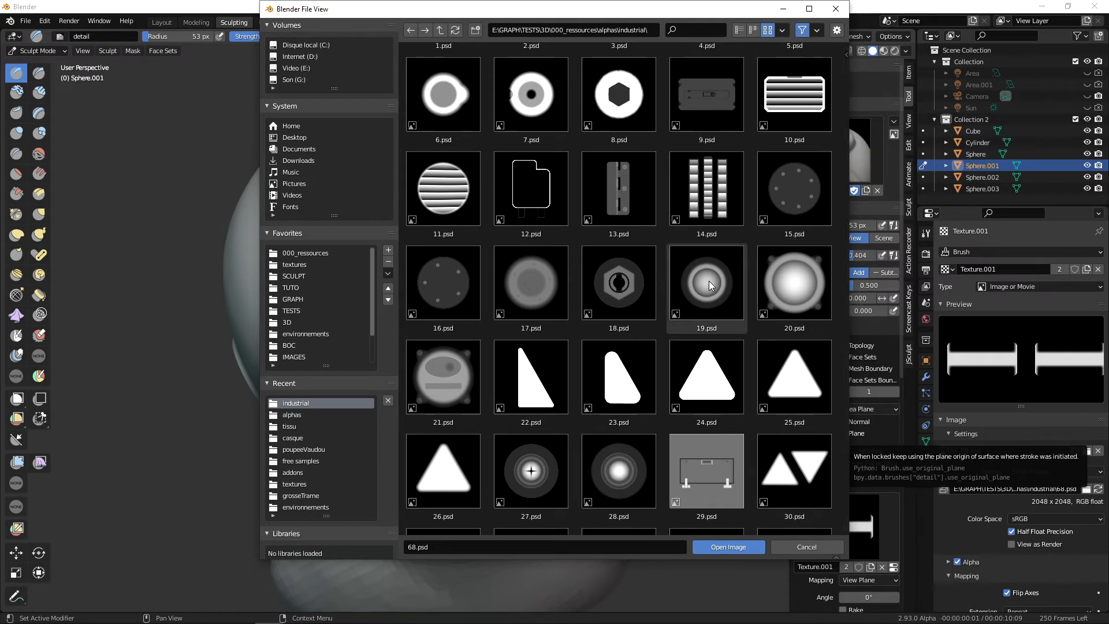
pyautogui.click(751, 548)
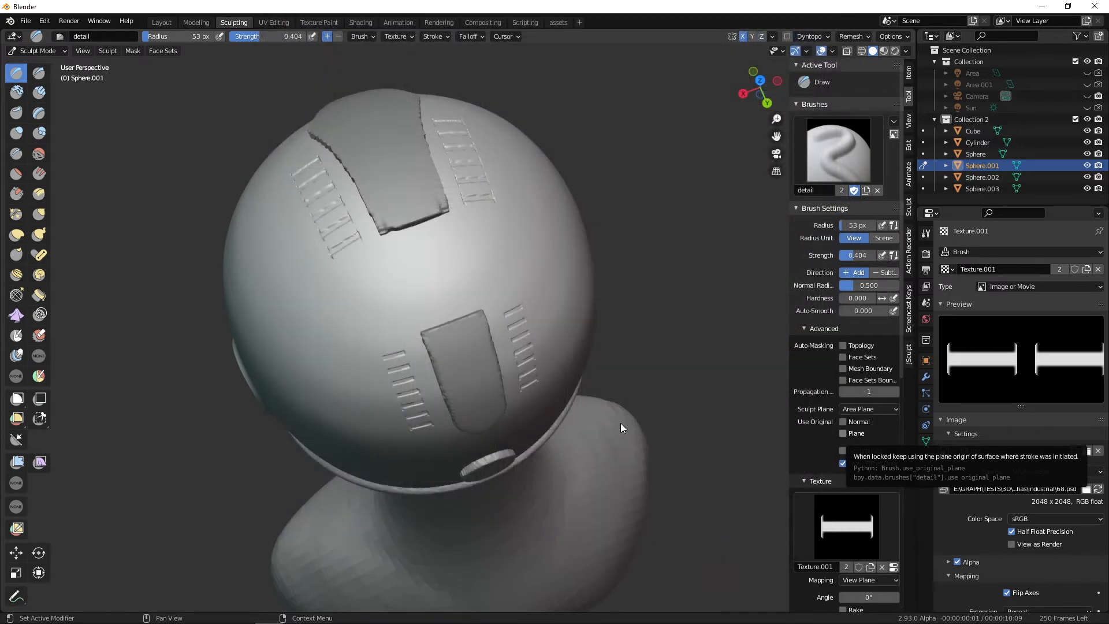
# Stamp a single circular detail on the helmet's centre line, between the front and rear raised panels.
pyautogui.moveTo(620, 396); pyautogui.dragTo(577, 409, button='middle')
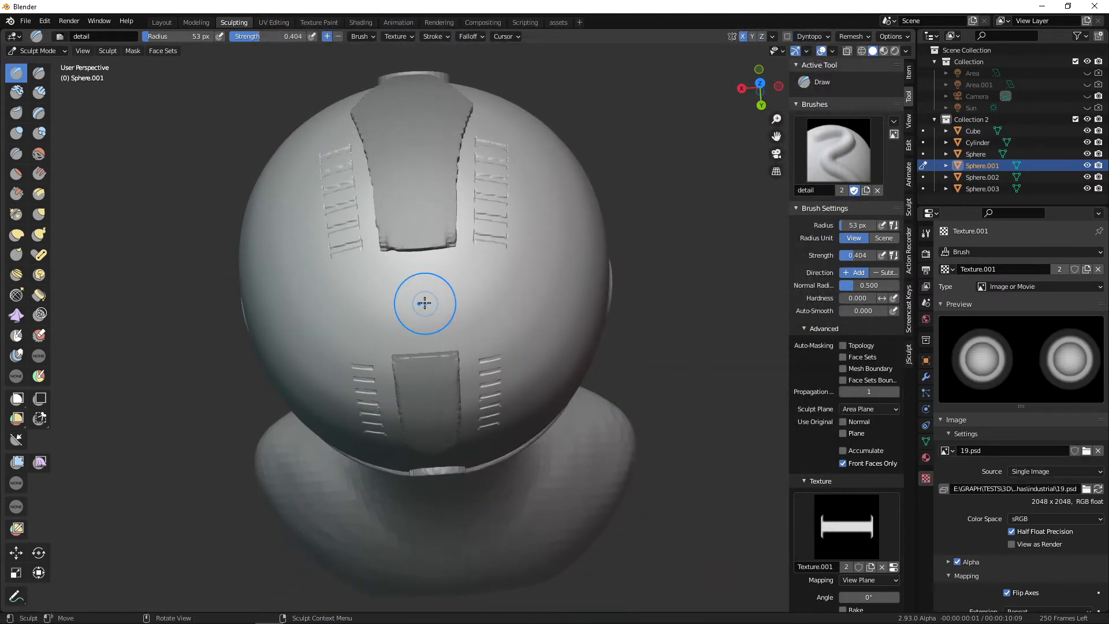
pyautogui.moveTo(470, 297); pyautogui.dragTo(630, 150, button='middle')
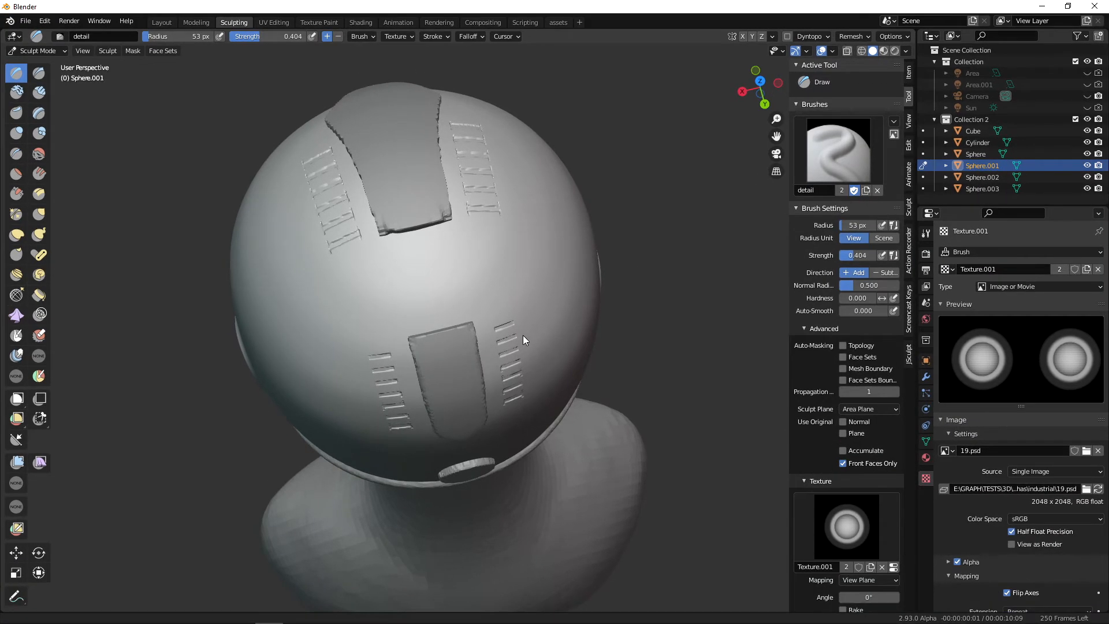
pyautogui.keyDown('shift'); pyautogui.moveTo(641, 300); pyautogui.dragTo(681, 311, button='middle'); pyautogui.keyUp('shift')
pyautogui.press('KP_7')
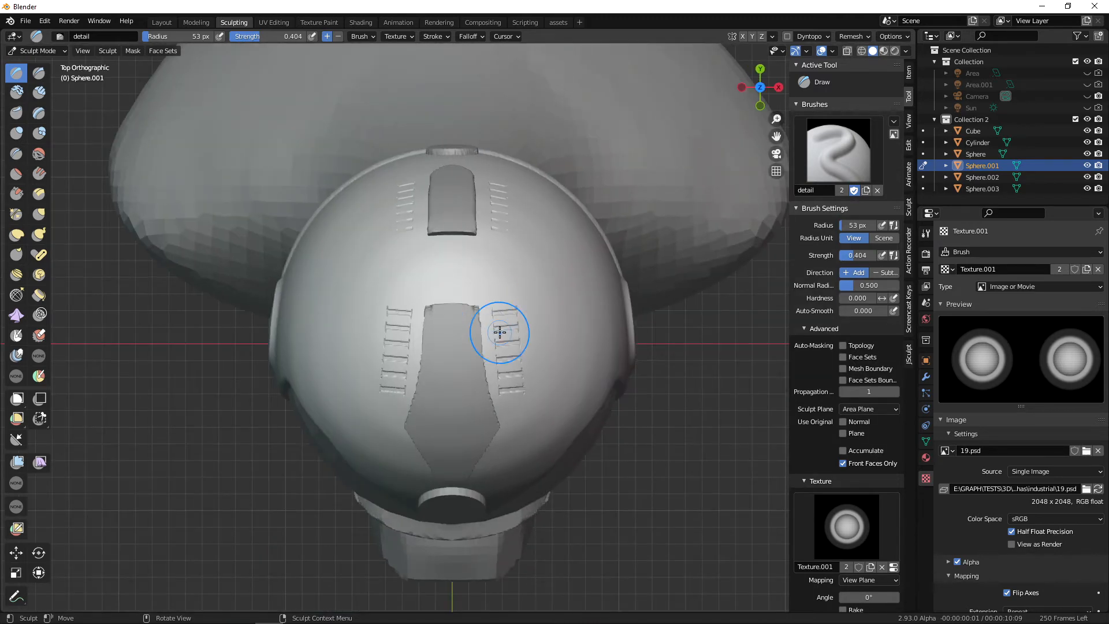
pyautogui.press('KP_8')
pyautogui.press('KP_8')
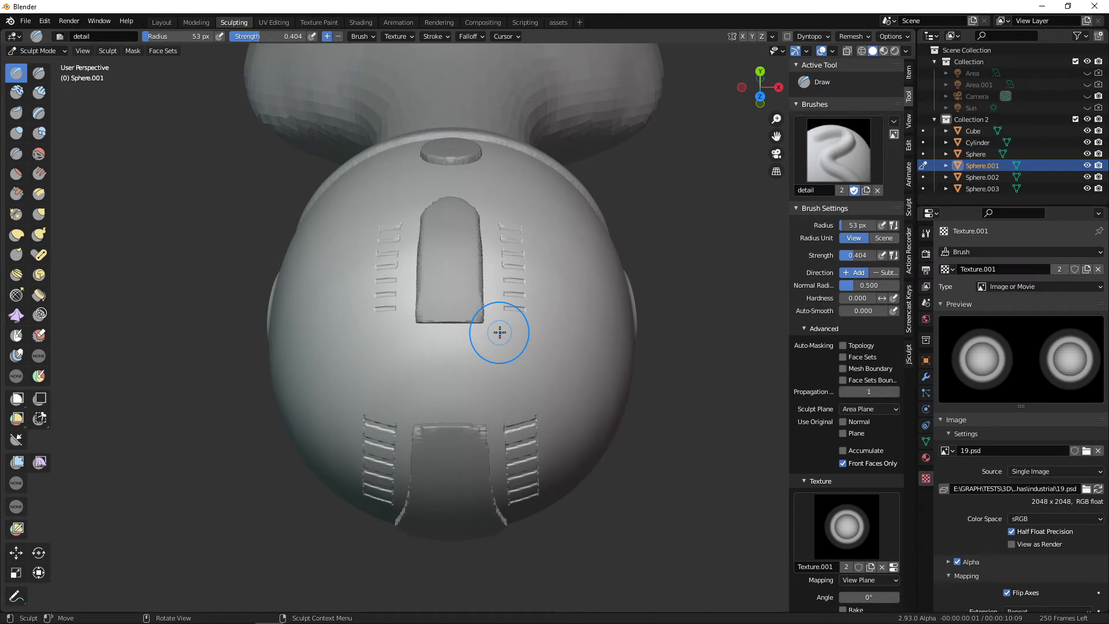
pyautogui.press('KP_8')
pyautogui.press('KP_2')
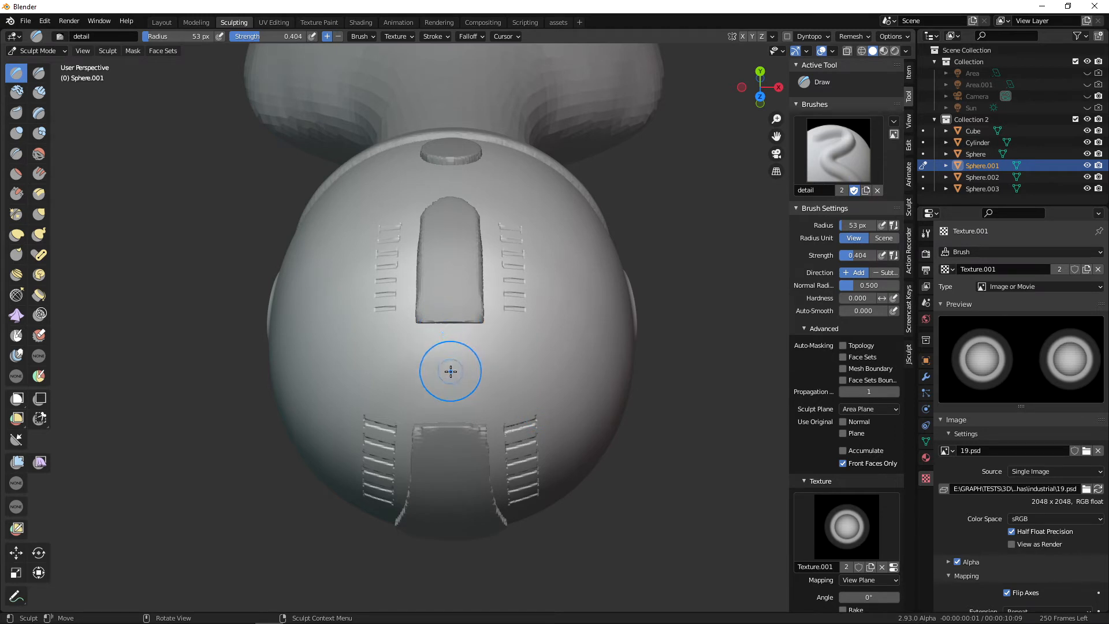
pyautogui.moveTo(450, 371); pyautogui.dragTo(455, 374)
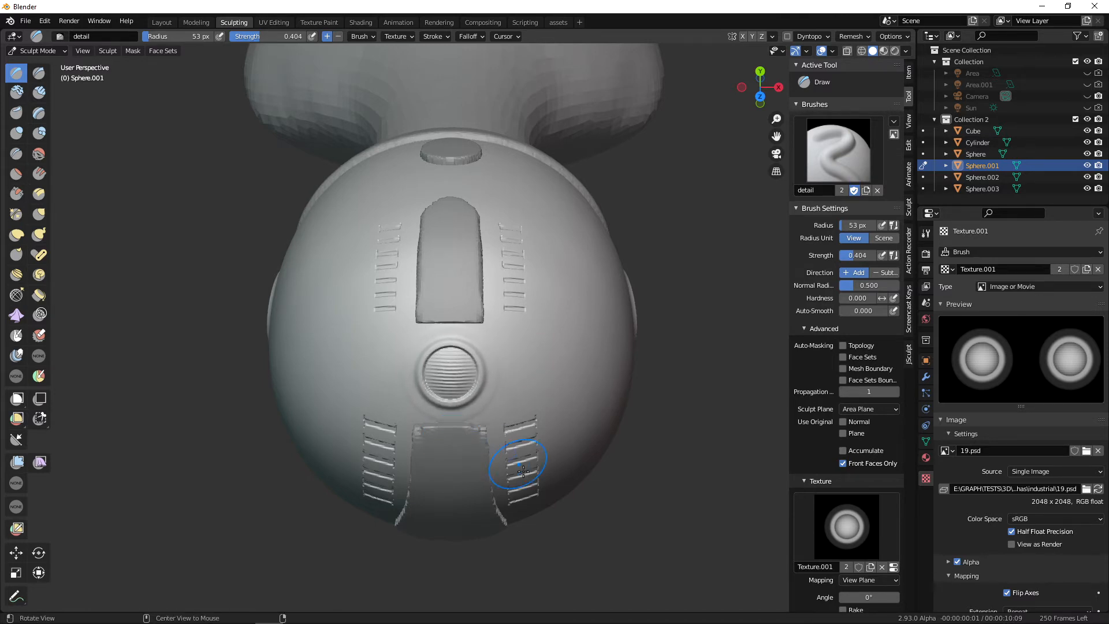
# Switch to the Crease brush and reduce its radius to 13 px for work on the helmet's side.
pyautogui.moveTo(450, 442)
pyautogui.mouseDown(button='middle')
pyautogui.moveTo(712, 328)
pyautogui.moveTo(688, 384)
pyautogui.moveTo(582, 461)
pyautogui.moveTo(637, 442)
pyautogui.moveTo(603, 480)
pyautogui.moveTo(480, 356)
pyautogui.mouseUp(button='middle')
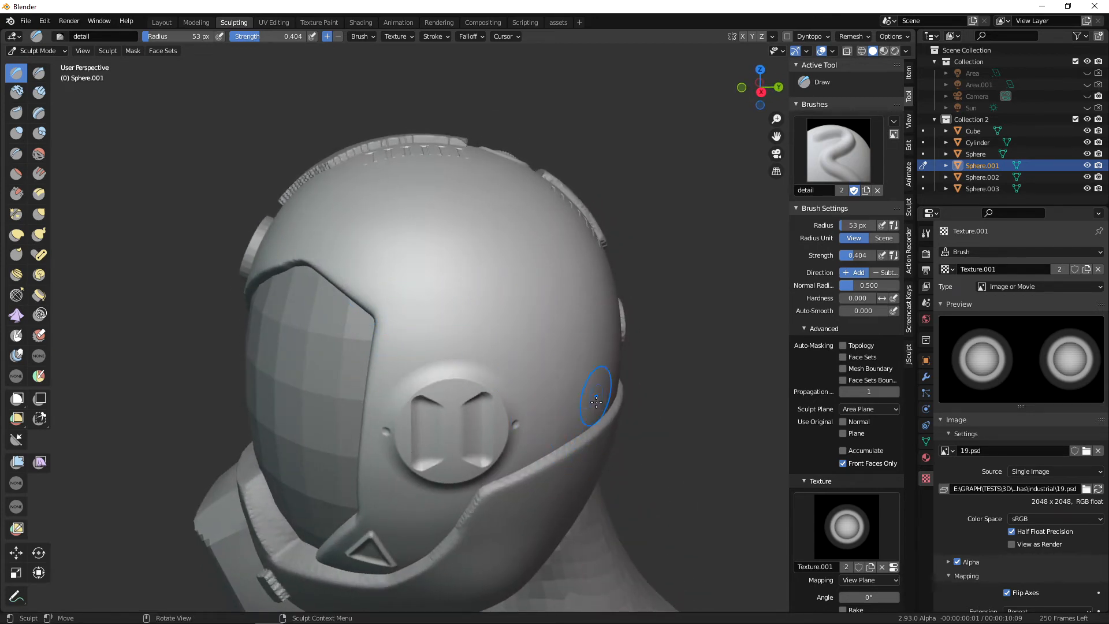
pyautogui.moveTo(597, 402); pyautogui.dragTo(533, 379, button='middle')
pyautogui.moveTo(504, 313)
pyautogui.mouseDown(button='middle')
pyautogui.moveTo(539, 317)
pyautogui.moveTo(491, 325)
pyautogui.mouseUp(button='middle')
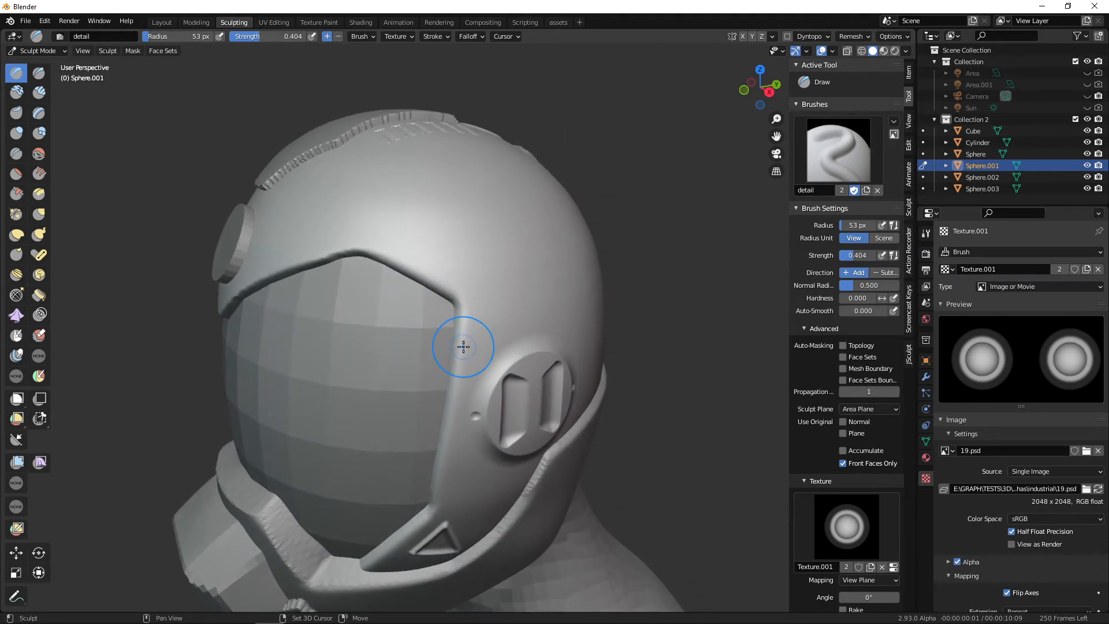
pyautogui.hotkey('shift', 'c')
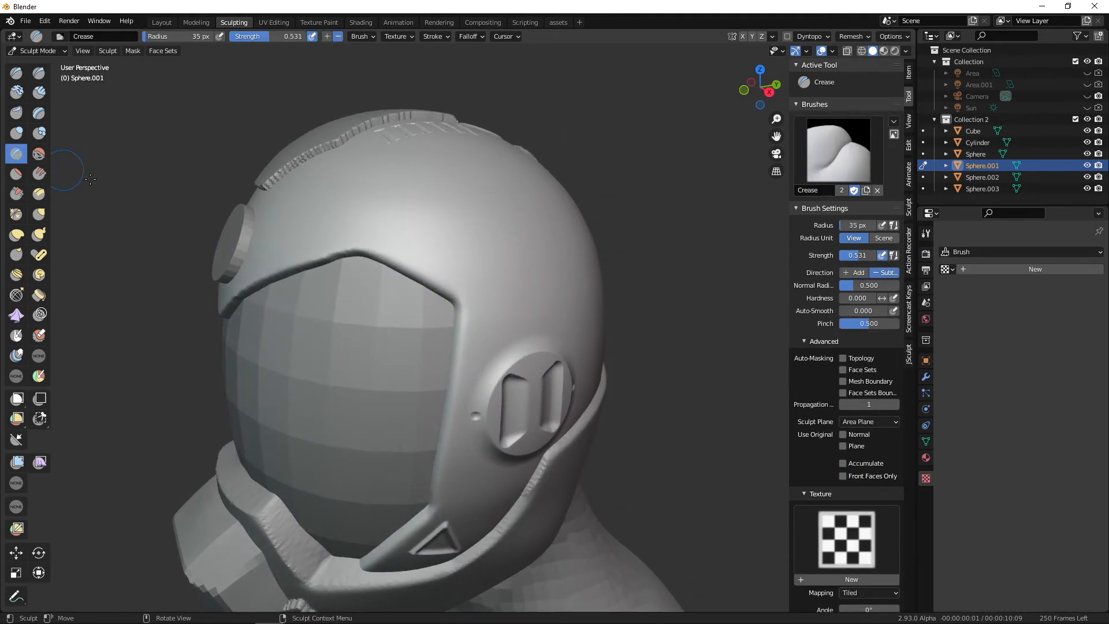
pyautogui.press('f')
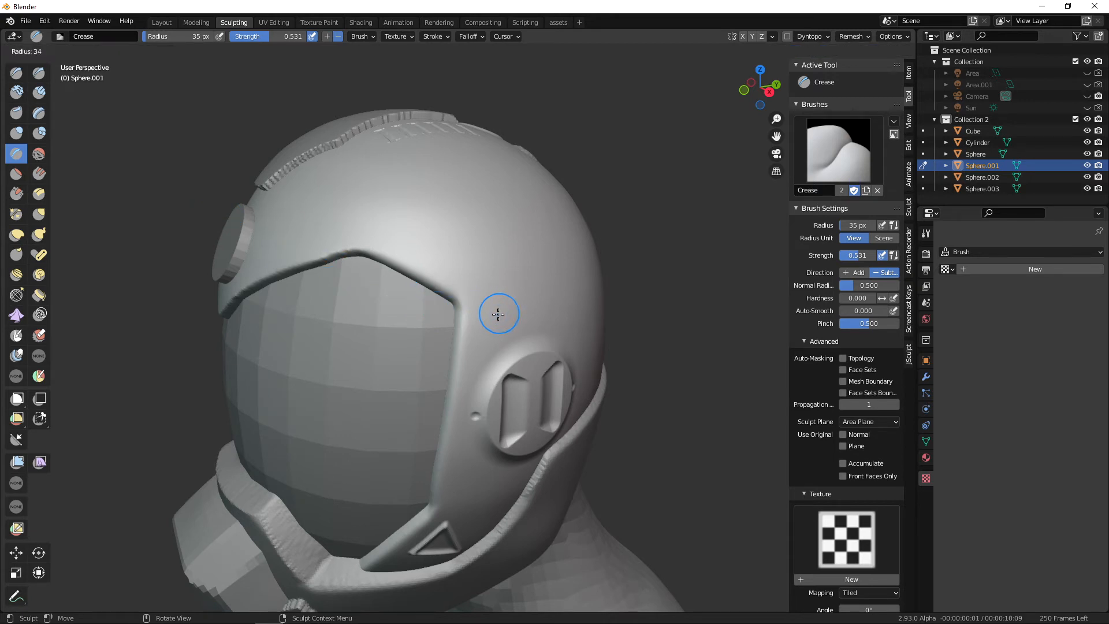
pyautogui.click(486, 320)
pyautogui.moveTo(488, 317); pyautogui.dragTo(470, 317, button='middle')
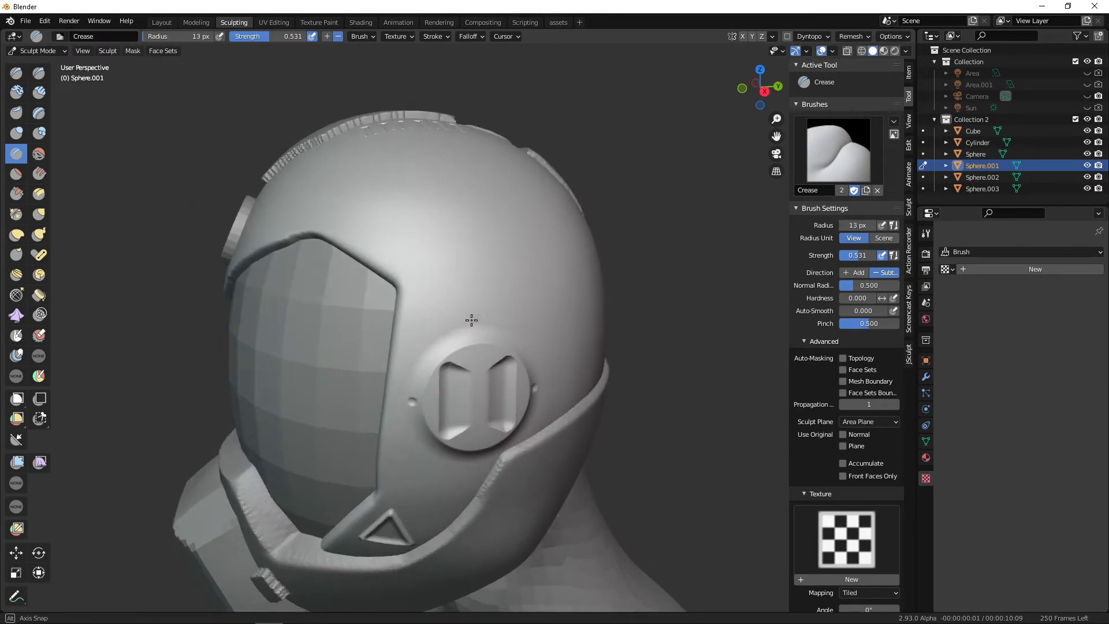
# Enable Stabilize Stroke for the Crease brush and set its falloff curve to Sharper.
pyautogui.click(441, 37)
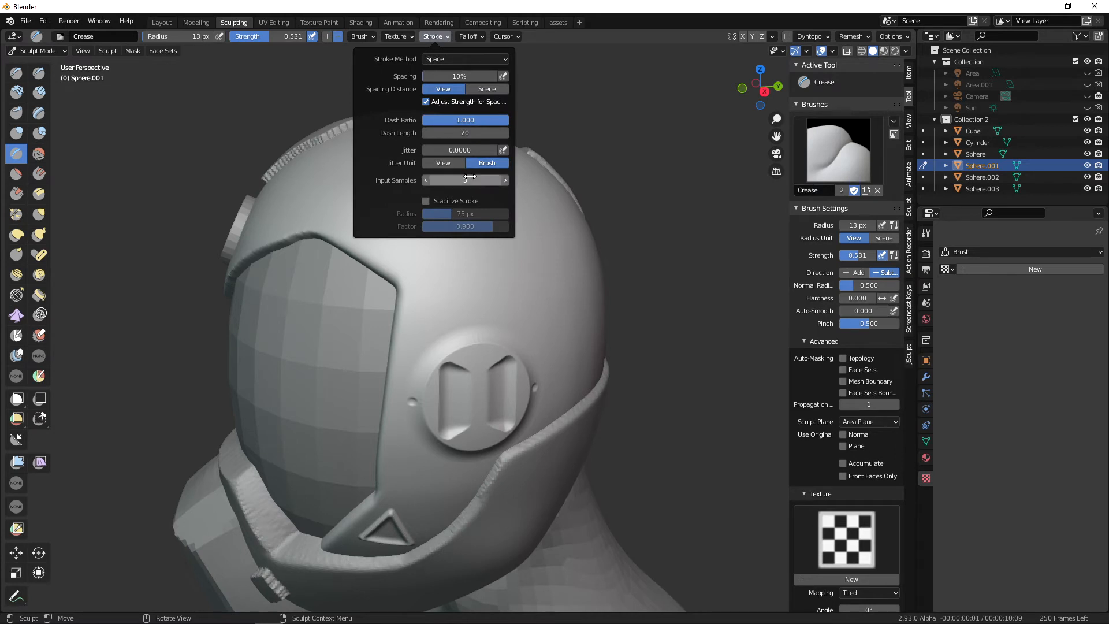
pyautogui.click(428, 201)
pyautogui.click(480, 33)
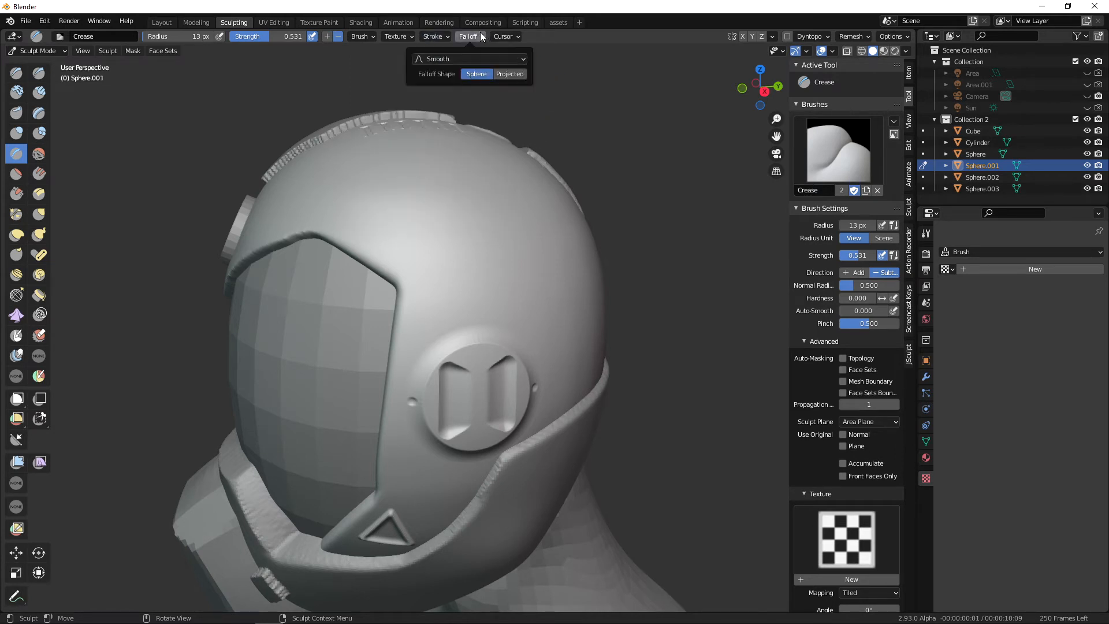
pyautogui.click(473, 59)
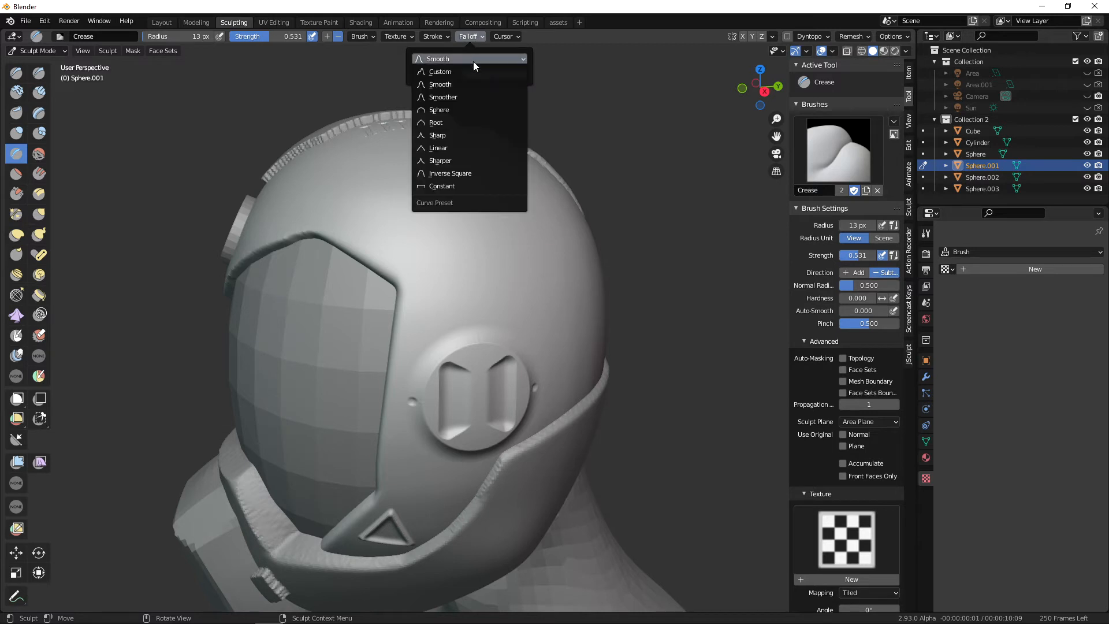
pyautogui.click(463, 161)
# Set the Crease brush's radius to 26 px.
pyautogui.scroll(3, 437, 281)
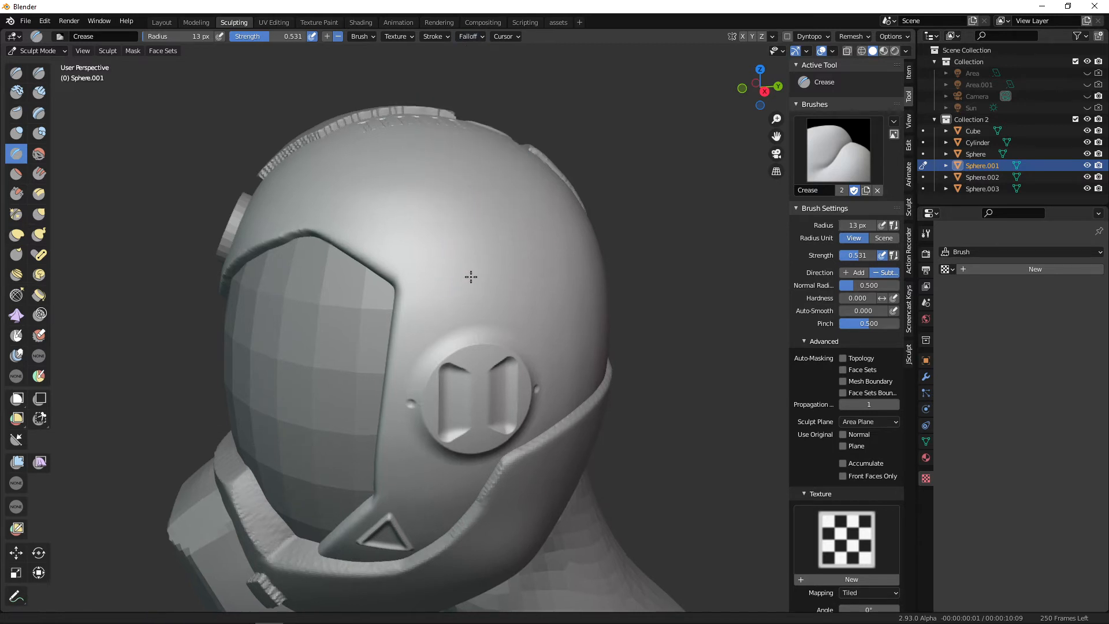
pyautogui.press('f')
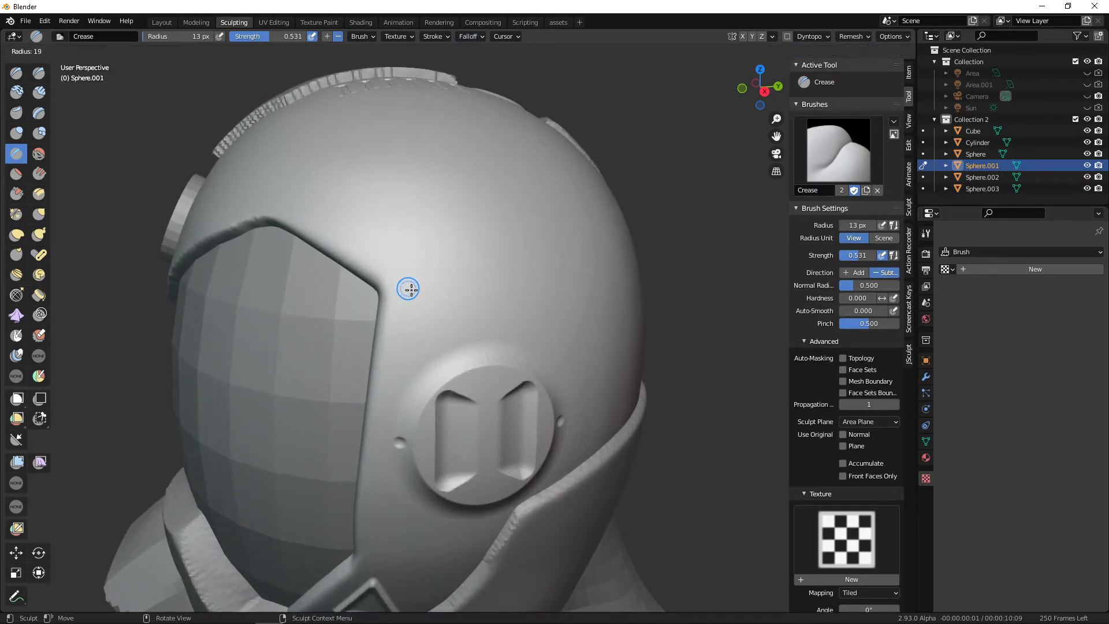
pyautogui.click(407, 292)
# Try to carve a curved groove from the visor opening's upper corner around the ear disc to the lower band.
pyautogui.moveTo(379, 292); pyautogui.dragTo(410, 283)
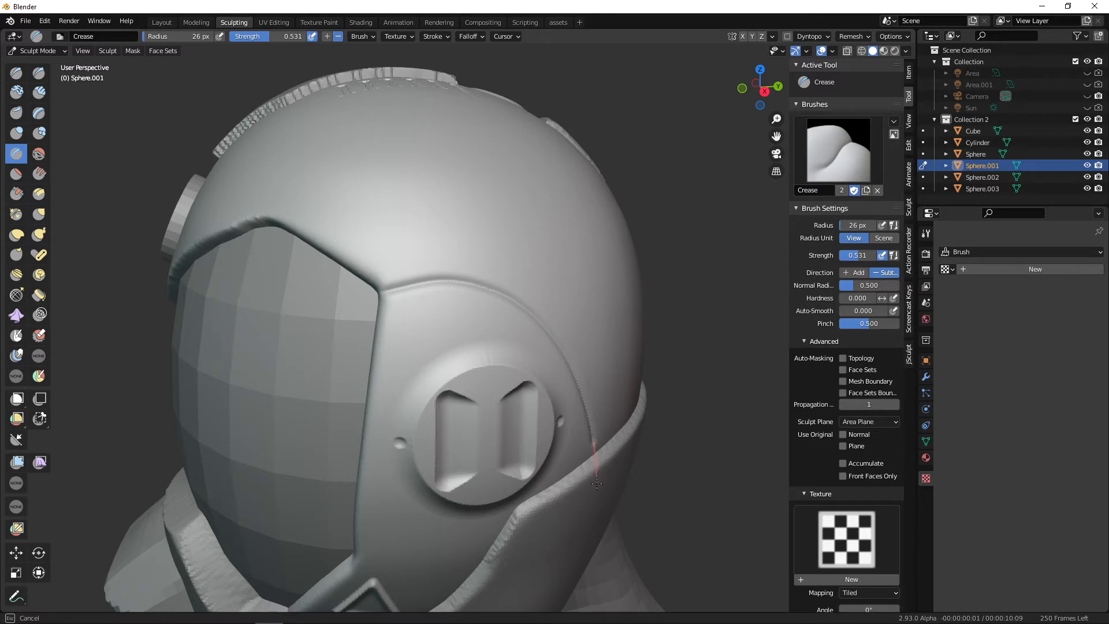
pyautogui.moveTo(596, 491); pyautogui.dragTo(595, 485)
pyautogui.moveTo(595, 485)
pyautogui.mouseDown(button='middle')
pyautogui.moveTo(508, 463)
pyautogui.moveTo(562, 462)
pyautogui.mouseUp(button='middle')
pyautogui.hotkey('ctrl', 'z')
# From a more direct side view, carve a curved groove from the visor's upper corner over the ear disc to the lower band.
pyautogui.moveTo(568, 400)
pyautogui.mouseDown(button='middle')
pyautogui.moveTo(577, 393)
pyautogui.moveTo(569, 375)
pyautogui.mouseUp(button='middle')
pyautogui.click(474, 37)
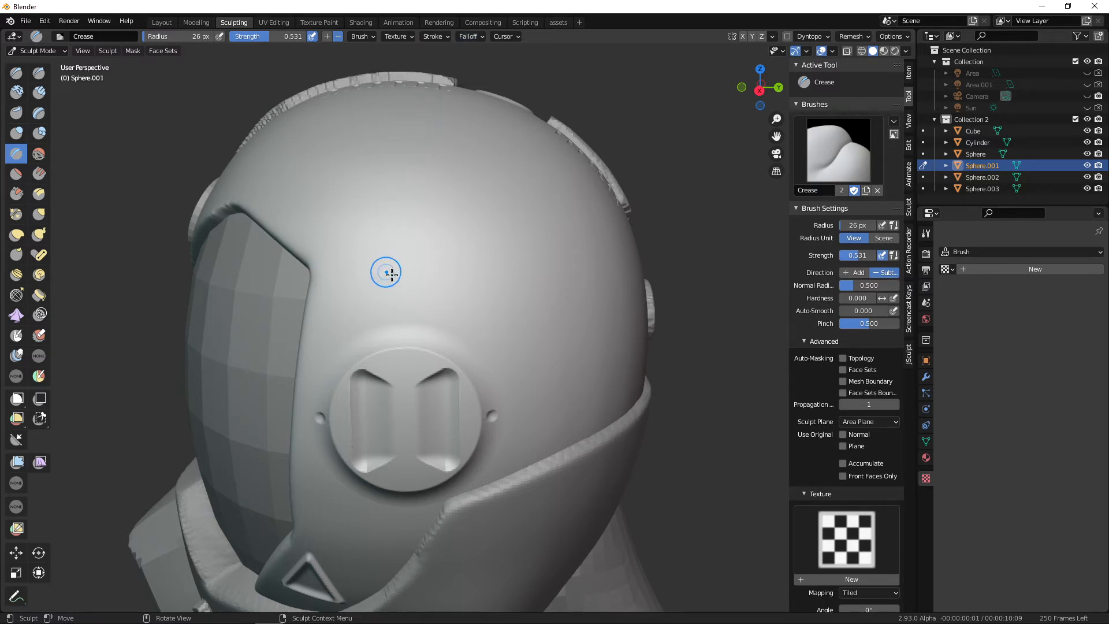
pyautogui.moveTo(386, 273); pyautogui.dragTo(396, 280, button='middle')
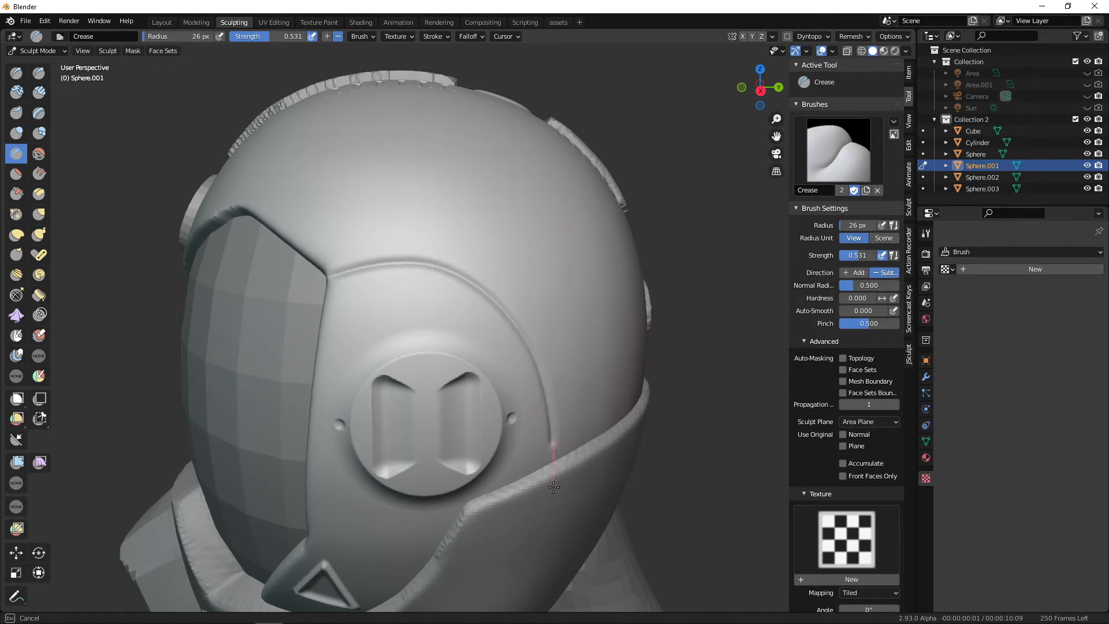
# Carve a straight diagonal groove from the lower edge of the rear disc down to the helmet's lower band.
pyautogui.moveTo(550, 506)
pyautogui.mouseDown(button='middle')
pyautogui.moveTo(575, 444)
pyautogui.moveTo(538, 472)
pyautogui.moveTo(476, 414)
pyautogui.mouseUp(button='middle')
pyautogui.moveTo(515, 349); pyautogui.dragTo(486, 382)
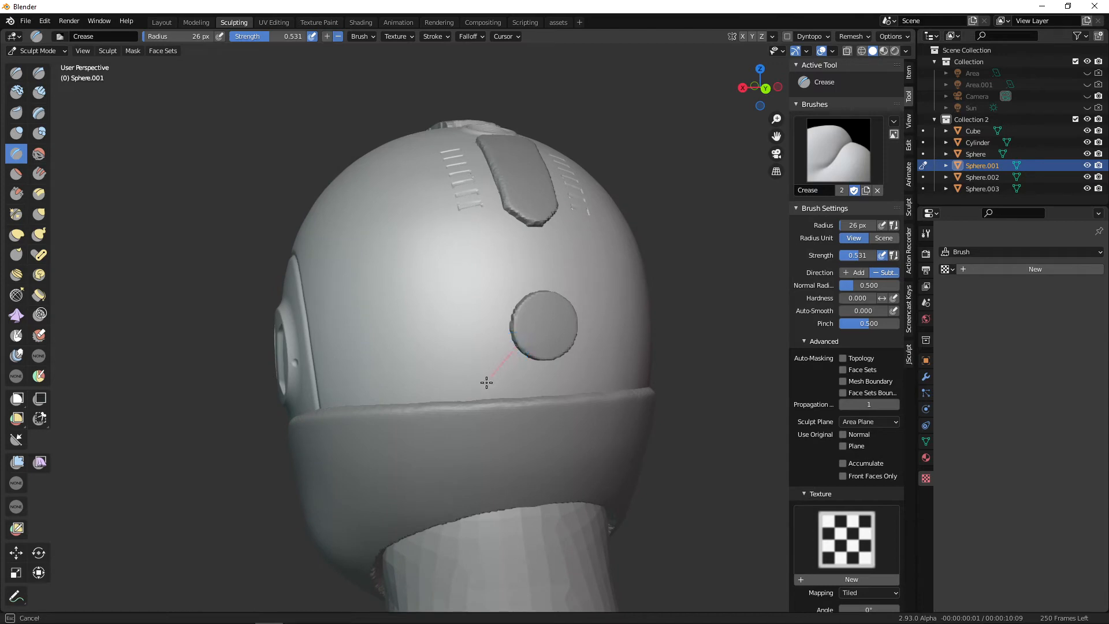
pyautogui.moveTo(447, 425); pyautogui.dragTo(447, 425)
# Try to carve a straight groove from the front raised panel's side corner down to the visor opening's upper edge.
pyautogui.moveTo(411, 453)
pyautogui.mouseDown(button='middle')
pyautogui.moveTo(546, 501)
pyautogui.moveTo(461, 515)
pyautogui.moveTo(560, 408)
pyautogui.mouseUp(button='middle')
pyautogui.moveTo(392, 249); pyautogui.dragTo(373, 242, button='middle')
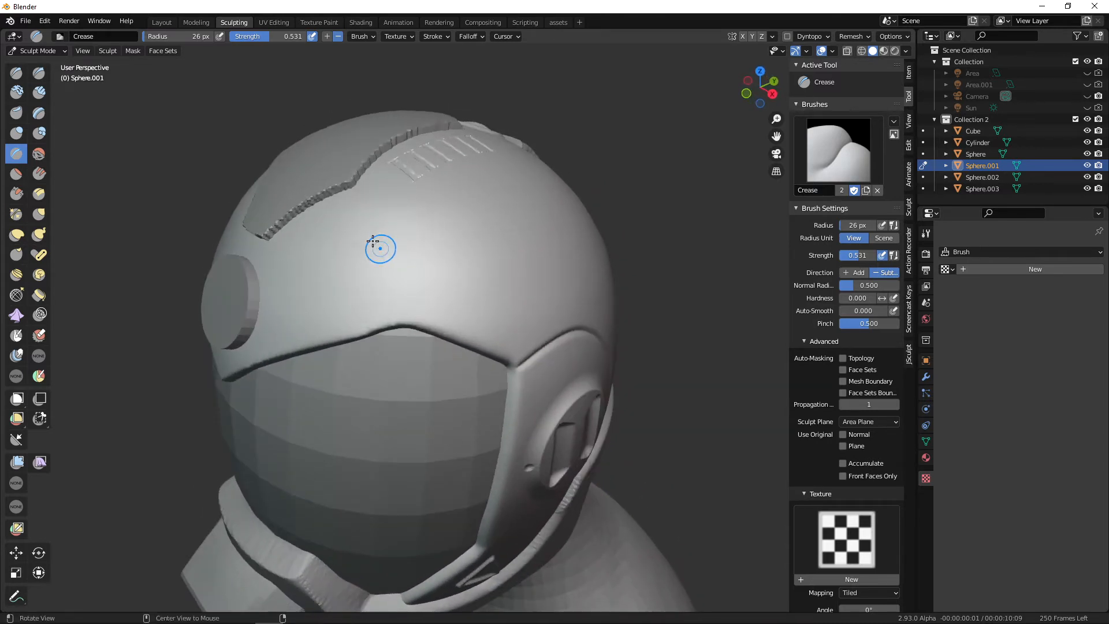
pyautogui.moveTo(365, 220); pyautogui.dragTo(389, 270)
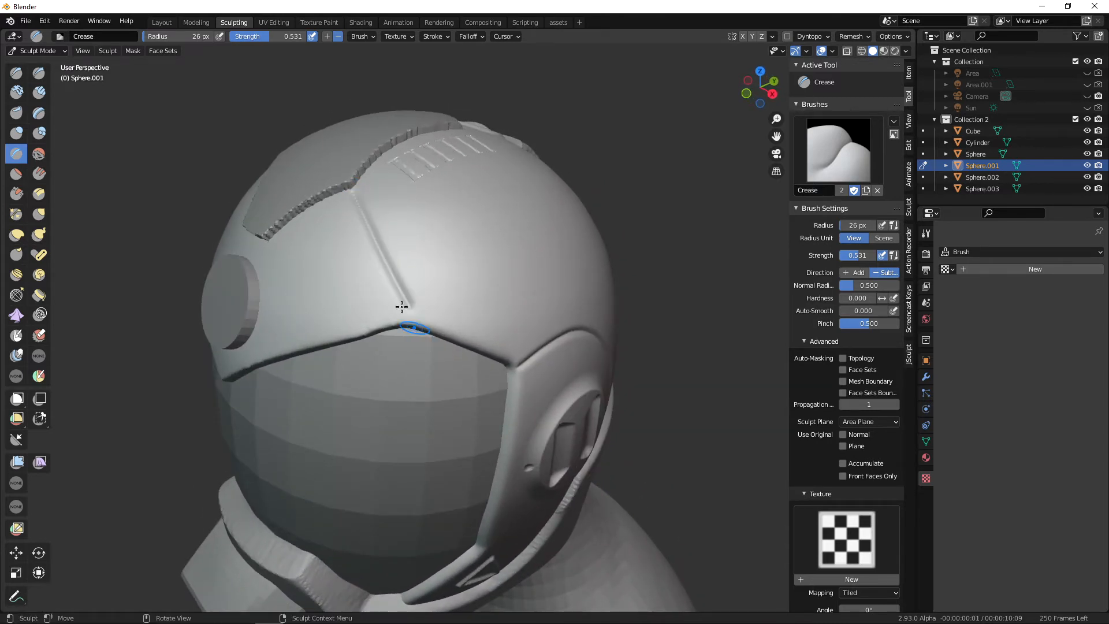
pyautogui.hotkey('ctrl', 'z')
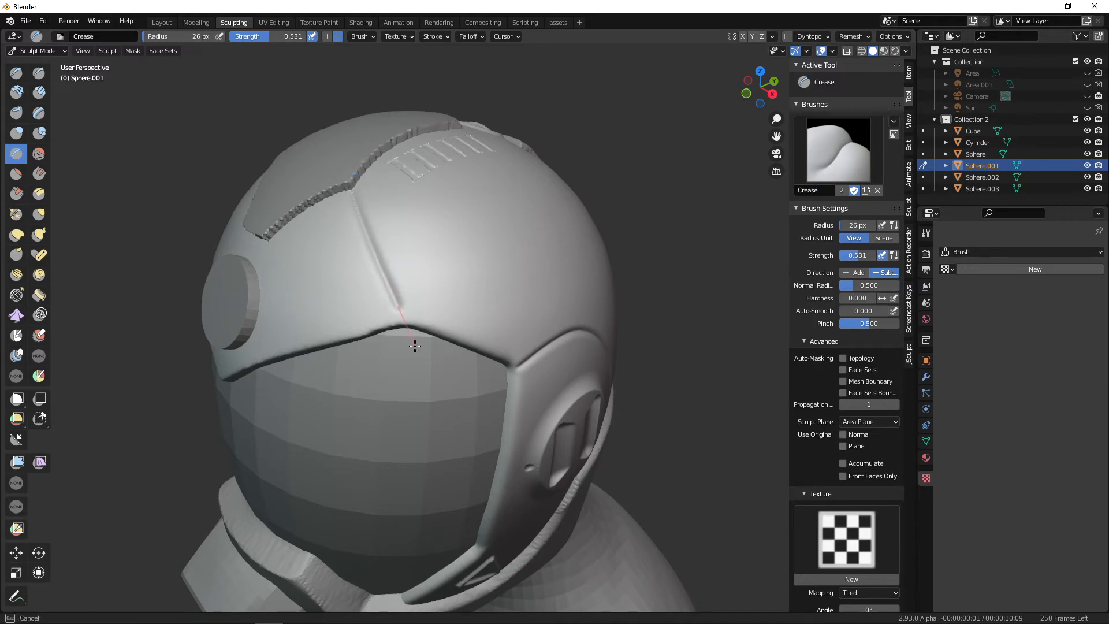
pyautogui.moveTo(415, 346); pyautogui.dragTo(422, 371)
pyautogui.moveTo(422, 372); pyautogui.dragTo(379, 243, button='middle')
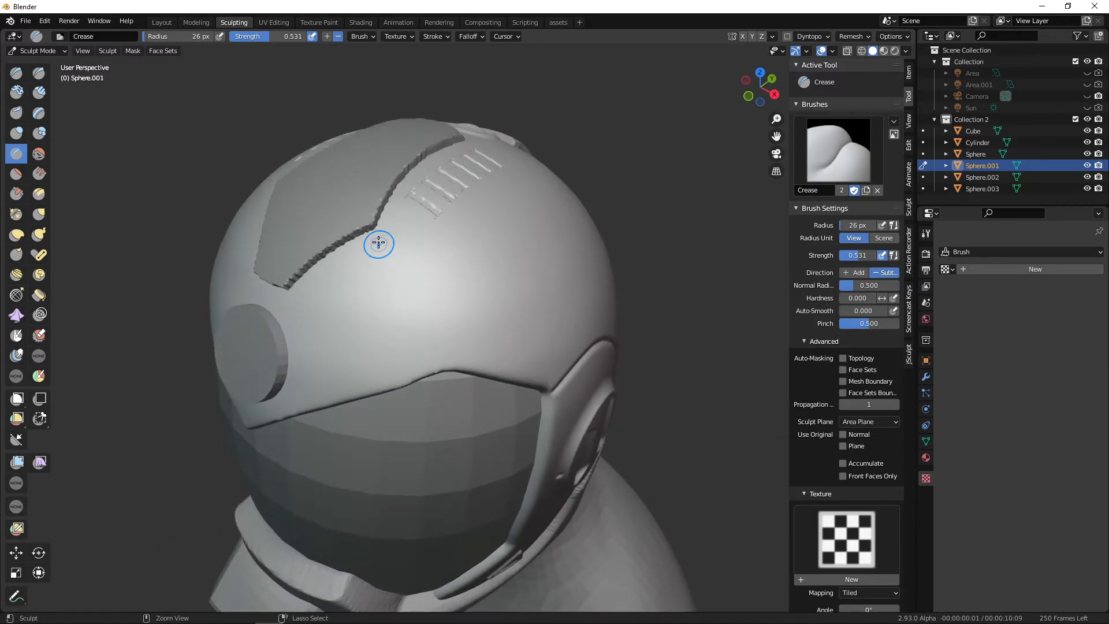
# Carve a clean straight groove linking the front raised panel's side corner to the bend in the visor's upper edge.
pyautogui.moveTo(375, 223); pyautogui.dragTo(389, 263)
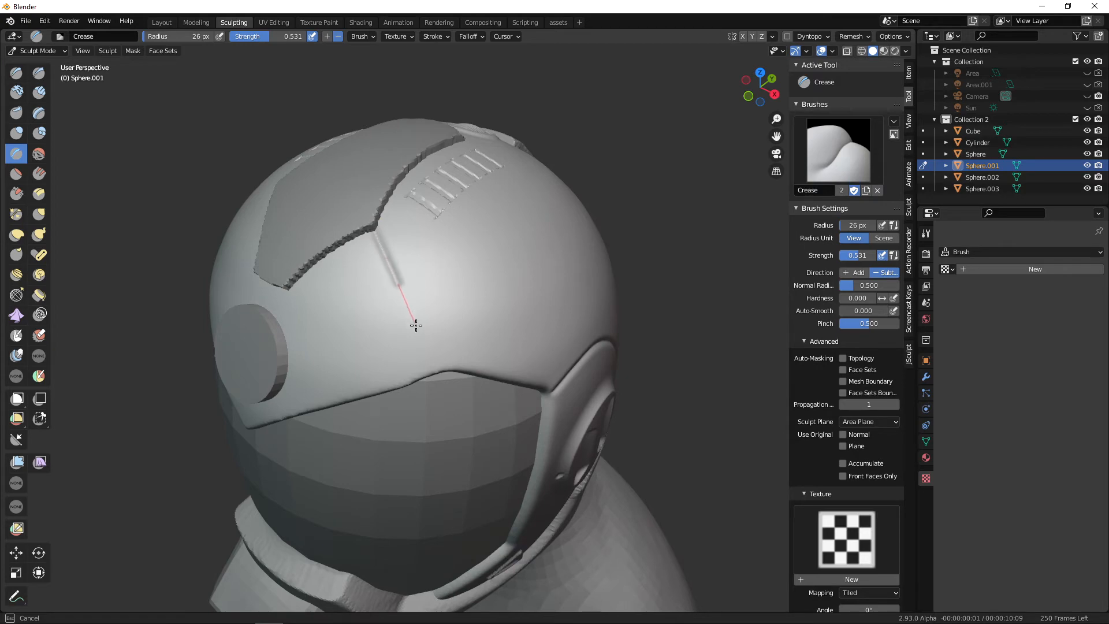
pyautogui.moveTo(460, 412); pyautogui.dragTo(469, 383)
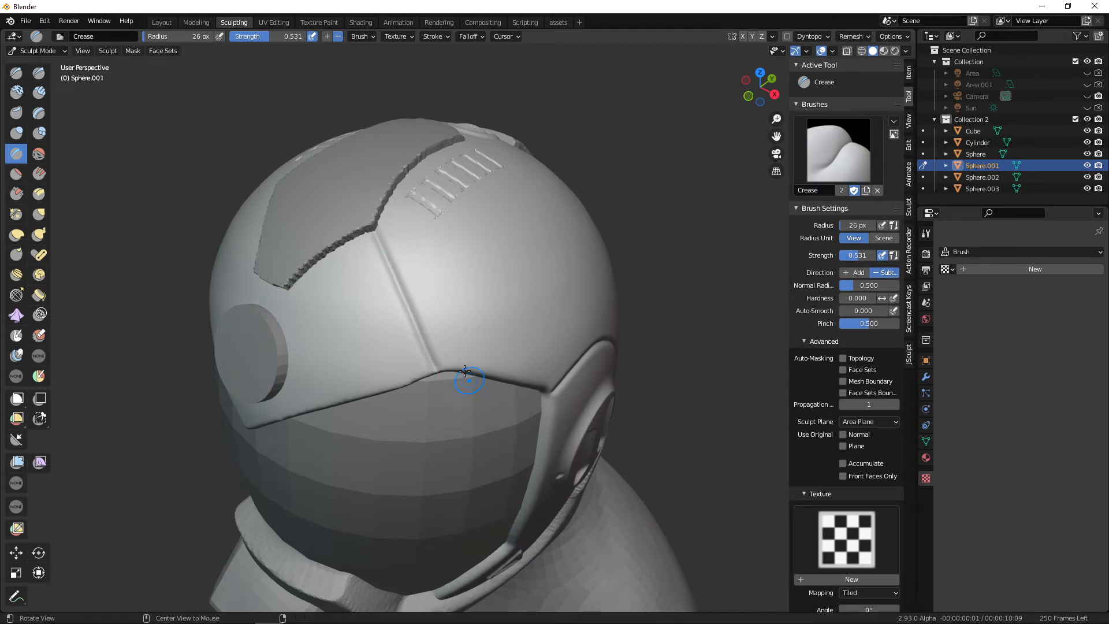
pyautogui.moveTo(470, 384)
pyautogui.mouseDown(button='middle')
pyautogui.moveTo(503, 358)
pyautogui.moveTo(564, 387)
pyautogui.moveTo(317, 399)
pyautogui.moveTo(470, 408)
pyautogui.moveTo(591, 474)
pyautogui.moveTo(670, 499)
pyautogui.mouseUp(button='middle')
pyautogui.moveTo(340, 218); pyautogui.dragTo(339, 215)
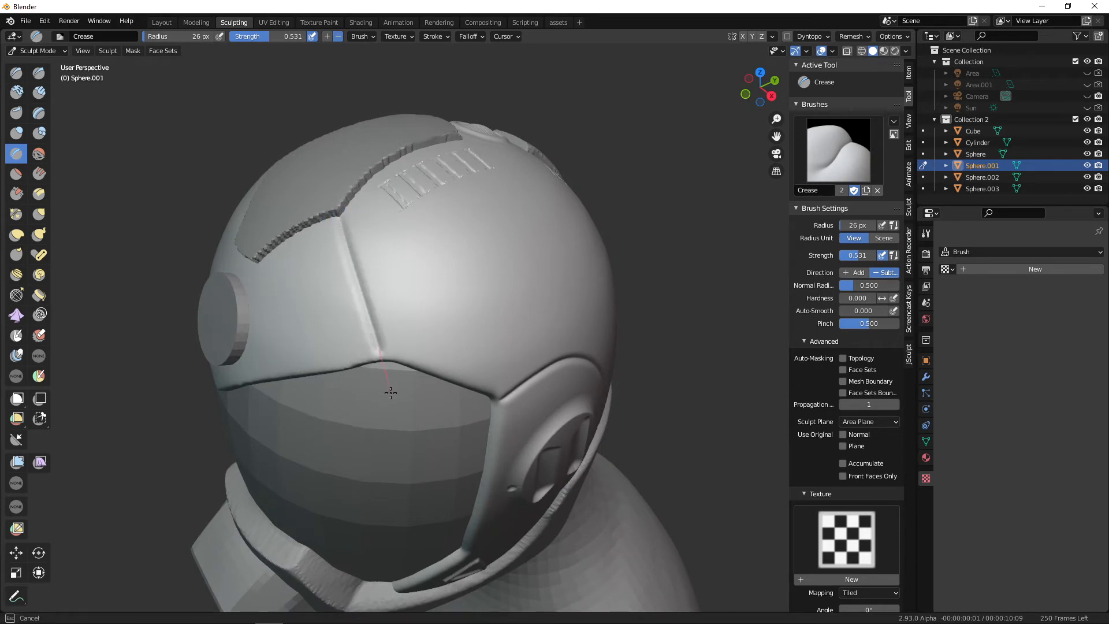
pyautogui.moveTo(390, 393); pyautogui.dragTo(385, 397)
pyautogui.moveTo(385, 397)
pyautogui.mouseDown(button='middle')
pyautogui.moveTo(436, 354)
pyautogui.moveTo(531, 394)
pyautogui.moveTo(458, 391)
pyautogui.moveTo(624, 399)
pyautogui.mouseUp(button='middle')
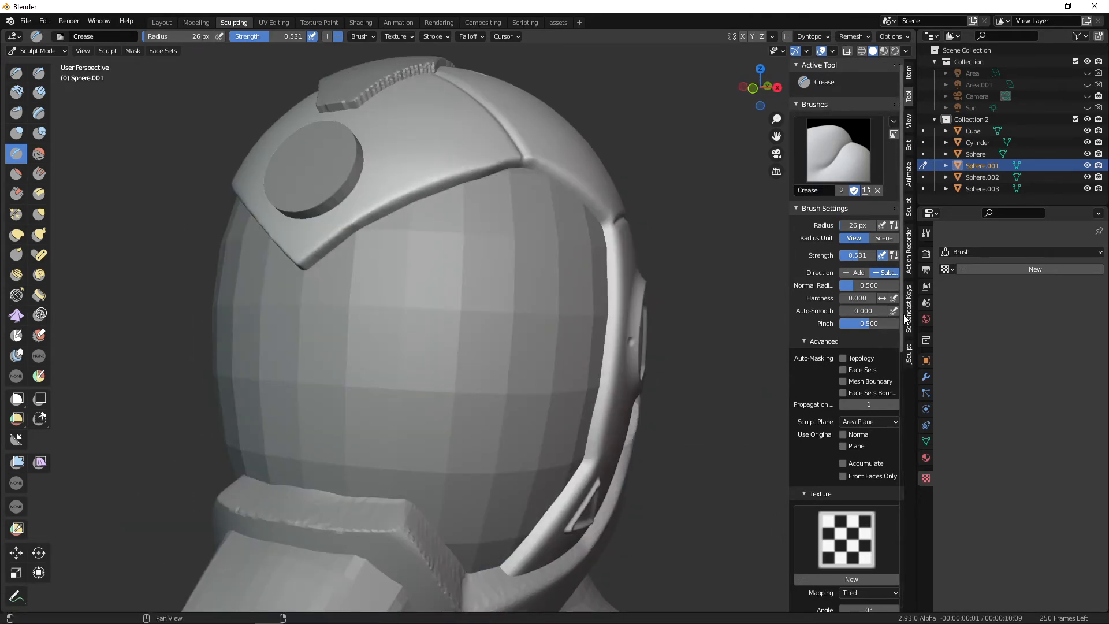
# Symmetrize the helmet mesh in the +X to -X direction and look it over from the front.
pyautogui.moveTo(903, 315)
pyautogui.mouseDown()
pyautogui.moveTo(903, 546)
pyautogui.moveTo(875, 538)
pyautogui.mouseUp()
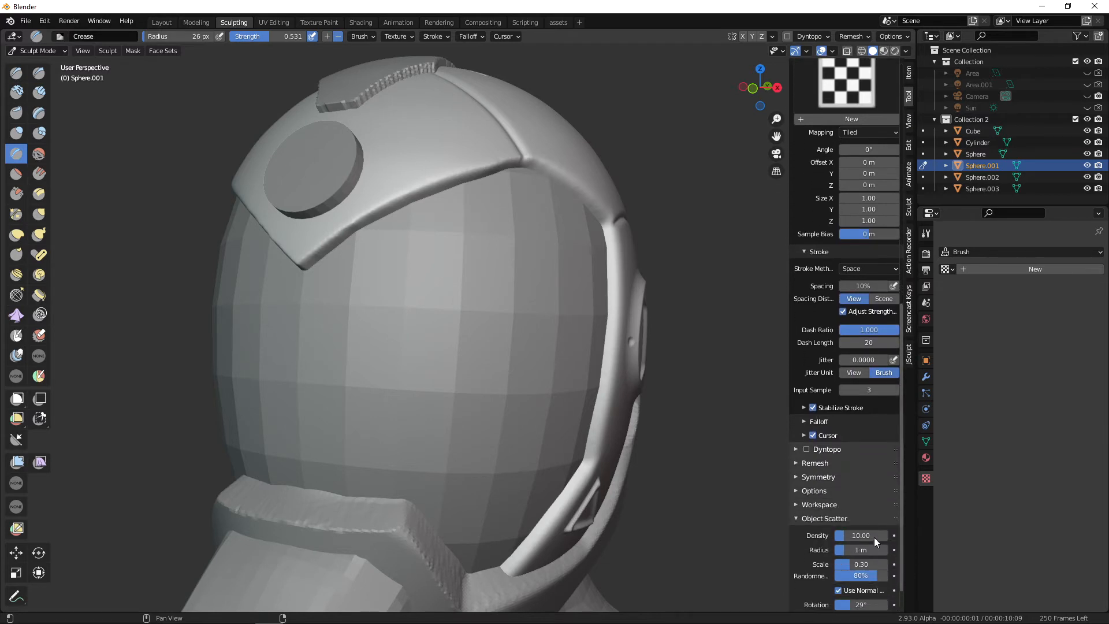
pyautogui.click(797, 477)
pyautogui.moveTo(903, 456); pyautogui.dragTo(889, 522)
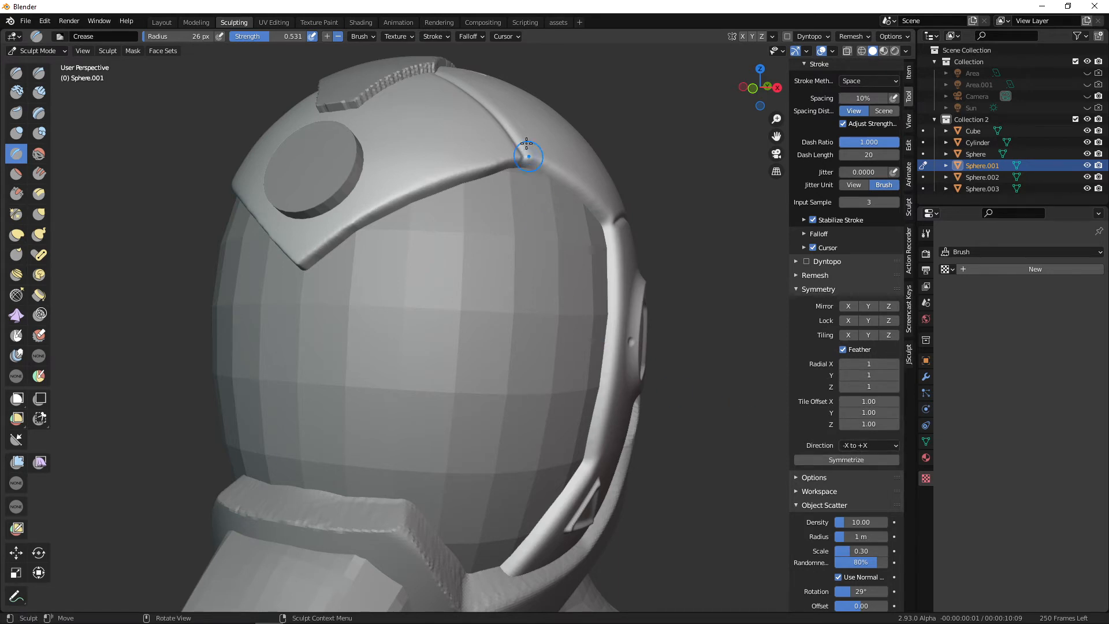
pyautogui.click(866, 446)
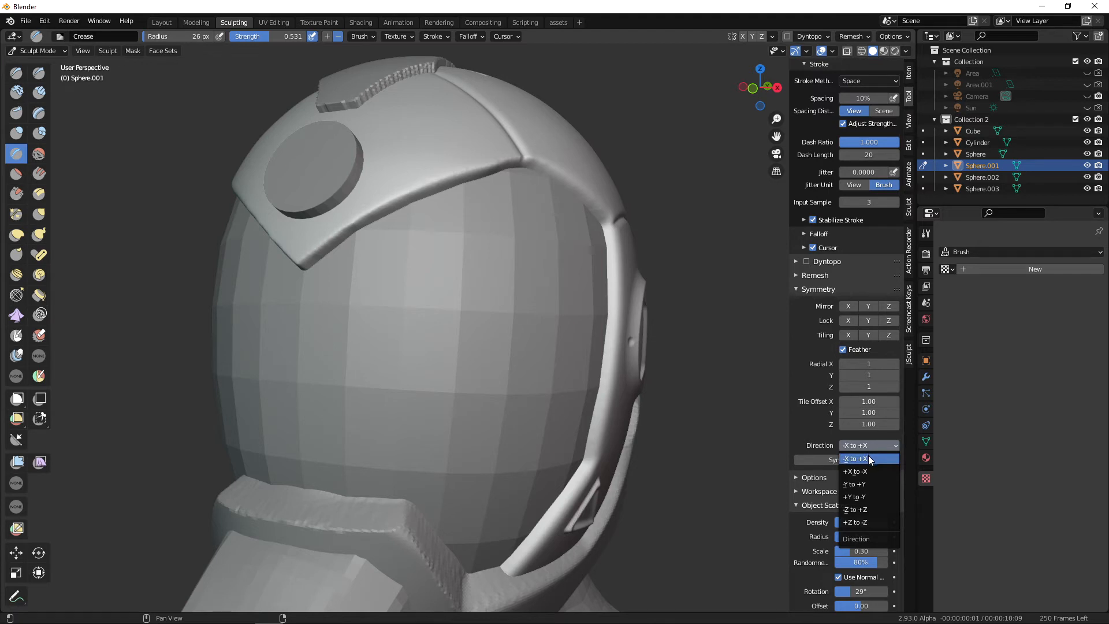
pyautogui.click(864, 472)
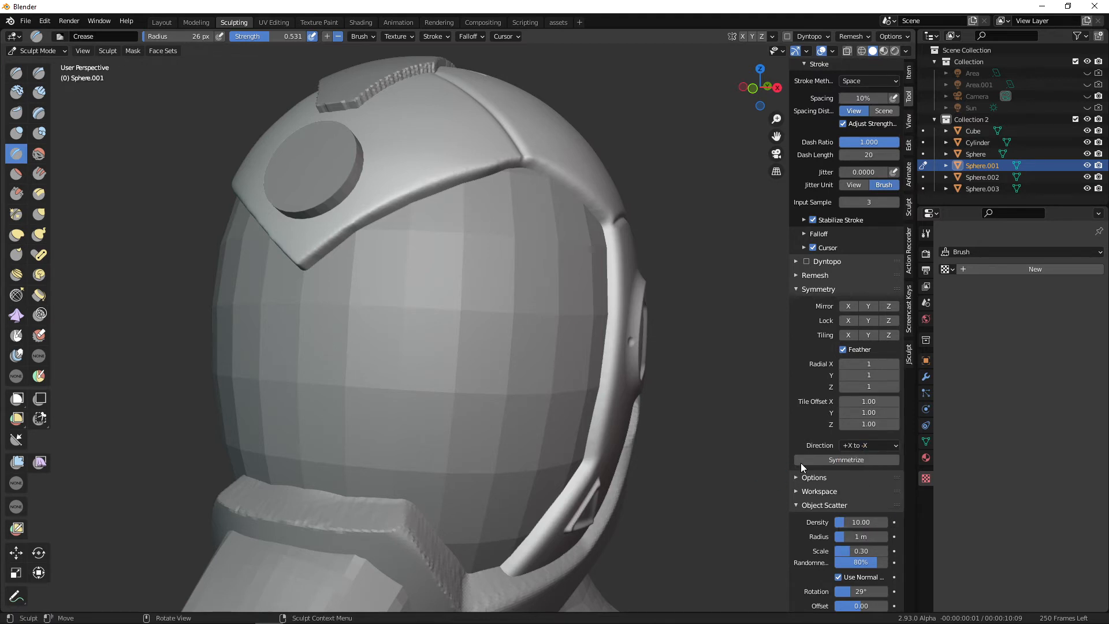
pyautogui.click(846, 460)
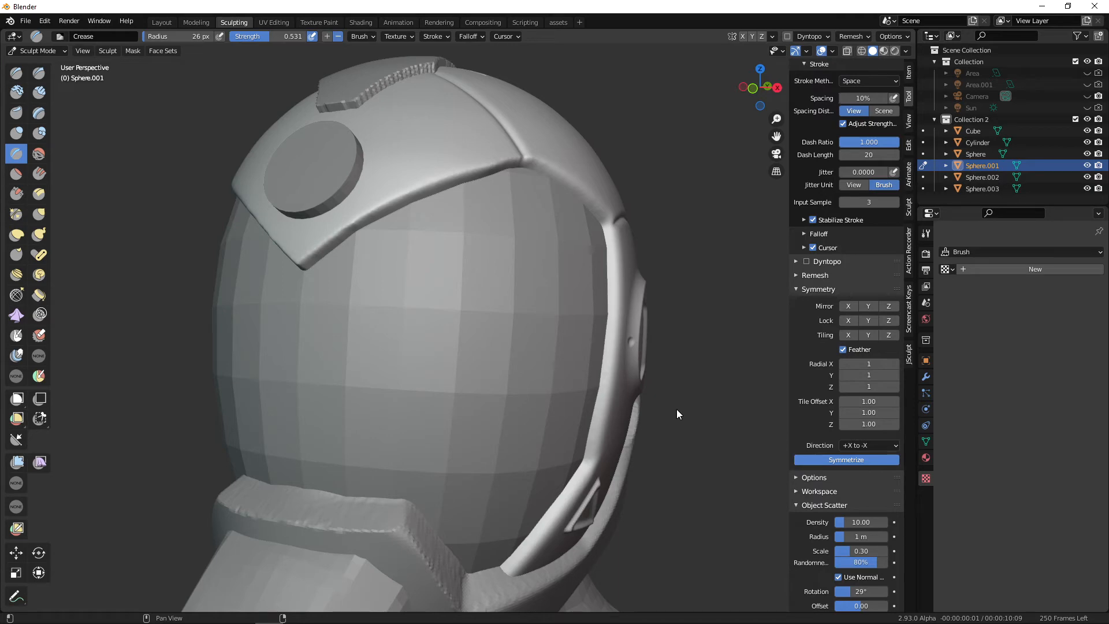
pyautogui.moveTo(678, 409)
pyautogui.mouseDown(button='middle')
pyautogui.moveTo(761, 464)
pyautogui.moveTo(749, 46)
pyautogui.mouseUp(button='middle')
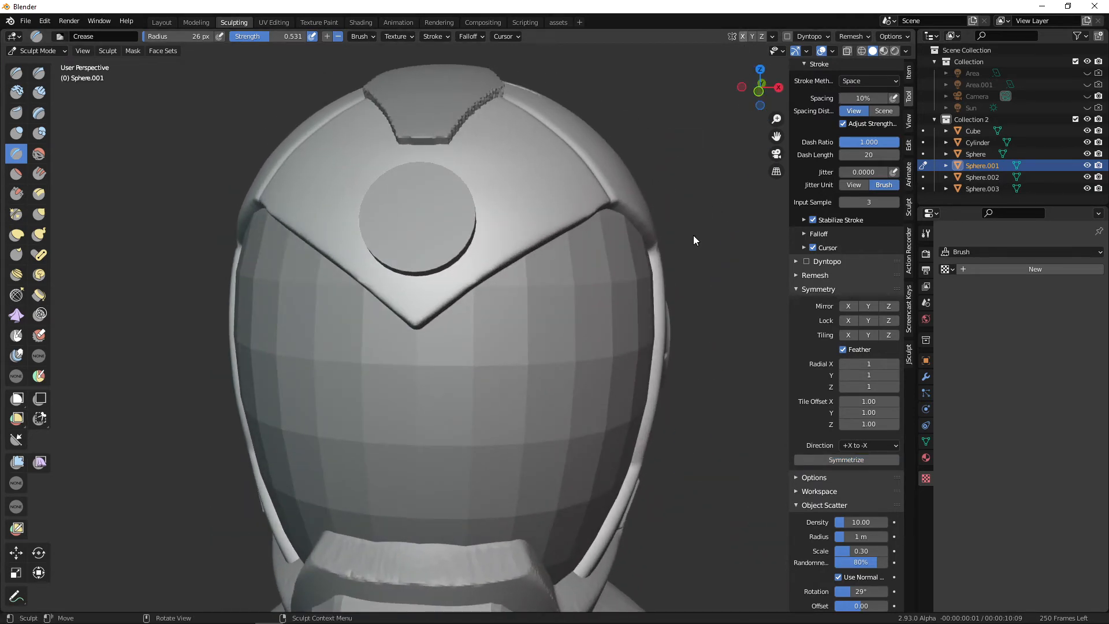
# With X mirroring on, pinch the visor's upper edge from its pointed center to the side bend using a stabilized Pinch/Magnify brush.
pyautogui.moveTo(693, 292)
pyautogui.mouseDown(button='middle')
pyautogui.moveTo(511, 382)
pyautogui.moveTo(583, 474)
pyautogui.moveTo(601, 404)
pyautogui.moveTo(624, 371)
pyautogui.moveTo(639, 384)
pyautogui.moveTo(627, 416)
pyautogui.moveTo(697, 407)
pyautogui.moveTo(639, 388)
pyautogui.moveTo(605, 405)
pyautogui.moveTo(614, 422)
pyautogui.moveTo(619, 377)
pyautogui.moveTo(605, 382)
pyautogui.moveTo(653, 367)
pyautogui.moveTo(633, 371)
pyautogui.moveTo(630, 389)
pyautogui.moveTo(667, 411)
pyautogui.moveTo(642, 381)
pyautogui.moveTo(629, 391)
pyautogui.moveTo(593, 345)
pyautogui.mouseUp(button='middle')
pyautogui.scroll(3, 628, 365)
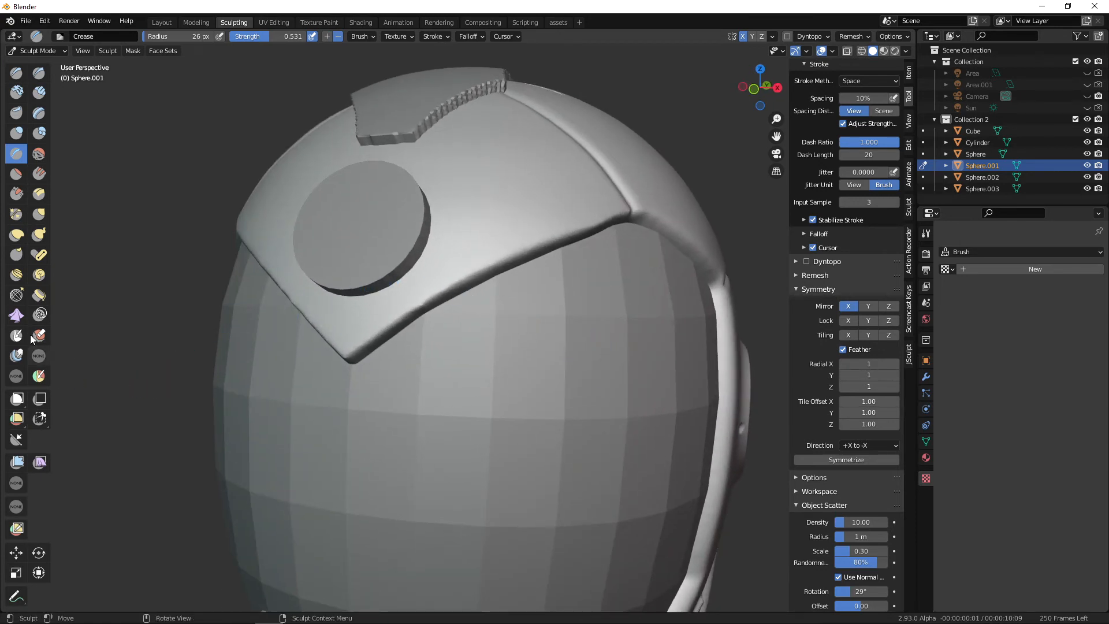
pyautogui.click(16, 214)
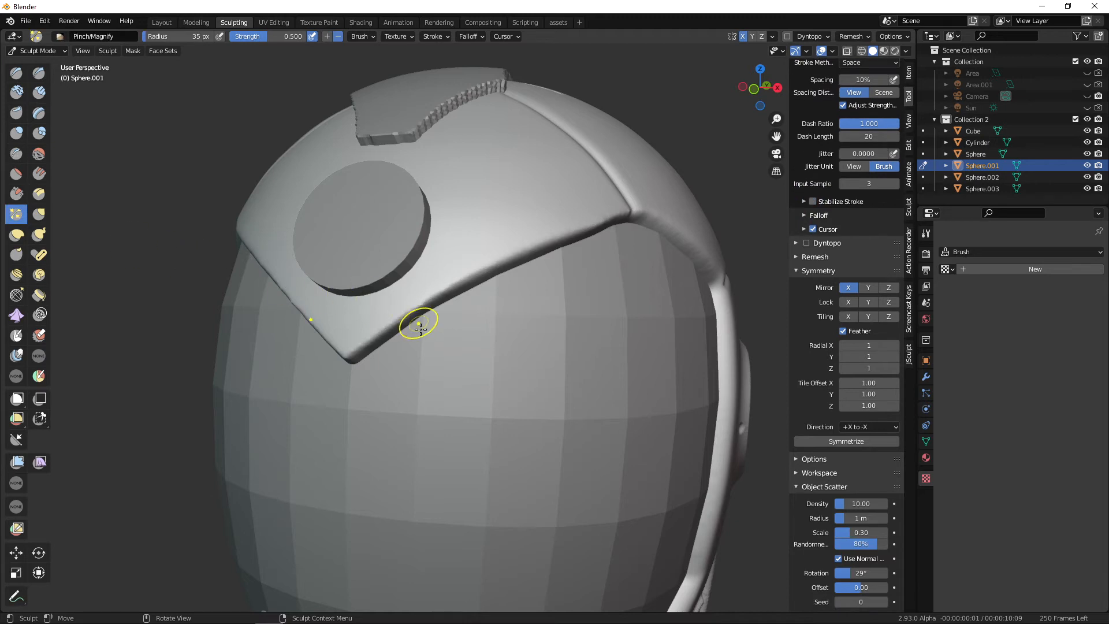
pyautogui.moveTo(416, 322); pyautogui.dragTo(425, 289, button='middle')
pyautogui.click(434, 37)
pyautogui.click(425, 201)
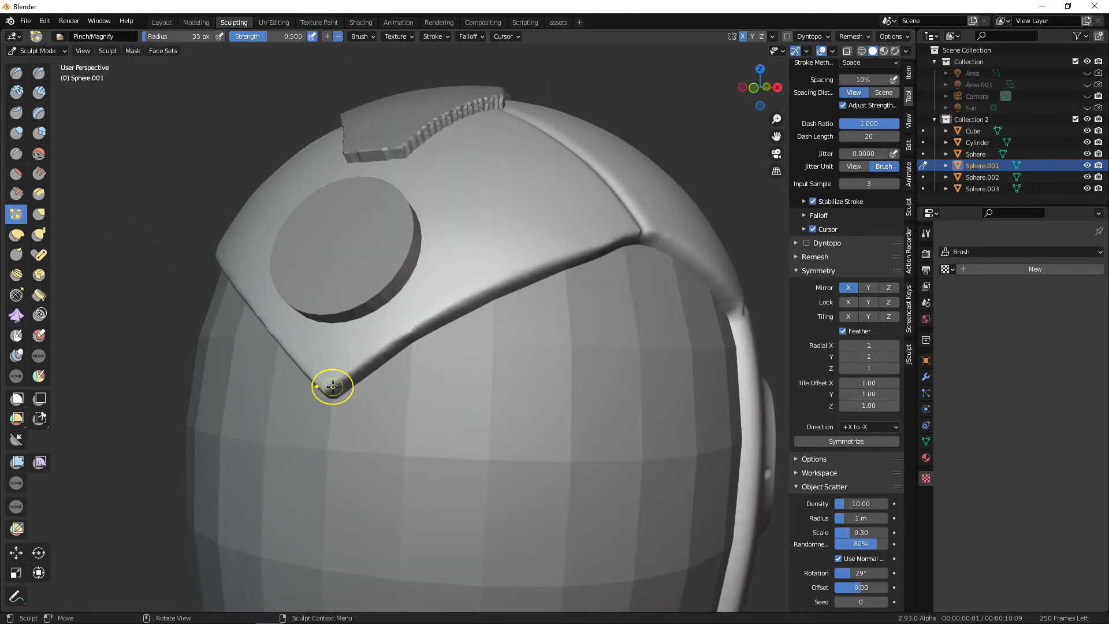
pyautogui.moveTo(333, 387); pyautogui.dragTo(350, 372)
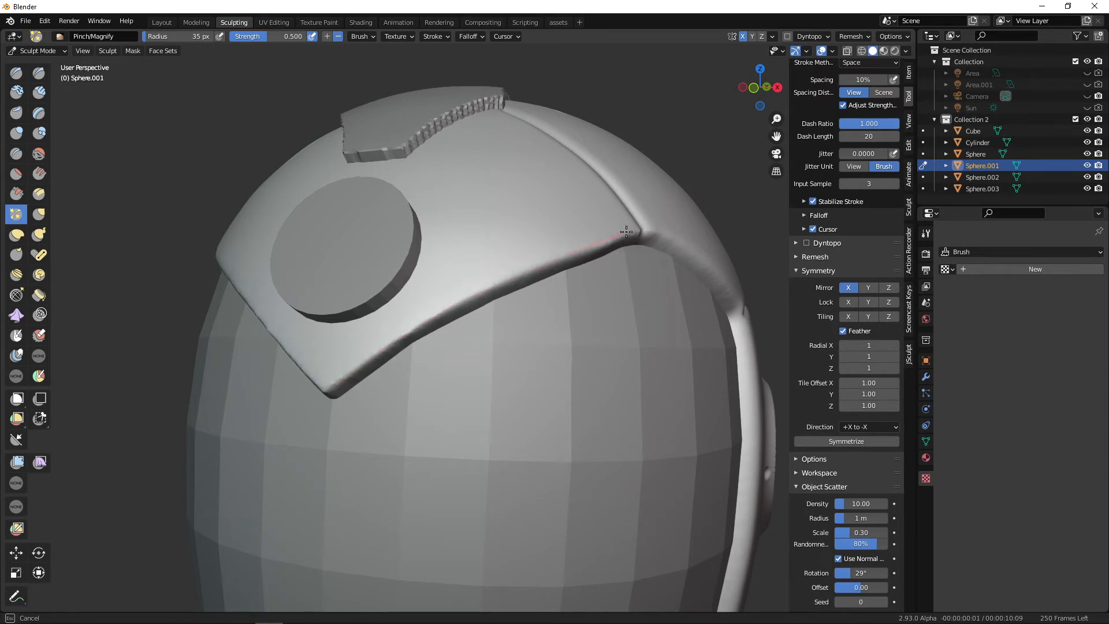
pyautogui.moveTo(665, 220); pyautogui.dragTo(615, 272)
# Raise the Pinch/Magnify strength to 0.774 and pinch the visor's upper edge again from the pointed center to the bend.
pyautogui.moveTo(614, 272); pyautogui.dragTo(576, 324, button='middle')
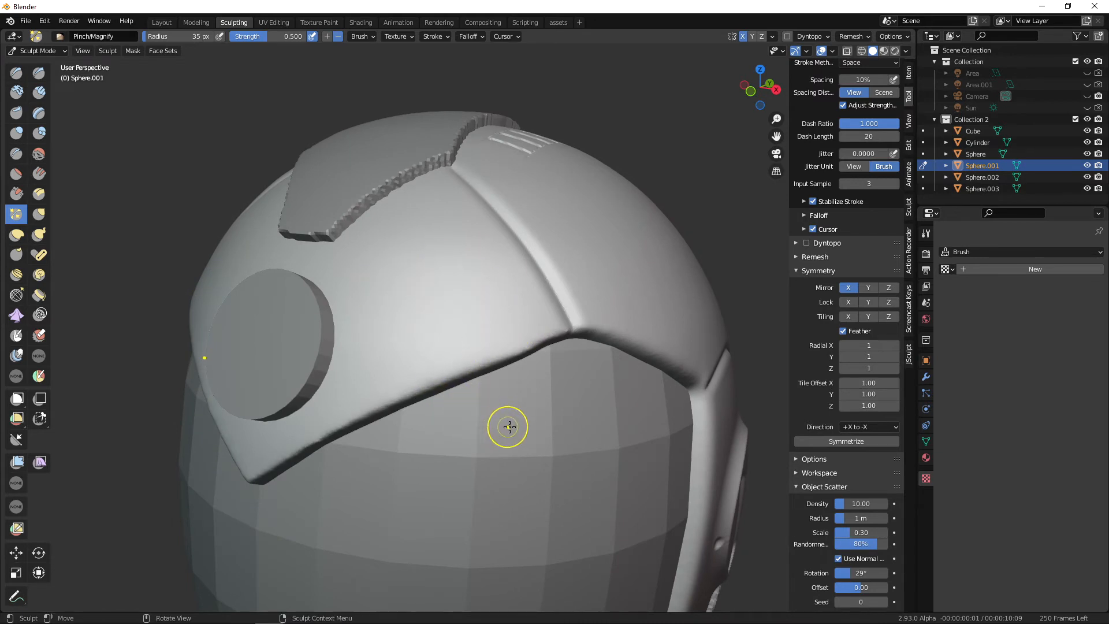
pyautogui.click(16, 234)
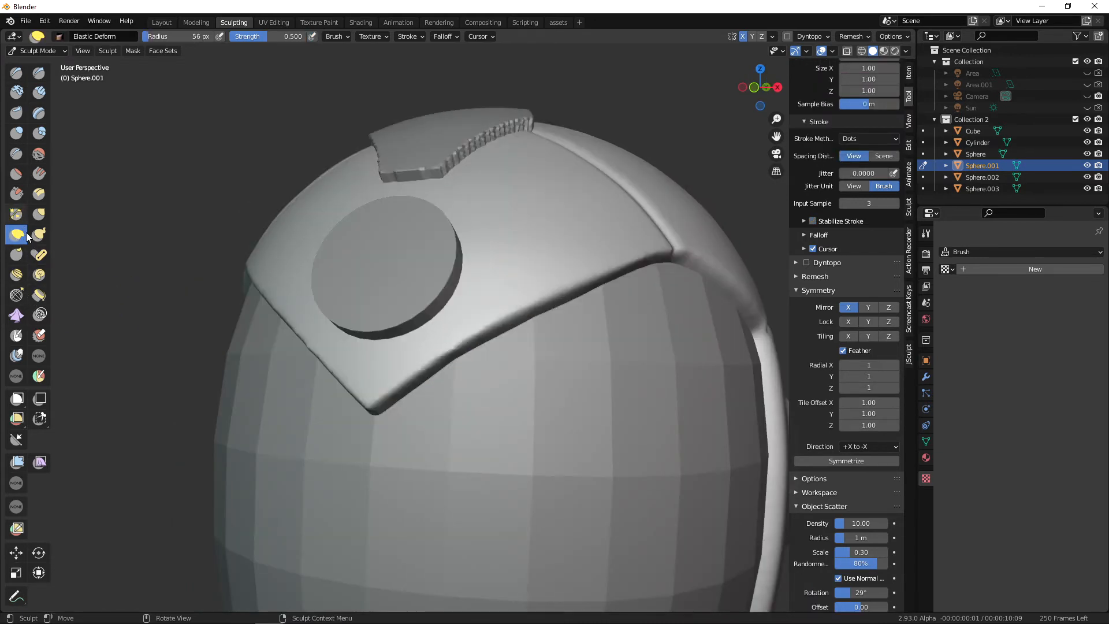
pyautogui.click(16, 214)
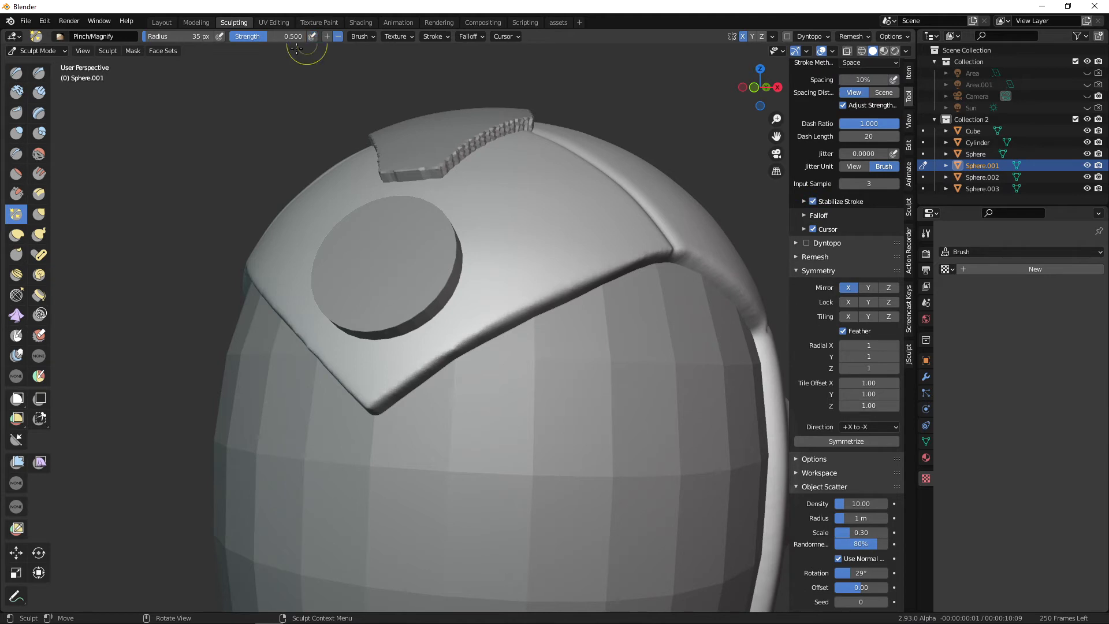
pyautogui.moveTo(254, 37); pyautogui.dragTo(286, 39)
pyautogui.moveTo(458, 260); pyautogui.dragTo(423, 375, button='middle')
pyautogui.moveTo(352, 423); pyautogui.dragTo(354, 418)
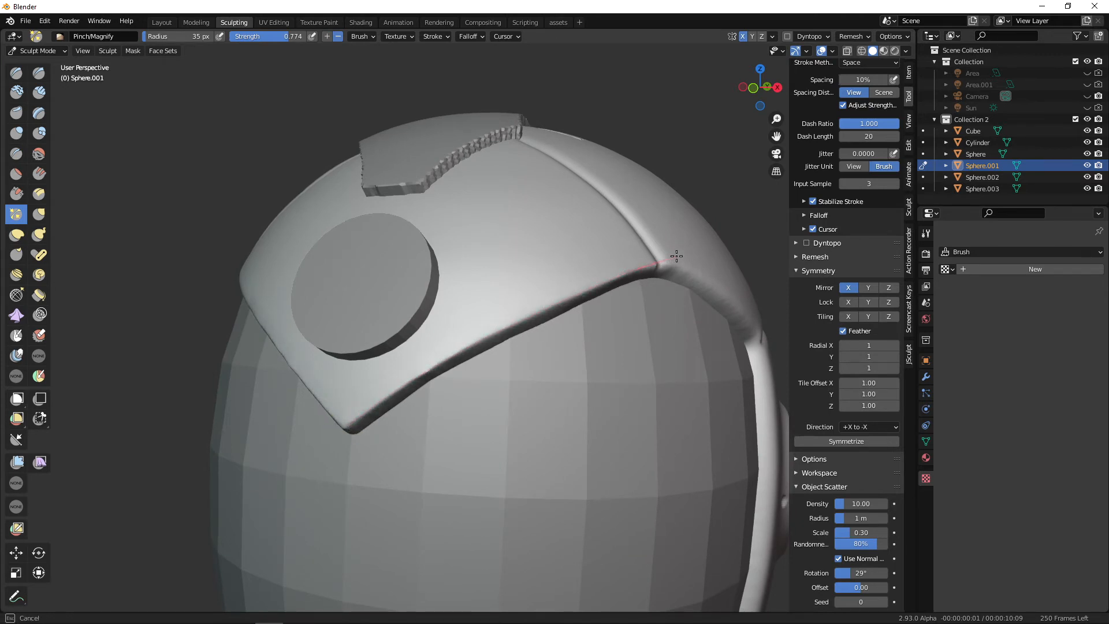
pyautogui.moveTo(693, 256); pyautogui.dragTo(692, 257)
# Set the Pinch/Magnify brush to strength 1.000 and radius 59 px over the visor's pointed center.
pyautogui.moveTo(619, 320)
pyautogui.mouseDown(button='middle')
pyautogui.moveTo(614, 304)
pyautogui.moveTo(567, 320)
pyautogui.moveTo(482, 318)
pyautogui.mouseUp(button='middle')
pyautogui.scroll(2, 595, 305)
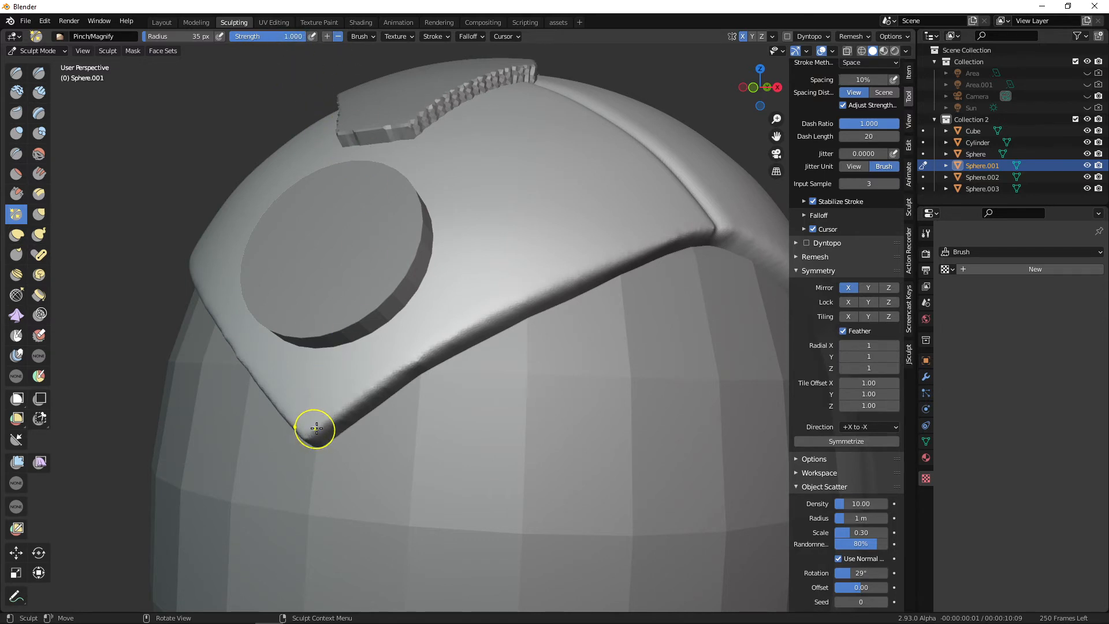
pyautogui.press('f')
pyautogui.click(335, 426)
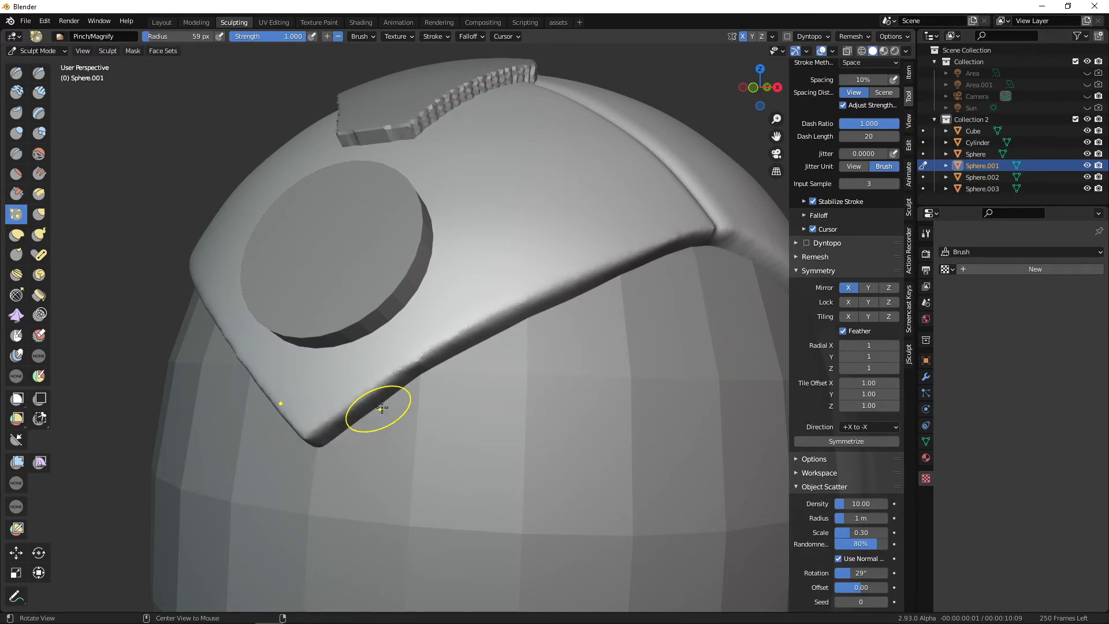
pyautogui.moveTo(372, 404); pyautogui.dragTo(383, 398, button='middle')
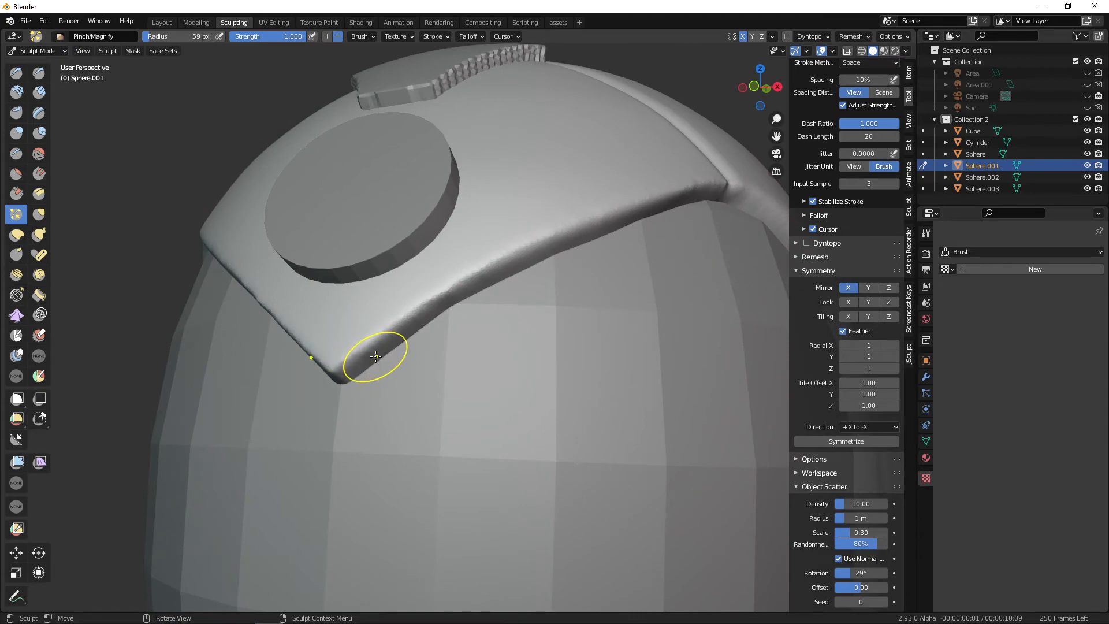
# Pinch the visor's side edge downward from its upper corner with a 47 px brush, showing the wireframe during the strokes.
pyautogui.moveTo(416, 348)
pyautogui.mouseDown(button='middle')
pyautogui.moveTo(406, 389)
pyautogui.moveTo(555, 304)
pyautogui.mouseUp(button='middle')
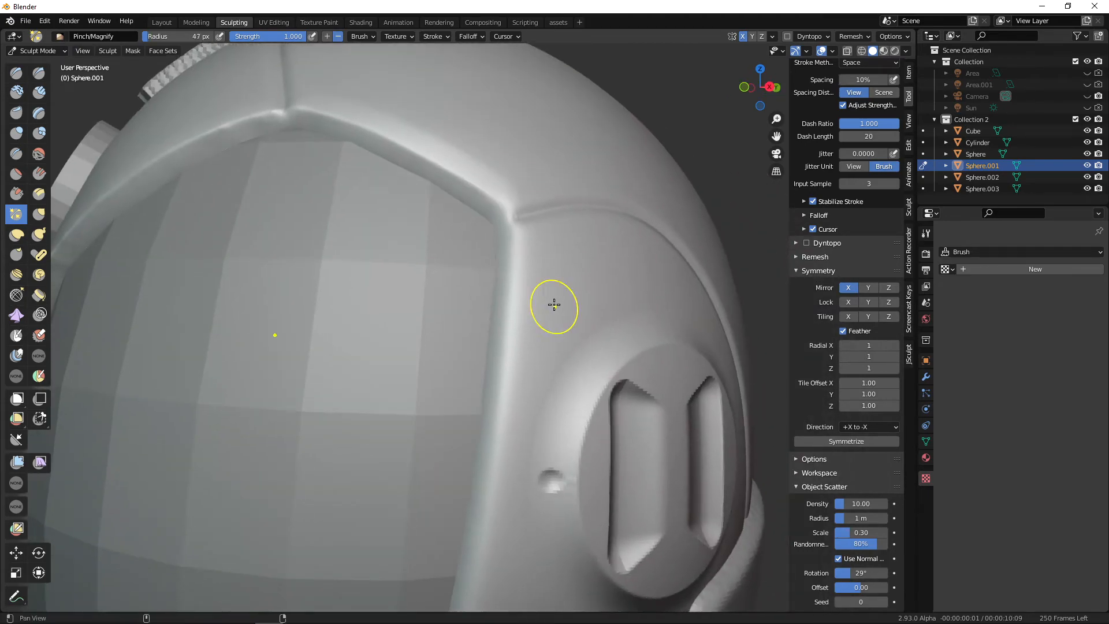
pyautogui.press('q')
pyautogui.click(529, 366)
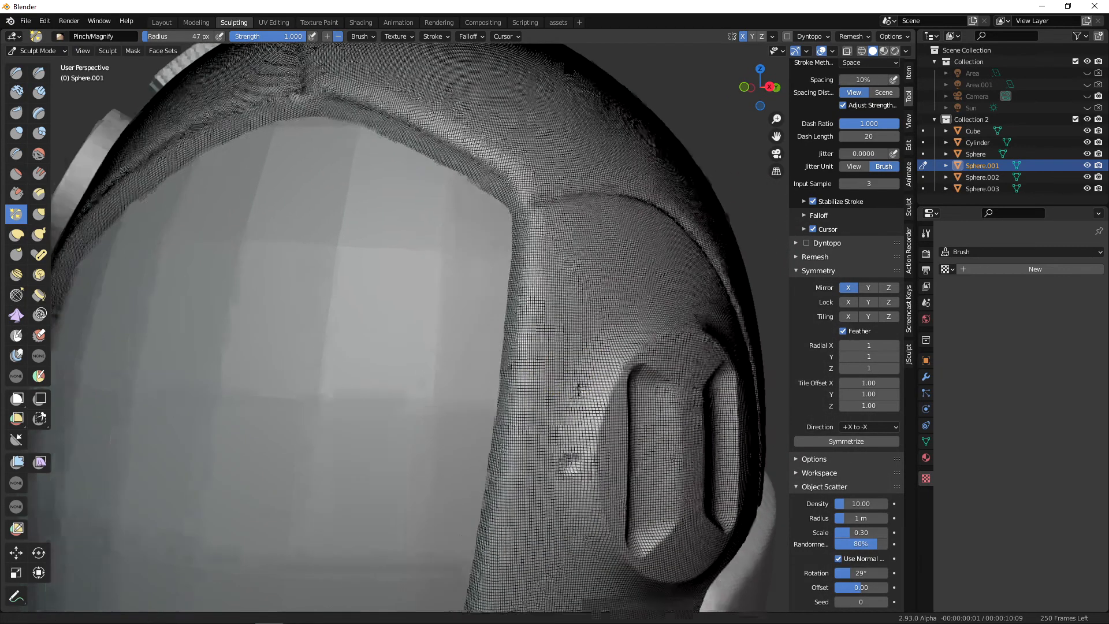
pyautogui.moveTo(528, 366); pyautogui.dragTo(533, 215, button='middle')
pyautogui.moveTo(545, 160); pyautogui.dragTo(539, 241)
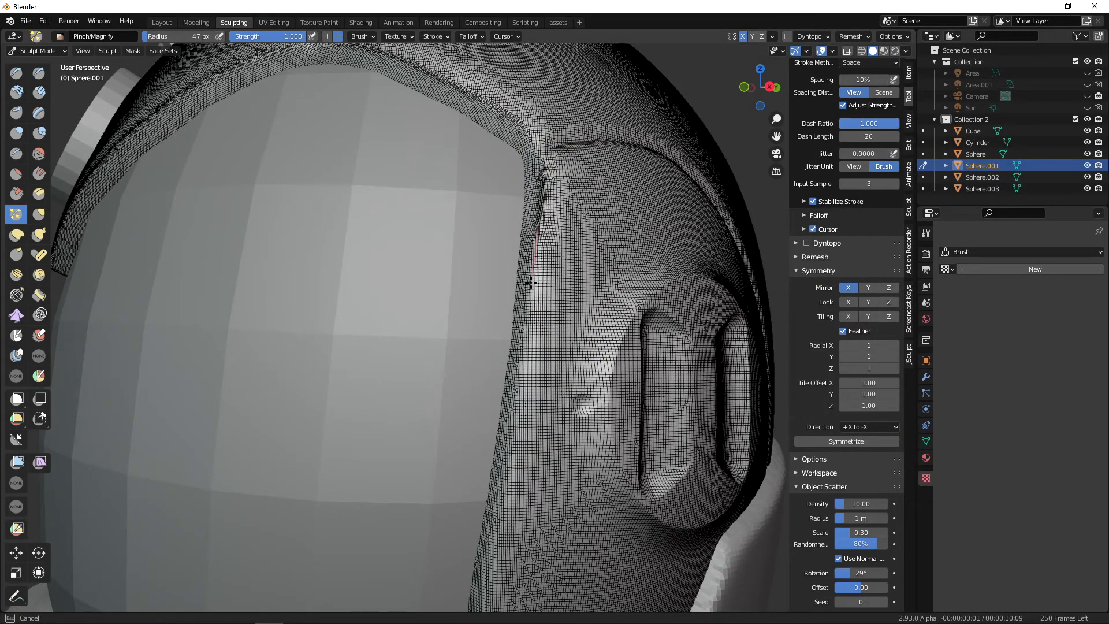
pyautogui.moveTo(530, 283); pyautogui.dragTo(510, 456)
pyautogui.moveTo(509, 455)
pyautogui.mouseDown(button='middle')
pyautogui.moveTo(587, 389)
pyautogui.moveTo(628, 392)
pyautogui.moveTo(574, 406)
pyautogui.moveTo(602, 345)
pyautogui.moveTo(607, 419)
pyautogui.moveTo(505, 413)
pyautogui.moveTo(578, 422)
pyautogui.moveTo(564, 317)
pyautogui.mouseUp(button='middle')
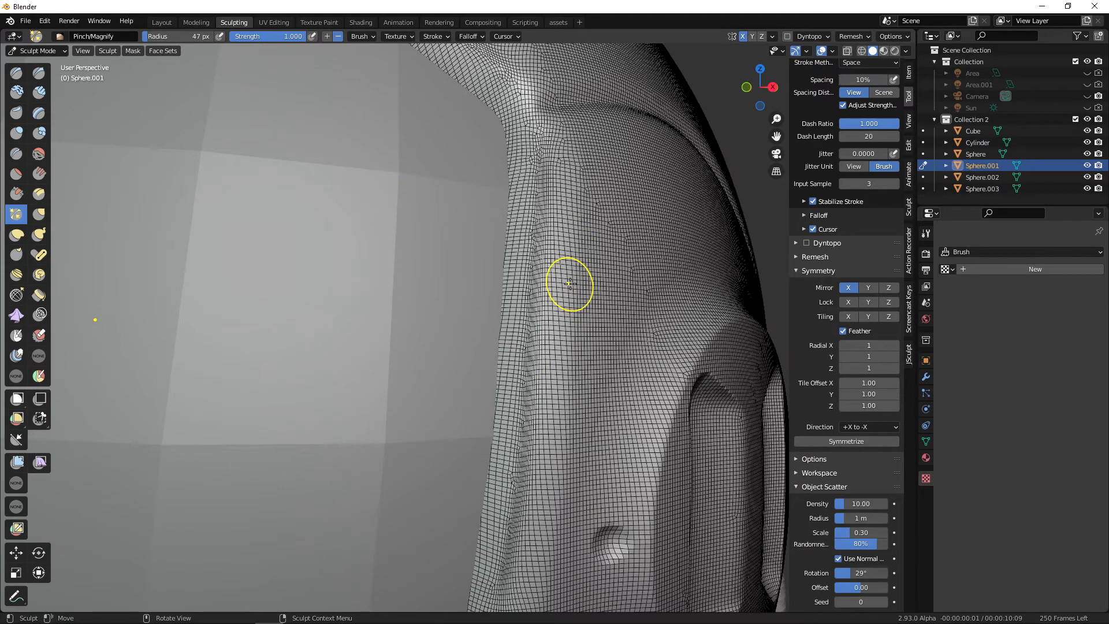
pyautogui.press('q')
pyautogui.click(549, 314)
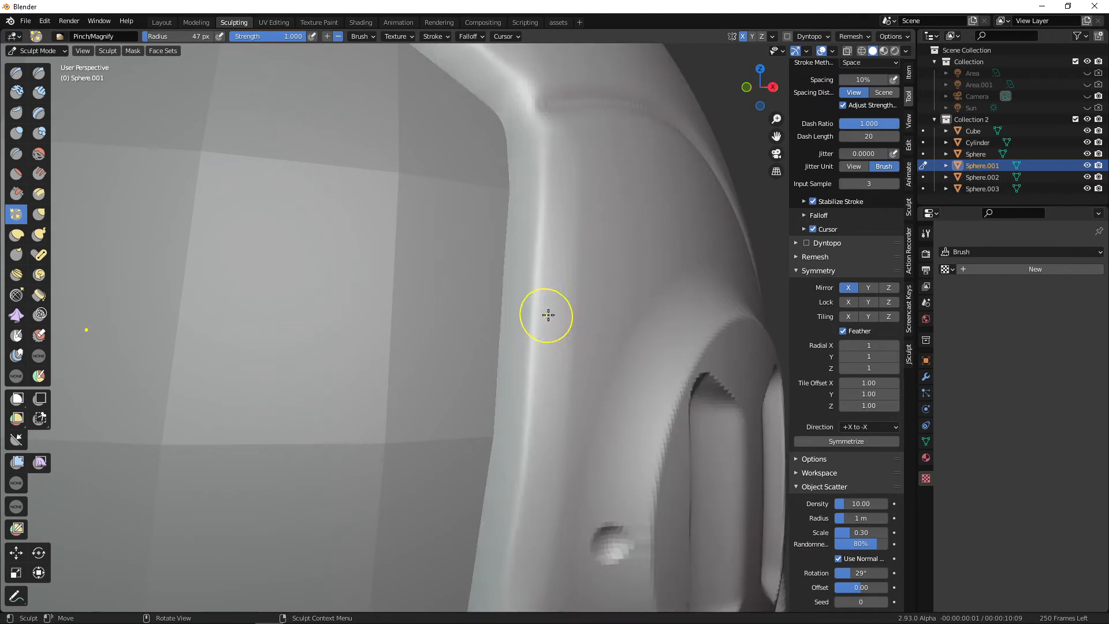
# Enlarge the Pinch/Magnify radius to 91 px and work down the surface between the visor's side edge and the ear disc.
pyautogui.moveTo(571, 320); pyautogui.dragTo(554, 327, button='middle')
pyautogui.moveTo(427, 205)
pyautogui.keyDown('shift'); pyautogui.mouseDown()
pyautogui.moveTo(401, 404)
pyautogui.moveTo(420, 287)
pyautogui.mouseUp(); pyautogui.keyUp('shift')
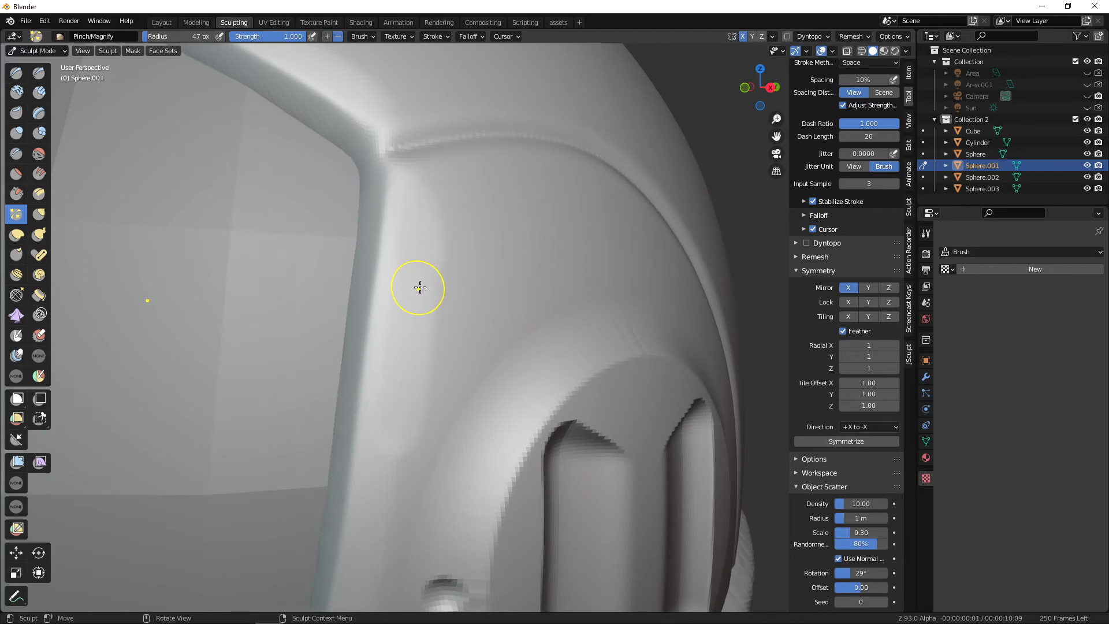
pyautogui.press('f')
pyautogui.click(444, 285)
pyautogui.hotkey('ctrl', 'z')
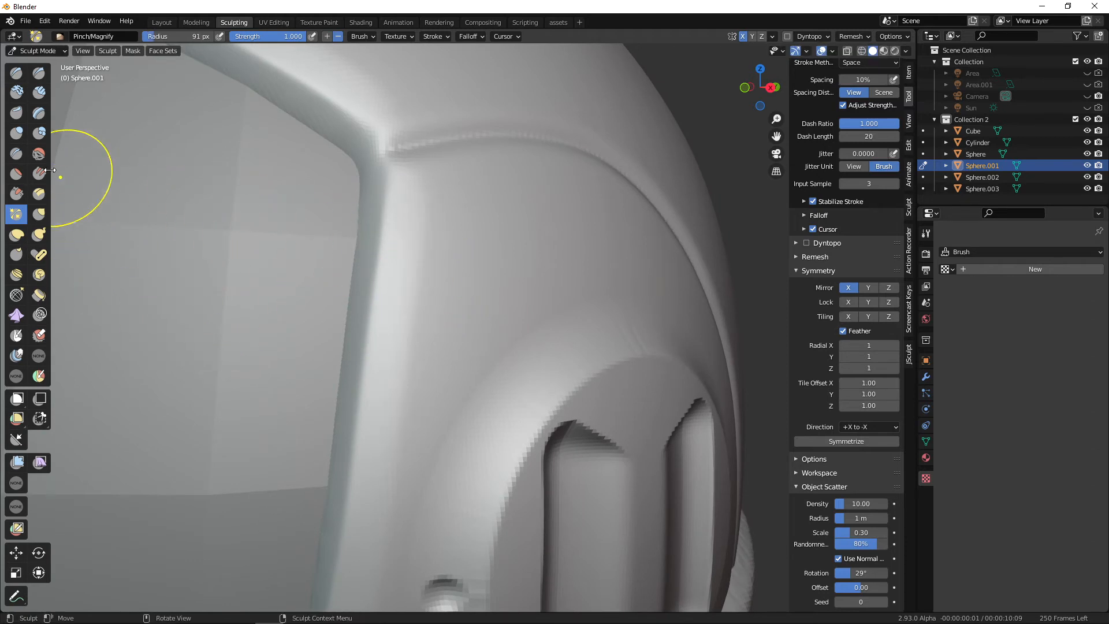
pyautogui.click(39, 154)
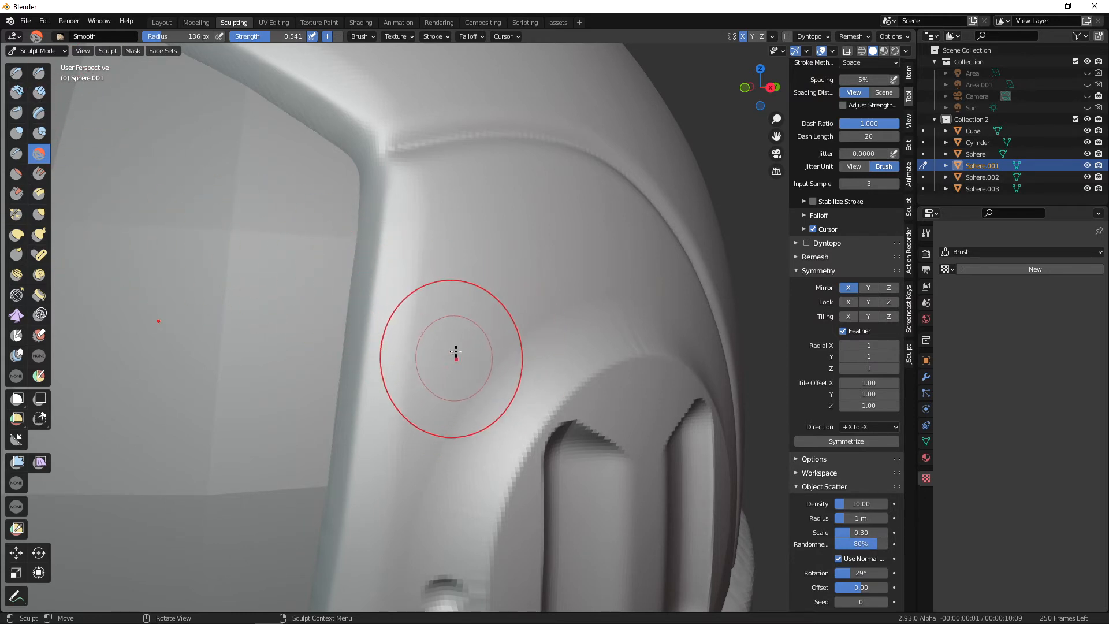
pyautogui.click(23, 216)
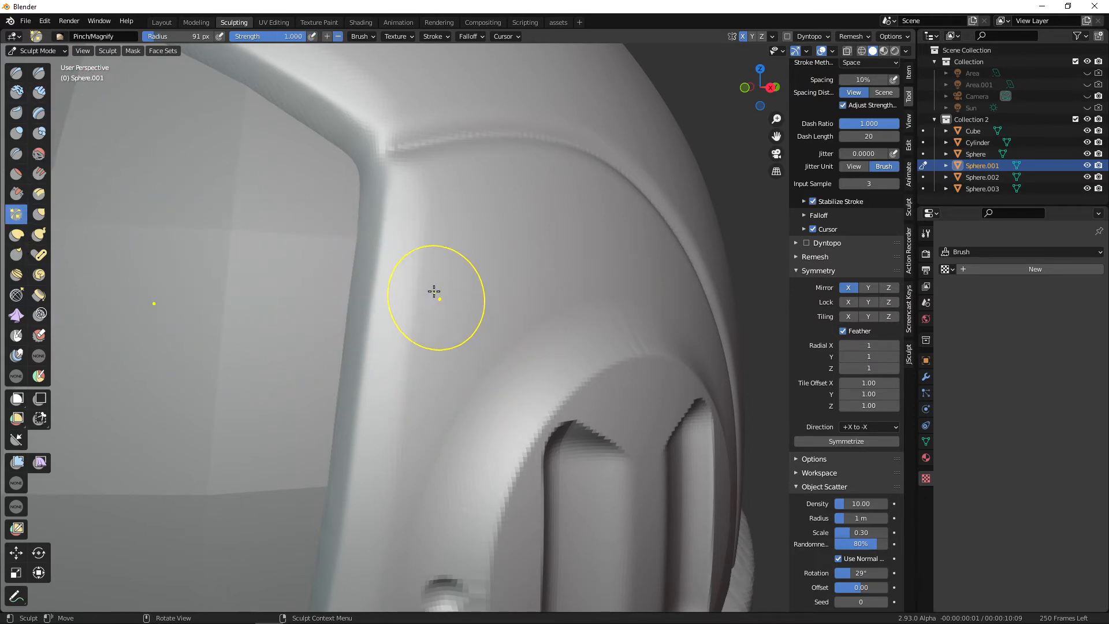
pyautogui.moveTo(427, 209); pyautogui.dragTo(426, 204)
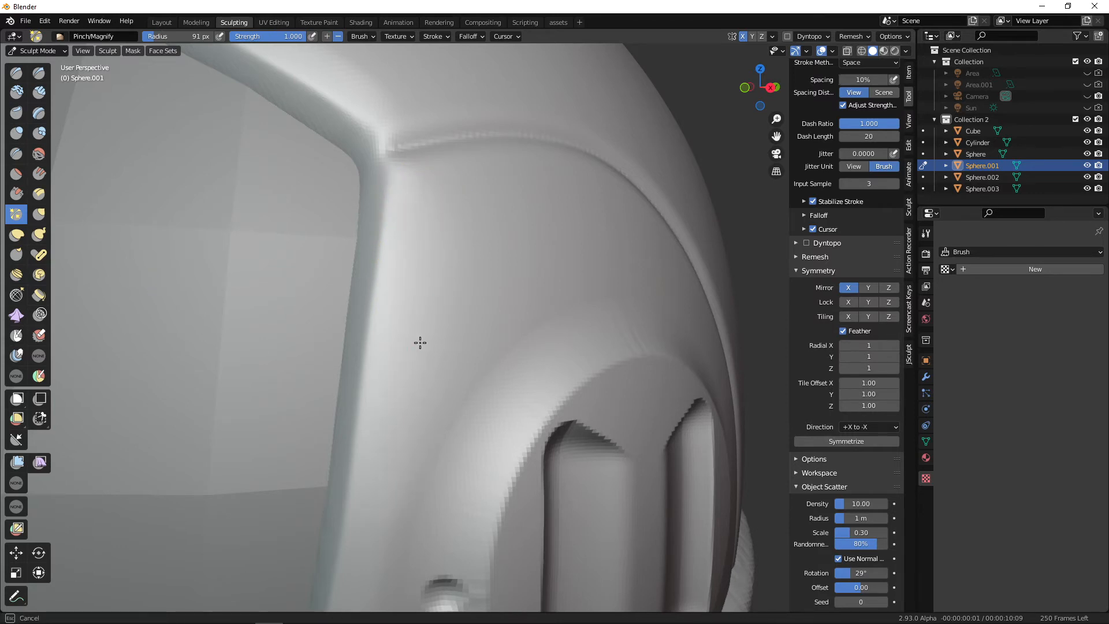
pyautogui.moveTo(421, 342); pyautogui.dragTo(468, 404)
# Reduce the Pinch/Magnify radius to 58 px and sharpen the visor's upper edge between its side corner and the bend.
pyautogui.scroll(-3, 473, 409)
pyautogui.moveTo(473, 413)
pyautogui.mouseDown(button='middle')
pyautogui.moveTo(493, 462)
pyautogui.moveTo(503, 451)
pyautogui.mouseUp(button='middle')
pyautogui.press('f')
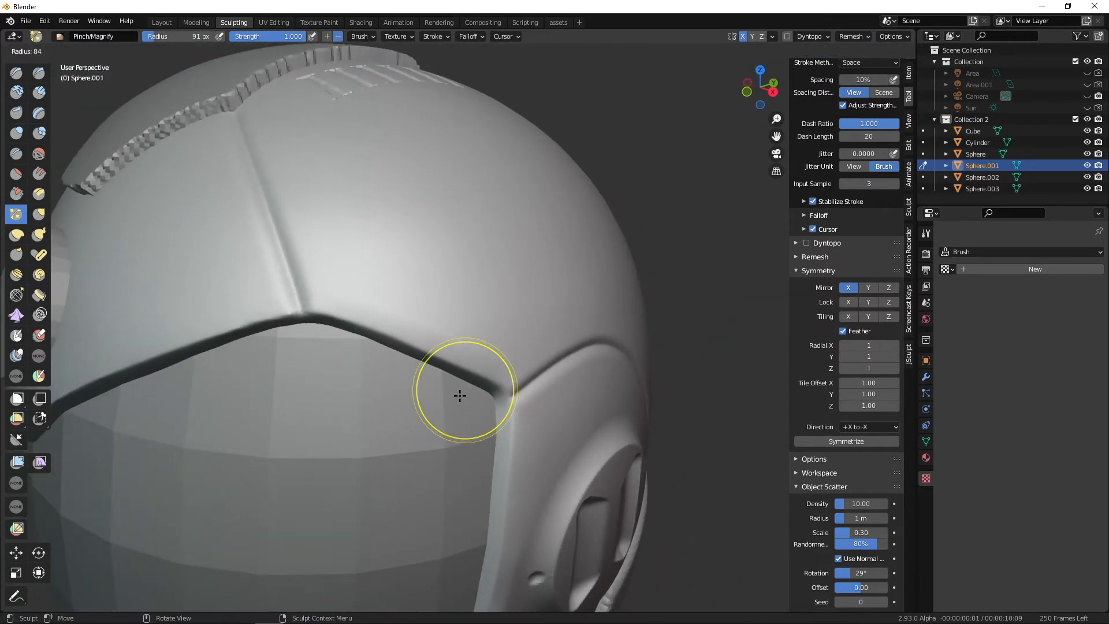
pyautogui.click(440, 391)
pyautogui.moveTo(352, 289); pyautogui.dragTo(348, 285)
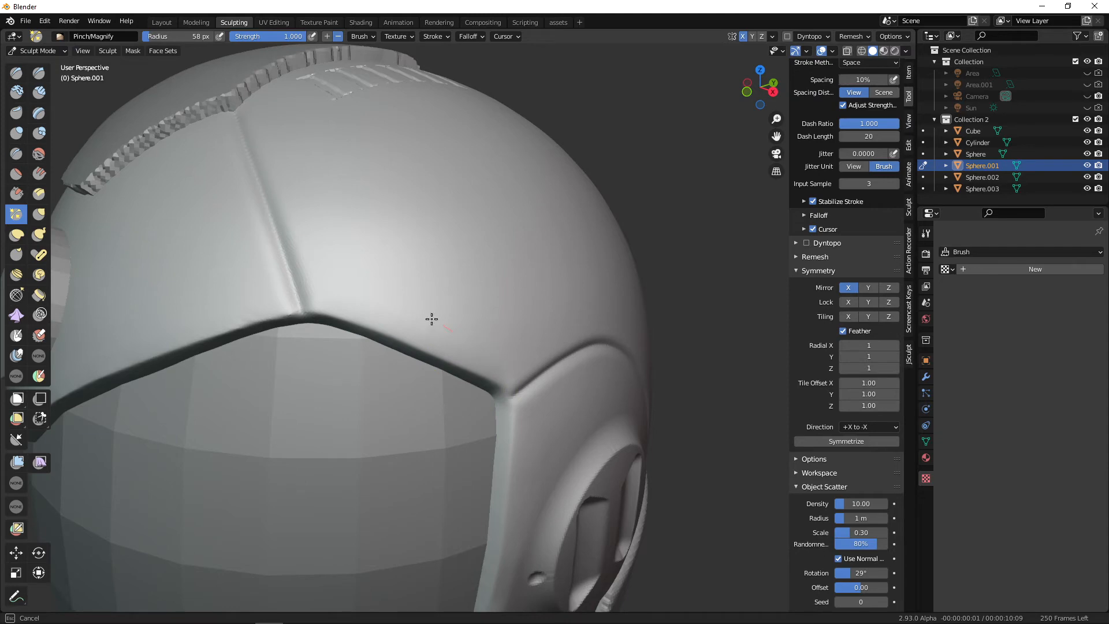
pyautogui.moveTo(414, 317); pyautogui.dragTo(446, 327, button='middle')
# Set the Pinch/Magnify radius to 38 px and sharpen the front brow edge from the pointed center toward the bend.
pyautogui.press('f')
pyautogui.click(436, 339)
pyautogui.moveTo(312, 399); pyautogui.dragTo(305, 403)
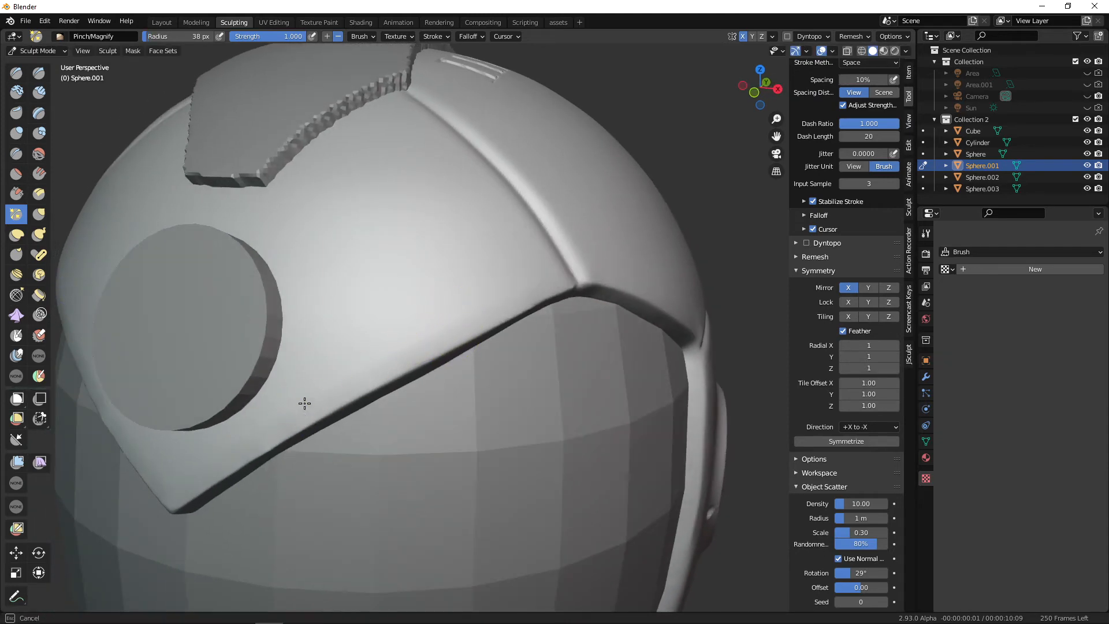
pyautogui.moveTo(410, 347); pyautogui.dragTo(496, 300)
# Pinch more of the visor's rim from another angle and set the brush radius to 48 px.
pyautogui.moveTo(495, 300); pyautogui.dragTo(512, 327, button='middle')
pyautogui.moveTo(513, 327)
pyautogui.mouseDown()
pyautogui.moveTo(418, 399)
pyautogui.moveTo(459, 390)
pyautogui.mouseUp()
pyautogui.moveTo(493, 389)
pyautogui.mouseDown(button='middle')
pyautogui.moveTo(524, 389)
pyautogui.moveTo(502, 389)
pyautogui.moveTo(513, 426)
pyautogui.moveTo(488, 349)
pyautogui.mouseUp(button='middle')
pyautogui.press('f')
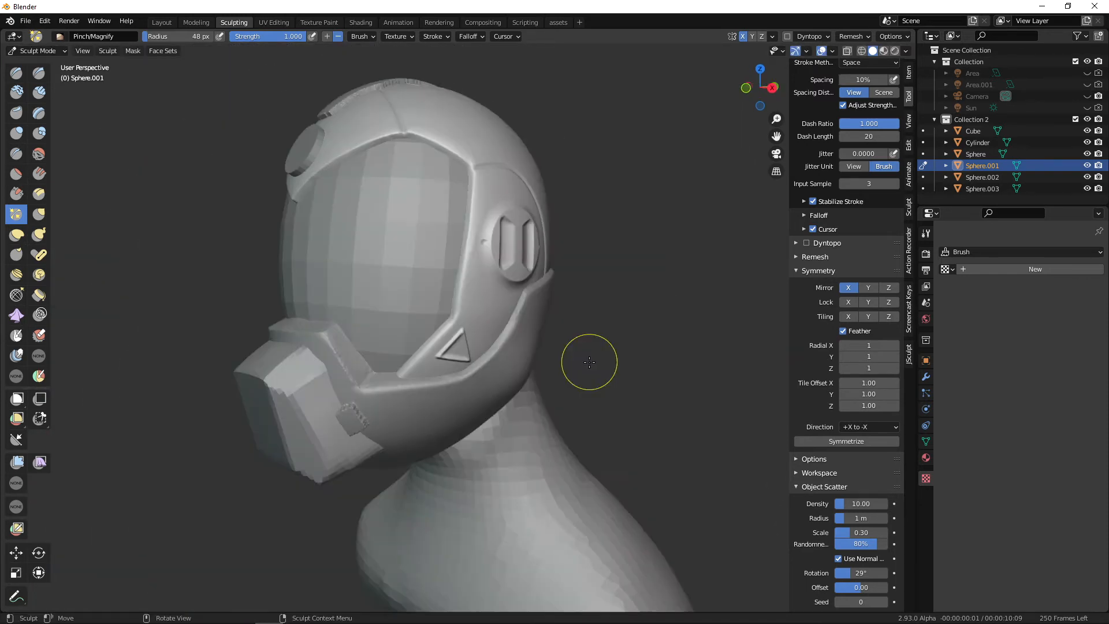
# Check the remesh settings and examine the visor's pointed brow edge up close.
pyautogui.moveTo(581, 365); pyautogui.dragTo(632, 450, button='middle')
pyautogui.scroll(5, 632, 450)
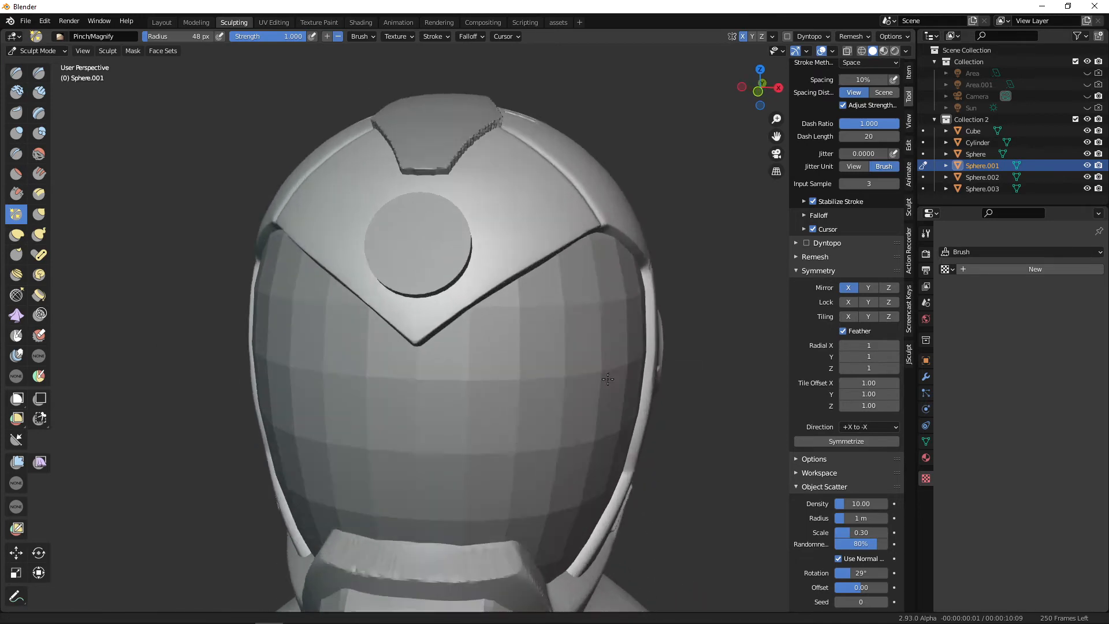
pyautogui.keyDown('alt'); pyautogui.moveTo(549, 255); pyautogui.dragTo(536, 303); pyautogui.keyUp('alt')
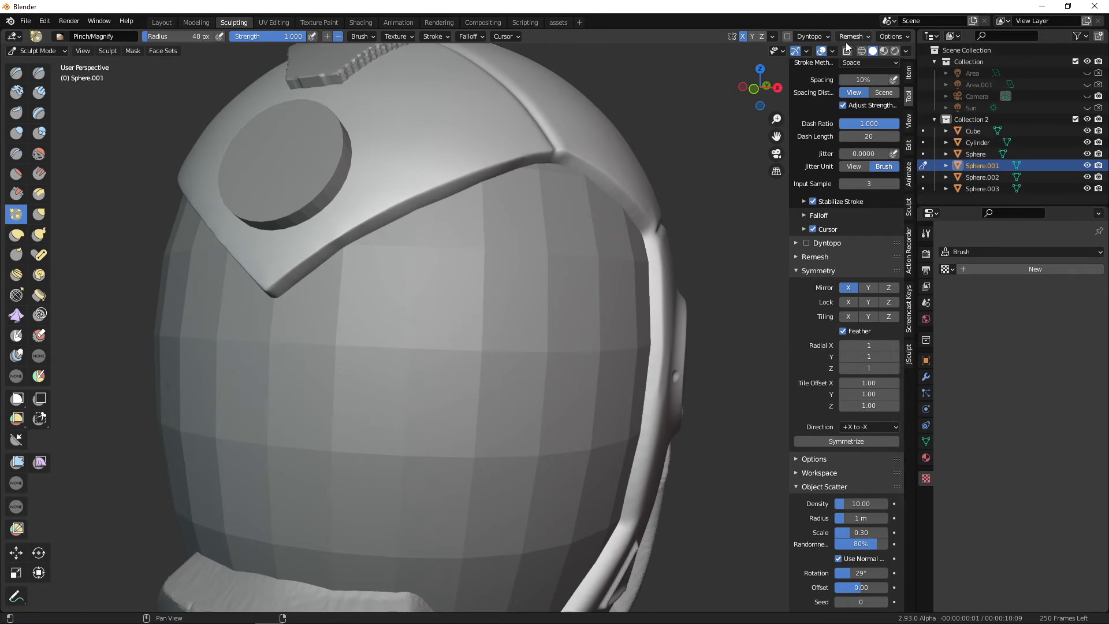
pyautogui.click(862, 37)
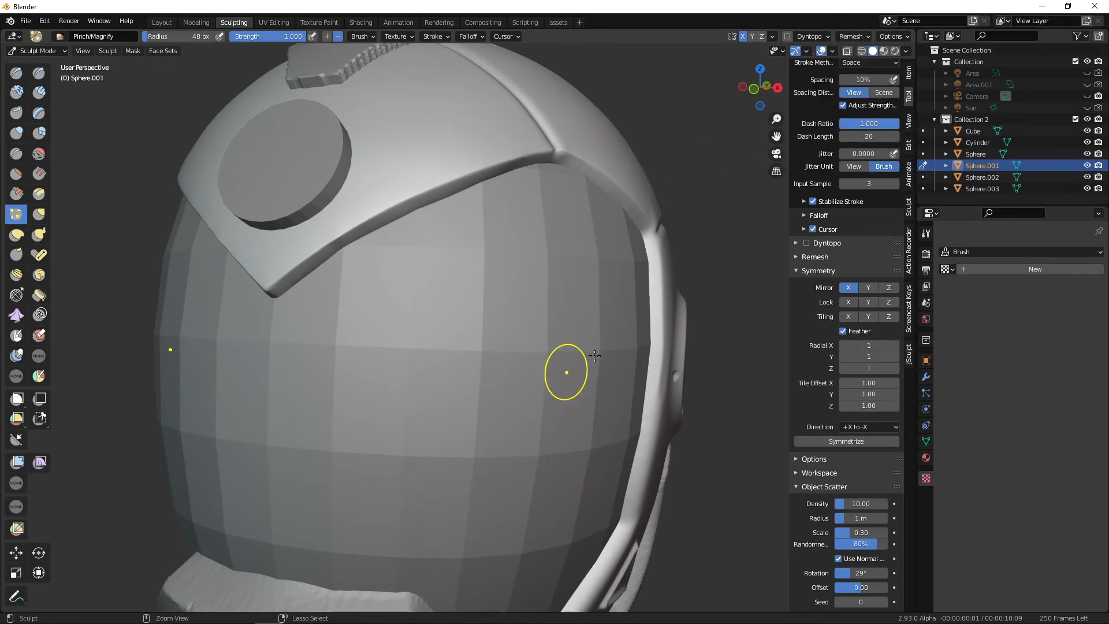
pyautogui.keyDown('alt'); pyautogui.moveTo(545, 322); pyautogui.dragTo(522, 323); pyautogui.keyUp('alt')
pyautogui.moveTo(523, 324); pyautogui.dragTo(512, 322, button='middle')
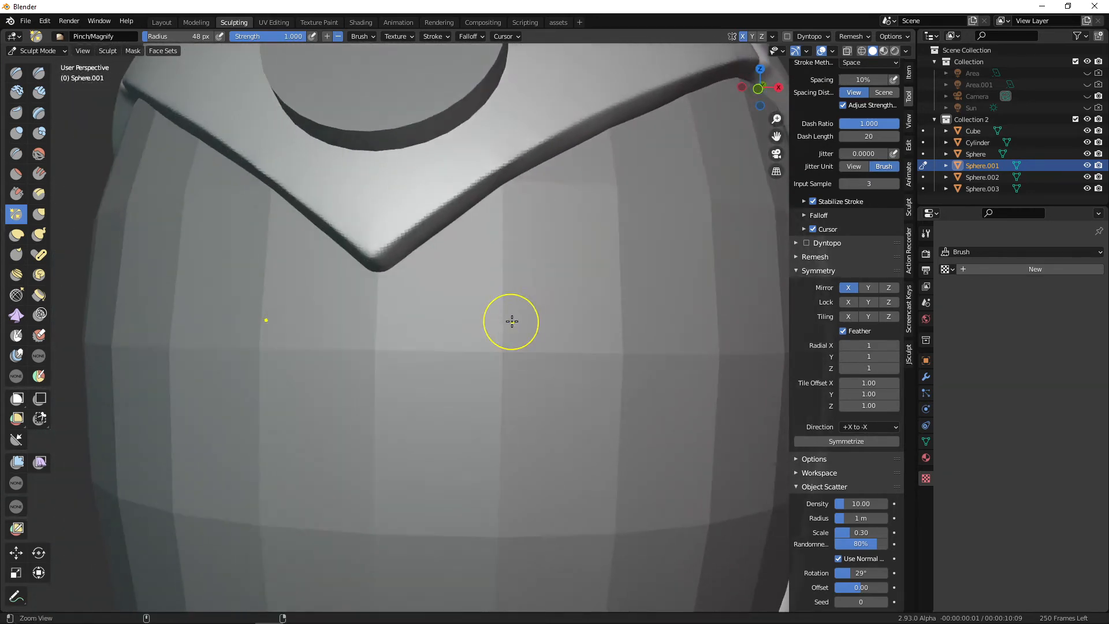
# Switch sculpting to the neck-and-shoulders bust and remesh it to a denser mesh.
pyautogui.moveTo(494, 202)
pyautogui.keyDown('ctrl'); pyautogui.mouseDown(button='middle')
pyautogui.moveTo(566, 379)
pyautogui.moveTo(584, 384)
pyautogui.moveTo(560, 354)
pyautogui.moveTo(538, 361)
pyautogui.mouseUp(button='middle'); pyautogui.keyUp('ctrl')
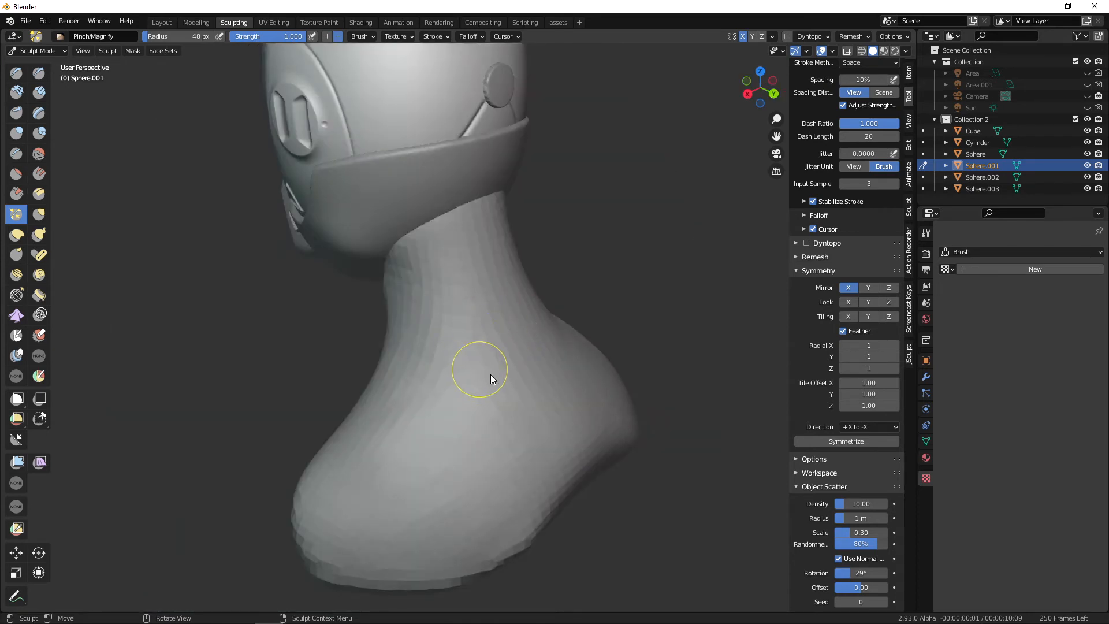
pyautogui.hotkey('alt', 'q')
pyautogui.moveTo(528, 391)
pyautogui.mouseDown(button='middle')
pyautogui.moveTo(581, 389)
pyautogui.moveTo(510, 391)
pyautogui.moveTo(503, 374)
pyautogui.moveTo(565, 416)
pyautogui.moveTo(564, 393)
pyautogui.moveTo(609, 413)
pyautogui.mouseUp(button='middle')
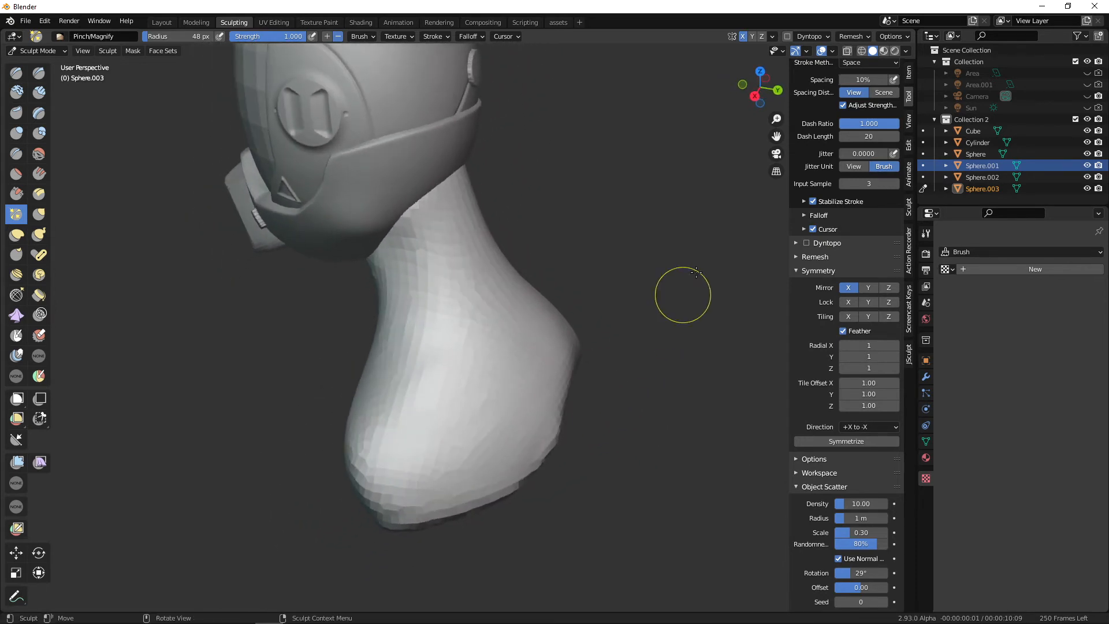
pyautogui.click(863, 36)
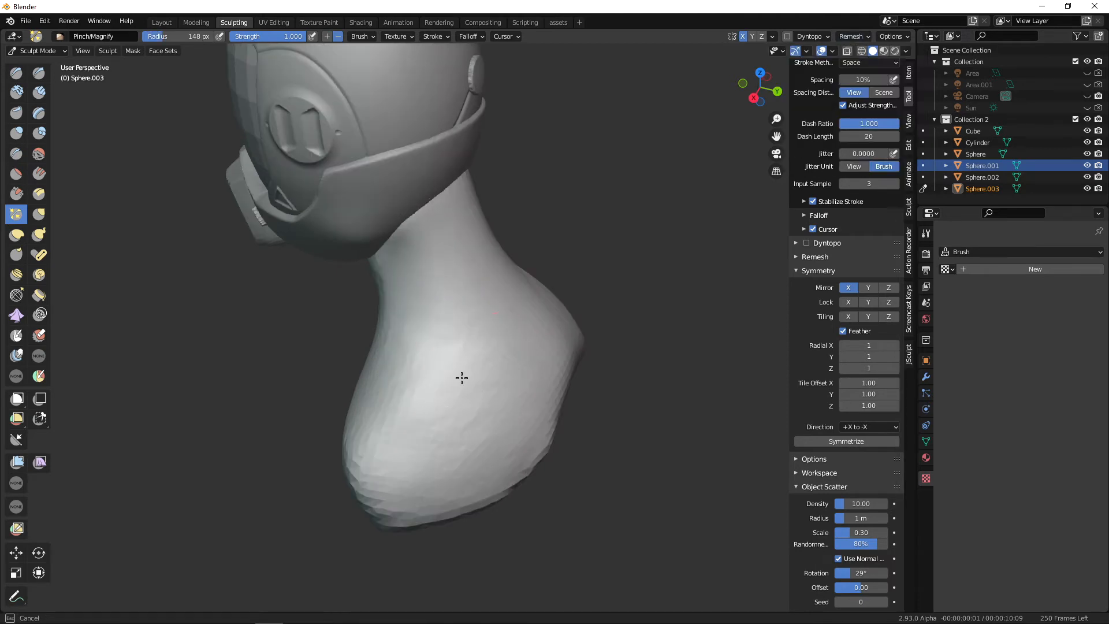
# Smooth the faceted surface of the neck and shoulders from the front, side and back.
pyautogui.moveTo(551, 371); pyautogui.dragTo(551, 440, button='middle')
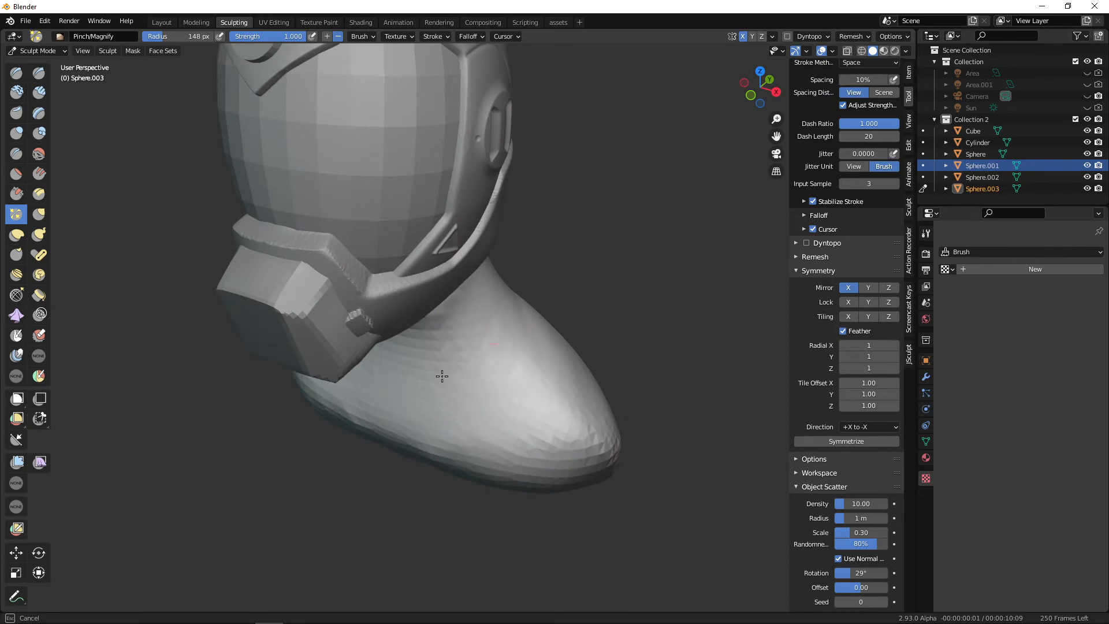
pyautogui.moveTo(466, 392); pyautogui.dragTo(512, 295, button='middle')
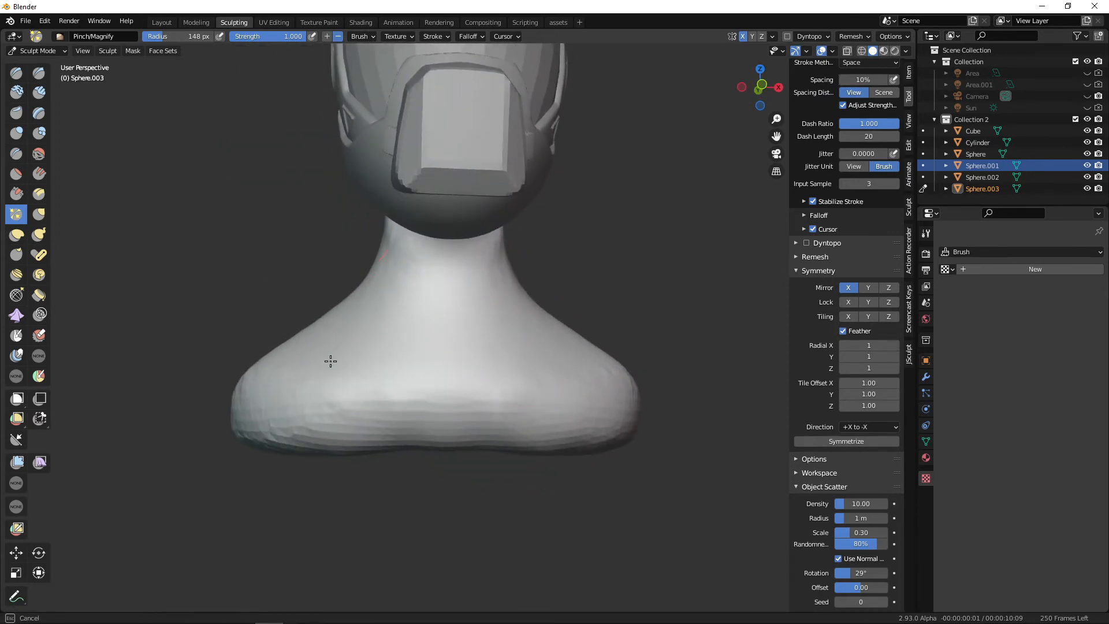
pyautogui.moveTo(603, 368)
pyautogui.mouseDown(button='middle')
pyautogui.moveTo(500, 435)
pyautogui.moveTo(458, 519)
pyautogui.mouseUp(button='middle')
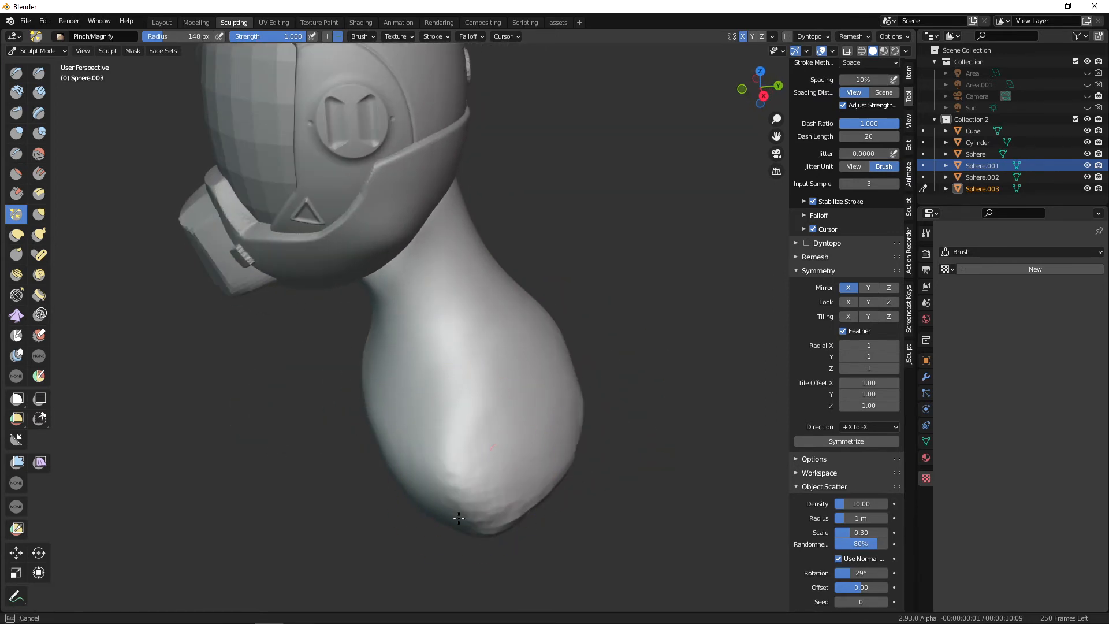
pyautogui.moveTo(562, 438); pyautogui.dragTo(577, 379, button='middle')
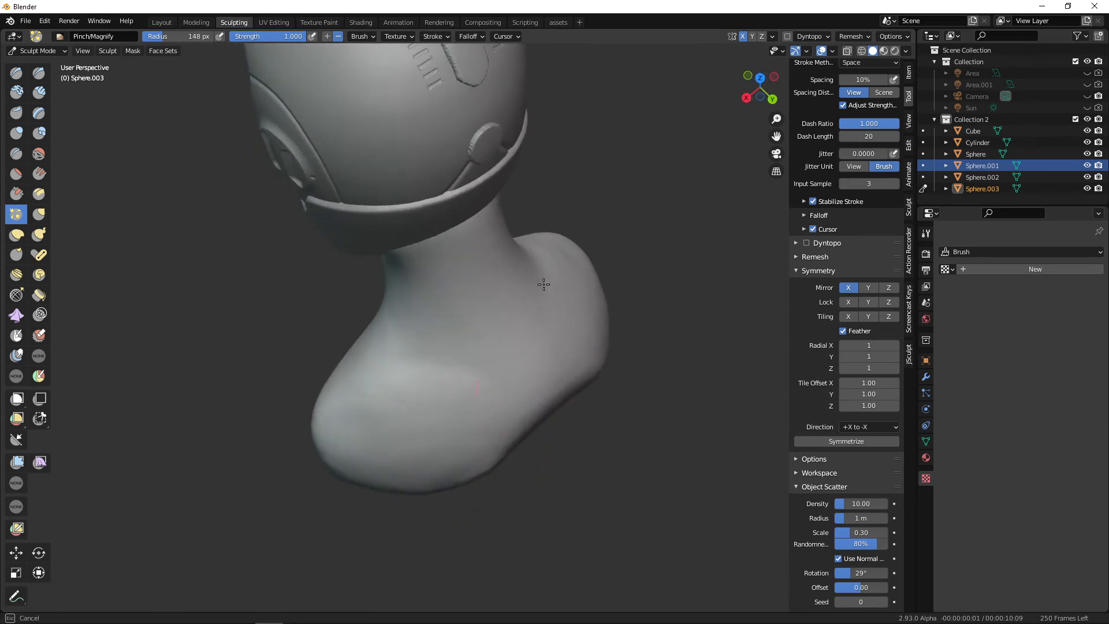
pyautogui.moveTo(495, 262); pyautogui.dragTo(487, 240, button='middle')
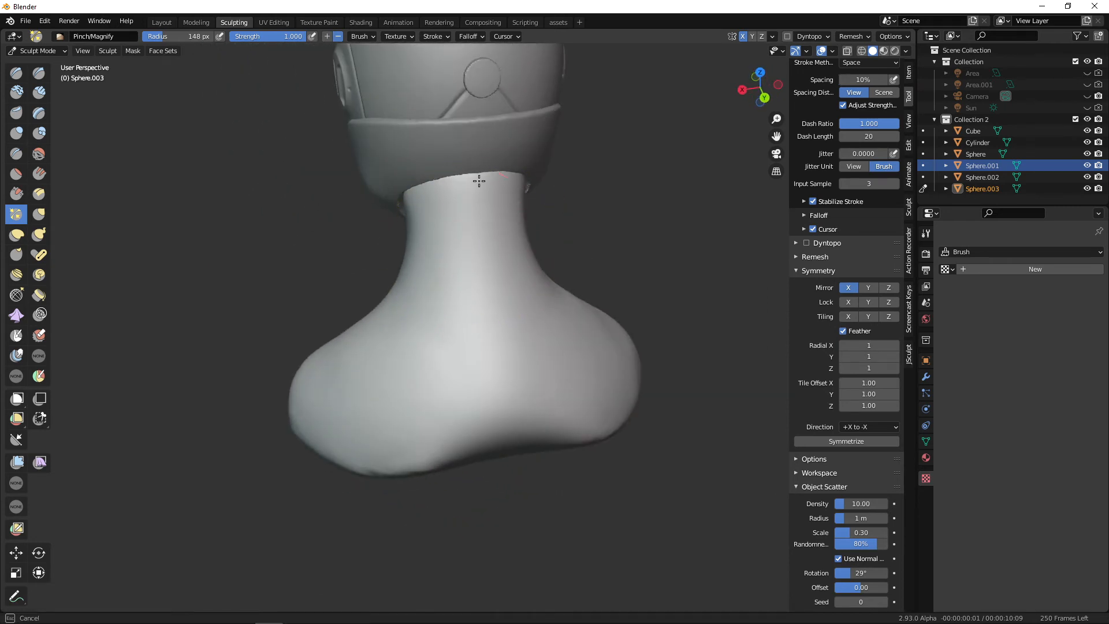
pyautogui.moveTo(478, 181); pyautogui.dragTo(508, 310, button='middle')
pyautogui.moveTo(404, 404); pyautogui.dragTo(474, 421, button='middle')
pyautogui.moveTo(432, 316)
pyautogui.mouseDown(button='middle')
pyautogui.moveTo(434, 361)
pyautogui.moveTo(433, 243)
pyautogui.mouseUp(button='middle')
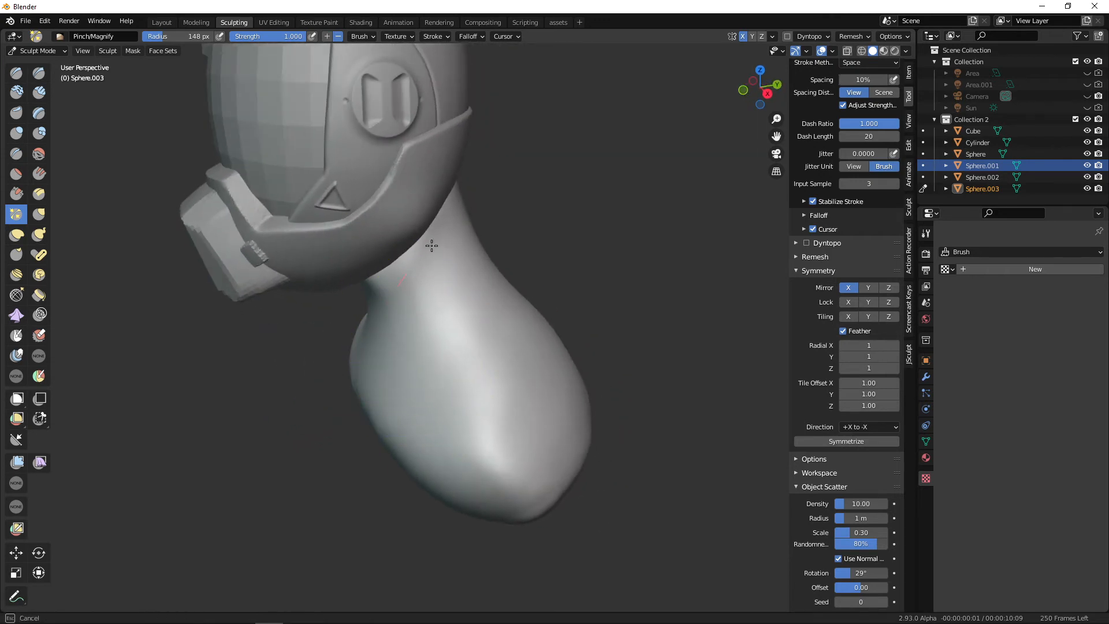
pyautogui.moveTo(527, 318)
pyautogui.mouseDown(button='middle')
pyautogui.moveTo(566, 383)
pyautogui.moveTo(396, 292)
pyautogui.mouseUp(button='middle')
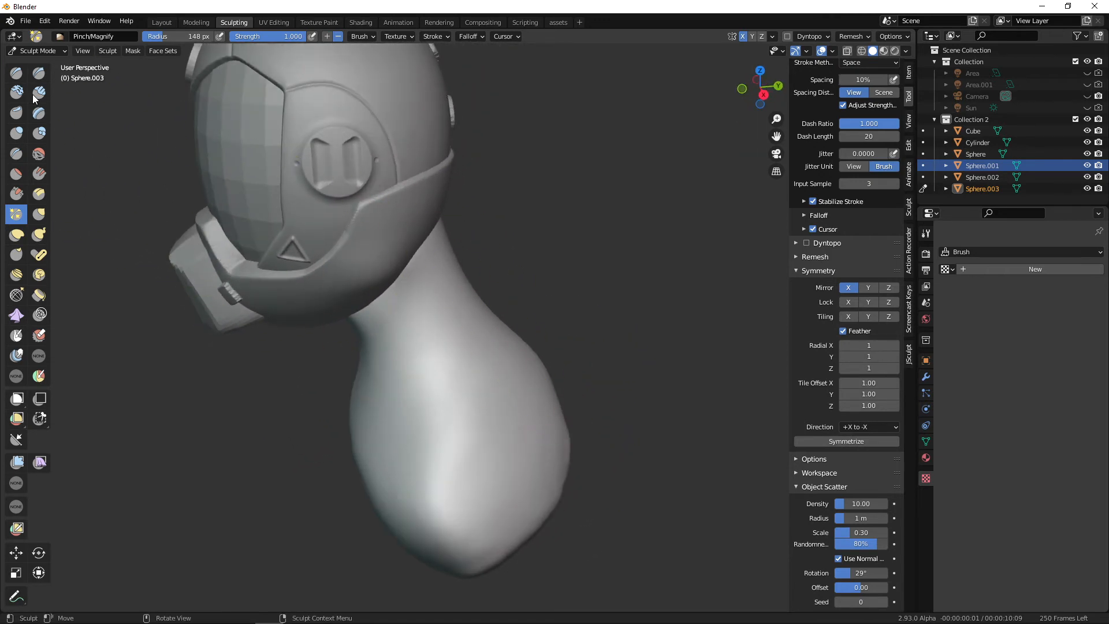
# Activate the Draw tool with its detail brush preset and bring up the brush's texture settings.
pyautogui.click(23, 77)
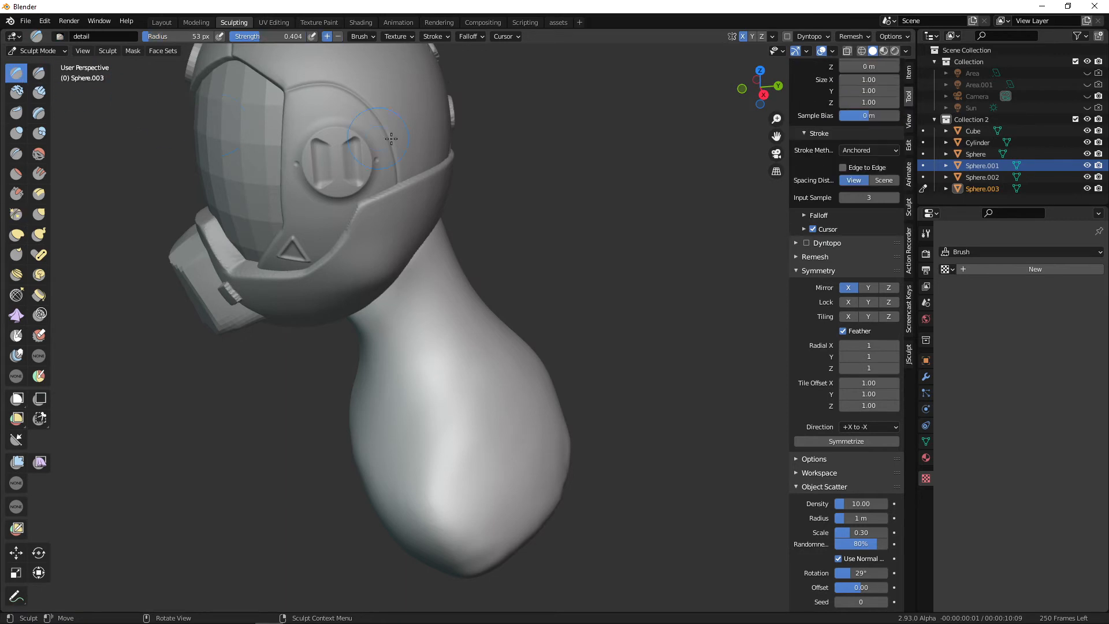
pyautogui.moveTo(902, 355); pyautogui.dragTo(902, 58)
pyautogui.click(839, 158)
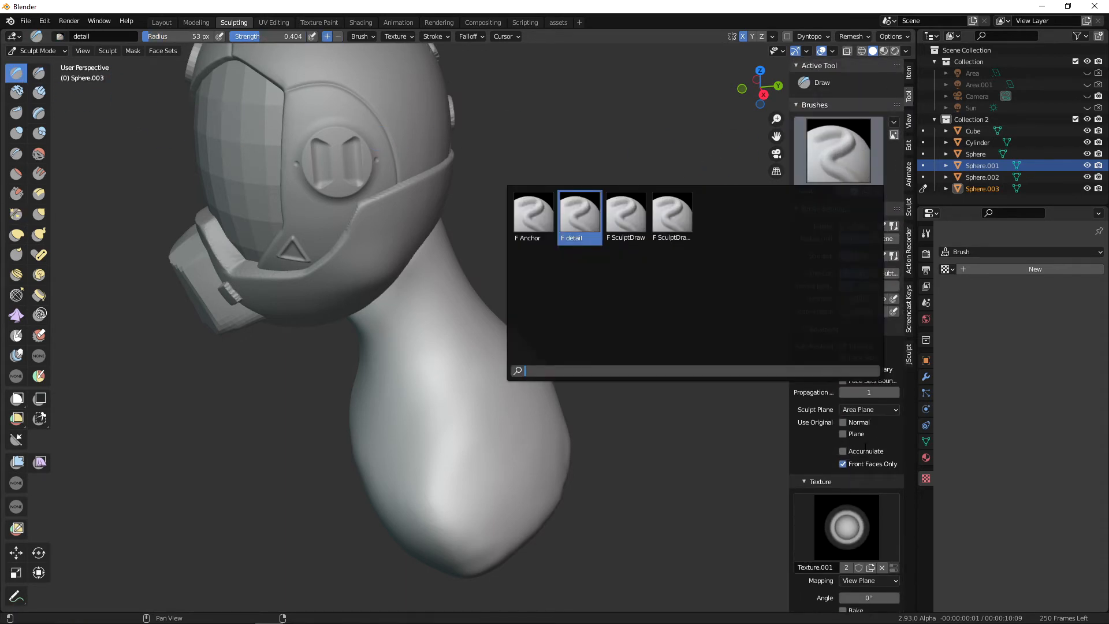
pyautogui.click(851, 535)
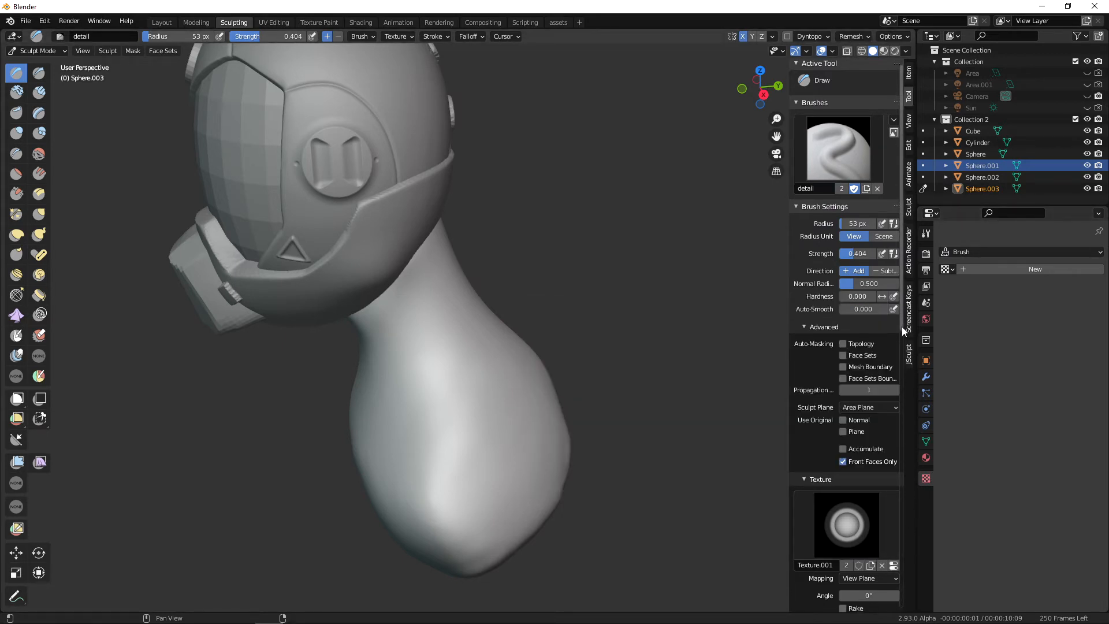
pyautogui.scroll(-8, 910, 375)
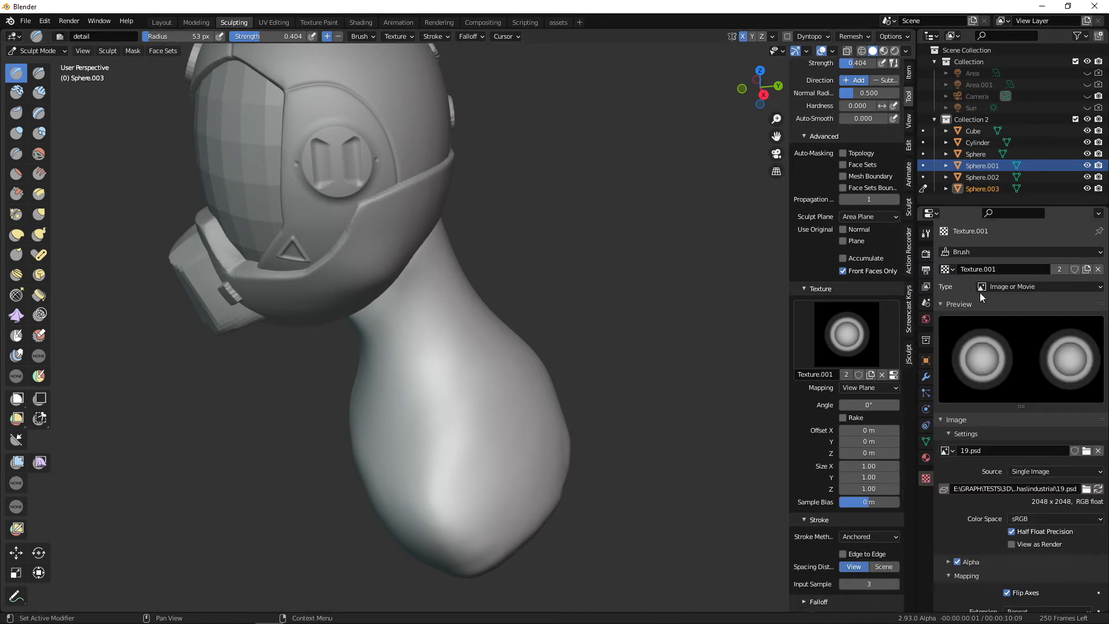
# Replace the brush texture image with Alpha_Cloth_vol2_5.PSD from the tissu alphas folder.
pyautogui.click(1085, 452)
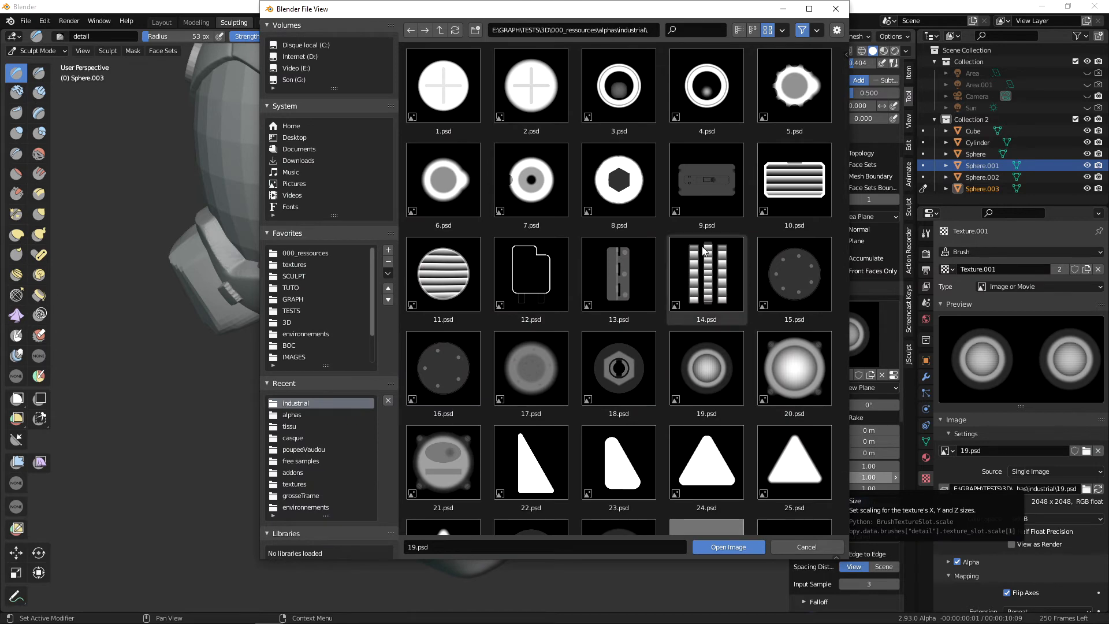
pyautogui.click(441, 30)
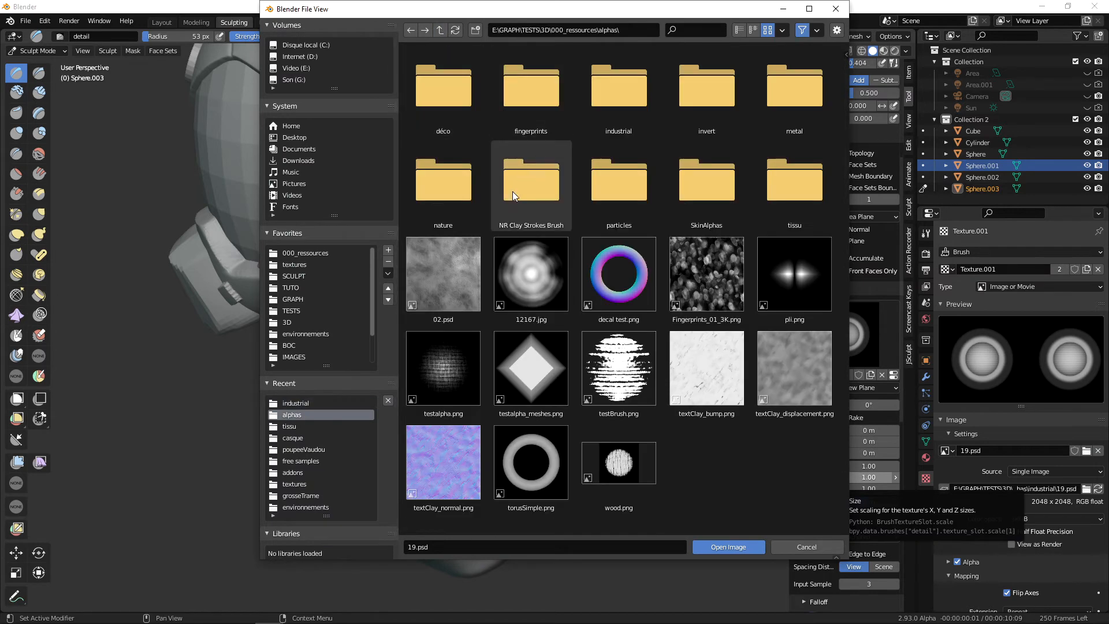
pyautogui.click(777, 206)
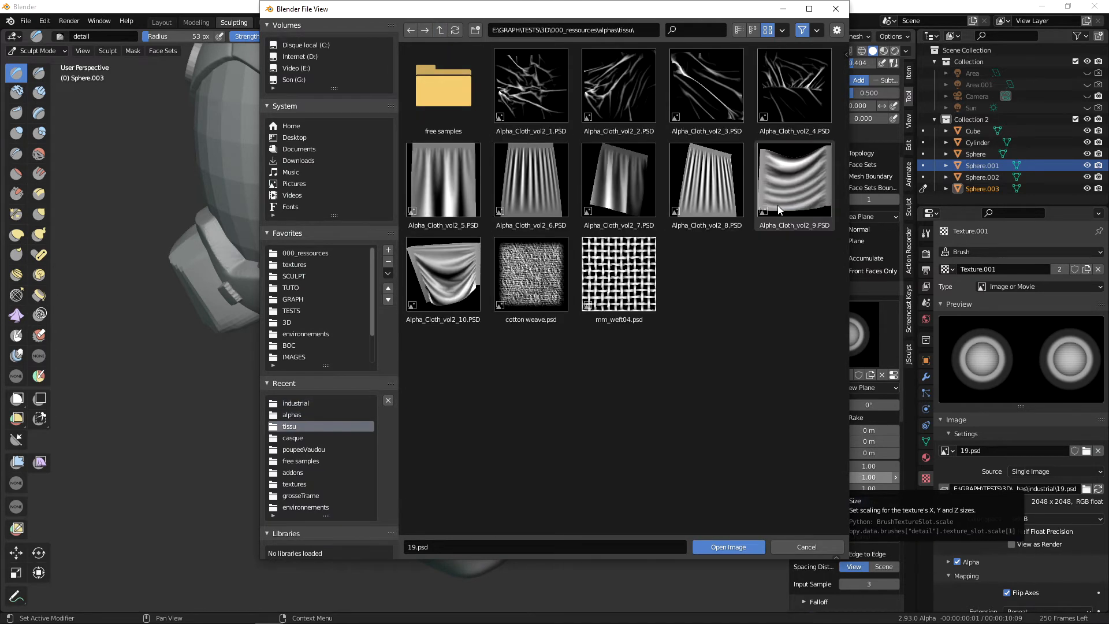
pyautogui.click(455, 189)
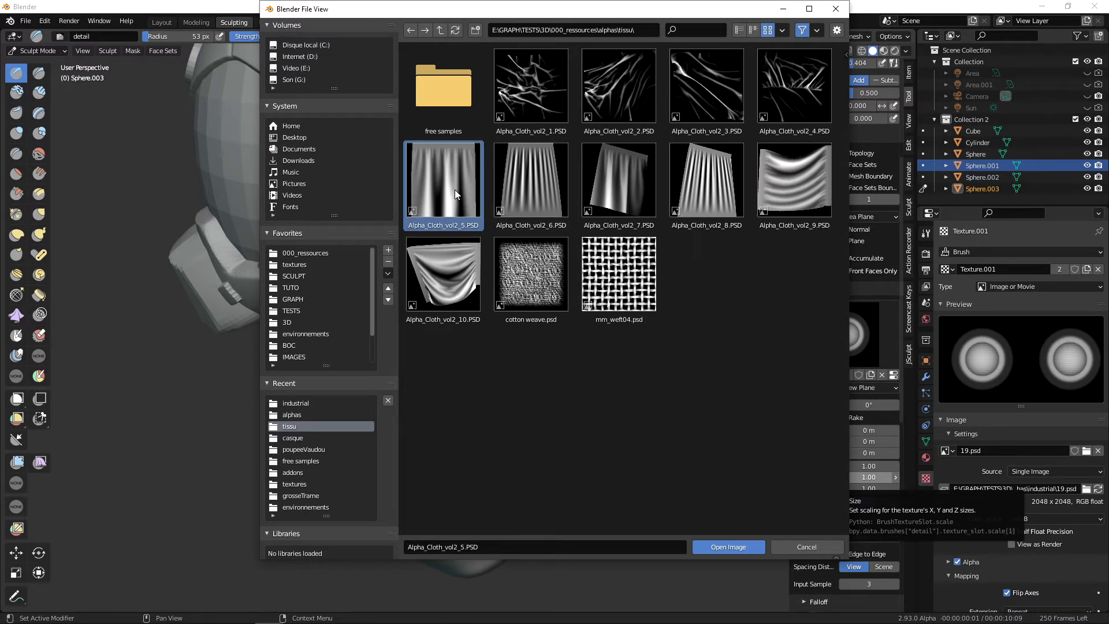
pyautogui.click(733, 548)
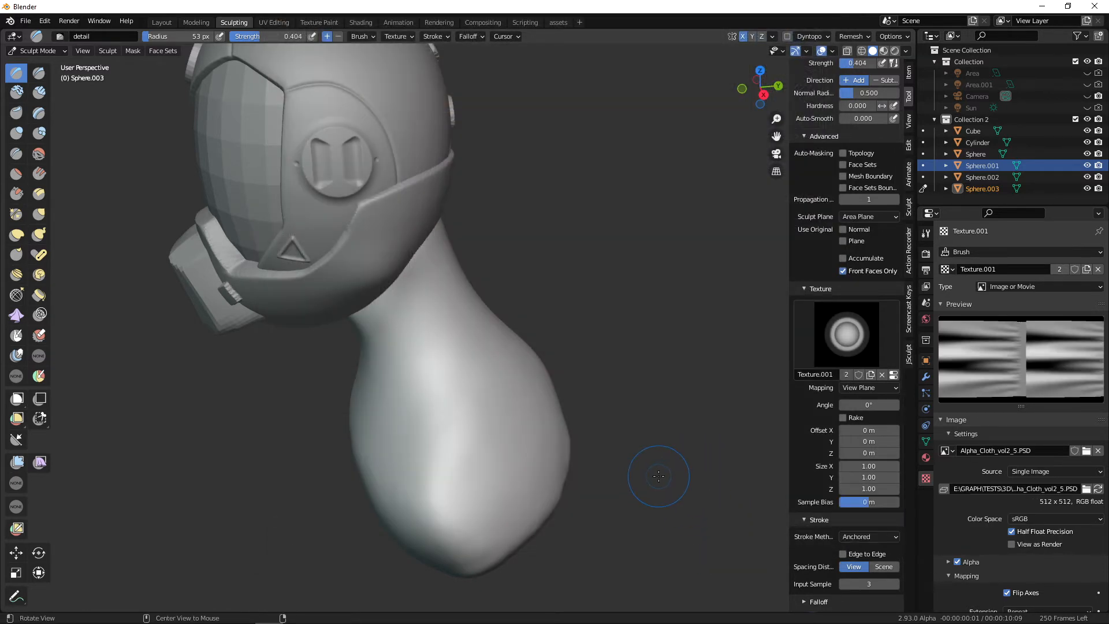
# Set the brush radius to 109 px, try a cloth-fold stamp on the side of the neck and undo it.
pyautogui.moveTo(655, 470); pyautogui.dragTo(598, 485, button='middle')
pyautogui.keyDown('ctrl'); pyautogui.keyDown('alt'); pyautogui.moveTo(598, 486); pyautogui.dragTo(627, 442); pyautogui.keyUp('alt'); pyautogui.keyUp('ctrl')
pyautogui.press('f')
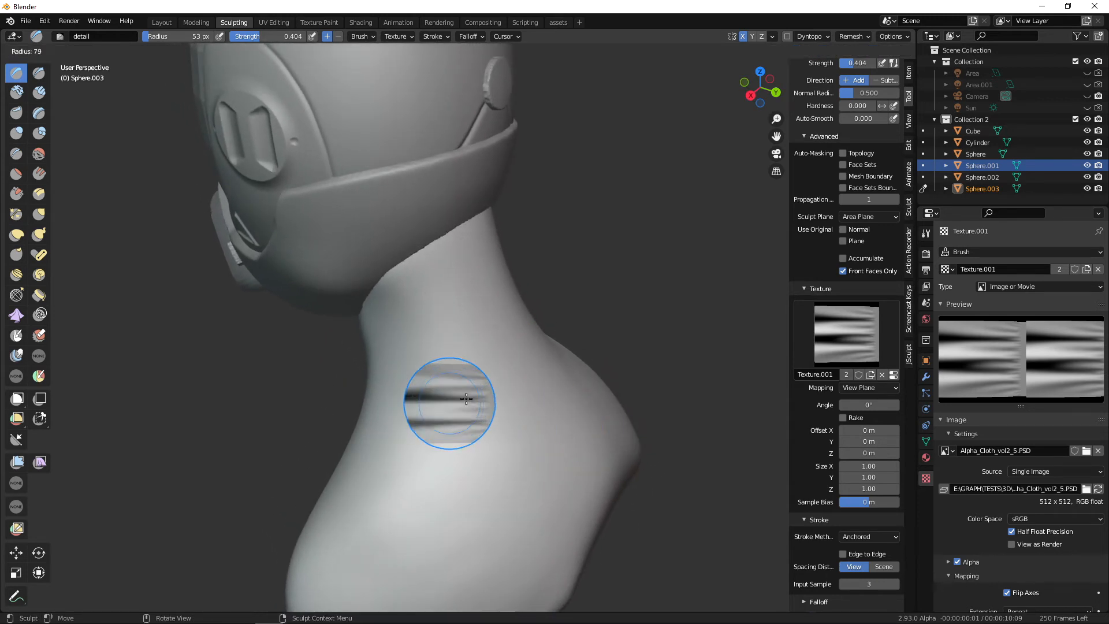
pyautogui.click(479, 397)
pyautogui.moveTo(442, 406)
pyautogui.mouseDown()
pyautogui.moveTo(510, 370)
pyautogui.moveTo(505, 436)
pyautogui.mouseUp()
pyautogui.hotkey('ctrl', 'z')
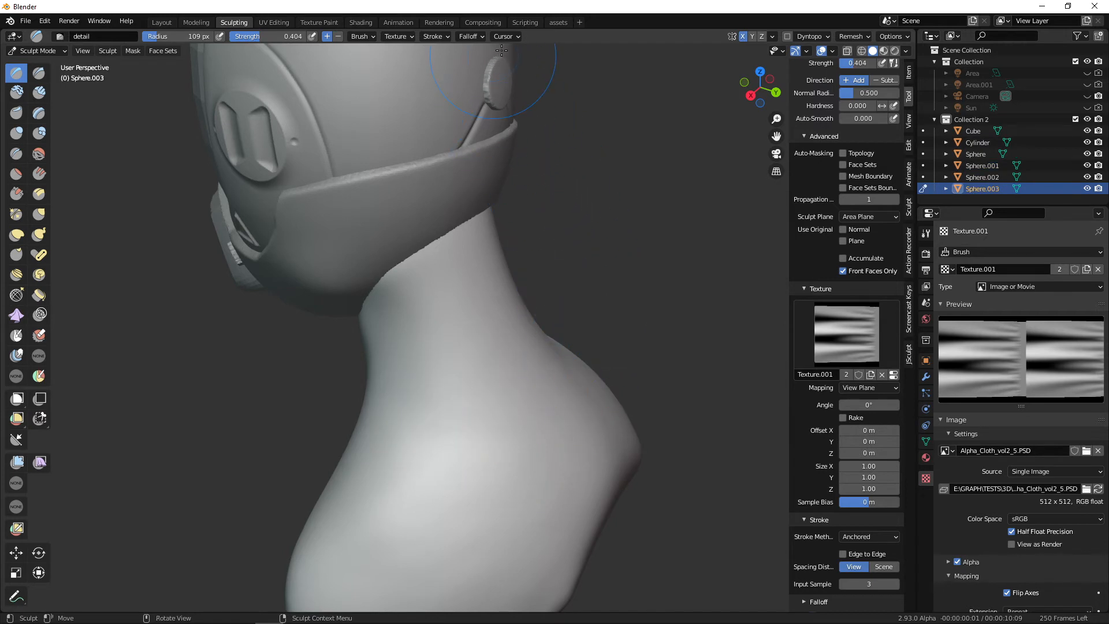
# Set the brush falloff to Smooth, try another fold stamp on the neck and undo it.
pyautogui.click(472, 36)
pyautogui.click(486, 58)
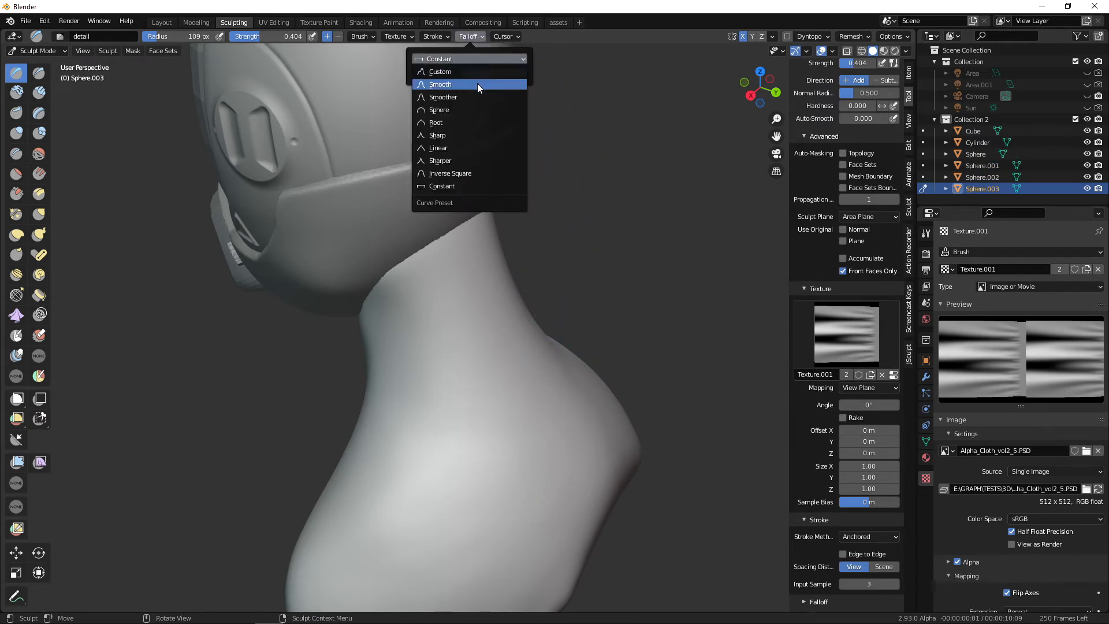
pyautogui.click(477, 84)
pyautogui.moveTo(443, 377)
pyautogui.mouseDown()
pyautogui.moveTo(484, 364)
pyautogui.moveTo(486, 407)
pyautogui.moveTo(471, 446)
pyautogui.moveTo(451, 455)
pyautogui.moveTo(460, 457)
pyautogui.mouseUp()
pyautogui.hotkey('ctrl', 'z')
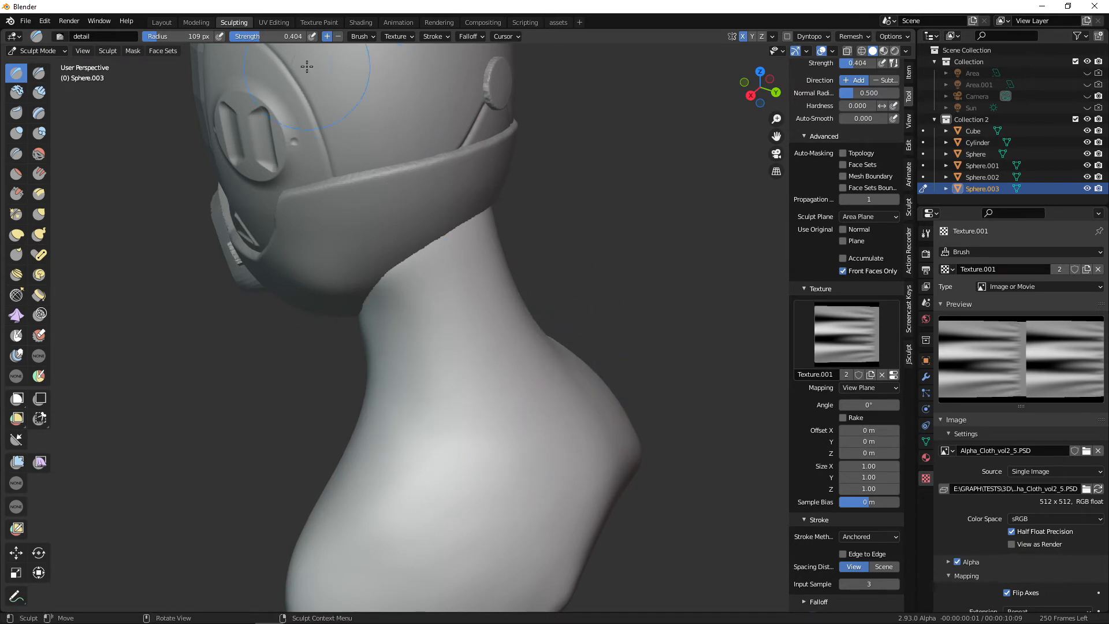
# Set the brush strength to 0.270 and stamp cloth folds along the side of the neck.
pyautogui.moveTo(259, 36); pyautogui.dragTo(245, 40)
pyautogui.moveTo(427, 370)
pyautogui.mouseDown()
pyautogui.moveTo(460, 375)
pyautogui.moveTo(483, 468)
pyautogui.mouseUp()
pyautogui.moveTo(483, 468); pyautogui.dragTo(454, 365, button='middle')
pyautogui.moveTo(454, 365)
pyautogui.mouseDown()
pyautogui.moveTo(503, 359)
pyautogui.moveTo(528, 396)
pyautogui.moveTo(508, 347)
pyautogui.moveTo(487, 330)
pyautogui.moveTo(497, 280)
pyautogui.moveTo(520, 292)
pyautogui.moveTo(441, 278)
pyautogui.moveTo(448, 268)
pyautogui.moveTo(442, 277)
pyautogui.mouseUp()
pyautogui.moveTo(577, 397)
pyautogui.mouseDown(button='middle')
pyautogui.moveTo(674, 402)
pyautogui.moveTo(722, 380)
pyautogui.mouseUp(button='middle')
pyautogui.moveTo(479, 265); pyautogui.dragTo(461, 277)
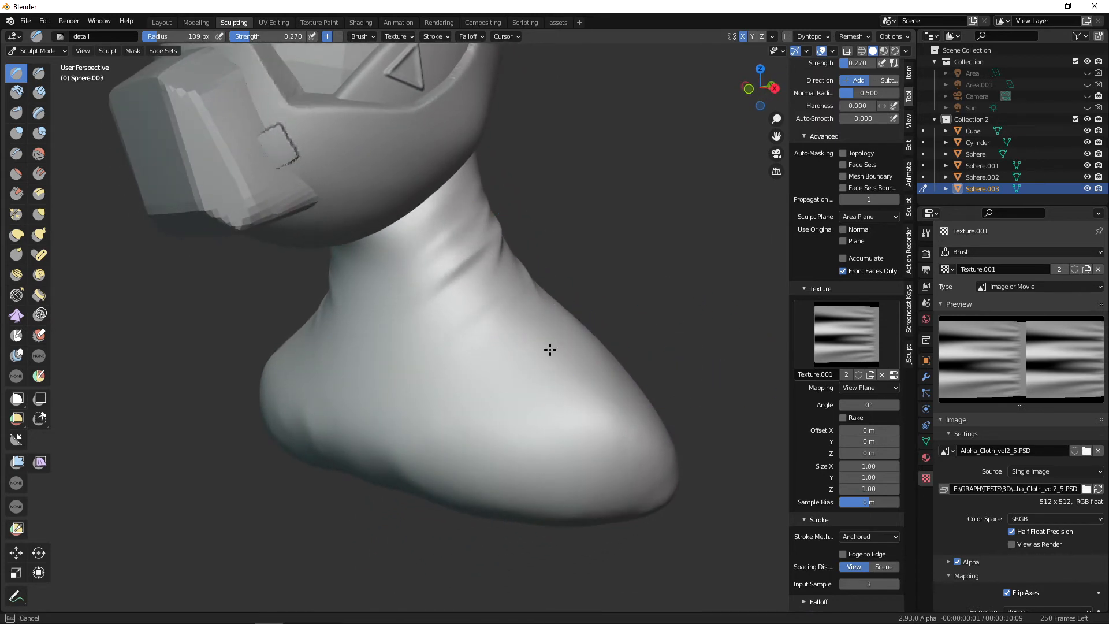
# Continue stamping cloth folds around the neck, from its front side to the nape.
pyautogui.moveTo(550, 350); pyautogui.dragTo(551, 348)
pyautogui.moveTo(552, 348)
pyautogui.mouseDown(button='middle')
pyautogui.moveTo(574, 341)
pyautogui.moveTo(419, 266)
pyautogui.mouseUp(button='middle')
pyautogui.moveTo(430, 261)
pyautogui.mouseDown()
pyautogui.moveTo(520, 342)
pyautogui.moveTo(434, 385)
pyautogui.moveTo(445, 381)
pyautogui.mouseUp()
pyautogui.moveTo(445, 380)
pyautogui.mouseDown(button='middle')
pyautogui.moveTo(418, 423)
pyautogui.moveTo(431, 279)
pyautogui.mouseUp(button='middle')
pyautogui.moveTo(431, 279); pyautogui.dragTo(466, 369)
pyautogui.moveTo(466, 369); pyautogui.dragTo(451, 275, button='middle')
pyautogui.moveTo(451, 276); pyautogui.dragTo(461, 275)
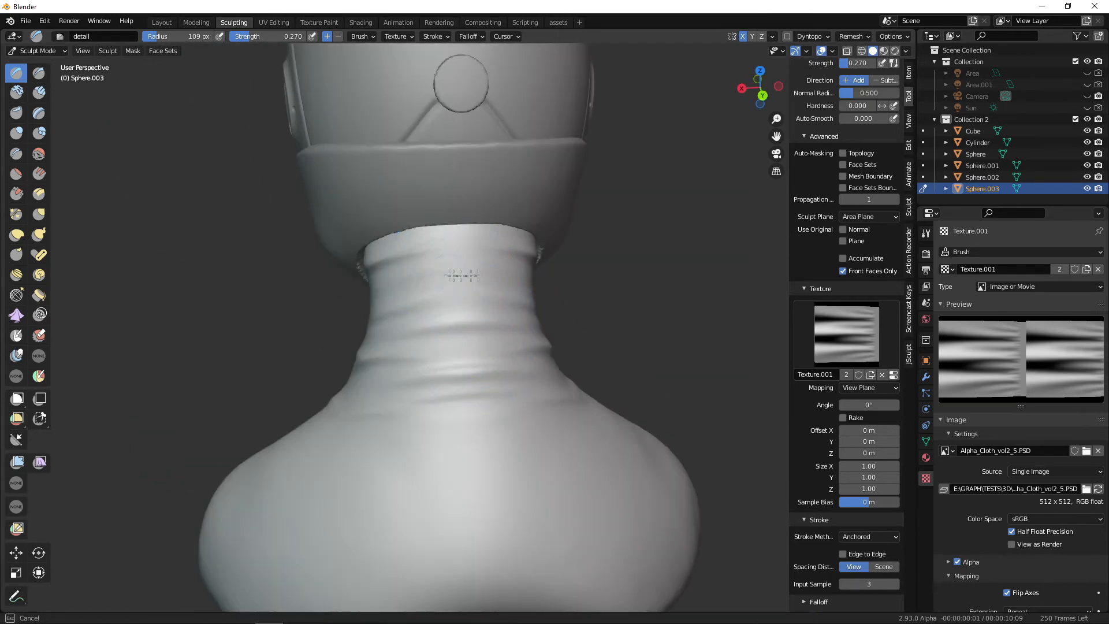
pyautogui.moveTo(452, 358); pyautogui.dragTo(452, 358)
# Stamp diagonal cloth folds over the shoulder down toward the bust's lower edge.
pyautogui.moveTo(452, 359)
pyautogui.mouseDown(button='middle')
pyautogui.moveTo(549, 453)
pyautogui.moveTo(540, 388)
pyautogui.moveTo(518, 496)
pyautogui.moveTo(590, 471)
pyautogui.mouseUp(button='middle')
pyautogui.moveTo(465, 486); pyautogui.dragTo(601, 445, button='middle')
pyautogui.moveTo(553, 367)
pyautogui.mouseDown()
pyautogui.moveTo(483, 366)
pyautogui.moveTo(556, 486)
pyautogui.mouseUp()
pyautogui.moveTo(555, 486); pyautogui.dragTo(527, 381, button='middle')
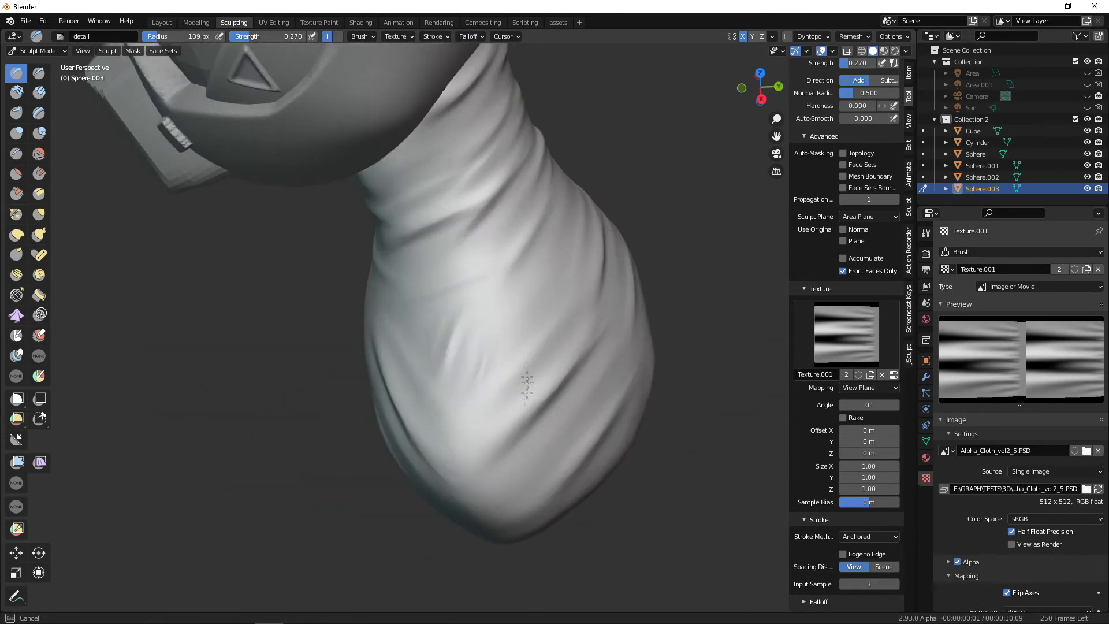
pyautogui.moveTo(462, 438); pyautogui.dragTo(576, 425, button='middle')
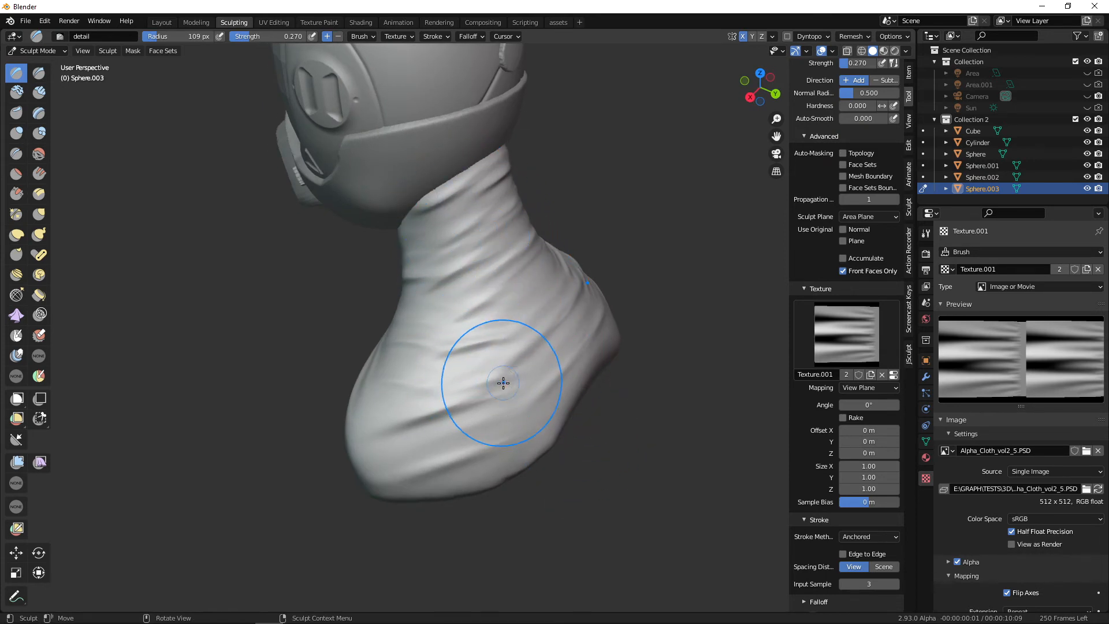
# Switch to the Layer brush and give it a new texture using the image pli.png.
pyautogui.click(42, 113)
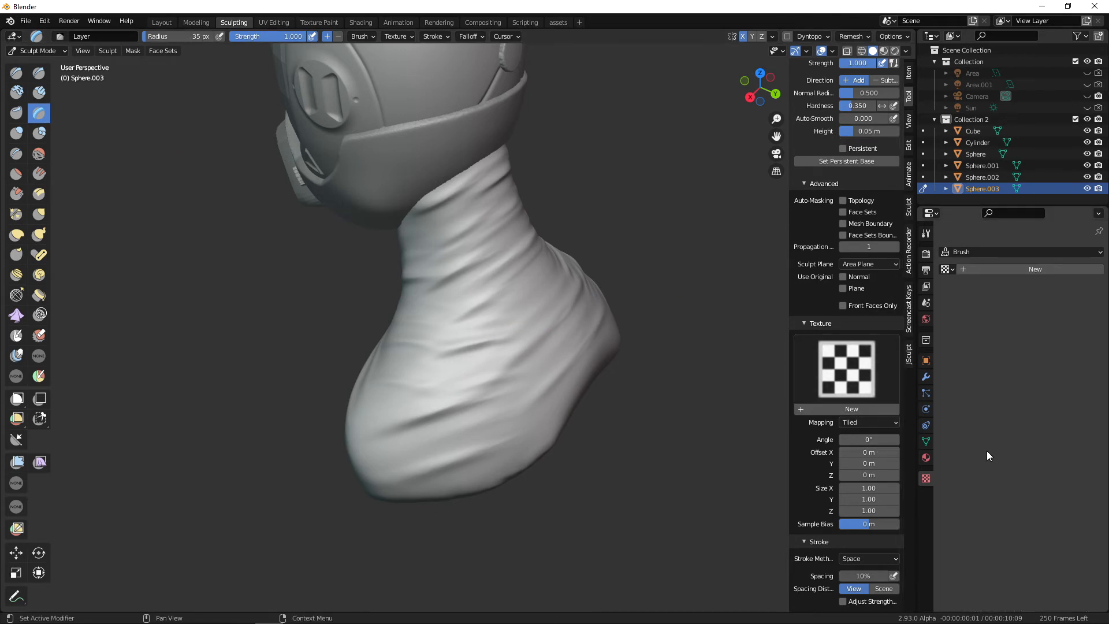
pyautogui.click(847, 409)
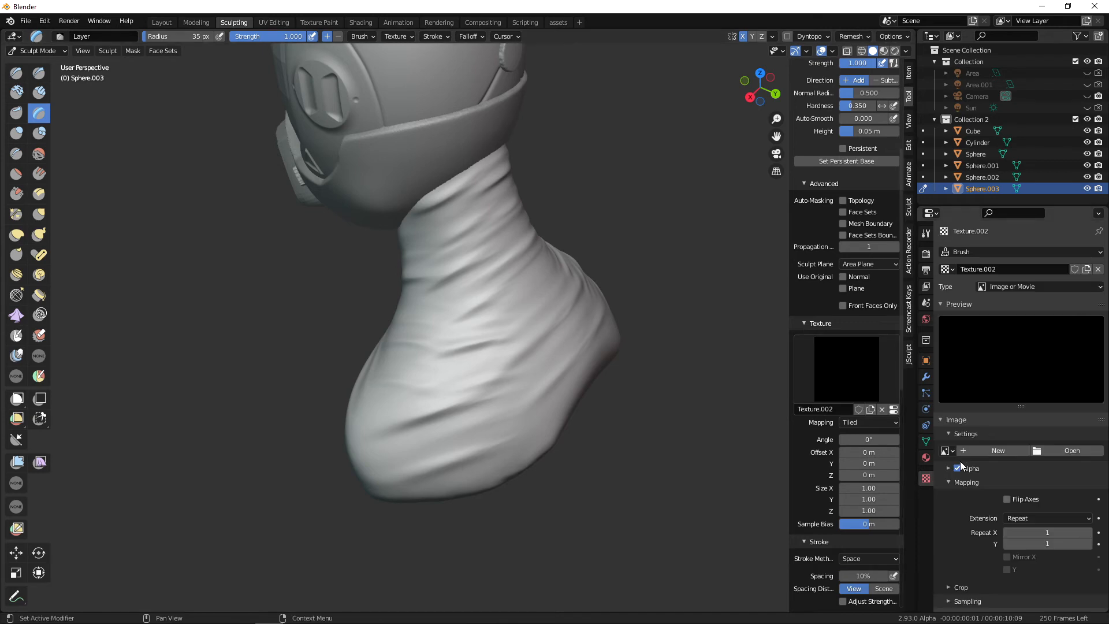
pyautogui.click(1066, 452)
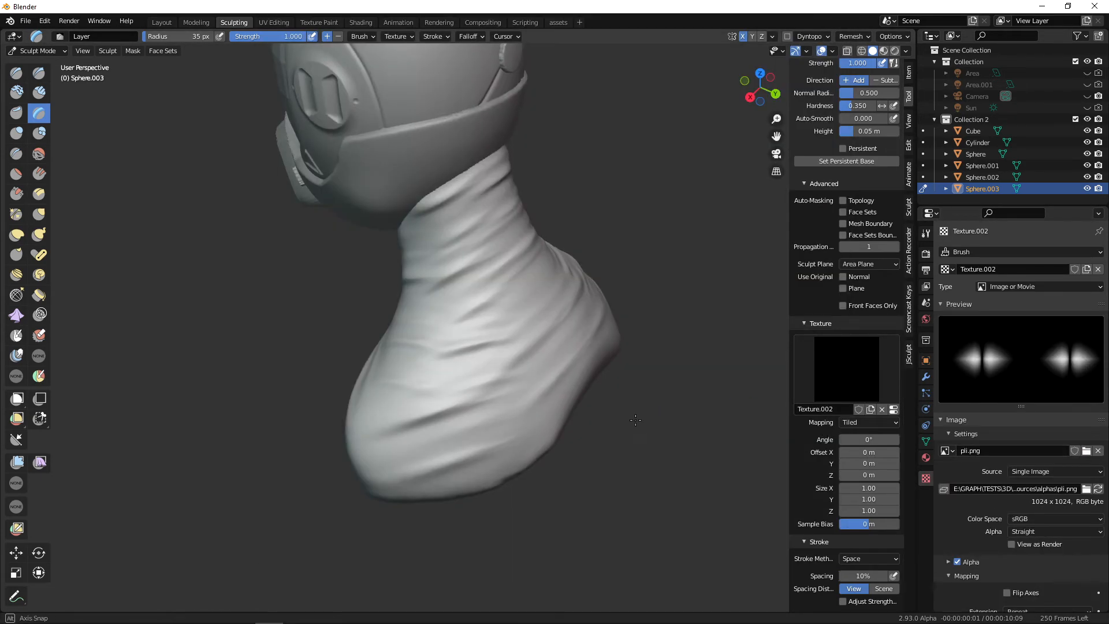
pyautogui.moveTo(572, 347)
pyautogui.mouseDown(button='middle')
pyautogui.moveTo(607, 373)
pyautogui.moveTo(751, 430)
pyautogui.mouseUp(button='middle')
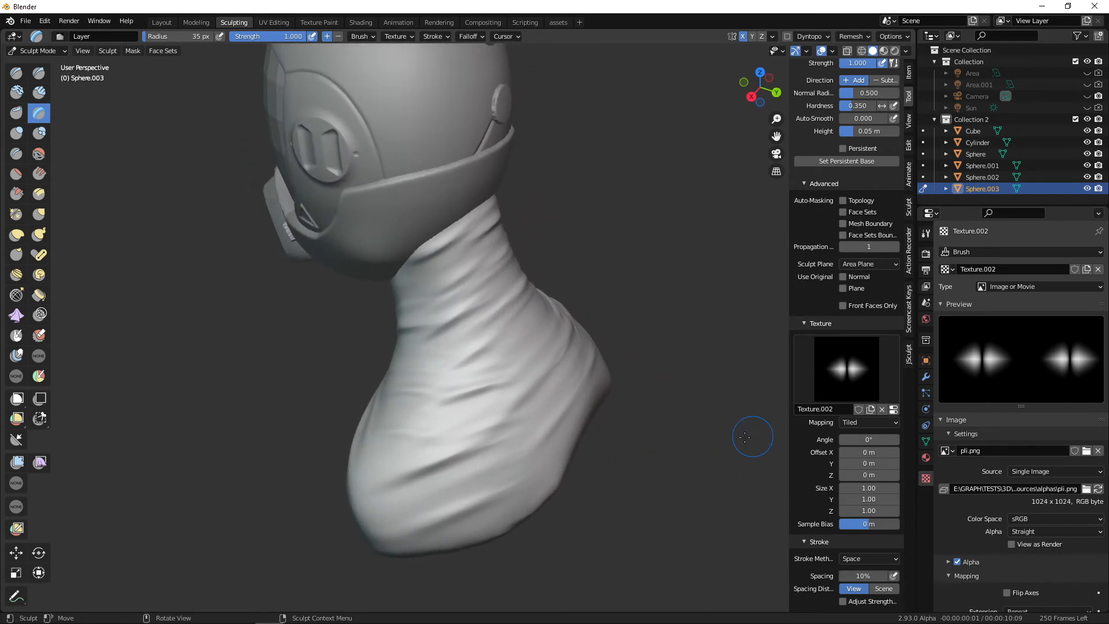
# Set the Layer brush texture mapping to View Plane with Rake enabled, and the stroke spacing to 1%.
pyautogui.scroll(4, 827, 354)
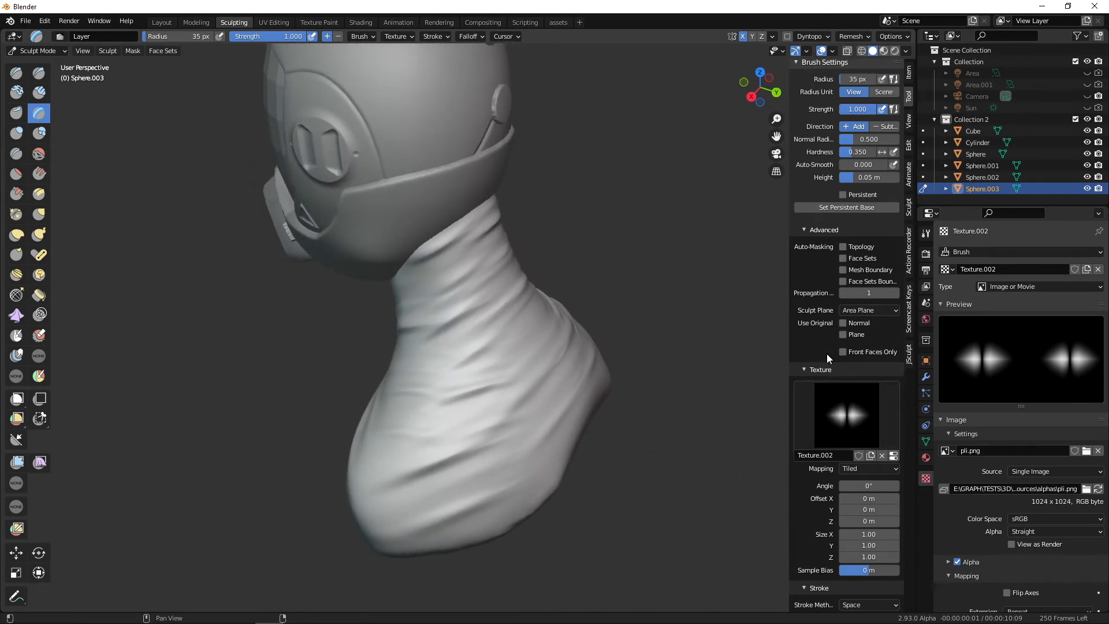
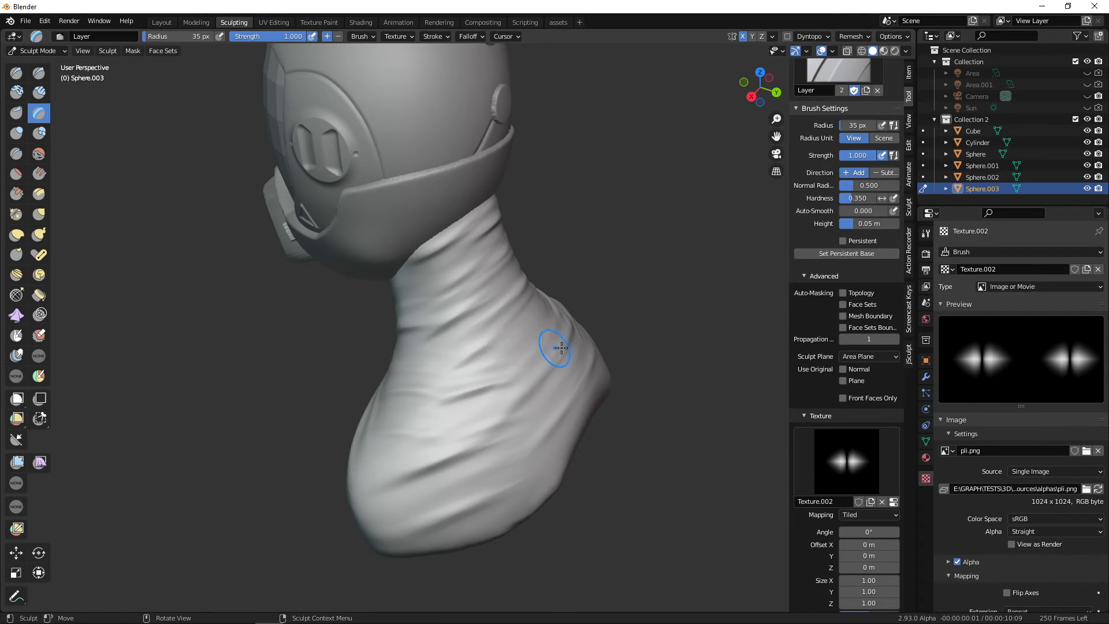
pyautogui.moveTo(603, 330); pyautogui.dragTo(820, 383, button='middle')
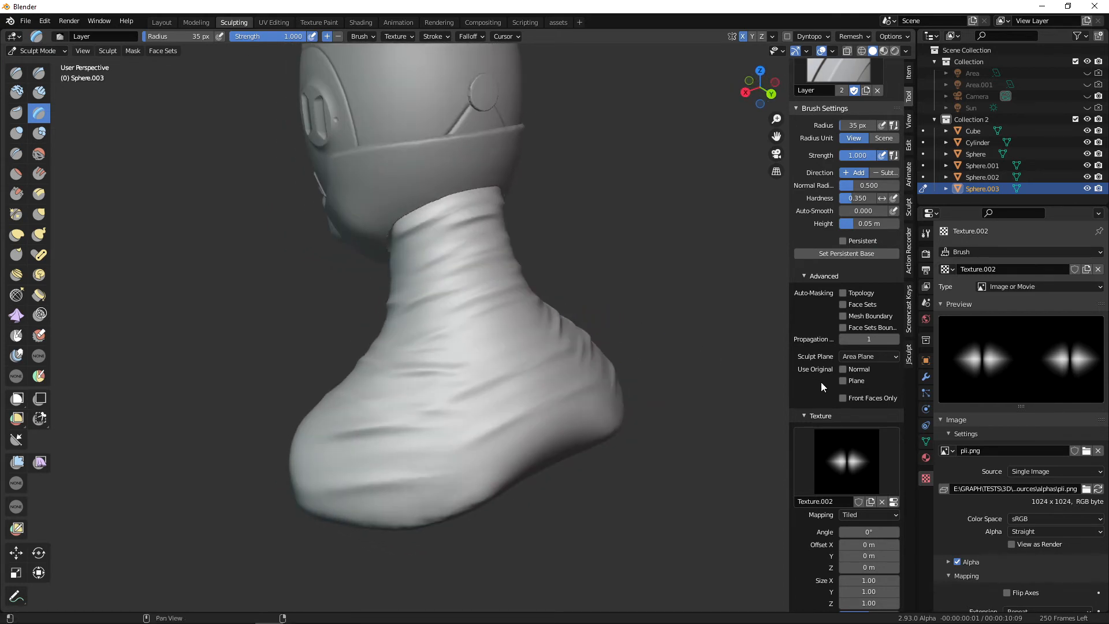
pyautogui.click(889, 514)
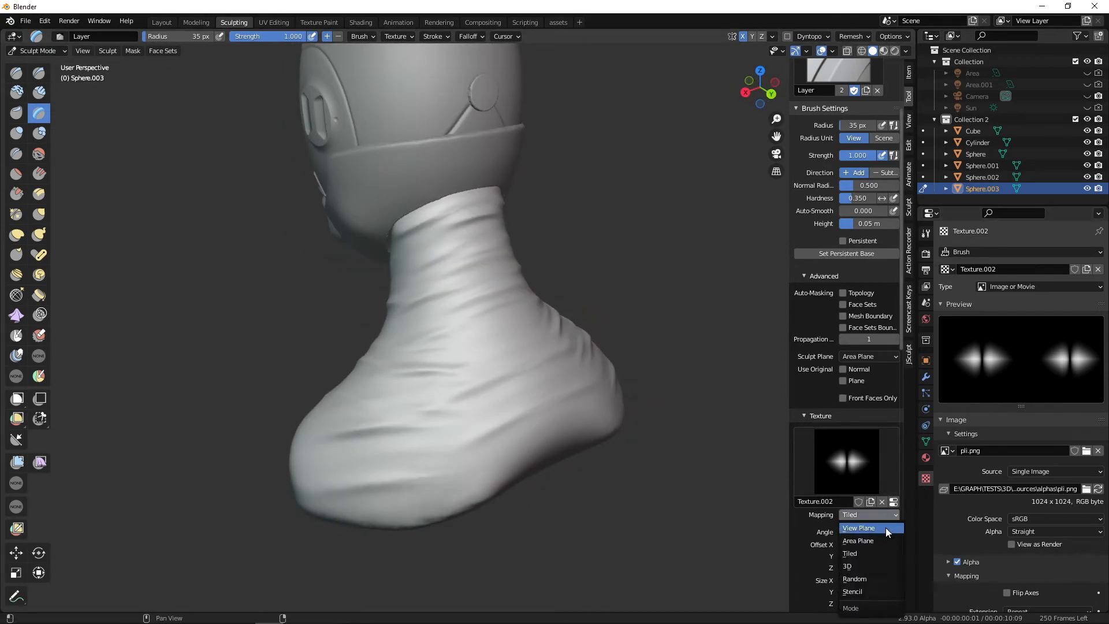
pyautogui.click(873, 528)
pyautogui.scroll(-3, 884, 514)
pyautogui.click(843, 475)
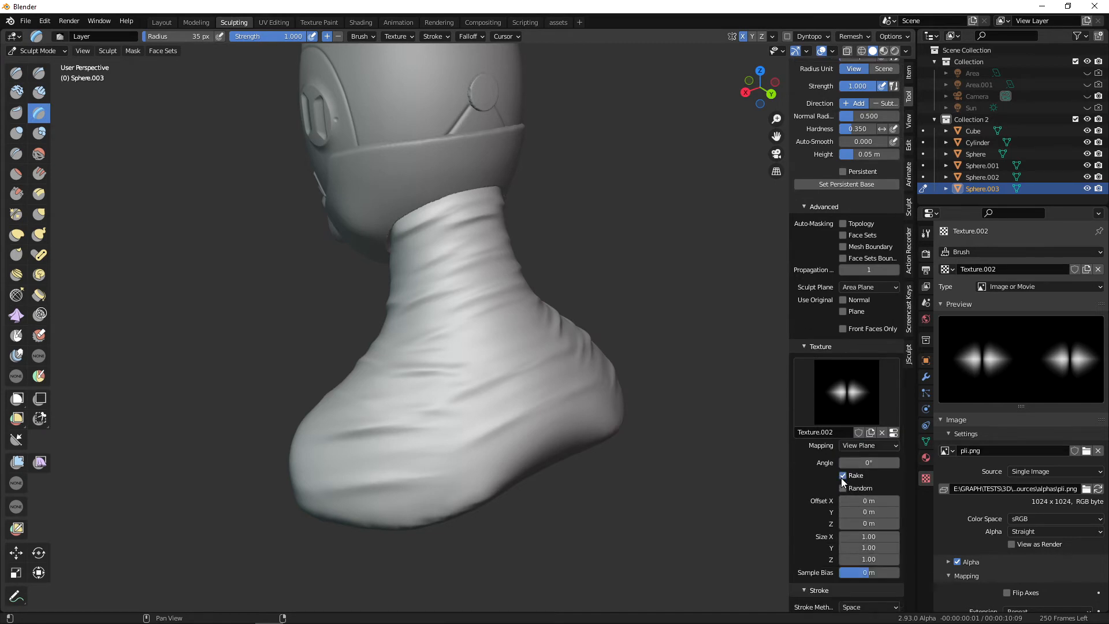
pyautogui.scroll(-2, 839, 497)
pyautogui.scroll(-2, 839, 501)
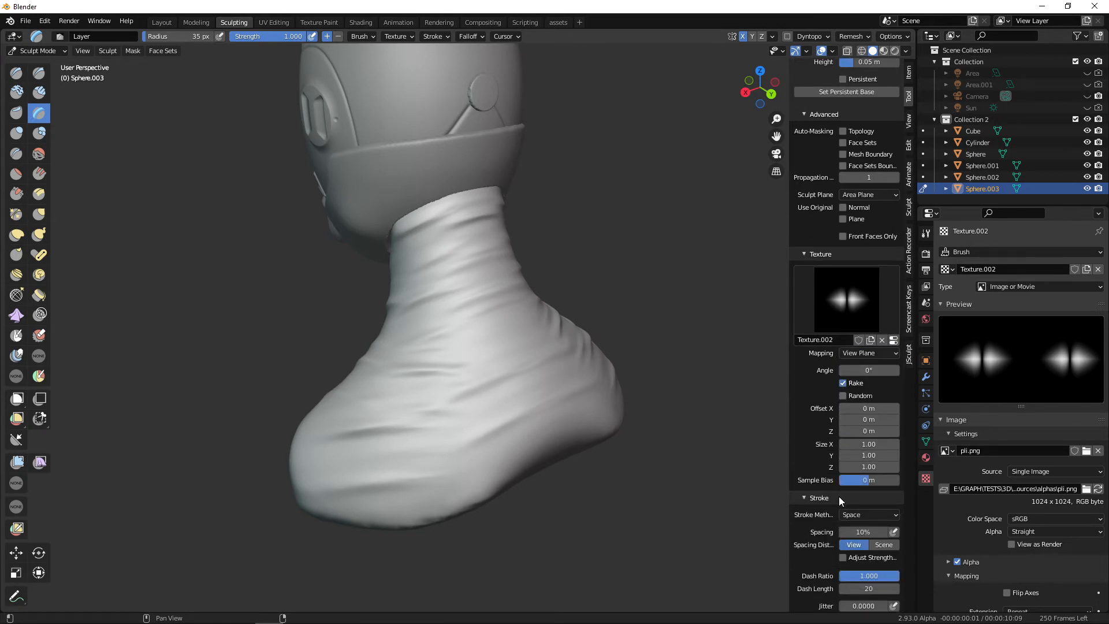
pyautogui.scroll(-5, 838, 494)
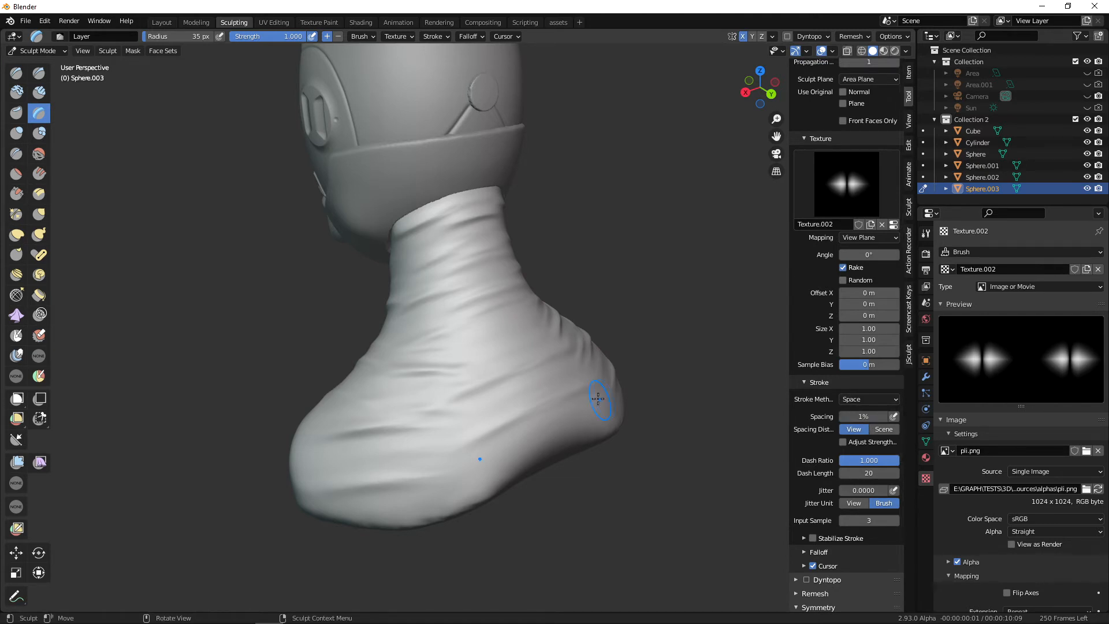
# Set the Layer brush strength to 0.222.
pyautogui.scroll(4, 522, 355)
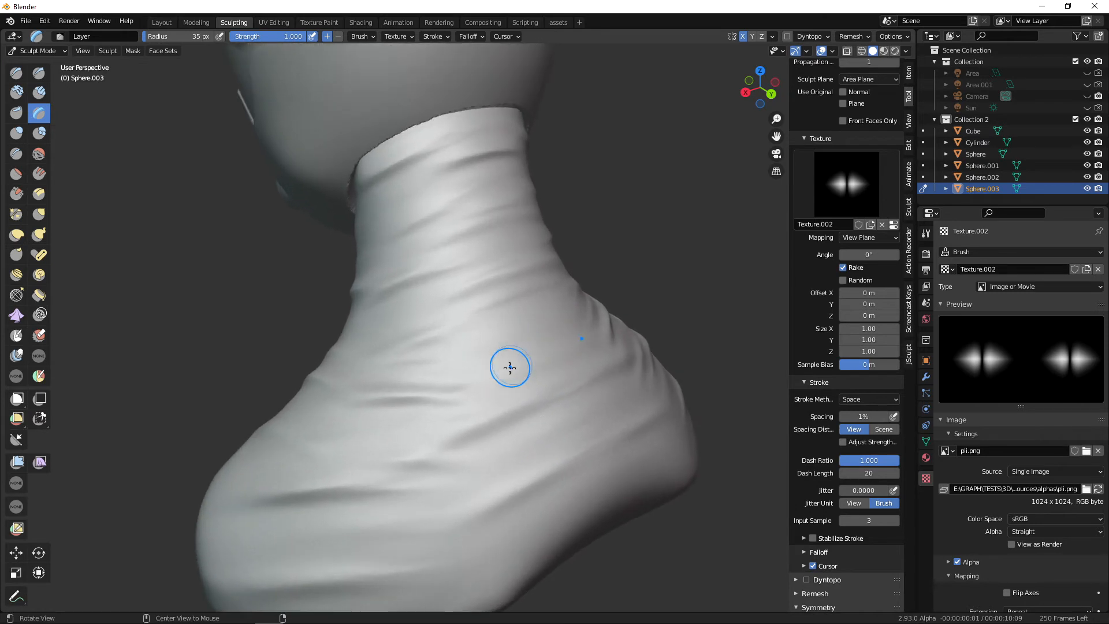
pyautogui.moveTo(302, 34); pyautogui.dragTo(231, 40)
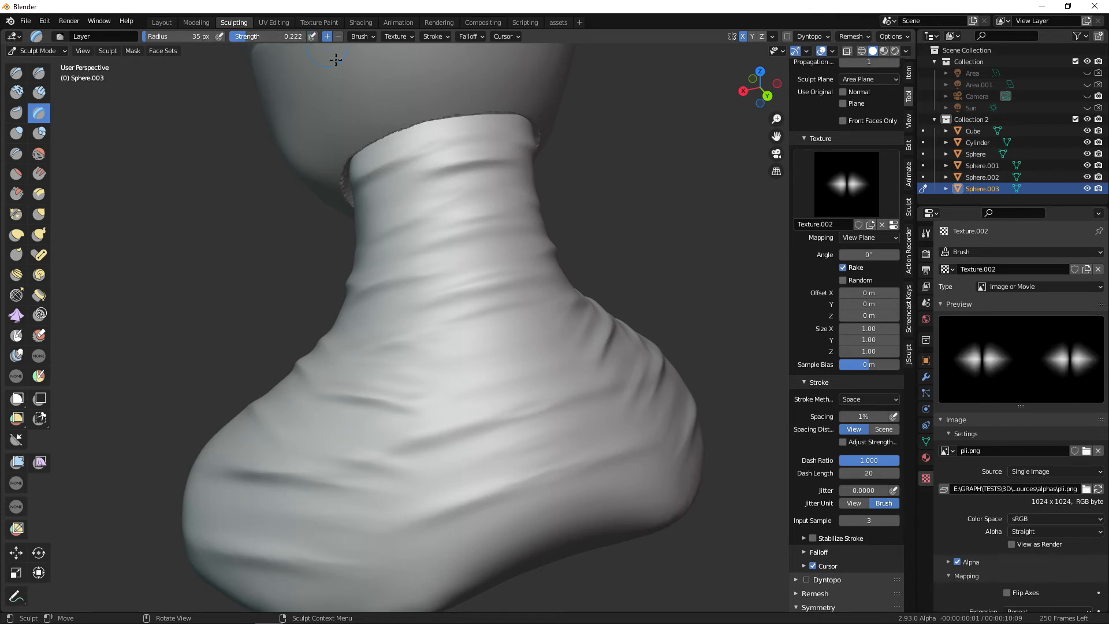
pyautogui.moveTo(493, 263); pyautogui.dragTo(485, 264, button='middle')
pyautogui.keyDown('shift'); pyautogui.moveTo(512, 260); pyautogui.dragTo(520, 305, button='middle'); pyautogui.keyUp('shift')
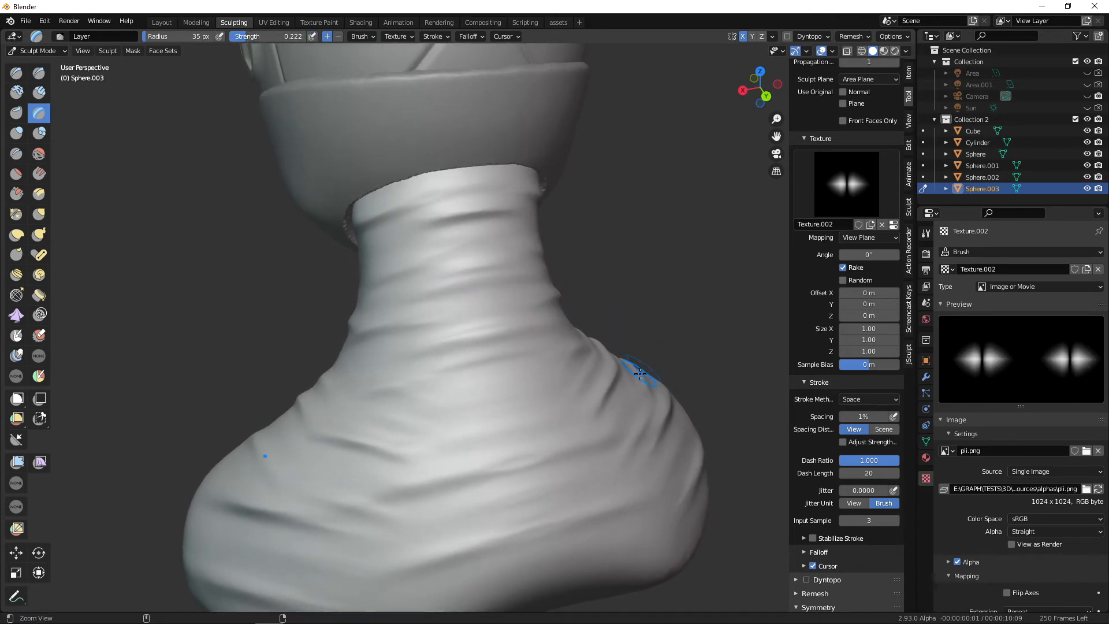
pyautogui.moveTo(640, 373)
pyautogui.mouseDown(button='middle')
pyautogui.moveTo(615, 426)
pyautogui.moveTo(619, 441)
pyautogui.moveTo(649, 391)
pyautogui.mouseUp(button='middle')
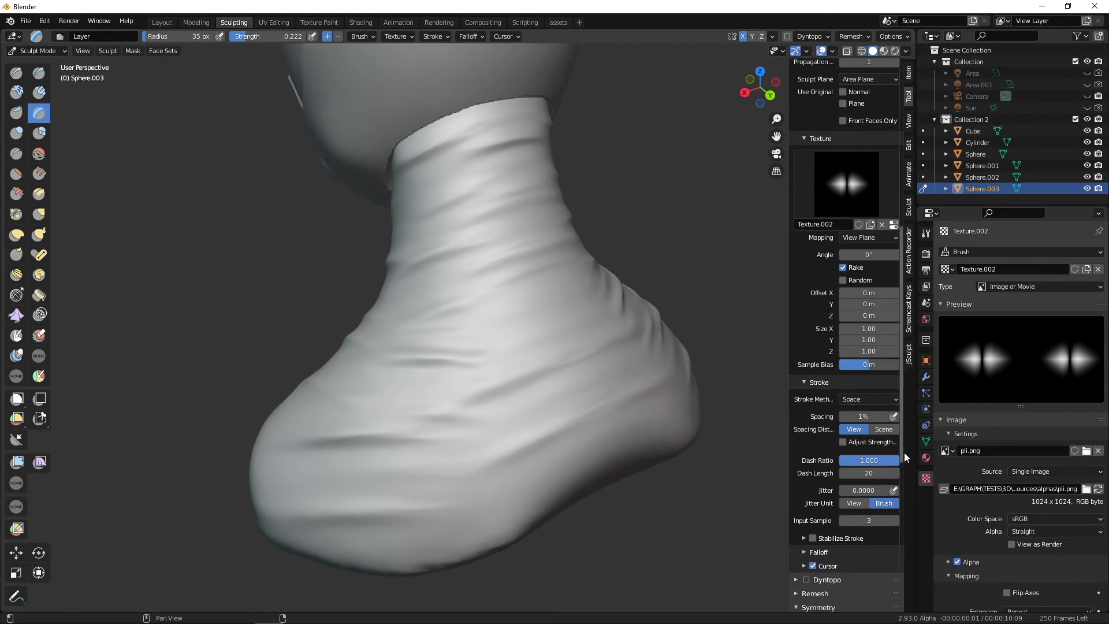
pyautogui.moveTo(904, 453); pyautogui.dragTo(902, 262)
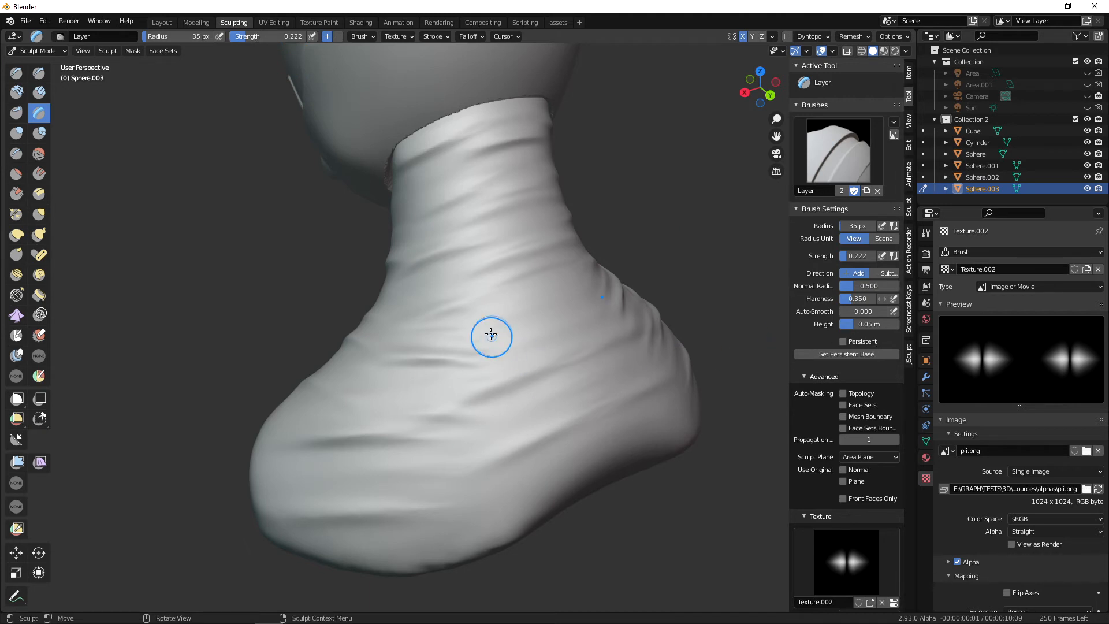
# Try a seam stroke from the base of the neck down over the shoulder.
pyautogui.moveTo(490, 274)
pyautogui.mouseDown()
pyautogui.moveTo(491, 359)
pyautogui.moveTo(426, 494)
pyautogui.mouseUp()
pyautogui.moveTo(496, 474)
pyautogui.mouseDown(button='middle')
pyautogui.moveTo(454, 474)
pyautogui.moveTo(508, 480)
pyautogui.mouseUp(button='middle')
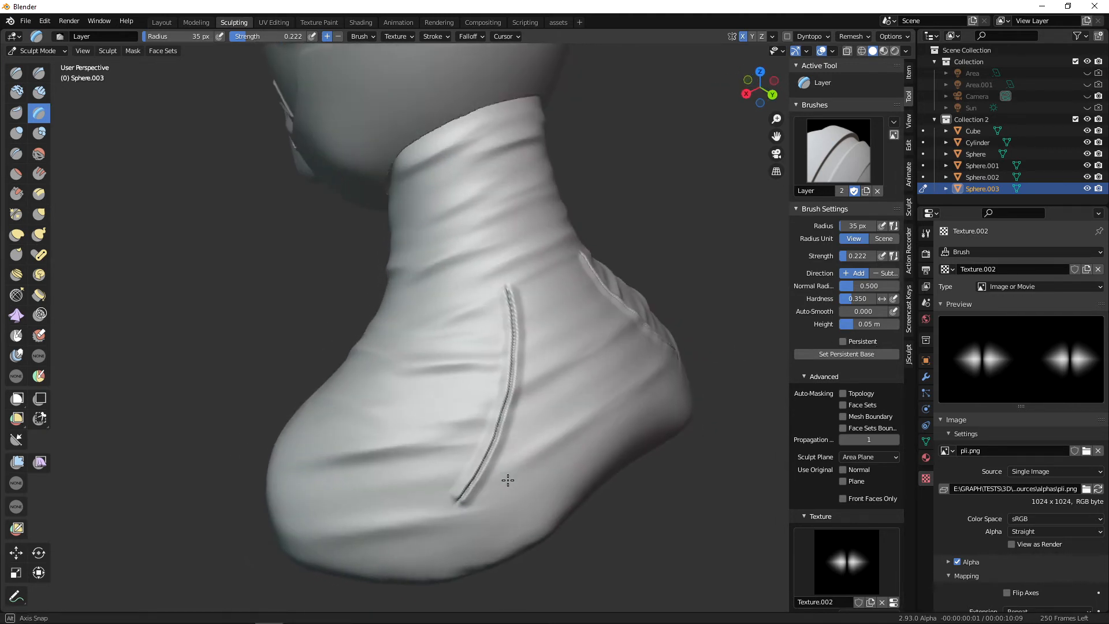
pyautogui.hotkey('ctrl', 'z')
# Set the brush radius to 54 px and draw a long seam down the back side of the neck and over the shoulder.
pyautogui.moveTo(577, 438)
pyautogui.mouseDown(button='middle')
pyautogui.moveTo(607, 445)
pyautogui.moveTo(578, 422)
pyautogui.mouseUp(button='middle')
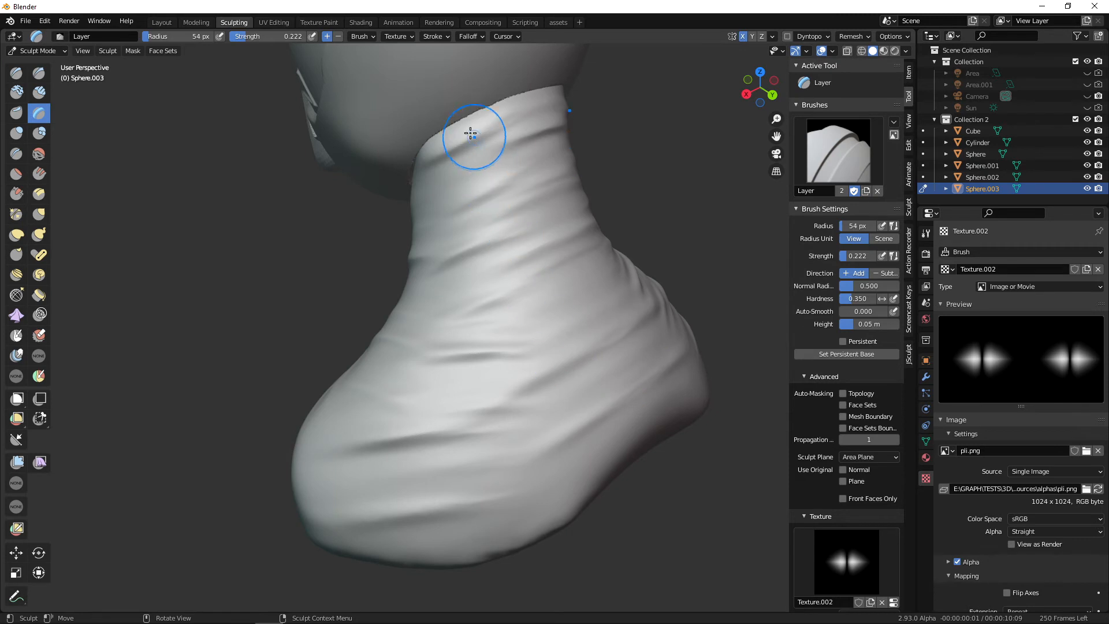
pyautogui.moveTo(465, 117); pyautogui.dragTo(466, 123)
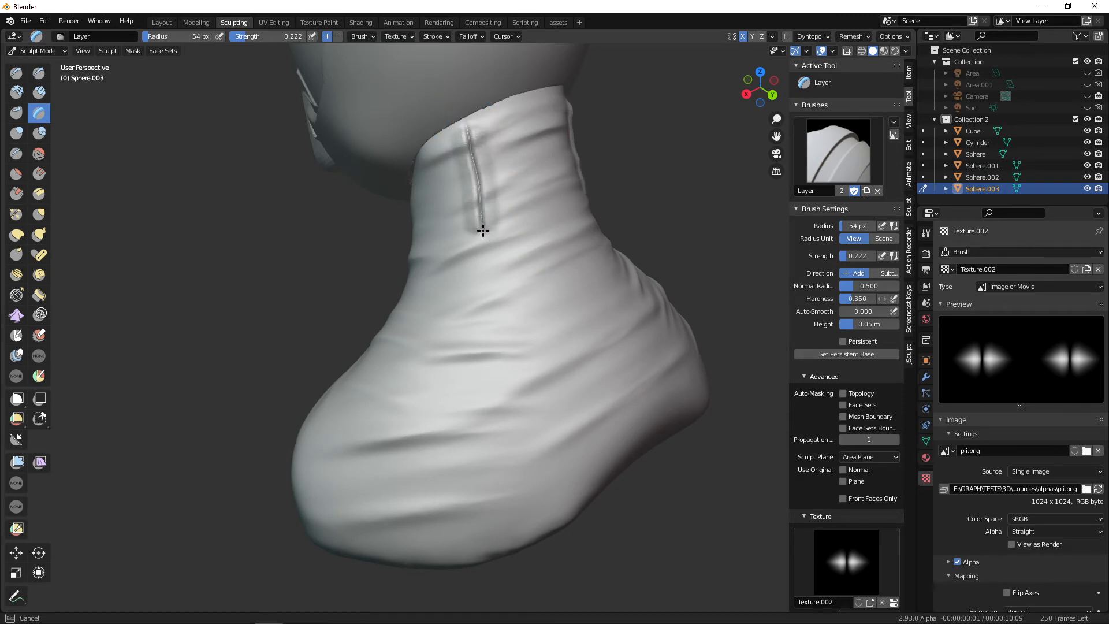
pyautogui.moveTo(484, 275)
pyautogui.mouseDown()
pyautogui.moveTo(415, 490)
pyautogui.moveTo(421, 517)
pyautogui.mouseUp()
# Draw another seam down the front side of the neck from under the jaw to the bust's lower edge.
pyautogui.moveTo(480, 426)
pyautogui.mouseDown(button='middle')
pyautogui.moveTo(441, 421)
pyautogui.moveTo(435, 342)
pyautogui.moveTo(480, 287)
pyautogui.moveTo(485, 254)
pyautogui.moveTo(520, 240)
pyautogui.moveTo(483, 297)
pyautogui.moveTo(528, 374)
pyautogui.moveTo(546, 396)
pyautogui.moveTo(602, 372)
pyautogui.moveTo(508, 401)
pyautogui.moveTo(471, 387)
pyautogui.moveTo(481, 413)
pyautogui.moveTo(642, 368)
pyautogui.moveTo(601, 396)
pyautogui.moveTo(457, 215)
pyautogui.mouseUp(button='middle')
pyautogui.moveTo(448, 199); pyautogui.dragTo(456, 222)
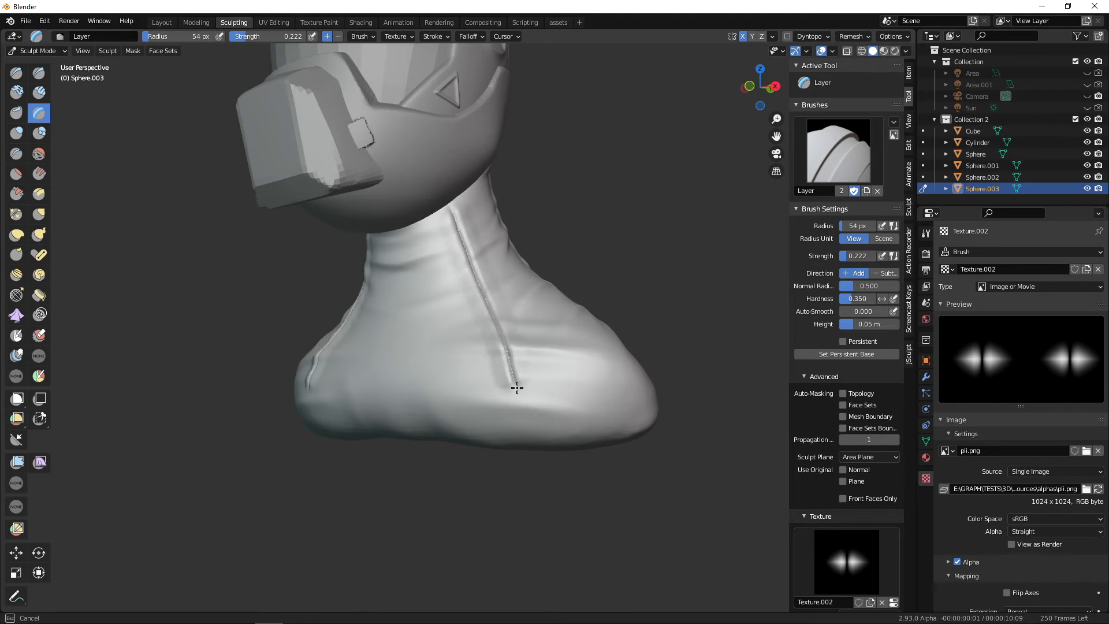
pyautogui.moveTo(523, 427); pyautogui.dragTo(564, 374, button='middle')
pyautogui.moveTo(483, 400)
pyautogui.mouseDown(button='middle')
pyautogui.moveTo(542, 384)
pyautogui.moveTo(498, 413)
pyautogui.moveTo(453, 391)
pyautogui.moveTo(601, 375)
pyautogui.moveTo(525, 389)
pyautogui.mouseUp(button='middle')
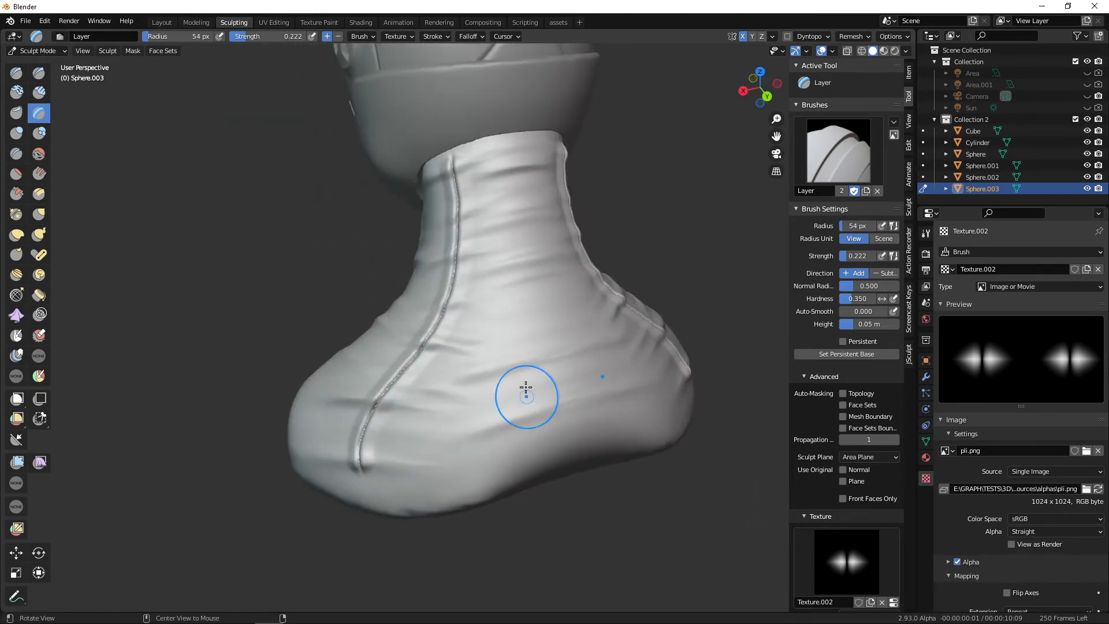
# Extend the back seam upward to the neck's upper edge under the helmet.
pyautogui.moveTo(545, 306)
pyautogui.keyDown('shift'); pyautogui.mouseDown(button='middle')
pyautogui.moveTo(562, 461)
pyautogui.moveTo(570, 381)
pyautogui.moveTo(514, 253)
pyautogui.mouseUp(button='middle'); pyautogui.keyUp('shift')
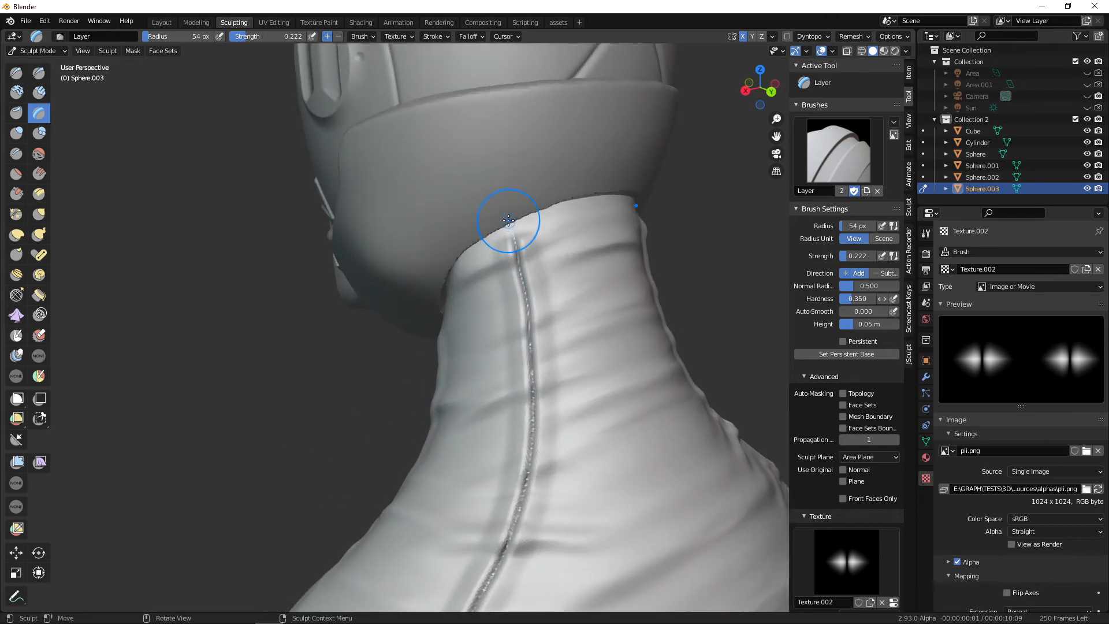
pyautogui.moveTo(515, 242); pyautogui.dragTo(513, 231)
pyautogui.moveTo(567, 307); pyautogui.dragTo(553, 292, button='middle')
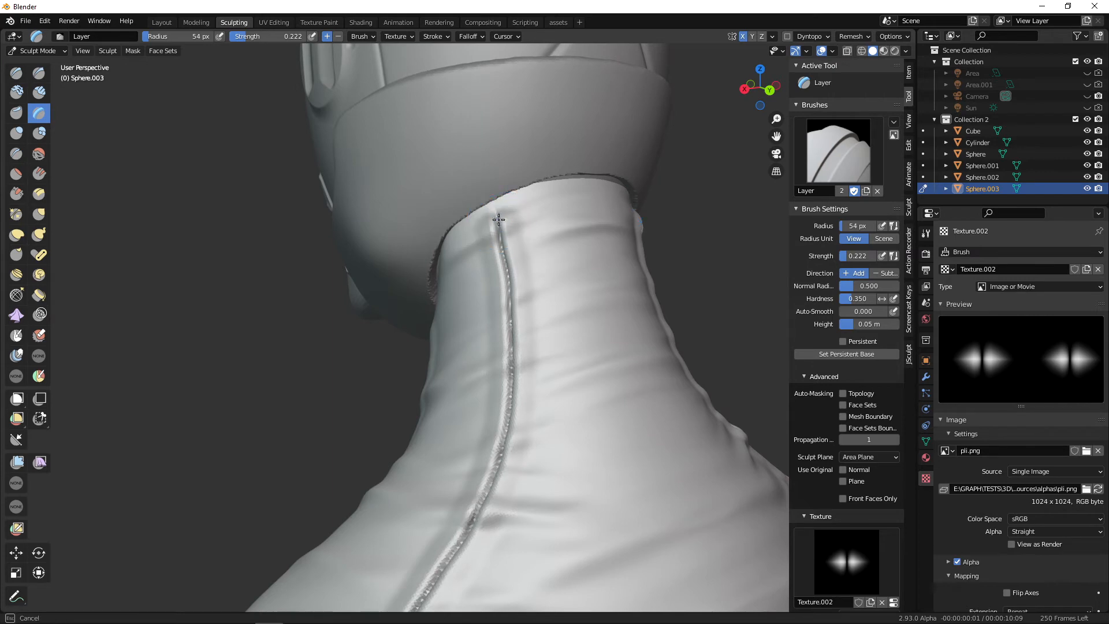
pyautogui.moveTo(490, 178)
pyautogui.mouseDown(button='middle')
pyautogui.moveTo(682, 425)
pyautogui.moveTo(606, 383)
pyautogui.moveTo(520, 385)
pyautogui.mouseUp(button='middle')
pyautogui.keyDown('ctrl'); pyautogui.keyDown('alt'); pyautogui.moveTo(520, 385); pyautogui.dragTo(720, 436); pyautogui.keyUp('alt'); pyautogui.keyUp('ctrl')
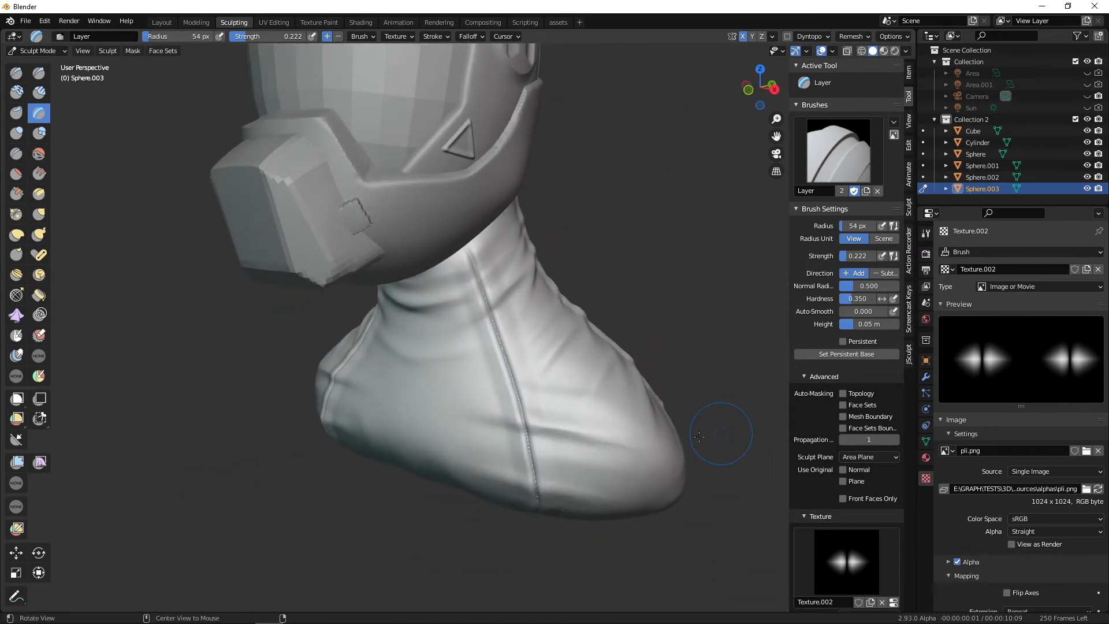
pyautogui.moveTo(639, 485)
pyautogui.keyDown('ctrl'); pyautogui.keyDown('alt'); pyautogui.mouseDown()
pyautogui.moveTo(633, 470)
pyautogui.moveTo(613, 482)
pyautogui.moveTo(647, 485)
pyautogui.moveTo(607, 461)
pyautogui.moveTo(621, 474)
pyautogui.mouseUp(); pyautogui.keyUp('alt'); pyautogui.keyUp('ctrl')
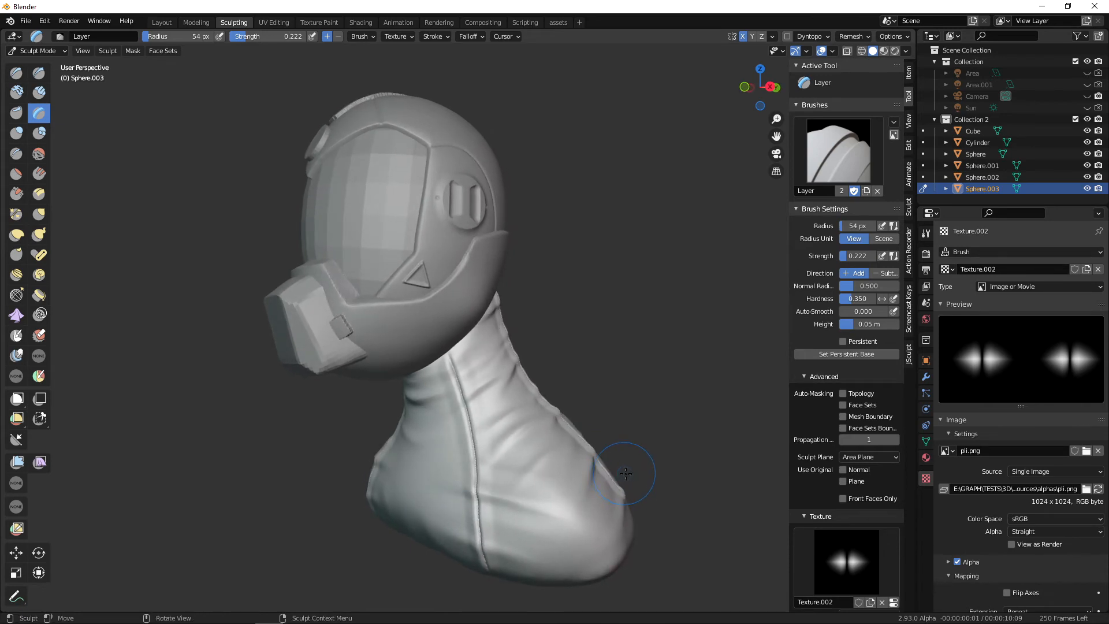
pyautogui.moveTo(637, 482)
pyautogui.mouseDown(button='middle')
pyautogui.moveTo(601, 379)
pyautogui.moveTo(408, 335)
pyautogui.moveTo(602, 361)
pyautogui.moveTo(526, 388)
pyautogui.moveTo(564, 277)
pyautogui.moveTo(567, 307)
pyautogui.moveTo(587, 321)
pyautogui.moveTo(547, 335)
pyautogui.mouseUp(button='middle')
# Switch to sculpting the helmet's jaw guard, isolate it from below and scrape its underside flat around the neck opening.
pyautogui.press('d')
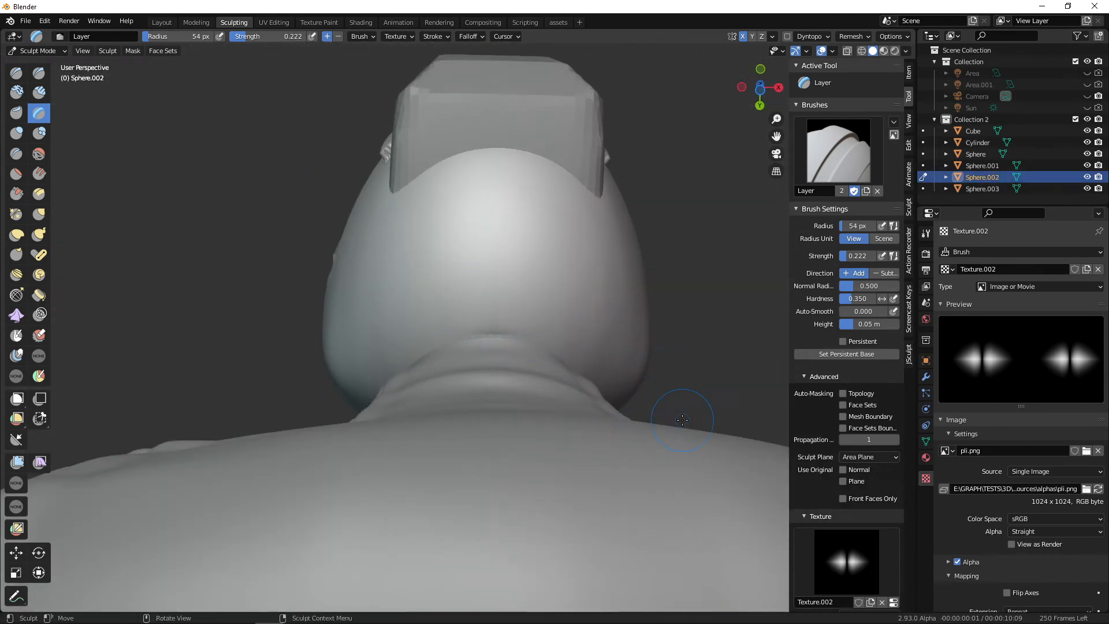
pyautogui.press('KP_Divide')
pyautogui.press('ctrl+KP_7')
pyautogui.click(17, 194)
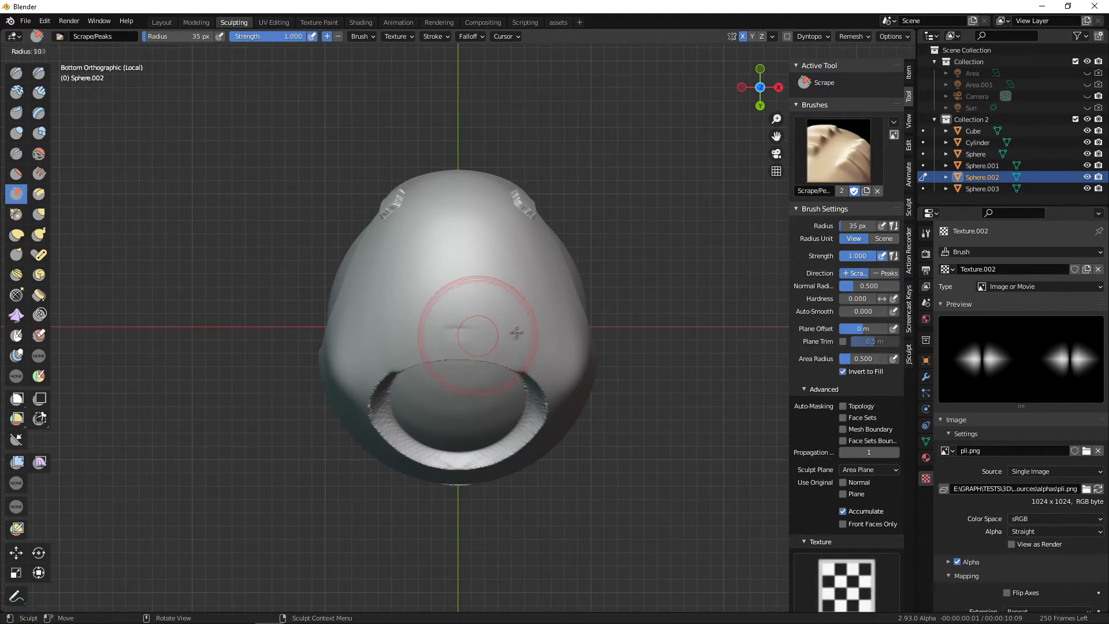
pyautogui.moveTo(534, 373)
pyautogui.mouseDown(button='middle')
pyautogui.moveTo(453, 300)
pyautogui.moveTo(487, 273)
pyautogui.moveTo(542, 279)
pyautogui.mouseUp(button='middle')
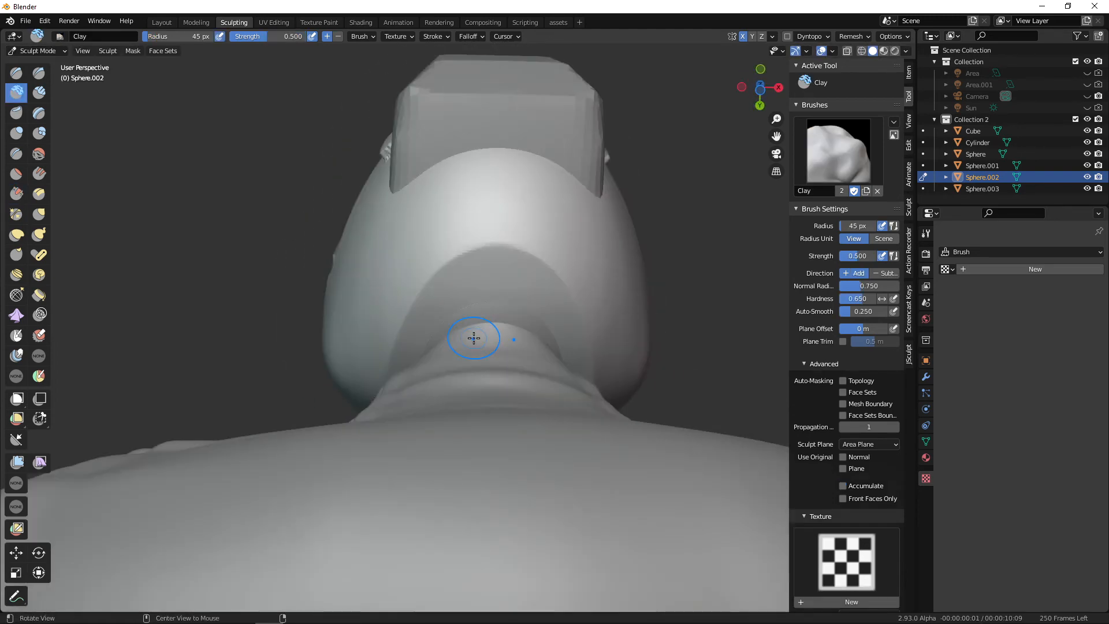
# Sculpt curved recesses into the cheek of the jaw guard with the Clay brush at a 34 px radius.
pyautogui.moveTo(474, 338)
pyautogui.keyDown('alt'); pyautogui.mouseDown()
pyautogui.moveTo(468, 361)
pyautogui.moveTo(497, 342)
pyautogui.mouseUp(); pyautogui.keyUp('alt')
pyautogui.press('f')
pyautogui.click(516, 333)
pyautogui.moveTo(506, 282); pyautogui.dragTo(463, 348)
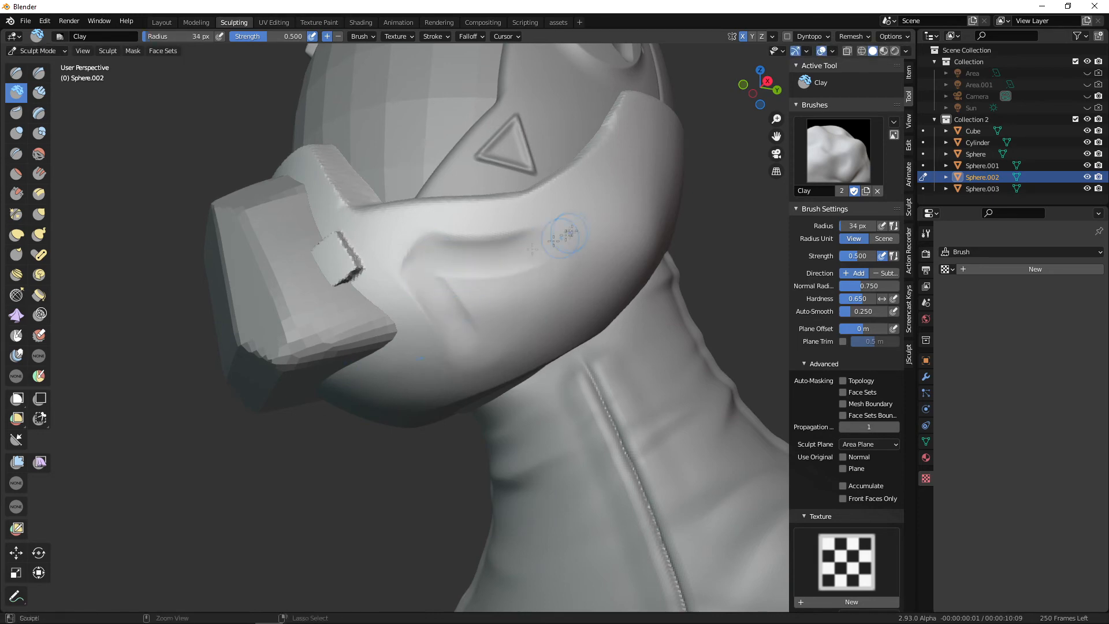
pyautogui.click(497, 347)
pyautogui.moveTo(497, 347)
pyautogui.mouseDown(button='middle')
pyautogui.moveTo(585, 379)
pyautogui.moveTo(568, 386)
pyautogui.mouseUp(button='middle')
# Flatten a round area on the rear side of the jaw guard with the Scrape brush at a 100 px radius.
pyautogui.click(16, 194)
pyautogui.moveTo(484, 288); pyautogui.dragTo(485, 277)
pyautogui.moveTo(486, 278); pyautogui.dragTo(481, 292, button='middle')
pyautogui.press('f')
pyautogui.click(493, 292)
pyautogui.moveTo(481, 295); pyautogui.dragTo(467, 283)
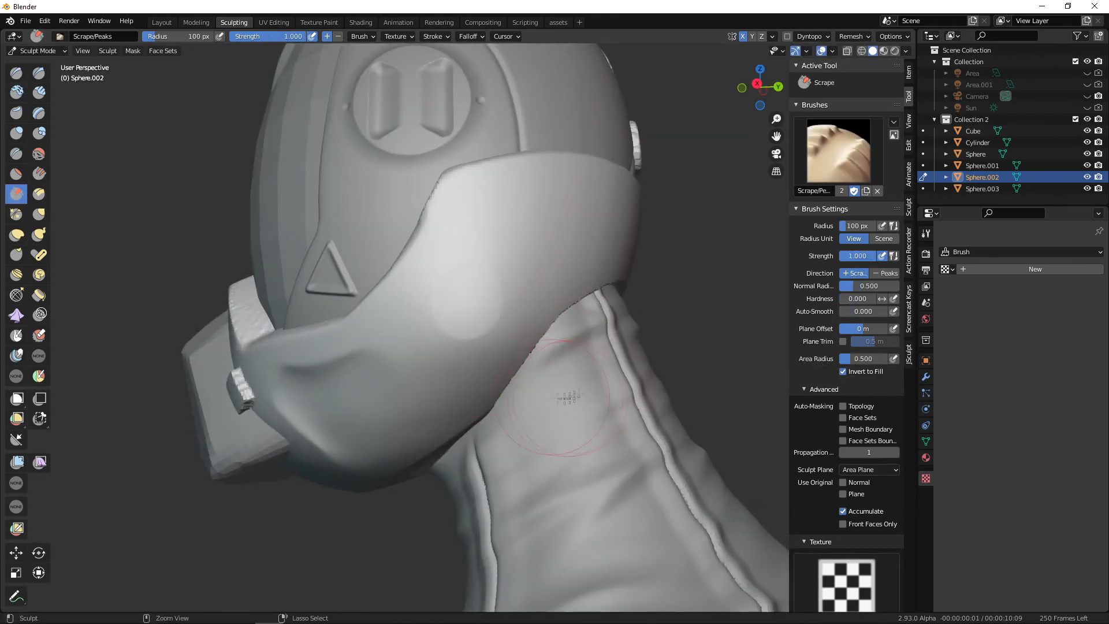
pyautogui.moveTo(777, 456); pyautogui.dragTo(630, 428, button='middle')
# Set the remesh voxel size for the jaw guard and smooth its front rim above the breathing mask.
pyautogui.click(854, 36)
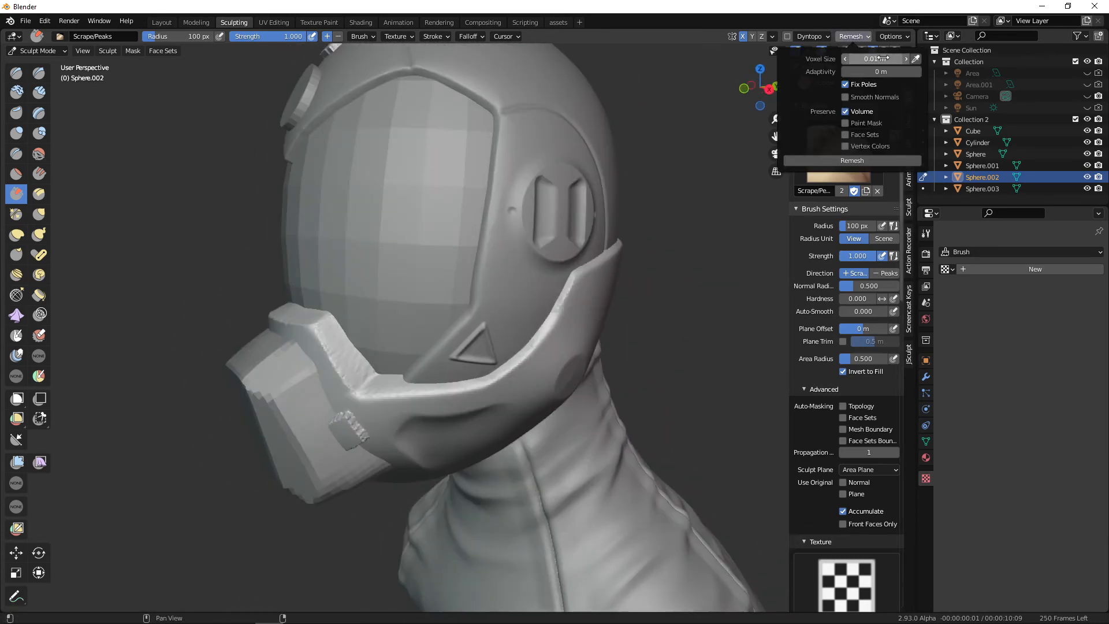
pyautogui.press('Return')
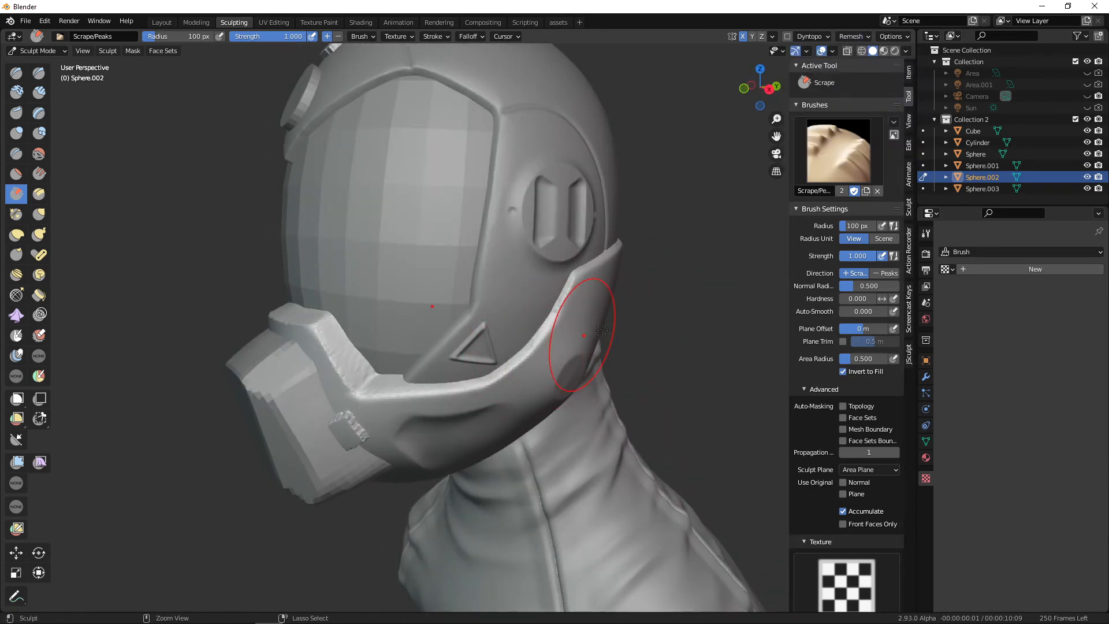
pyautogui.moveTo(688, 332)
pyautogui.mouseDown(button='middle')
pyautogui.moveTo(746, 341)
pyautogui.moveTo(635, 358)
pyautogui.mouseUp(button='middle')
pyautogui.scroll(3, 636, 359)
pyautogui.hotkey('shift', 's')
pyautogui.moveTo(495, 473)
pyautogui.keyDown('shift'); pyautogui.mouseDown(button='middle')
pyautogui.moveTo(495, 392)
pyautogui.moveTo(529, 426)
pyautogui.mouseUp(button='middle'); pyautogui.keyUp('shift')
pyautogui.moveTo(529, 426); pyautogui.dragTo(486, 437)
pyautogui.moveTo(485, 437); pyautogui.dragTo(579, 415, button='middle')
# Reshape the jaw guard's front rim above the breathing mask with the Elastic Deform brush, adjusting the brush radius between strokes.
pyautogui.press('g')
pyautogui.press('f')
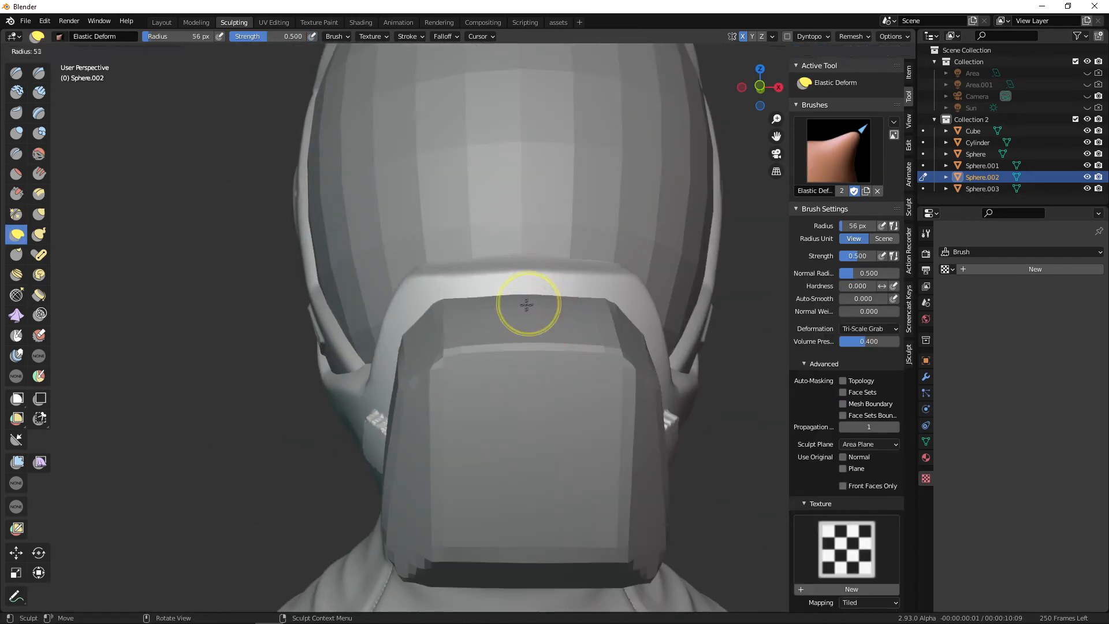
pyautogui.click(525, 304)
pyautogui.moveTo(525, 289)
pyautogui.mouseDown()
pyautogui.moveTo(524, 266)
pyautogui.moveTo(555, 267)
pyautogui.mouseUp()
pyautogui.press('f')
pyautogui.click(526, 257)
pyautogui.moveTo(555, 267)
pyautogui.mouseDown(button='middle')
pyautogui.moveTo(494, 249)
pyautogui.moveTo(555, 256)
pyautogui.moveTo(541, 290)
pyautogui.moveTo(606, 427)
pyautogui.moveTo(564, 347)
pyautogui.moveTo(527, 388)
pyautogui.moveTo(517, 426)
pyautogui.moveTo(557, 303)
pyautogui.mouseUp(button='middle')
pyautogui.press('f')
pyautogui.click(492, 249)
pyautogui.press('f')
pyautogui.click(502, 389)
pyautogui.moveTo(558, 304); pyautogui.dragTo(563, 298)
pyautogui.moveTo(563, 298); pyautogui.dragTo(671, 417, button='middle')
# Sharpen the jaw guard's rim around the breathing mask with the Pinch brush at a 49 px radius.
pyautogui.click(16, 215)
pyautogui.moveTo(687, 324); pyautogui.dragTo(648, 364, button='middle')
pyautogui.press('f')
pyautogui.click(595, 364)
pyautogui.moveTo(445, 398); pyautogui.dragTo(471, 387, button='middle')
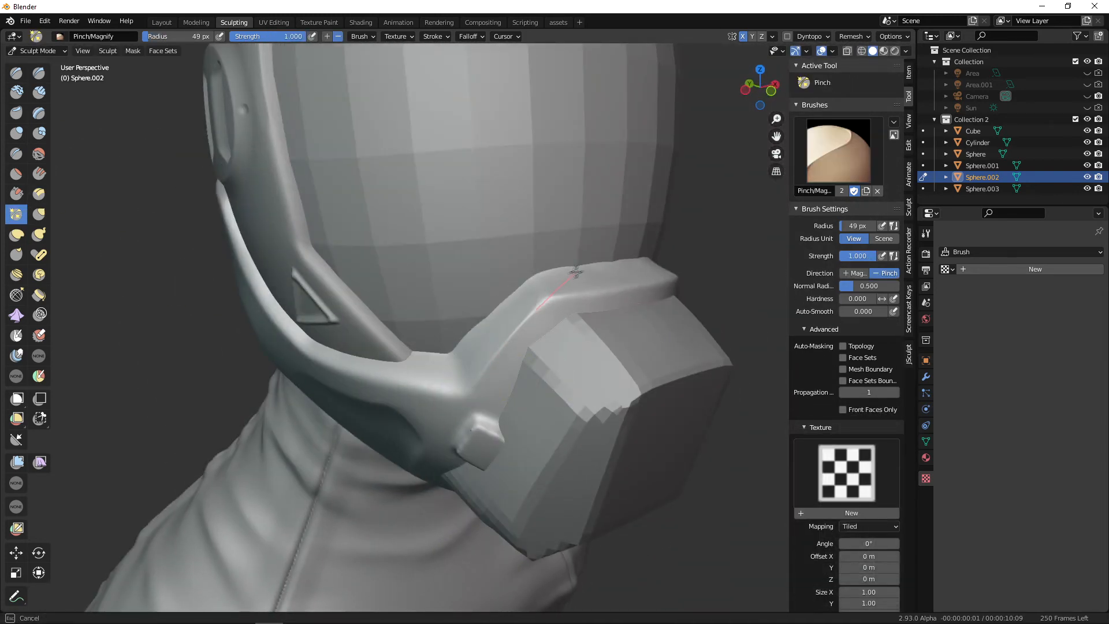
pyautogui.moveTo(660, 383); pyautogui.dragTo(403, 319, button='middle')
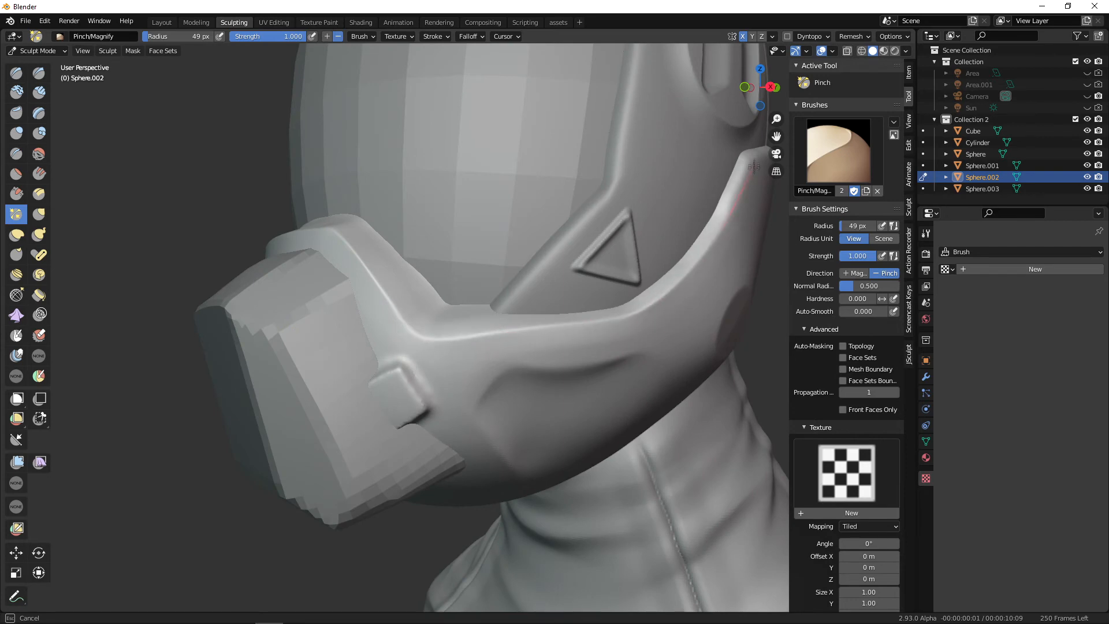
# Continue pinching the jaw guard's upper edge from the cheek around to the back of the helmet.
pyautogui.moveTo(754, 166); pyautogui.dragTo(450, 359, button='middle')
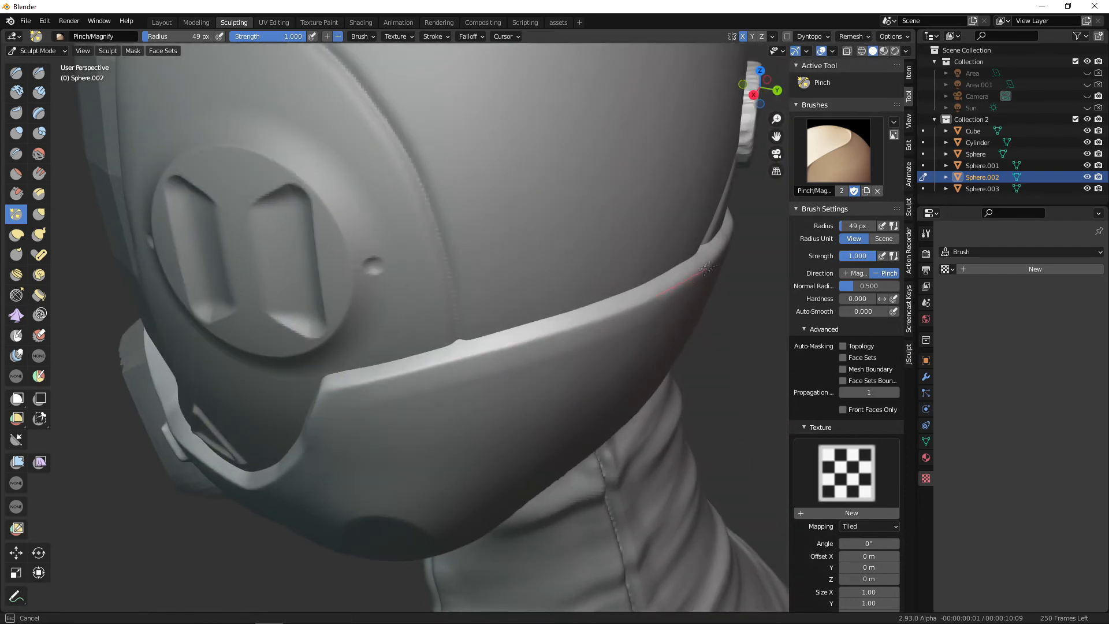
pyautogui.moveTo(706, 268)
pyautogui.mouseDown(button='middle')
pyautogui.moveTo(407, 287)
pyautogui.moveTo(277, 243)
pyautogui.mouseUp(button='middle')
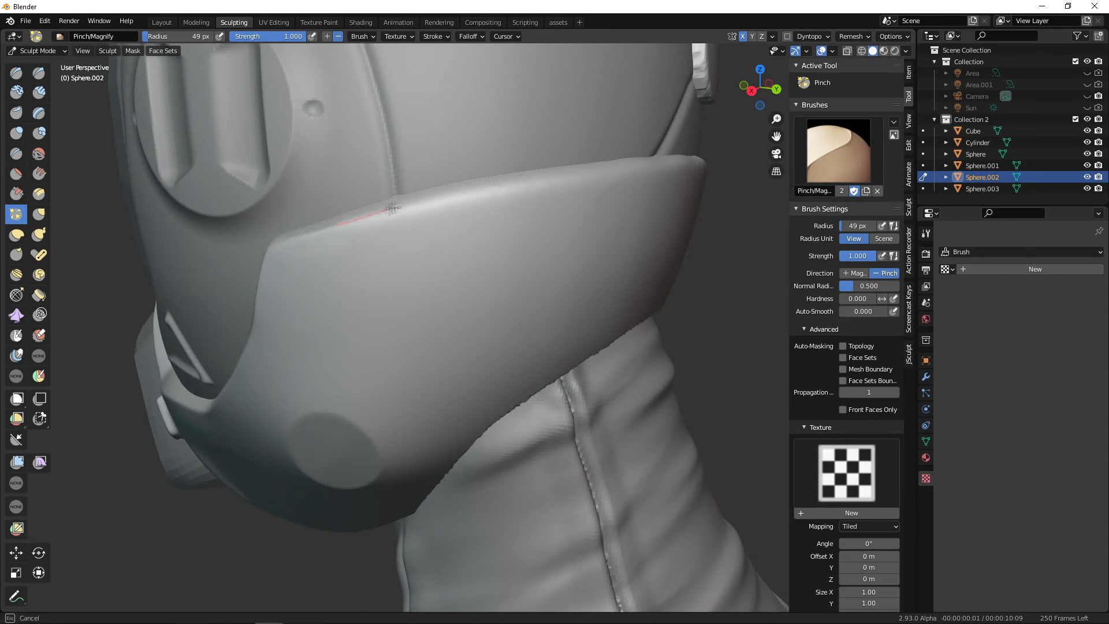
pyautogui.moveTo(756, 159)
pyautogui.mouseDown(button='middle')
pyautogui.moveTo(497, 325)
pyautogui.moveTo(456, 377)
pyautogui.mouseUp(button='middle')
pyautogui.moveTo(479, 417); pyautogui.dragTo(435, 289, button='middle')
# Reduce the Pinch brush radius to 41 px and sharpen the edges of the small square block beside the mask.
pyautogui.moveTo(493, 260); pyautogui.dragTo(391, 341, button='middle')
pyautogui.press('f')
pyautogui.click(386, 346)
pyautogui.keyDown('ctrl'); pyautogui.moveTo(406, 403); pyautogui.dragTo(403, 309, button='middle'); pyautogui.keyUp('ctrl')
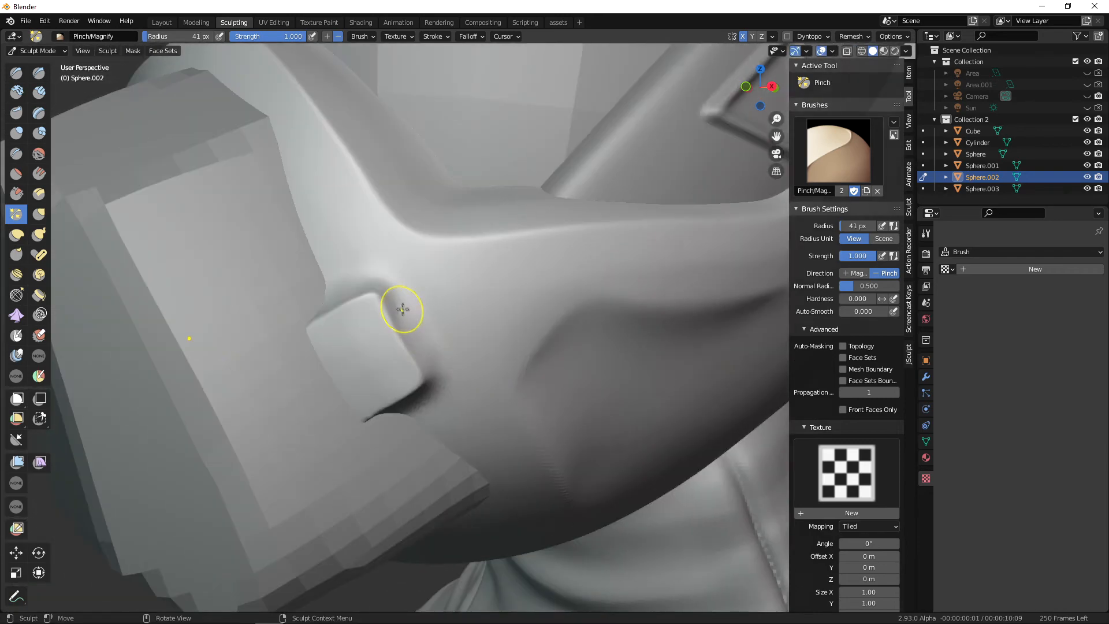
pyautogui.moveTo(448, 398); pyautogui.dragTo(577, 441, button='middle')
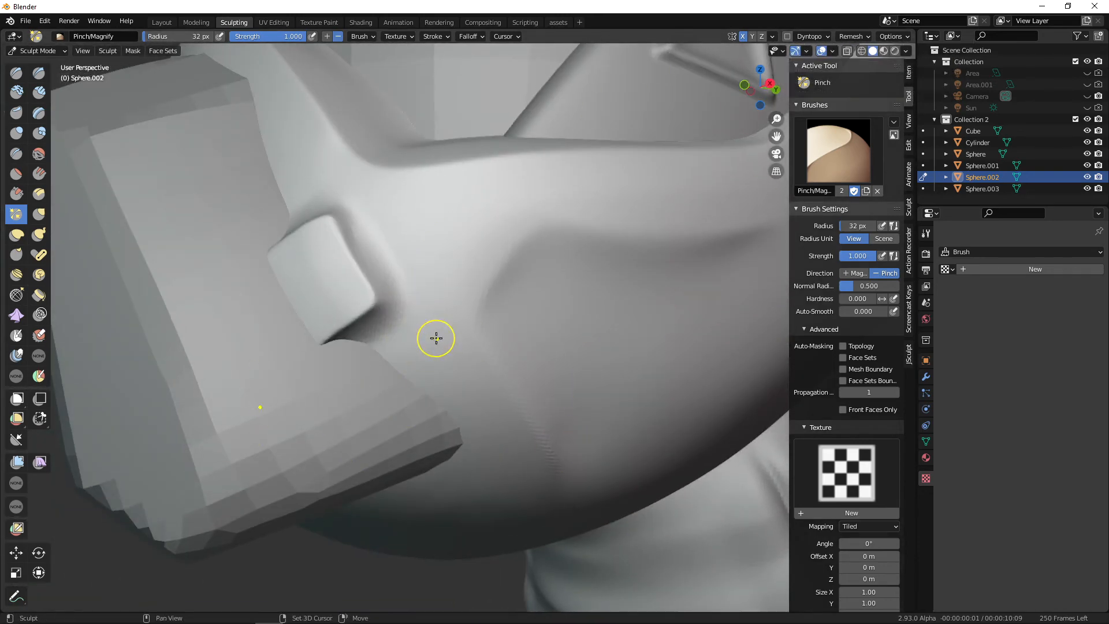
# Carve a groove around the base of the square block beside the mask with the Crease brush at a 30 px radius.
pyautogui.hotkey('shift', 'c')
pyautogui.moveTo(493, 386)
pyautogui.mouseDown(button='middle')
pyautogui.moveTo(533, 367)
pyautogui.moveTo(517, 332)
pyautogui.moveTo(458, 299)
pyautogui.mouseUp(button='middle')
pyautogui.press('f')
pyautogui.click(448, 310)
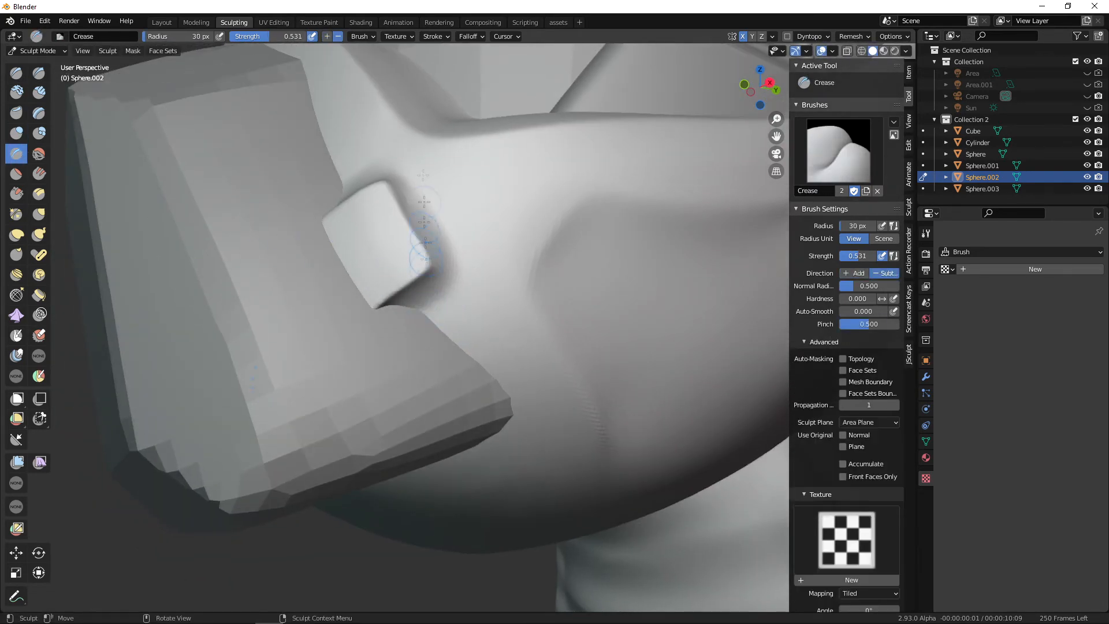
pyautogui.moveTo(440, 284); pyautogui.dragTo(483, 257)
pyautogui.moveTo(483, 258); pyautogui.dragTo(474, 266, button='middle')
pyautogui.moveTo(346, 250); pyautogui.dragTo(368, 289)
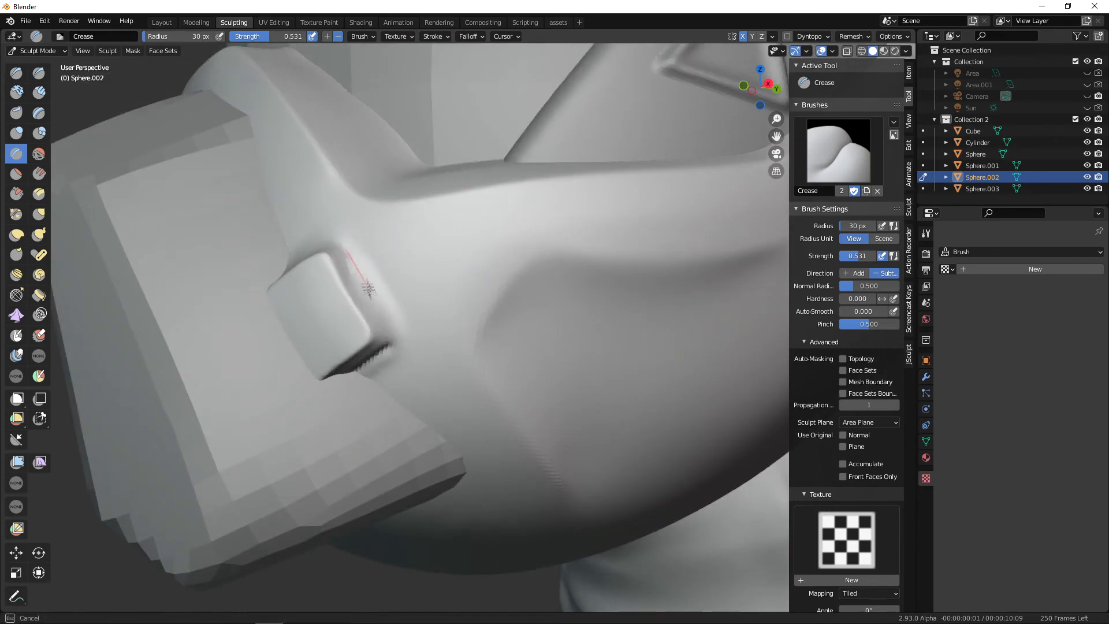
pyautogui.moveTo(413, 375); pyautogui.dragTo(416, 379)
pyautogui.moveTo(416, 379); pyautogui.dragTo(503, 418, button='middle')
pyautogui.moveTo(565, 383); pyautogui.dragTo(370, 315, button='middle')
pyautogui.moveTo(358, 329); pyautogui.dragTo(381, 356)
pyautogui.moveTo(385, 361); pyautogui.dragTo(428, 386, button='middle')
pyautogui.moveTo(396, 349); pyautogui.dragTo(442, 331)
pyautogui.moveTo(467, 344)
pyautogui.mouseDown(button='middle')
pyautogui.moveTo(524, 400)
pyautogui.moveTo(506, 390)
pyautogui.mouseUp(button='middle')
# Sharpen the creased edges and corners of the square block with the Pinch brush.
pyautogui.press('p')
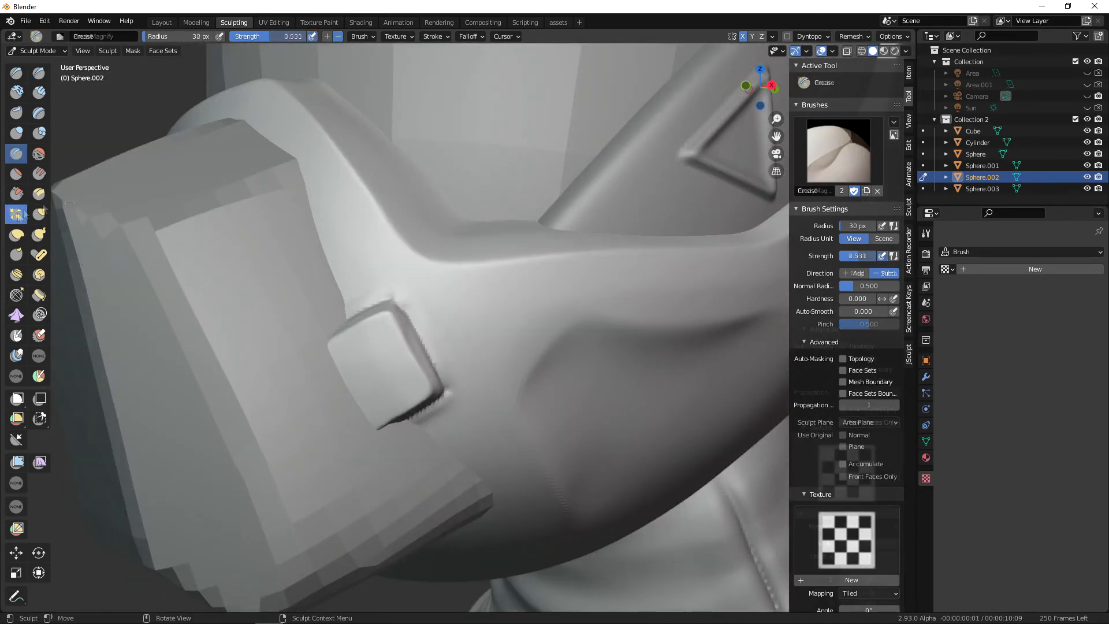
pyautogui.moveTo(422, 346); pyautogui.dragTo(447, 393)
pyautogui.moveTo(485, 345)
pyautogui.mouseDown(button='middle')
pyautogui.moveTo(490, 216)
pyautogui.moveTo(582, 332)
pyautogui.moveTo(486, 335)
pyautogui.moveTo(567, 314)
pyautogui.moveTo(564, 302)
pyautogui.moveTo(401, 320)
pyautogui.mouseUp(button='middle')
pyautogui.moveTo(464, 361)
pyautogui.keyDown('alt'); pyautogui.mouseDown()
pyautogui.moveTo(539, 307)
pyautogui.moveTo(554, 320)
pyautogui.moveTo(466, 272)
pyautogui.moveTo(433, 421)
pyautogui.mouseUp(); pyautogui.keyUp('alt')
pyautogui.moveTo(432, 421); pyautogui.dragTo(413, 463)
pyautogui.moveTo(457, 491); pyautogui.dragTo(437, 463, button='middle')
pyautogui.moveTo(407, 378); pyautogui.dragTo(453, 382)
pyautogui.moveTo(445, 382)
pyautogui.keyDown('alt'); pyautogui.keyDown('shift'); pyautogui.mouseDown()
pyautogui.moveTo(552, 364)
pyautogui.moveTo(542, 363)
pyautogui.mouseUp(); pyautogui.keyUp('shift'); pyautogui.keyUp('alt')
# Adjust the shape of the square block's edge with the Elastic Deform brush at a 38 px radius.
pyautogui.press('g')
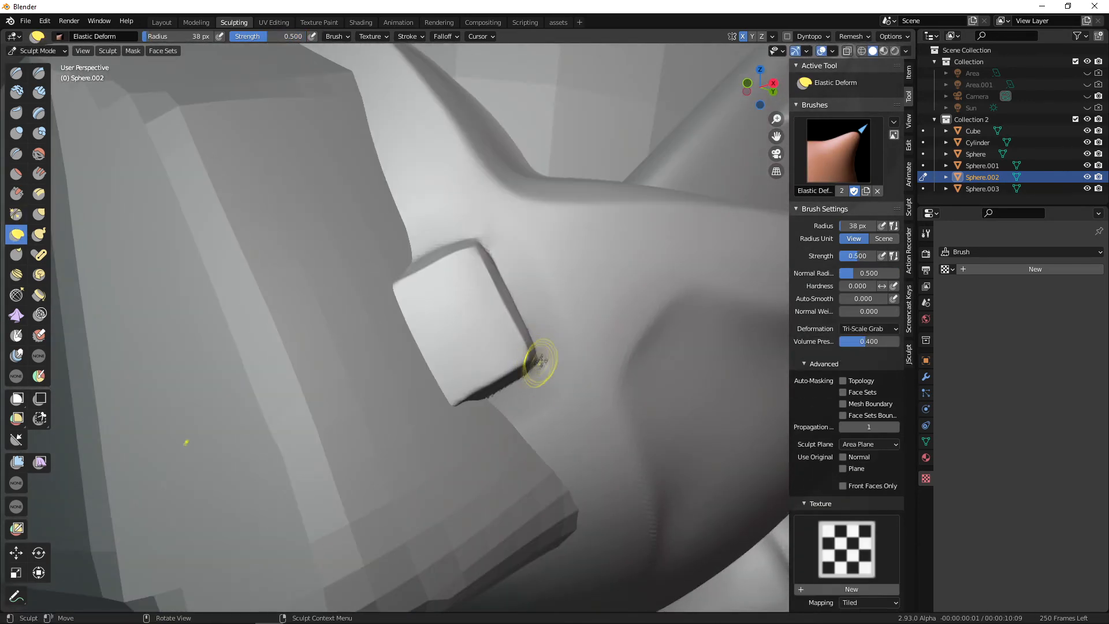
pyautogui.moveTo(541, 361); pyautogui.dragTo(544, 294, button='middle')
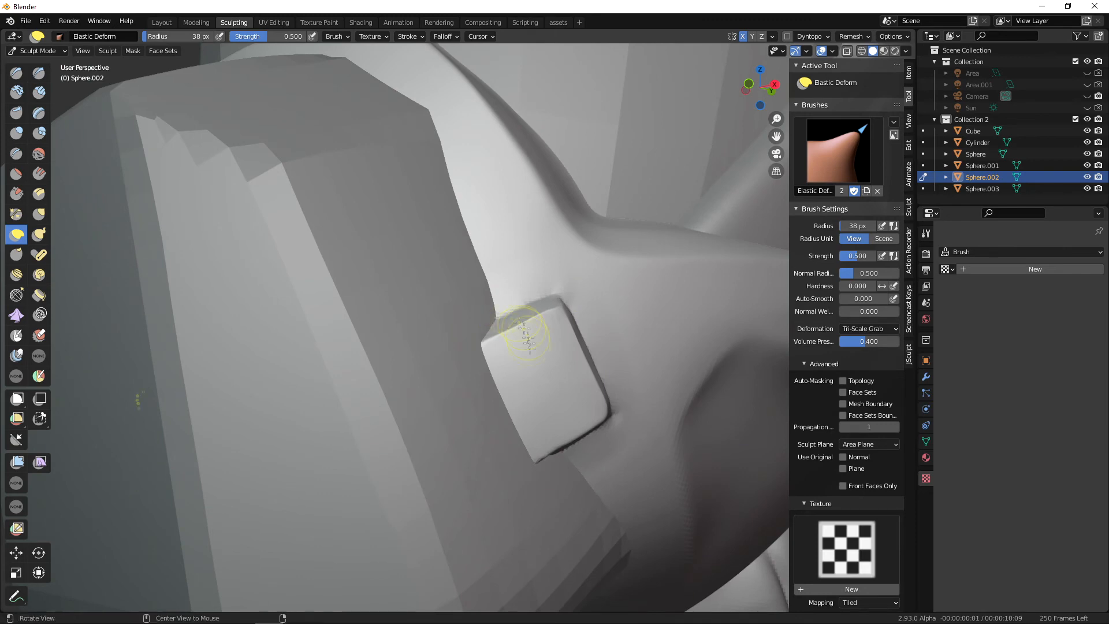
pyautogui.moveTo(525, 335); pyautogui.dragTo(564, 362, button='middle')
pyautogui.moveTo(566, 479); pyautogui.dragTo(476, 357, button='middle')
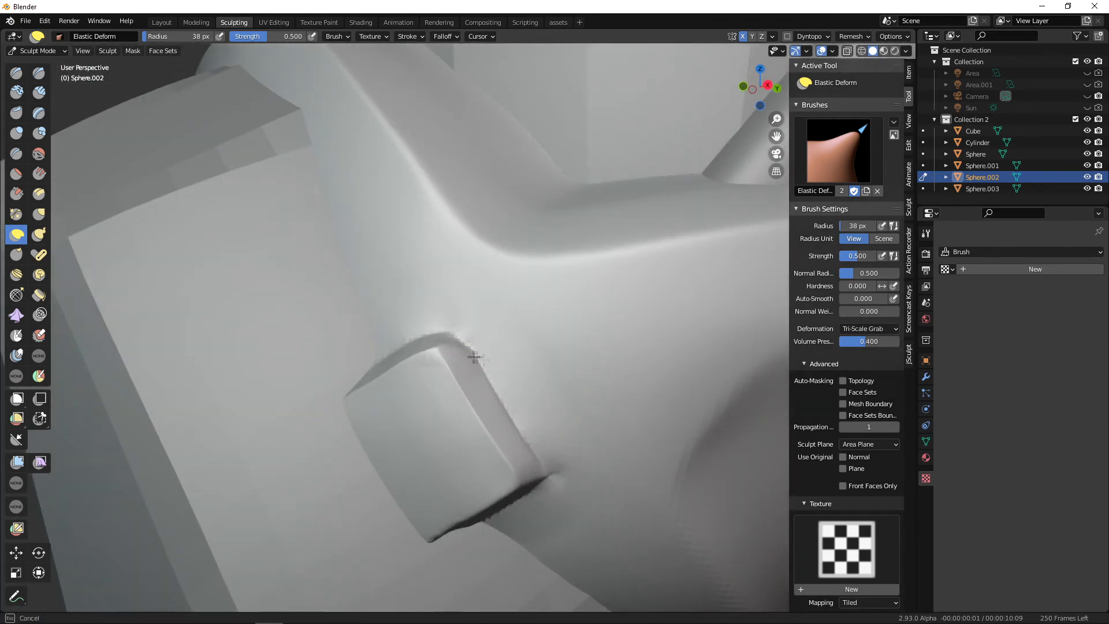
pyautogui.click(20, 215)
pyautogui.moveTo(566, 393)
pyautogui.mouseDown(button='middle')
pyautogui.moveTo(575, 421)
pyautogui.moveTo(550, 476)
pyautogui.mouseUp(button='middle')
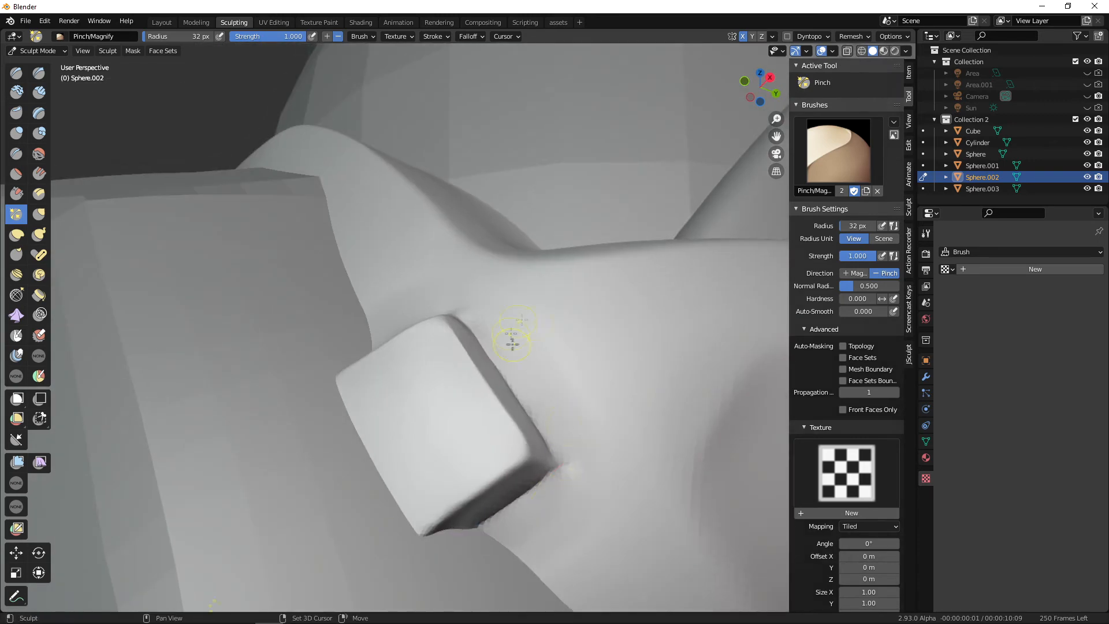
pyautogui.moveTo(513, 341)
pyautogui.mouseDown(button='middle')
pyautogui.moveTo(538, 364)
pyautogui.moveTo(493, 416)
pyautogui.moveTo(518, 411)
pyautogui.moveTo(488, 312)
pyautogui.moveTo(505, 307)
pyautogui.moveTo(491, 395)
pyautogui.mouseUp(button='middle')
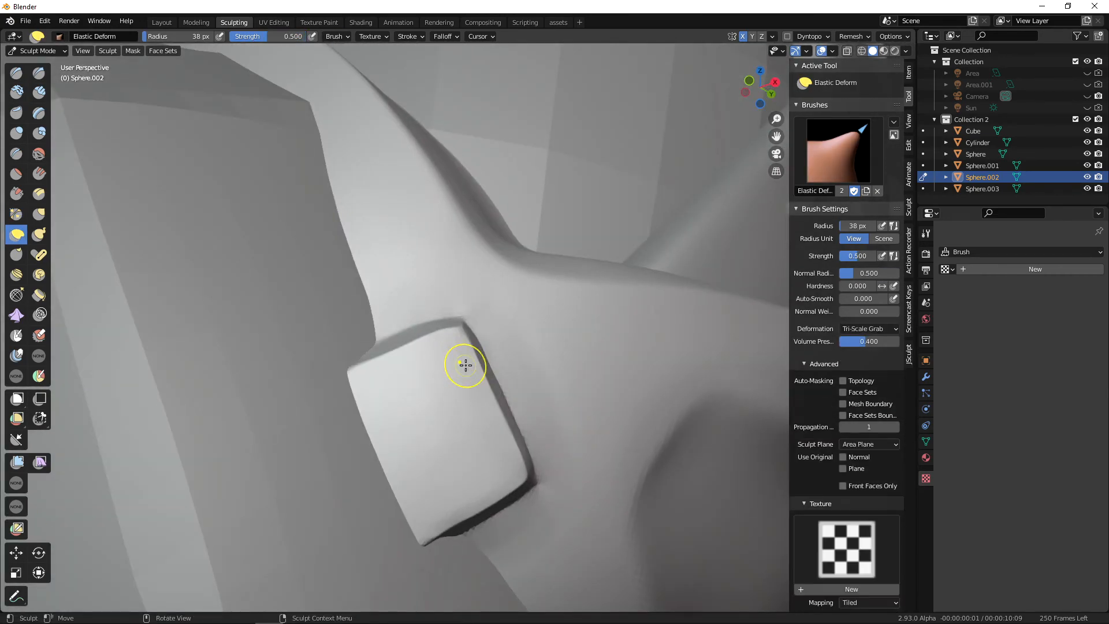
pyautogui.moveTo(423, 343); pyautogui.dragTo(427, 325)
# Mask a rounded rectangular patch under the jaw guard's chin, isolating the mesh to clean up the mask's outline.
pyautogui.moveTo(463, 520)
pyautogui.mouseDown(button='middle')
pyautogui.moveTo(487, 533)
pyautogui.moveTo(577, 379)
pyautogui.moveTo(597, 399)
pyautogui.mouseUp(button='middle')
pyautogui.moveTo(597, 400)
pyautogui.keyDown('ctrl'); pyautogui.mouseDown(button='middle')
pyautogui.moveTo(608, 491)
pyautogui.moveTo(647, 453)
pyautogui.moveTo(577, 441)
pyautogui.moveTo(685, 463)
pyautogui.moveTo(601, 398)
pyautogui.moveTo(711, 405)
pyautogui.moveTo(645, 434)
pyautogui.mouseUp(button='middle'); pyautogui.keyUp('ctrl')
pyautogui.press('f')
pyautogui.click(624, 405)
pyautogui.press('m')
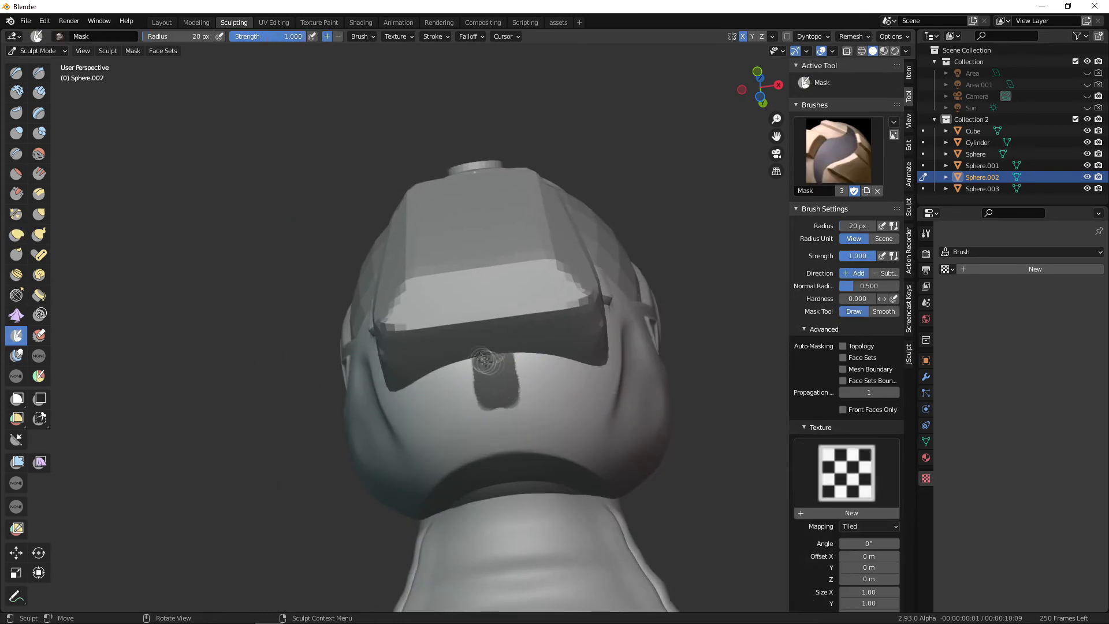
pyautogui.press('KP_Divide')
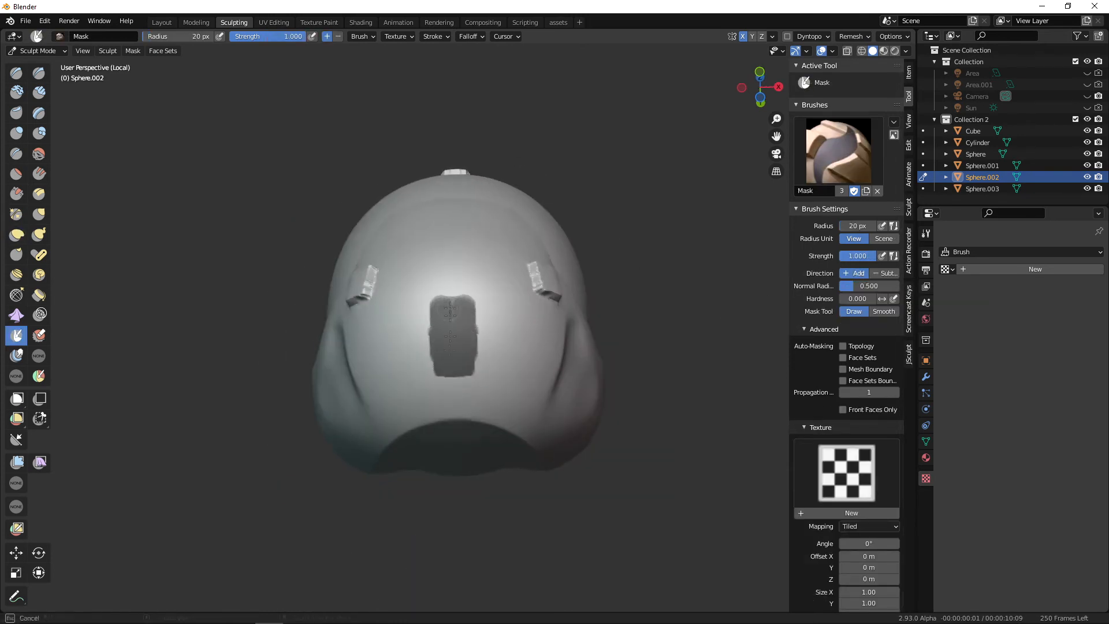
pyautogui.keyDown('ctrl'); pyautogui.moveTo(470, 389); pyautogui.dragTo(489, 389); pyautogui.keyUp('ctrl')
pyautogui.scroll(2, 509, 416)
pyautogui.moveTo(532, 451); pyautogui.dragTo(451, 474, button='middle')
# Invert the mask, restore the full scene, and raise the chin patch with an Inflate mesh filter.
pyautogui.hotkey('ctrl', 'i')
pyautogui.press('KP_Divide')
pyautogui.moveTo(619, 419); pyautogui.dragTo(543, 462, button='middle')
pyautogui.click(16, 463)
pyautogui.click(145, 36)
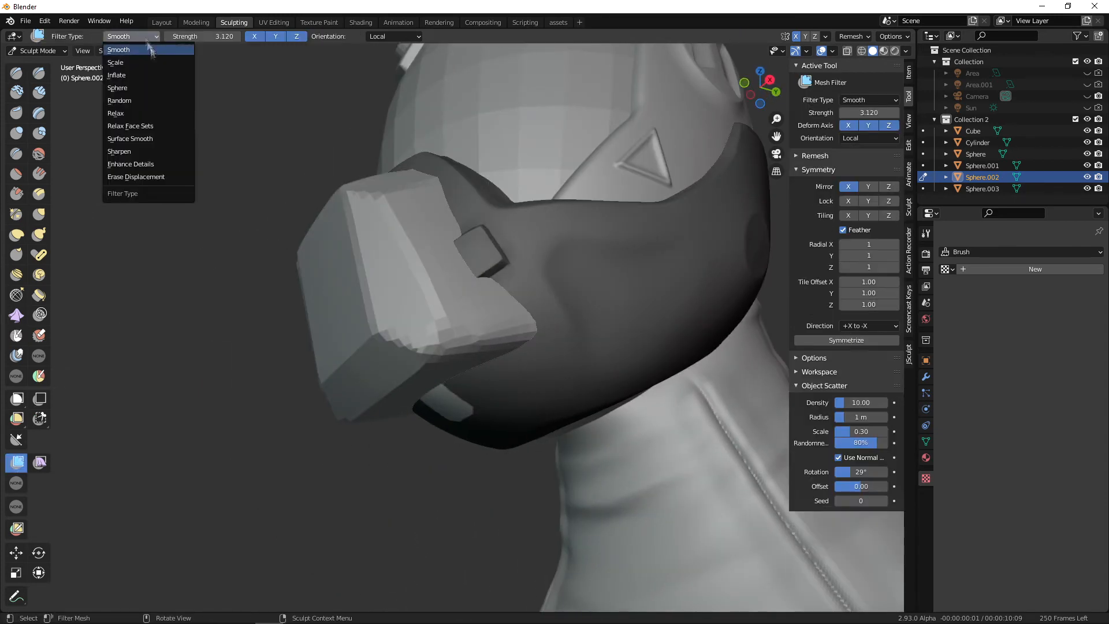
pyautogui.click(144, 76)
pyautogui.moveTo(465, 399)
pyautogui.mouseDown(button='middle')
pyautogui.moveTo(522, 453)
pyautogui.moveTo(534, 431)
pyautogui.moveTo(722, 462)
pyautogui.moveTo(514, 451)
pyautogui.moveTo(569, 433)
pyautogui.mouseUp(button='middle')
# Switch to the detail Draw brush and load the industrial alpha 27.psd as its texture image.
pyautogui.click(16, 73)
pyautogui.click(838, 151)
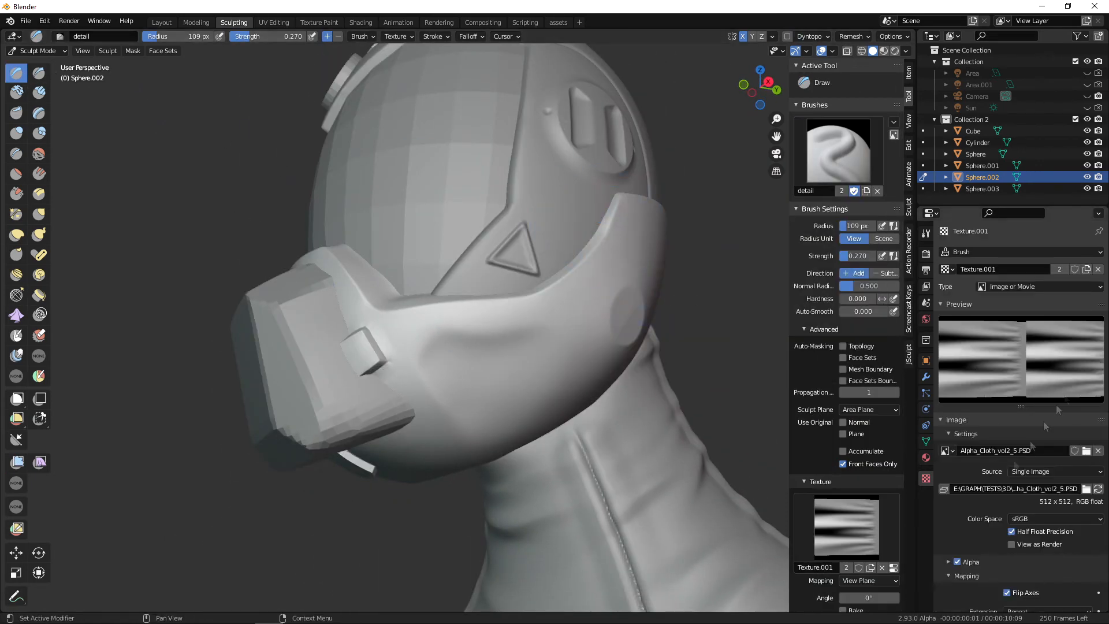
pyautogui.click(1087, 450)
pyautogui.click(438, 33)
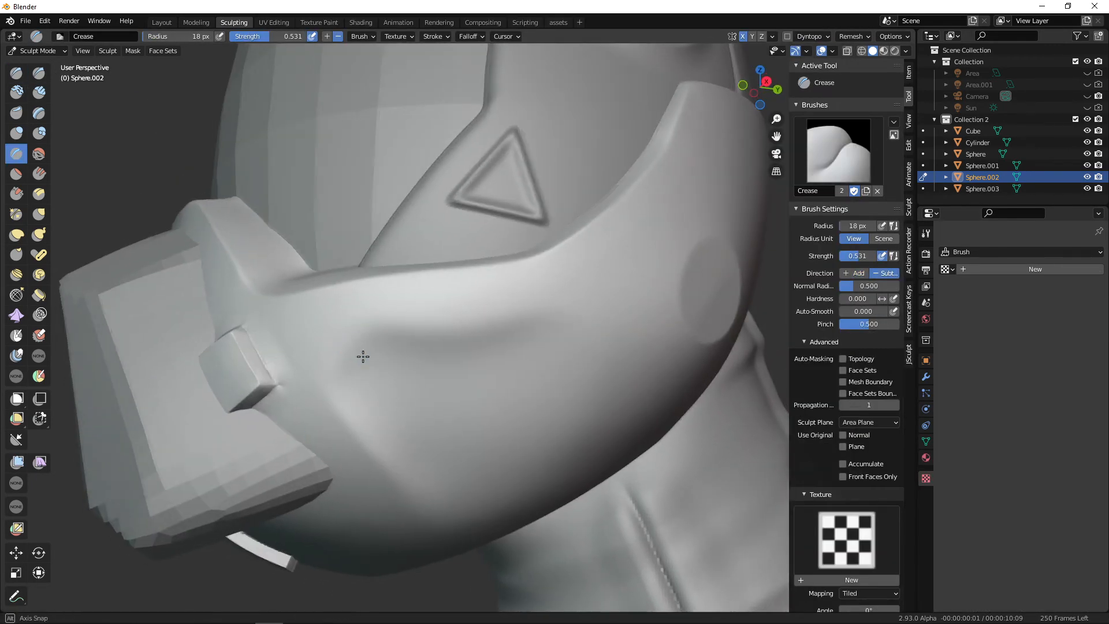
# Carve a closed polygonal panel outline on the jaw guard's cheek with the Crease brush at an 18 px radius.
pyautogui.moveTo(364, 355); pyautogui.dragTo(577, 306)
pyautogui.scroll(2, 432, 268)
pyautogui.moveTo(410, 258); pyautogui.dragTo(396, 302)
pyautogui.moveTo(484, 343); pyautogui.dragTo(471, 312, button='middle')
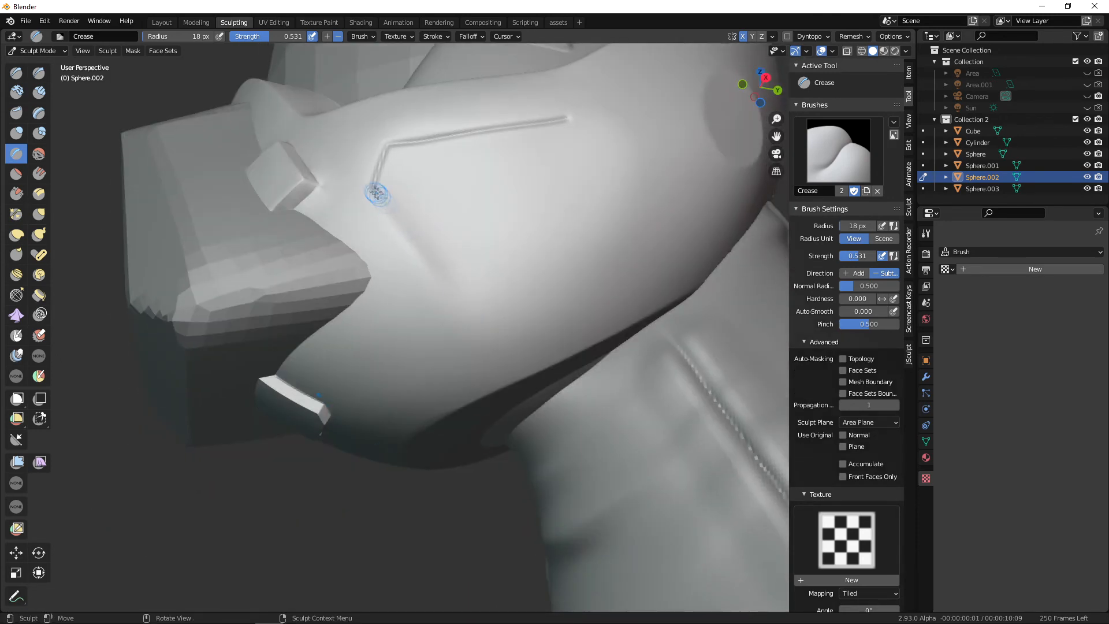
pyautogui.moveTo(376, 193); pyautogui.dragTo(475, 327)
pyautogui.moveTo(476, 327); pyautogui.dragTo(462, 353, button='middle')
pyautogui.moveTo(522, 204); pyautogui.dragTo(584, 285)
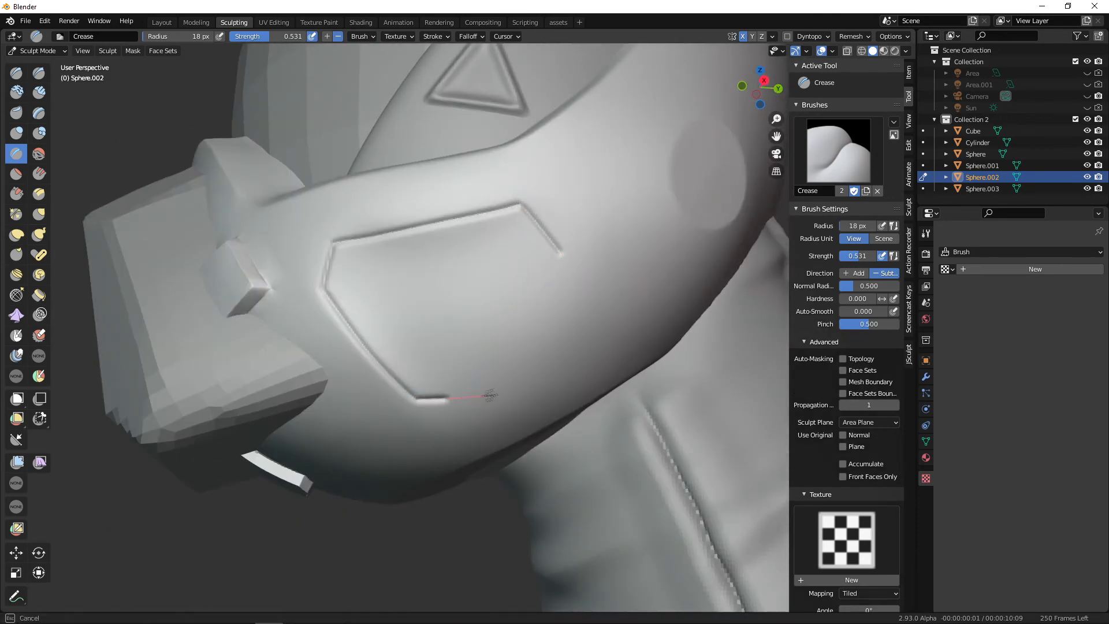
pyautogui.moveTo(490, 395); pyautogui.dragTo(573, 215)
pyautogui.moveTo(569, 370); pyautogui.dragTo(559, 403, button='middle')
# Try stamping screw heads inside the cheek panel with the anchored detail brush and the 27.psd alpha.
pyautogui.press('x')
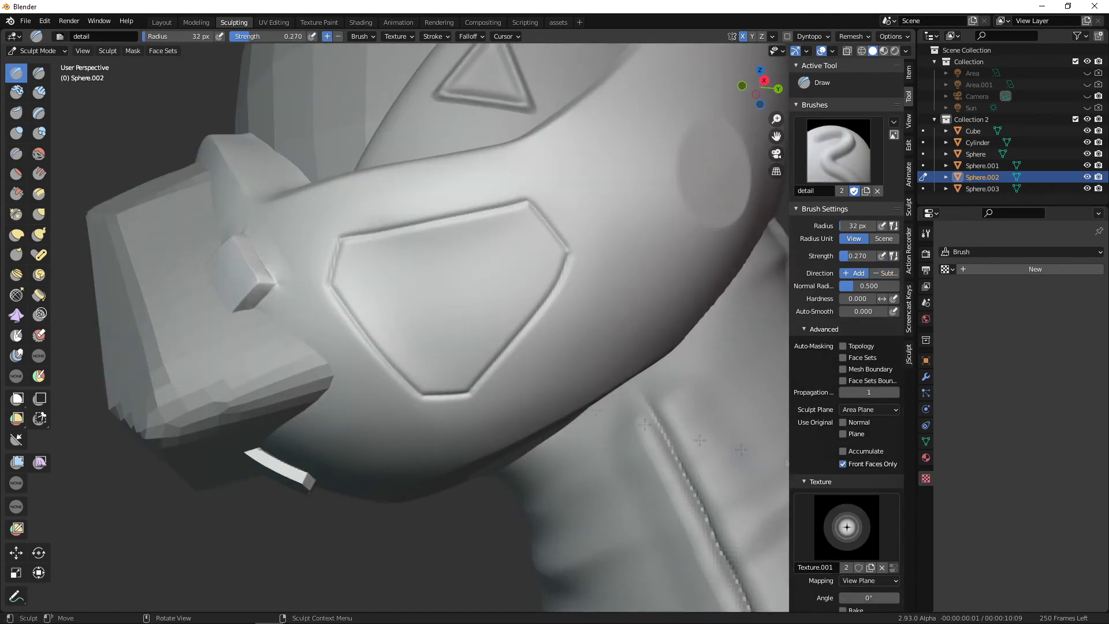
pyautogui.moveTo(520, 245); pyautogui.dragTo(546, 260)
pyautogui.moveTo(397, 283)
pyautogui.mouseDown(button='middle')
pyautogui.moveTo(508, 322)
pyautogui.moveTo(523, 422)
pyautogui.mouseUp(button='middle')
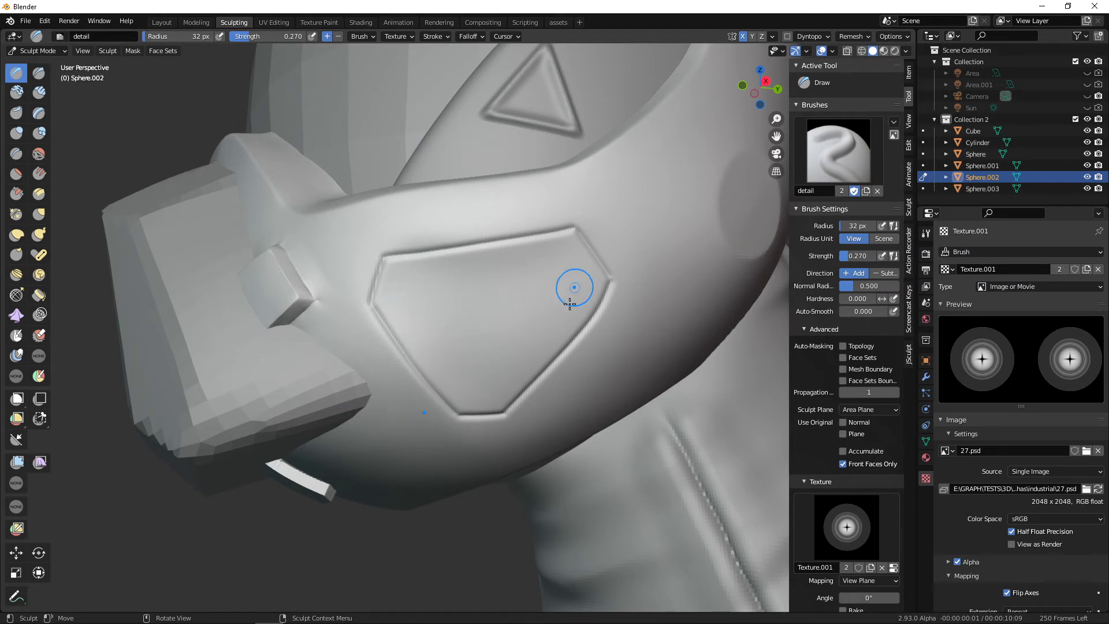
pyautogui.moveTo(557, 272); pyautogui.dragTo(560, 278)
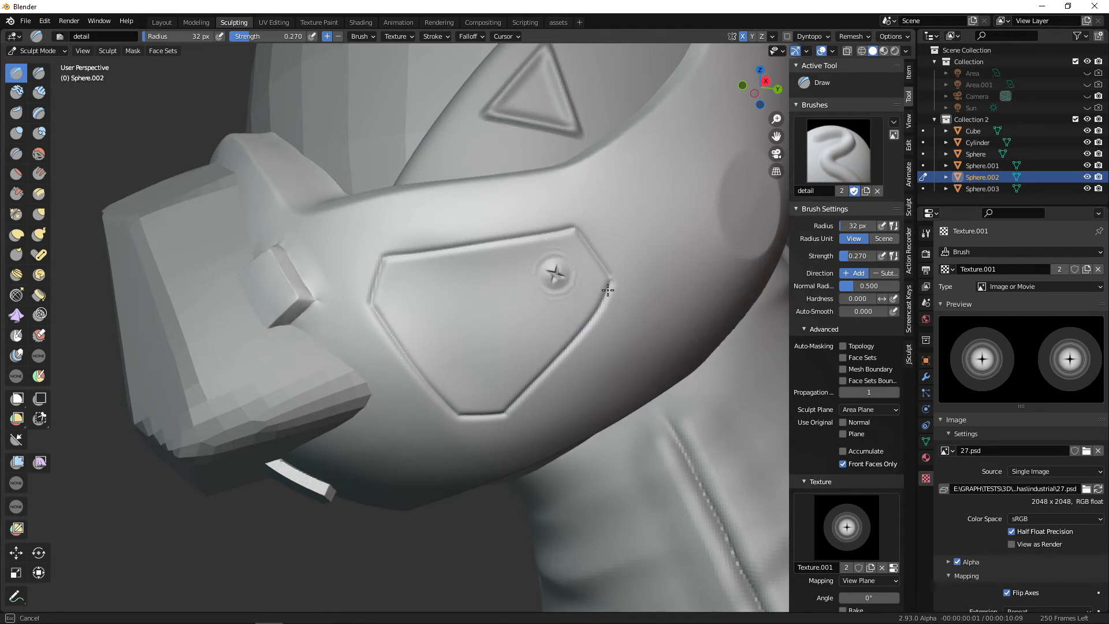
pyautogui.moveTo(406, 297)
pyautogui.mouseDown()
pyautogui.moveTo(440, 308)
pyautogui.moveTo(480, 292)
pyautogui.mouseUp()
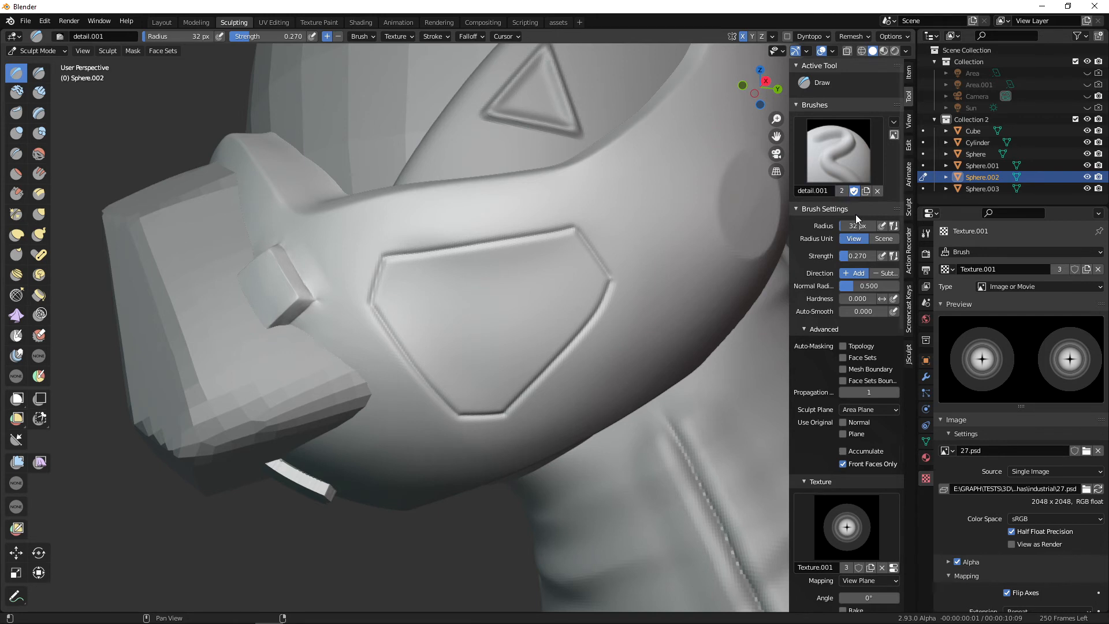
# Duplicate the detail brush, rename the copy "drag dot" and set its stroke method to Drag Dot.
pyautogui.click(866, 191)
pyautogui.doubleClick(813, 191)
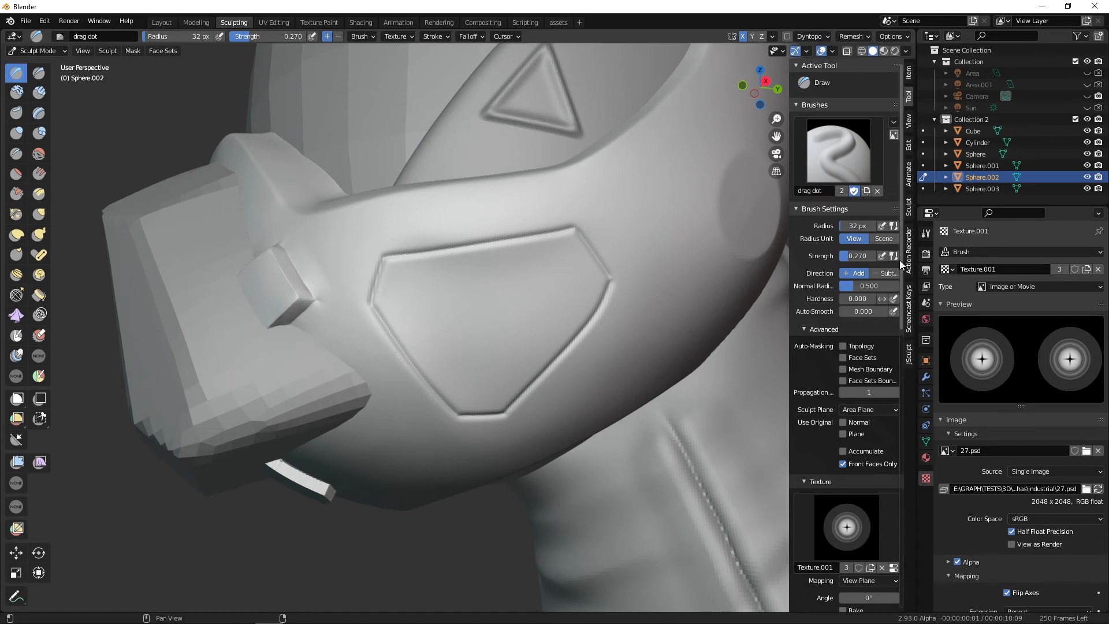
pyautogui.moveTo(903, 273); pyautogui.dragTo(908, 447)
pyautogui.click(860, 378)
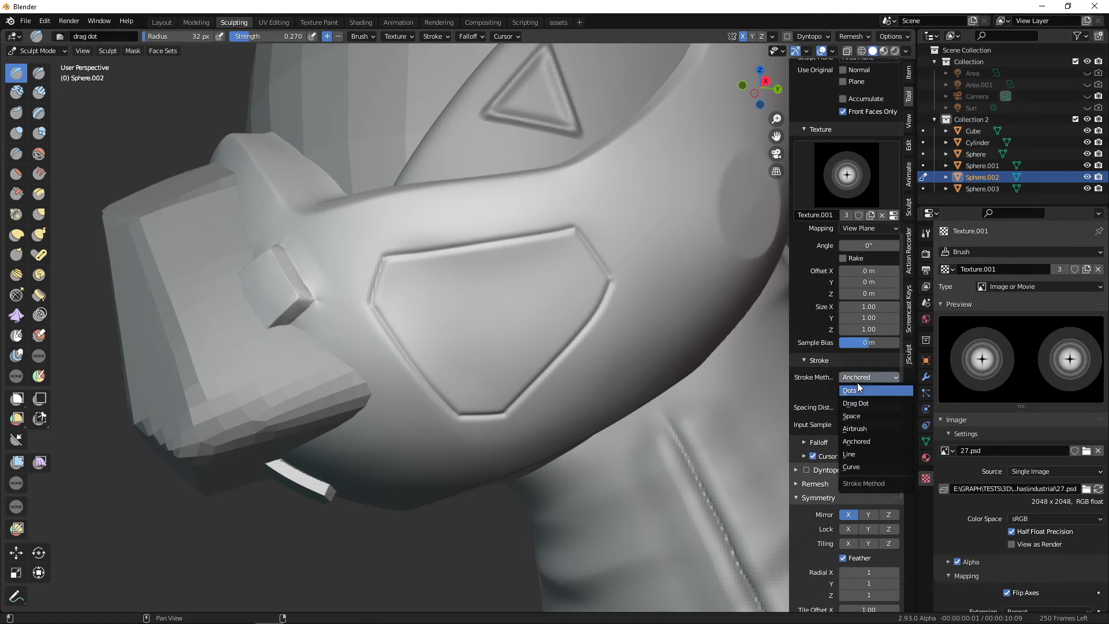
pyautogui.click(875, 401)
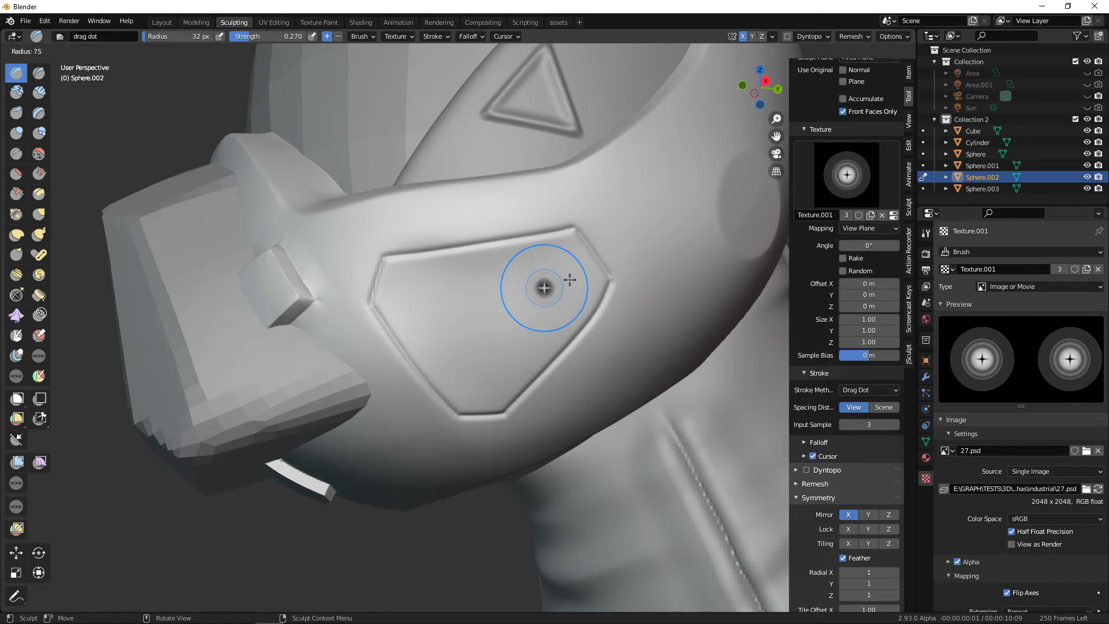
# Set the drag dot brush's radius to 79 px and its strength to 0.359.
pyautogui.click(571, 280)
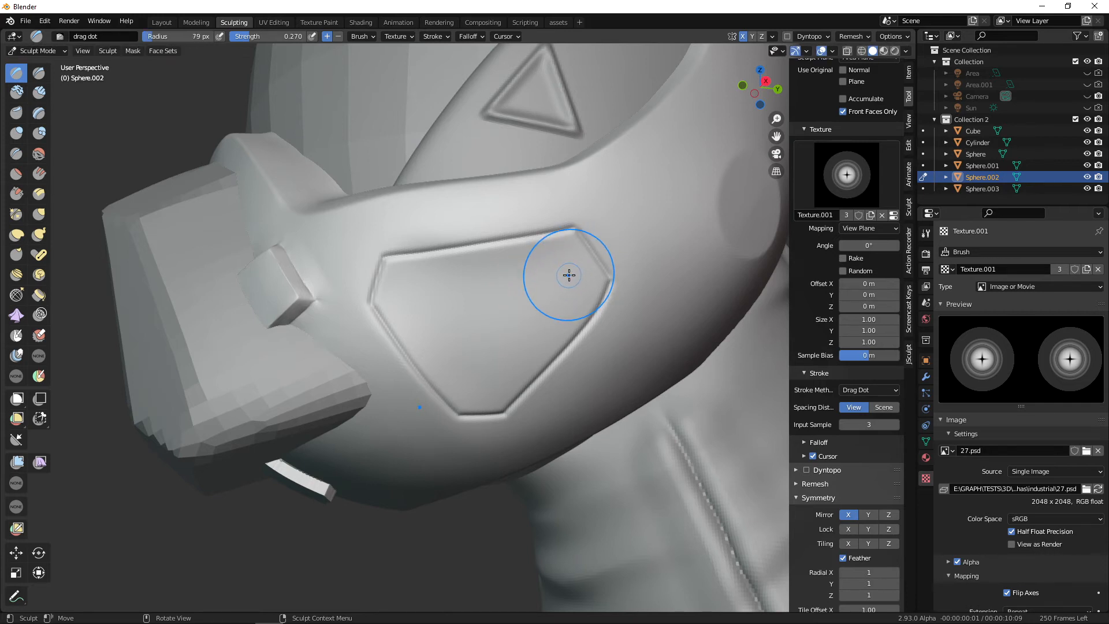
pyautogui.moveTo(255, 37); pyautogui.dragTo(290, 36)
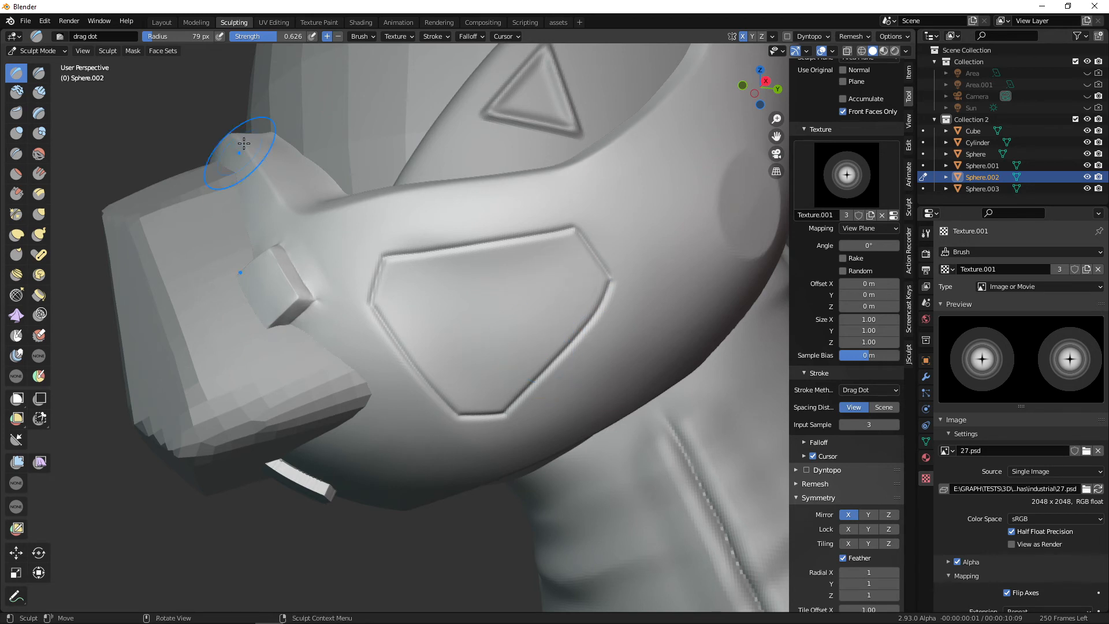
pyautogui.moveTo(259, 42); pyautogui.dragTo(247, 43)
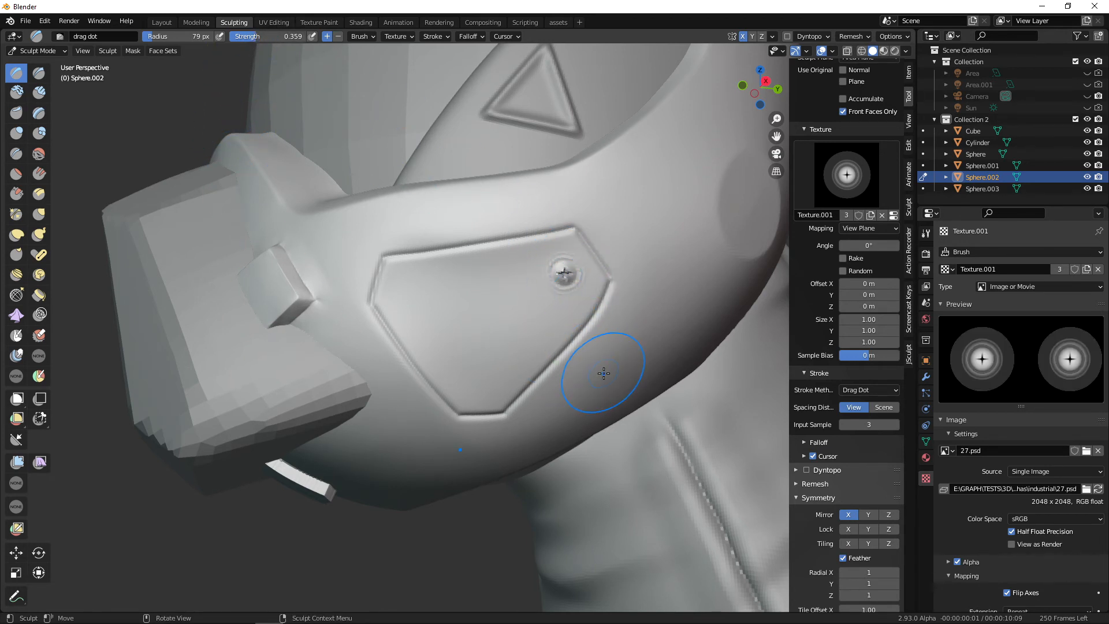
# Try stamping screws at three corners of the cheek panel with a 114 px brush radius, then undo the stamps.
pyautogui.moveTo(580, 342)
pyautogui.keyDown('alt'); pyautogui.mouseDown()
pyautogui.moveTo(577, 285)
pyautogui.moveTo(549, 307)
pyautogui.mouseUp(); pyautogui.keyUp('alt')
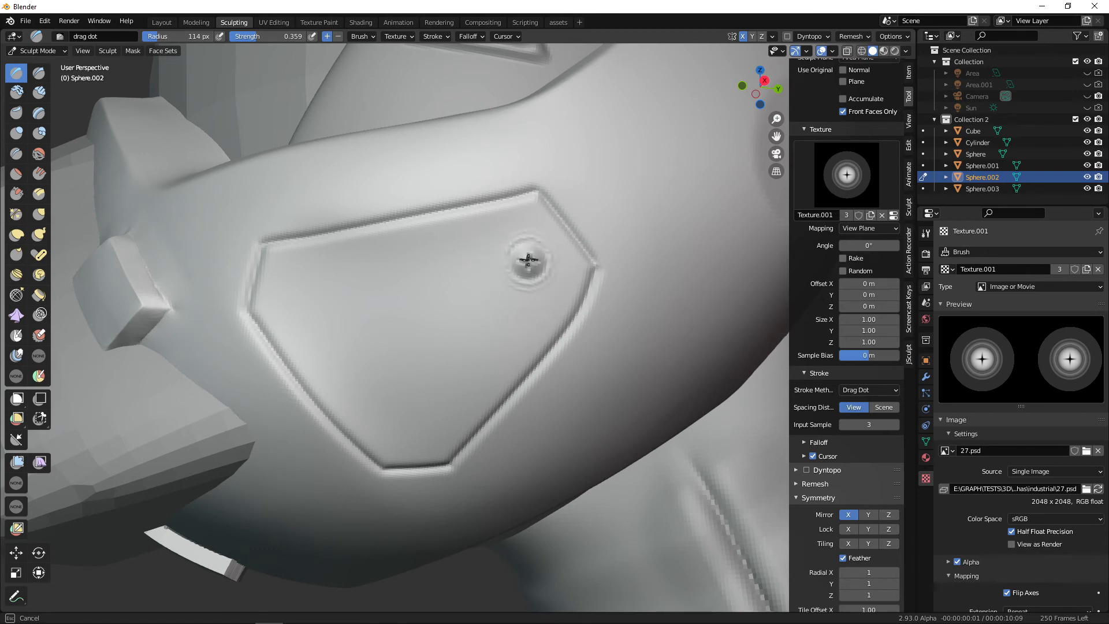
pyautogui.moveTo(409, 403); pyautogui.dragTo(411, 426)
pyautogui.keyDown('alt'); pyautogui.moveTo(532, 416); pyautogui.dragTo(648, 491); pyautogui.keyUp('alt')
pyautogui.click(440, 260)
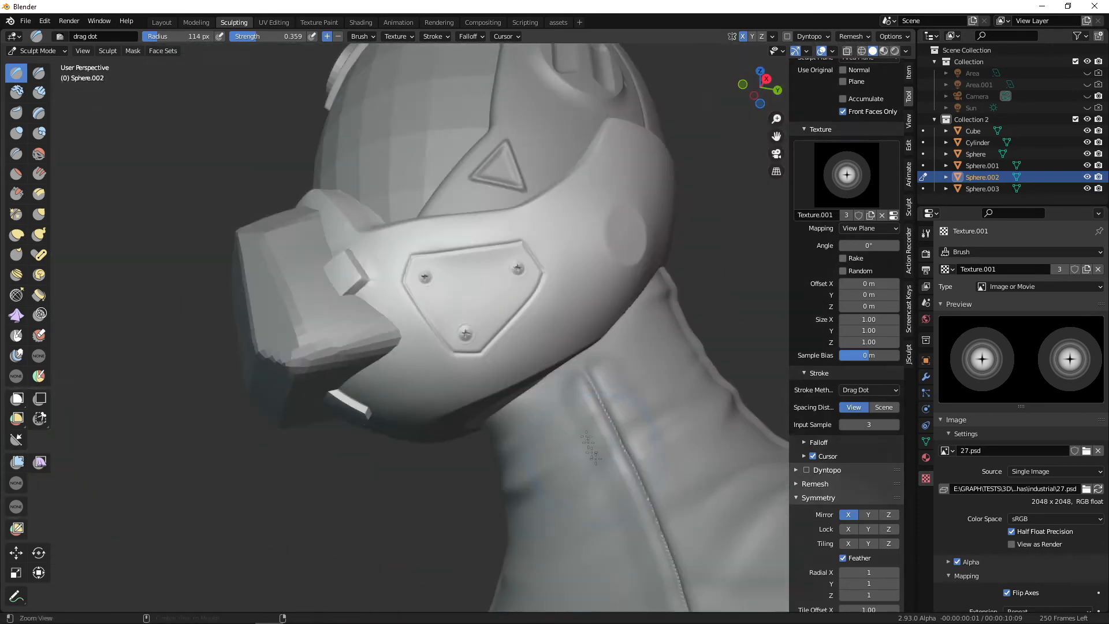
pyautogui.keyDown('alt'); pyautogui.keyDown('shift'); pyautogui.moveTo(580, 376); pyautogui.dragTo(583, 399); pyautogui.keyUp('shift'); pyautogui.keyUp('alt')
pyautogui.hotkey('ctrl', 'z')
pyautogui.hotkey('ctrl', 'z')
pyautogui.hotkey('ctrl', 'z')
# Stamp smaller screw heads at the cheek panel's corners with the drag dot brush at a 96 px radius.
pyautogui.keyDown('ctrl'); pyautogui.keyDown('alt'); pyautogui.moveTo(582, 439); pyautogui.dragTo(556, 306); pyautogui.keyUp('alt'); pyautogui.keyUp('ctrl')
pyautogui.moveTo(558, 301); pyautogui.dragTo(558, 299)
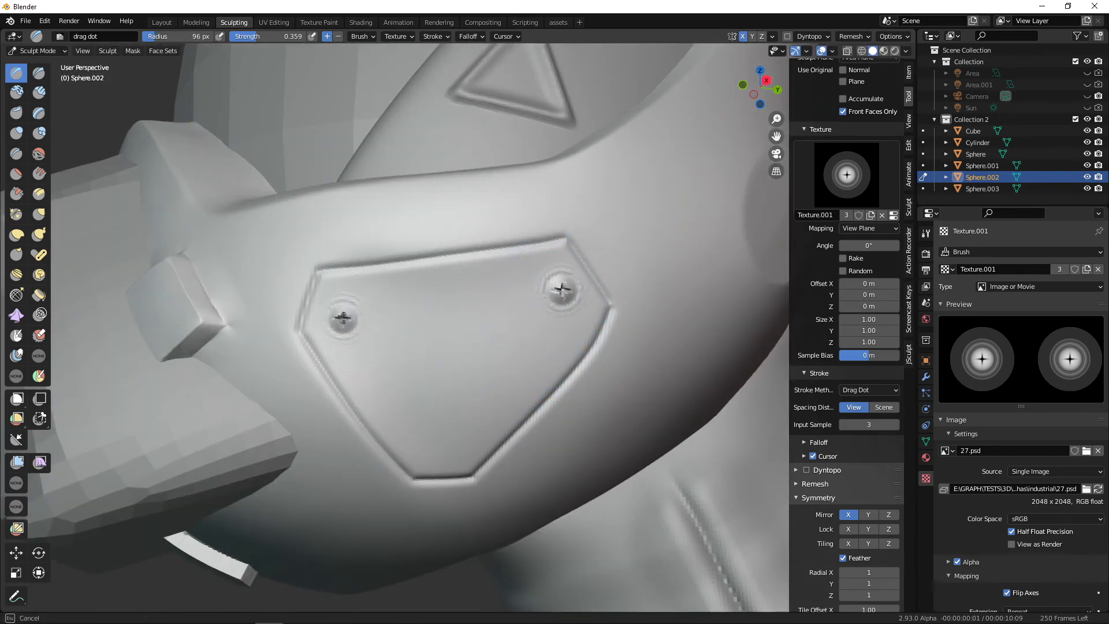
pyautogui.moveTo(344, 318); pyautogui.dragTo(345, 319)
pyautogui.keyDown('alt'); pyautogui.moveTo(550, 285); pyautogui.dragTo(546, 281); pyautogui.keyUp('alt')
pyautogui.hotkey('ctrl', 'z')
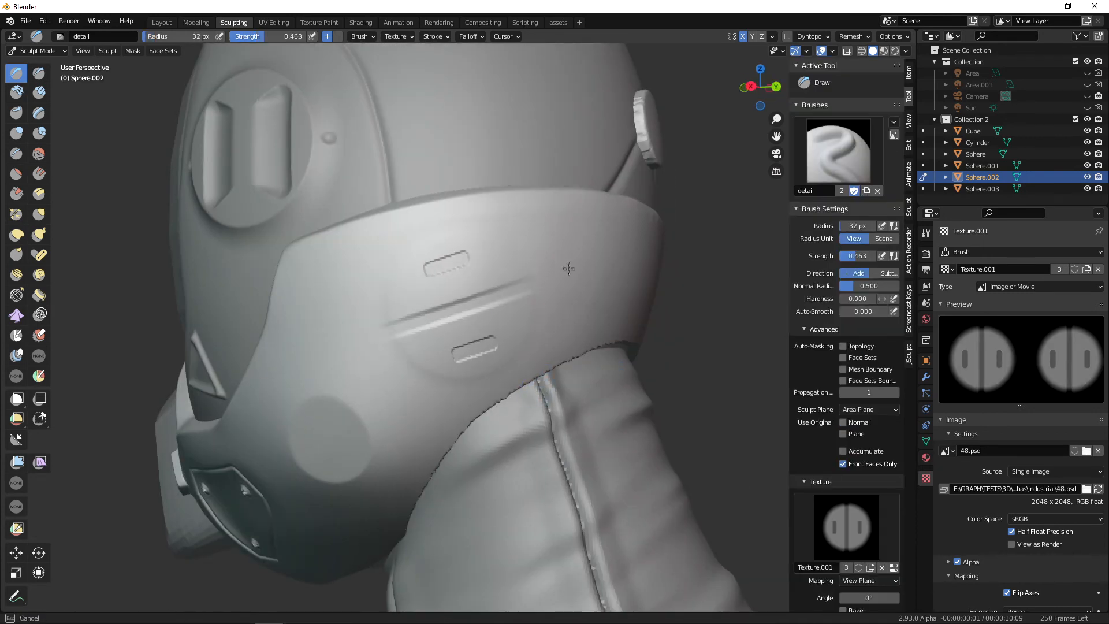
# Stamp the slotted circular alpha 48.psd onto the rear side of the jaw guard with the detail brush.
pyautogui.moveTo(569, 269); pyautogui.dragTo(571, 268)
pyautogui.keyDown('ctrl'); pyautogui.keyDown('alt'); pyautogui.moveTo(571, 268); pyautogui.dragTo(492, 441); pyautogui.keyUp('alt'); pyautogui.keyUp('ctrl')
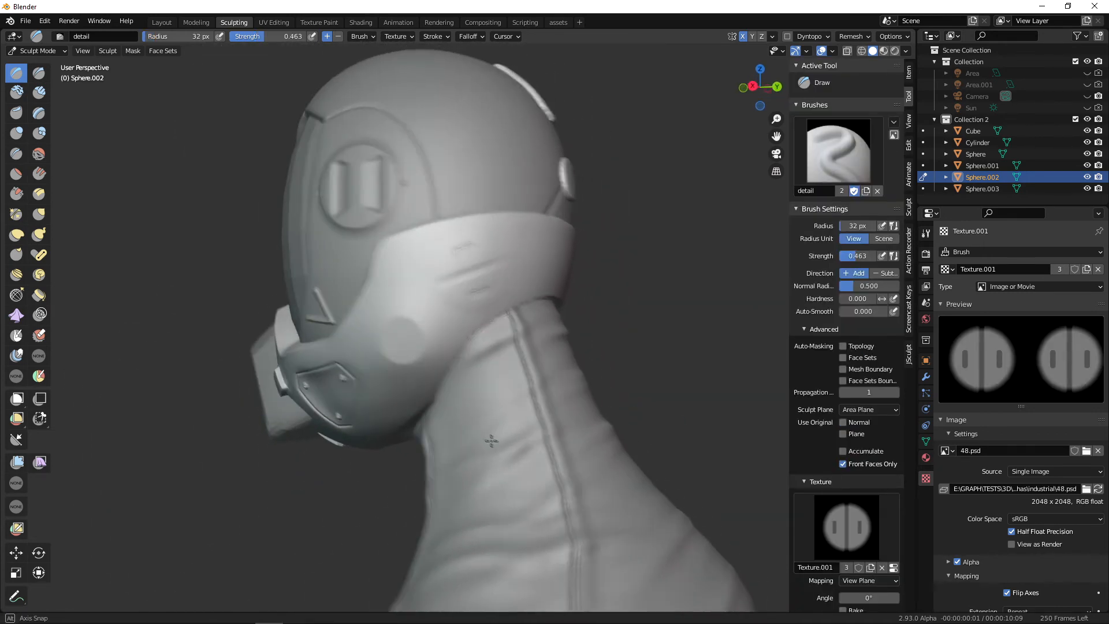
pyautogui.moveTo(491, 441)
pyautogui.mouseDown(button='middle')
pyautogui.moveTo(401, 458)
pyautogui.moveTo(443, 381)
pyautogui.moveTo(408, 115)
pyautogui.mouseUp(button='middle')
# Carve a vertical seam down the middle of the jaw guard's back with the Crease brush at a 17 px radius.
pyautogui.hotkey('shift', 'c')
pyautogui.keyDown('shift'); pyautogui.moveTo(408, 115); pyautogui.dragTo(516, 248, button='middle'); pyautogui.keyUp('shift')
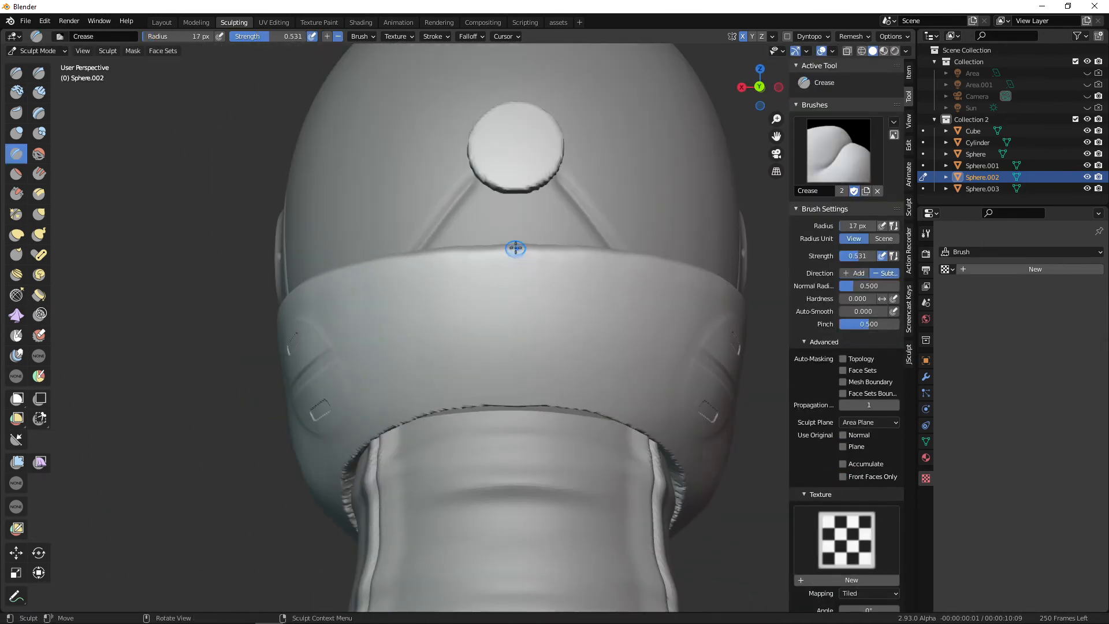
pyautogui.moveTo(516, 398); pyautogui.dragTo(516, 400)
pyautogui.moveTo(516, 399)
pyautogui.mouseDown(button='middle')
pyautogui.moveTo(552, 455)
pyautogui.moveTo(493, 352)
pyautogui.moveTo(515, 349)
pyautogui.moveTo(497, 341)
pyautogui.mouseUp(button='middle')
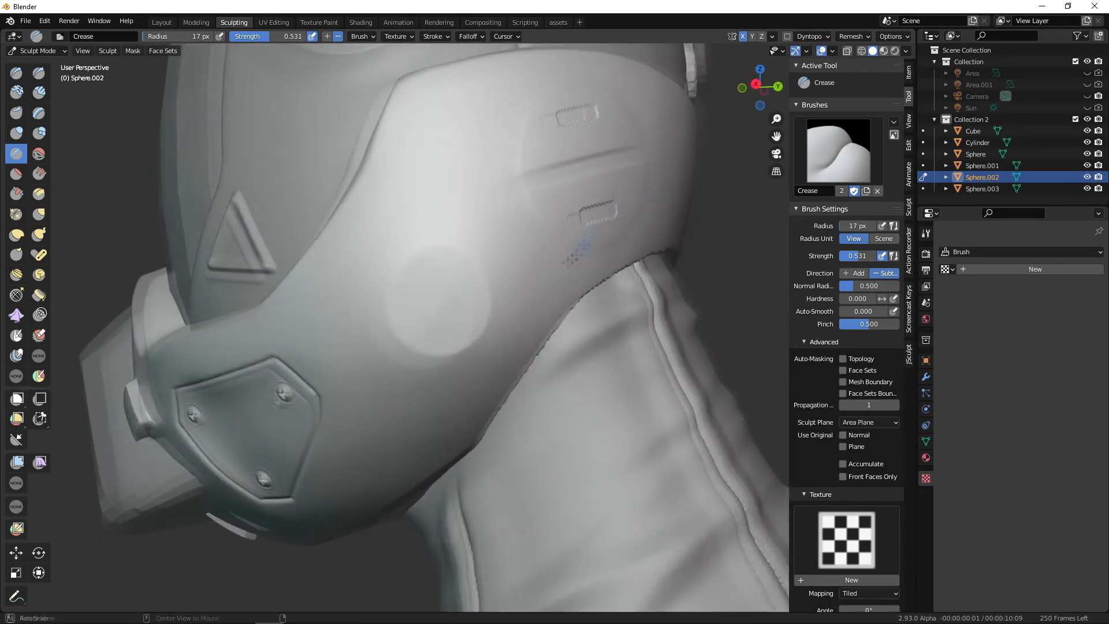
pyautogui.moveTo(578, 250); pyautogui.dragTo(505, 266, button='middle')
# Return to the detail Draw brush and load the ring-shaped industrial alpha 7.psd as its texture image.
pyautogui.click(18, 77)
pyautogui.moveTo(404, 271); pyautogui.dragTo(393, 243, button='middle')
pyautogui.click(855, 528)
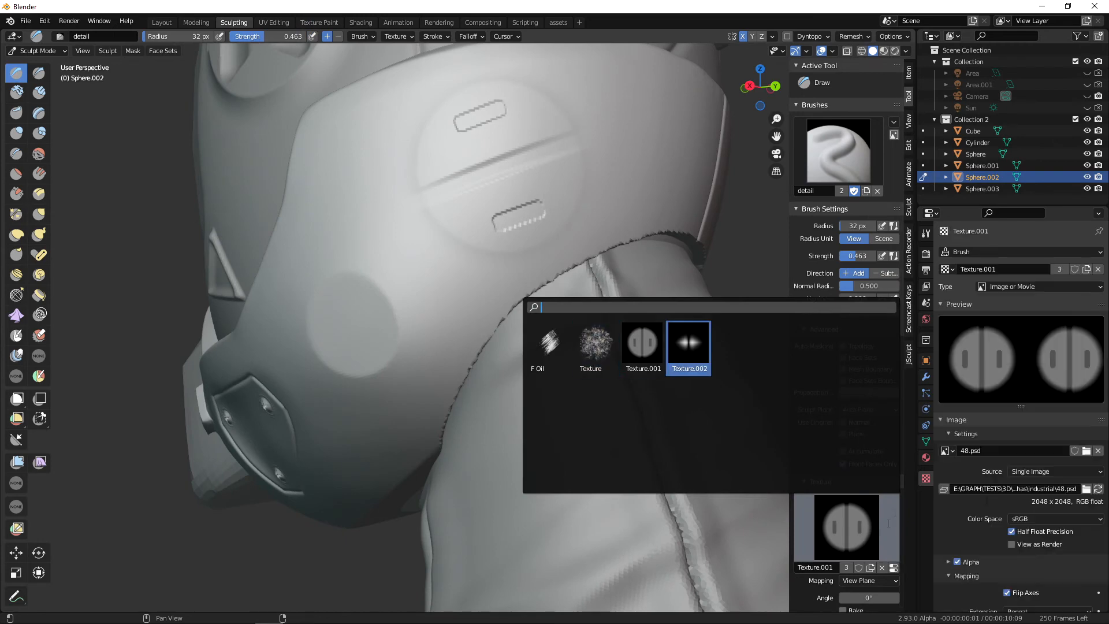
pyautogui.click(1087, 451)
pyautogui.scroll(-1, 793, 183)
pyautogui.scroll(1, 793, 183)
pyautogui.click(532, 180)
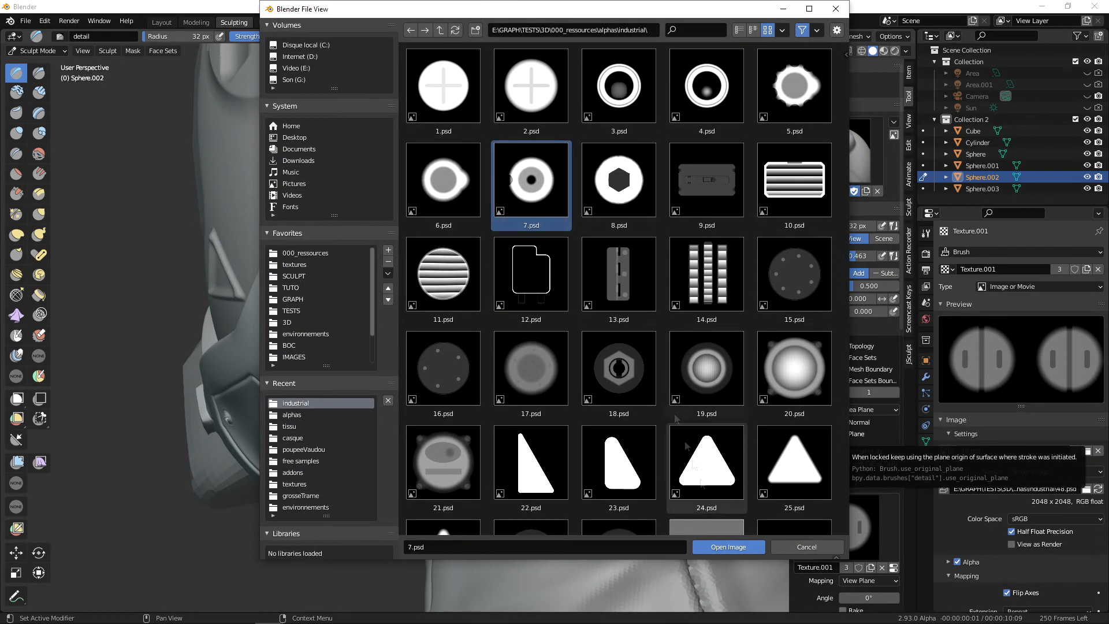
pyautogui.click(728, 548)
# Stamp the ring alpha over the round recess on the jaw guard's side, undoing and repeating misplaced stamps.
pyautogui.moveTo(481, 325); pyautogui.dragTo(483, 326)
pyautogui.hotkey('ctrl', 'z')
pyautogui.moveTo(504, 340); pyautogui.dragTo(520, 329, button='middle')
pyautogui.moveTo(458, 289); pyautogui.dragTo(502, 292)
pyautogui.hotkey('ctrl', 'z')
pyautogui.moveTo(503, 351); pyautogui.dragTo(448, 284, button='middle')
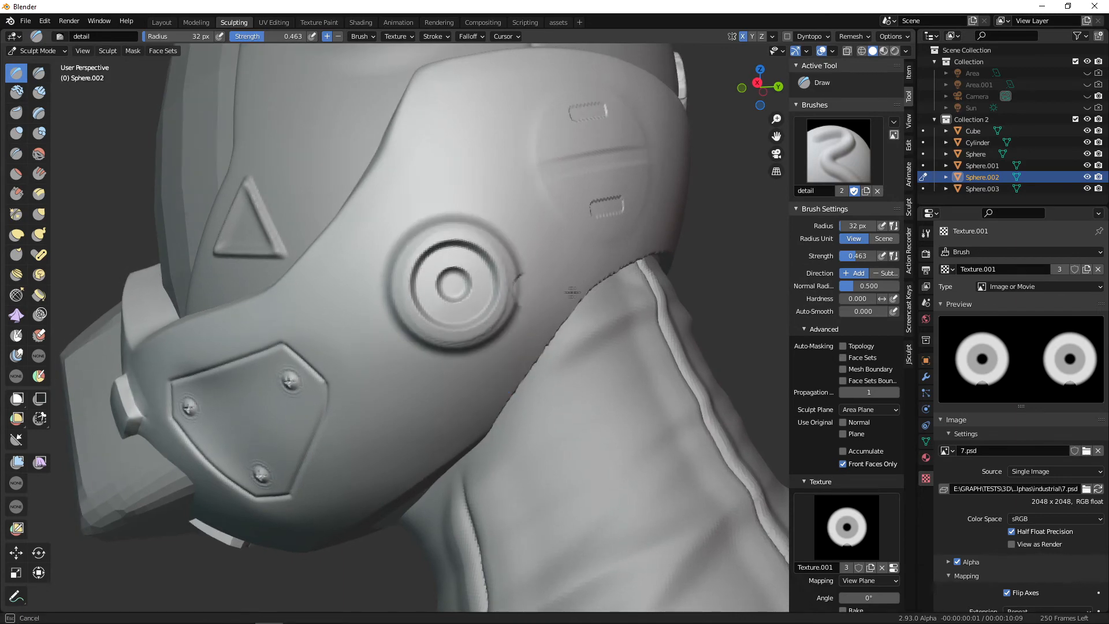
# Switch sculpting to the mouthpiece block and remesh it with a voxel size of .005 m.
pyautogui.moveTo(604, 287)
pyautogui.mouseDown(button='middle')
pyautogui.moveTo(571, 464)
pyautogui.moveTo(644, 462)
pyautogui.moveTo(584, 445)
pyautogui.mouseUp(button='middle')
pyautogui.press('d')
pyautogui.moveTo(386, 344); pyautogui.dragTo(568, 415, button='middle')
pyautogui.click(851, 35)
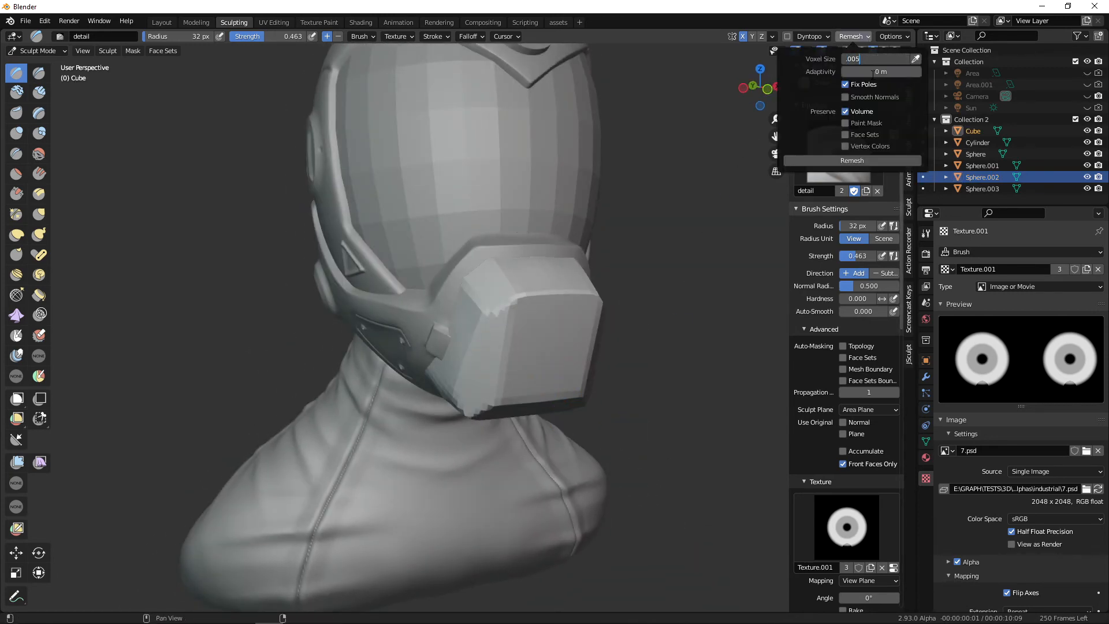
pyautogui.press('Return')
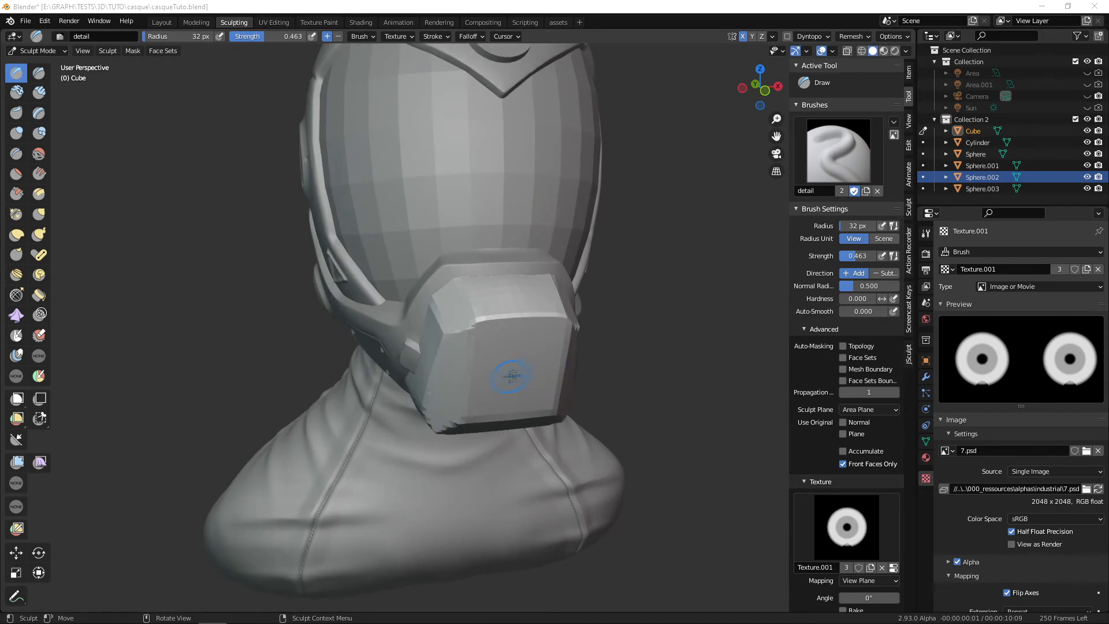
# Smooth the faceted edges and corners of the mouthpiece block, enlarging the brush to cover them.
pyautogui.moveTo(532, 329); pyautogui.dragTo(608, 250, button='middle')
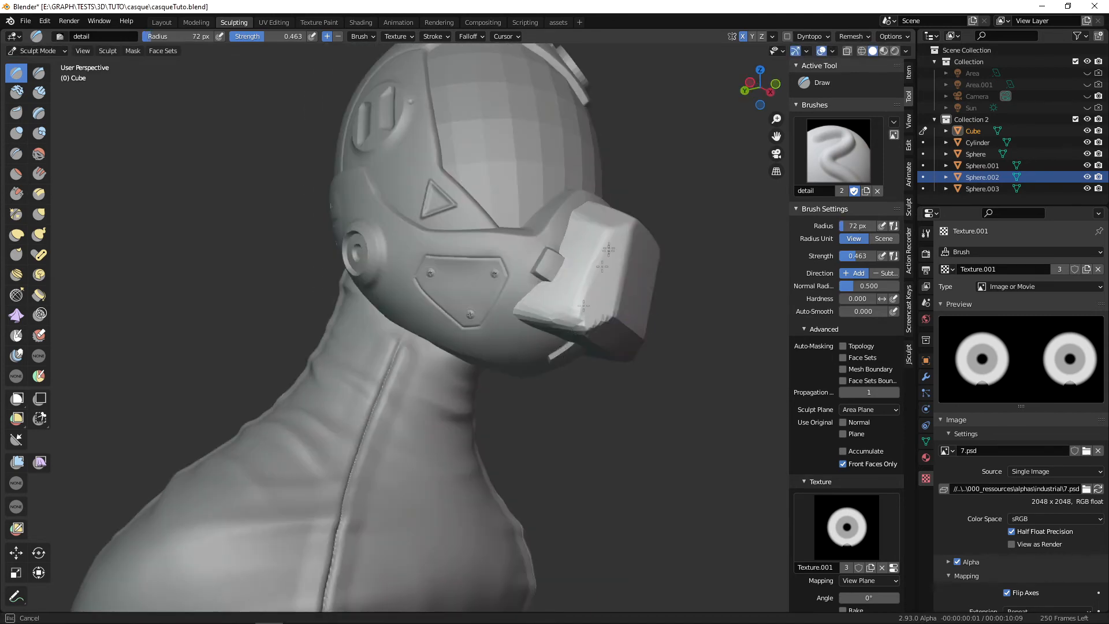
pyautogui.moveTo(569, 304); pyautogui.dragTo(580, 315)
pyautogui.press('f')
pyautogui.moveTo(630, 324)
pyautogui.mouseDown(button='middle')
pyautogui.moveTo(569, 307)
pyautogui.moveTo(445, 307)
pyautogui.moveTo(501, 349)
pyautogui.moveTo(492, 297)
pyautogui.moveTo(503, 292)
pyautogui.mouseUp(button='middle')
pyautogui.click(599, 308)
# Load the round industrial alpha 20.psd as the detail brush's texture image.
pyautogui.click(1085, 453)
pyautogui.click(799, 368)
pyautogui.click(729, 547)
# Try to stamp the round alpha on the centre of the mouthpiece's front face at a 126 px radius.
pyautogui.moveTo(631, 421)
pyautogui.keyDown('shift'); pyautogui.mouseDown(button='middle')
pyautogui.moveTo(629, 438)
pyautogui.moveTo(595, 451)
pyautogui.mouseUp(button='middle'); pyautogui.keyUp('shift')
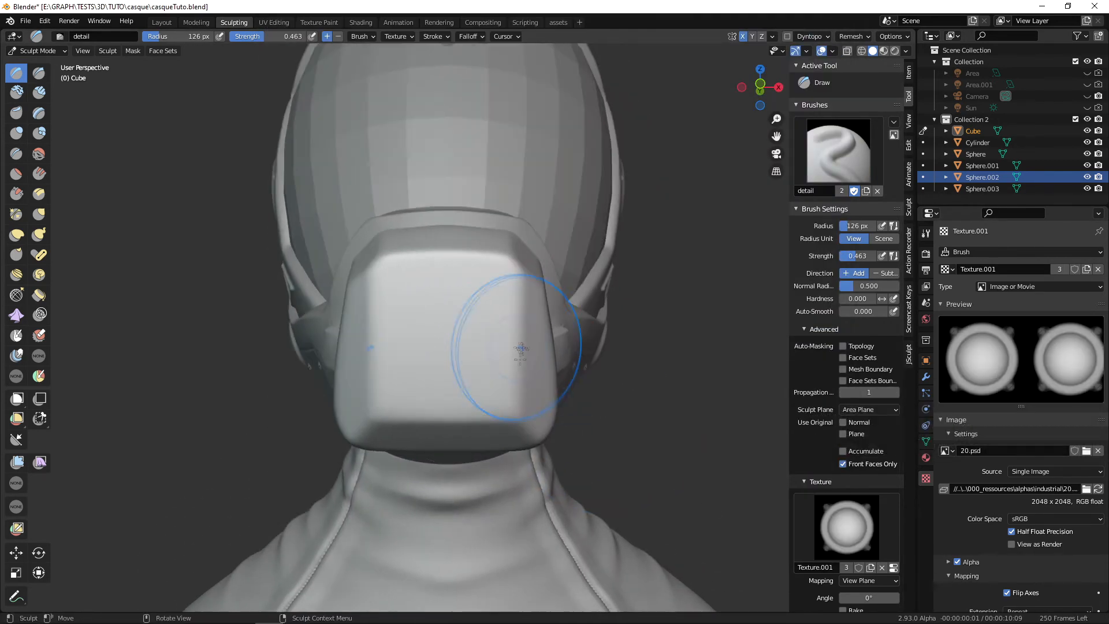
pyautogui.keyDown('alt'); pyautogui.moveTo(472, 335); pyautogui.dragTo(509, 353, button='middle'); pyautogui.keyUp('alt')
pyautogui.scroll(4, 547, 387)
pyautogui.scroll(-3, 547, 387)
pyautogui.moveTo(547, 386); pyautogui.dragTo(530, 379, button='middle')
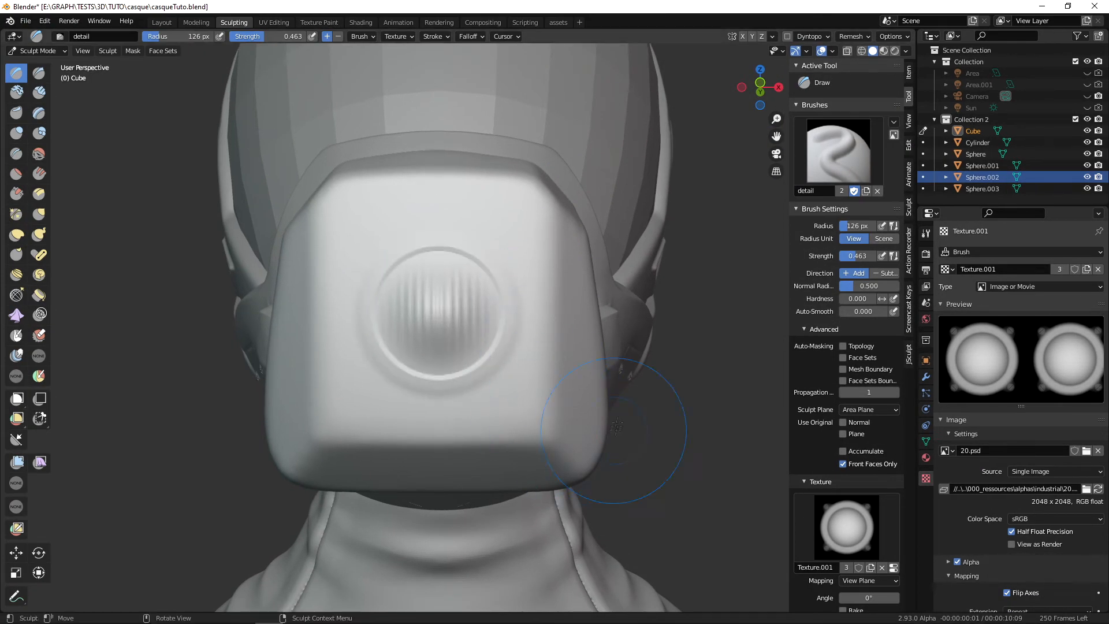
pyautogui.hotkey('ctrl', 'z')
# Change the detail brush's falloff preset and stamp the round alpha with its screws on the centre of the mouthpiece's front.
pyautogui.click(471, 36)
pyautogui.click(474, 57)
pyautogui.click(464, 183)
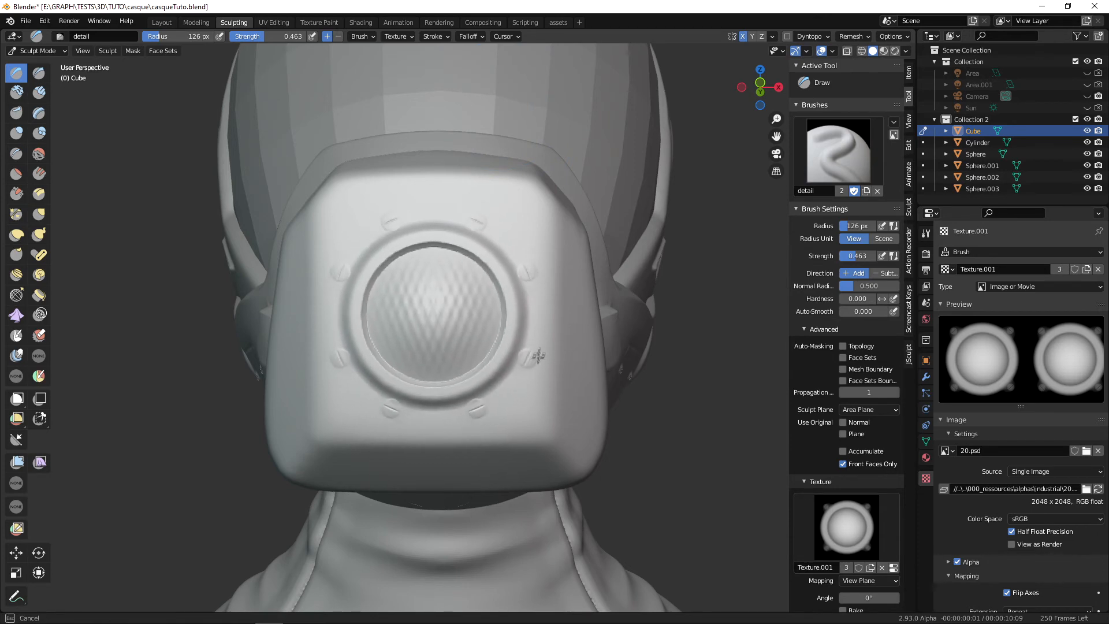
pyautogui.moveTo(541, 358); pyautogui.dragTo(589, 399, button='middle')
# Load the angled panel alpha 52.psd and stamp it on the sides and upper face of the mouthpiece.
pyautogui.click(1087, 451)
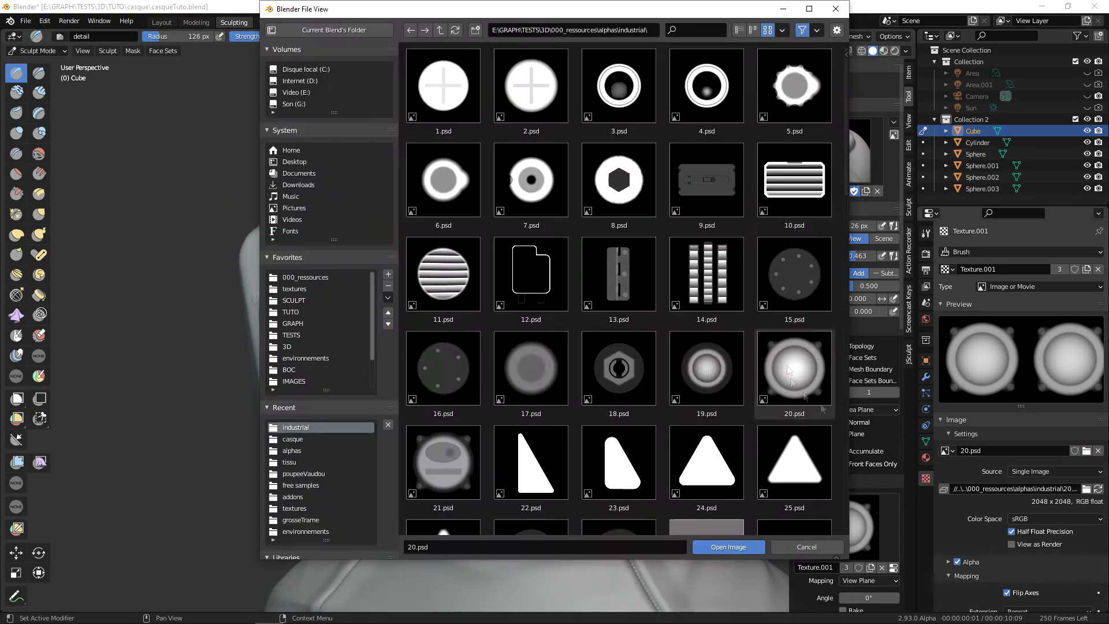
pyautogui.scroll(-8, 751, 450)
pyautogui.click(728, 547)
pyautogui.moveTo(439, 312)
pyautogui.mouseDown(button='middle')
pyautogui.moveTo(451, 277)
pyautogui.moveTo(466, 341)
pyautogui.moveTo(476, 312)
pyautogui.mouseUp(button='middle')
pyautogui.moveTo(488, 359); pyautogui.dragTo(594, 395, button='middle')
pyautogui.moveTo(621, 471); pyautogui.dragTo(607, 440, button='middle')
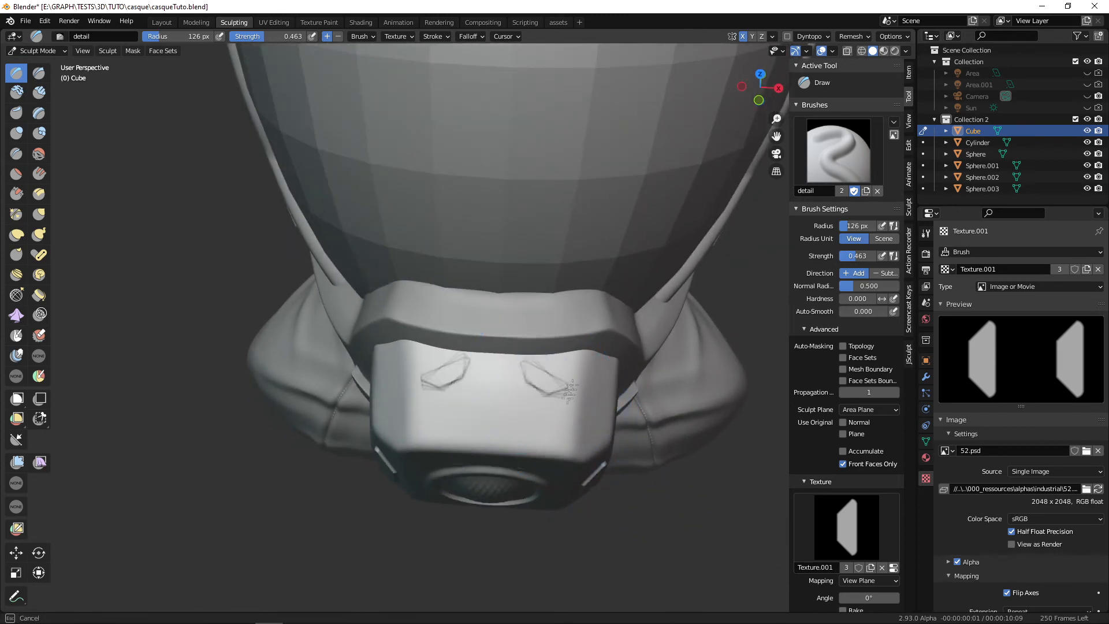
# Flatten the mouthpiece's lower side corners into facets with the Scrape brush.
pyautogui.moveTo(581, 381); pyautogui.dragTo(182, 247, button='middle')
pyautogui.click(16, 193)
pyautogui.moveTo(496, 279); pyautogui.dragTo(449, 267)
pyautogui.moveTo(474, 300)
pyautogui.mouseDown(button='middle')
pyautogui.moveTo(547, 282)
pyautogui.moveTo(503, 314)
pyautogui.moveTo(397, 339)
pyautogui.mouseUp(button='middle')
pyautogui.press('f')
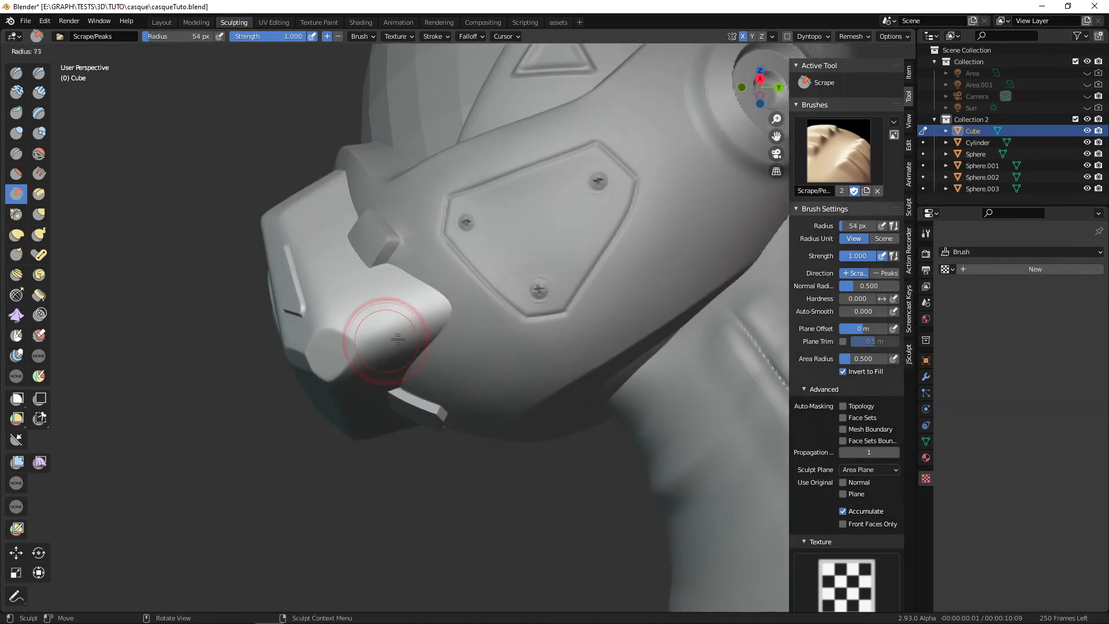
pyautogui.moveTo(444, 312); pyautogui.dragTo(471, 292, button='middle')
pyautogui.moveTo(402, 292); pyautogui.dragTo(508, 322, button='middle')
# Sharpen the upper front edge of the mouthpiece with the Pinch brush at a 32 px radius.
pyautogui.press('p')
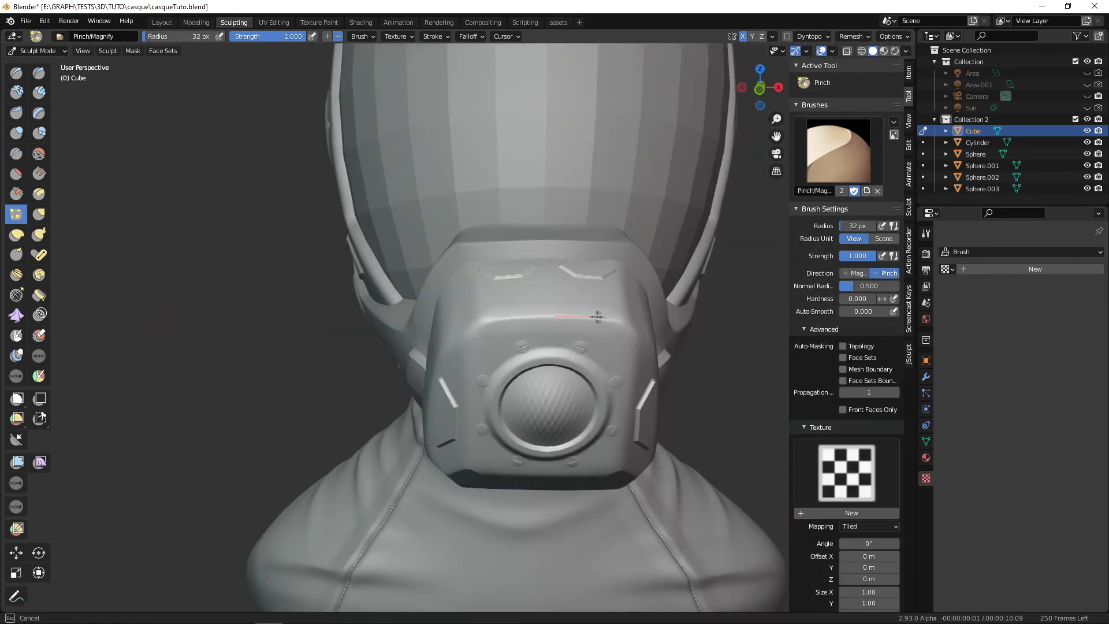
pyautogui.moveTo(598, 317); pyautogui.dragTo(613, 317)
pyautogui.moveTo(543, 316)
pyautogui.mouseDown(button='middle')
pyautogui.moveTo(621, 316)
pyautogui.moveTo(609, 310)
pyautogui.mouseUp(button='middle')
pyautogui.moveTo(602, 306); pyautogui.dragTo(584, 307)
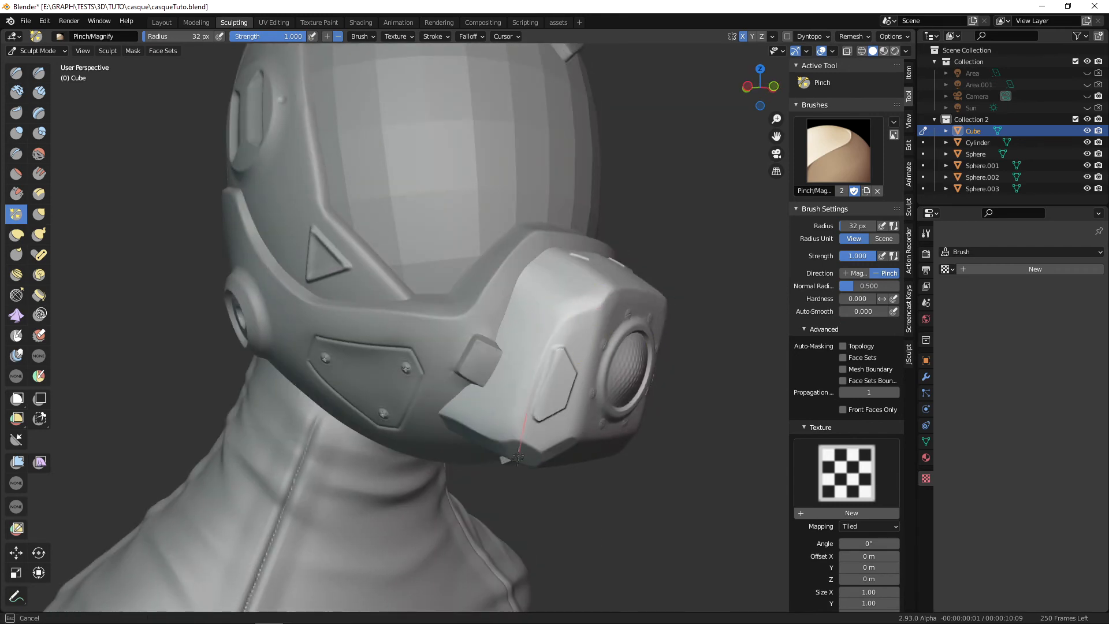
# Pinch the mouthpiece's side and lower edges sharp, adjusting the brush radius between strokes.
pyautogui.moveTo(518, 459); pyautogui.dragTo(520, 463)
pyautogui.moveTo(593, 468)
pyautogui.mouseDown(button='middle')
pyautogui.moveTo(570, 434)
pyautogui.moveTo(630, 428)
pyautogui.mouseUp(button='middle')
pyautogui.scroll(2, 606, 370)
pyautogui.press('f')
pyautogui.click(598, 360)
pyautogui.moveTo(549, 433); pyautogui.dragTo(542, 511)
pyautogui.moveTo(647, 393)
pyautogui.mouseDown(button='middle')
pyautogui.moveTo(592, 358)
pyautogui.moveTo(619, 376)
pyautogui.mouseUp(button='middle')
pyautogui.press('f')
pyautogui.click(600, 359)
pyautogui.moveTo(636, 287); pyautogui.dragTo(628, 334)
# Set the Pinch brush radius to 41 px and sharpen the mouthpiece's remaining front edges.
pyautogui.moveTo(617, 509); pyautogui.dragTo(453, 334, button='middle')
pyautogui.press('f')
pyautogui.moveTo(565, 310); pyautogui.dragTo(572, 309)
pyautogui.moveTo(572, 310); pyautogui.dragTo(555, 260, button='middle')
pyautogui.moveTo(455, 290); pyautogui.dragTo(499, 280)
pyautogui.moveTo(601, 289)
pyautogui.mouseDown(button='middle')
pyautogui.moveTo(540, 427)
pyautogui.moveTo(609, 477)
pyautogui.mouseUp(button='middle')
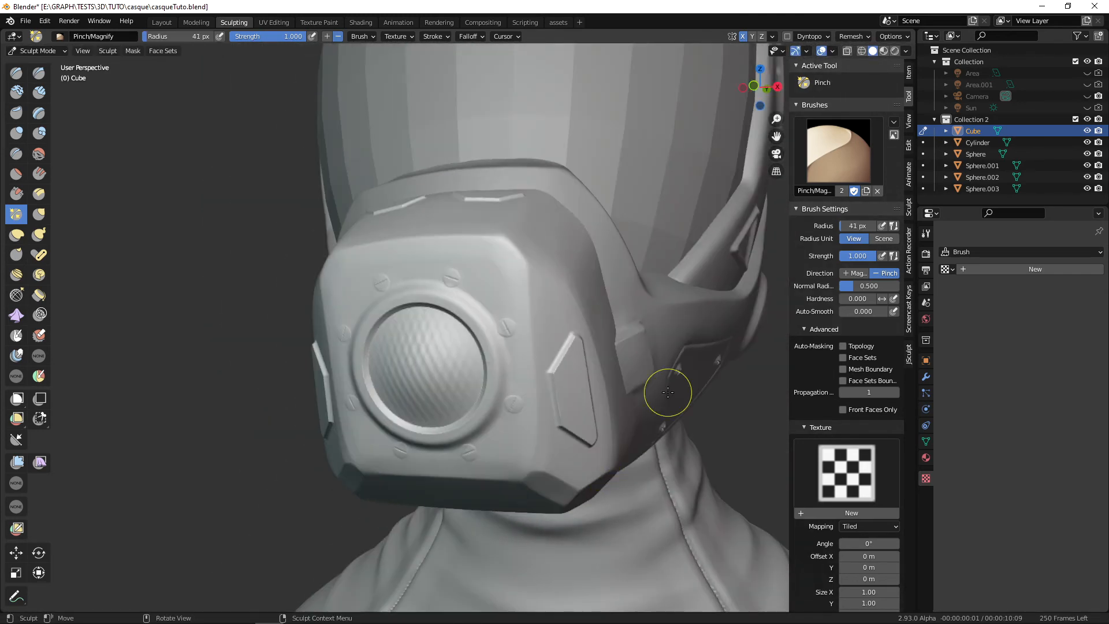
# Return to the detail brush at a 75 px radius and stamp alpha 52.psd in the middle of the mouthpiece's upper face.
pyautogui.moveTo(668, 392)
pyautogui.mouseDown(button='middle')
pyautogui.moveTo(636, 449)
pyautogui.moveTo(639, 468)
pyautogui.moveTo(624, 462)
pyautogui.mouseUp(button='middle')
pyautogui.press('x')
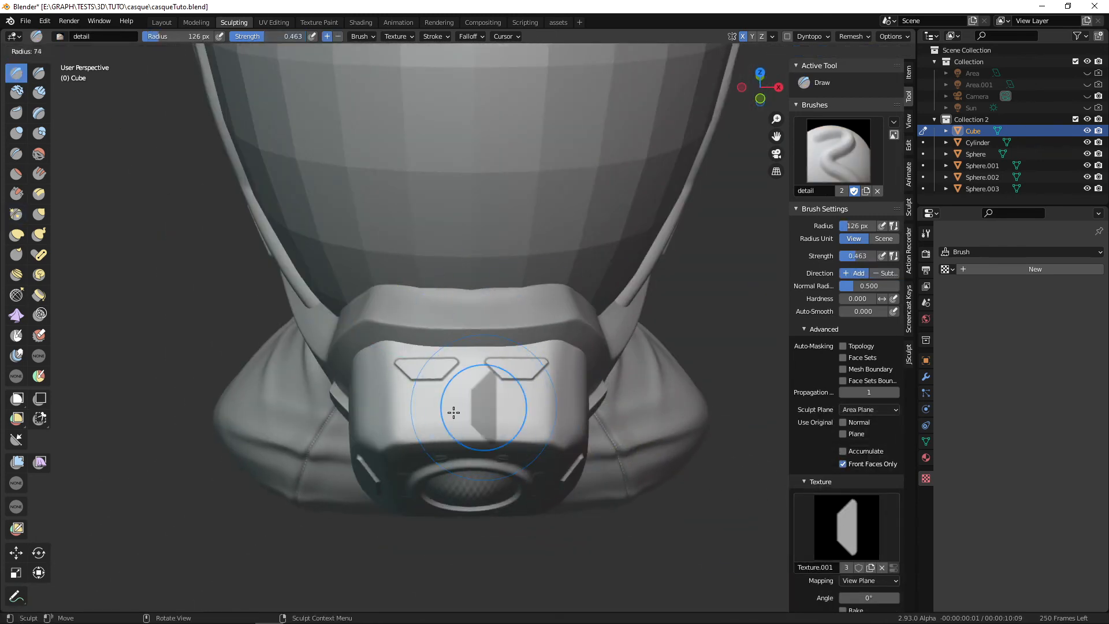
pyautogui.click(454, 412)
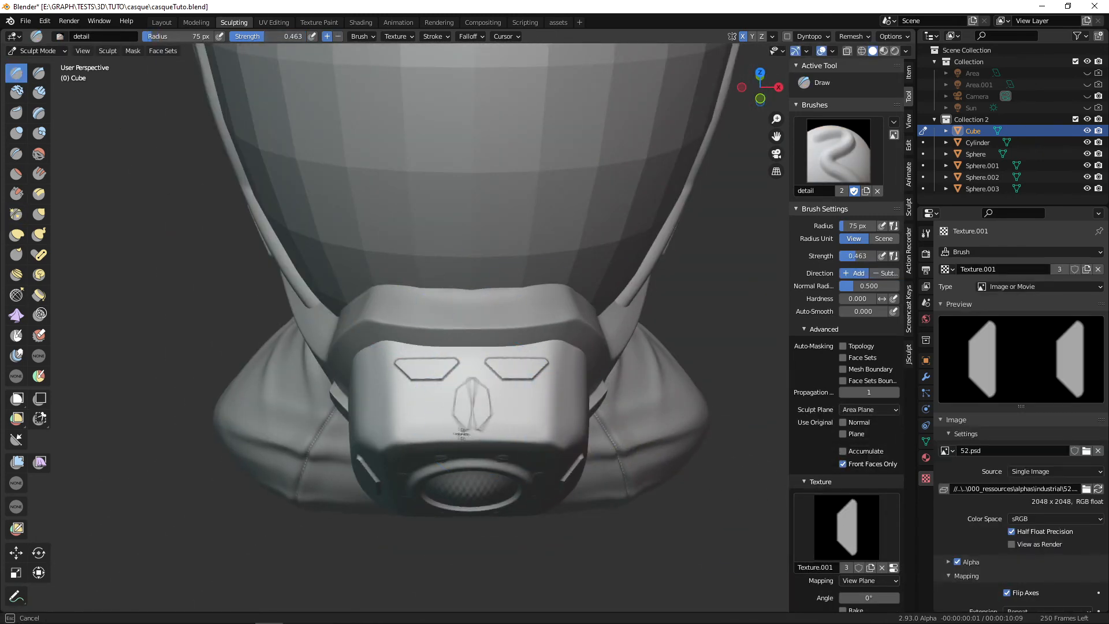
pyautogui.moveTo(464, 428); pyautogui.dragTo(890, 276, button='middle')
# Set the detail brush to subtract and load the slanted panel alpha 51.psd as its texture image.
pyautogui.click(888, 274)
pyautogui.moveTo(446, 351); pyautogui.dragTo(419, 359, button='middle')
pyautogui.click(1086, 451)
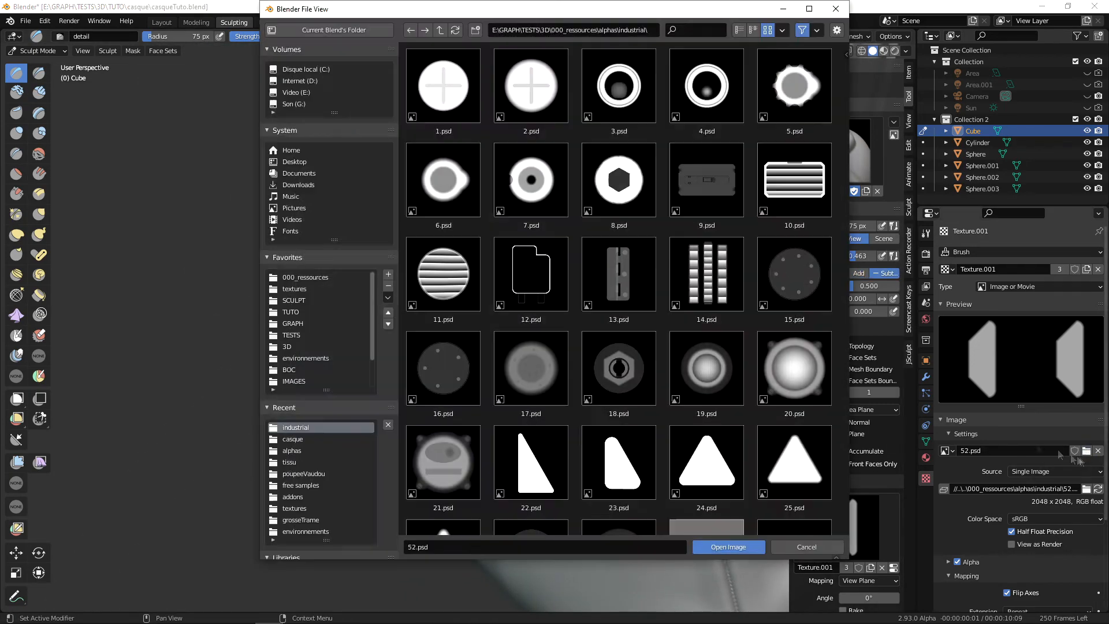
pyautogui.scroll(-8, 636, 280)
pyautogui.click(751, 547)
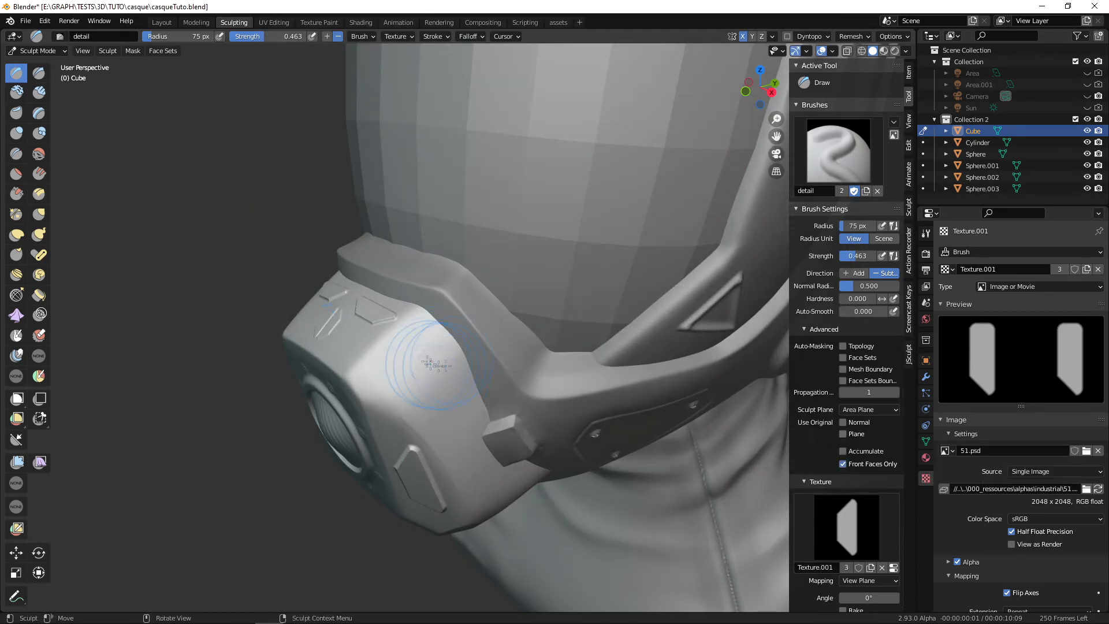
pyautogui.moveTo(439, 393); pyautogui.dragTo(375, 357, button='middle')
pyautogui.moveTo(405, 393)
pyautogui.mouseDown(button='middle')
pyautogui.moveTo(539, 473)
pyautogui.moveTo(567, 461)
pyautogui.mouseUp(button='middle')
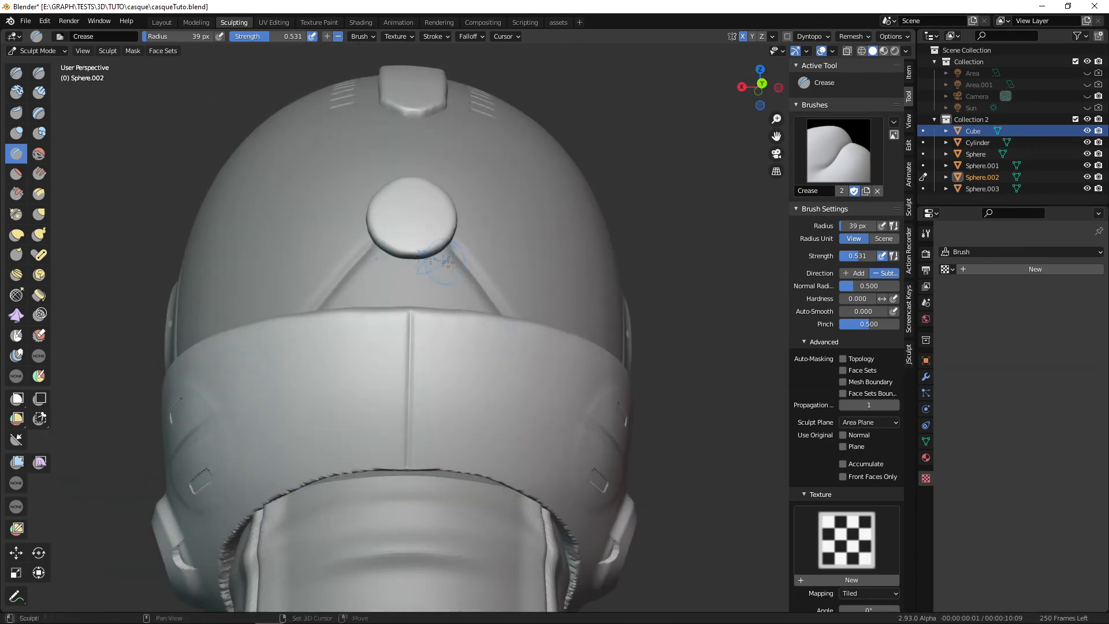
# Load the hexagonal nut alpha 18.psd and try stamping it on the round knob at the helmet's back.
pyautogui.doubleClick(652, 415)
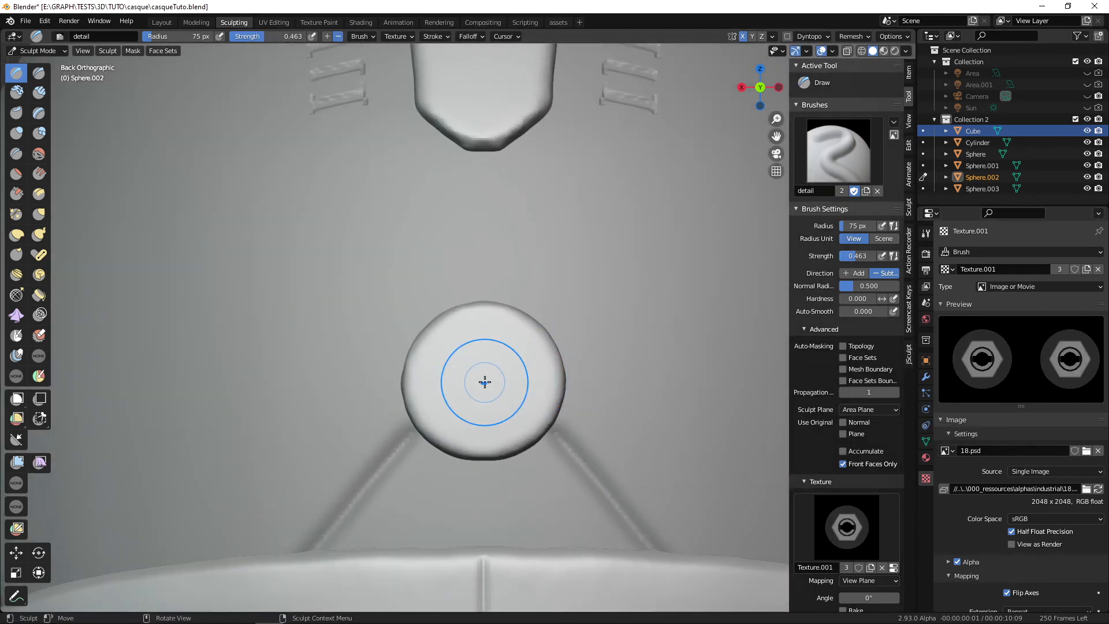
pyautogui.moveTo(533, 376); pyautogui.dragTo(599, 362)
pyautogui.hotkey('ctrl', 'z')
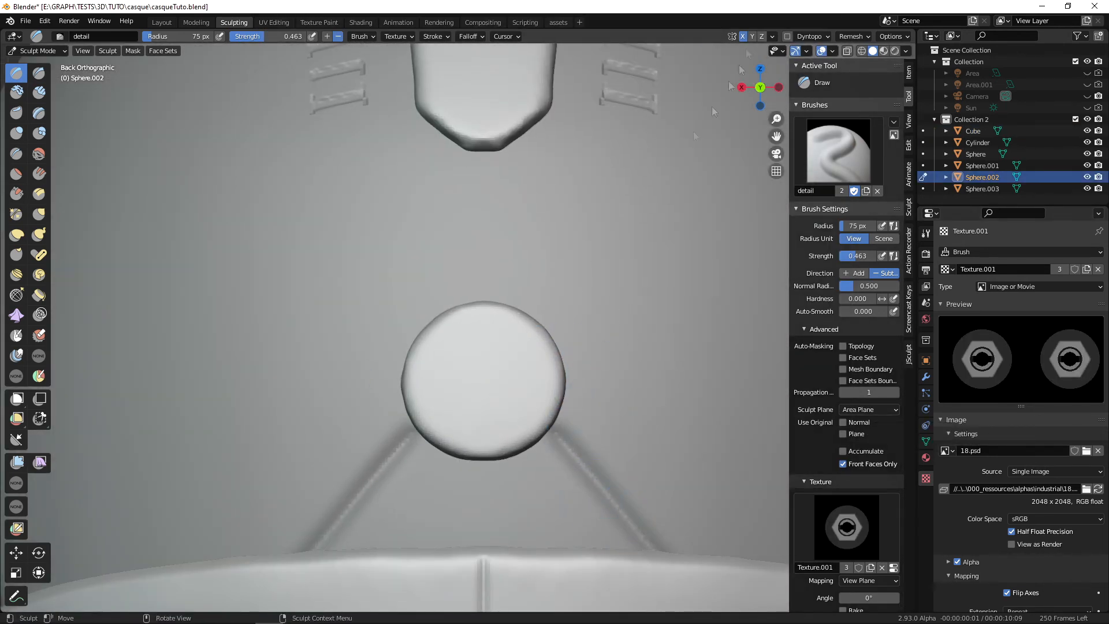
# Turn off X symmetry and stamp the hexagonal nut alpha on the centre of the helmet's rear knob.
pyautogui.moveTo(581, 9)
pyautogui.mouseDown()
pyautogui.moveTo(584, 17)
pyautogui.moveTo(583, 1)
pyautogui.mouseUp()
pyautogui.click(580, 22)
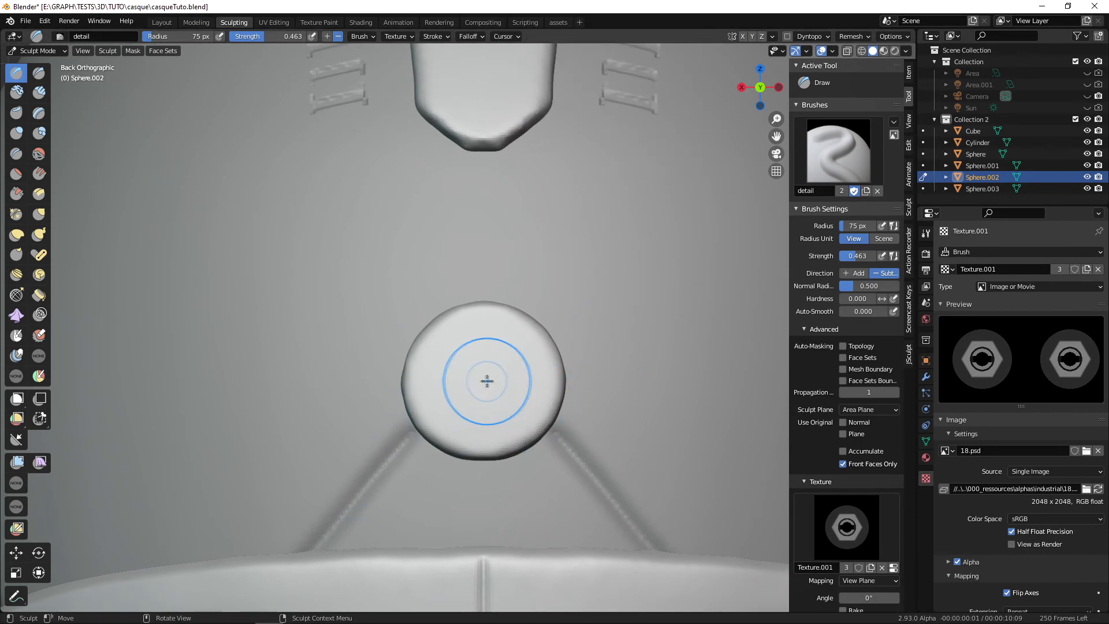
pyautogui.moveTo(576, 377)
pyautogui.mouseDown()
pyautogui.moveTo(593, 379)
pyautogui.moveTo(564, 462)
pyautogui.moveTo(598, 466)
pyautogui.moveTo(598, 405)
pyautogui.moveTo(555, 370)
pyautogui.mouseUp()
pyautogui.moveTo(582, 366); pyautogui.dragTo(581, 346)
pyautogui.keyDown('alt'); pyautogui.moveTo(580, 346); pyautogui.dragTo(665, 347); pyautogui.keyUp('alt')
pyautogui.moveTo(664, 346)
pyautogui.keyDown('ctrl'); pyautogui.keyDown('alt'); pyautogui.mouseDown()
pyautogui.moveTo(665, 393)
pyautogui.moveTo(708, 407)
pyautogui.moveTo(612, 393)
pyautogui.mouseUp(); pyautogui.keyUp('alt'); pyautogui.keyUp('ctrl')
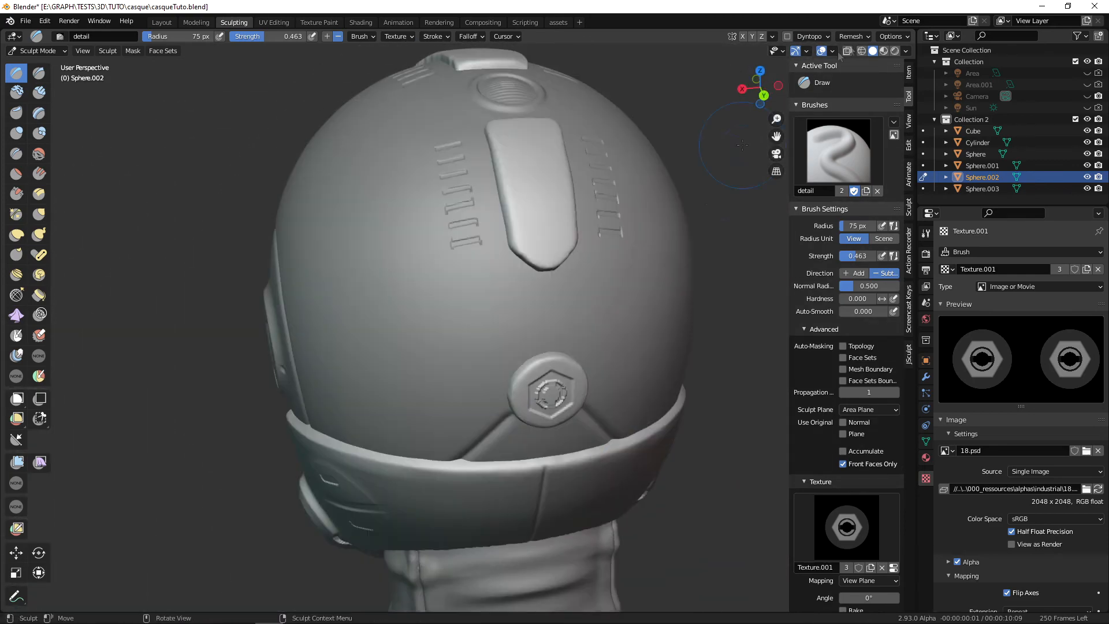
# Load the rounded rectangle alpha 64.psd and stamp a recess into the raised plate on the helmet's upper back.
pyautogui.click(854, 36)
pyautogui.moveTo(743, 169); pyautogui.dragTo(693, 249, button='middle')
pyautogui.keyDown('ctrl'); pyautogui.moveTo(642, 457); pyautogui.dragTo(648, 410, button='middle'); pyautogui.keyUp('ctrl')
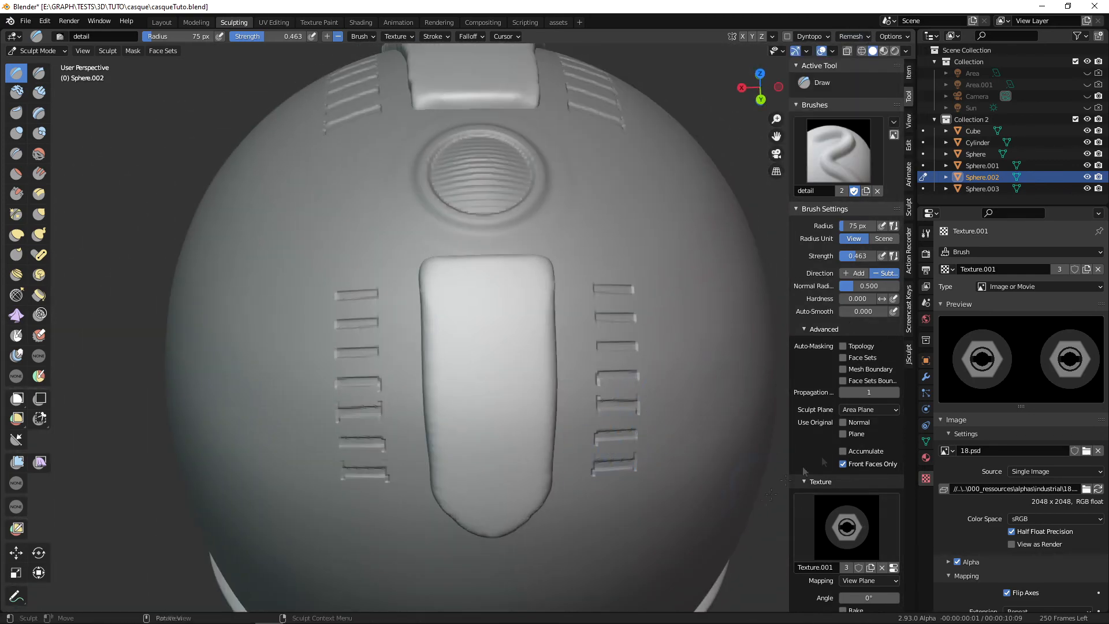
pyautogui.click(1086, 450)
pyautogui.moveTo(846, 191); pyautogui.dragTo(848, 341)
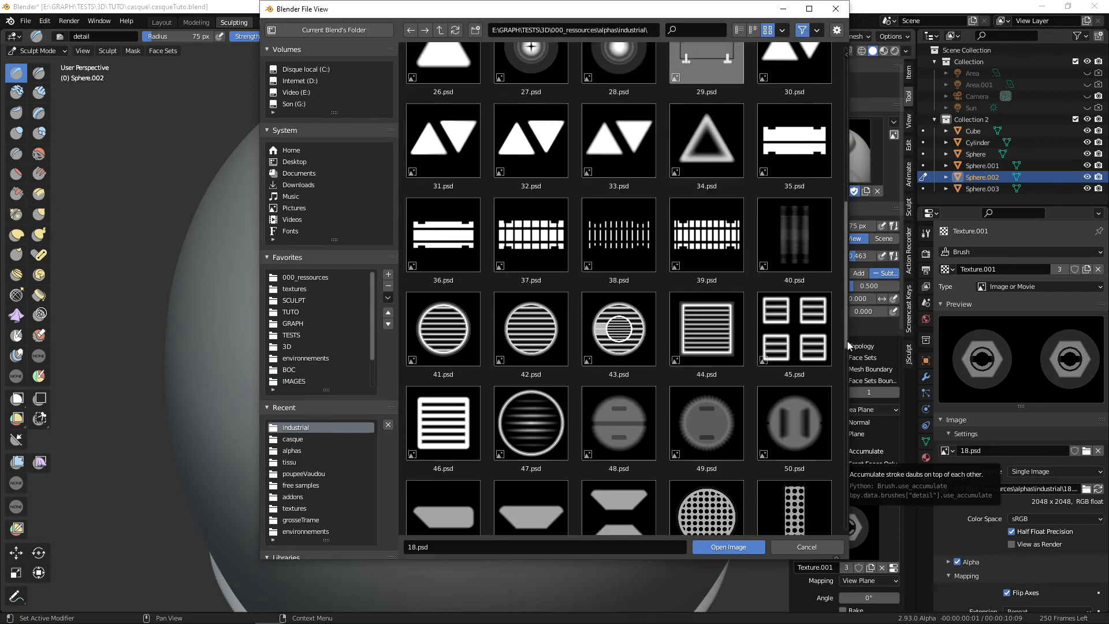
pyautogui.click(444, 235)
pyautogui.moveTo(846, 260); pyautogui.dragTo(853, 430)
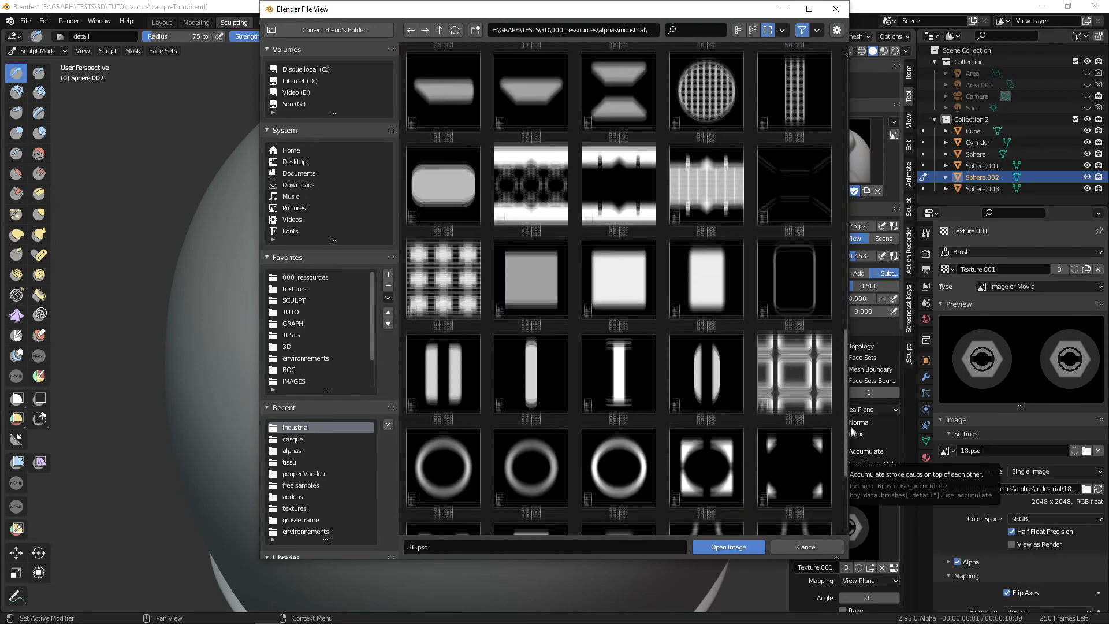
pyautogui.scroll(2, 706, 341)
pyautogui.click(706, 341)
pyautogui.click(728, 547)
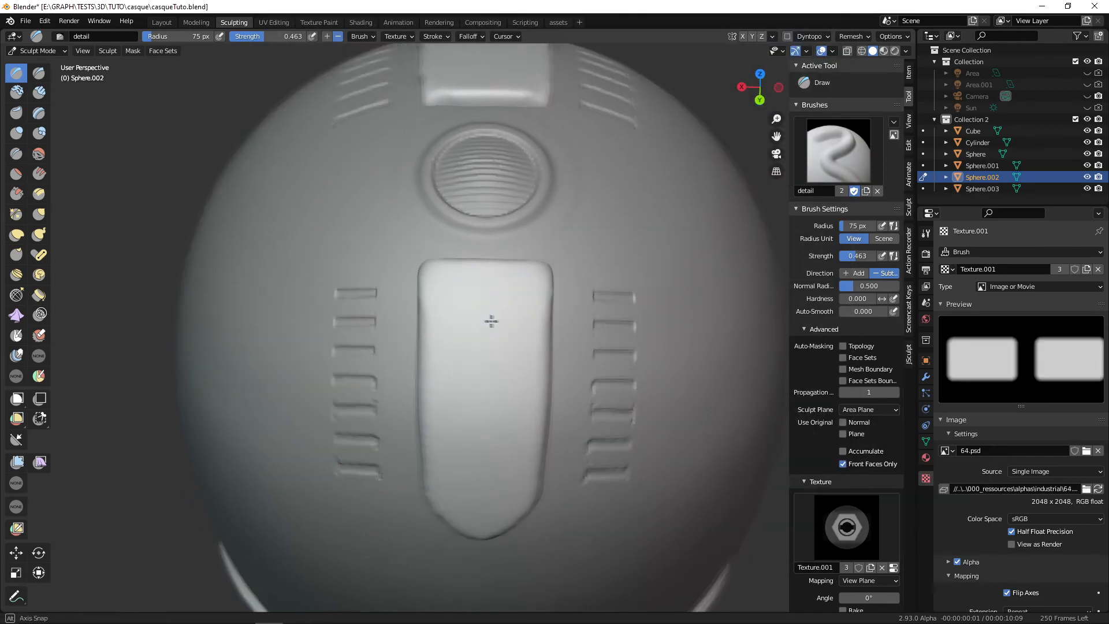
pyautogui.press('KP_5')
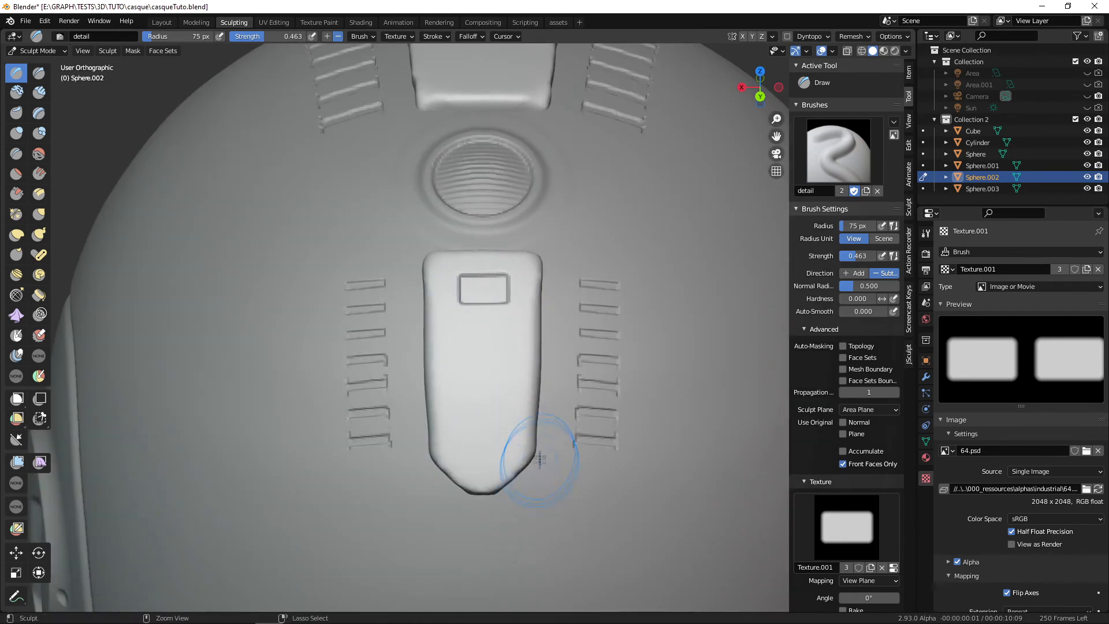
pyautogui.moveTo(571, 356)
pyautogui.mouseDown(button='middle')
pyautogui.moveTo(687, 341)
pyautogui.moveTo(635, 356)
pyautogui.mouseUp(button='middle')
# Refine the edges of the recessed back plate with the Clay brush at a 19 px radius.
pyautogui.press('c')
pyautogui.press('f')
pyautogui.click(529, 386)
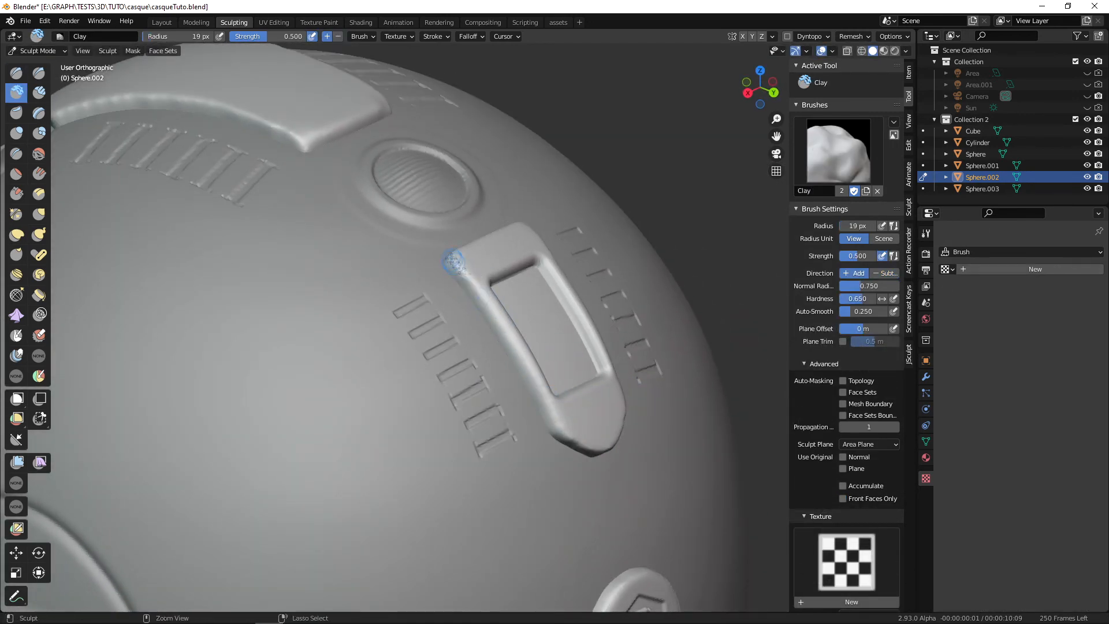
pyautogui.moveTo(452, 261); pyautogui.dragTo(648, 254, button='middle')
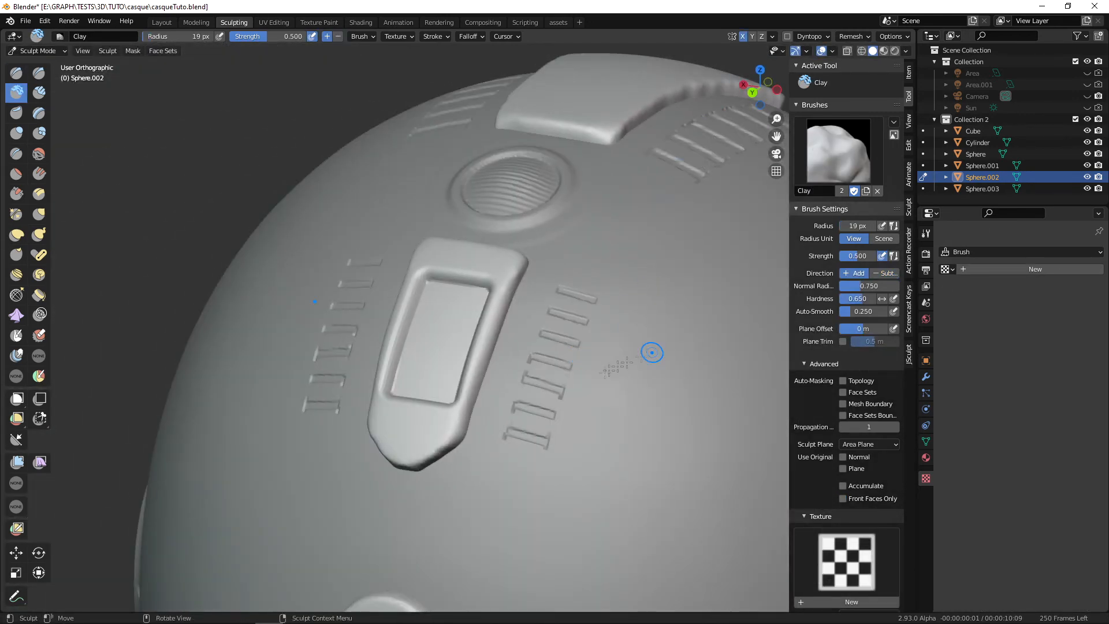
pyautogui.moveTo(543, 370)
pyautogui.mouseDown(button='middle')
pyautogui.moveTo(602, 359)
pyautogui.moveTo(491, 283)
pyautogui.moveTo(532, 416)
pyautogui.moveTo(586, 434)
pyautogui.moveTo(537, 405)
pyautogui.moveTo(476, 309)
pyautogui.moveTo(535, 419)
pyautogui.moveTo(472, 393)
pyautogui.moveTo(475, 358)
pyautogui.mouseUp(button='middle')
# Adjust the Clay brush's stroke settings and refine the side edge of the large plate on top of the helmet.
pyautogui.click(437, 38)
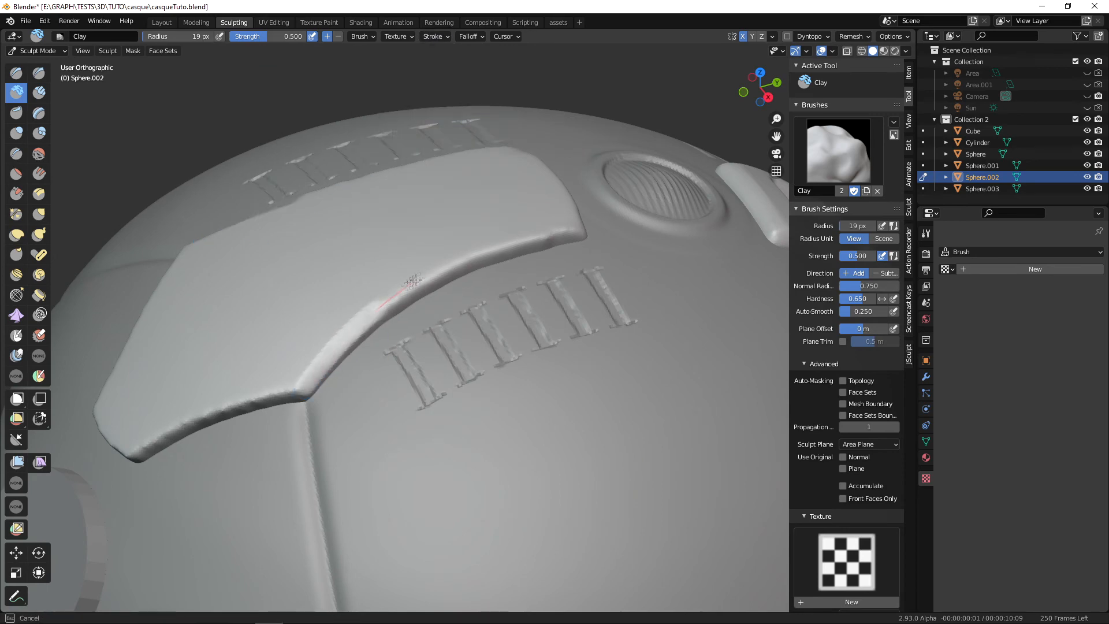
pyautogui.moveTo(589, 275); pyautogui.dragTo(370, 424, button='middle')
pyautogui.moveTo(547, 290)
pyautogui.mouseDown(button='middle')
pyautogui.moveTo(601, 336)
pyautogui.moveTo(587, 289)
pyautogui.moveTo(581, 341)
pyautogui.moveTo(564, 327)
pyautogui.mouseUp(button='middle')
# Change the stroke settings again, set the Clay radius to 38 px and even out the large top plate's rim.
pyautogui.click(439, 37)
pyautogui.moveTo(563, 327); pyautogui.dragTo(574, 304, button='middle')
pyautogui.press('f')
pyautogui.moveTo(574, 304)
pyautogui.keyDown('alt'); pyautogui.mouseDown()
pyautogui.moveTo(543, 345)
pyautogui.moveTo(569, 376)
pyautogui.mouseUp(); pyautogui.keyUp('alt')
pyautogui.click(545, 345)
pyautogui.moveTo(528, 360); pyautogui.dragTo(503, 396, button='middle')
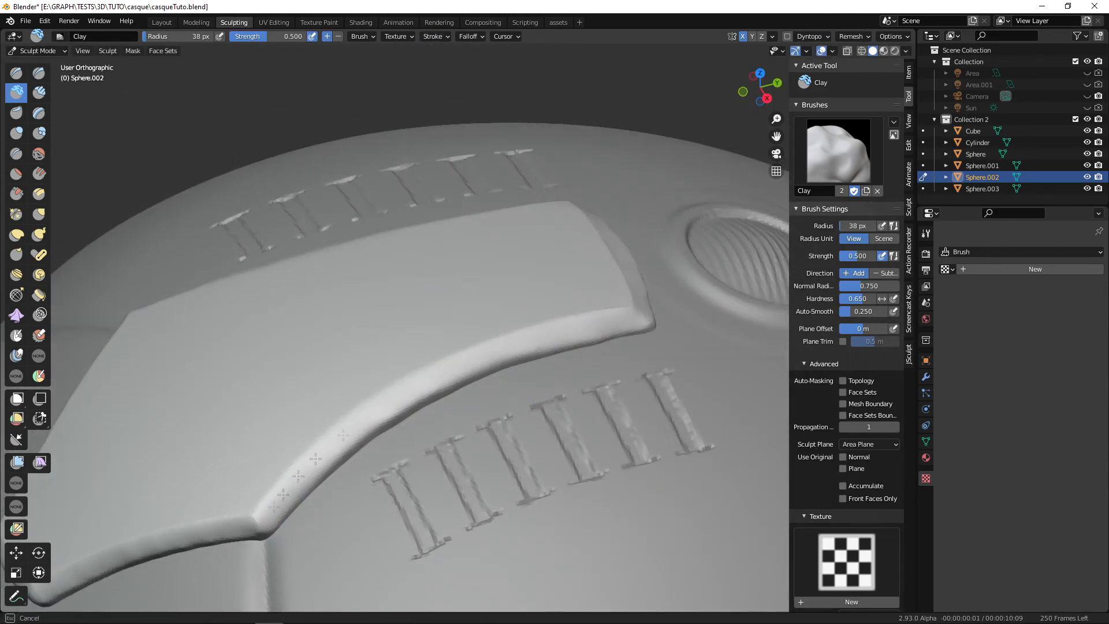
pyautogui.moveTo(343, 435); pyautogui.dragTo(376, 298, button='middle')
pyautogui.moveTo(580, 234); pyautogui.dragTo(549, 444, button='middle')
# Correct the outline of the large top plate with the Elastic Deform brush at a 52 px radius.
pyautogui.scroll(3, 548, 445)
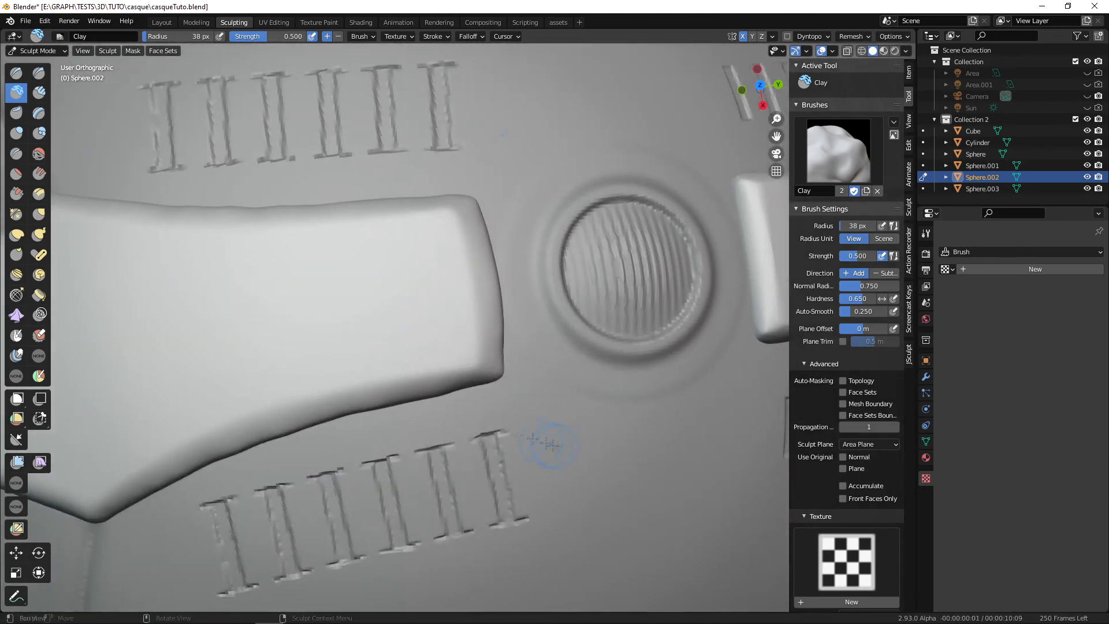
pyautogui.press('g')
pyautogui.moveTo(443, 437); pyautogui.dragTo(486, 380, button='middle')
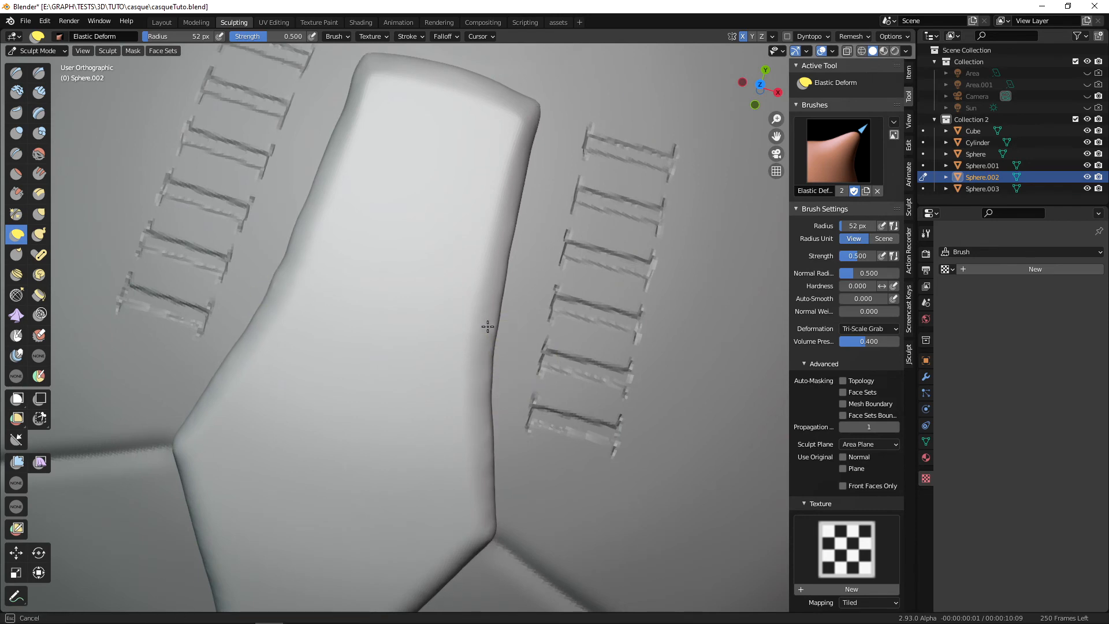
pyautogui.moveTo(525, 498)
pyautogui.keyDown('alt'); pyautogui.mouseDown()
pyautogui.moveTo(565, 453)
pyautogui.moveTo(565, 398)
pyautogui.mouseUp(); pyautogui.keyUp('alt')
# Sharpen the large top plate's long side edges with the Pinch brush at a 41 px radius.
pyautogui.click(16, 214)
pyautogui.moveTo(388, 398); pyautogui.dragTo(424, 347)
pyautogui.moveTo(519, 298); pyautogui.dragTo(524, 296)
pyautogui.moveTo(523, 296); pyautogui.dragTo(492, 330, button='middle')
pyautogui.moveTo(322, 428); pyautogui.dragTo(373, 374)
pyautogui.moveTo(492, 331); pyautogui.dragTo(494, 329)
pyautogui.moveTo(495, 329); pyautogui.dragTo(453, 364, button='middle')
pyautogui.moveTo(408, 405)
pyautogui.mouseDown()
pyautogui.moveTo(445, 346)
pyautogui.moveTo(639, 223)
pyautogui.mouseUp()
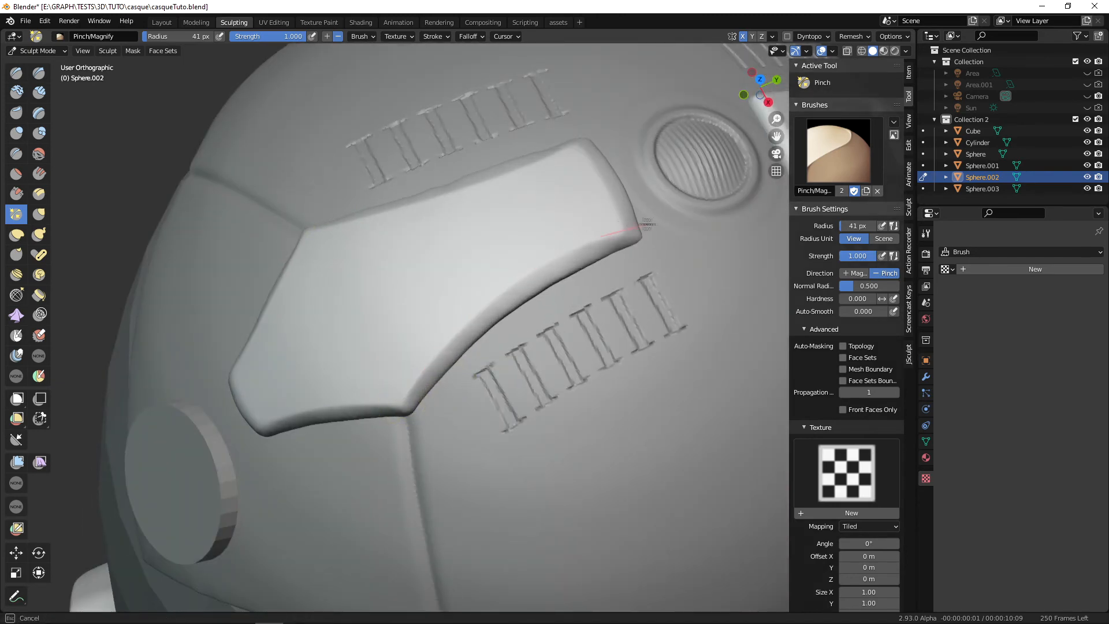
# Pinch the remaining edges and corners of the large top plate from several angles.
pyautogui.moveTo(639, 223); pyautogui.dragTo(604, 266, button='middle')
pyautogui.moveTo(635, 360); pyautogui.dragTo(634, 370)
pyautogui.moveTo(635, 370)
pyautogui.mouseDown(button='middle')
pyautogui.moveTo(693, 255)
pyautogui.moveTo(729, 246)
pyautogui.mouseUp(button='middle')
pyautogui.moveTo(428, 386); pyautogui.dragTo(483, 374)
pyautogui.moveTo(462, 381)
pyautogui.mouseDown(button='middle')
pyautogui.moveTo(383, 401)
pyautogui.moveTo(525, 394)
pyautogui.moveTo(411, 391)
pyautogui.moveTo(352, 405)
pyautogui.mouseUp(button='middle')
pyautogui.moveTo(592, 312); pyautogui.dragTo(608, 344)
# Switch to the detail Draw brush and load the 50.psd industrial alpha as its texture.
pyautogui.moveTo(608, 344); pyautogui.dragTo(522, 272, button='middle')
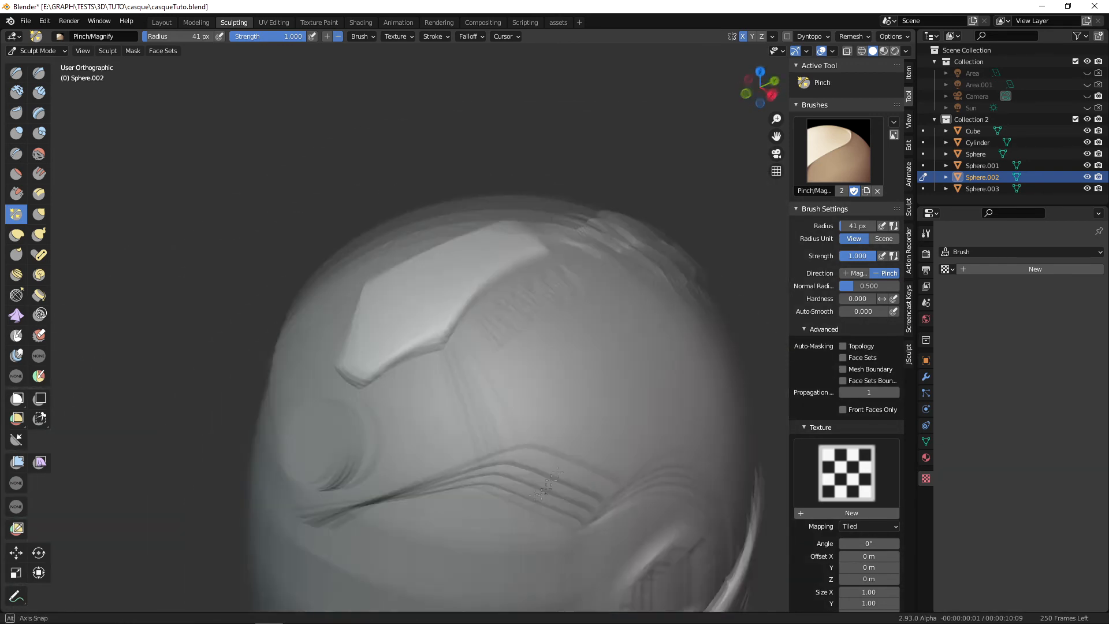
pyautogui.press('x')
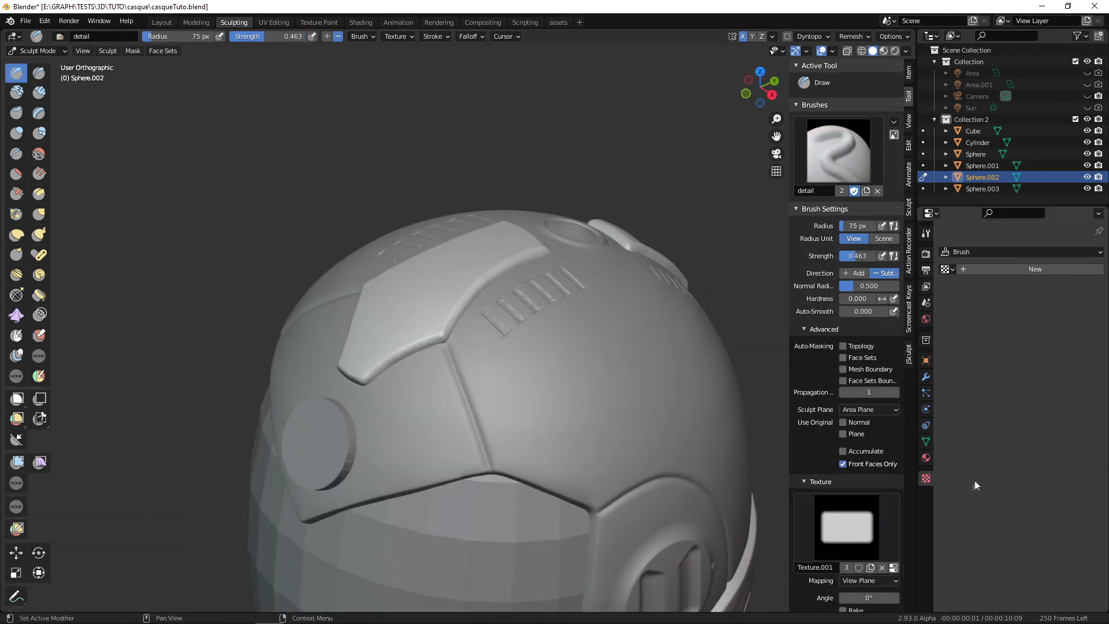
pyautogui.click(1086, 450)
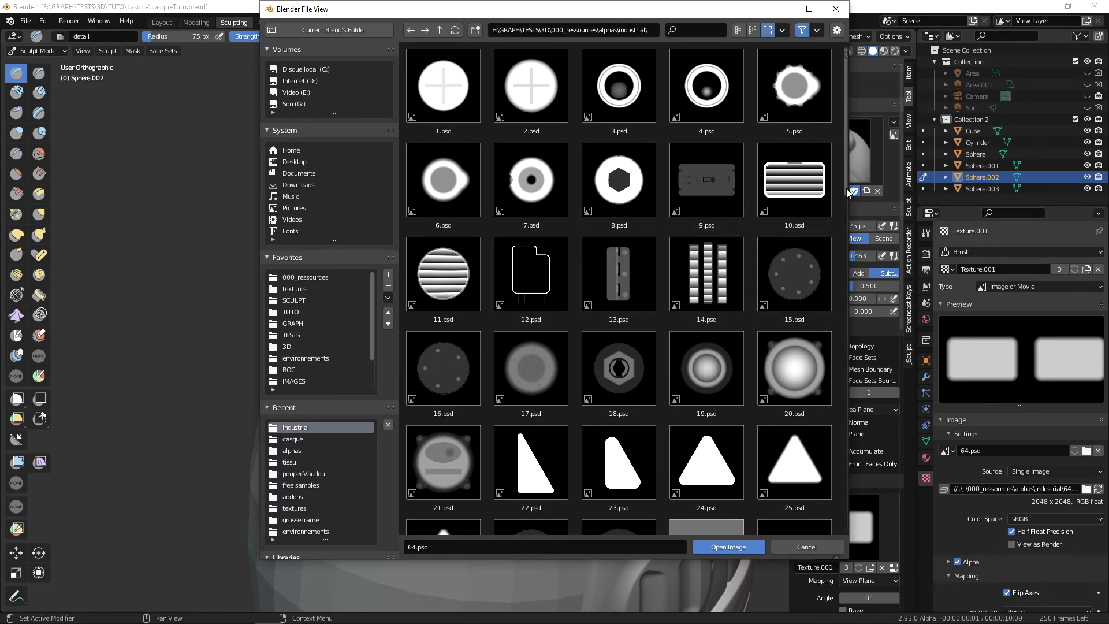
pyautogui.scroll(-10, 815, 242)
pyautogui.click(794, 357)
pyautogui.click(728, 547)
# Try stamping the round 50.psd alpha low on the large top plate, undo it, and stamp it in the plate's wider middle area.
pyautogui.moveTo(708, 514); pyautogui.dragTo(681, 500, button='middle')
pyautogui.scroll(3, 575, 473)
pyautogui.moveTo(448, 443); pyautogui.dragTo(483, 497)
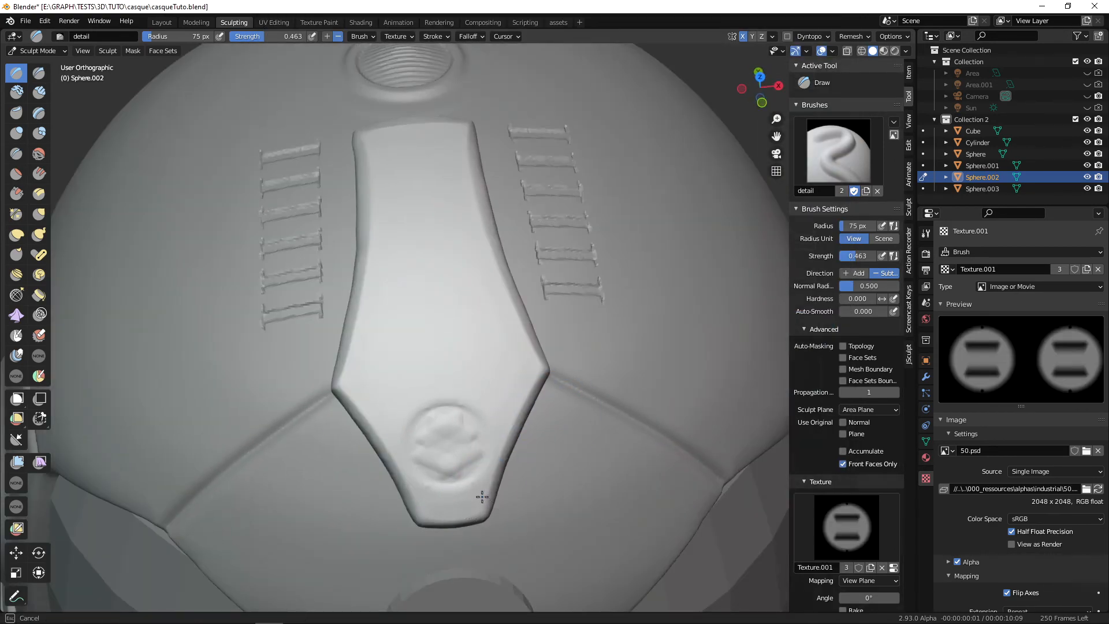
pyautogui.hotkey('ctrl', 'z')
pyautogui.moveTo(504, 440); pyautogui.dragTo(495, 433, button='middle')
pyautogui.moveTo(434, 362); pyautogui.dragTo(512, 430)
pyautogui.moveTo(563, 543)
pyautogui.mouseDown(button='middle')
pyautogui.moveTo(532, 436)
pyautogui.moveTo(598, 475)
pyautogui.moveTo(479, 306)
pyautogui.mouseUp(button='middle')
pyautogui.scroll(-5, 532, 435)
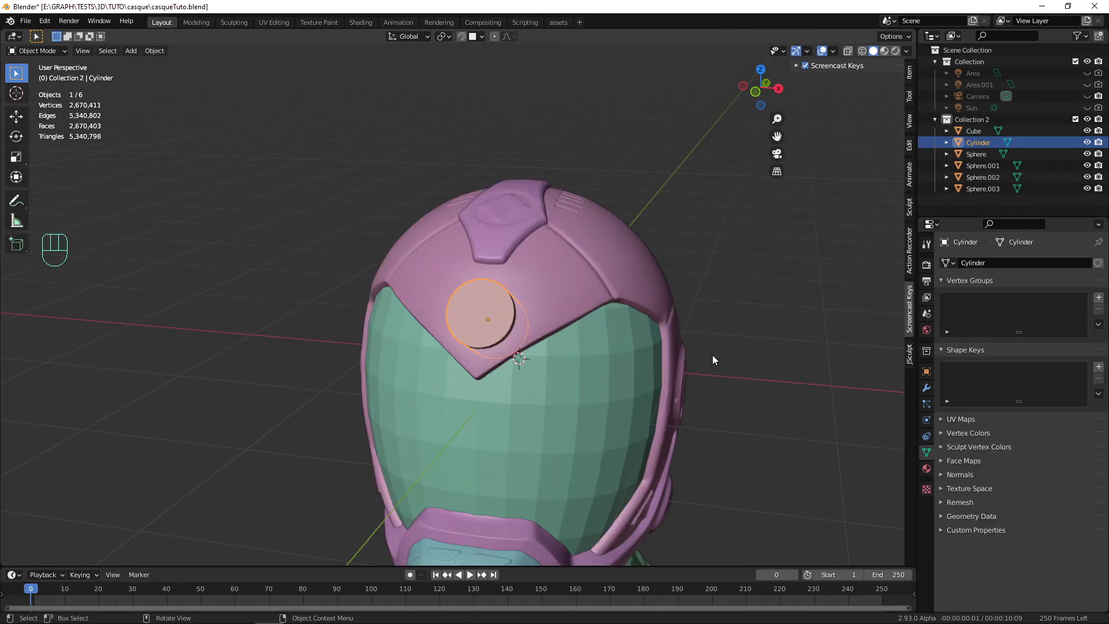
# Inset the forehead cylinder's front face by about 0.15 m, and again by about 0.18 m with a depth of about -0.08 m.
pyautogui.keyDown('alt'); pyautogui.moveTo(765, 371); pyautogui.dragTo(511, 342, button='middle'); pyautogui.keyUp('alt')
pyautogui.click(499, 283)
pyautogui.click(494, 285)
pyautogui.press('Tab')
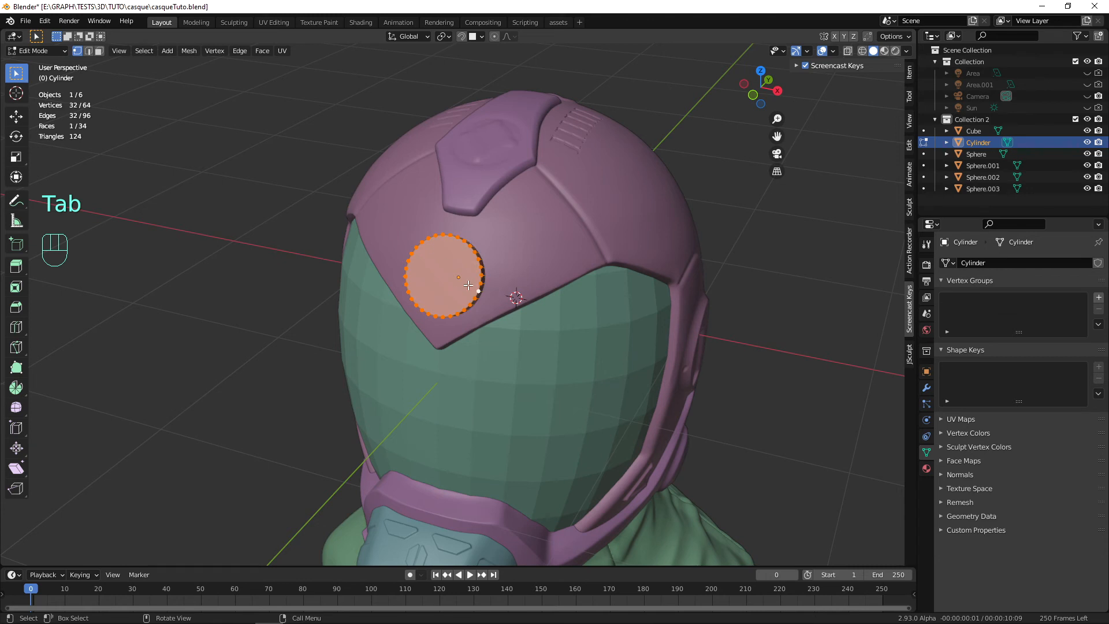
pyautogui.press('i')
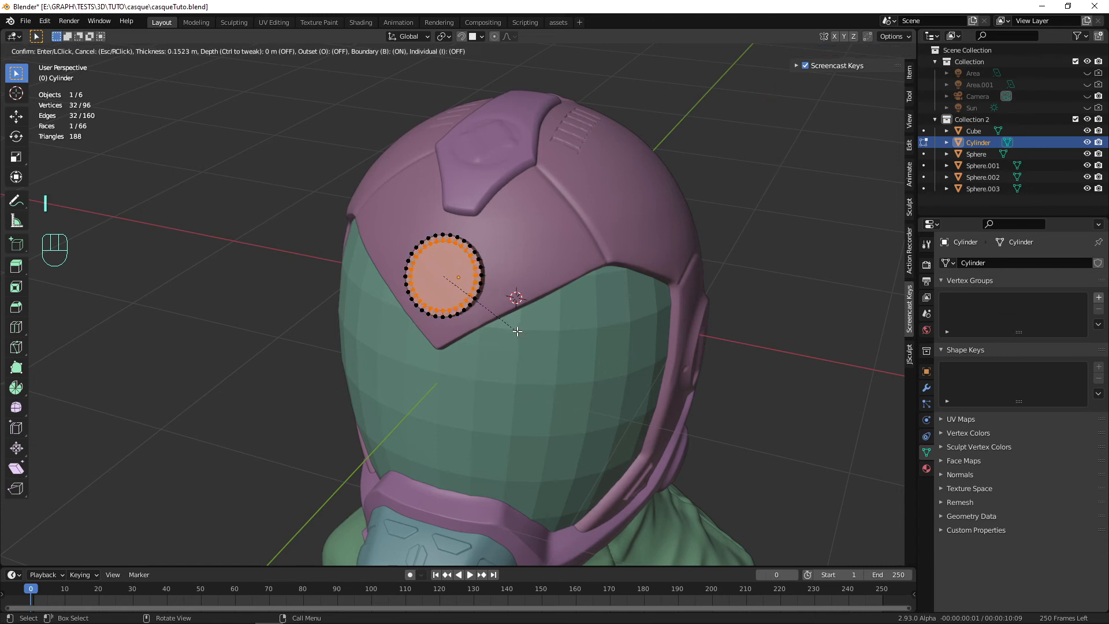
pyautogui.click(517, 331)
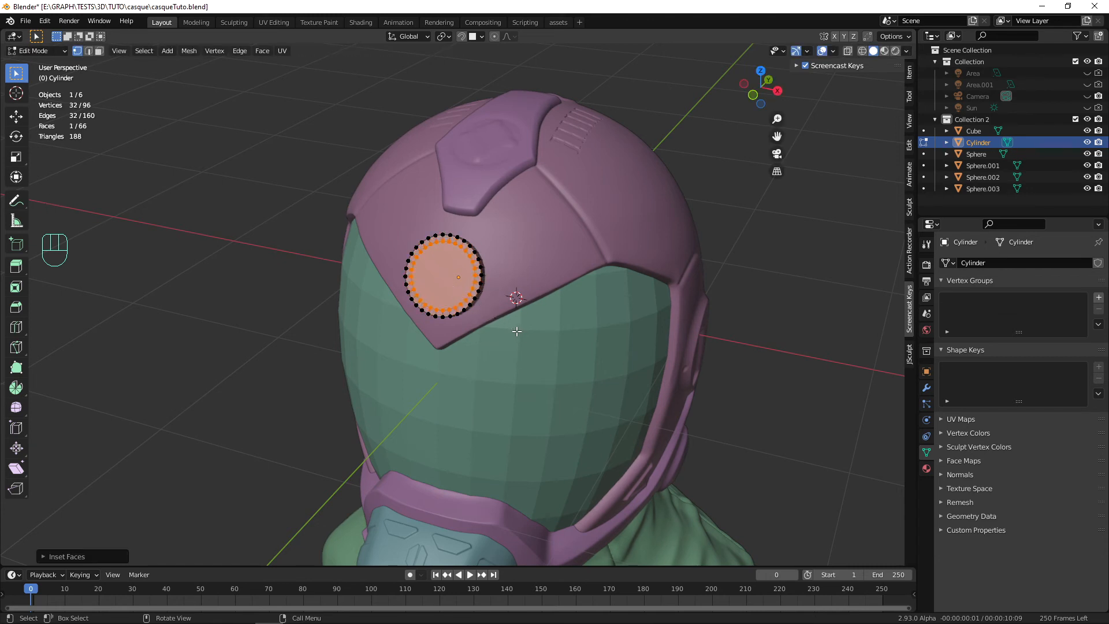
pyautogui.press('i')
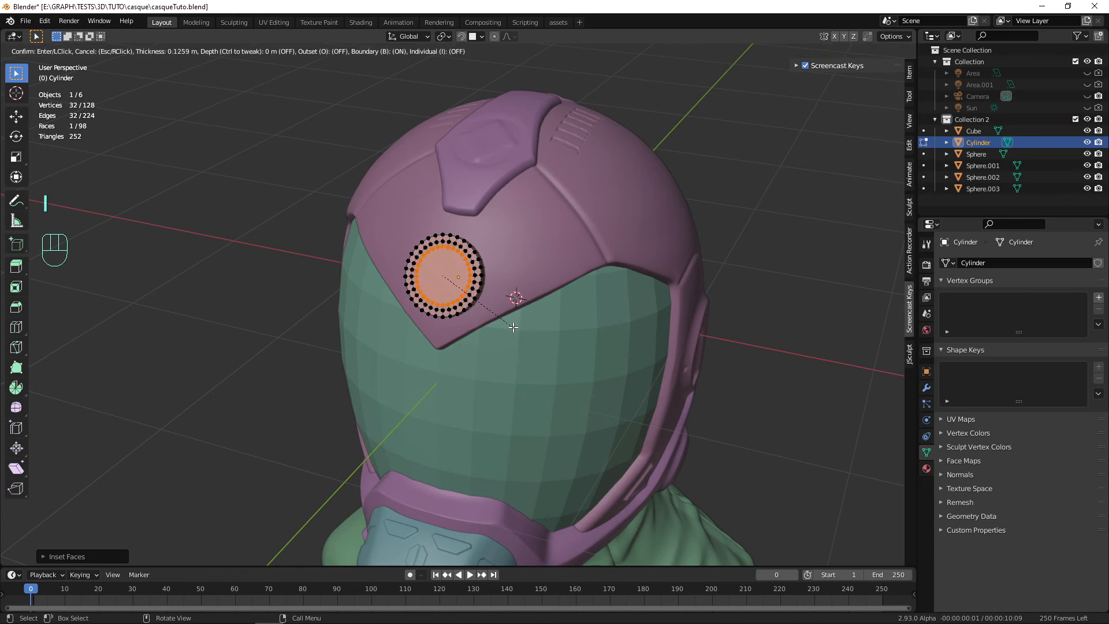
pyautogui.press('ctrl')
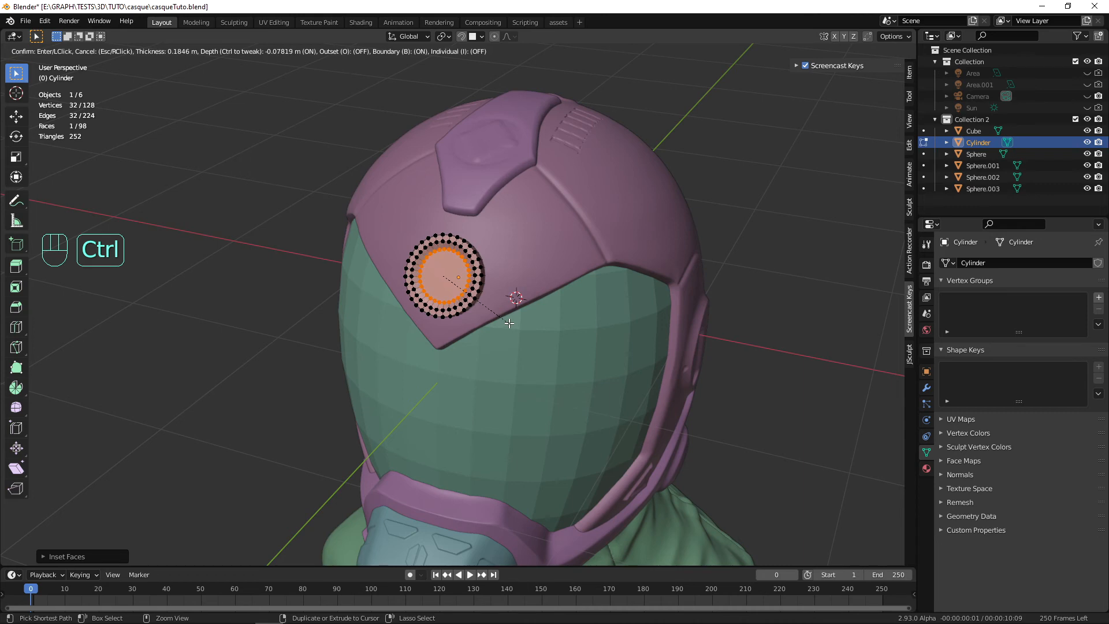
pyautogui.click(510, 324)
# Inset the cylinder's recessed face by about 0.13 m, and again by about 0.09 m with a raised depth of about 0.09 m.
pyautogui.keyDown('alt'); pyautogui.moveTo(515, 332); pyautogui.dragTo(550, 394, button='middle'); pyautogui.keyUp('alt')
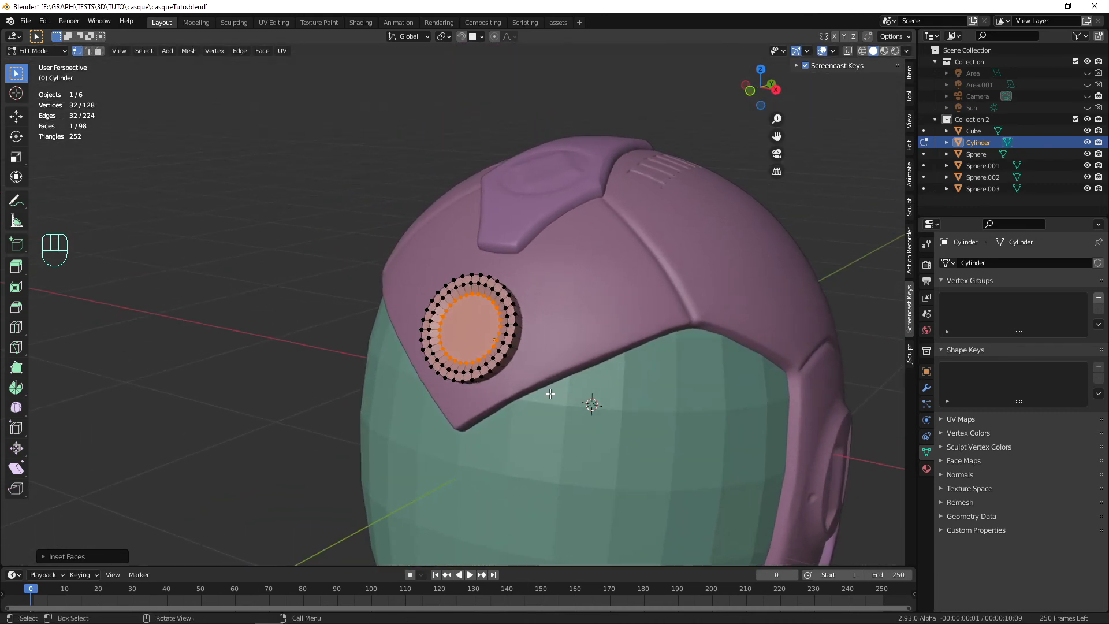
pyautogui.press('i')
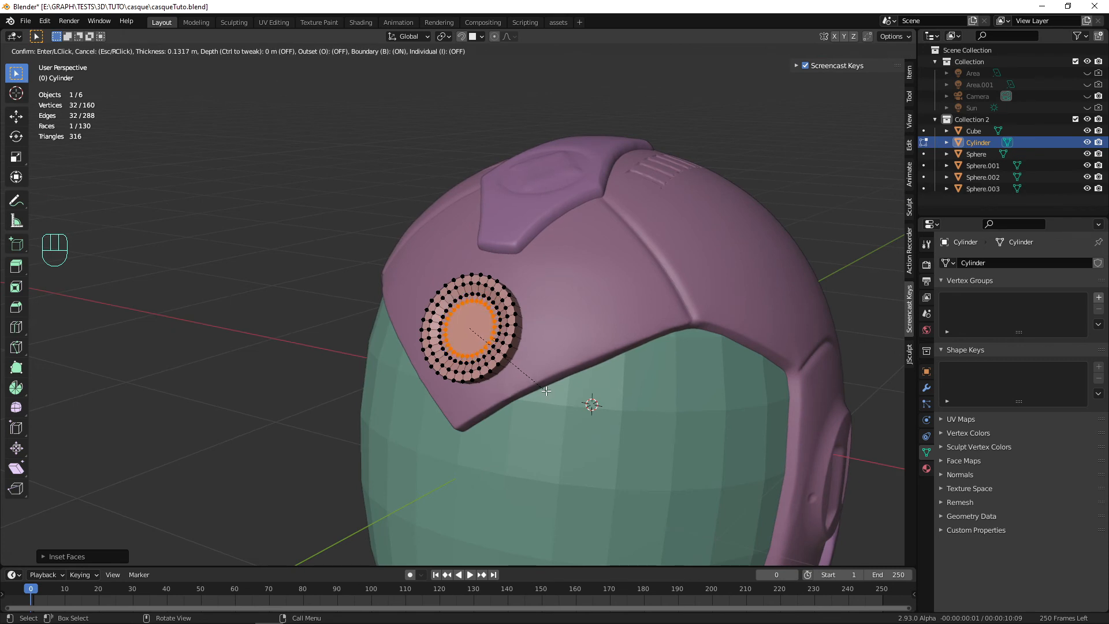
pyautogui.click(546, 391)
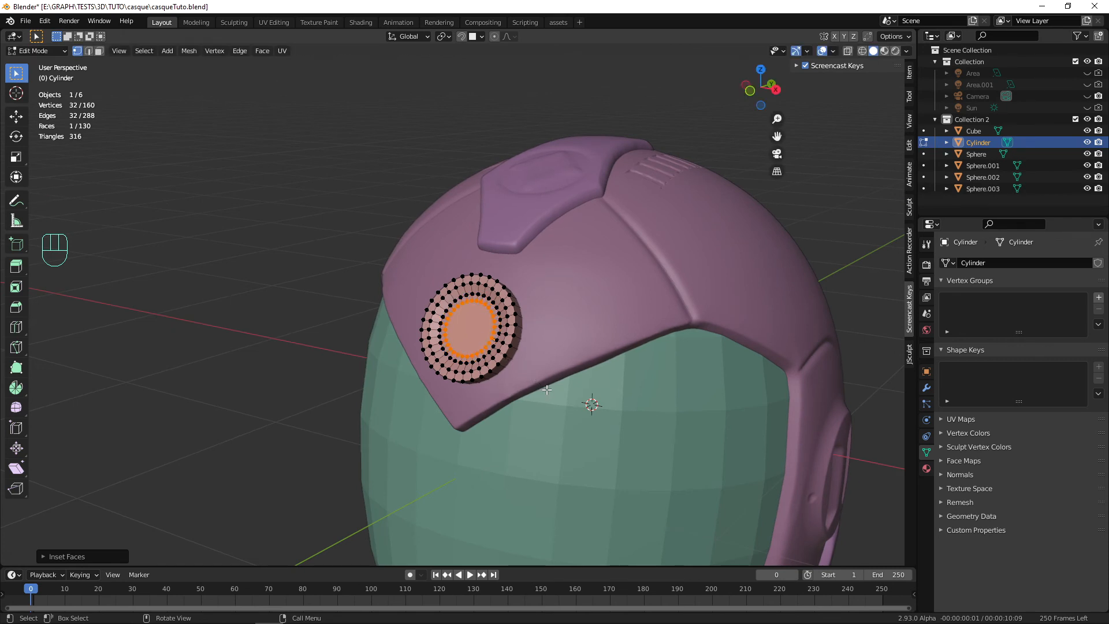
pyautogui.press('i')
pyautogui.press('ctrl')
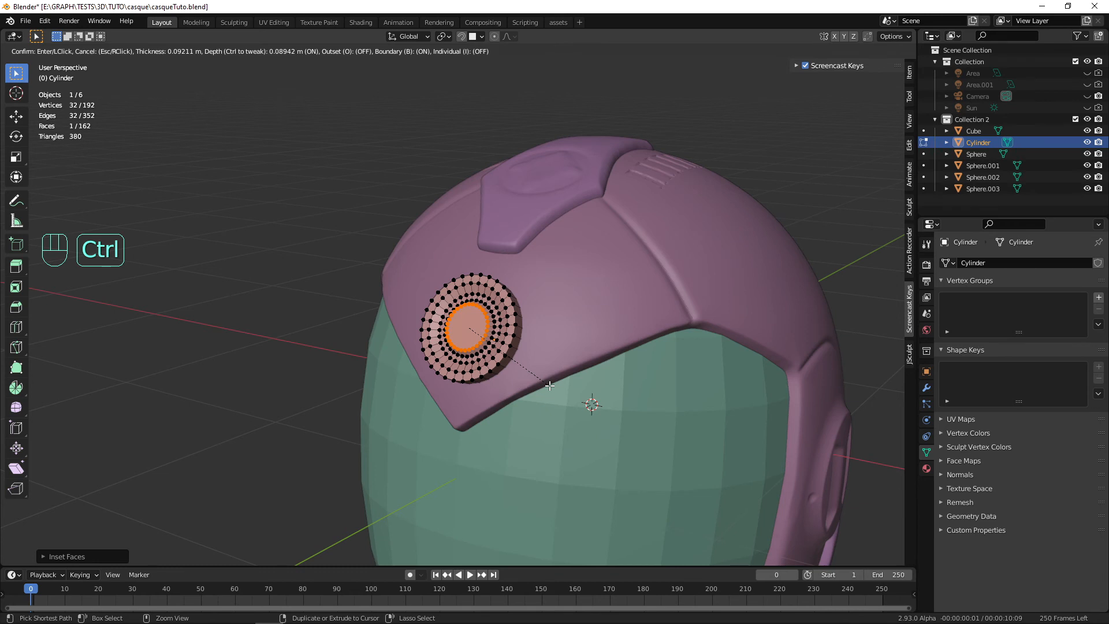
pyautogui.click(550, 386)
# Inset the cylinder's central face by about 0.17 m, extrude it slightly inward and scale it to about 0.80.
pyautogui.press('i')
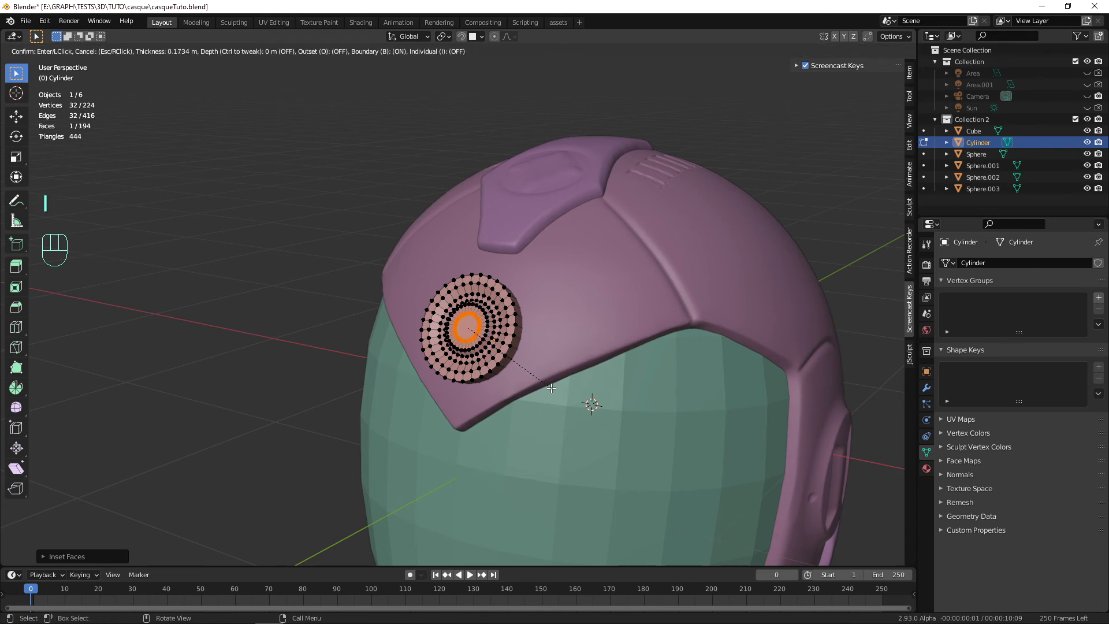
pyautogui.click(552, 388)
pyautogui.press('e')
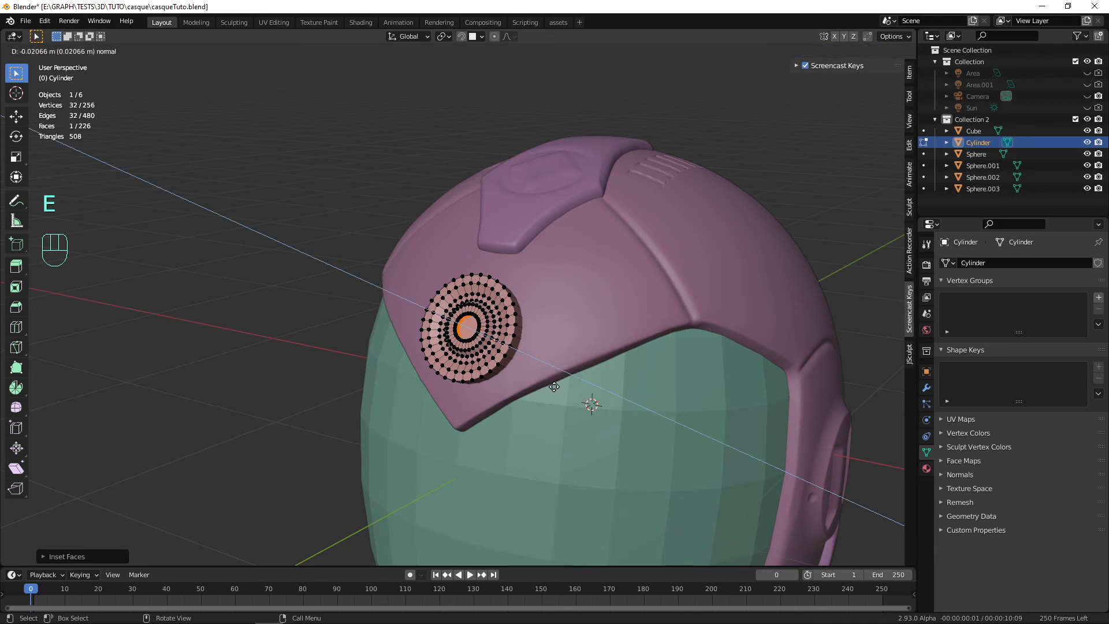
pyautogui.click(554, 386)
pyautogui.scroll(6, 589, 402)
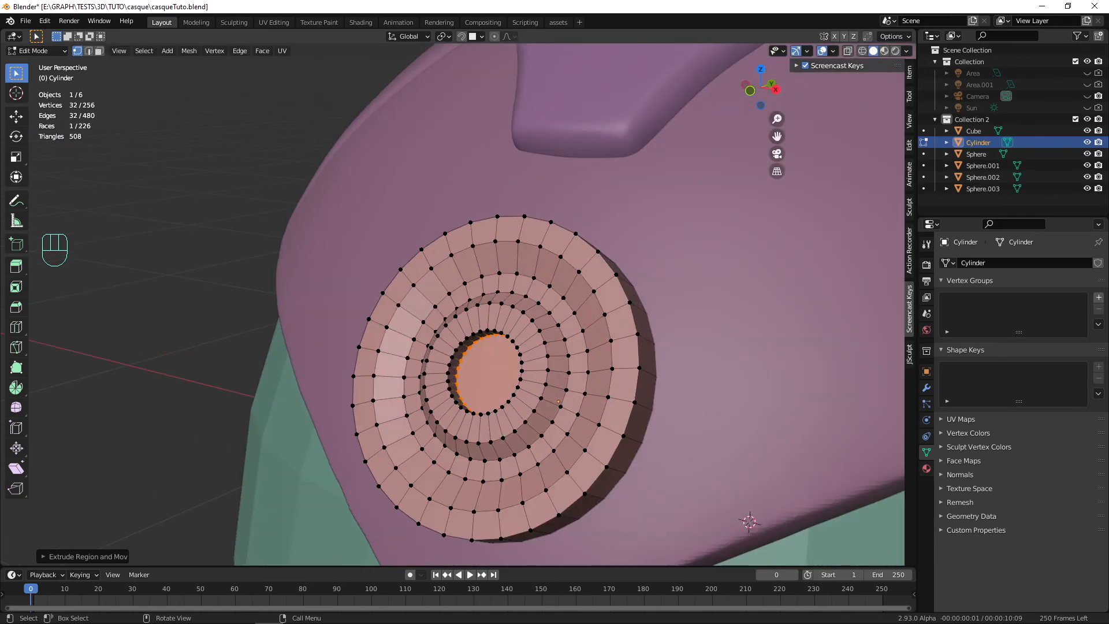
pyautogui.press('s')
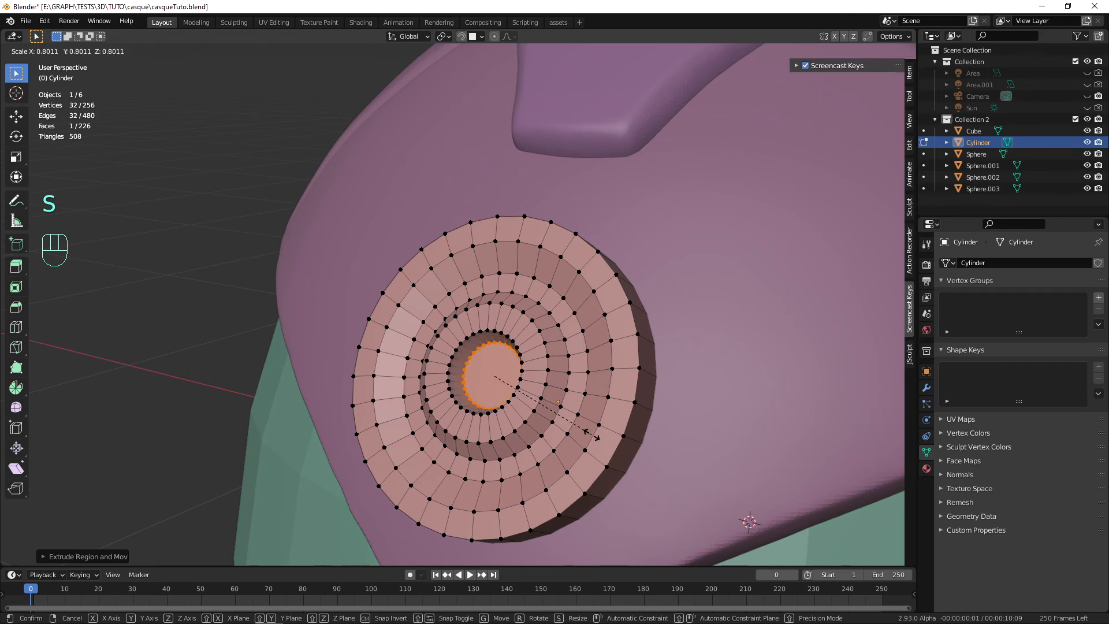
pyautogui.click(592, 434)
# Inset the cylinder's innermost face once more, merge its vertices at the center and return to Object Mode.
pyautogui.keyDown('alt'); pyautogui.moveTo(592, 434); pyautogui.dragTo(625, 425, button='middle'); pyautogui.keyUp('alt')
pyautogui.press('i')
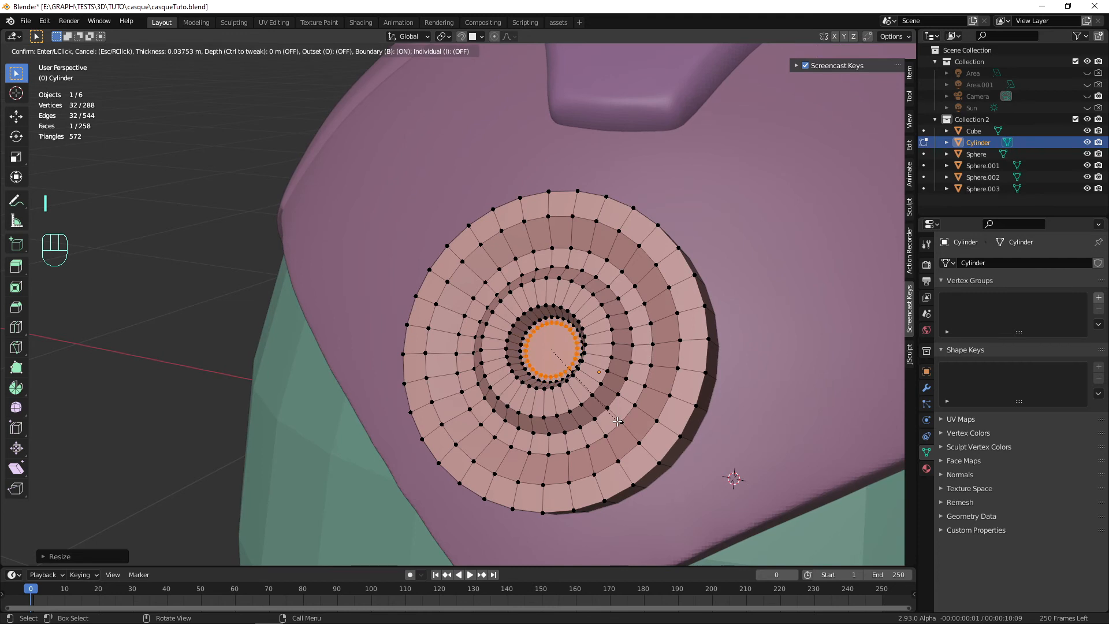
pyautogui.click(611, 418)
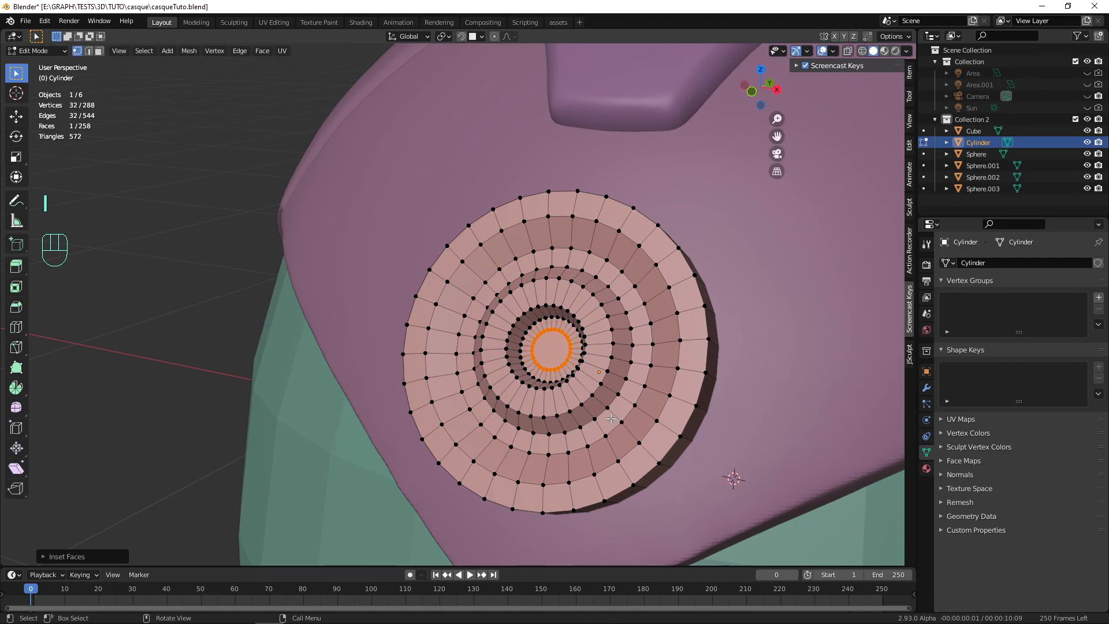
pyautogui.press('m')
pyautogui.click(611, 418)
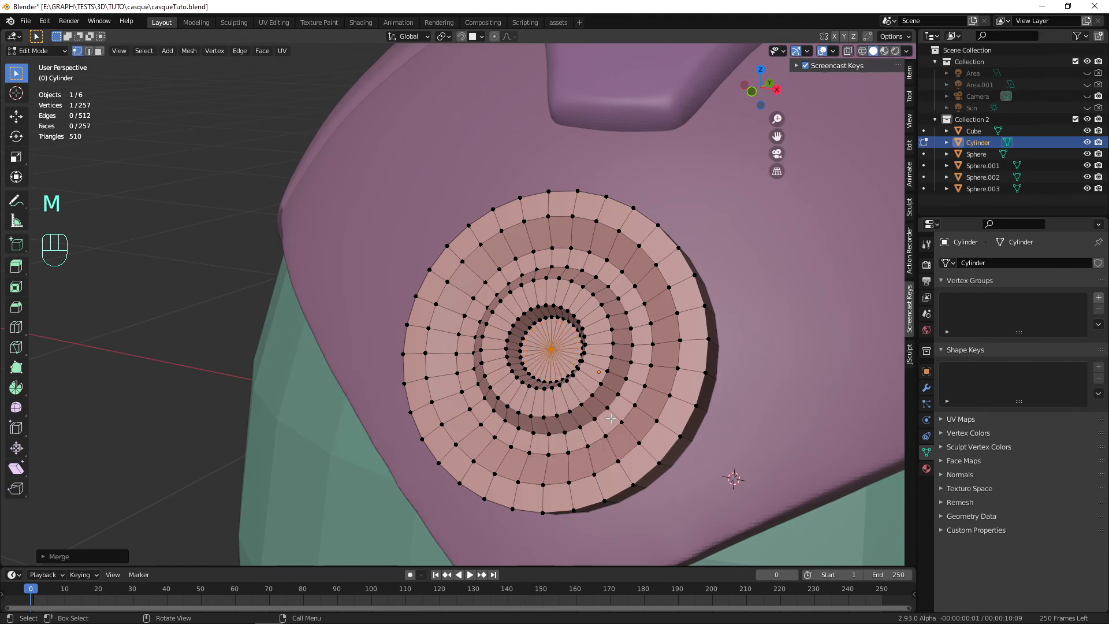
pyautogui.scroll(-3, 612, 419)
pyautogui.press('Tab')
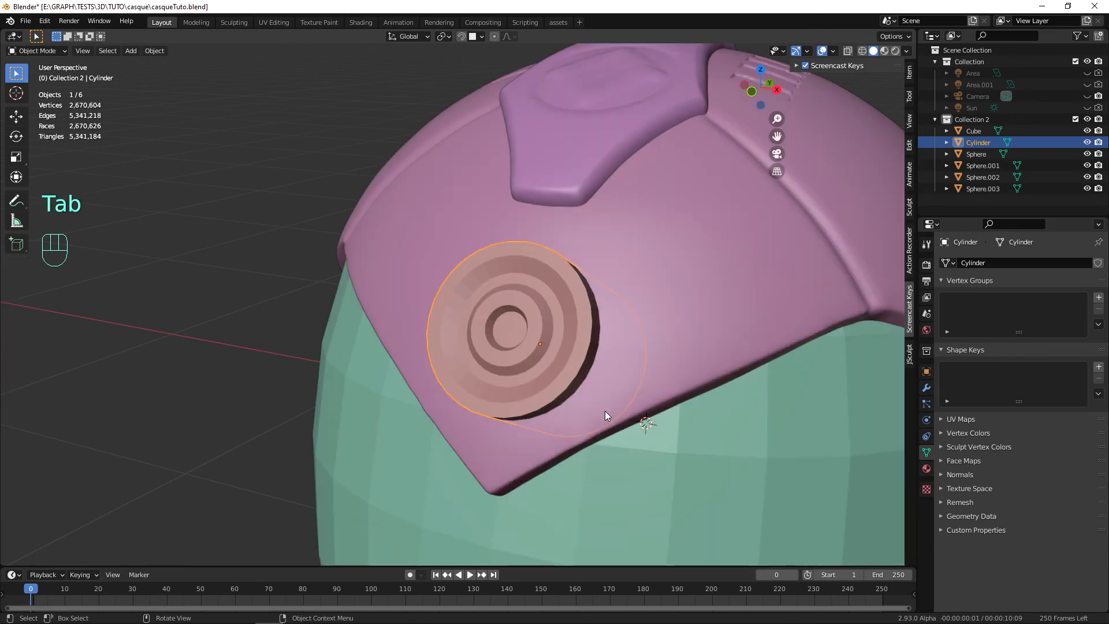
# Apply smooth shading to the forehead cylinder, check it from the front and enter its Edit Mode.
pyautogui.keyDown('alt'); pyautogui.moveTo(605, 411); pyautogui.dragTo(581, 420, button='middle'); pyautogui.keyUp('alt')
pyautogui.rightClick(463, 302)
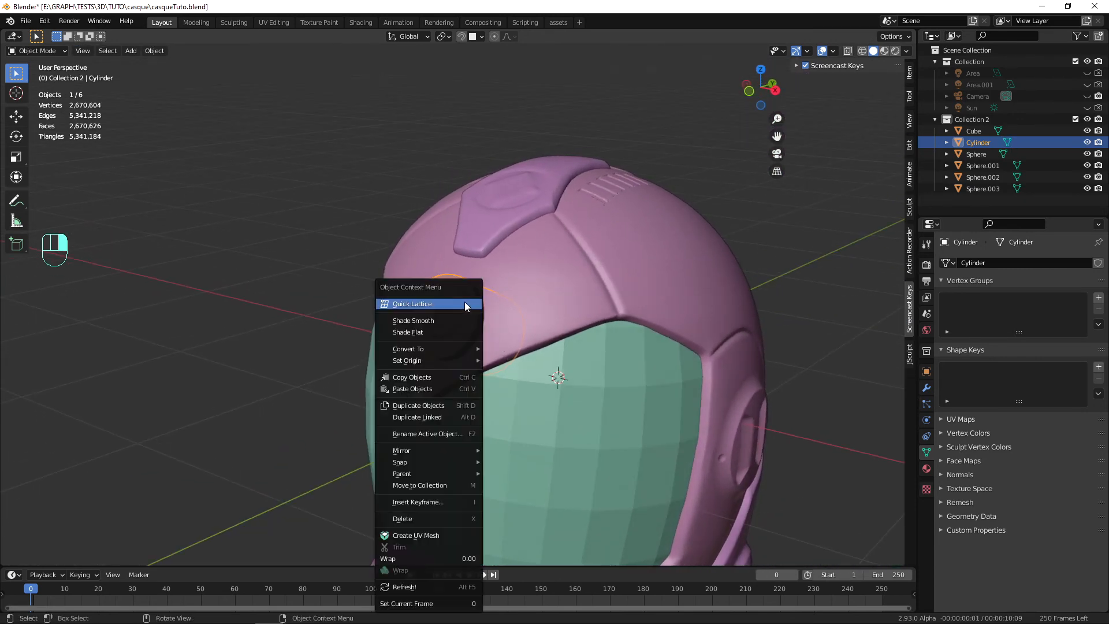
pyautogui.click(454, 321)
pyautogui.keyDown('alt'); pyautogui.moveTo(500, 352); pyautogui.dragTo(601, 369, button='middle'); pyautogui.keyUp('alt')
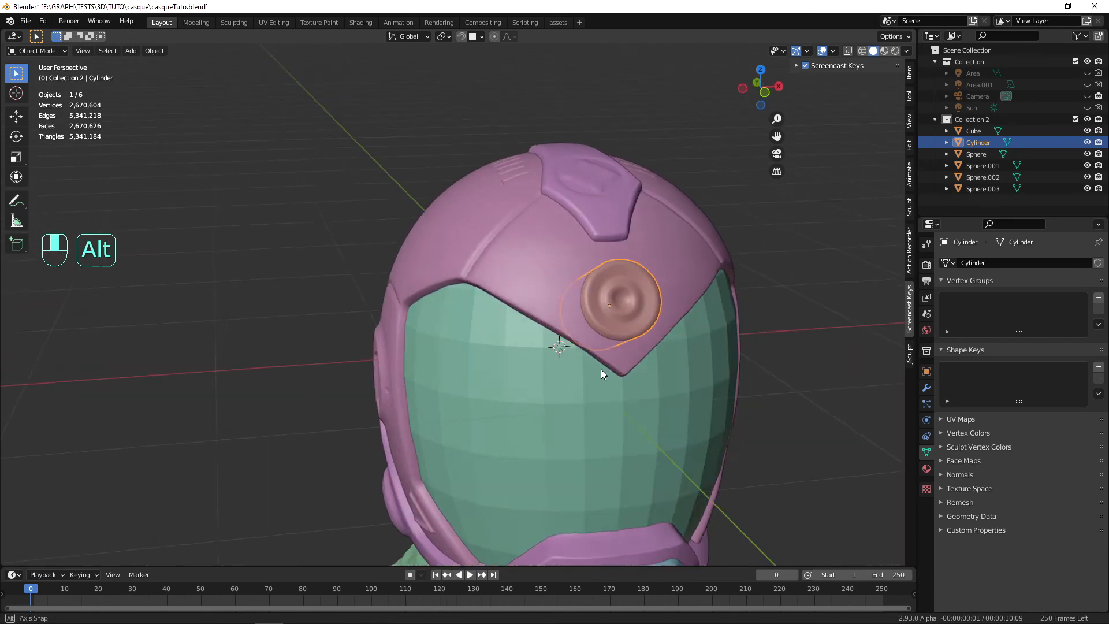
pyautogui.press('Tab')
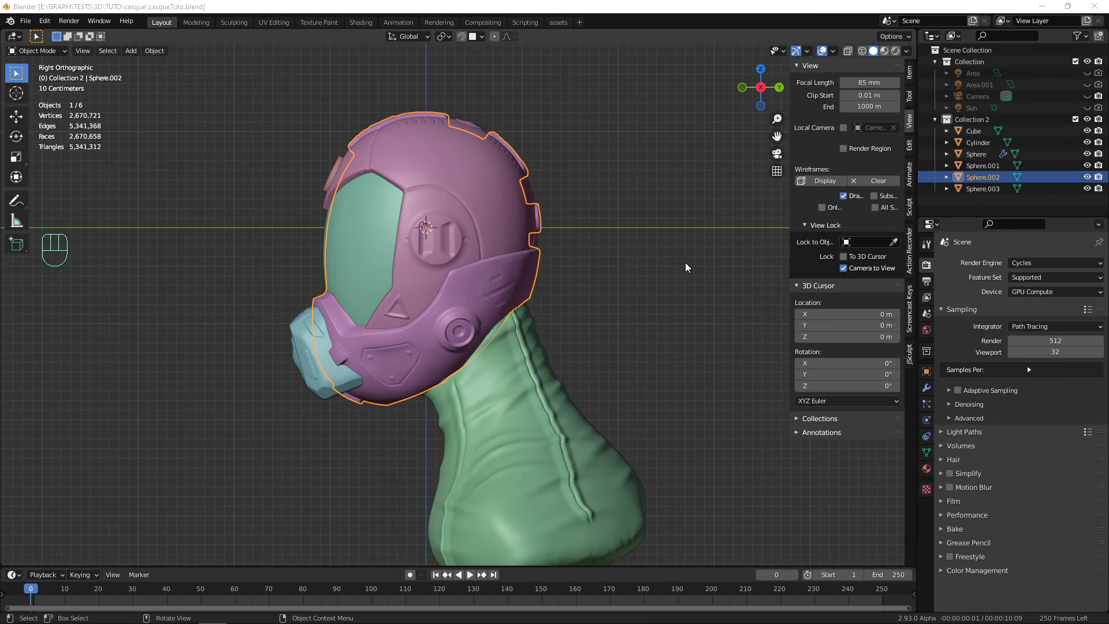
# Isolate the jaw guard and plates object, Sphere.002, in local view and examine its shape from several sides.
pyautogui.click(599, 294)
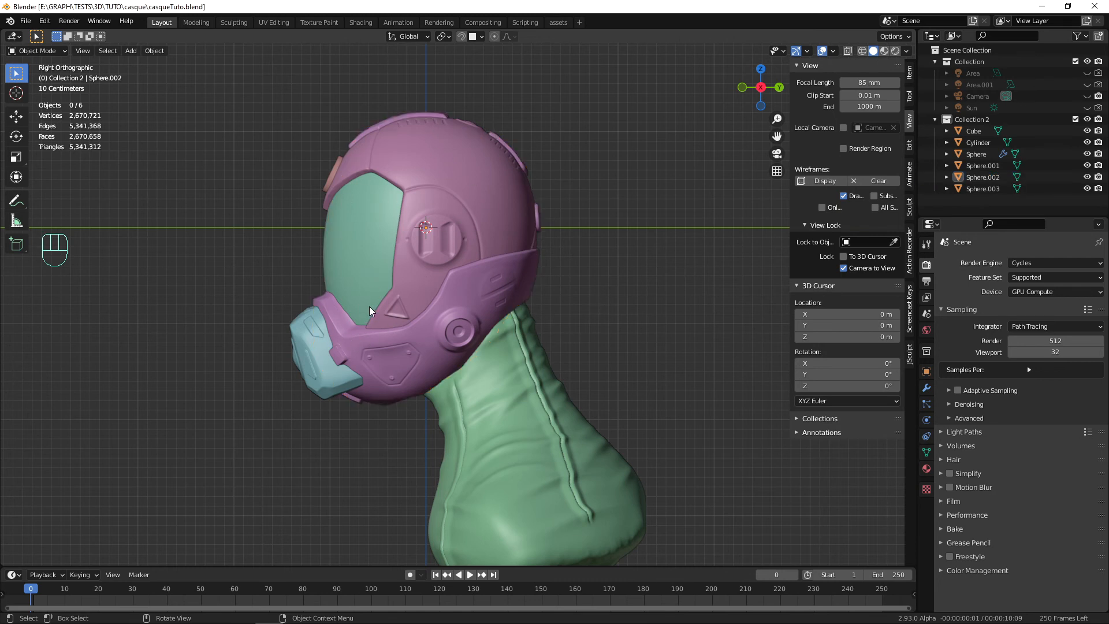
pyautogui.click(474, 288)
pyautogui.keyDown('alt'); pyautogui.moveTo(434, 173); pyautogui.dragTo(598, 323, button='middle'); pyautogui.keyUp('alt')
pyautogui.press('KP_3')
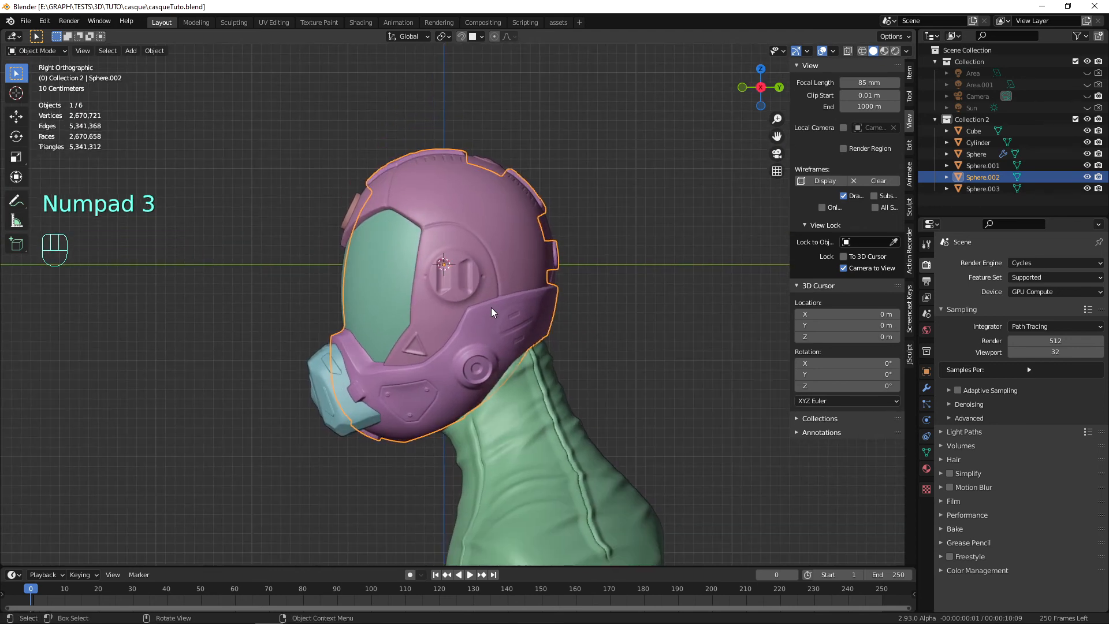
pyautogui.press('KP_Divide')
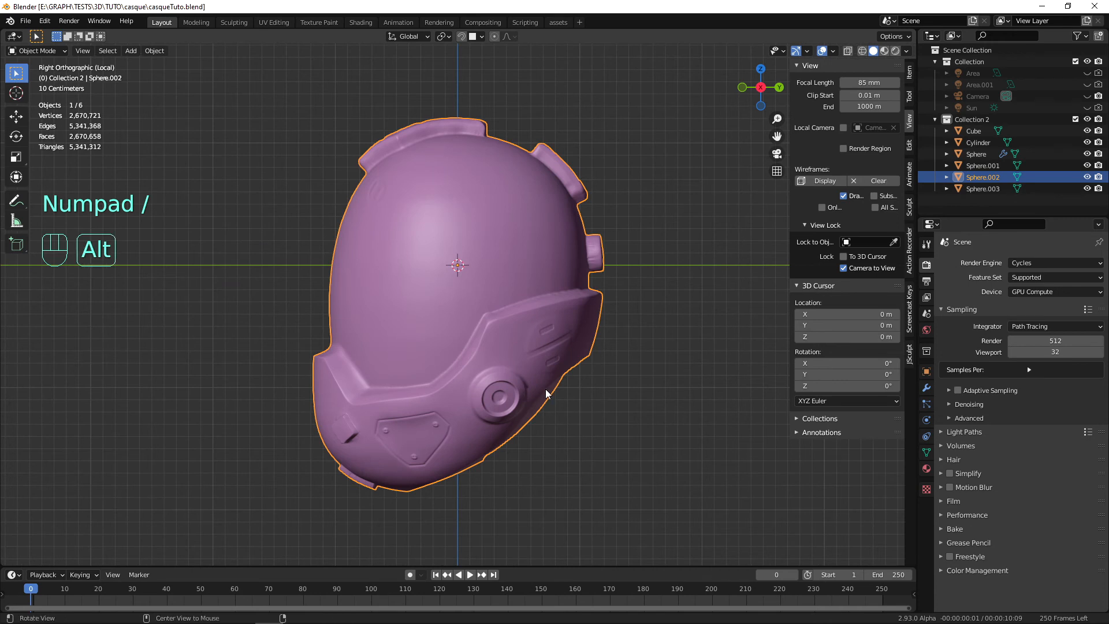
pyautogui.keyDown('alt'); pyautogui.moveTo(546, 390); pyautogui.dragTo(421, 254, button='middle'); pyautogui.keyUp('alt')
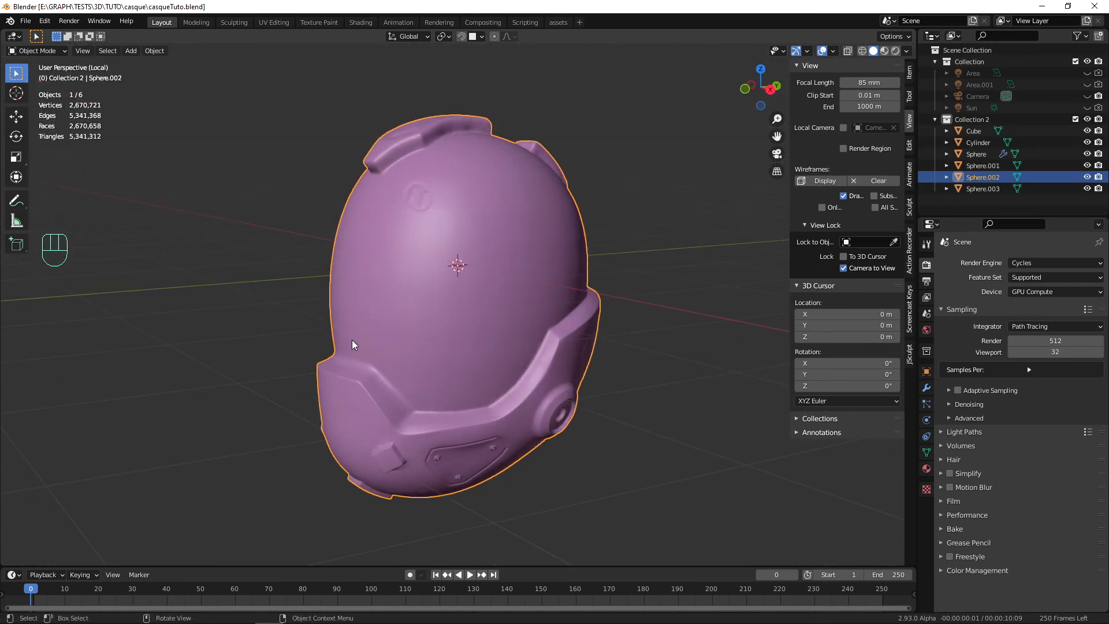
pyautogui.keyDown('alt'); pyautogui.moveTo(554, 300); pyautogui.dragTo(519, 214, button='middle'); pyautogui.keyUp('alt')
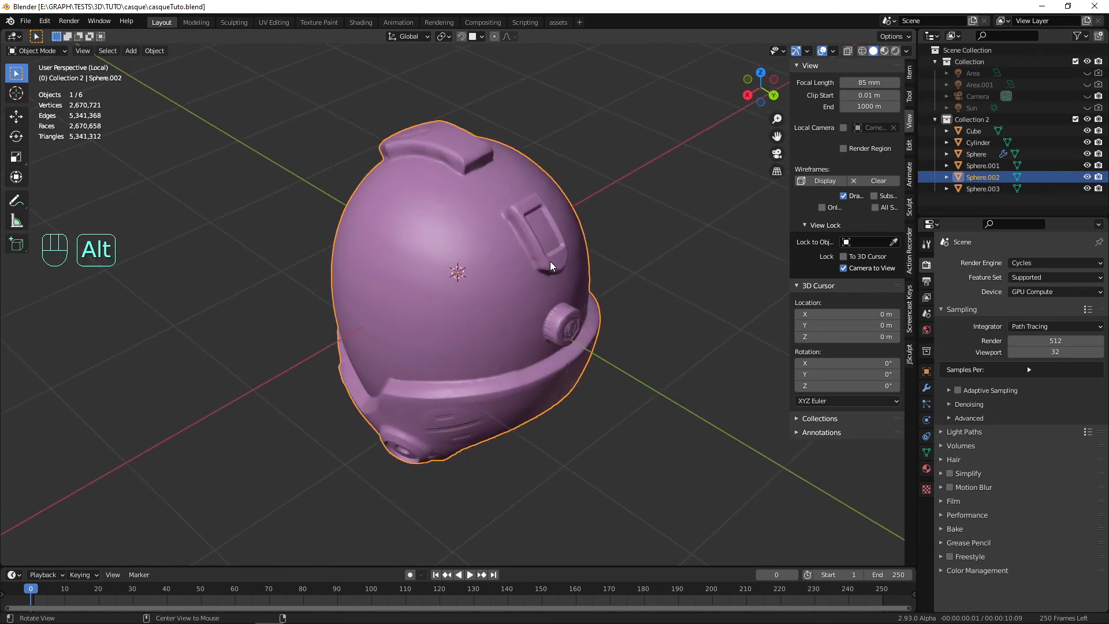
pyautogui.keyDown('alt'); pyautogui.moveTo(550, 261); pyautogui.dragTo(570, 255, button='middle'); pyautogui.keyUp('alt')
pyautogui.keyDown('alt'); pyautogui.moveTo(451, 334); pyautogui.dragTo(504, 243, button='middle'); pyautogui.keyUp('alt')
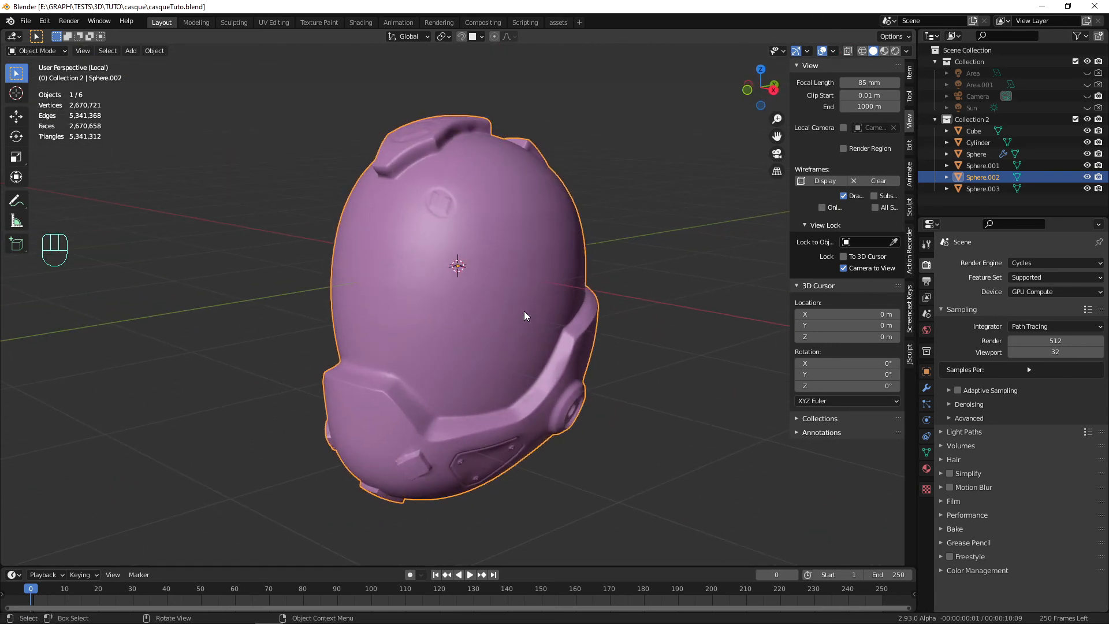
pyautogui.keyDown('alt'); pyautogui.moveTo(525, 316); pyautogui.dragTo(487, 258, button='middle'); pyautogui.keyUp('alt')
# Show the wireframe on the isolated jaw guard object to examine its mesh density, and hide it again.
pyautogui.press('q')
pyautogui.click(490, 355)
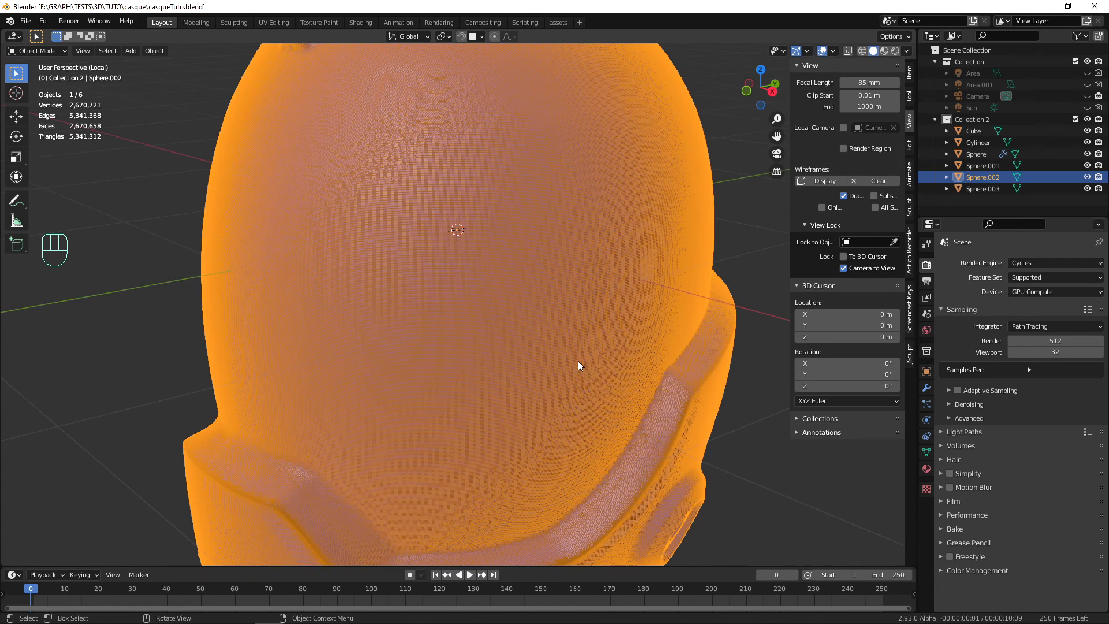
pyautogui.keyDown('ctrl'); pyautogui.keyDown('alt'); pyautogui.moveTo(553, 308); pyautogui.dragTo(602, 303, button='middle'); pyautogui.keyUp('alt'); pyautogui.keyUp('ctrl')
pyautogui.press('q')
pyautogui.click(549, 341)
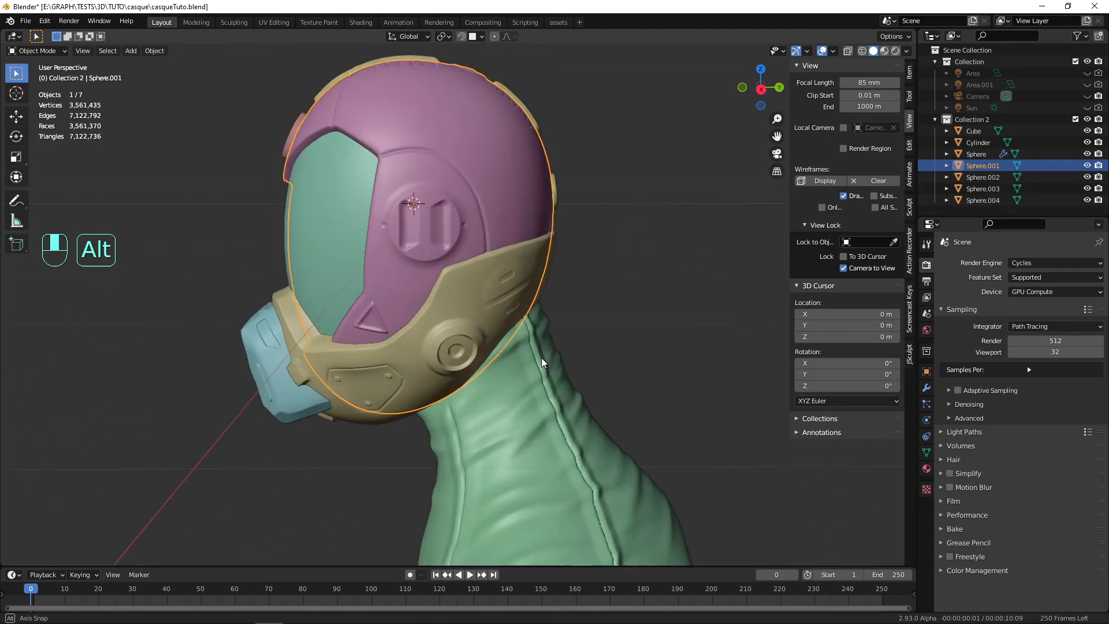
# Check the Carver add-on in the Preferences' add-ons list and close the Preferences window.
pyautogui.keyDown('alt'); pyautogui.moveTo(542, 358); pyautogui.dragTo(494, 341, button='middle'); pyautogui.keyUp('alt')
pyautogui.click(44, 20)
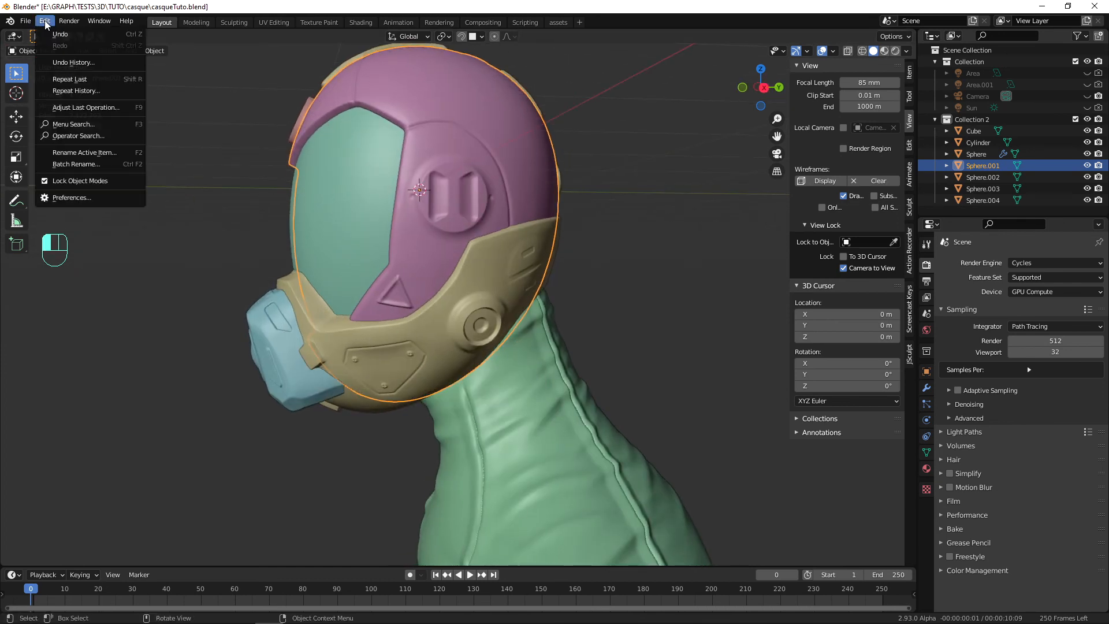
pyautogui.click(83, 198)
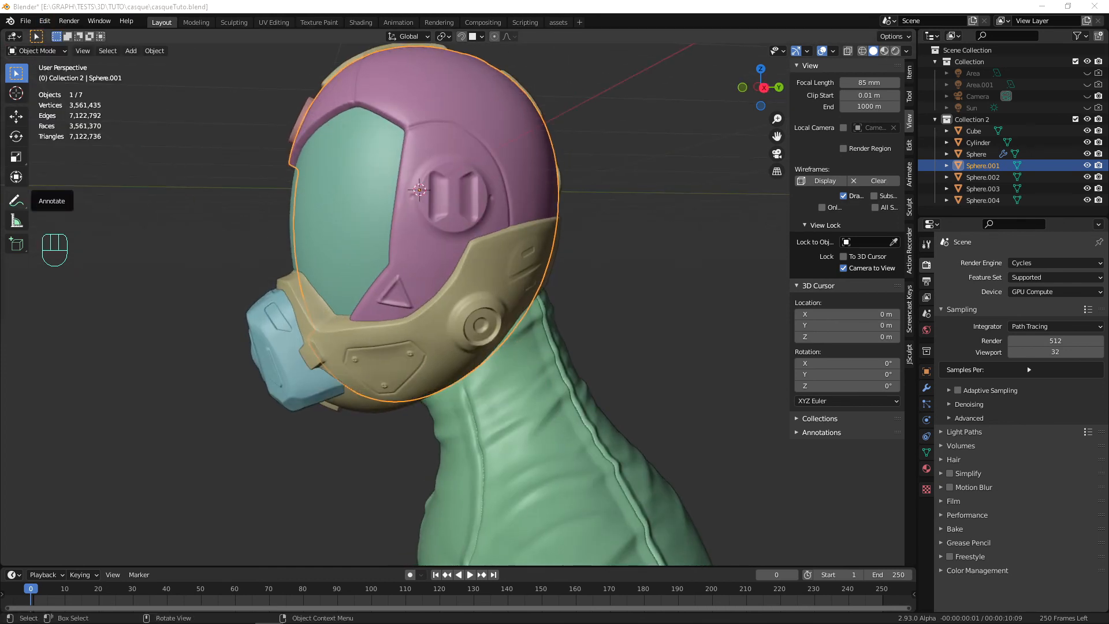
pyautogui.moveTo(278, 215); pyautogui.dragTo(427, 173)
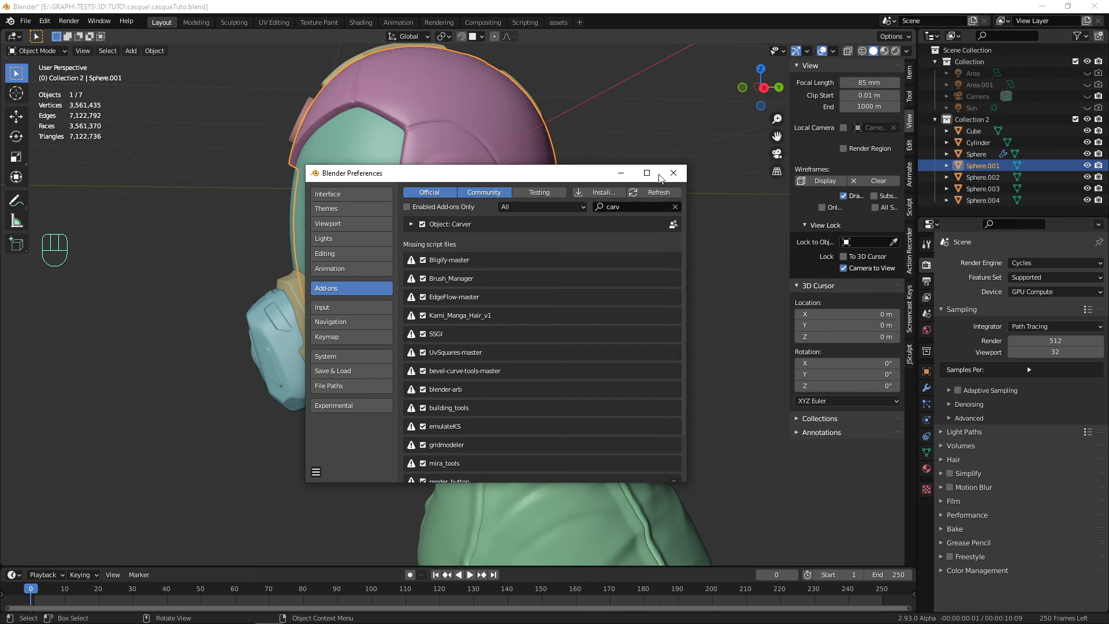
pyautogui.click(675, 173)
# Select the jaw guard and plates object, Sphere.002, and duplicate it in place.
pyautogui.click(398, 334)
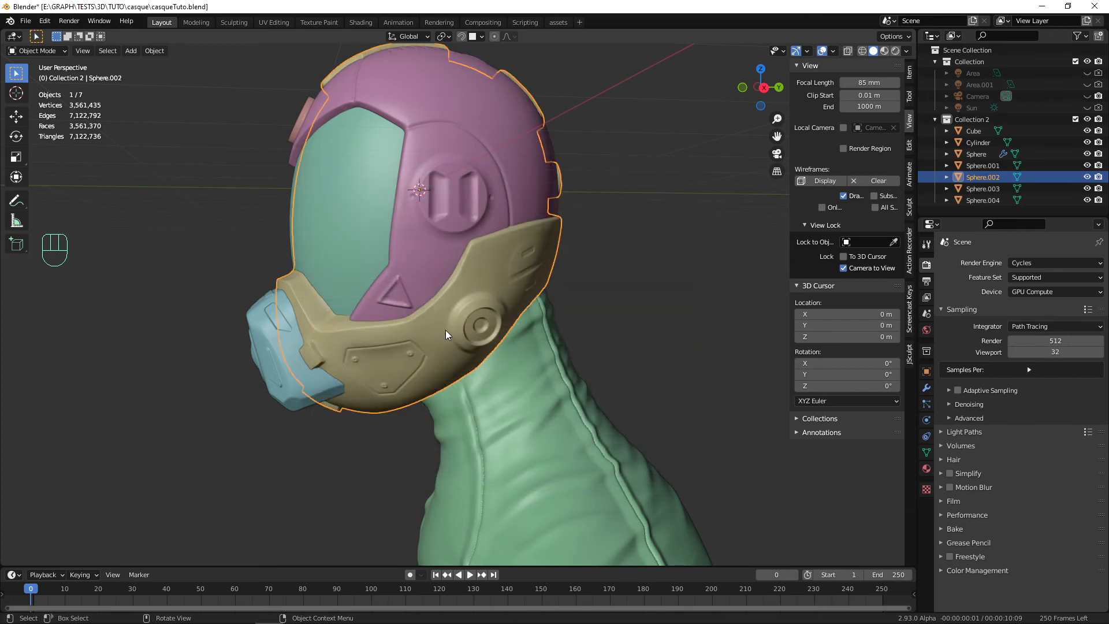
pyautogui.keyDown('alt'); pyautogui.moveTo(601, 280); pyautogui.dragTo(642, 305); pyautogui.keyUp('alt')
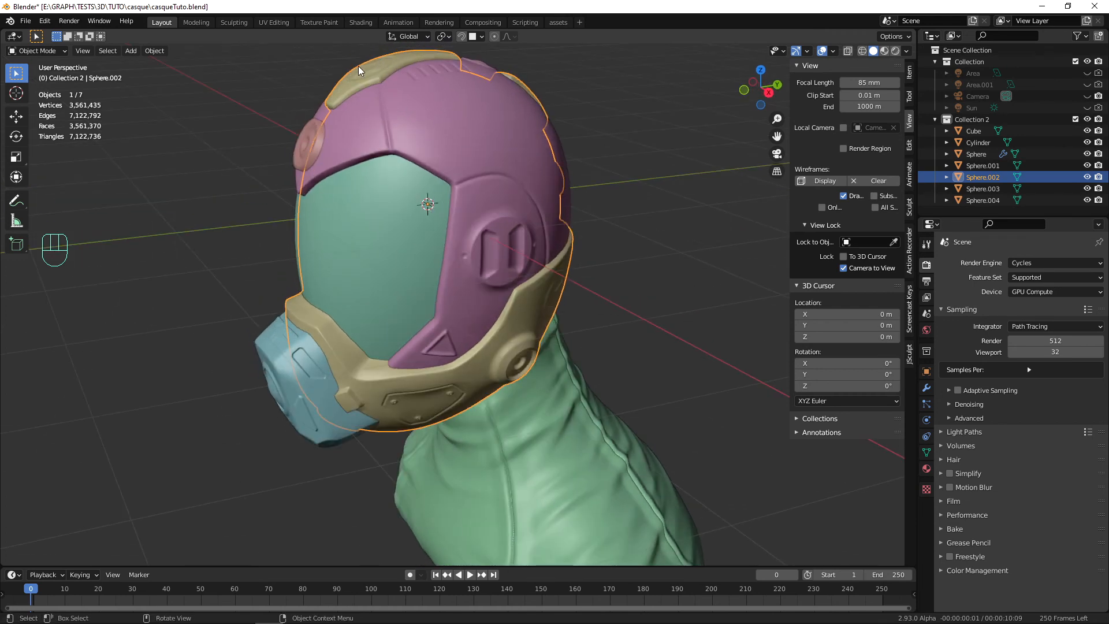
pyautogui.keyDown('alt'); pyautogui.moveTo(479, 365); pyautogui.dragTo(645, 329); pyautogui.keyUp('alt')
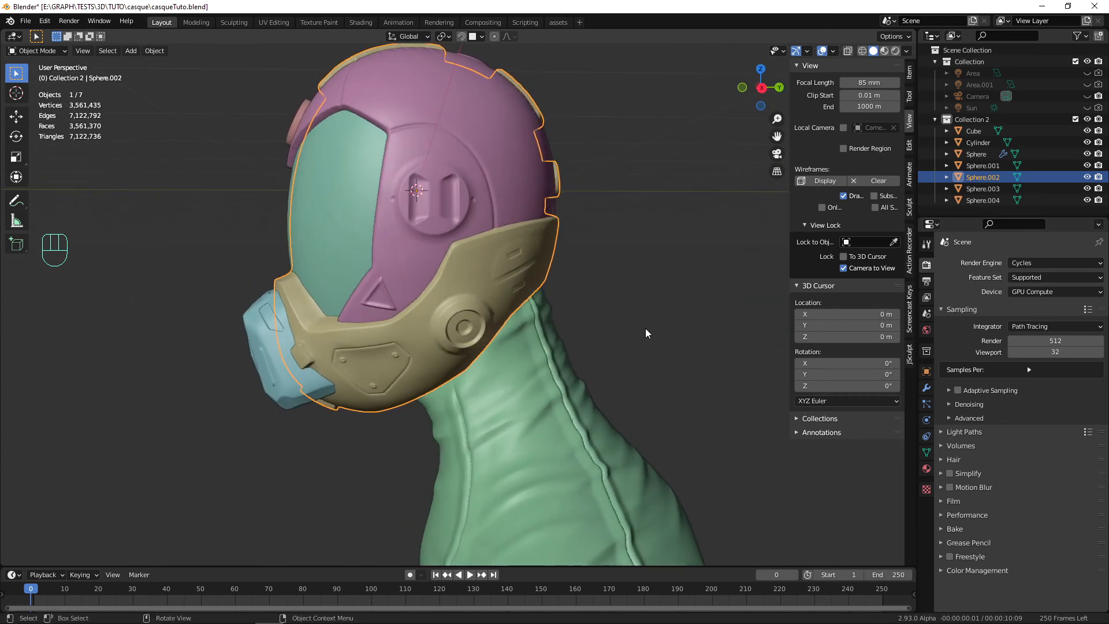
pyautogui.hotkey('shift', 'd')
pyautogui.click(629, 251)
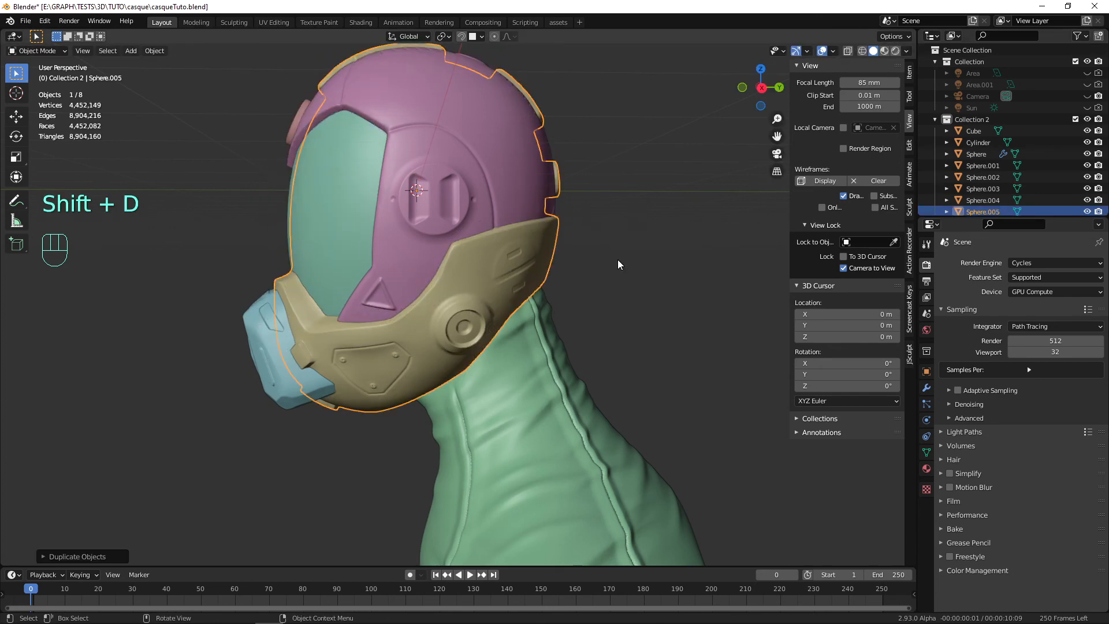
# Hide every other object in Collection 2 so only the duplicate Sphere.005 shows, and view it from the right in orthographic.
pyautogui.keyDown('alt'); pyautogui.moveTo(618, 259); pyautogui.dragTo(612, 309, button='middle'); pyautogui.keyUp('alt')
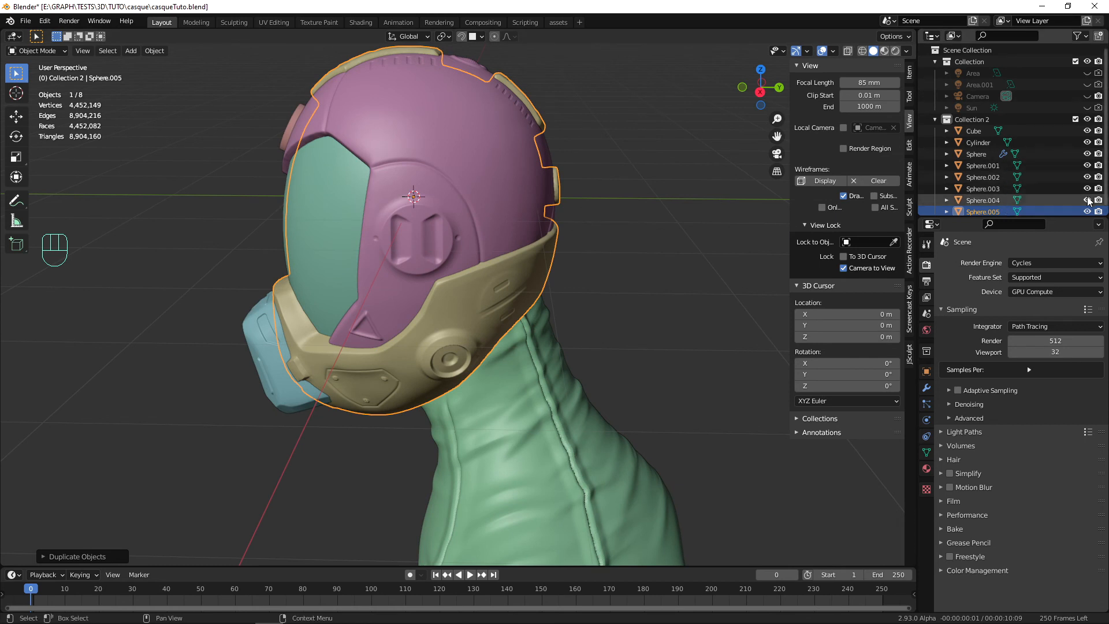
pyautogui.moveTo(1087, 200); pyautogui.dragTo(1087, 129)
pyautogui.keyDown('alt'); pyautogui.moveTo(751, 263); pyautogui.dragTo(756, 240, button='middle'); pyautogui.keyUp('alt')
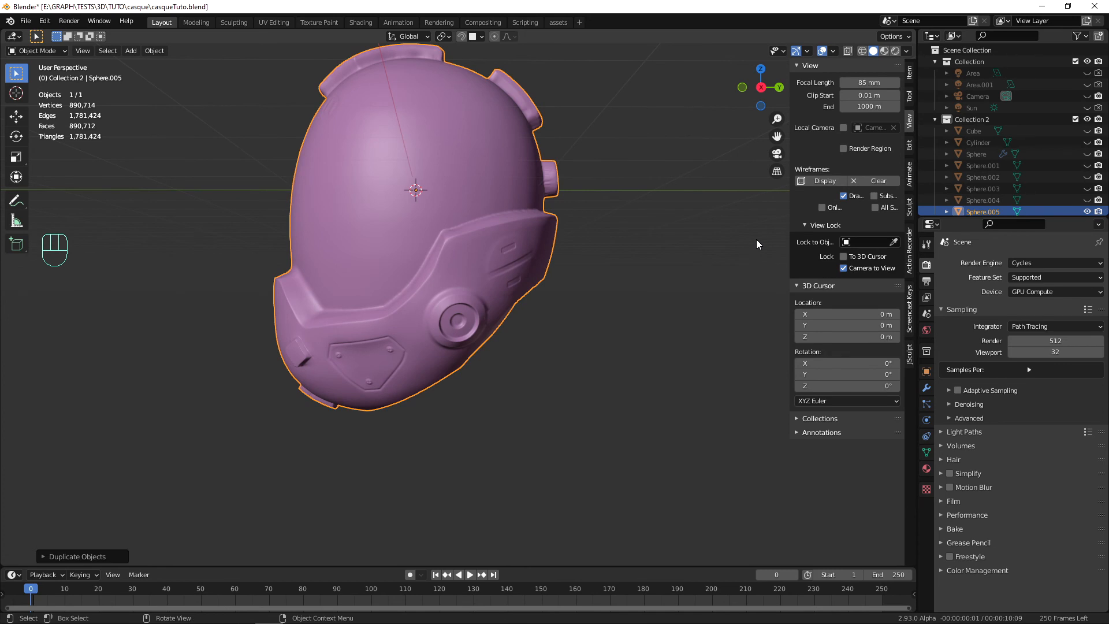
pyautogui.press('KP_3')
pyautogui.keyDown('alt'); pyautogui.keyDown('shift'); pyautogui.moveTo(610, 238); pyautogui.dragTo(611, 307, button='middle'); pyautogui.keyUp('shift'); pyautogui.keyUp('alt')
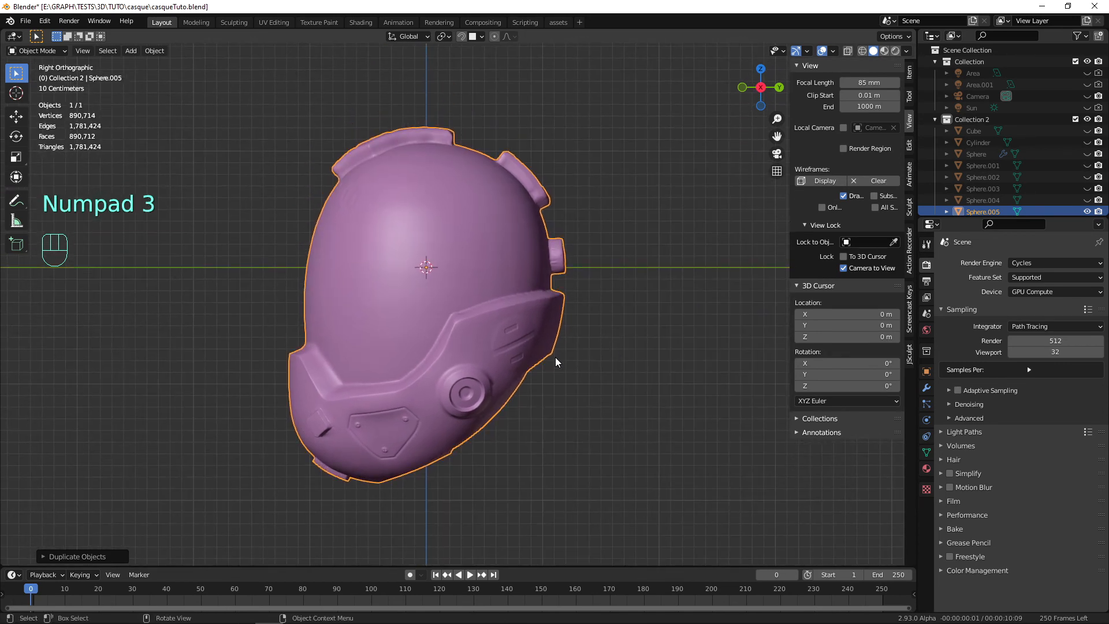
pyautogui.keyDown('alt'); pyautogui.keyDown('shift'); pyautogui.moveTo(556, 357); pyautogui.dragTo(621, 344, button='middle'); pyautogui.keyUp('shift'); pyautogui.keyUp('alt')
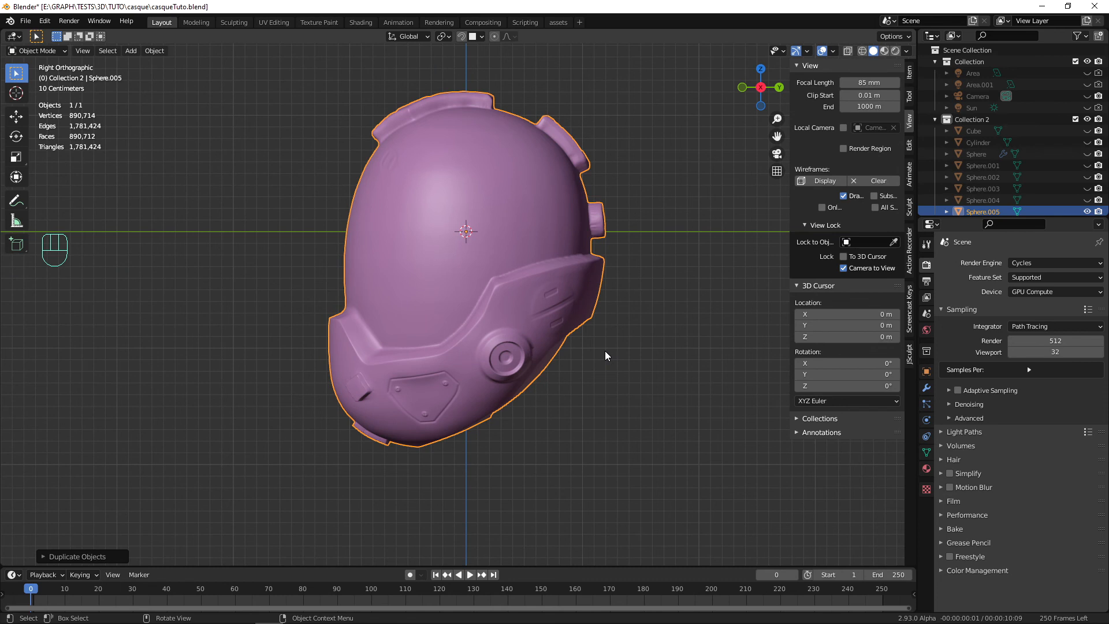
pyautogui.hotkey('ctrl', 'shift', 'x')
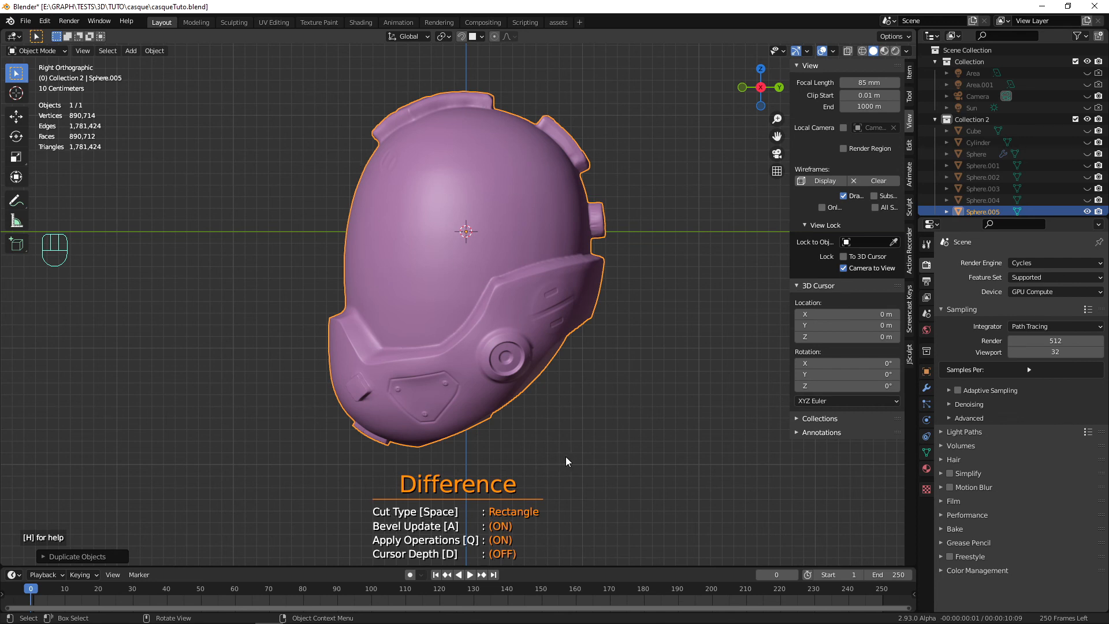
pyautogui.press('space')
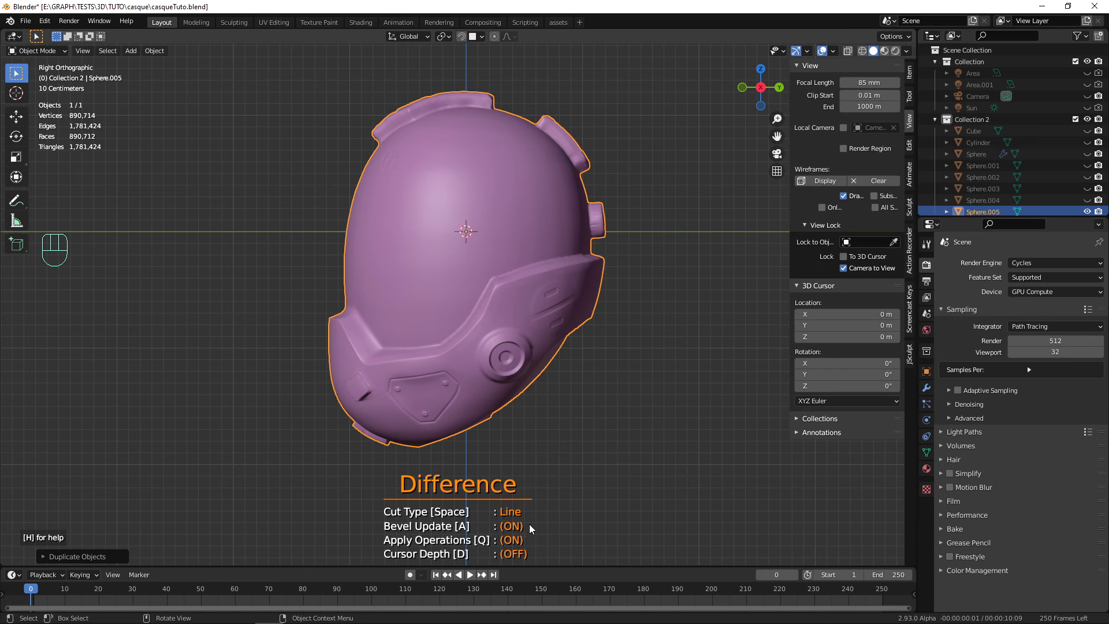
pyautogui.press('space')
pyautogui.press('space')
pyautogui.press('space')
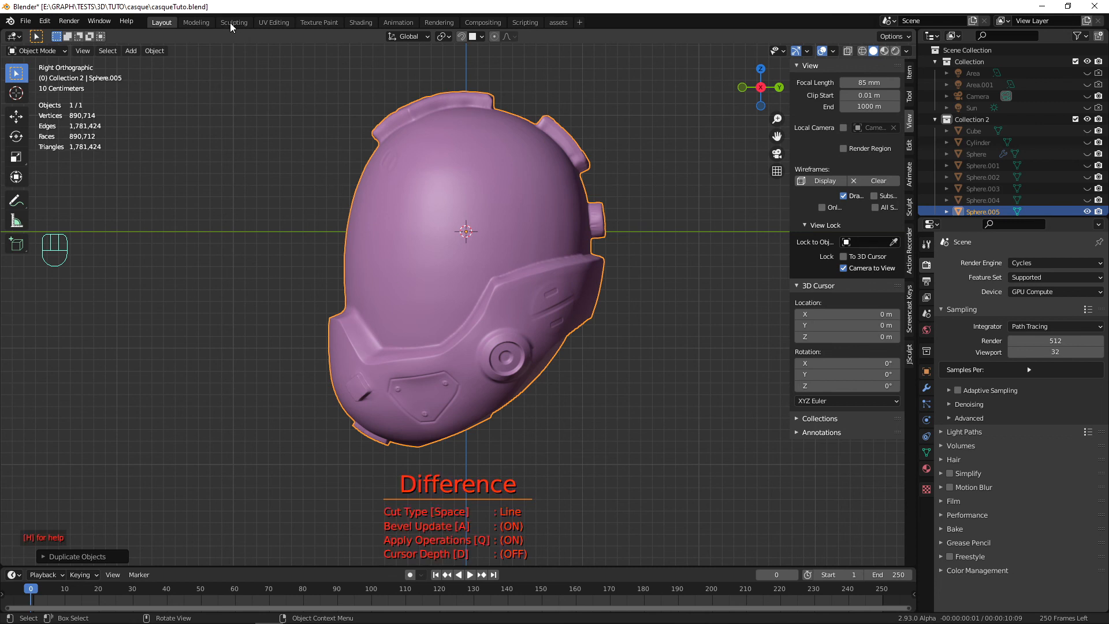
pyautogui.rightClick(391, 374)
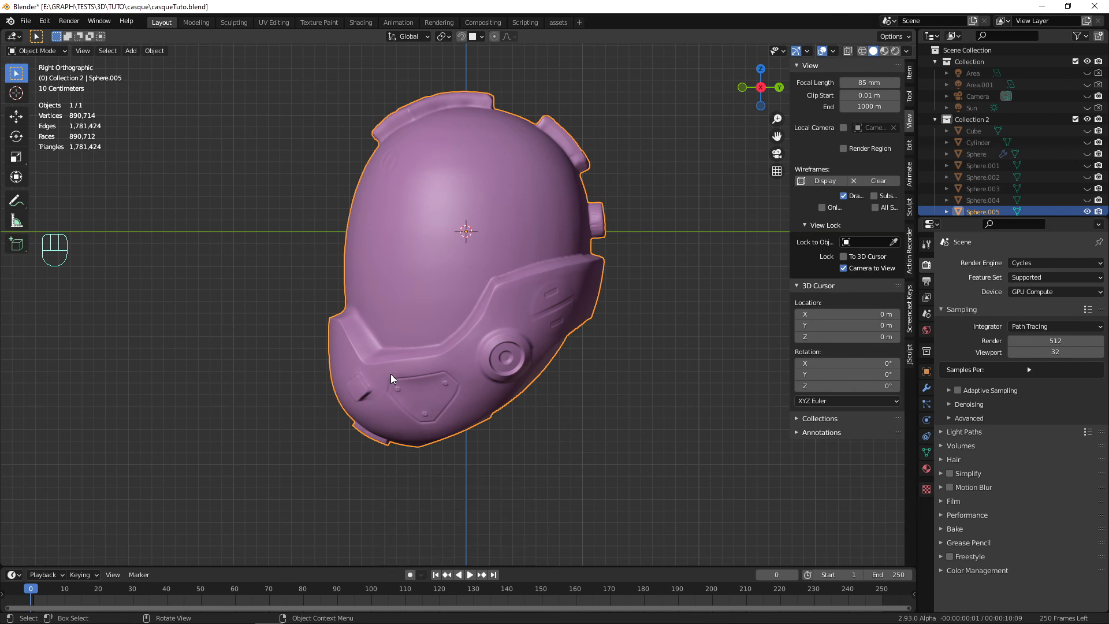
# Look at the duplicated shell and the trim tools in the Sculpting workspace, leaving local view there, and return to Layout.
pyautogui.click(226, 23)
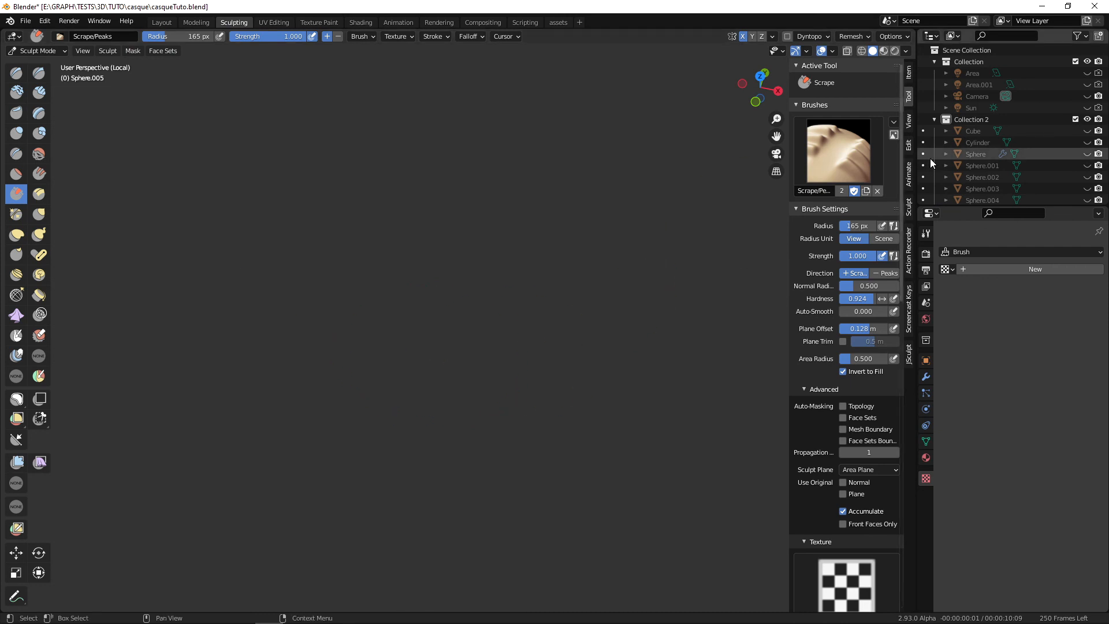
pyautogui.scroll(-1, 1009, 173)
pyautogui.press('KP_Divide')
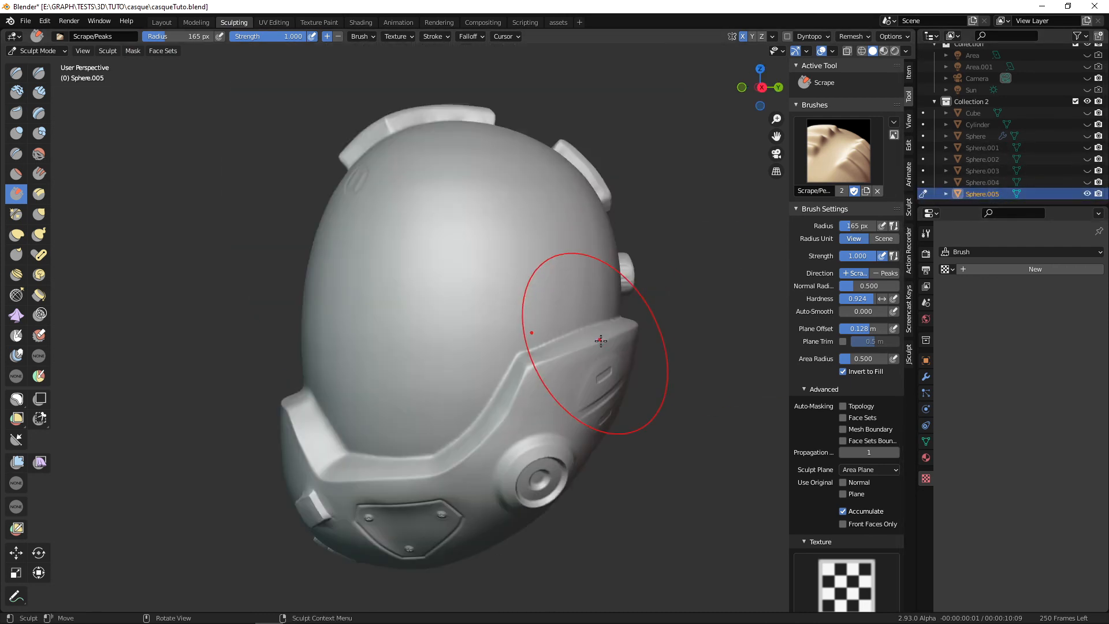
pyautogui.click(35, 422)
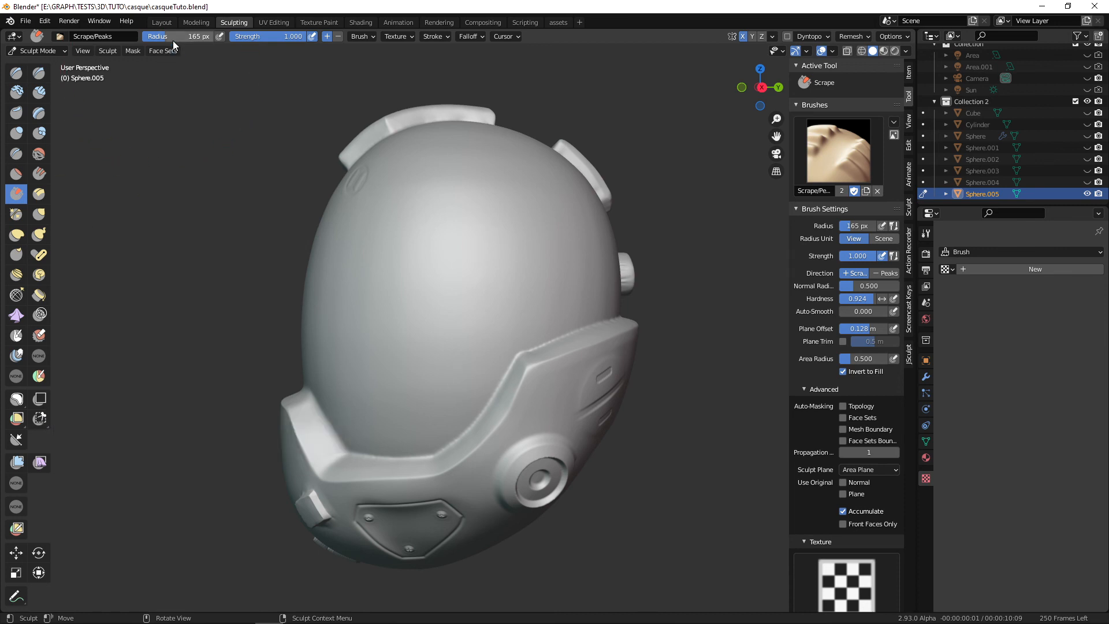
pyautogui.click(161, 23)
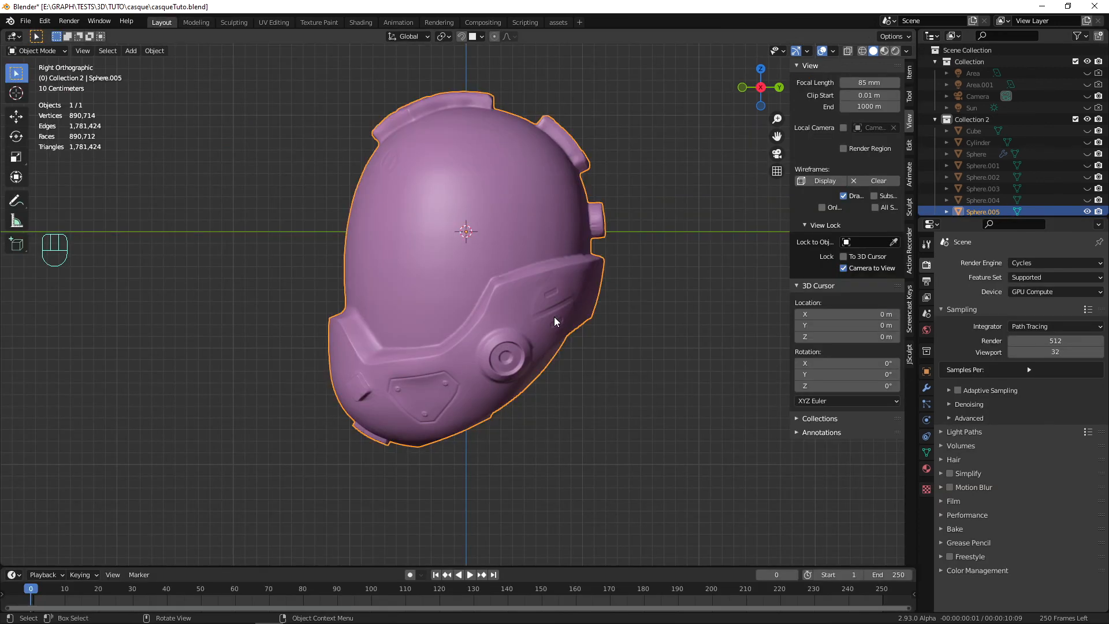
# Draw a Carver Line cut in Difference mode along the jaw guard's upper edge and around the whole dome above it.
pyautogui.hotkey('ctrl', 'shift', 'x')
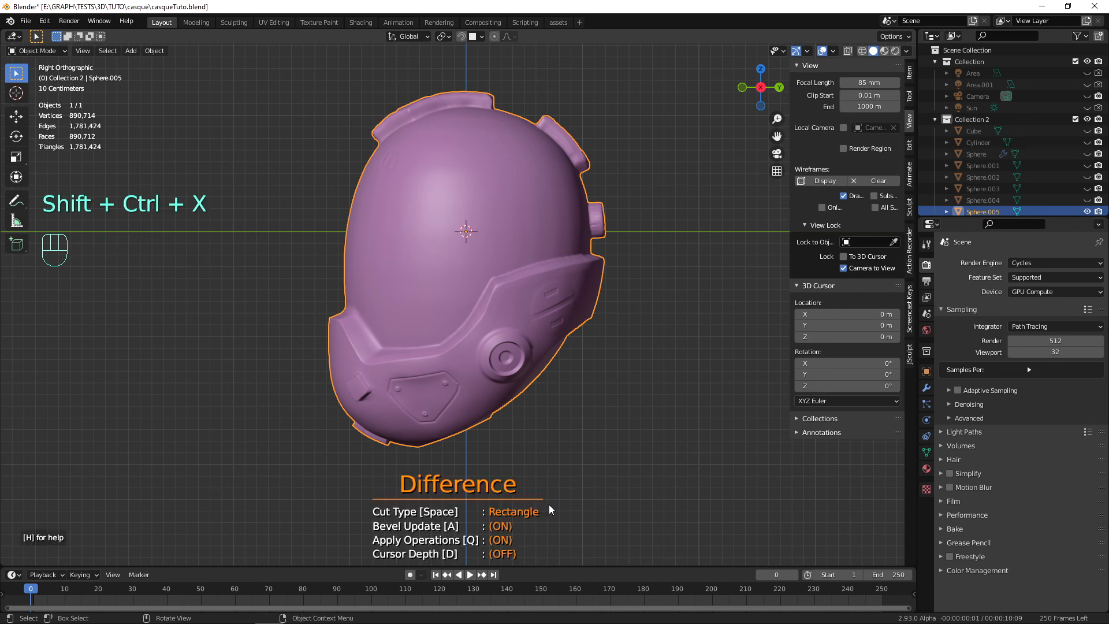
pyautogui.press('space')
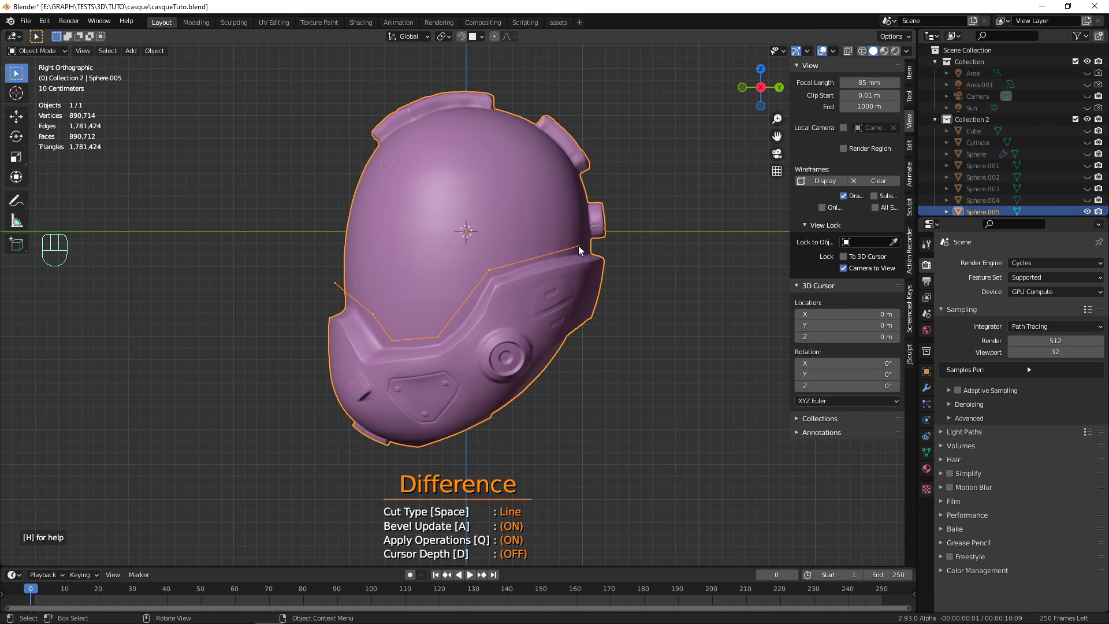
pyautogui.click(654, 203)
pyautogui.click(512, 54)
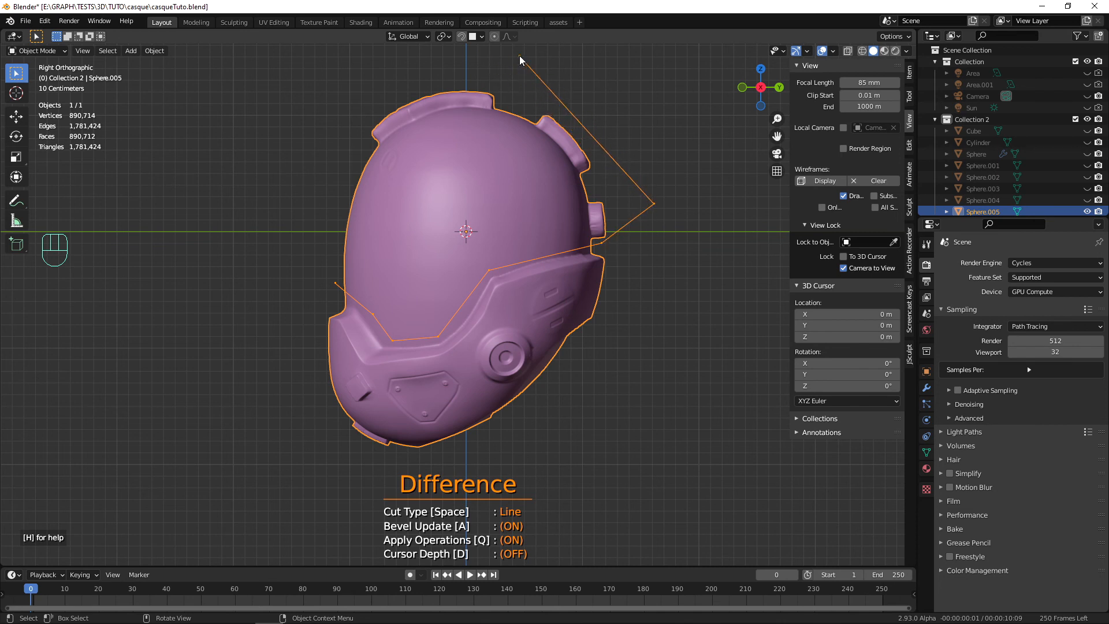
pyautogui.click(308, 102)
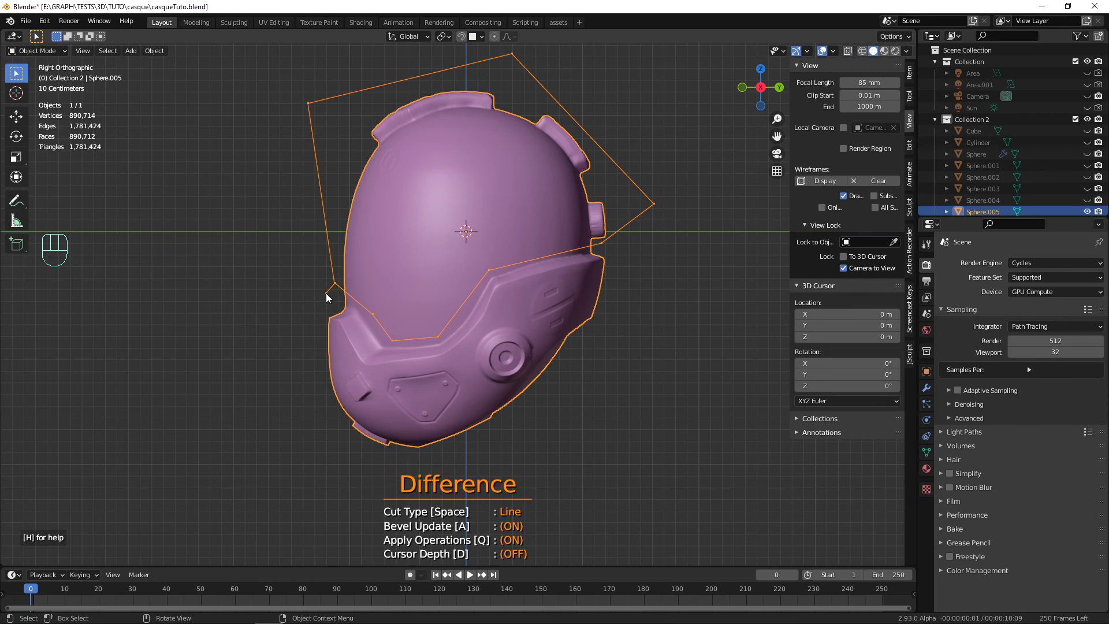
pyautogui.click(326, 294)
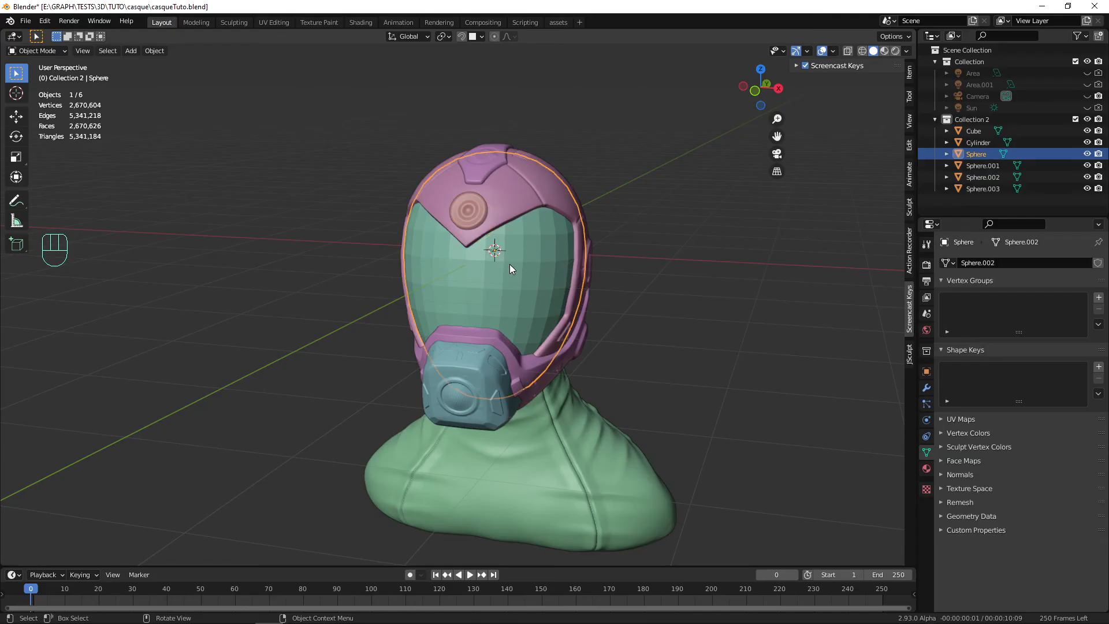
# Open the visor Sphere in Edit Mode from the right orthographic view, with wireframe shading and the other helmet parts shown.
pyautogui.keyDown('alt'); pyautogui.moveTo(509, 265); pyautogui.dragTo(514, 338, button='middle'); pyautogui.keyUp('alt')
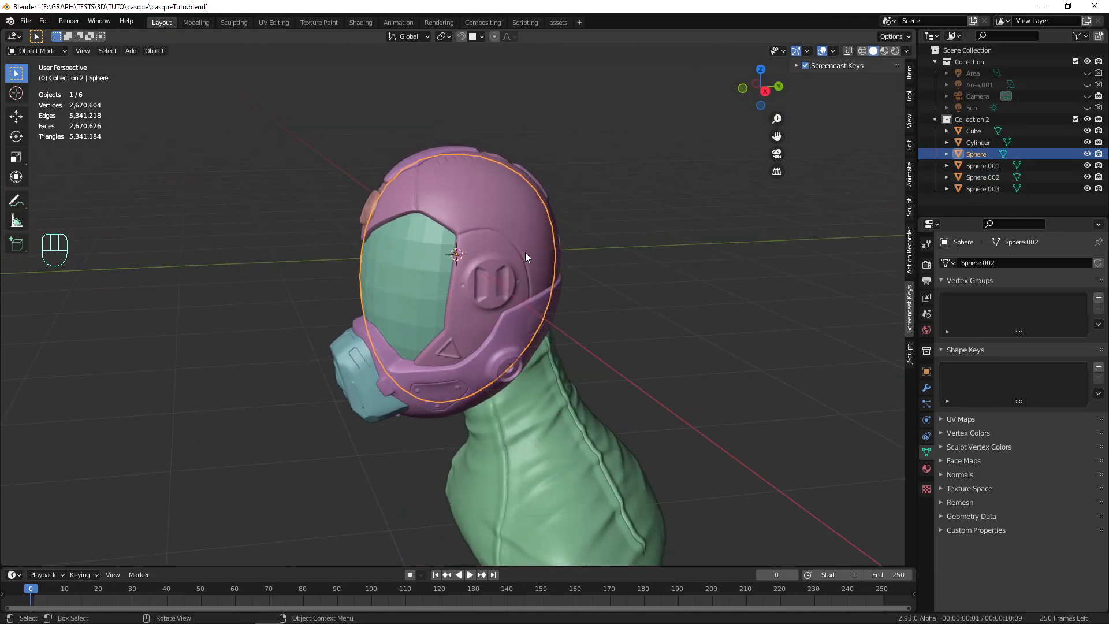
pyautogui.press('KP_3')
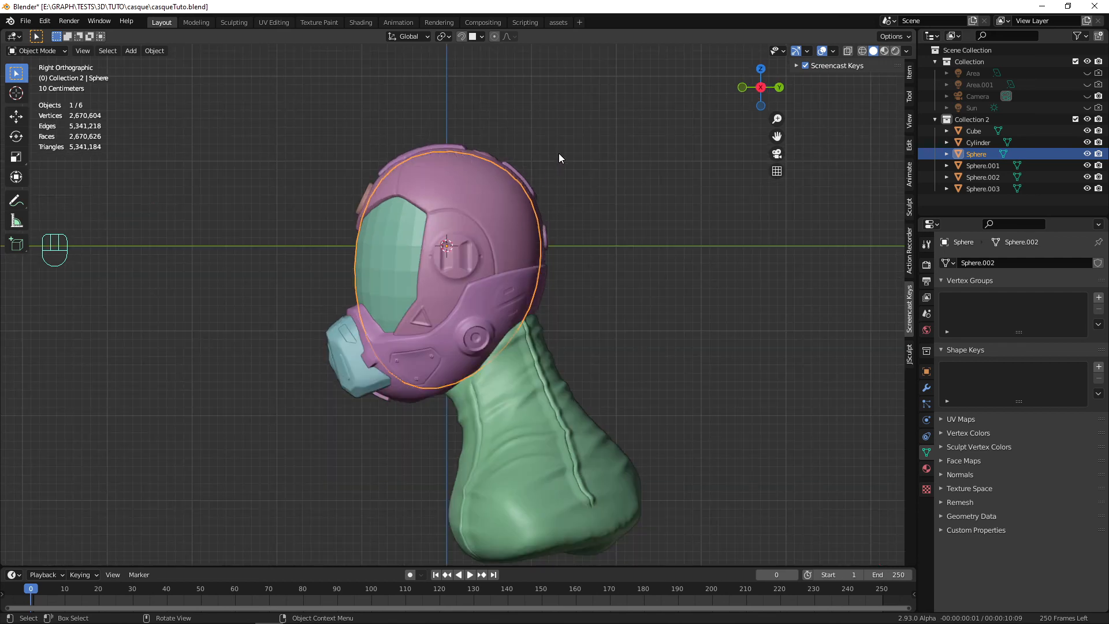
pyautogui.press('KP_Divide')
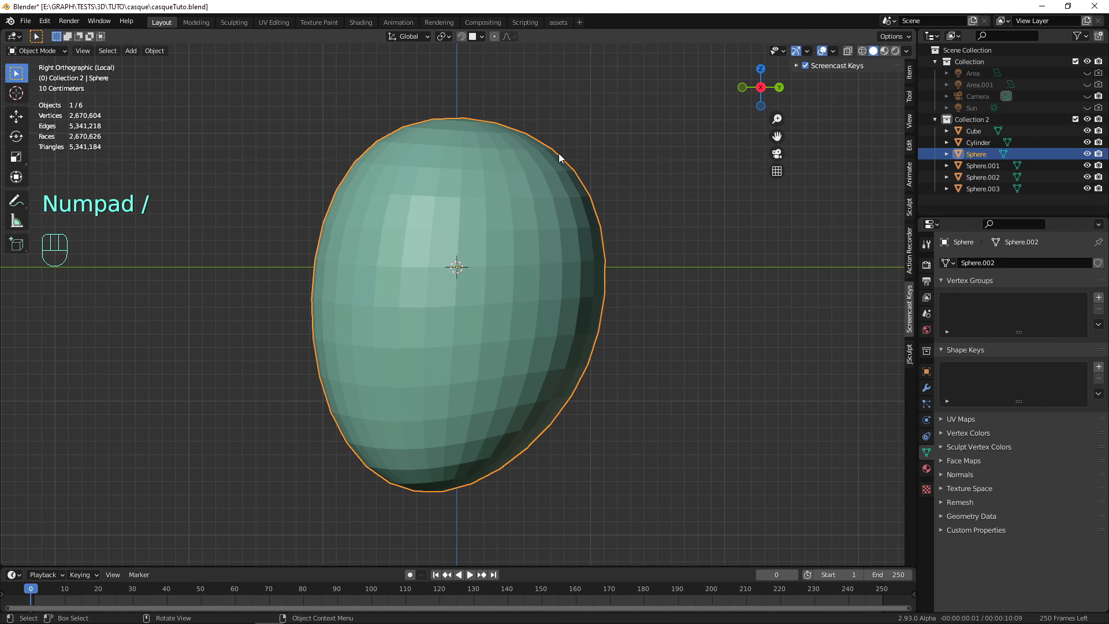
pyautogui.press('Tab')
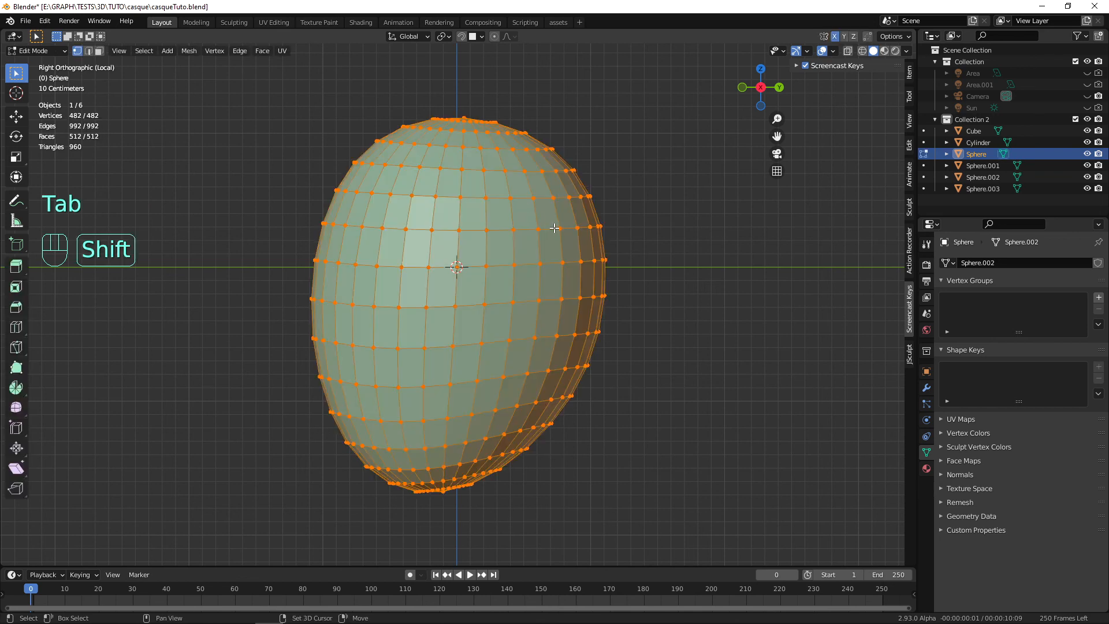
pyautogui.hotkey('shift', 'z')
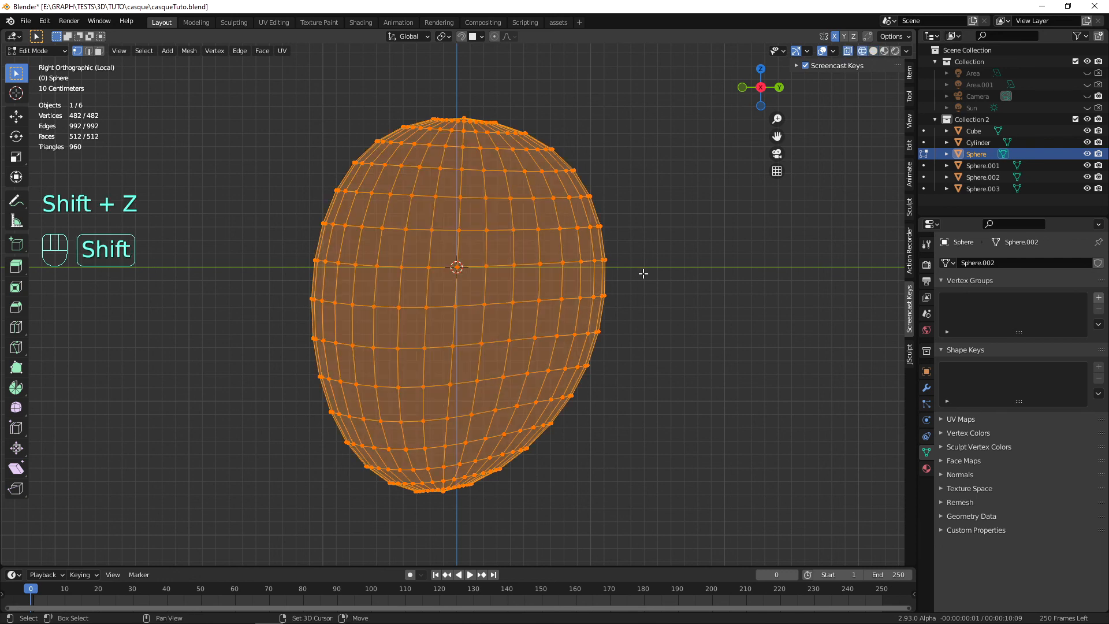
pyautogui.scroll(-2, 649, 277)
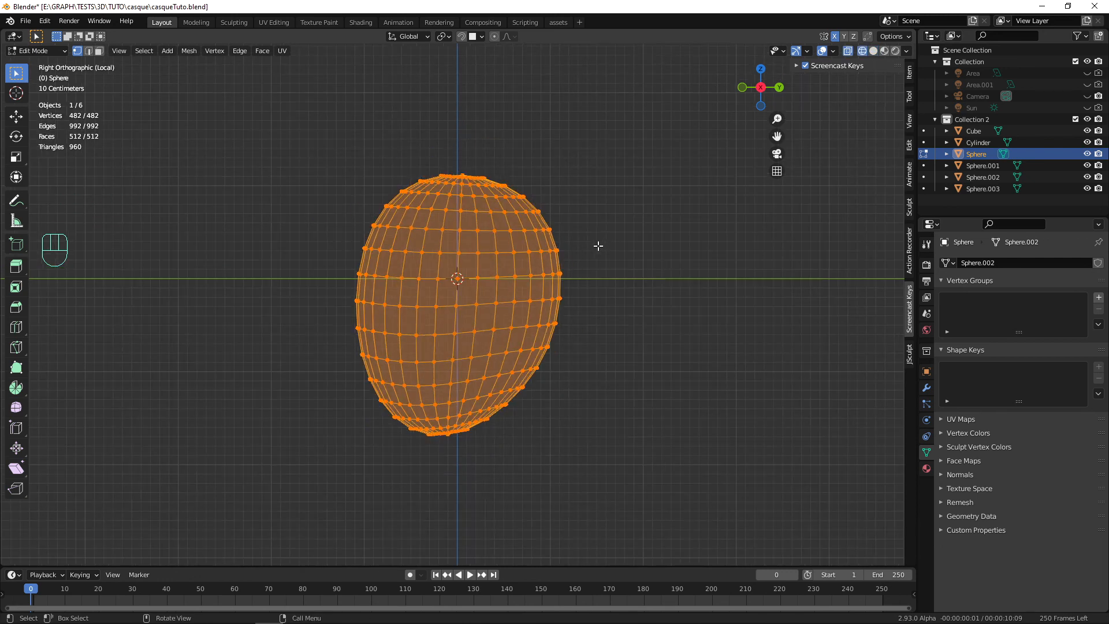
pyautogui.press('KP_Divide')
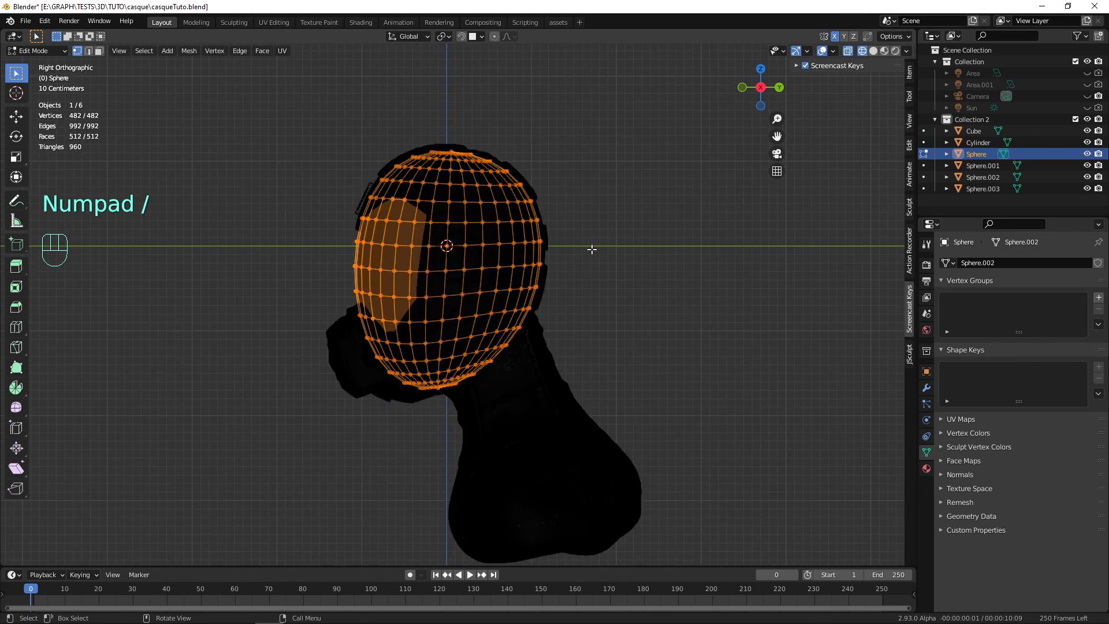
pyautogui.scroll(1, 594, 290)
pyautogui.keyDown('alt'); pyautogui.keyDown('shift'); pyautogui.moveTo(597, 293); pyautogui.dragTo(639, 324); pyautogui.keyUp('shift'); pyautogui.keyUp('alt')
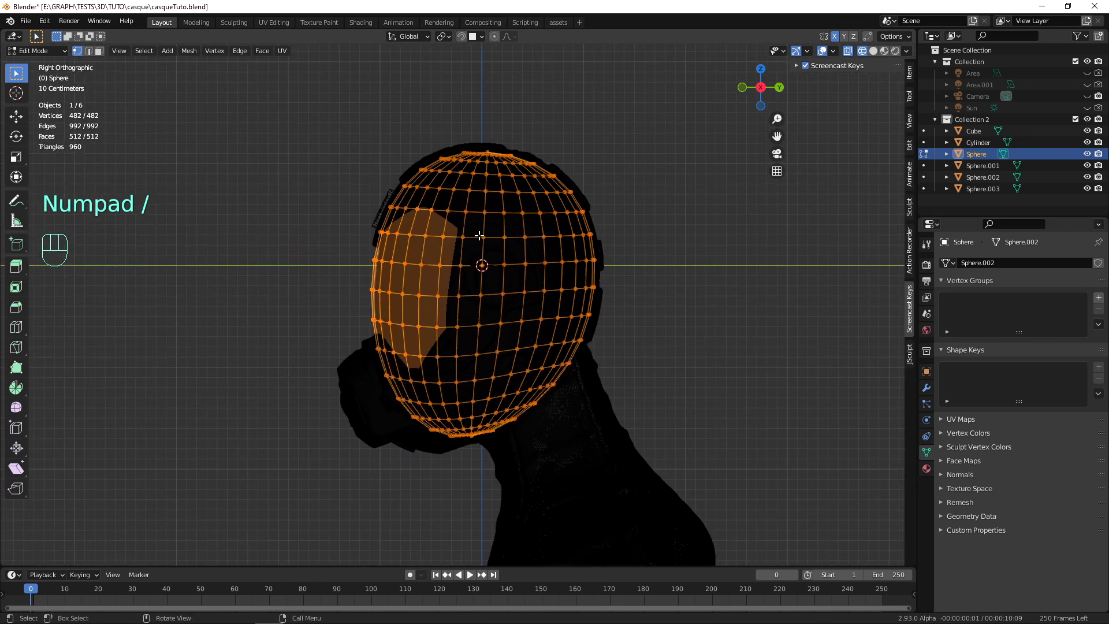
# Lasso-select the visor sphere's vertices hidden outside the visor opening, shrink the selection once, delete them, and return to solid-shaded Object Mode.
pyautogui.click(364, 160)
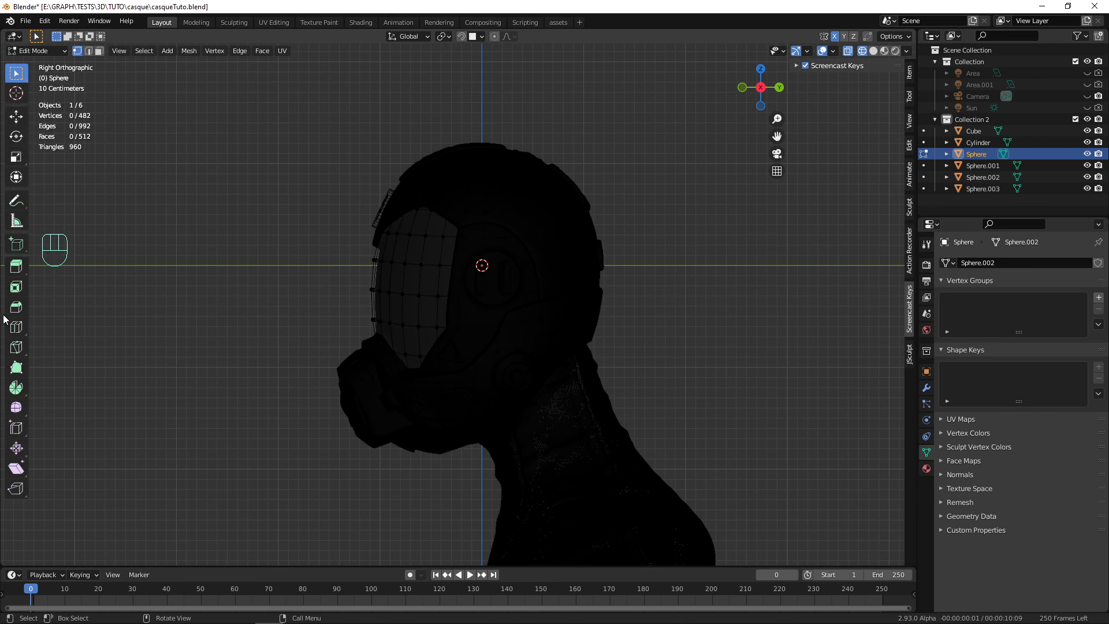
pyautogui.moveTo(16, 73); pyautogui.dragTo(82, 152)
pyautogui.moveTo(372, 177)
pyautogui.mouseDown()
pyautogui.moveTo(483, 210)
pyautogui.moveTo(485, 260)
pyautogui.moveTo(456, 379)
pyautogui.moveTo(404, 396)
pyautogui.moveTo(373, 384)
pyautogui.moveTo(322, 409)
pyautogui.moveTo(348, 478)
pyautogui.moveTo(723, 405)
pyautogui.moveTo(523, 92)
pyautogui.moveTo(358, 89)
pyautogui.mouseUp()
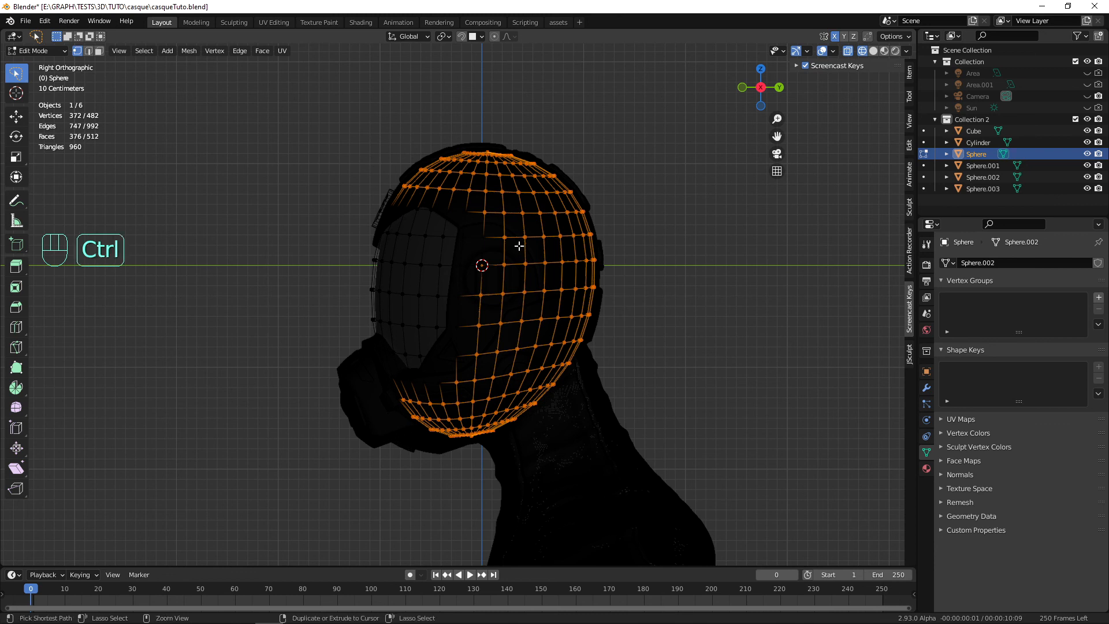
pyautogui.press('ctrl+KP_Subtract')
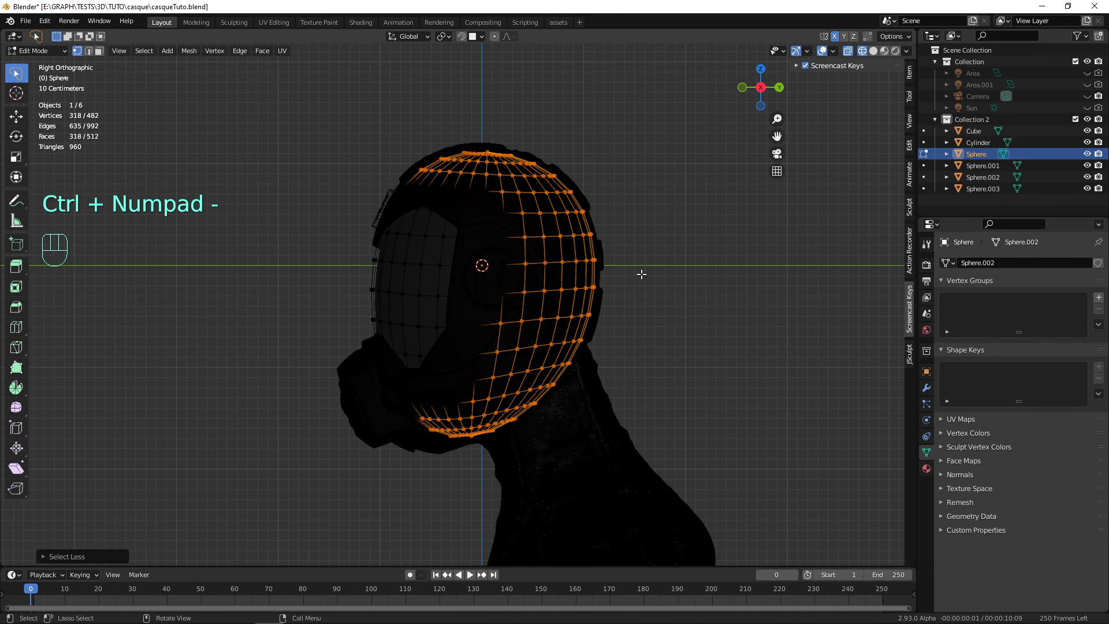
pyautogui.press('x')
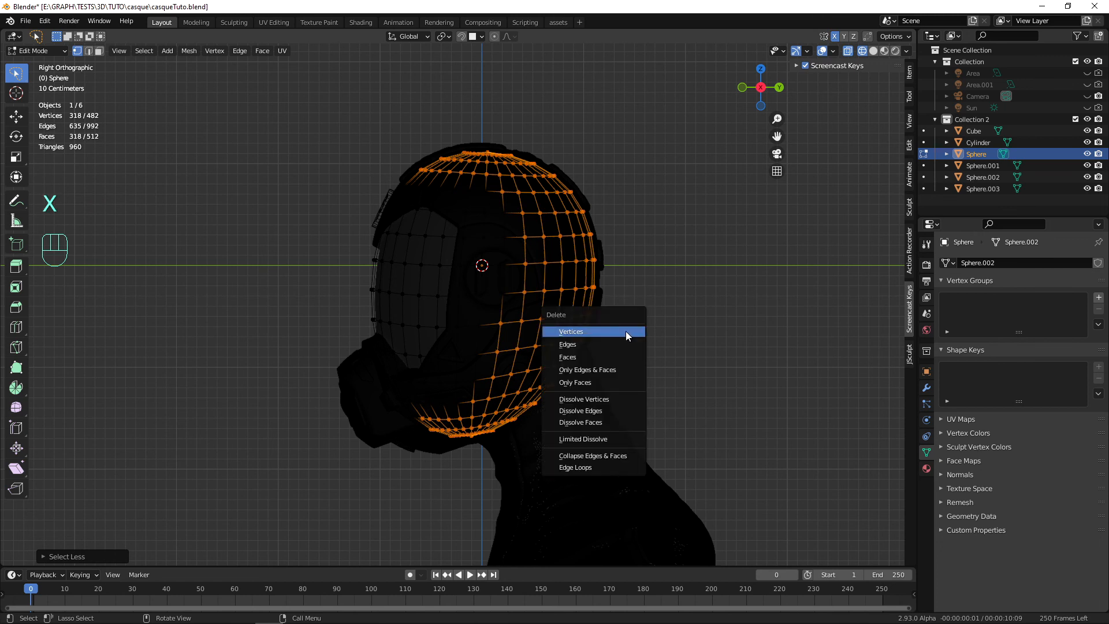
pyautogui.click(626, 331)
pyautogui.moveTo(564, 349)
pyautogui.mouseDown(button='middle')
pyautogui.moveTo(634, 352)
pyautogui.moveTo(641, 383)
pyautogui.moveTo(659, 382)
pyautogui.moveTo(609, 385)
pyautogui.mouseUp(button='middle')
pyautogui.press('Tab')
pyautogui.hotkey('shift', 'z')
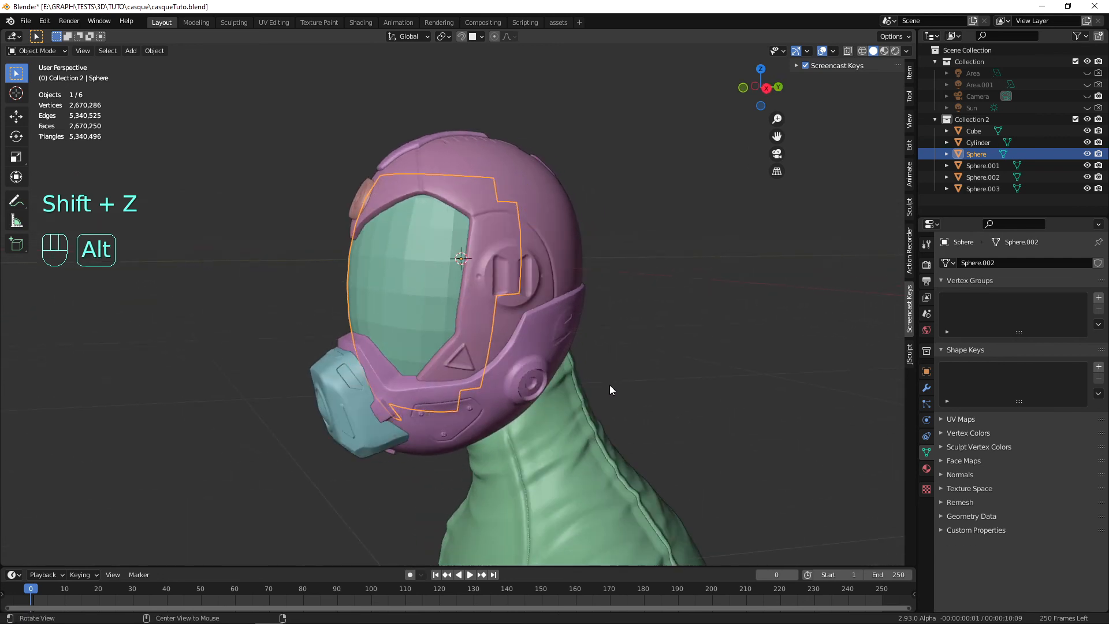
# Add a Catmull-Clark Subdivision Surface modifier at viewport level 1 to the visor sphere and shade it smooth.
pyautogui.click(927, 387)
pyautogui.click(975, 263)
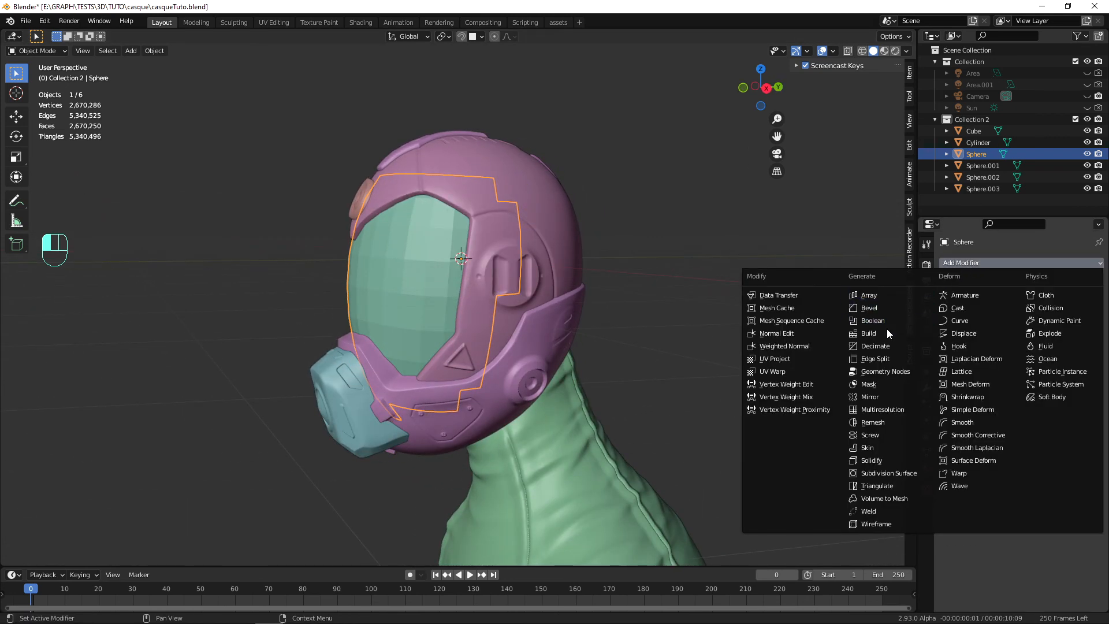
pyautogui.click(906, 475)
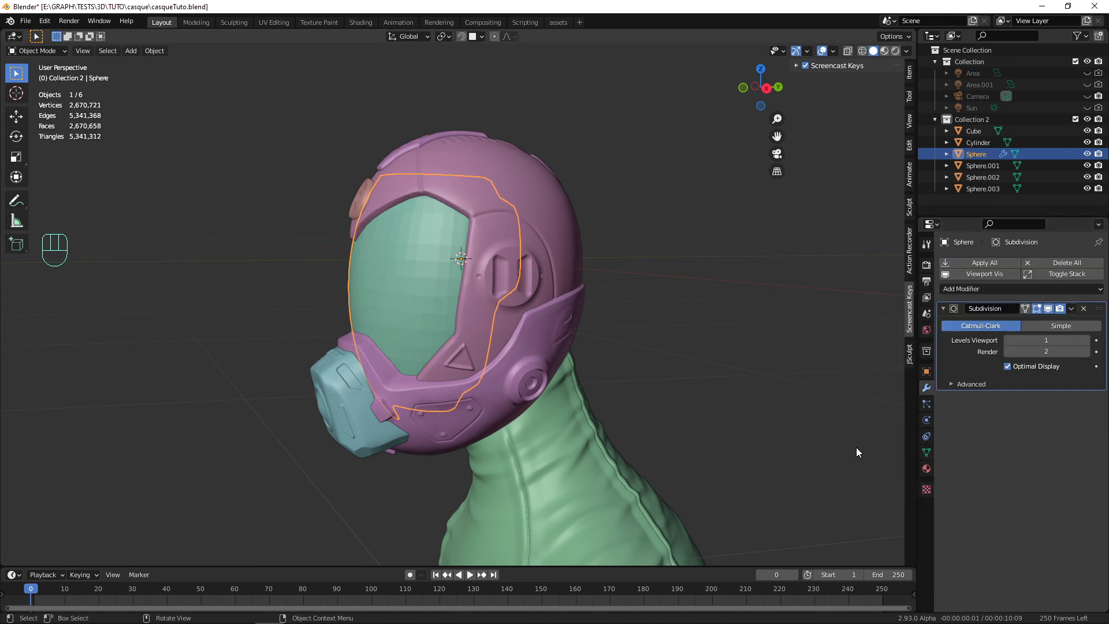
pyautogui.keyDown('alt'); pyautogui.moveTo(857, 453); pyautogui.dragTo(709, 401, button='middle'); pyautogui.keyUp('alt')
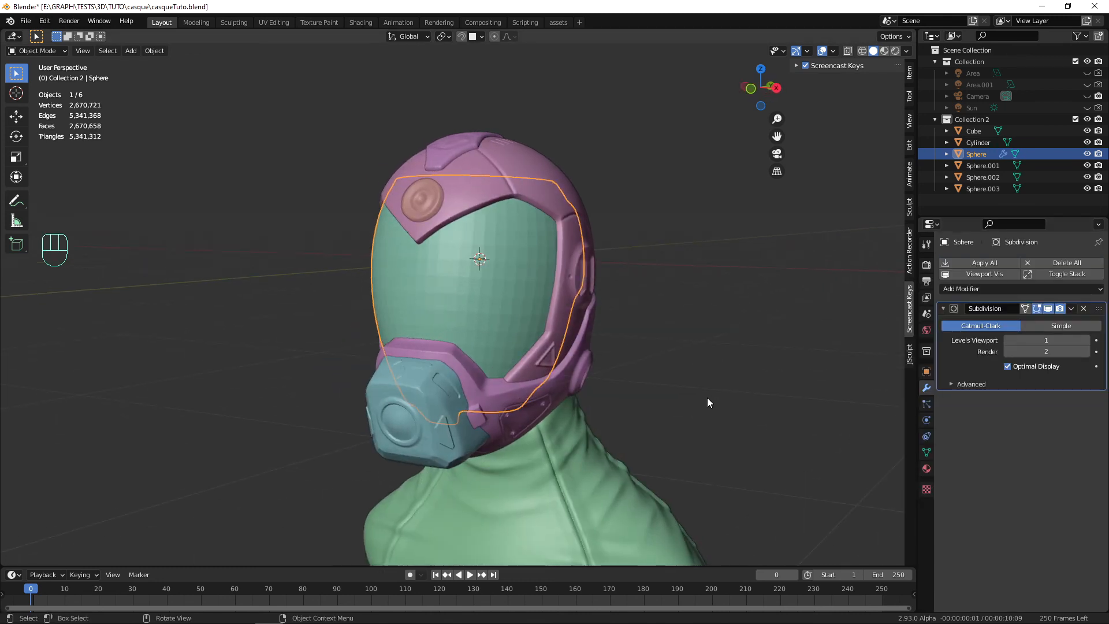
pyautogui.rightClick(525, 269)
pyautogui.keyDown('alt'); pyautogui.moveTo(524, 268); pyautogui.dragTo(462, 335, button='middle'); pyautogui.keyUp('alt')
pyautogui.keyDown('alt'); pyautogui.moveTo(550, 338); pyautogui.dragTo(618, 345, button='middle'); pyautogui.keyUp('alt')
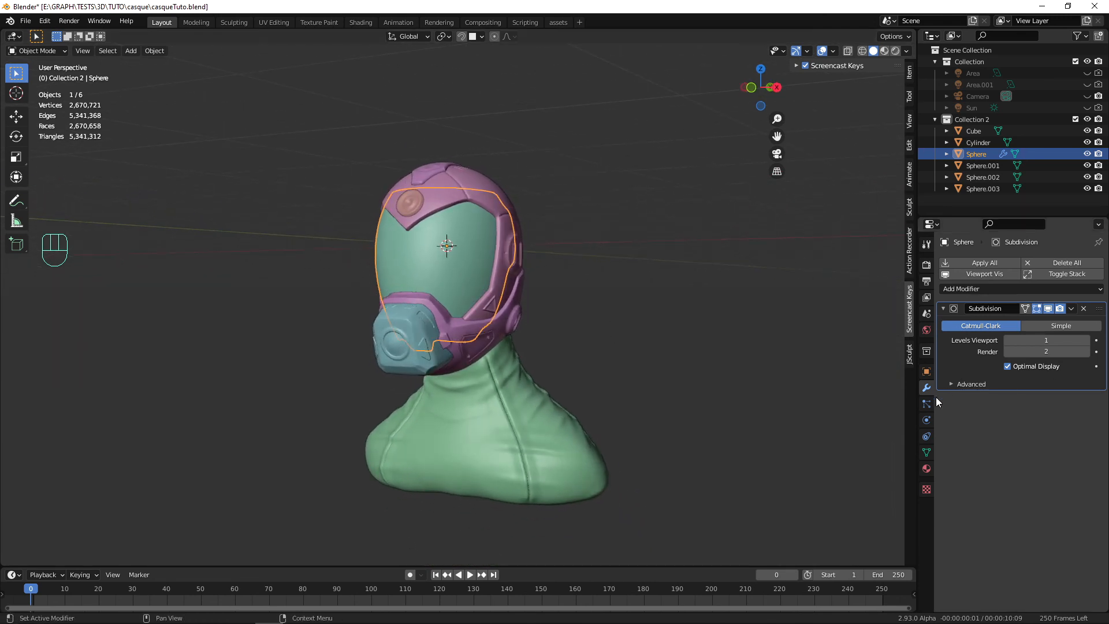
# Give the helmet shell Sphere.001 a red material with roughness 0.309 and show the scene in Material Preview shading.
pyautogui.click(927, 469)
pyautogui.click(490, 188)
pyautogui.keyDown('alt'); pyautogui.moveTo(490, 189); pyautogui.dragTo(607, 248, button='middle'); pyautogui.keyUp('alt')
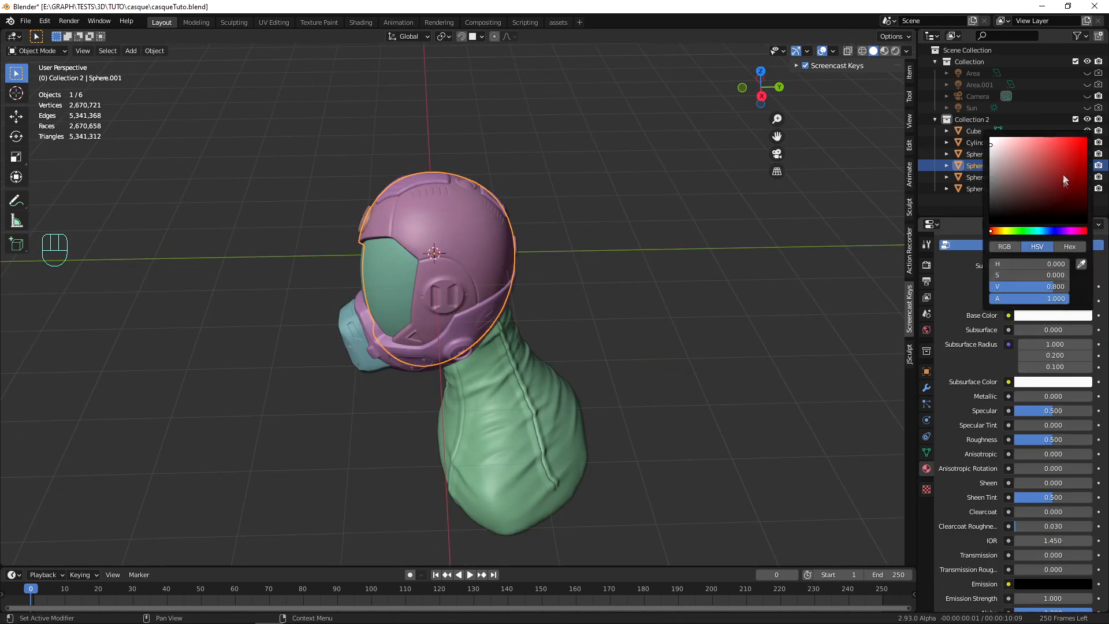
pyautogui.click(883, 51)
pyautogui.moveTo(537, 225)
pyautogui.keyDown('alt'); pyautogui.mouseDown()
pyautogui.moveTo(605, 268)
pyautogui.moveTo(589, 287)
pyautogui.moveTo(554, 260)
pyautogui.mouseUp(); pyautogui.keyUp('alt')
# Give the jaw guard Sphere.002 its own copy of the red material and set its base colour to dark blue-grey.
pyautogui.click(546, 271)
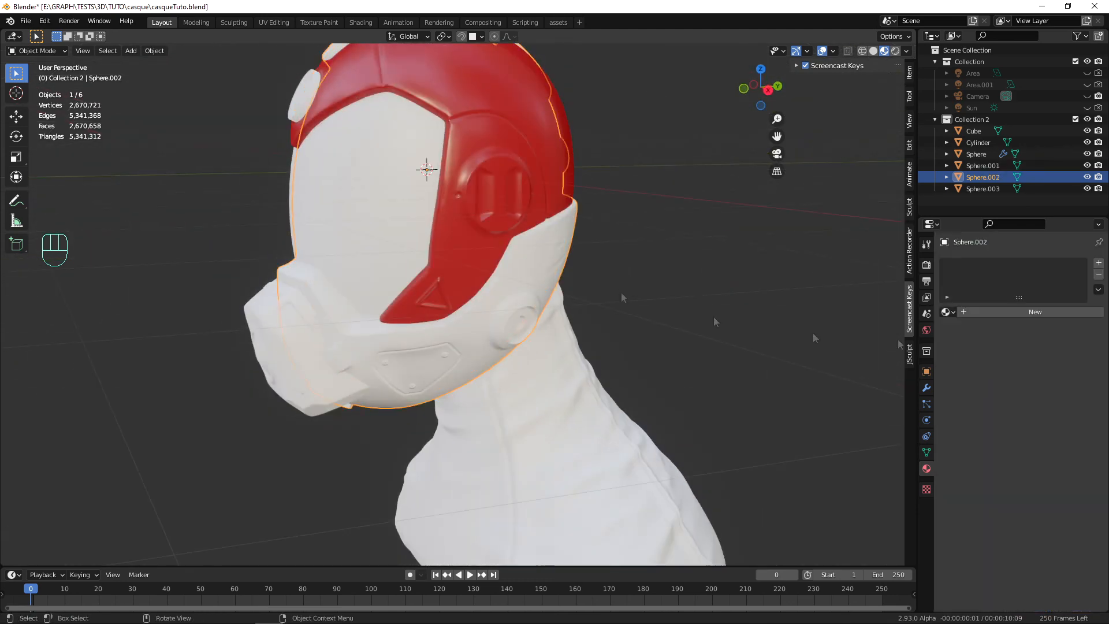
pyautogui.click(1001, 311)
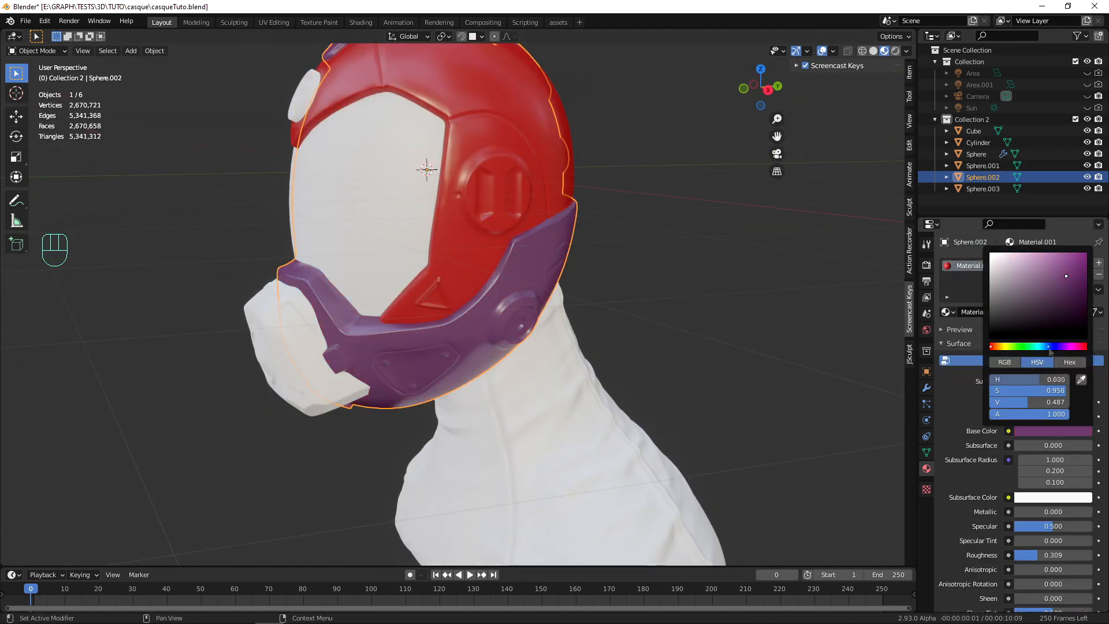
pyautogui.moveTo(1027, 321); pyautogui.dragTo(1011, 317)
pyautogui.keyDown('alt'); pyautogui.moveTo(685, 341); pyautogui.dragTo(724, 315); pyautogui.keyUp('alt')
# Assign the helmet shell's existing red material to the breathing mask Cube.
pyautogui.click(370, 326)
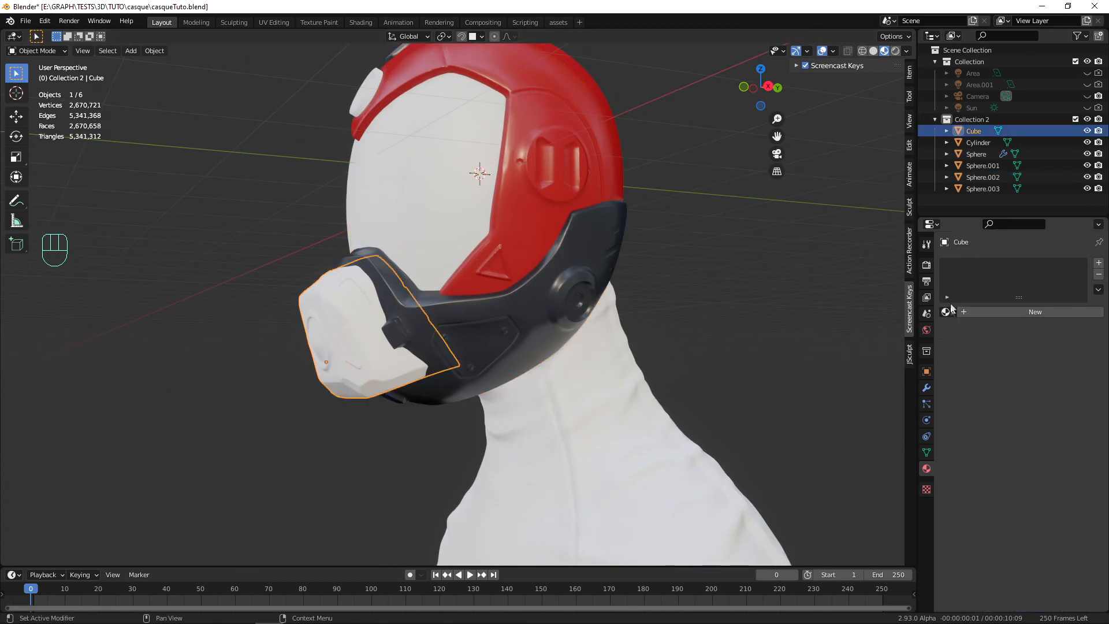
pyautogui.click(947, 312)
pyautogui.click(970, 341)
pyautogui.keyDown('alt'); pyautogui.moveTo(633, 259); pyautogui.dragTo(659, 272); pyautogui.keyUp('alt')
# Give the visor Sphere a new material with a black base colour and very low roughness for a mirror-like finish.
pyautogui.click(470, 211)
pyautogui.click(1027, 312)
pyautogui.click(1040, 430)
pyautogui.moveTo(1084, 272); pyautogui.dragTo(1084, 344)
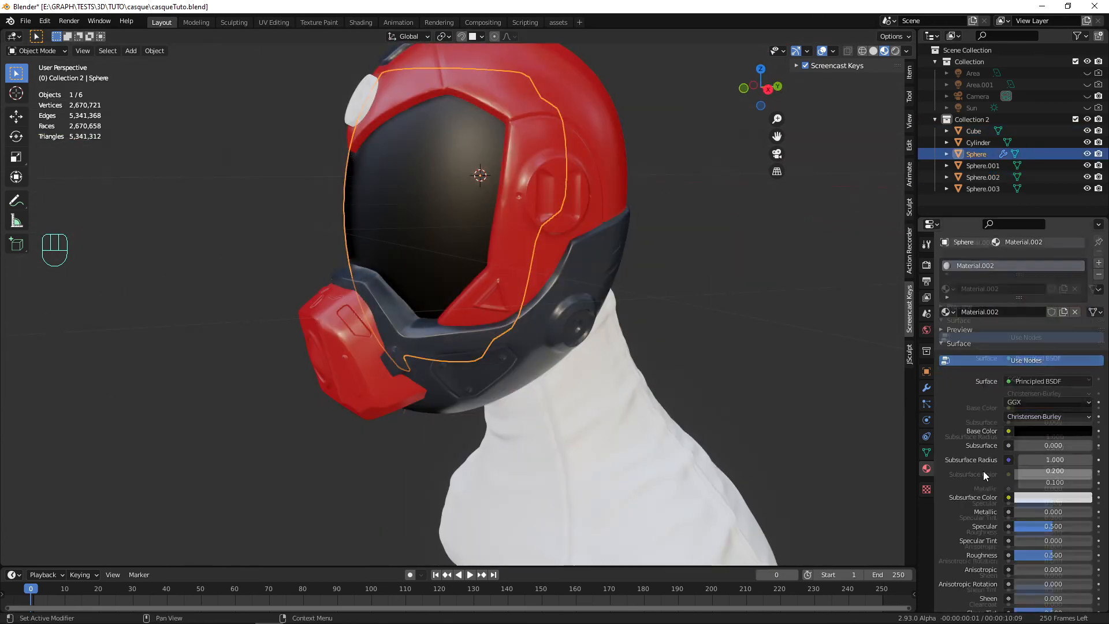
pyautogui.scroll(-1, 983, 471)
pyautogui.moveTo(1057, 532); pyautogui.dragTo(1018, 532)
pyautogui.keyDown('alt'); pyautogui.moveTo(646, 358); pyautogui.dragTo(747, 366); pyautogui.keyUp('alt')
# Give the round forehead Cylinder a new white material with metallic about 0.956 and reduced specular.
pyautogui.click(481, 116)
pyautogui.keyDown('alt'); pyautogui.moveTo(847, 271); pyautogui.dragTo(795, 266); pyautogui.keyUp('alt')
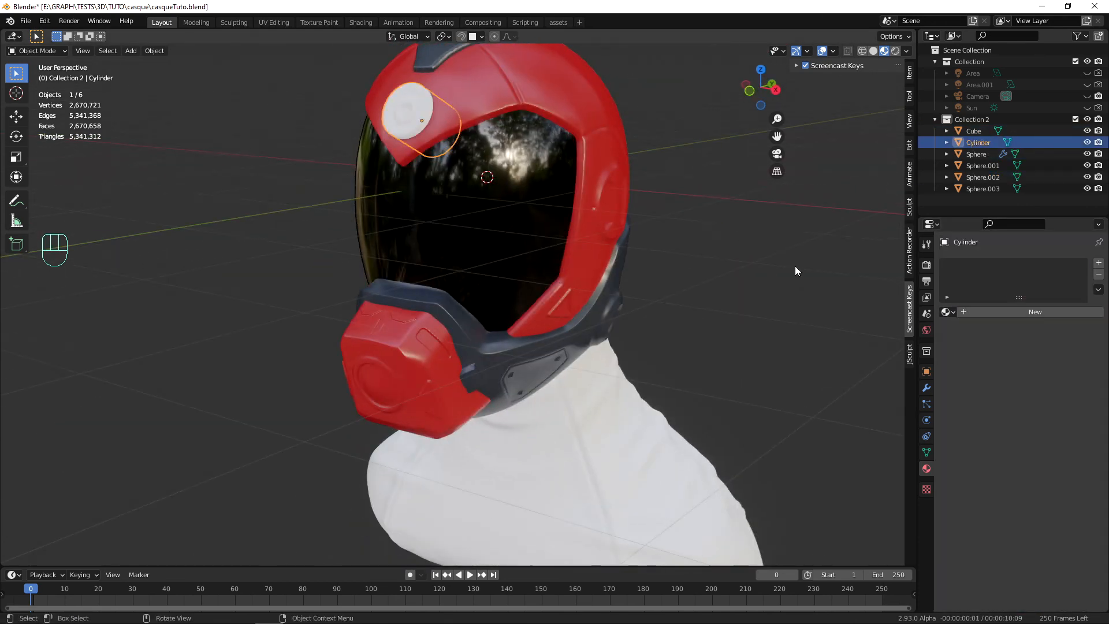
pyautogui.click(1026, 312)
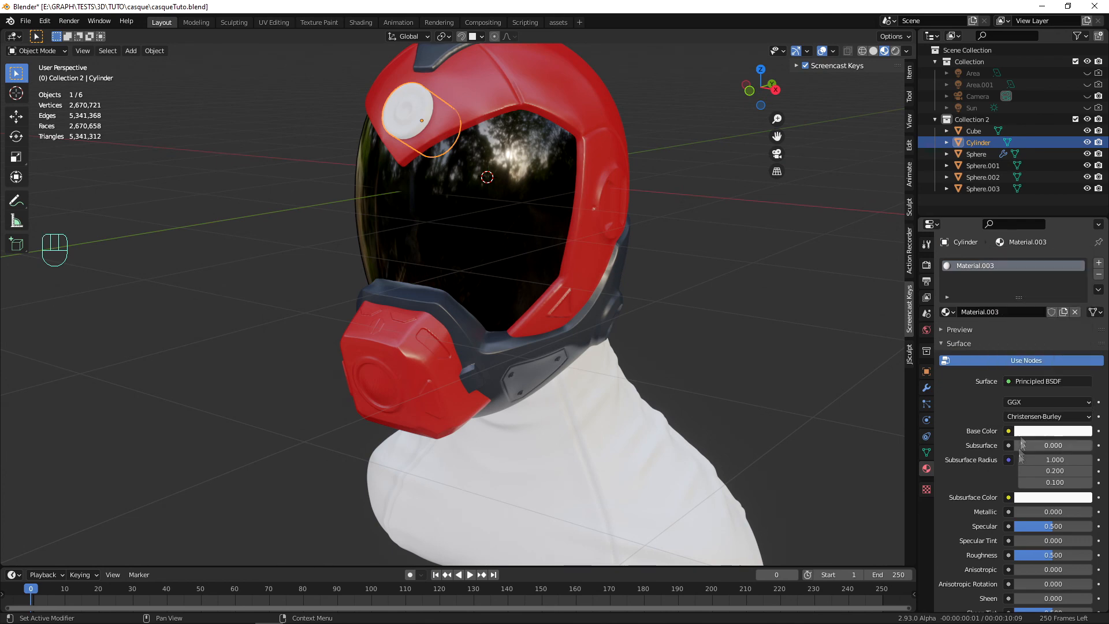
pyautogui.moveTo(1074, 512); pyautogui.dragTo(1088, 512)
pyautogui.keyDown('alt'); pyautogui.keyDown('shift'); pyautogui.moveTo(656, 306); pyautogui.dragTo(715, 398); pyautogui.keyUp('shift'); pyautogui.keyUp('alt')
pyautogui.keyDown('ctrl'); pyautogui.keyDown('alt'); pyautogui.moveTo(716, 399); pyautogui.dragTo(715, 346); pyautogui.keyUp('alt'); pyautogui.keyUp('ctrl')
pyautogui.keyDown('alt'); pyautogui.keyDown('shift'); pyautogui.moveTo(715, 347); pyautogui.dragTo(745, 416); pyautogui.keyUp('shift'); pyautogui.keyUp('alt')
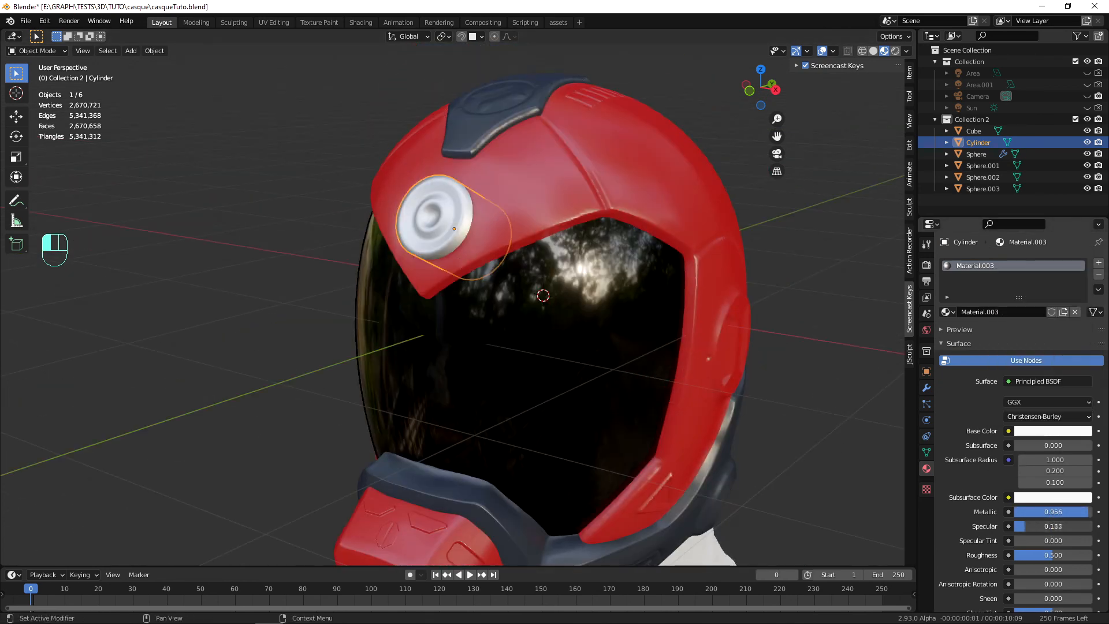
pyautogui.moveTo(1026, 526); pyautogui.dragTo(1016, 527)
# Assign the red material to the bust Sphere.003, make it a separate copy, and set its roughness to 0.588.
pyautogui.keyDown('alt'); pyautogui.moveTo(653, 405); pyautogui.dragTo(653, 375); pyautogui.keyUp('alt')
pyautogui.click(713, 404)
pyautogui.click(647, 375)
pyautogui.moveTo(648, 358)
pyautogui.keyDown('ctrl'); pyautogui.keyDown('alt'); pyautogui.mouseDown()
pyautogui.moveTo(618, 375)
pyautogui.moveTo(651, 371)
pyautogui.mouseUp(); pyautogui.keyUp('alt'); pyautogui.keyUp('ctrl')
pyautogui.click(947, 312)
pyautogui.click(1014, 325)
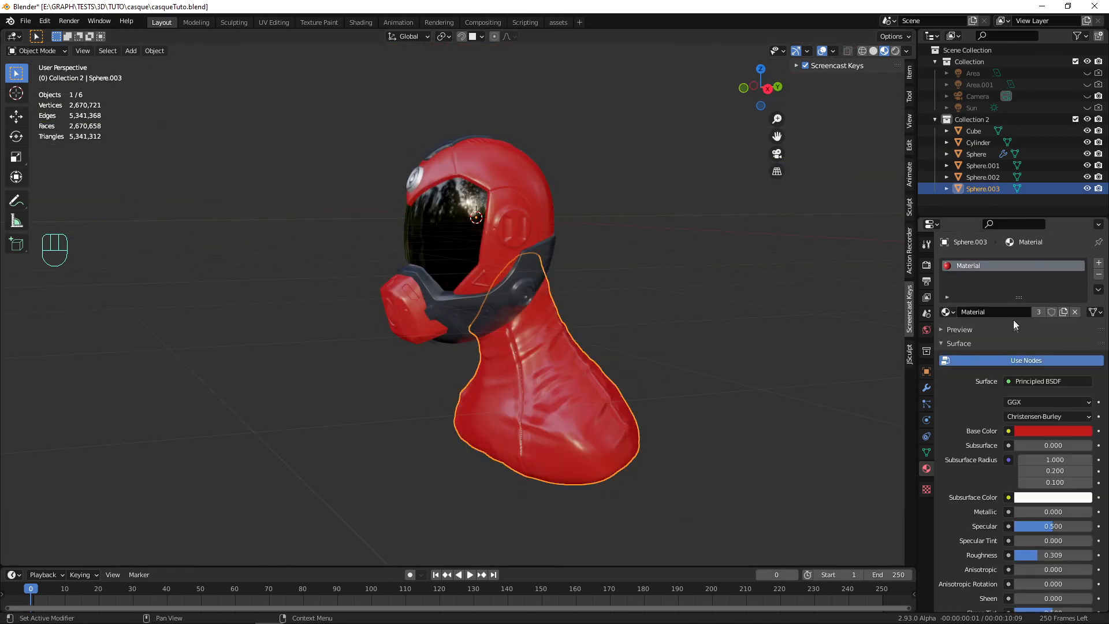
pyautogui.scroll(-1, 1037, 529)
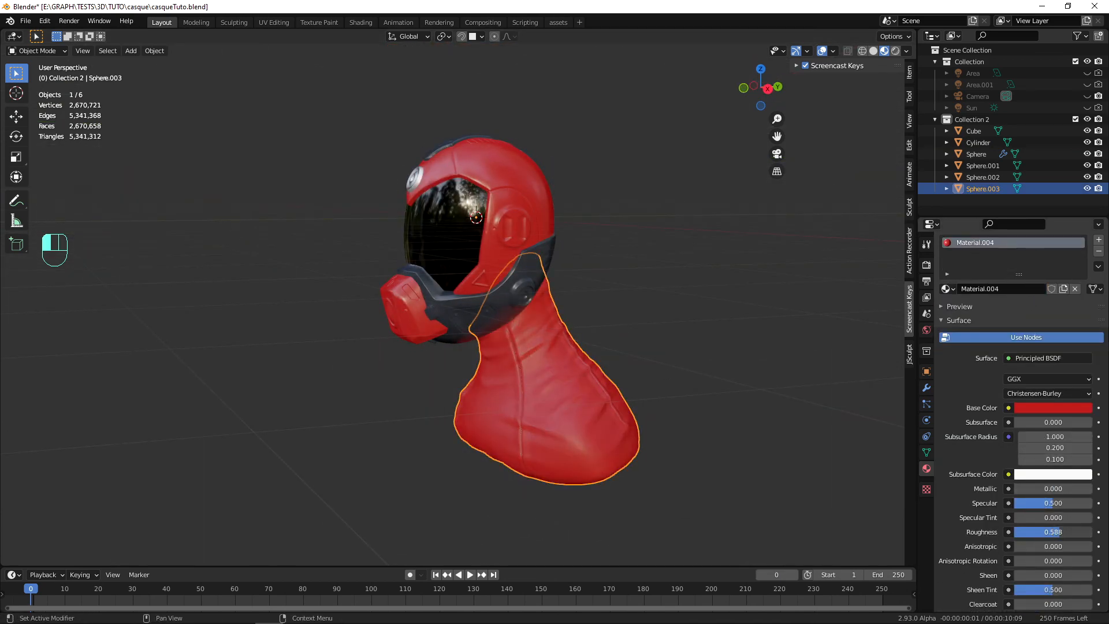
pyautogui.keyDown('alt'); pyautogui.moveTo(722, 462); pyautogui.dragTo(701, 375); pyautogui.keyUp('alt')
pyautogui.click(702, 376)
# In the Shading workspace, add an environment texture with mapping to the world background and load shanghai_bund_4k.hdr from the environnements folder.
pyautogui.click(927, 331)
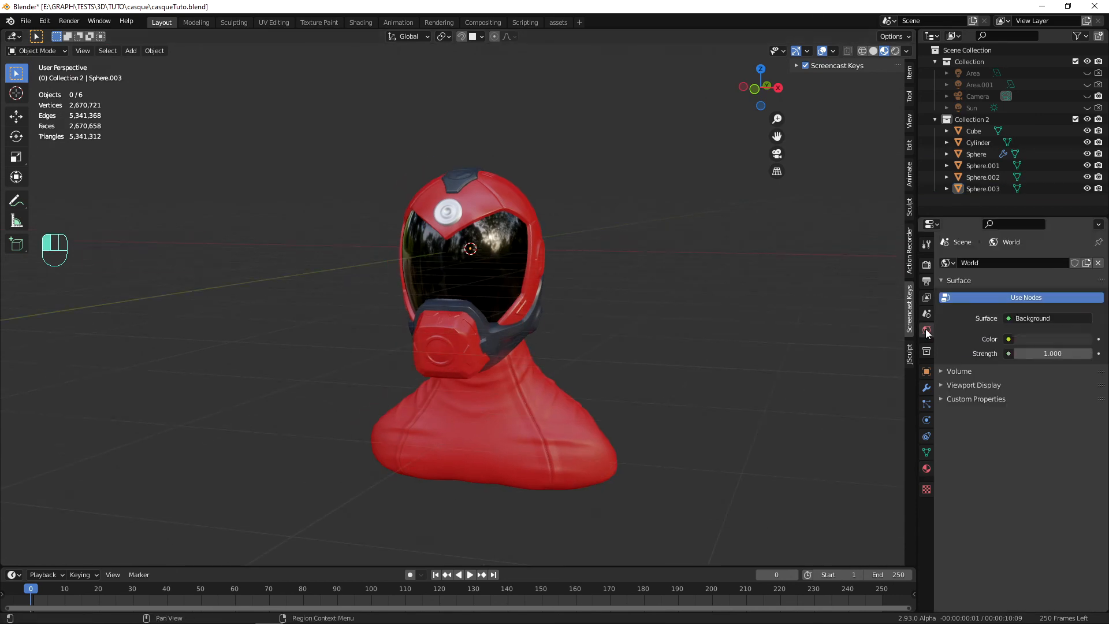
pyautogui.click(361, 22)
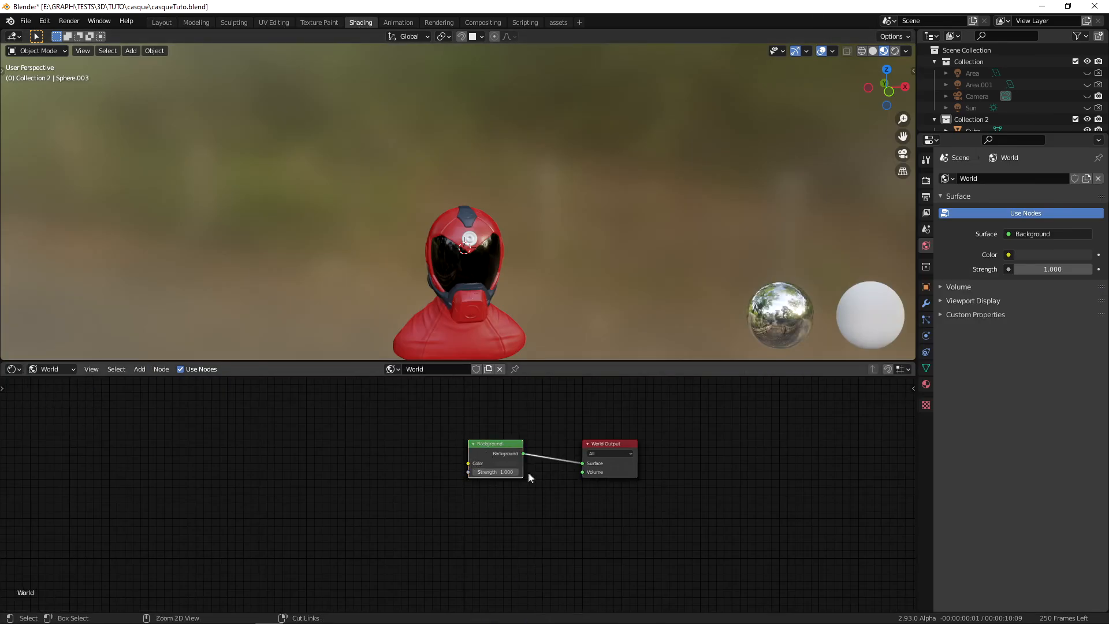
pyautogui.hotkey('ctrl', 't')
pyautogui.click(419, 450)
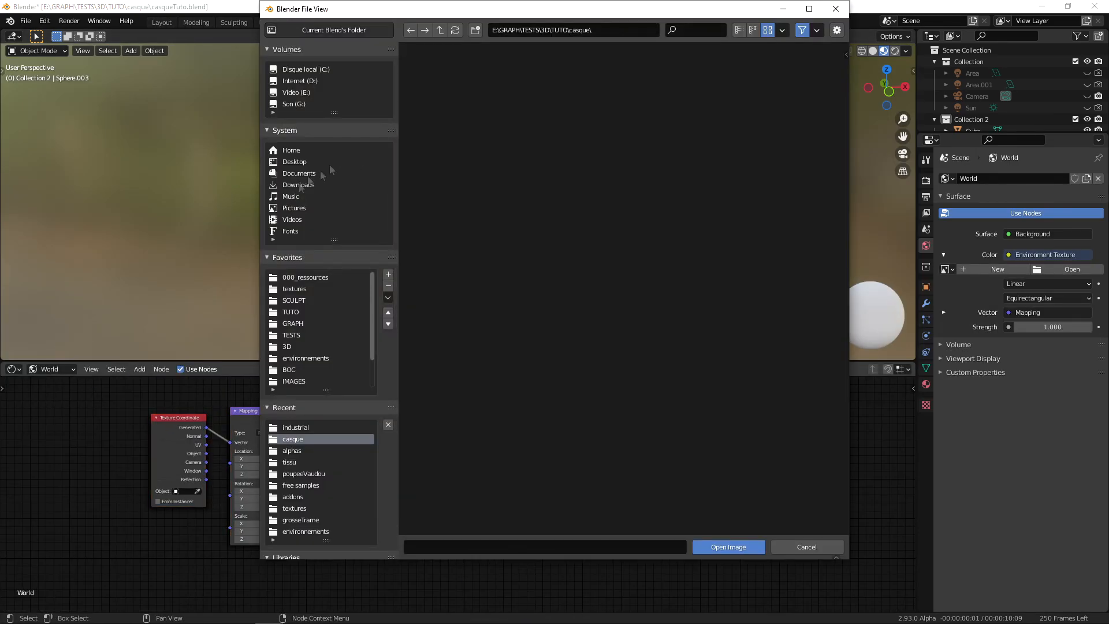
pyautogui.scroll(-3, 803, 377)
pyautogui.scroll(-5, 803, 377)
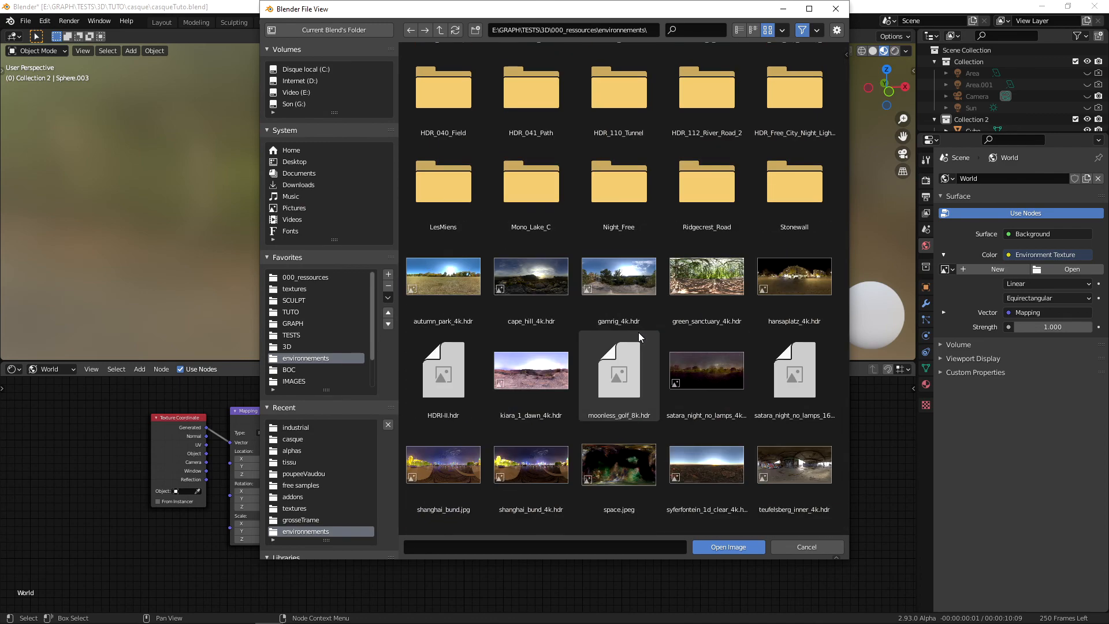
pyautogui.doubleClick(547, 407)
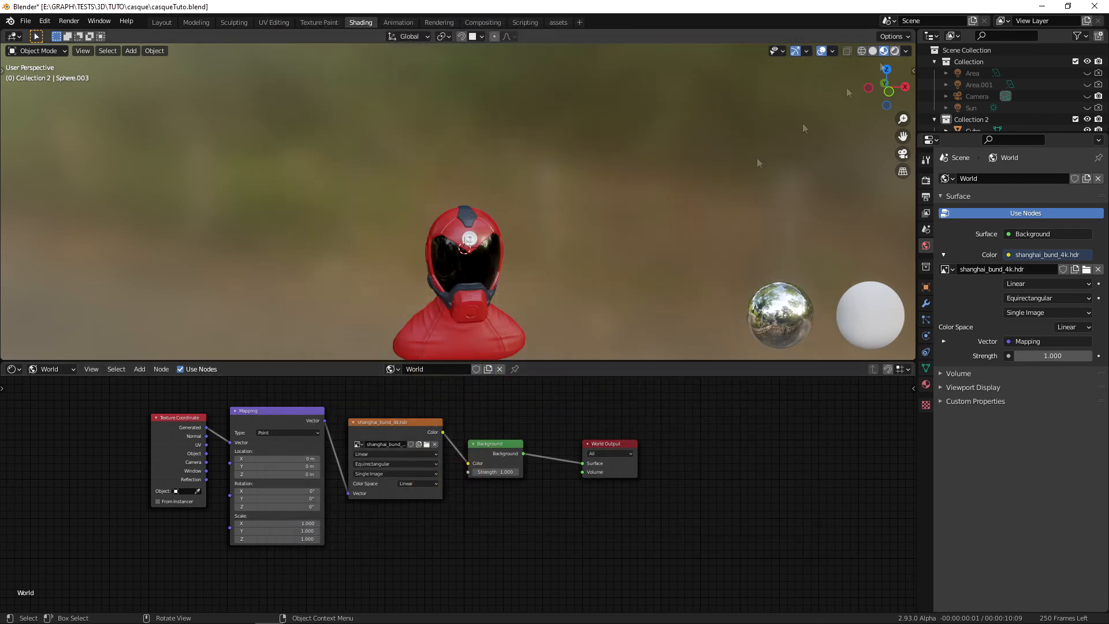
# Show the bust in Rendered shading and turn on the transparent film background in the render settings.
pyautogui.click(894, 51)
pyautogui.moveTo(636, 273)
pyautogui.mouseDown(button='middle')
pyautogui.moveTo(590, 260)
pyautogui.moveTo(606, 190)
pyautogui.mouseUp(button='middle')
pyautogui.scroll(3, 606, 190)
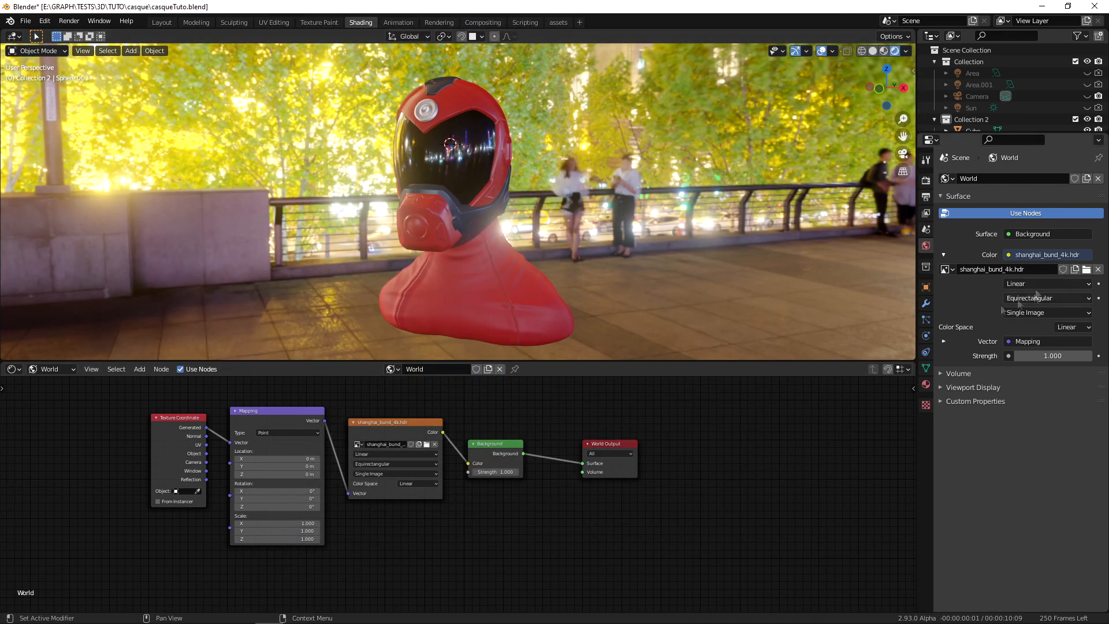
pyautogui.click(926, 180)
pyautogui.click(952, 409)
pyautogui.click(1007, 439)
# Return to the Layout workspace and examine the helmet bust from several angles in Rendered shading.
pyautogui.click(162, 22)
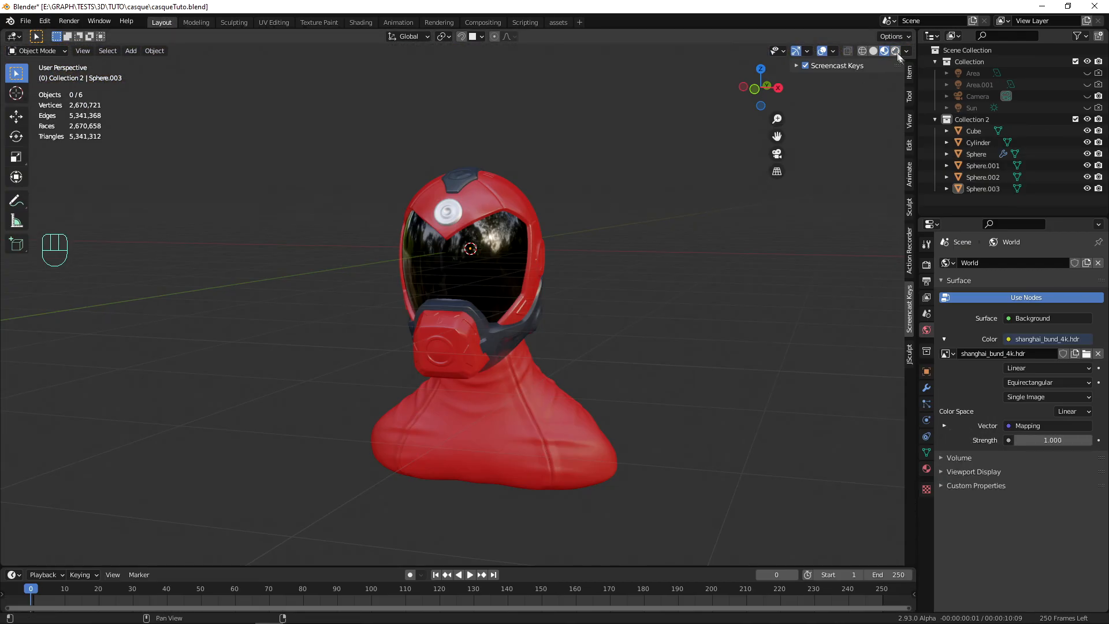
pyautogui.click(895, 51)
pyautogui.scroll(2, 722, 289)
pyautogui.moveTo(722, 289)
pyautogui.keyDown('alt'); pyautogui.mouseDown(button='middle')
pyautogui.moveTo(560, 284)
pyautogui.moveTo(438, 322)
pyautogui.moveTo(609, 285)
pyautogui.moveTo(660, 258)
pyautogui.moveTo(661, 279)
pyautogui.moveTo(719, 327)
pyautogui.moveTo(641, 348)
pyautogui.moveTo(478, 337)
pyautogui.moveTo(358, 346)
pyautogui.moveTo(566, 328)
pyautogui.mouseUp(button='middle'); pyautogui.keyUp('alt')
pyautogui.keyDown('alt'); pyautogui.moveTo(610, 359); pyautogui.dragTo(566, 367, button='middle'); pyautogui.keyUp('alt')
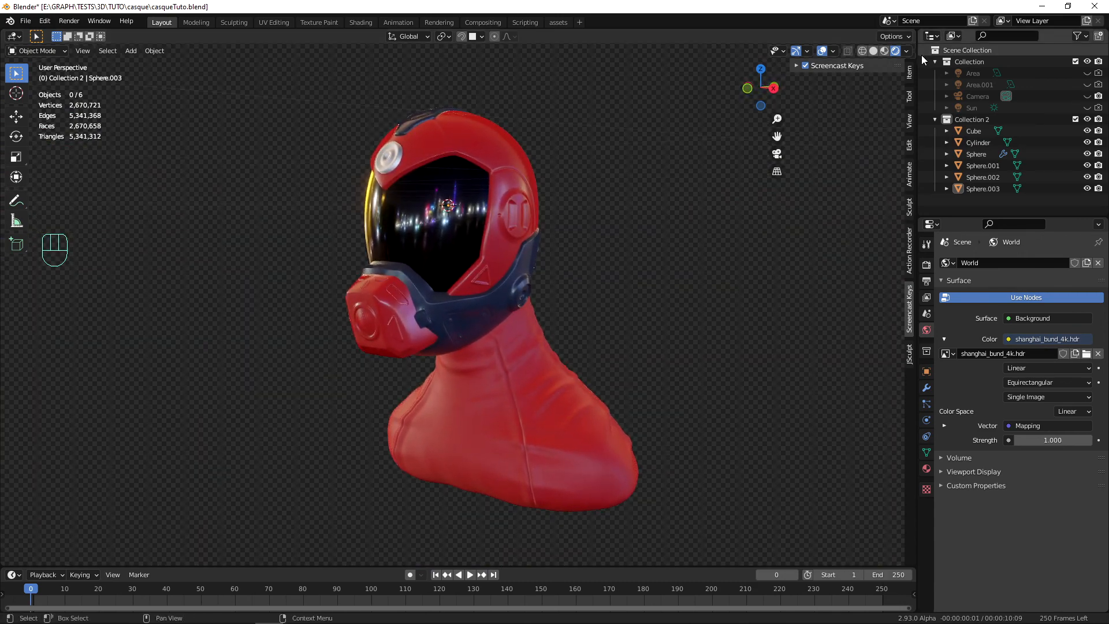
pyautogui.keyDown('alt'); pyautogui.keyDown('shift'); pyautogui.moveTo(701, 167); pyautogui.dragTo(640, 214, button='middle'); pyautogui.keyUp('shift'); pyautogui.keyUp('alt')
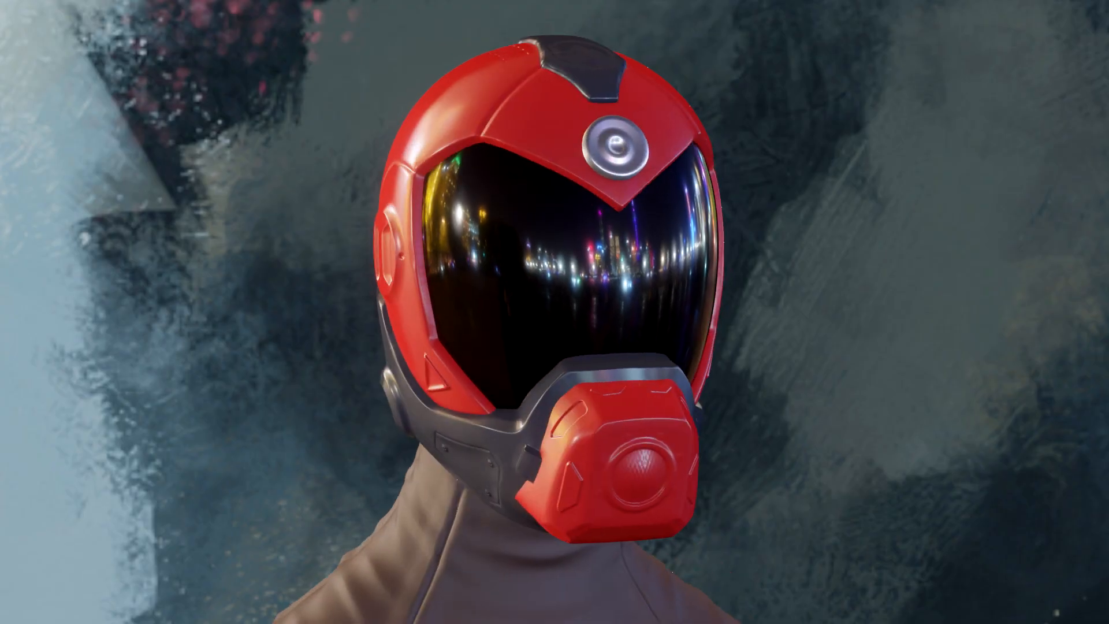